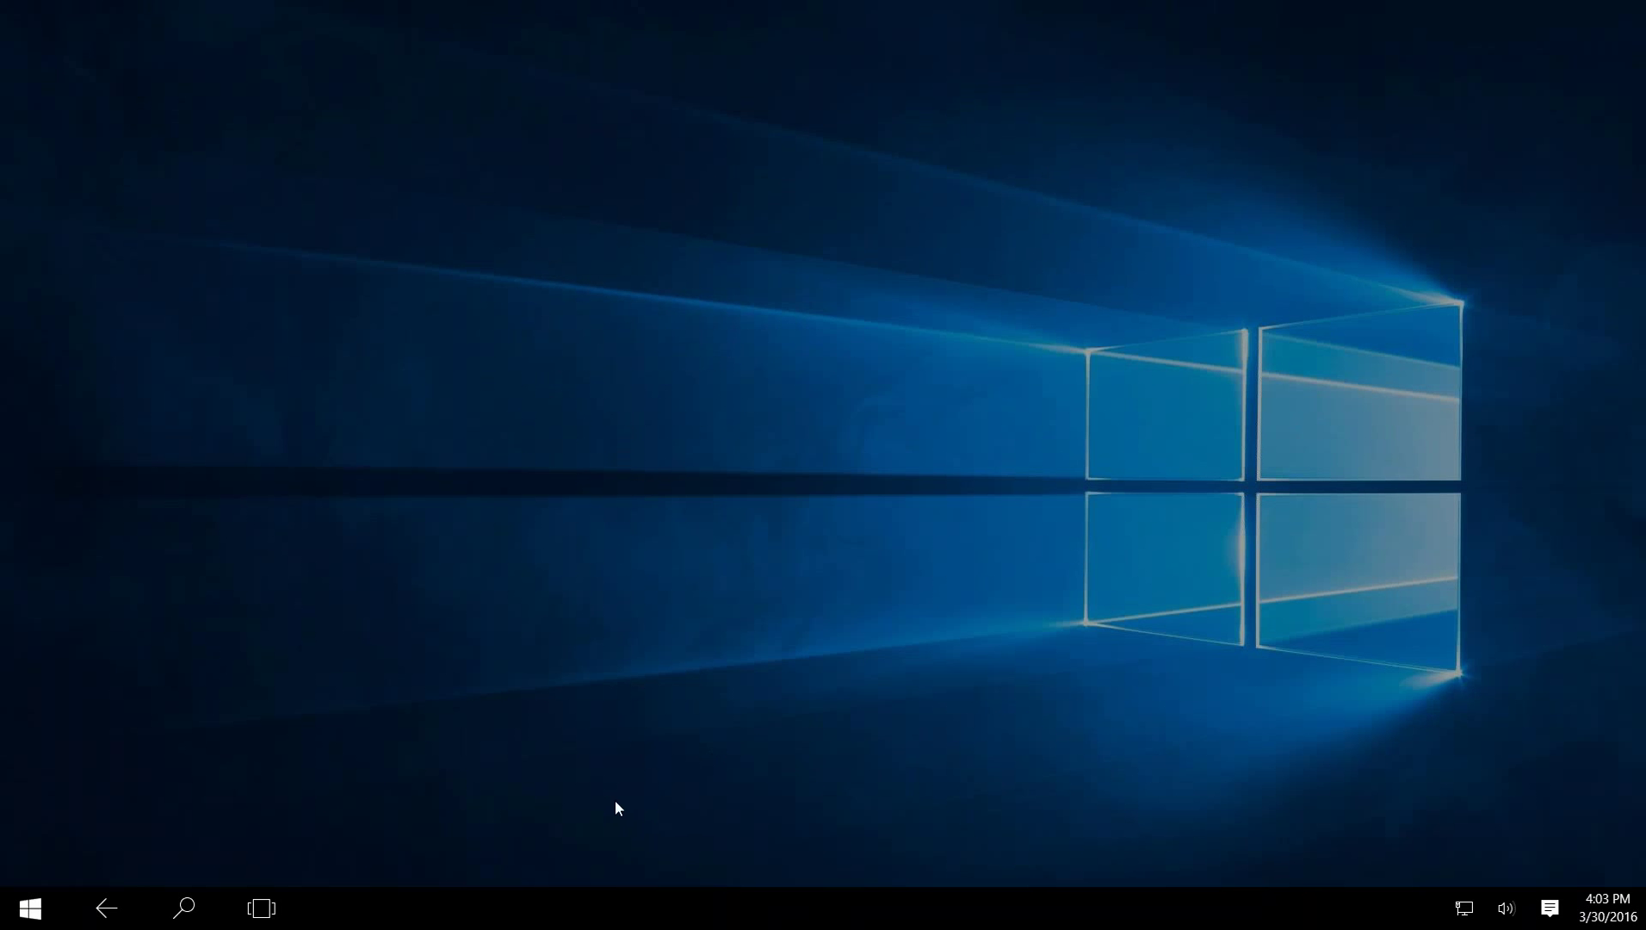
Step: Open the Start menu and launch the Desktop folder in File Explorer
key(super)
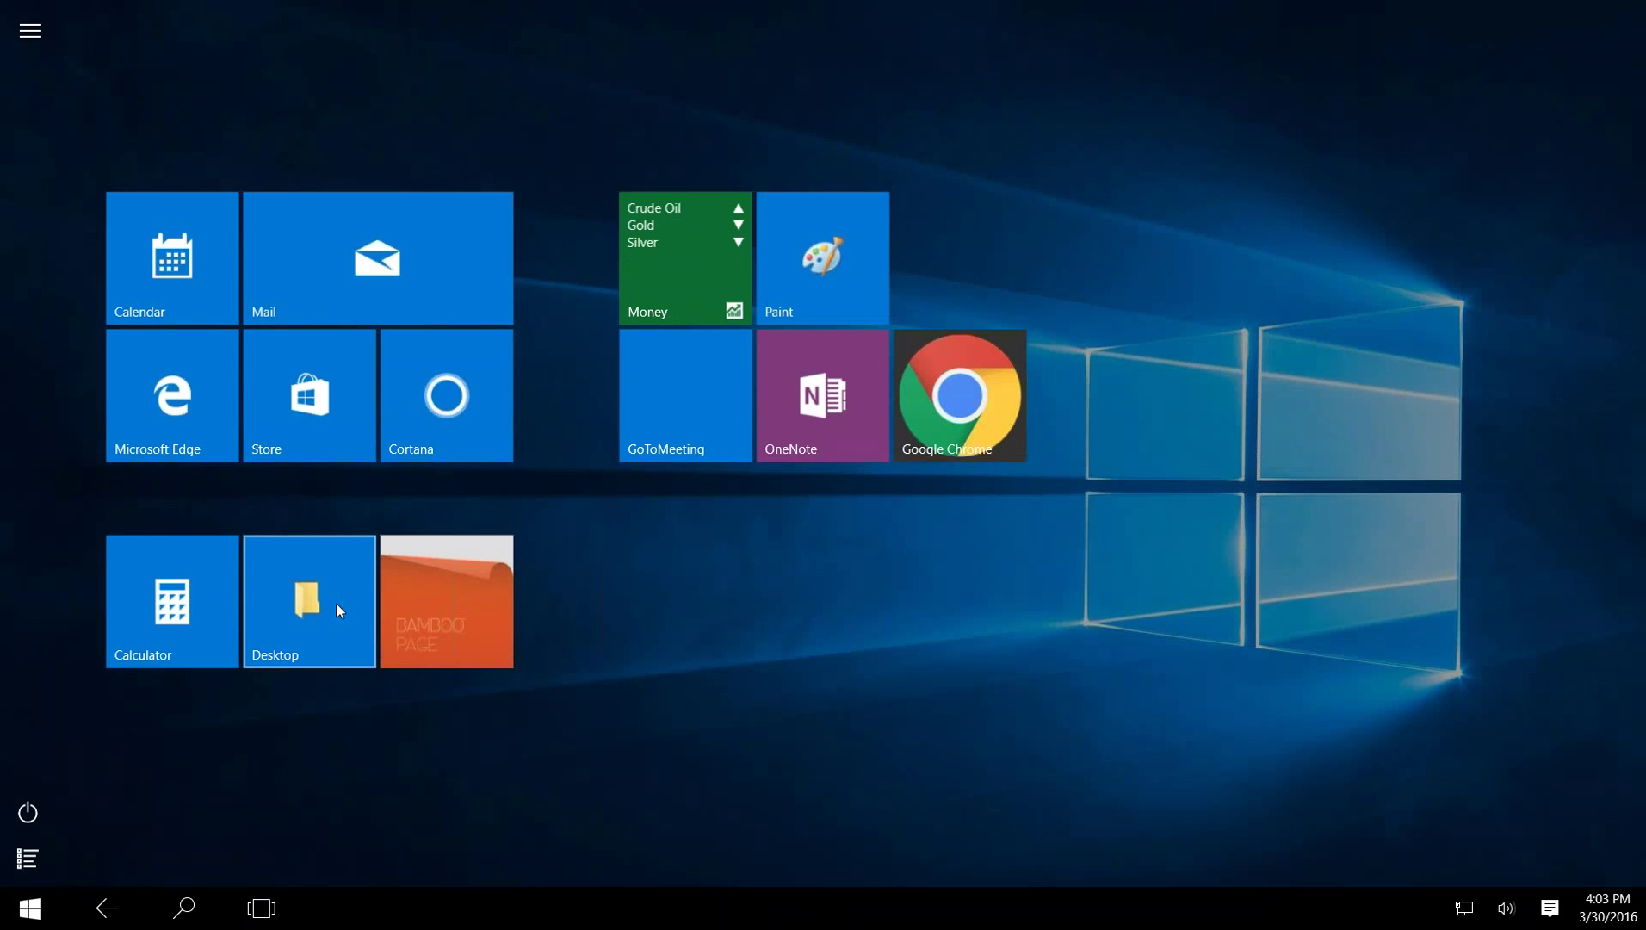
click(337, 606)
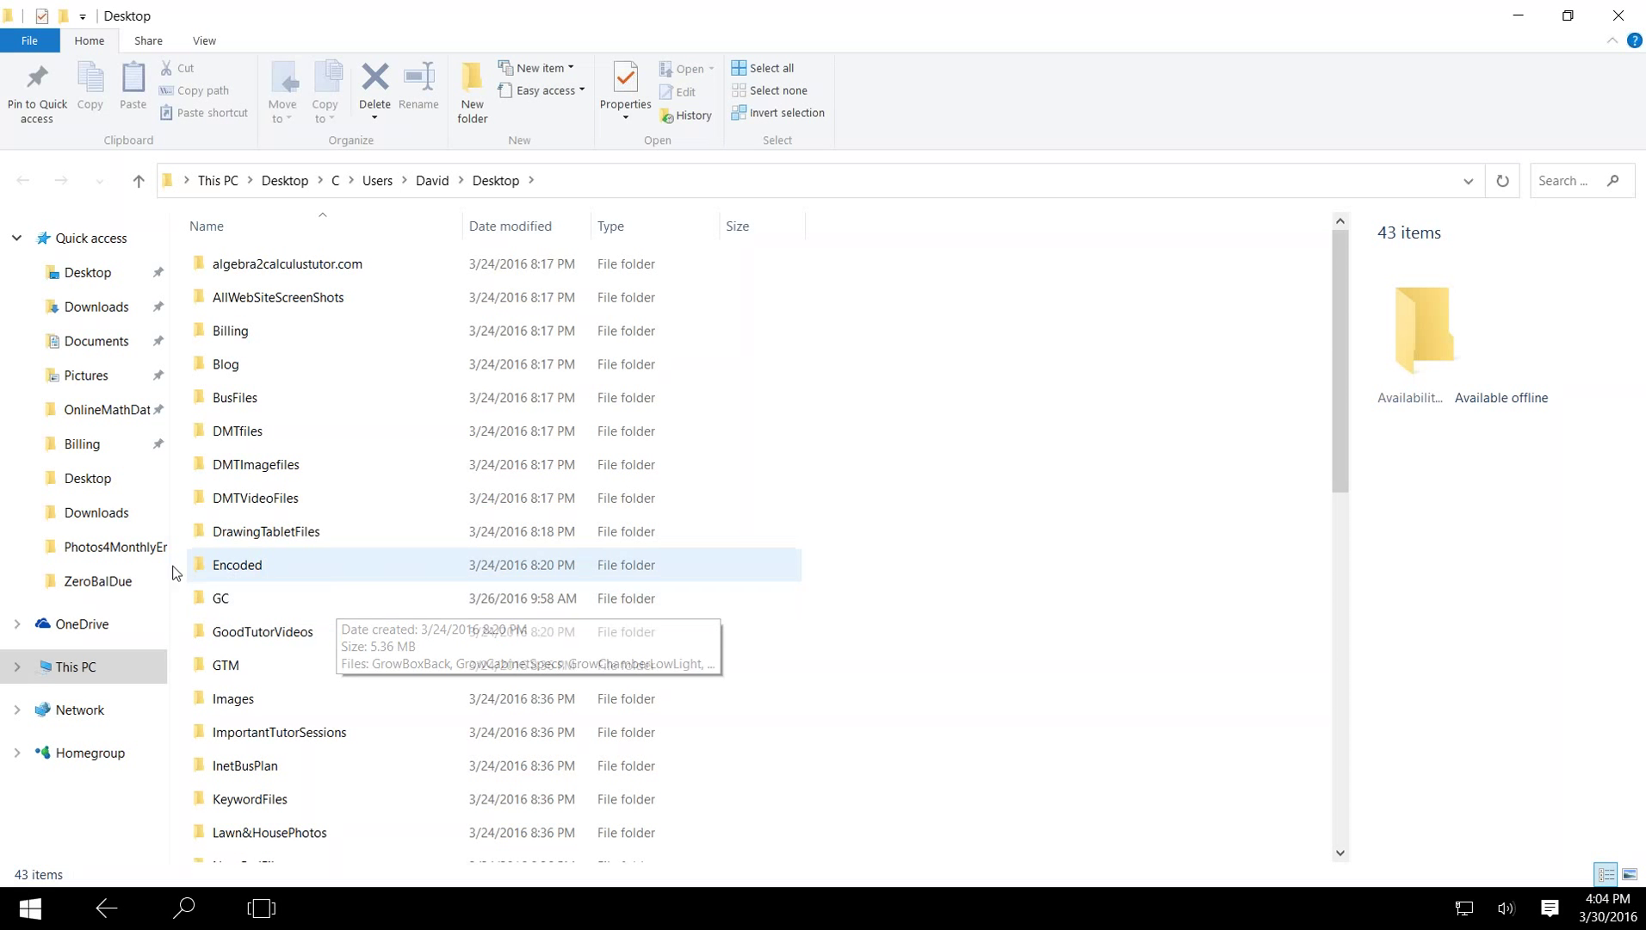
click(107, 409)
double_click(248, 267)
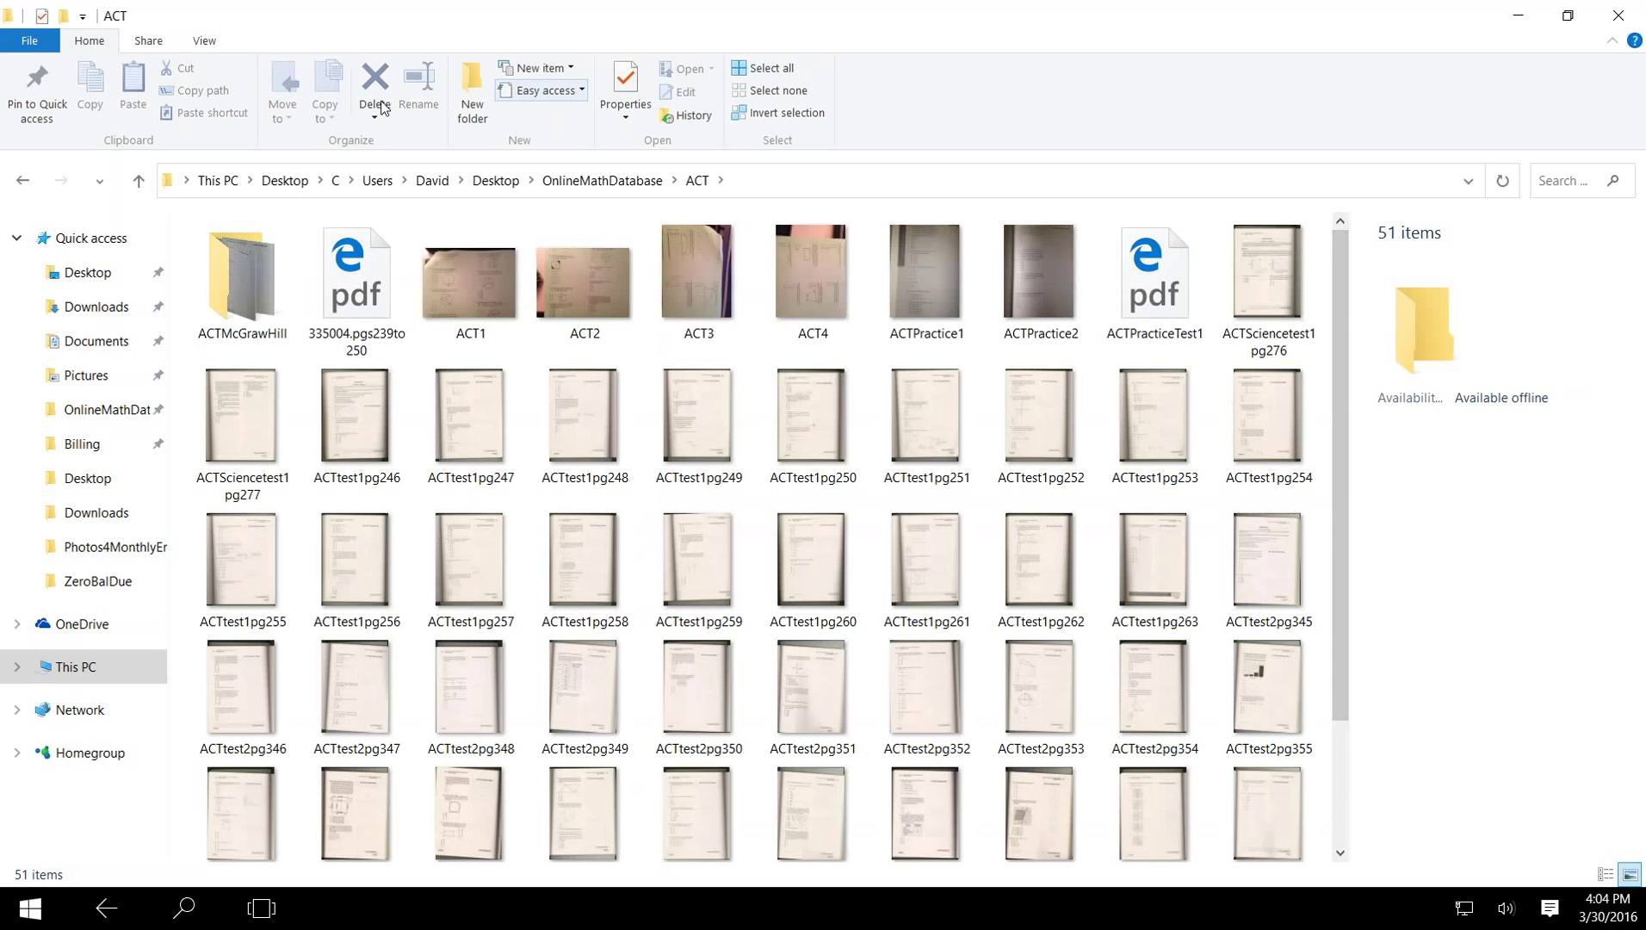
Step: Show the ACT folder in Details view and scroll through its 51 test-page files
click(207, 42)
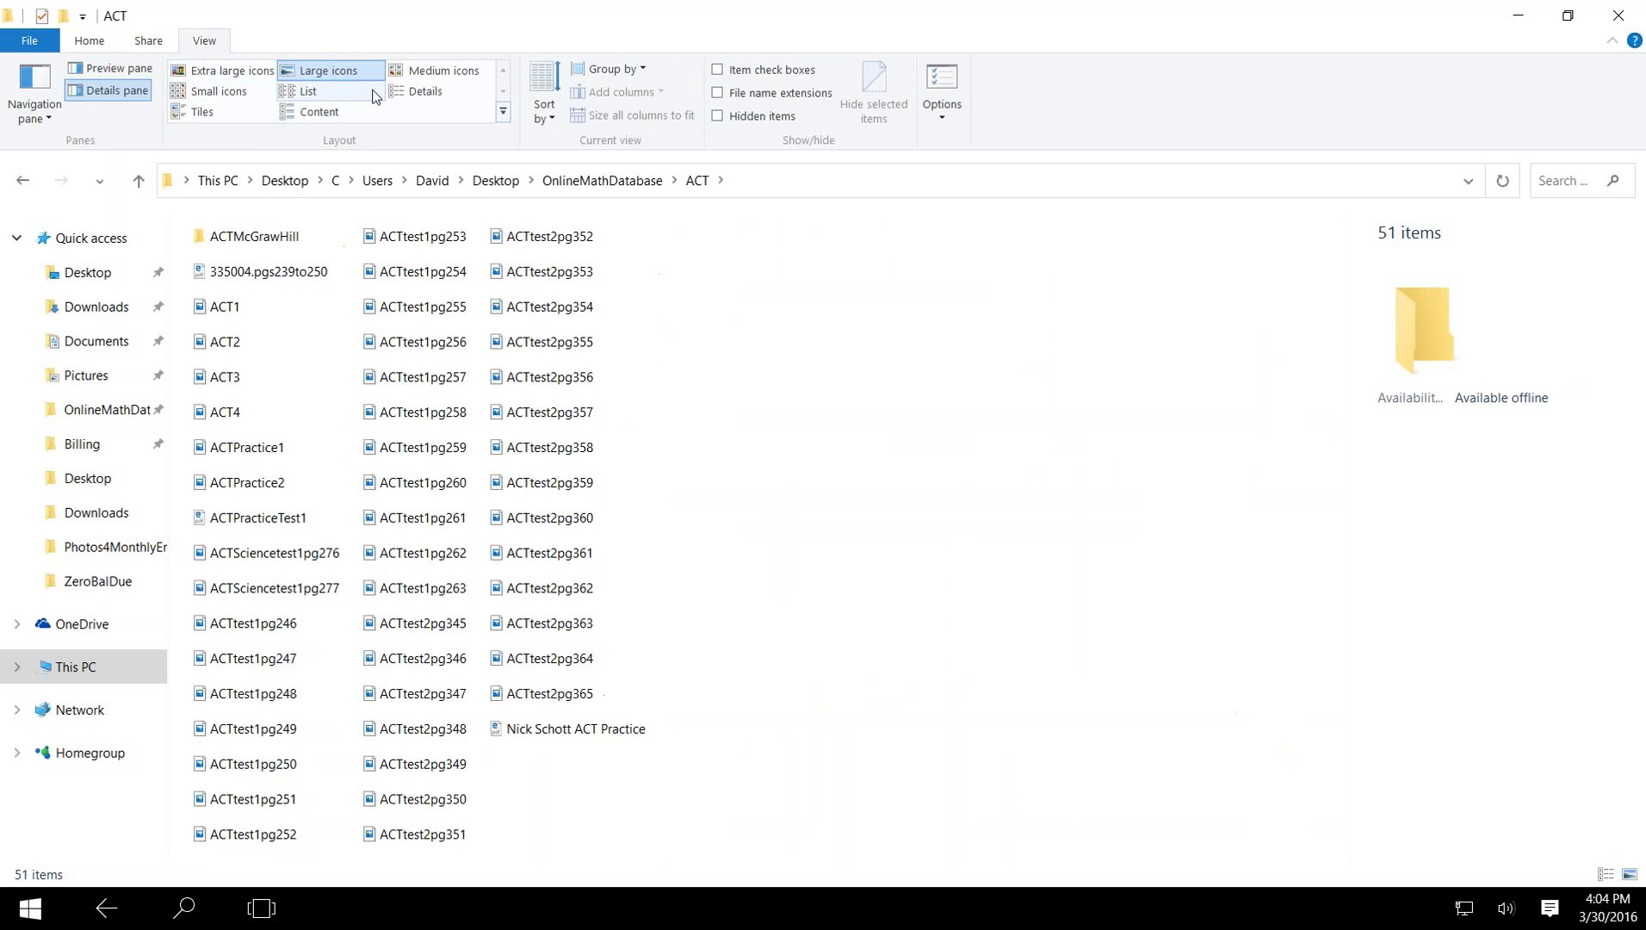
click(423, 92)
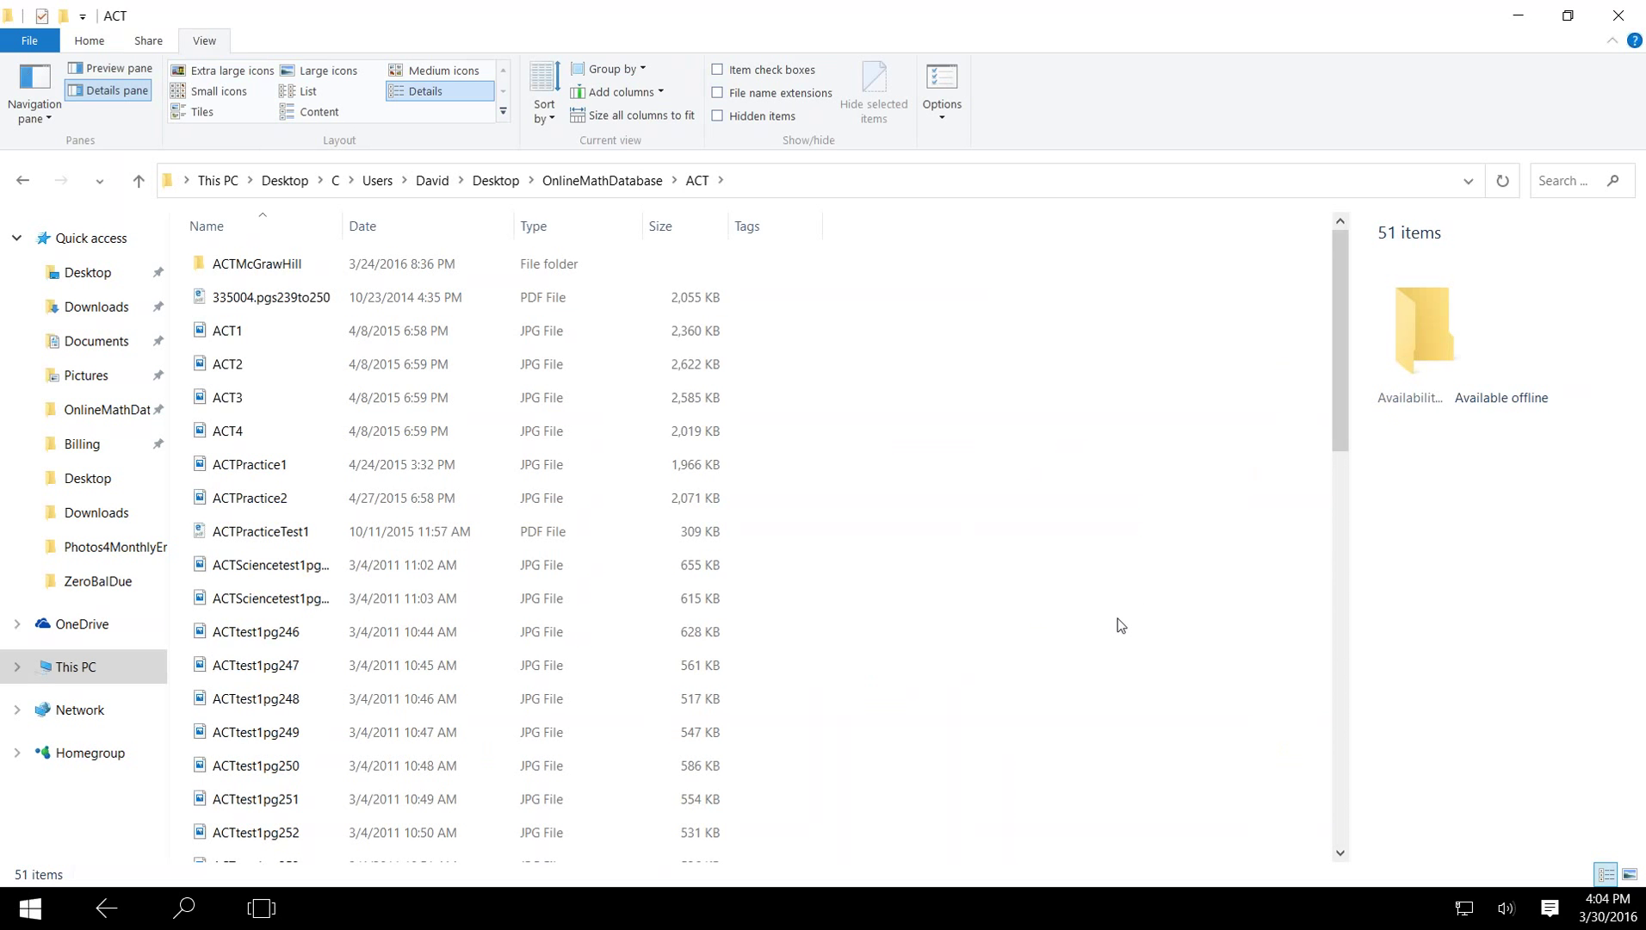
drag(1335, 424, 1320, 860)
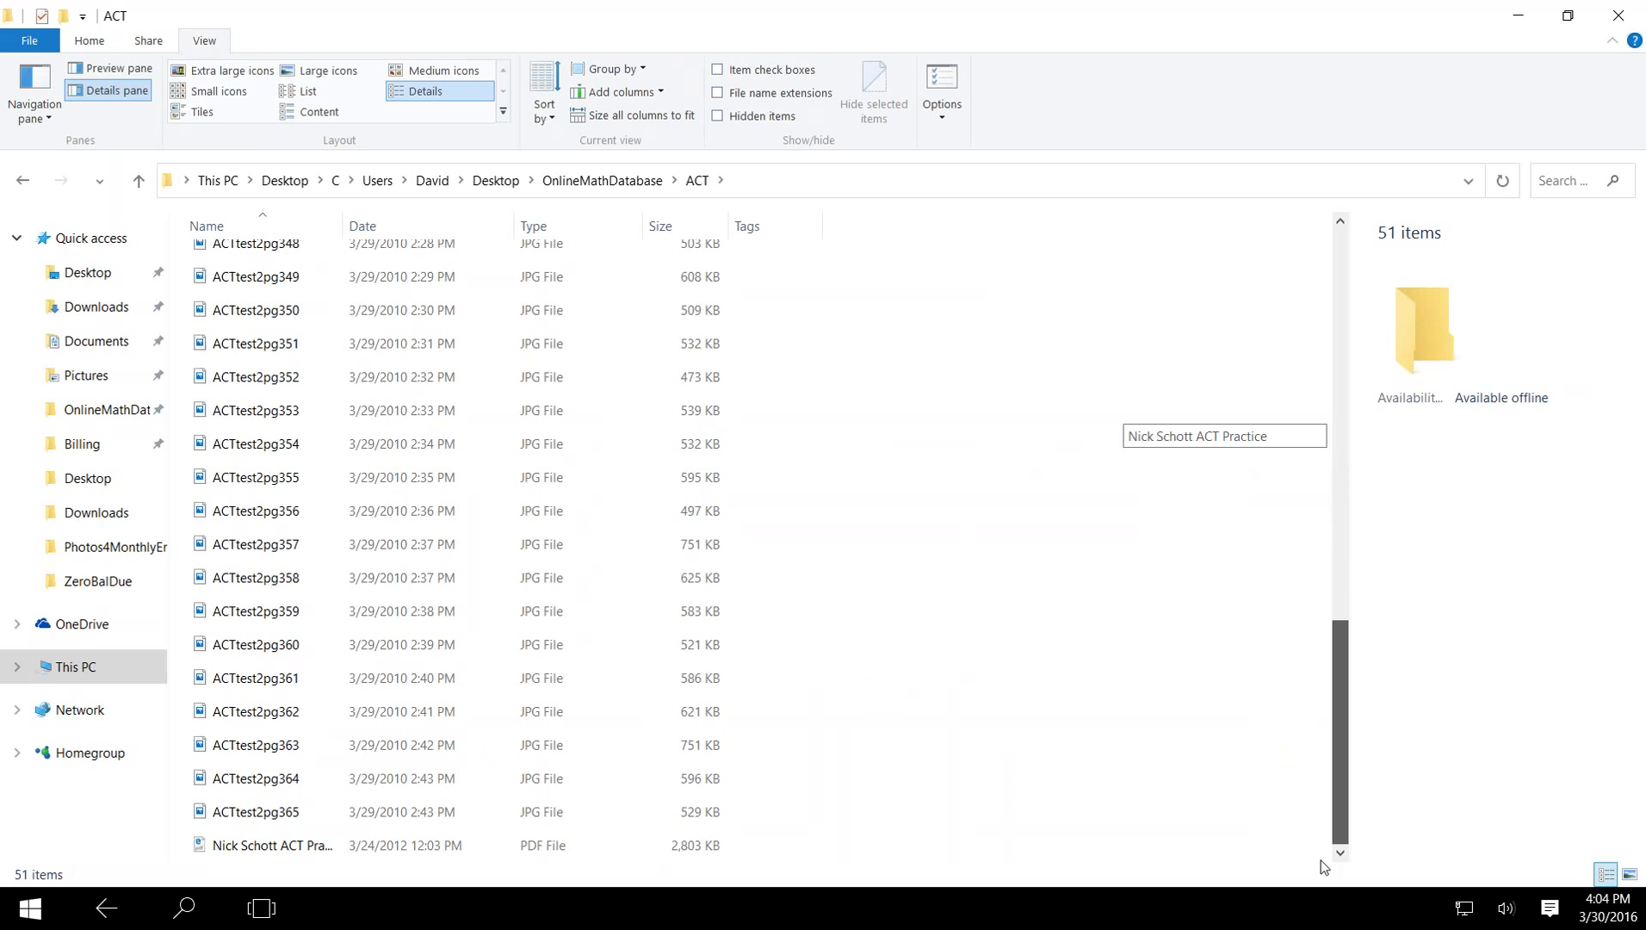
drag(1340, 774, 1347, 383)
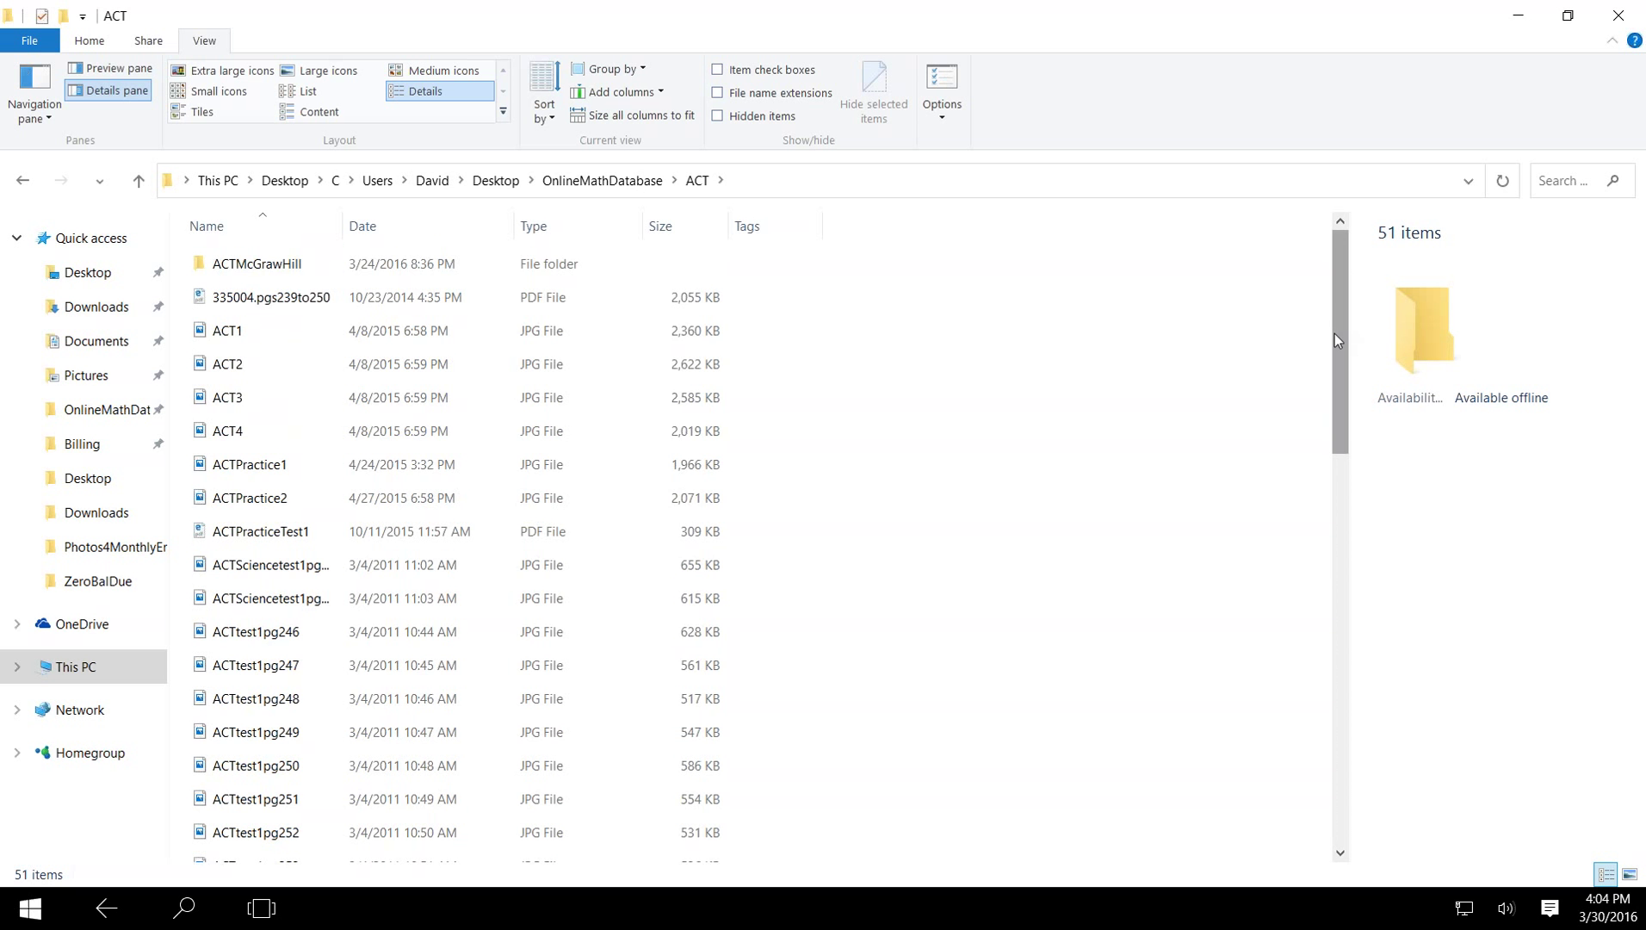
mouse_move(1335, 333)
mouse_down()
mouse_move(1351, 676)
mouse_move(1337, 756)
mouse_up()
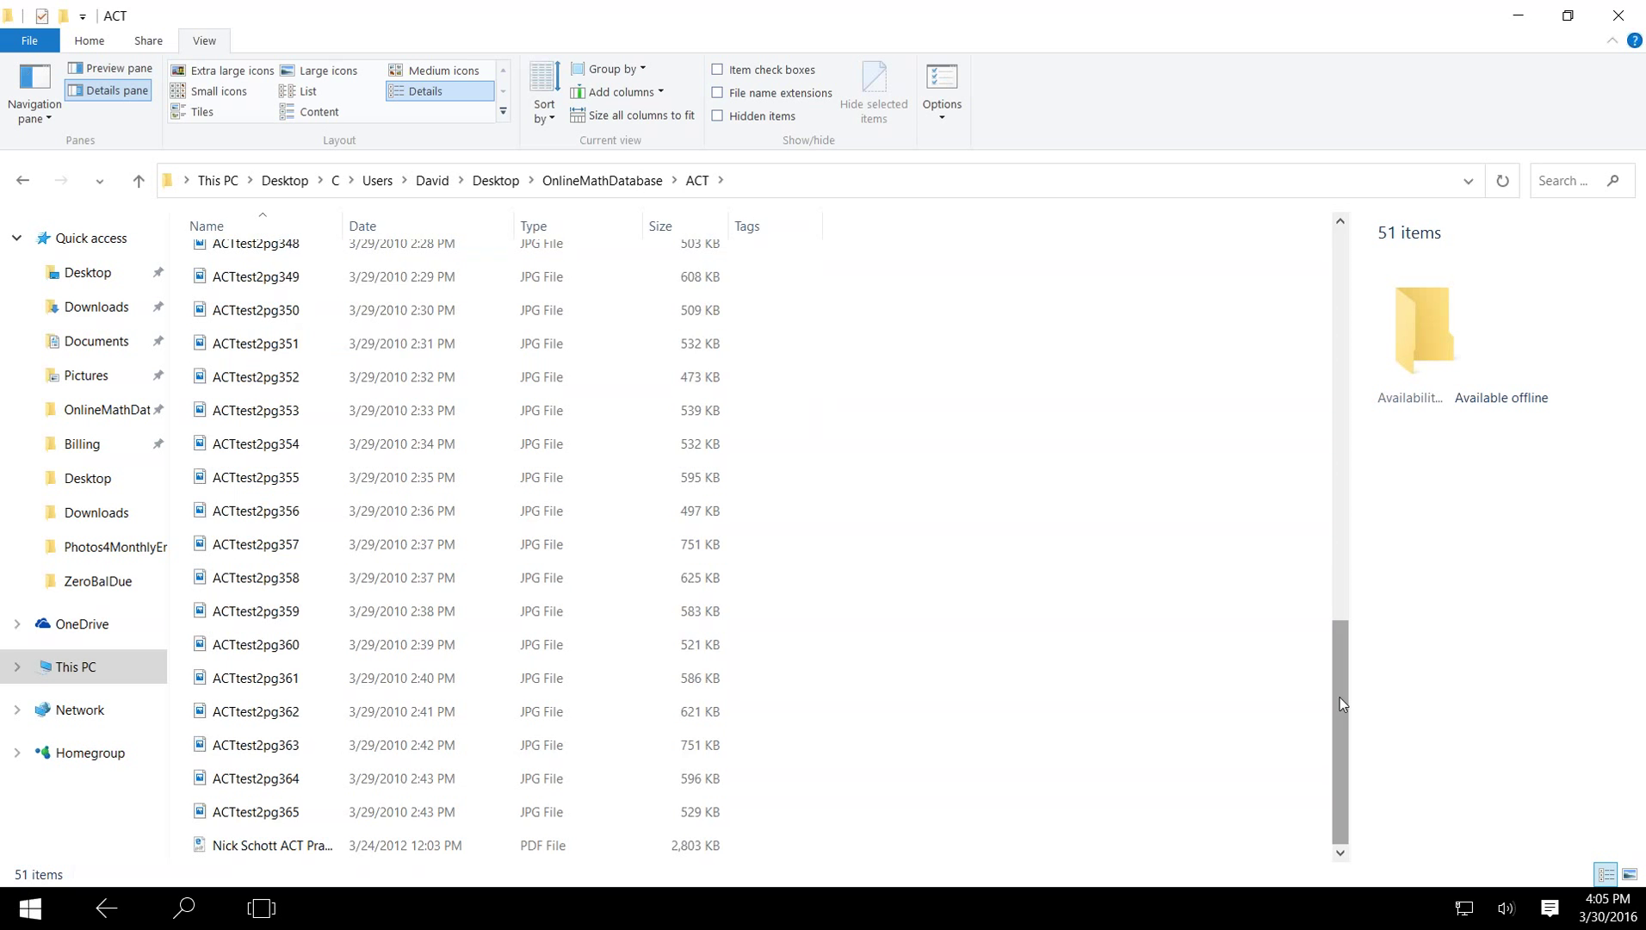
mouse_move(1339, 697)
mouse_down()
mouse_move(1350, 569)
mouse_move(1353, 658)
mouse_up()
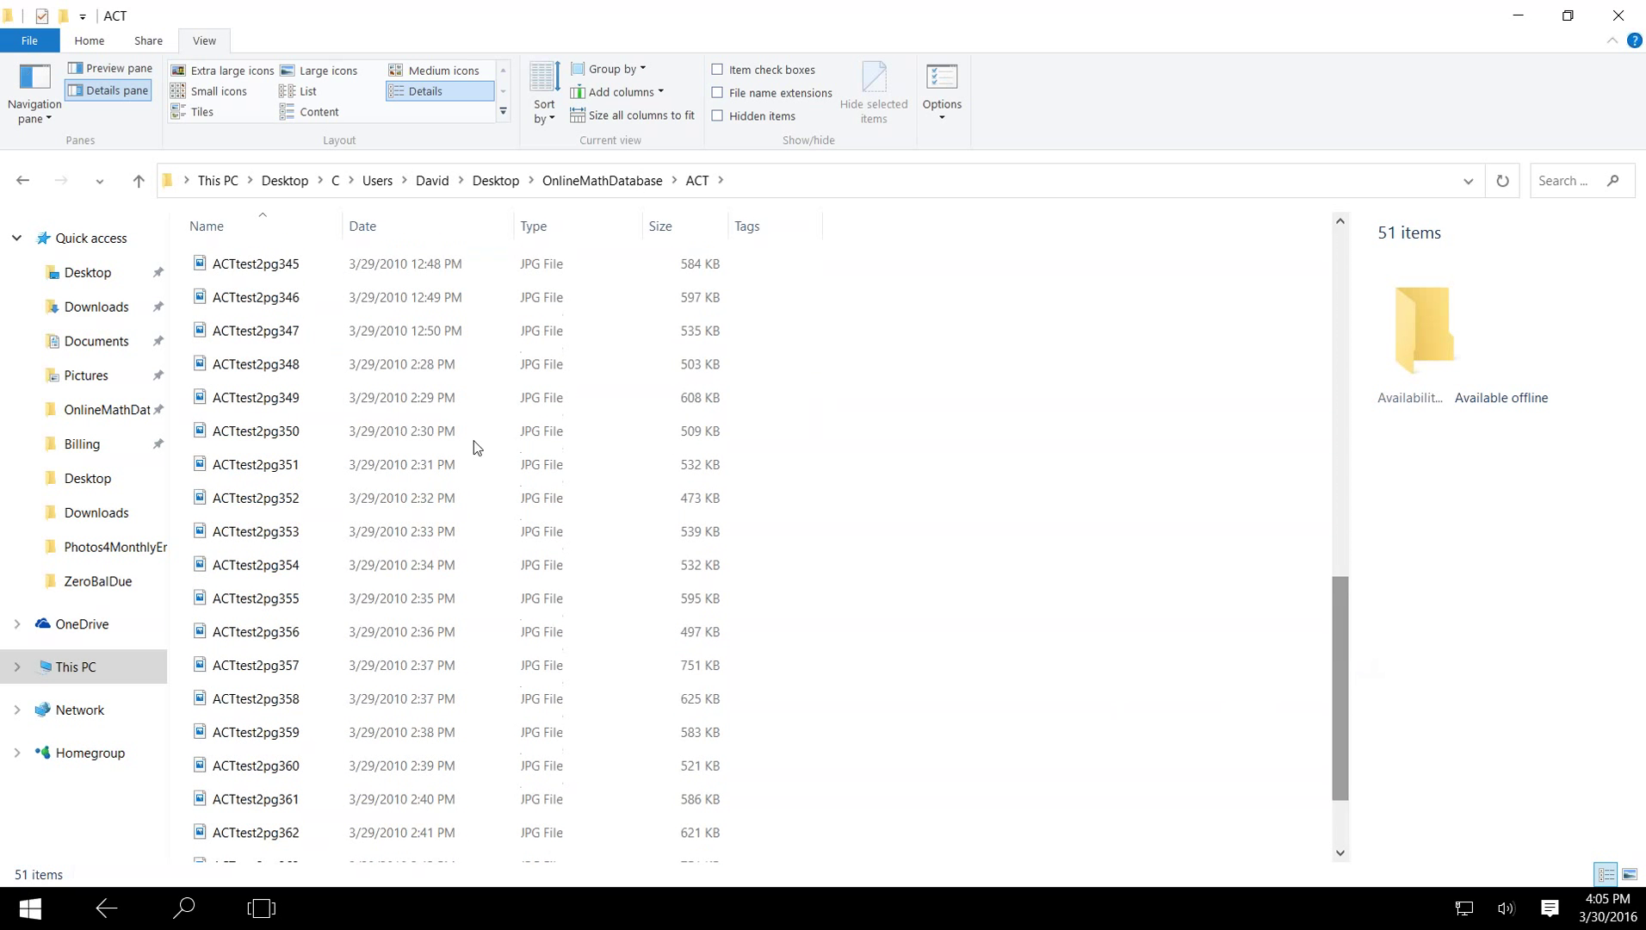
Step: Open ACTtest2pg346 for editing in Photos and zoom in four steps to questions 3–6
click(275, 306)
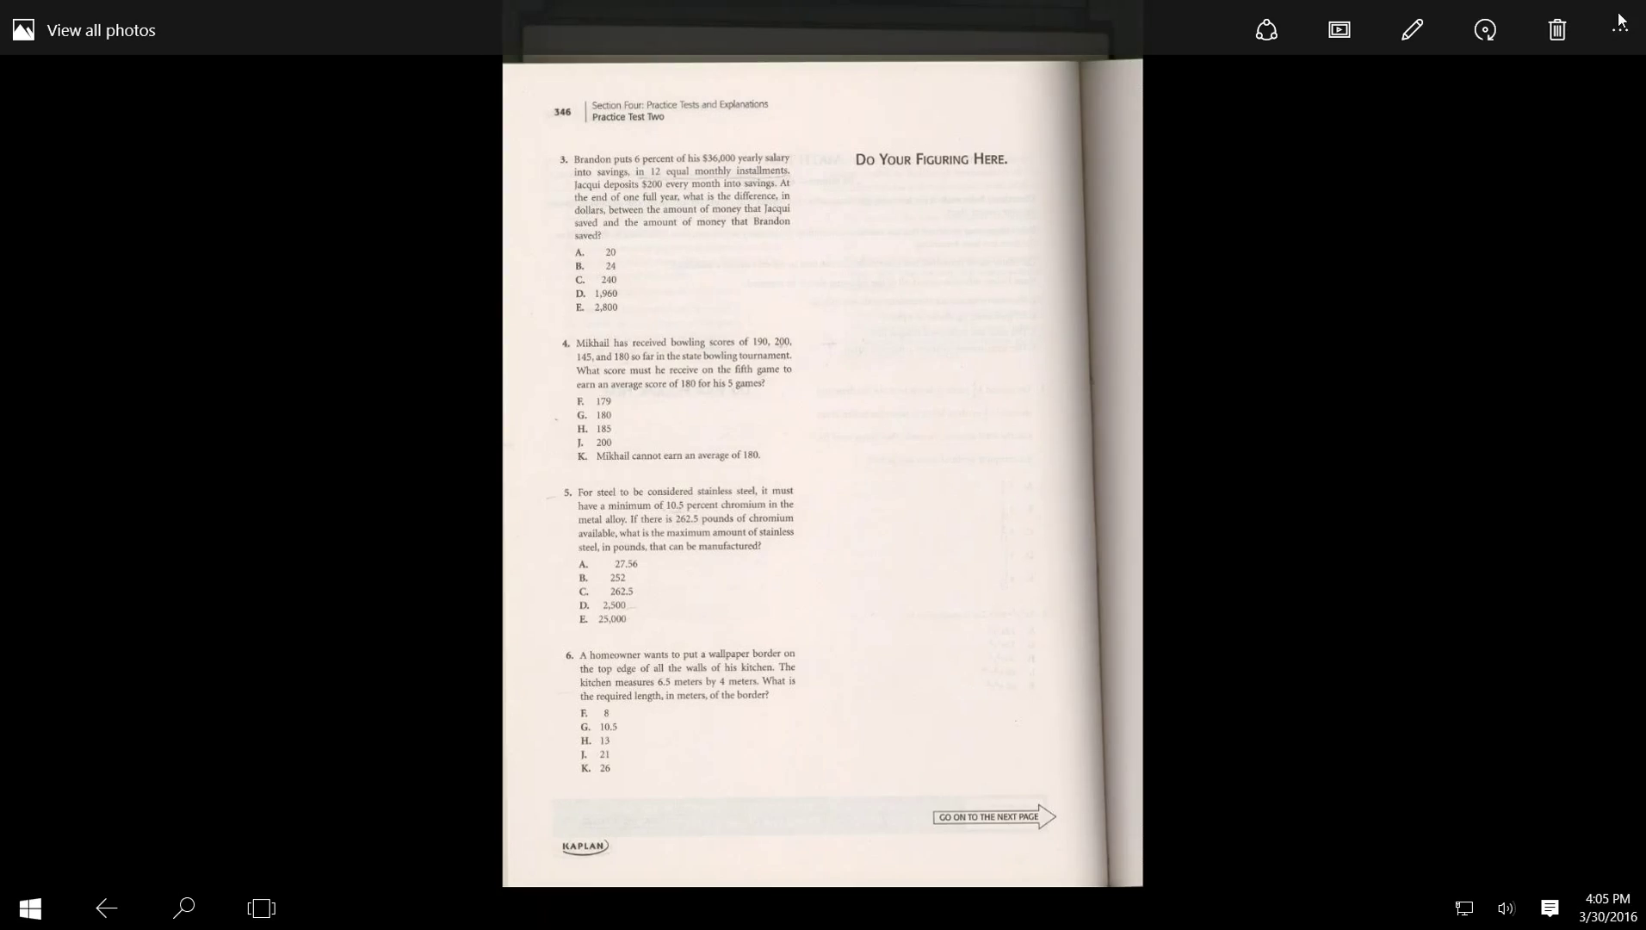
click(1415, 32)
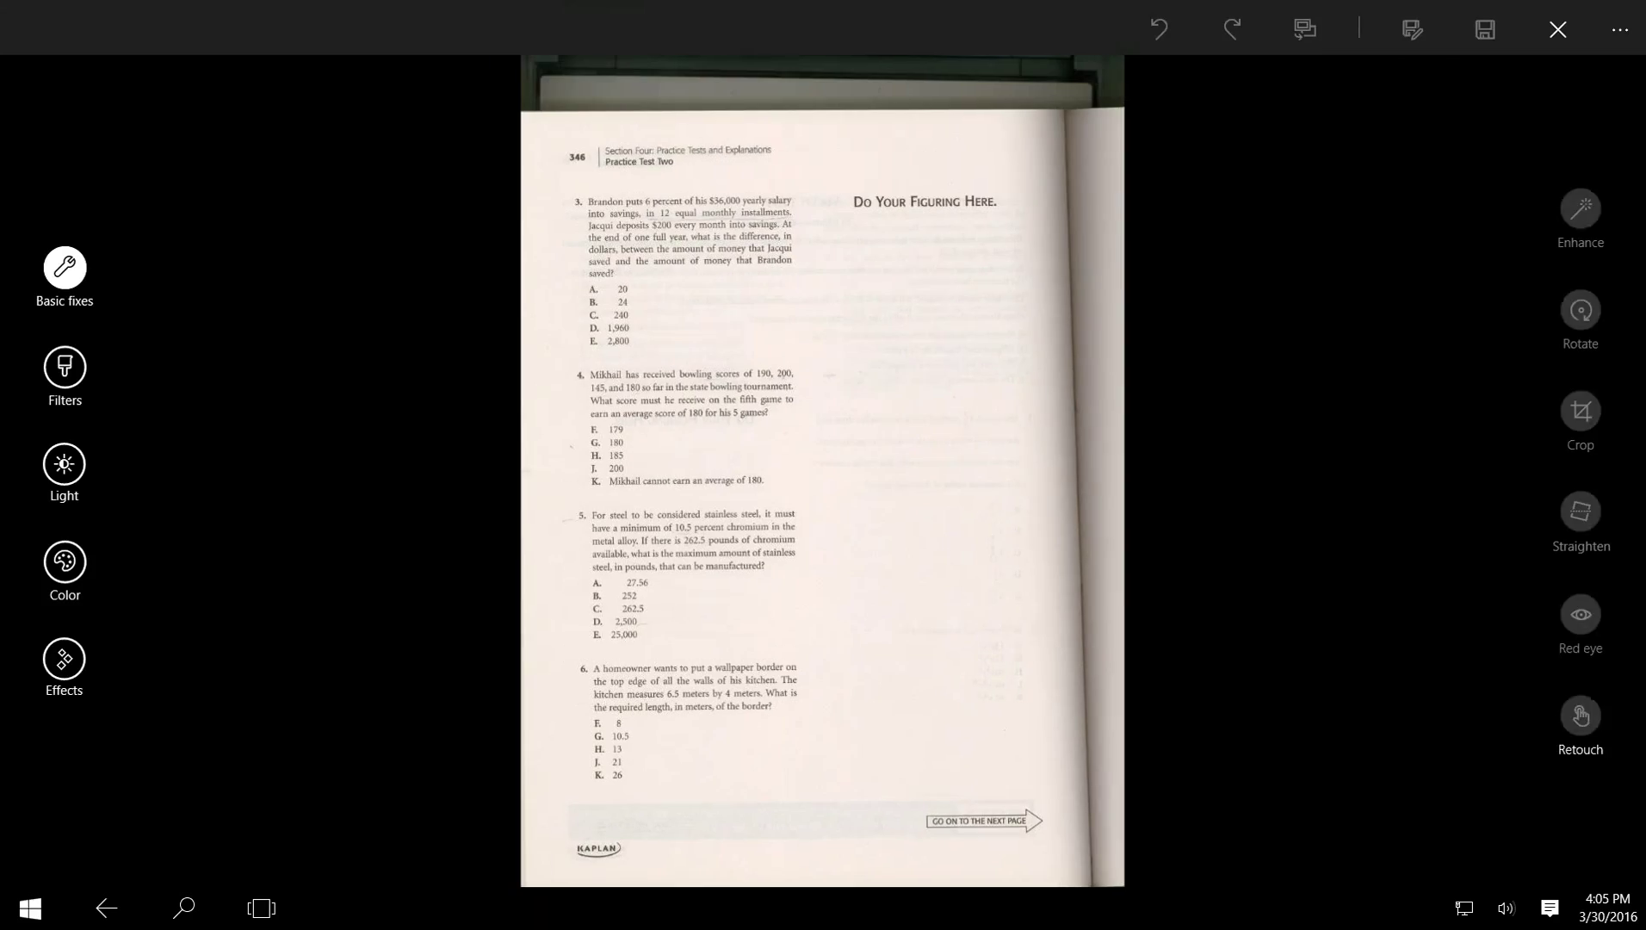
mouse_move(1322, 834)
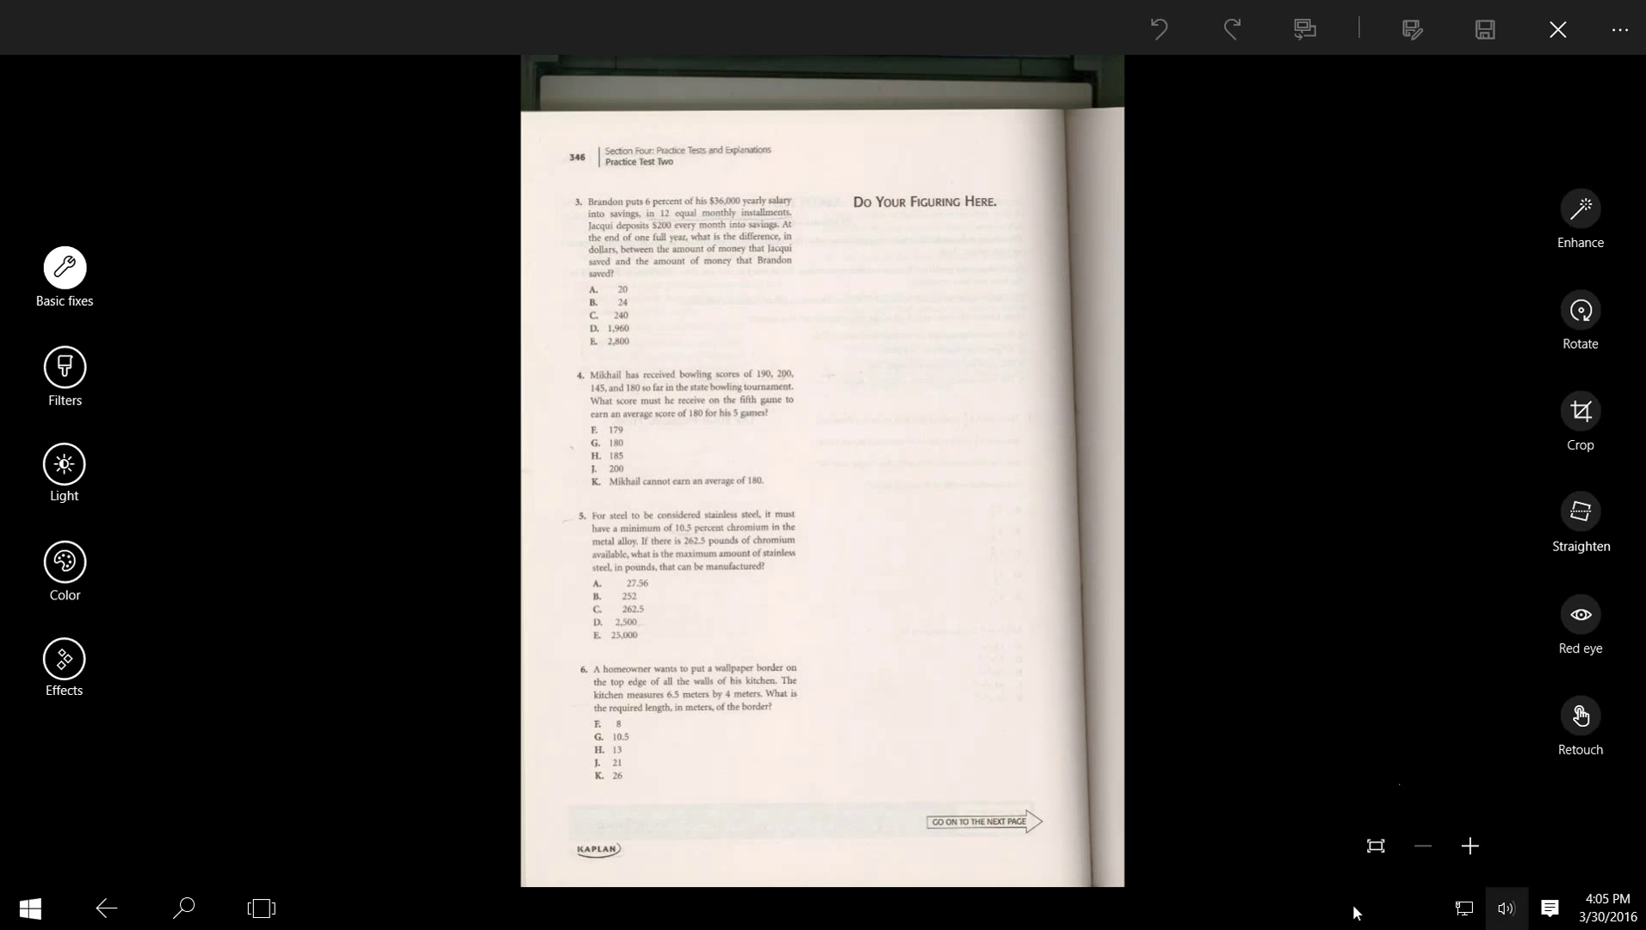
click(1474, 846)
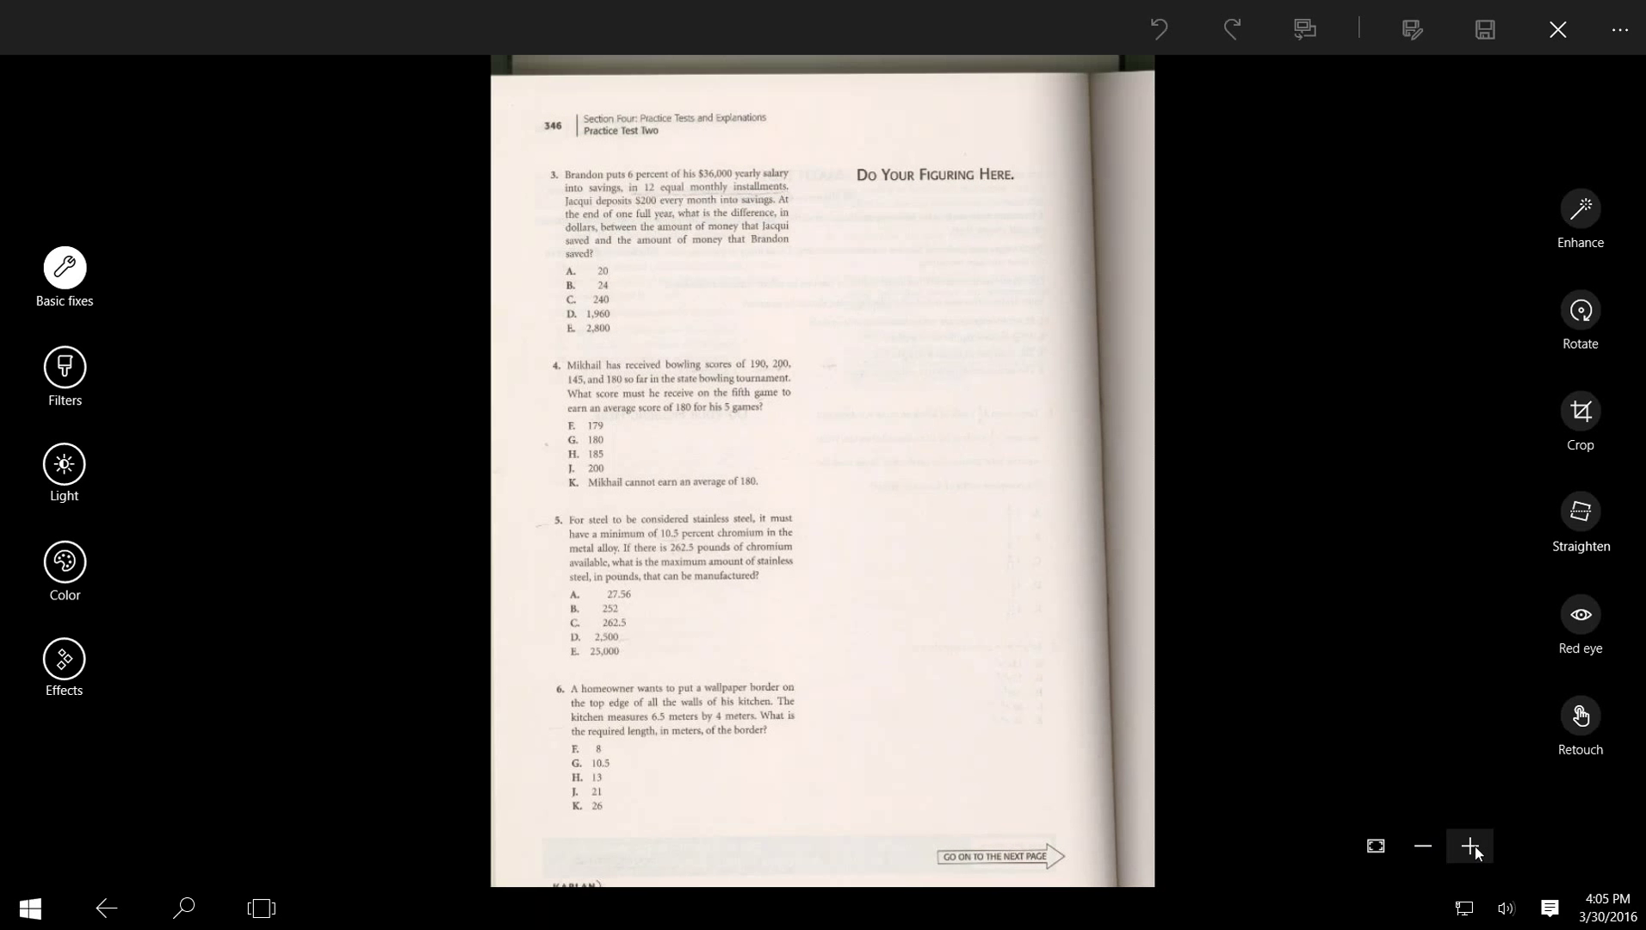
click(1471, 848)
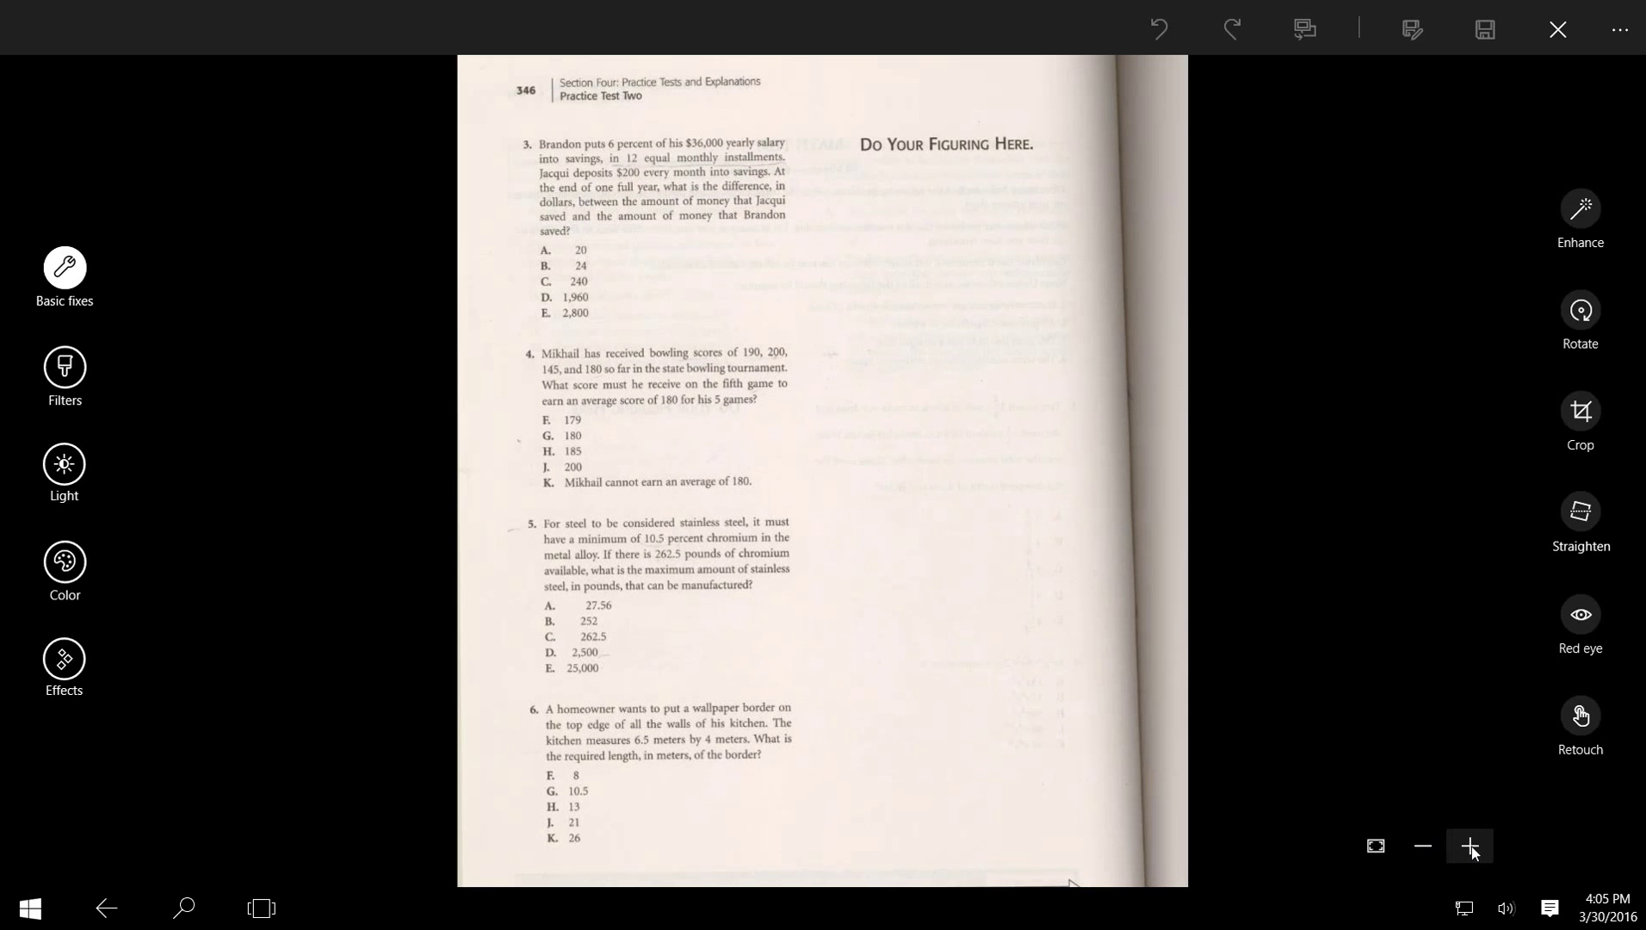
click(1471, 848)
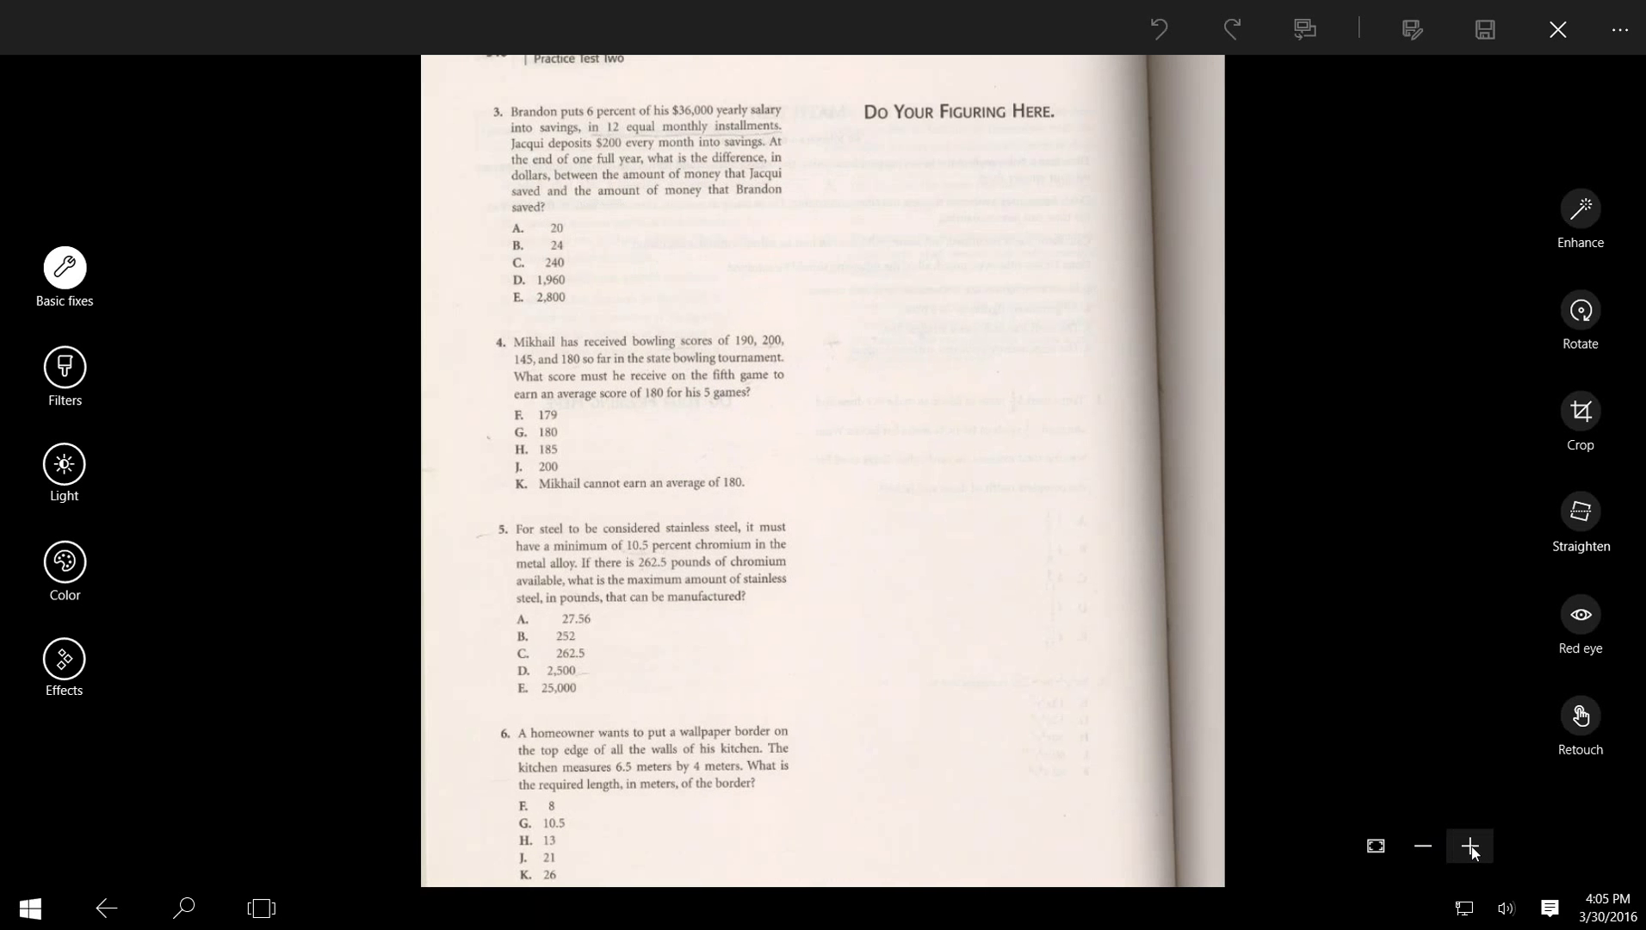
click(1471, 847)
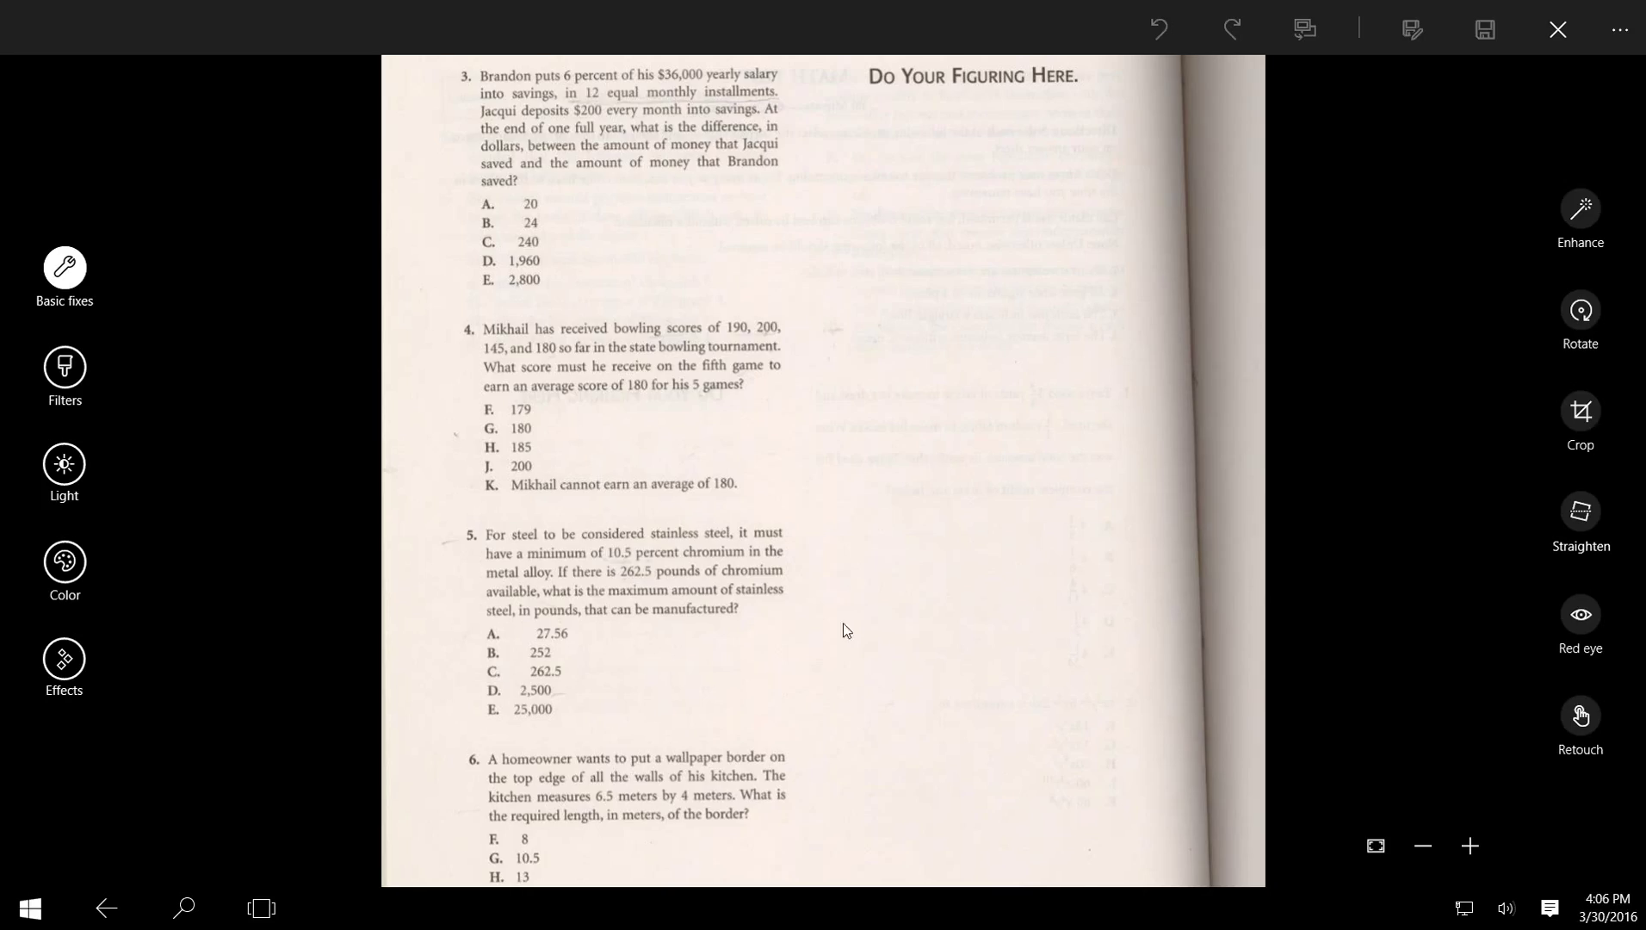
Step: Close the Chrome calendar window from Task View
click(267, 919)
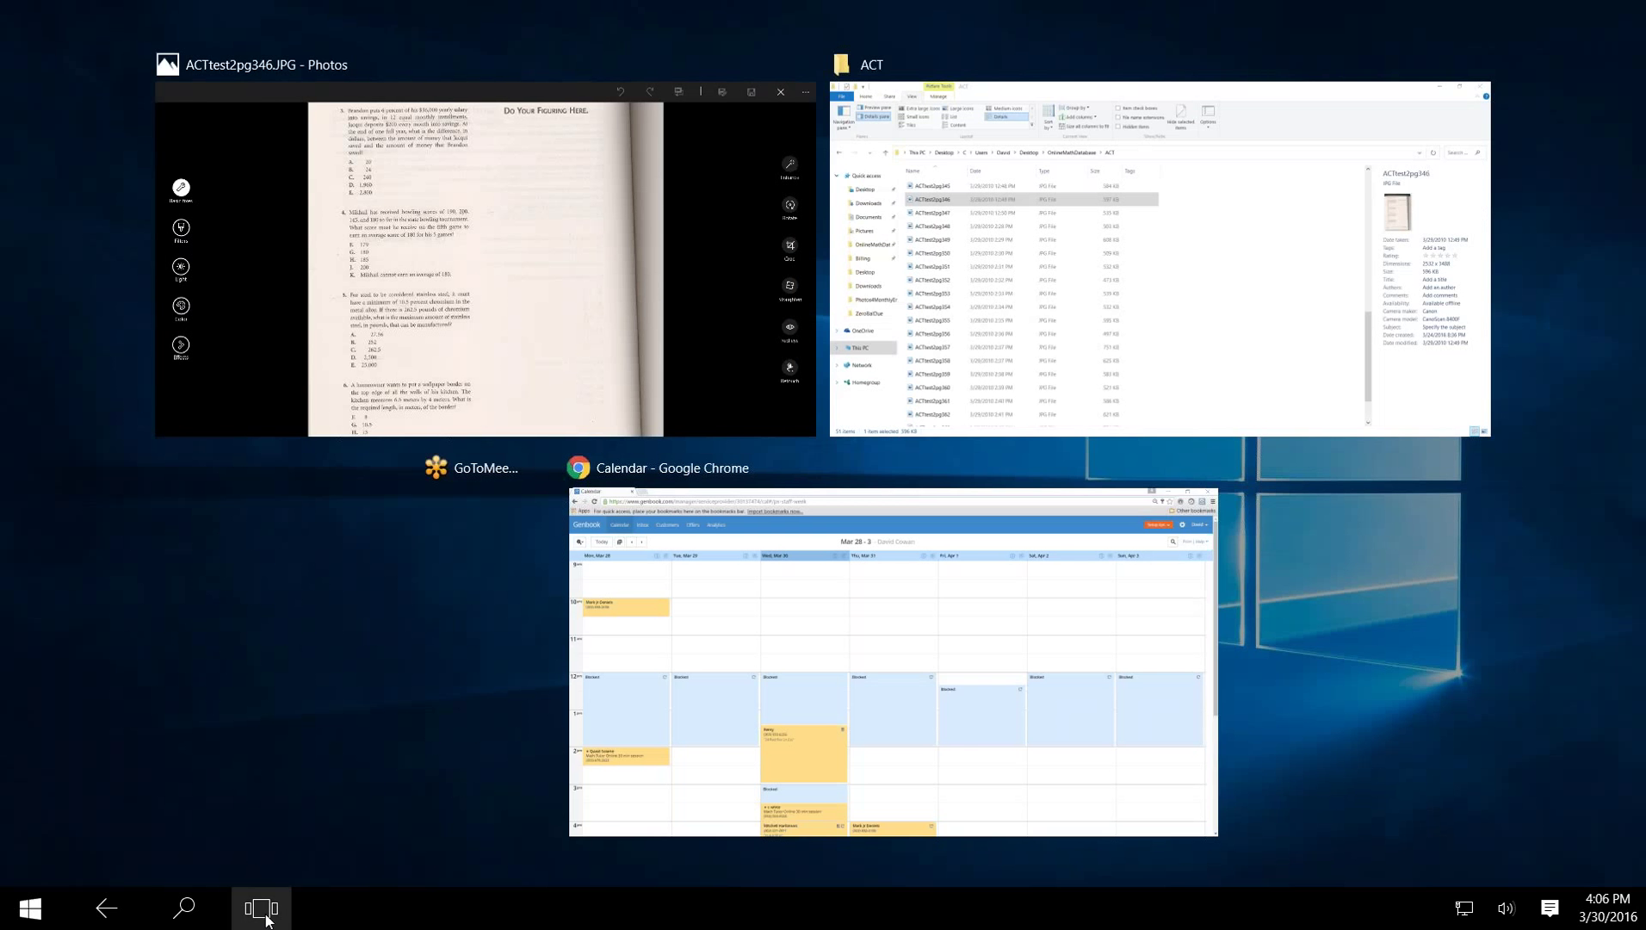
mouse_move(1209, 471)
click(1208, 469)
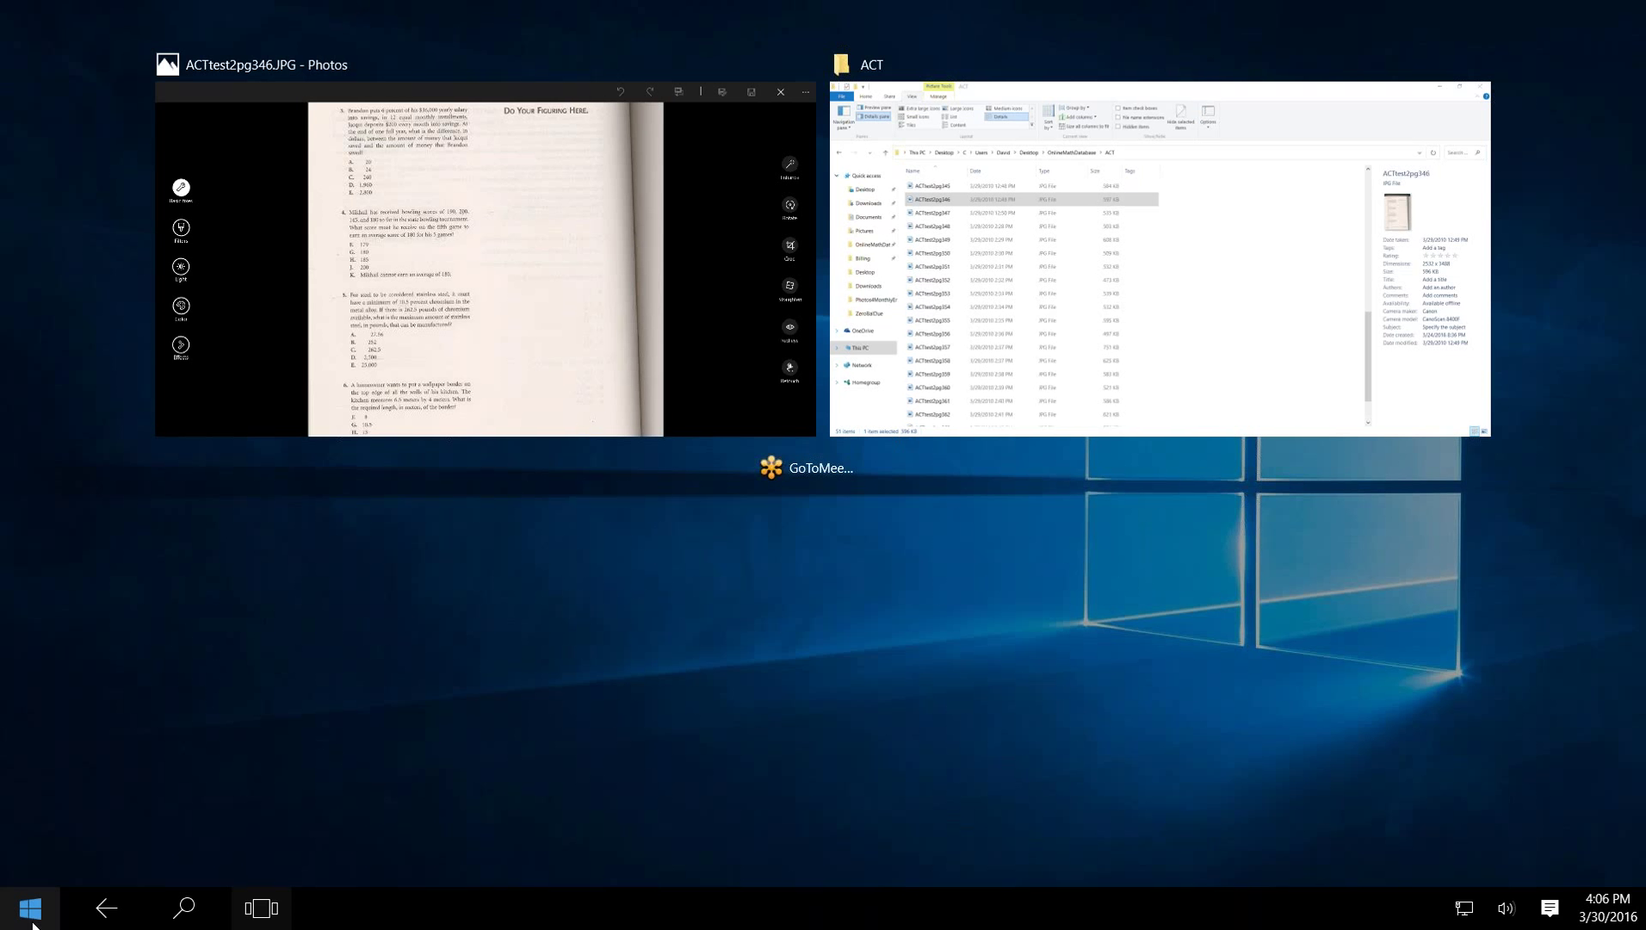
Step: Launch OneNote on a blank dated page with the Draw tools showing
click(32, 921)
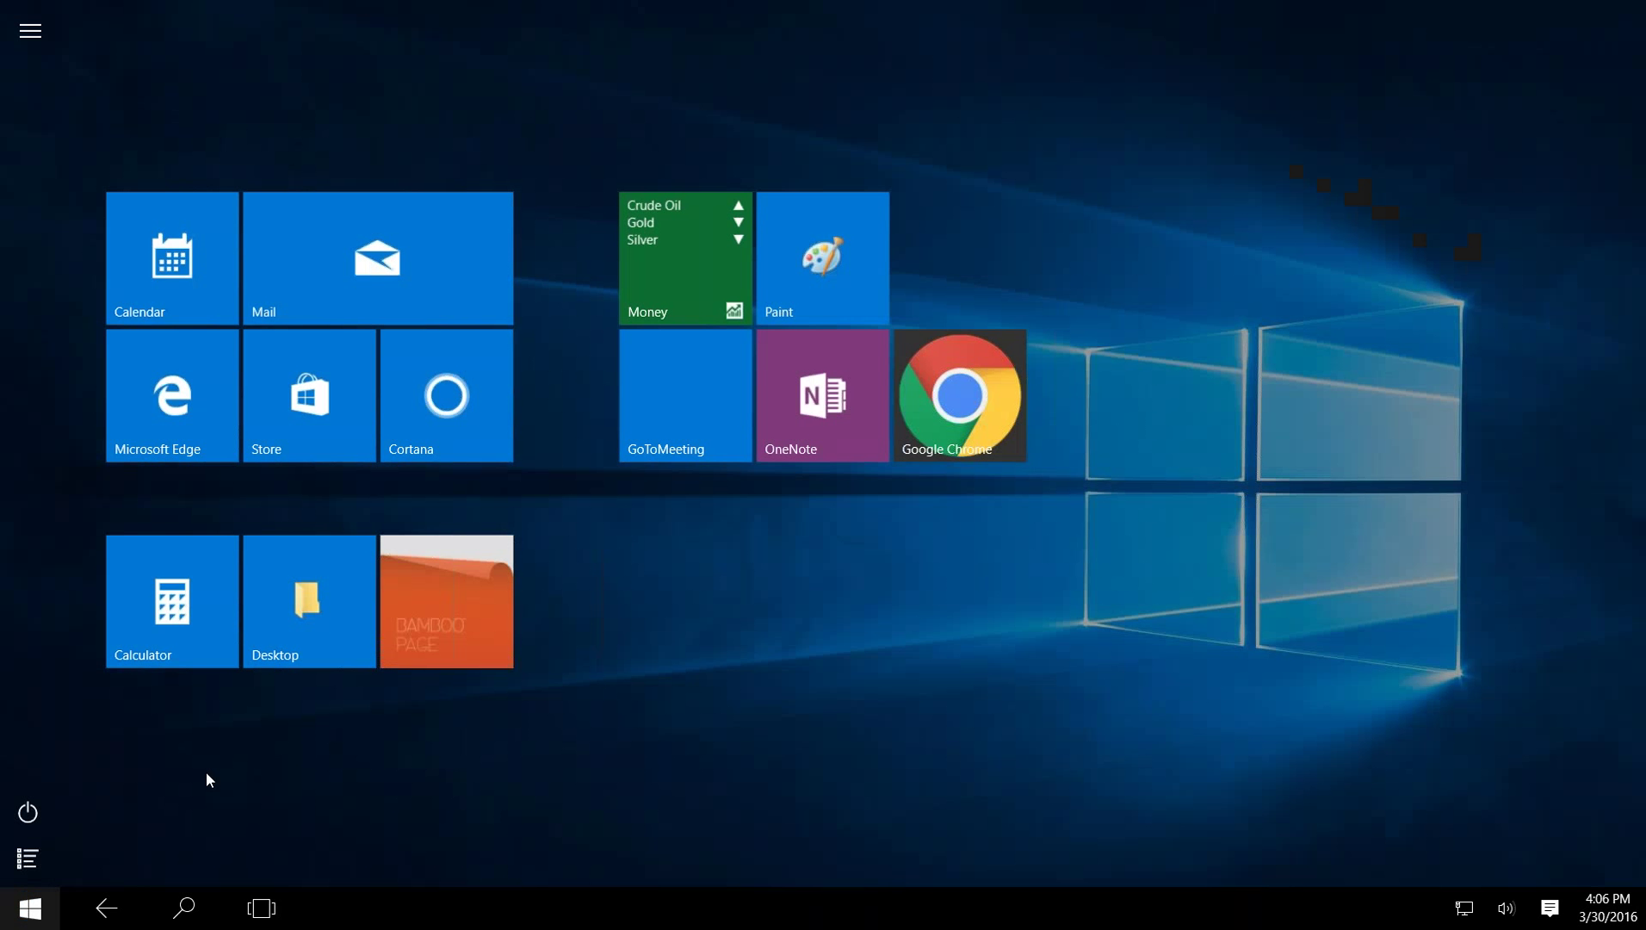
click(824, 422)
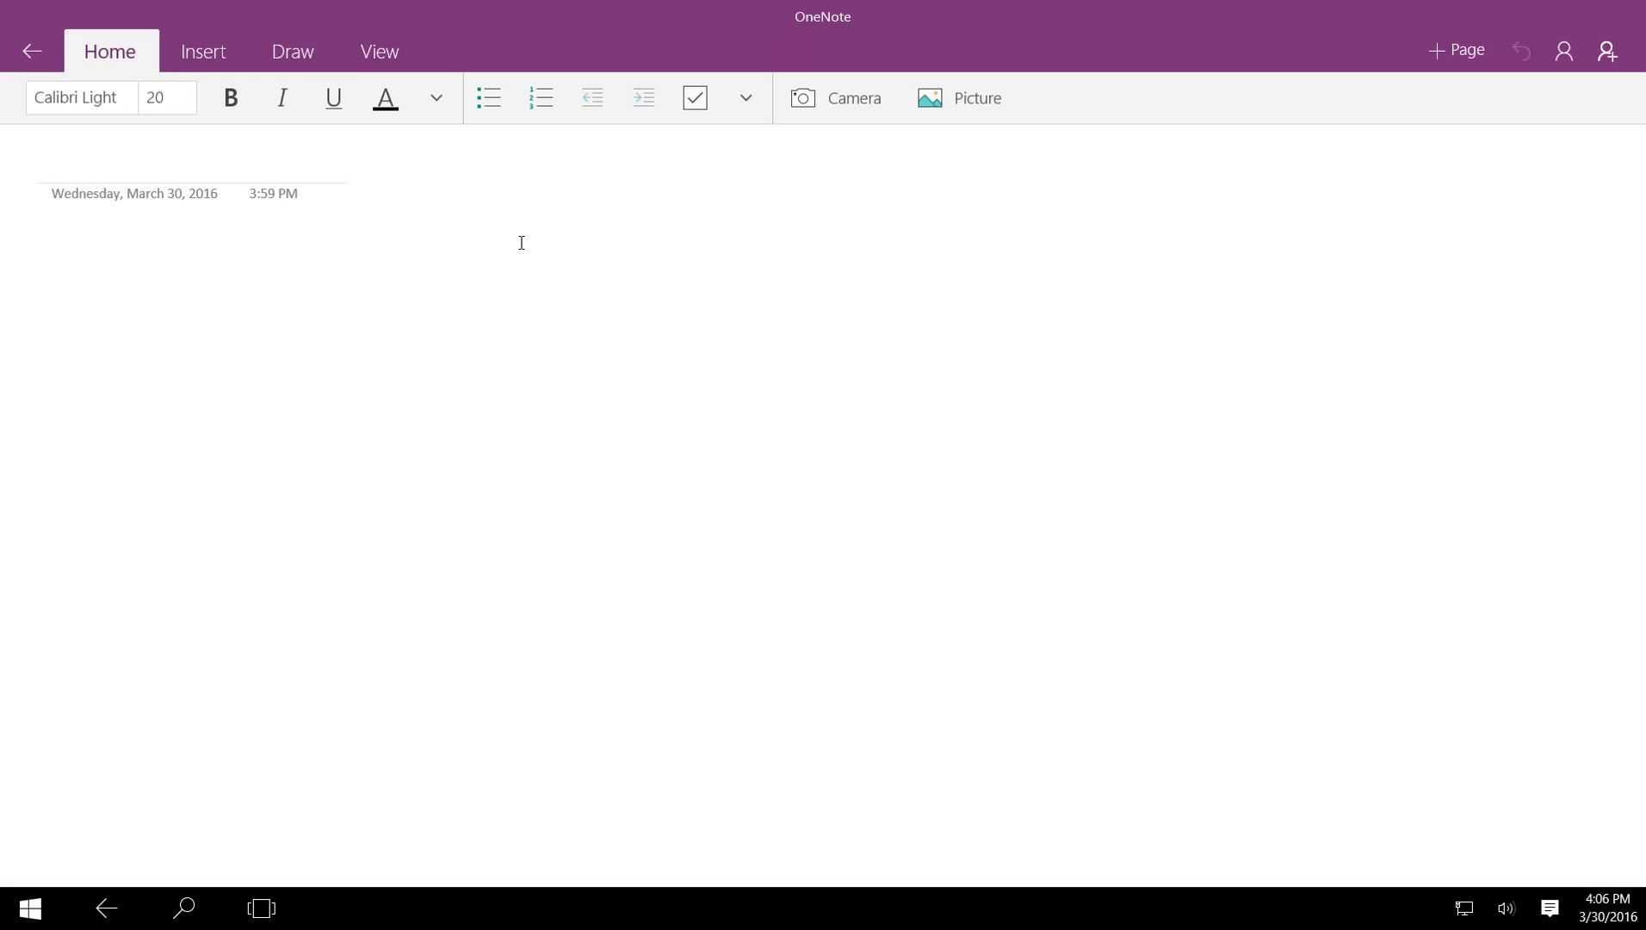
click(302, 59)
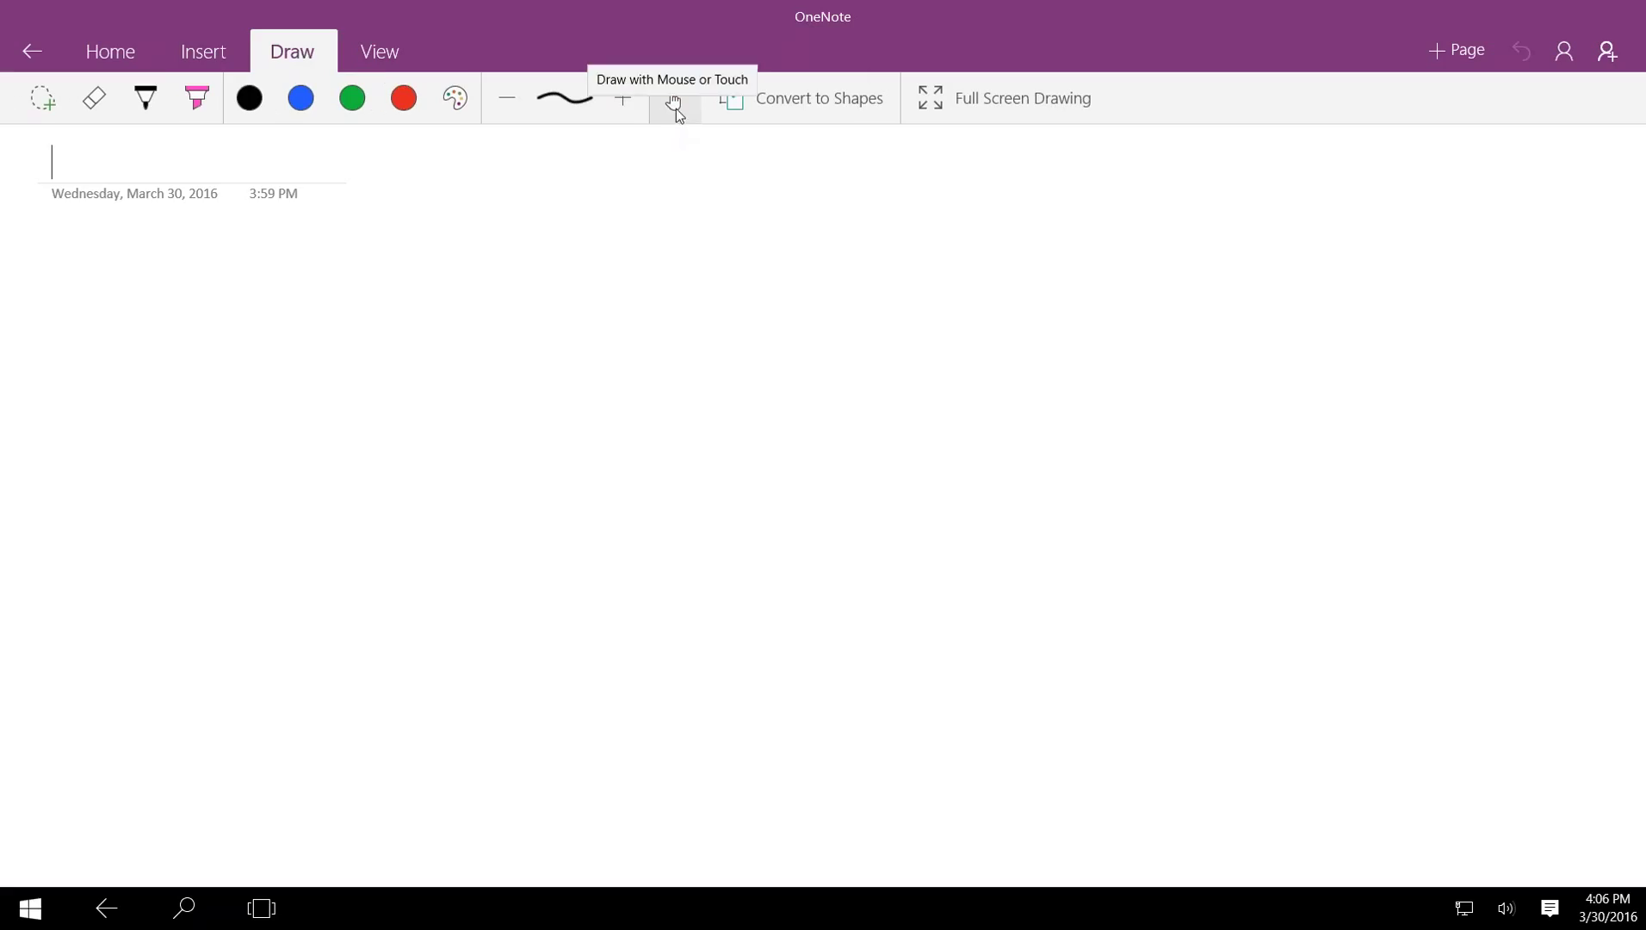
click(269, 917)
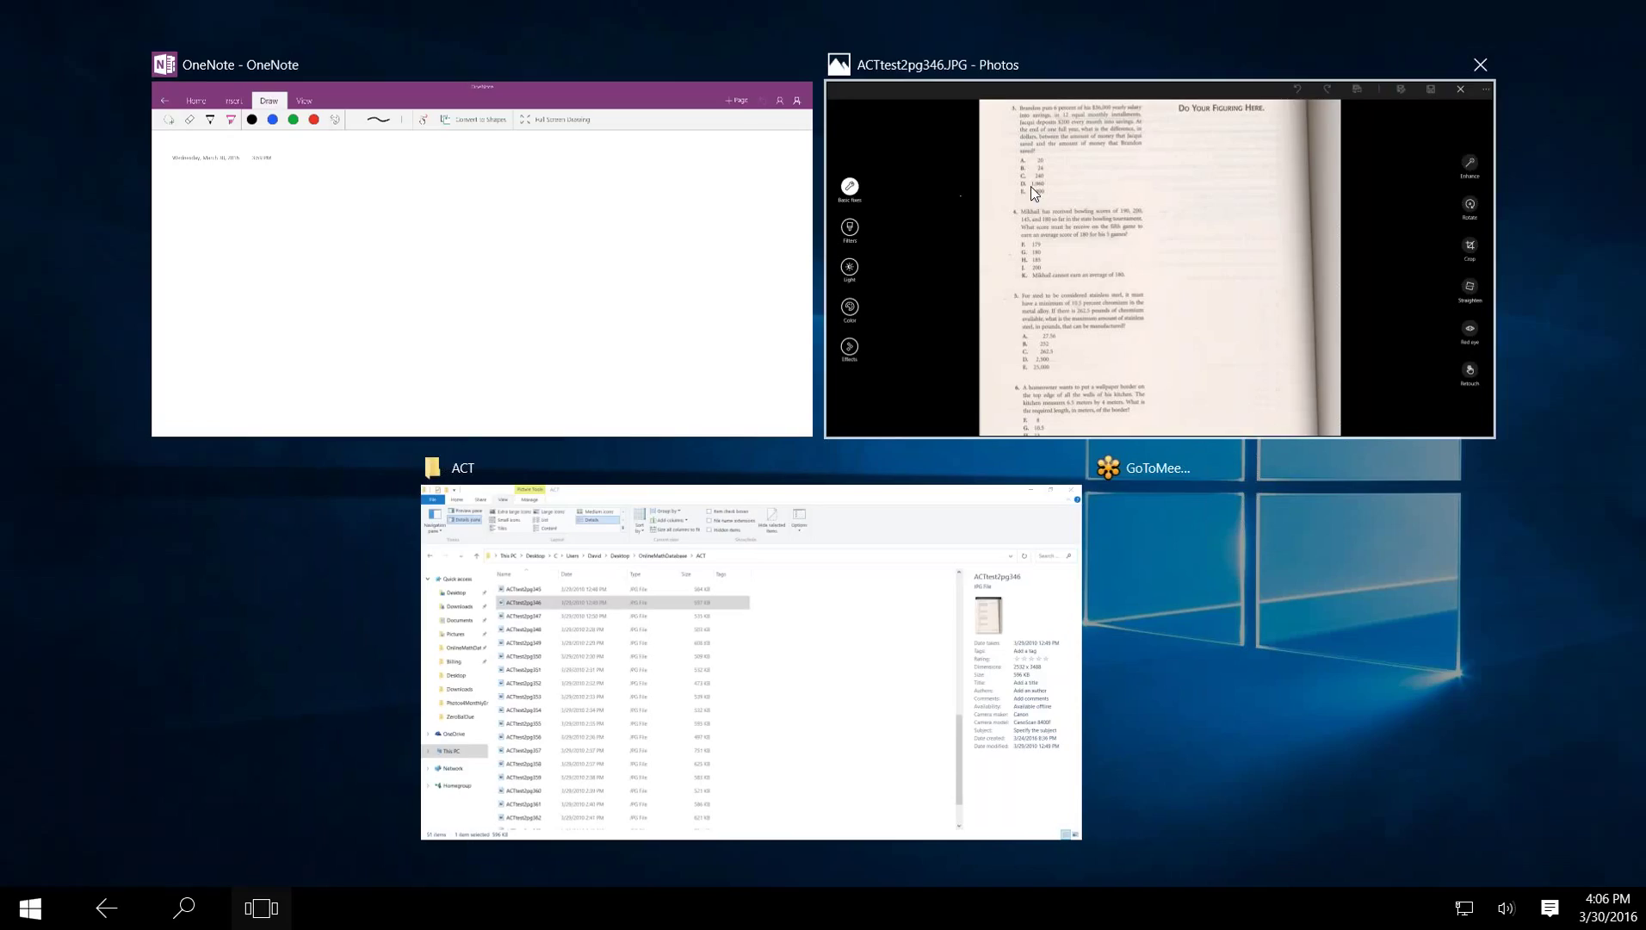
Step: Snap OneNote to the left half and Photos to the right half of the screen
right_click(609, 286)
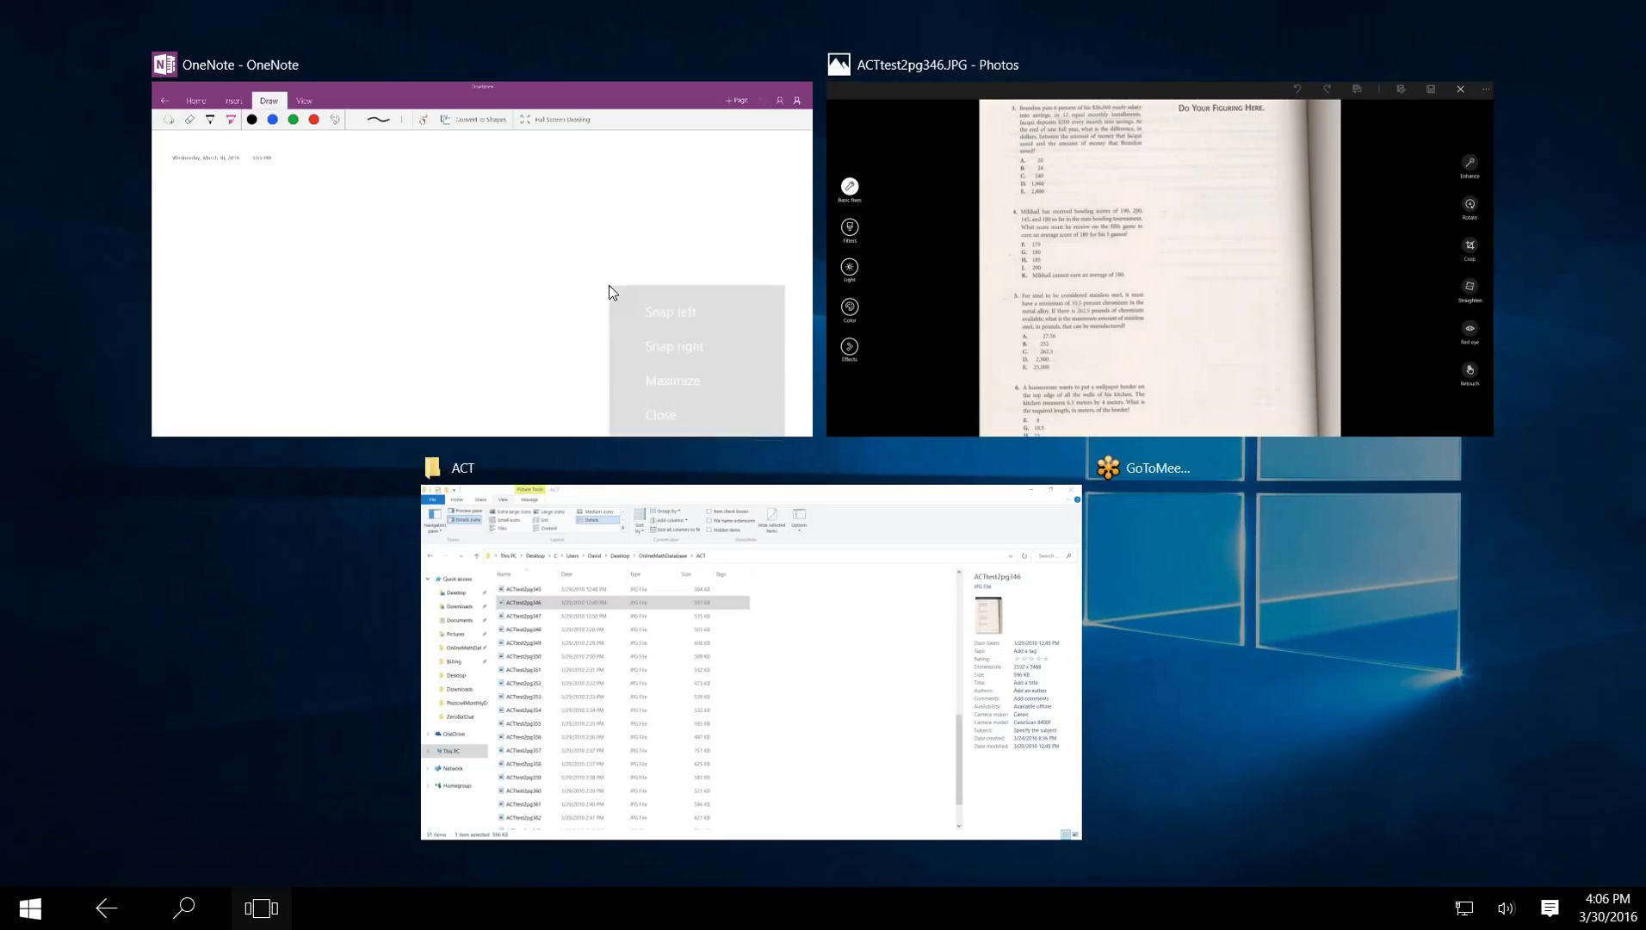
click(653, 313)
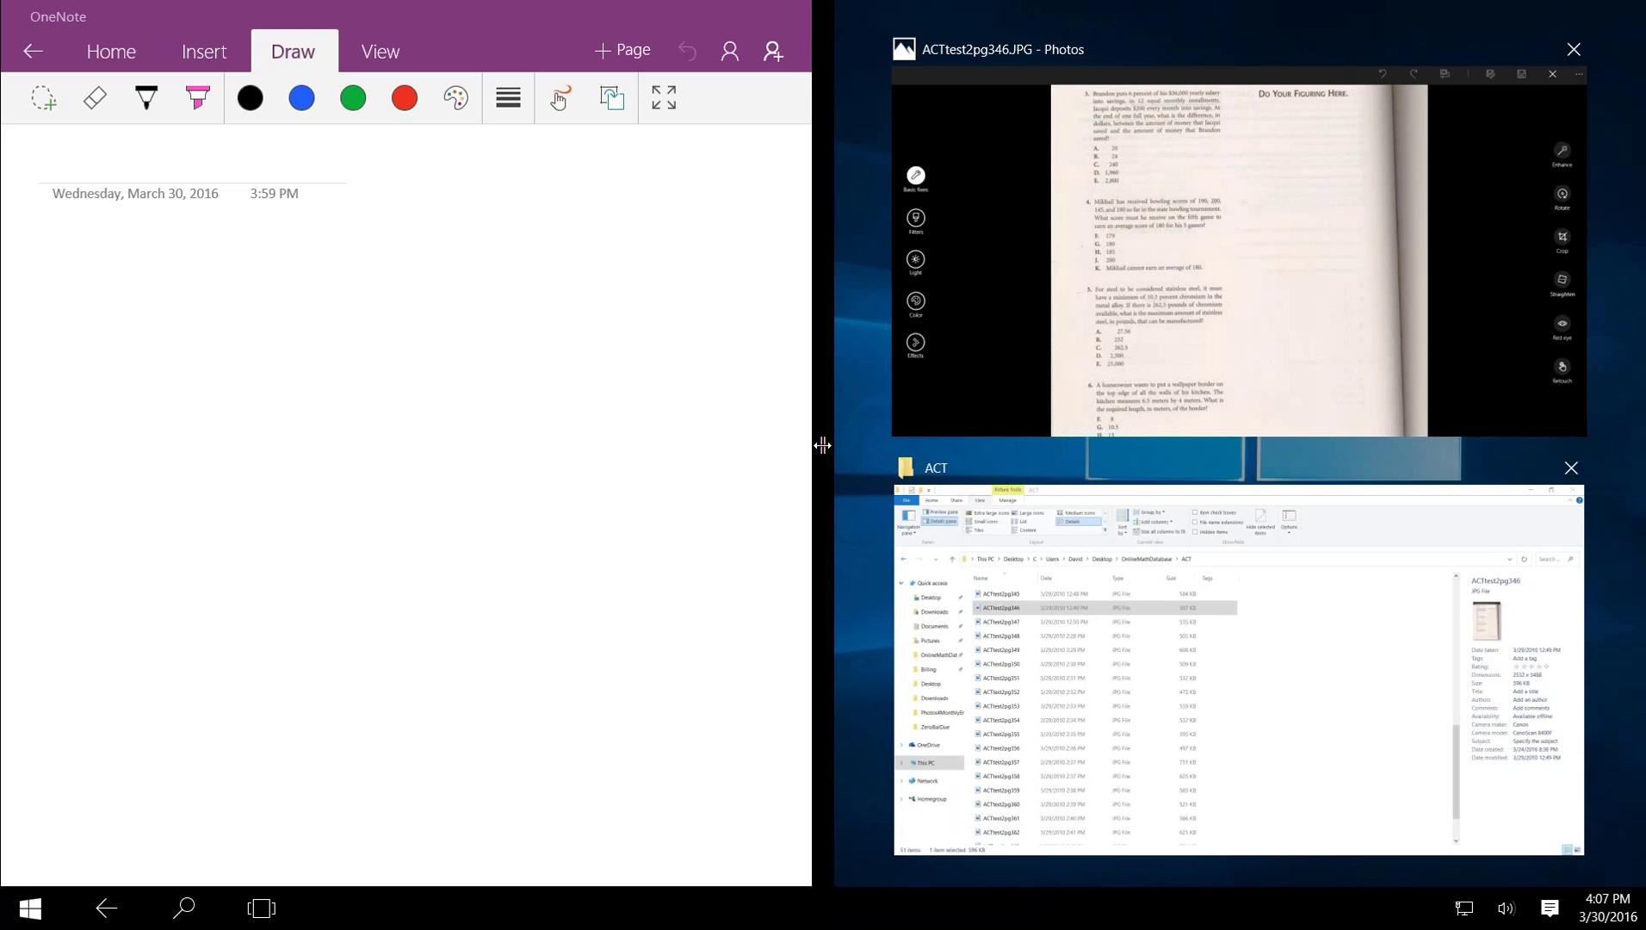
key(Tab)
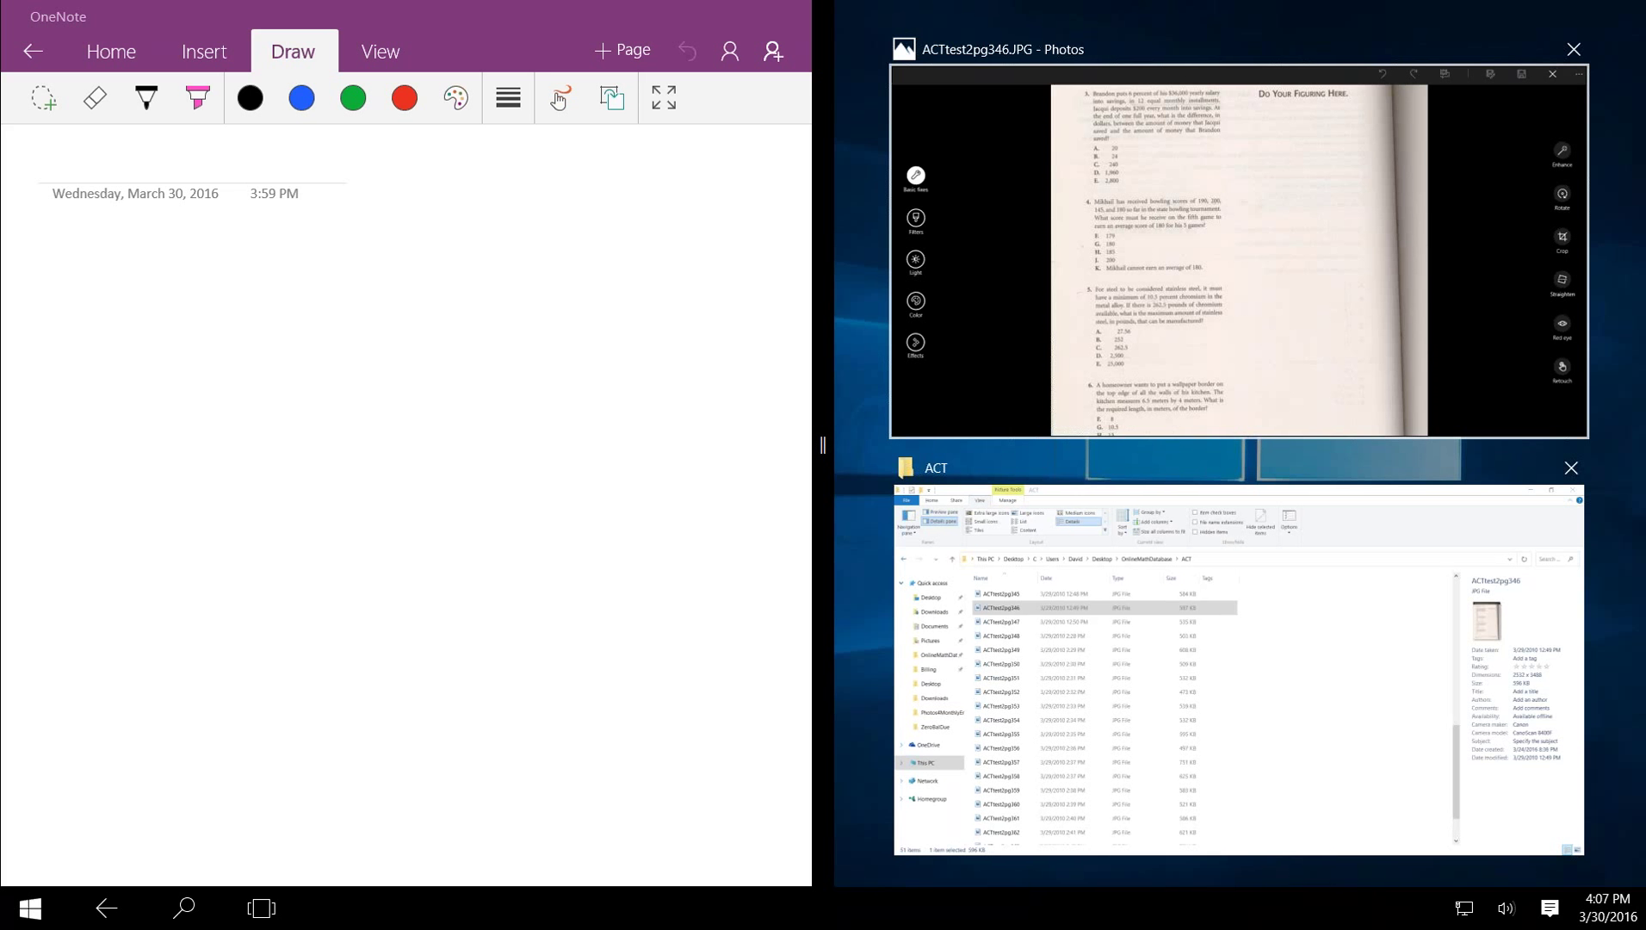
click(1442, 129)
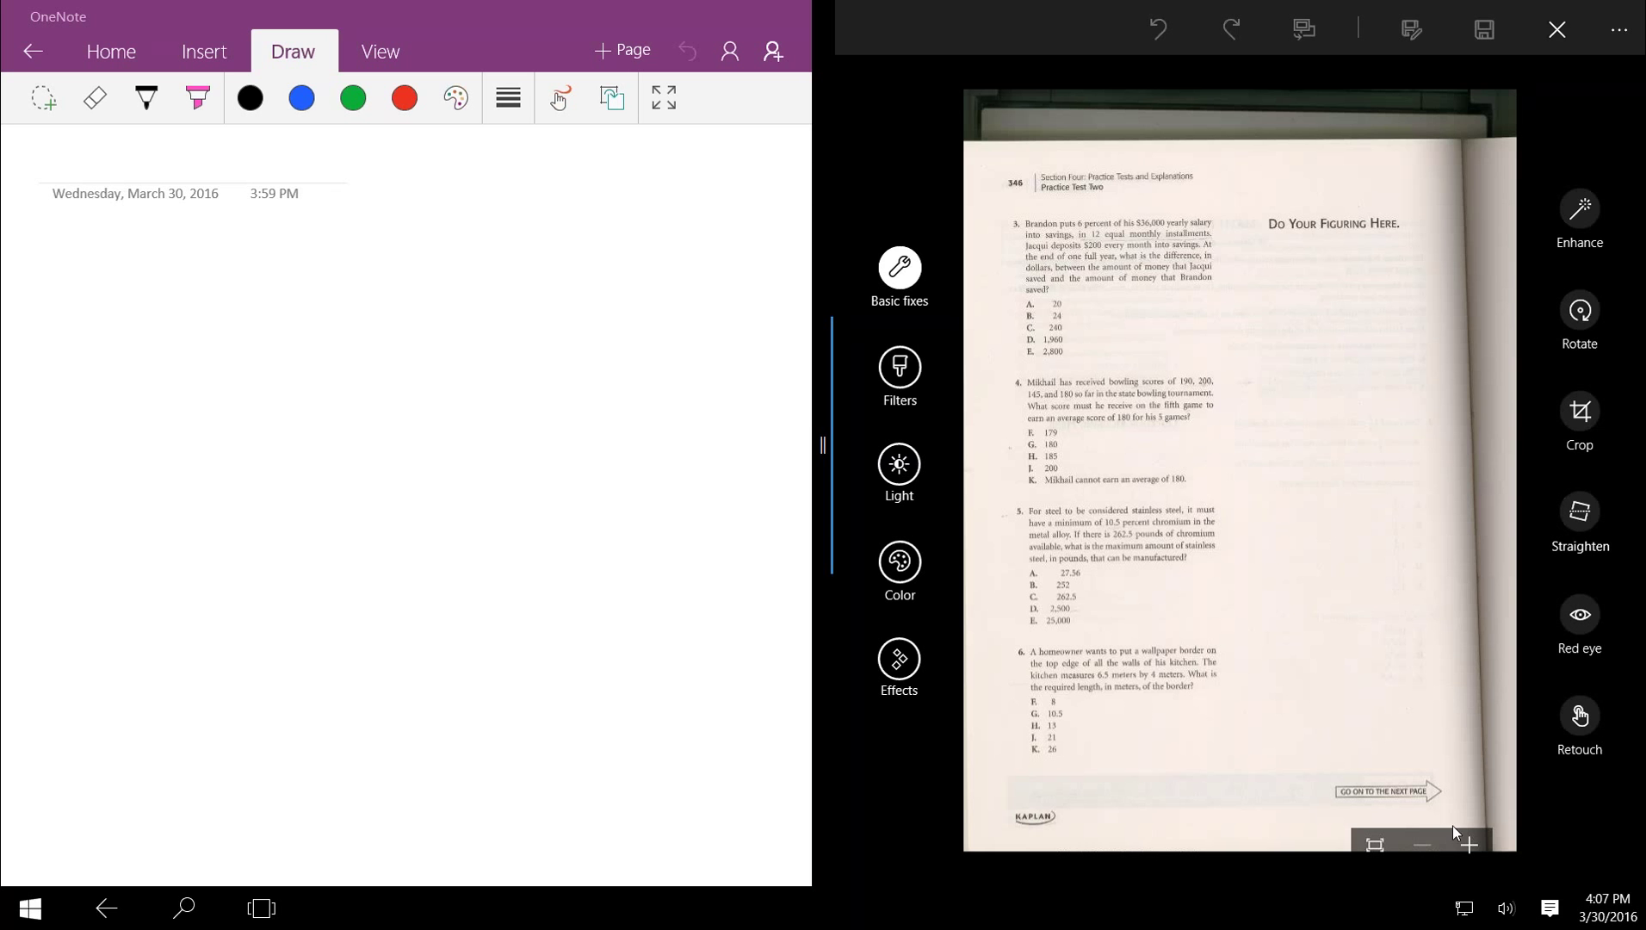
Step: Zoom the test page two steps and drag the divider right to widen OneNote
click(1467, 844)
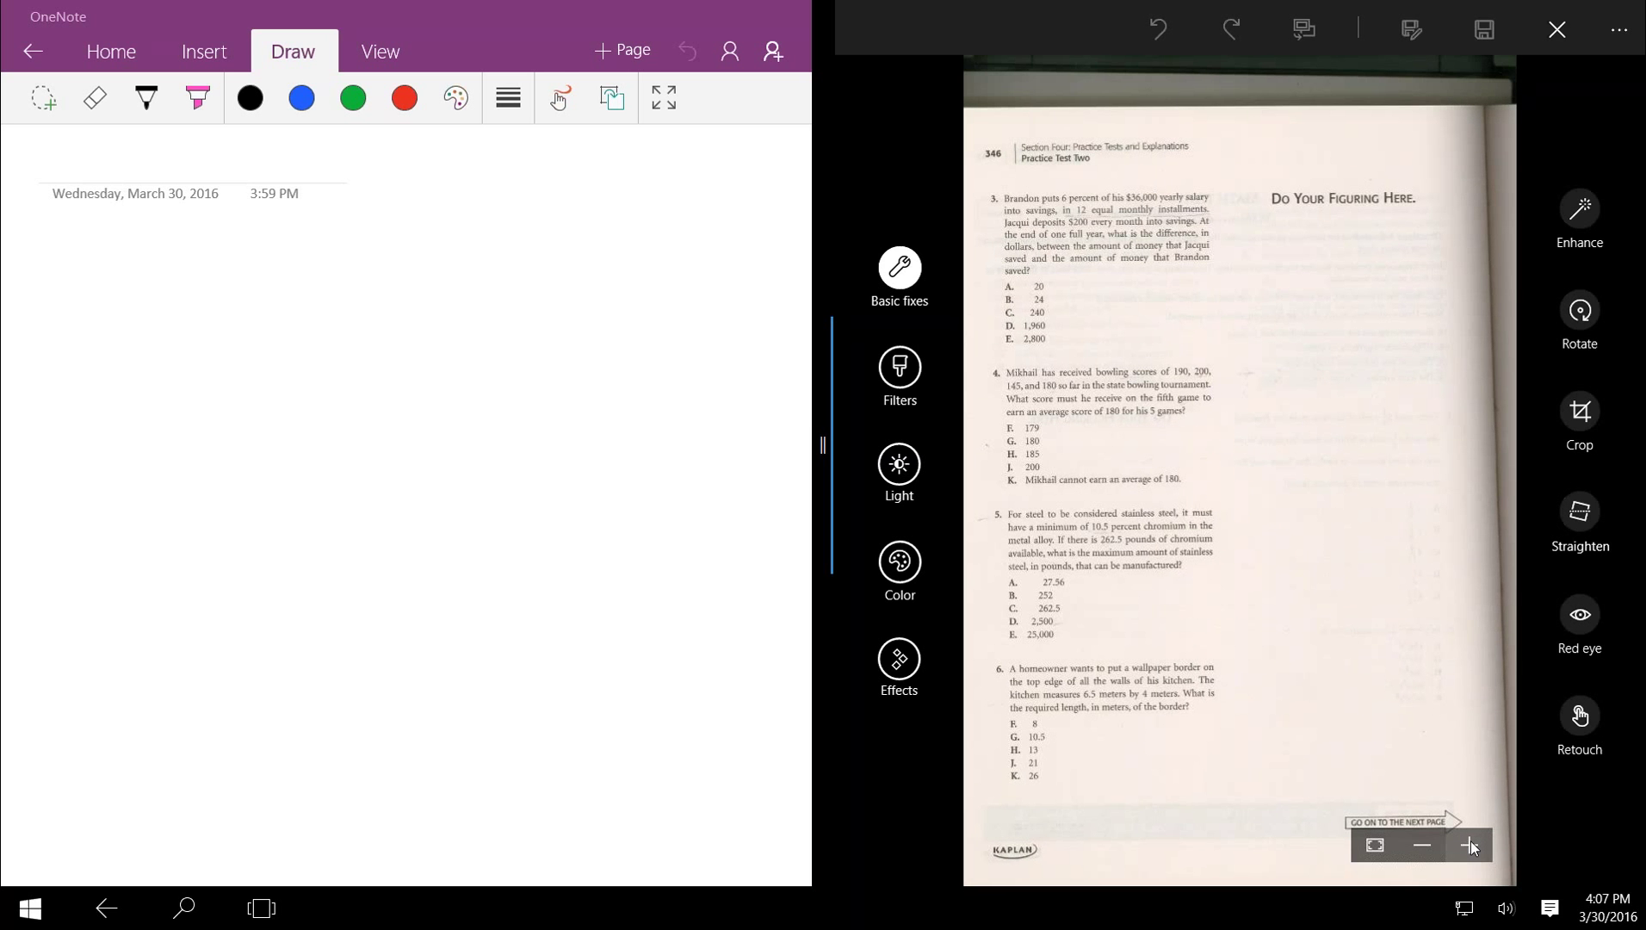
click(1471, 847)
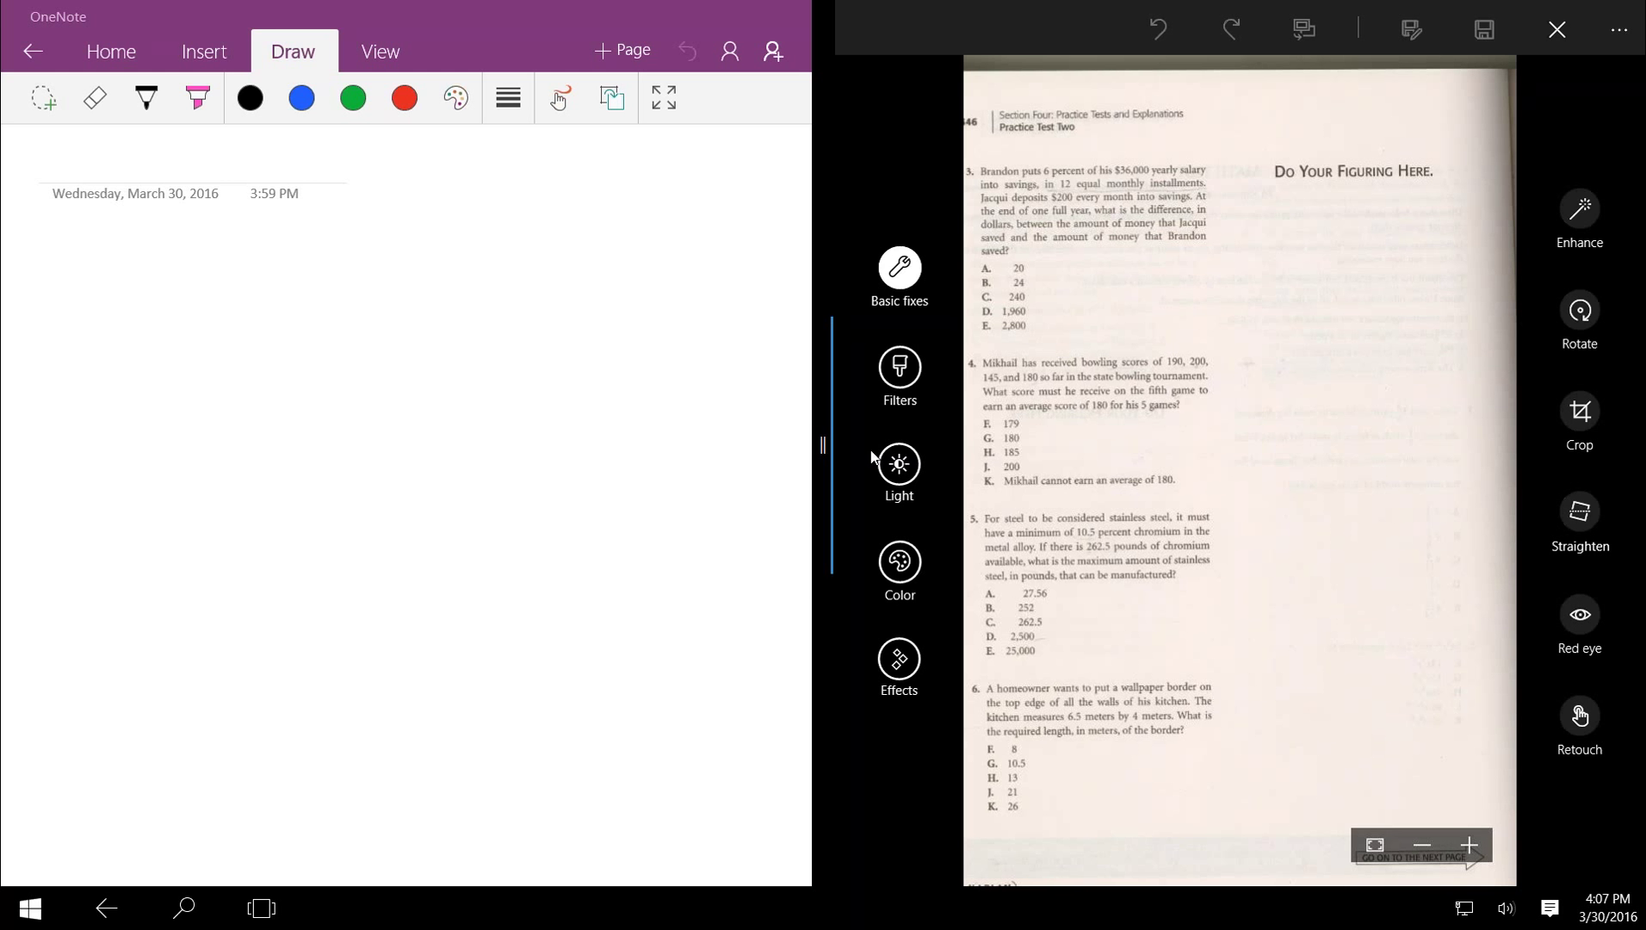
drag(826, 448, 886, 446)
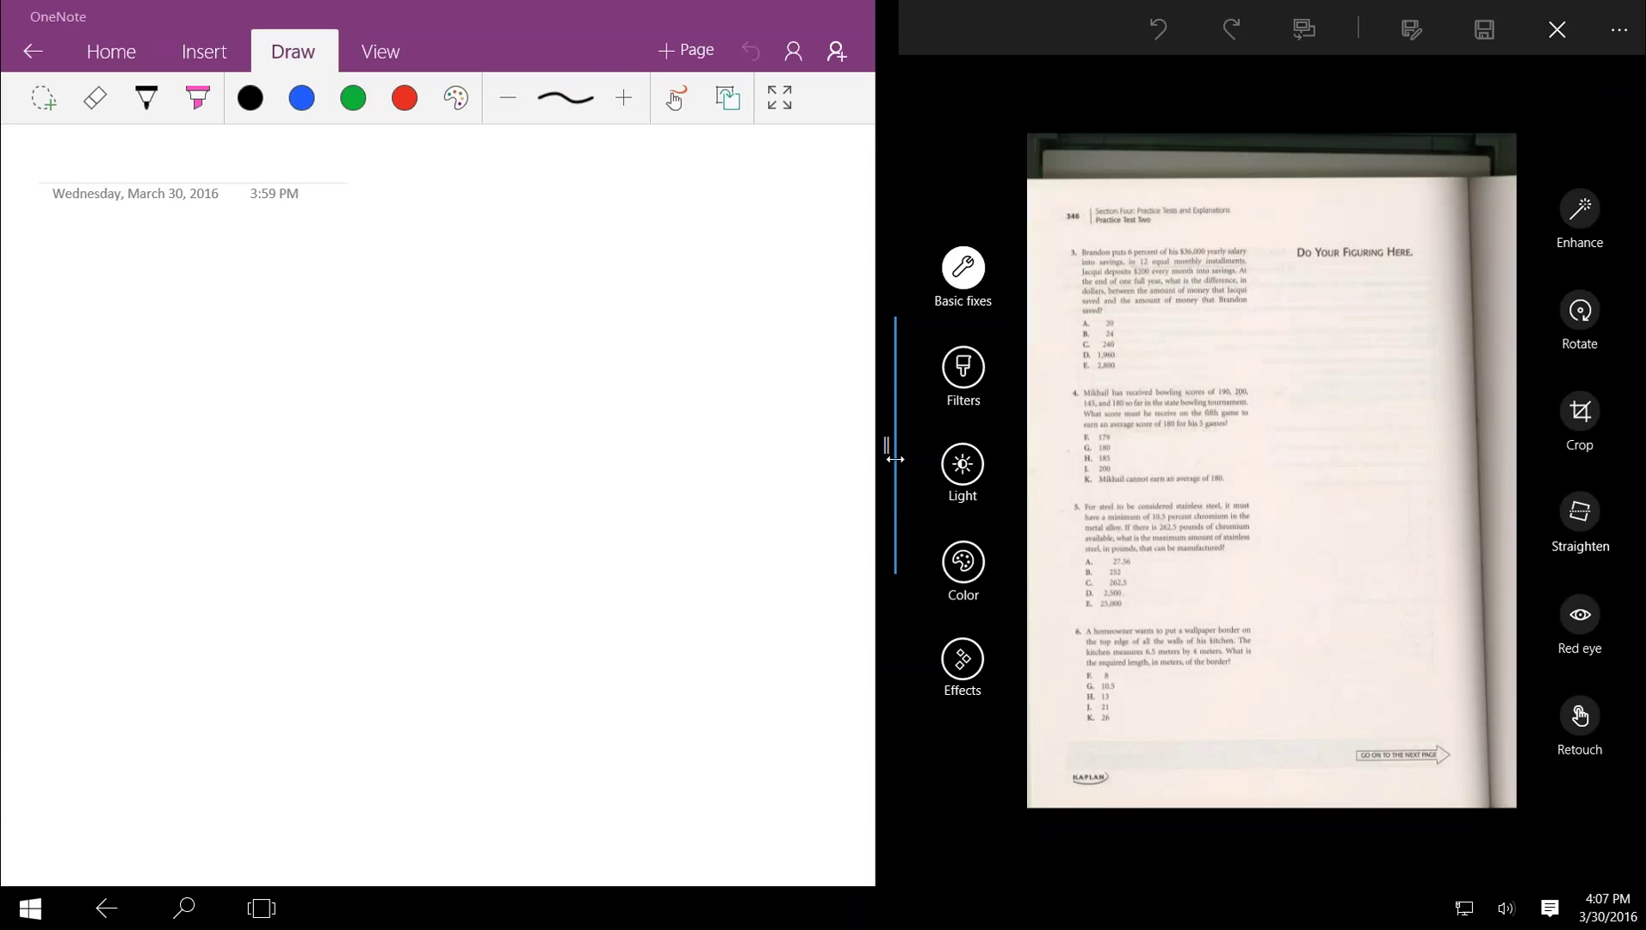
Step: Zoom test page 346 two more steps and select OneNote's black pen
click(1469, 846)
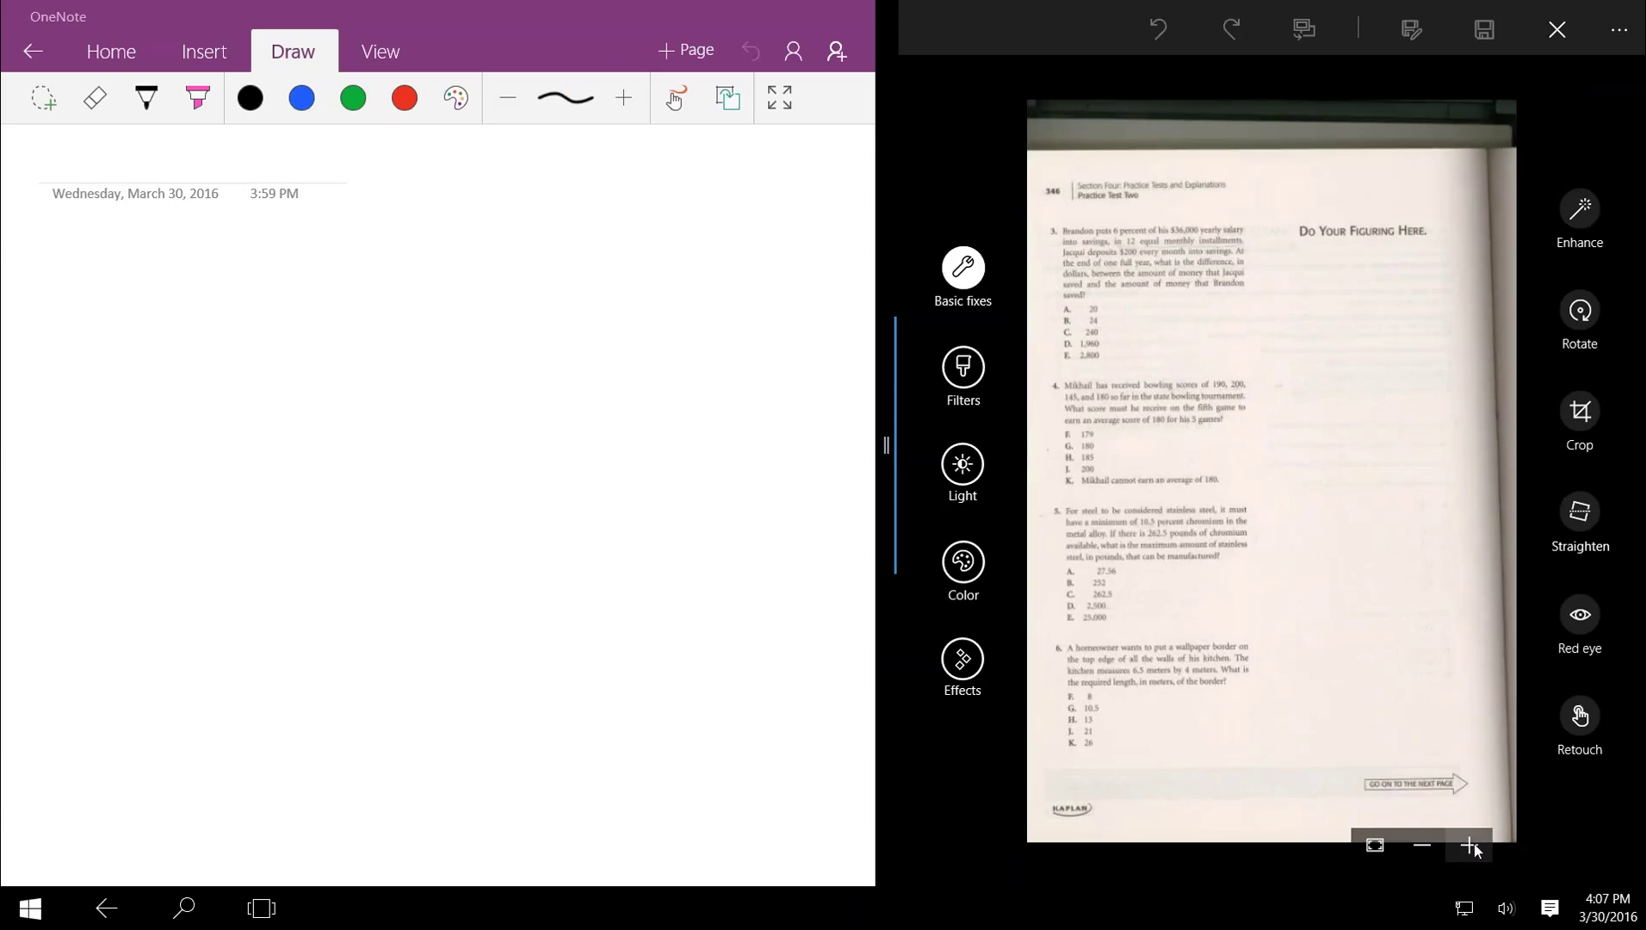
click(1468, 845)
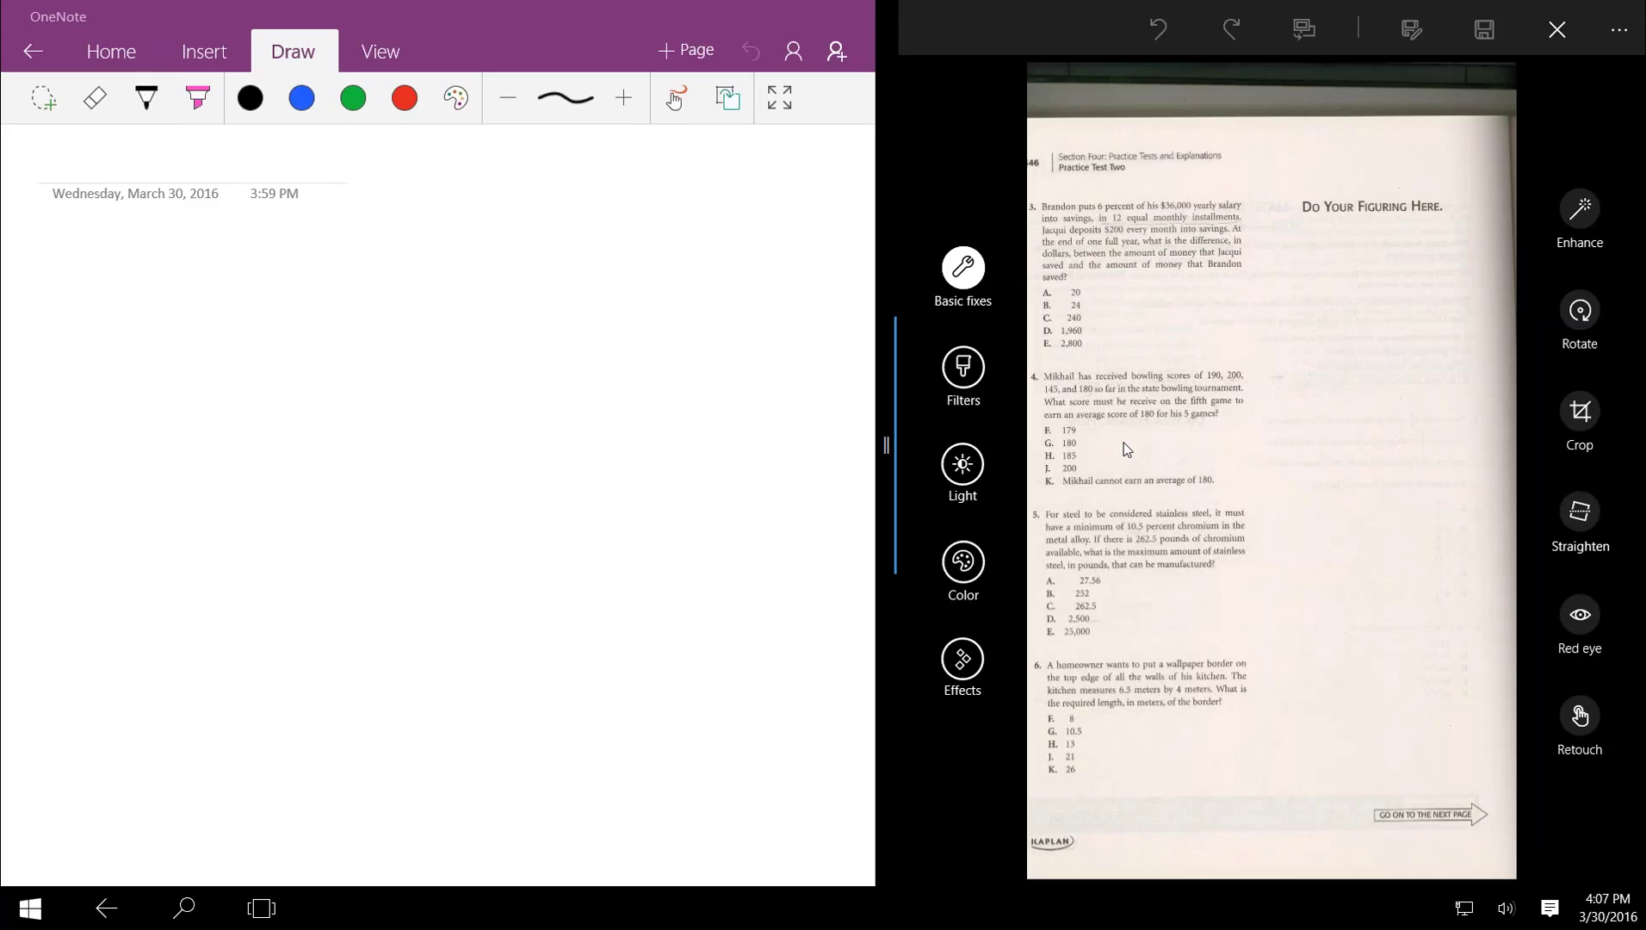
click(669, 40)
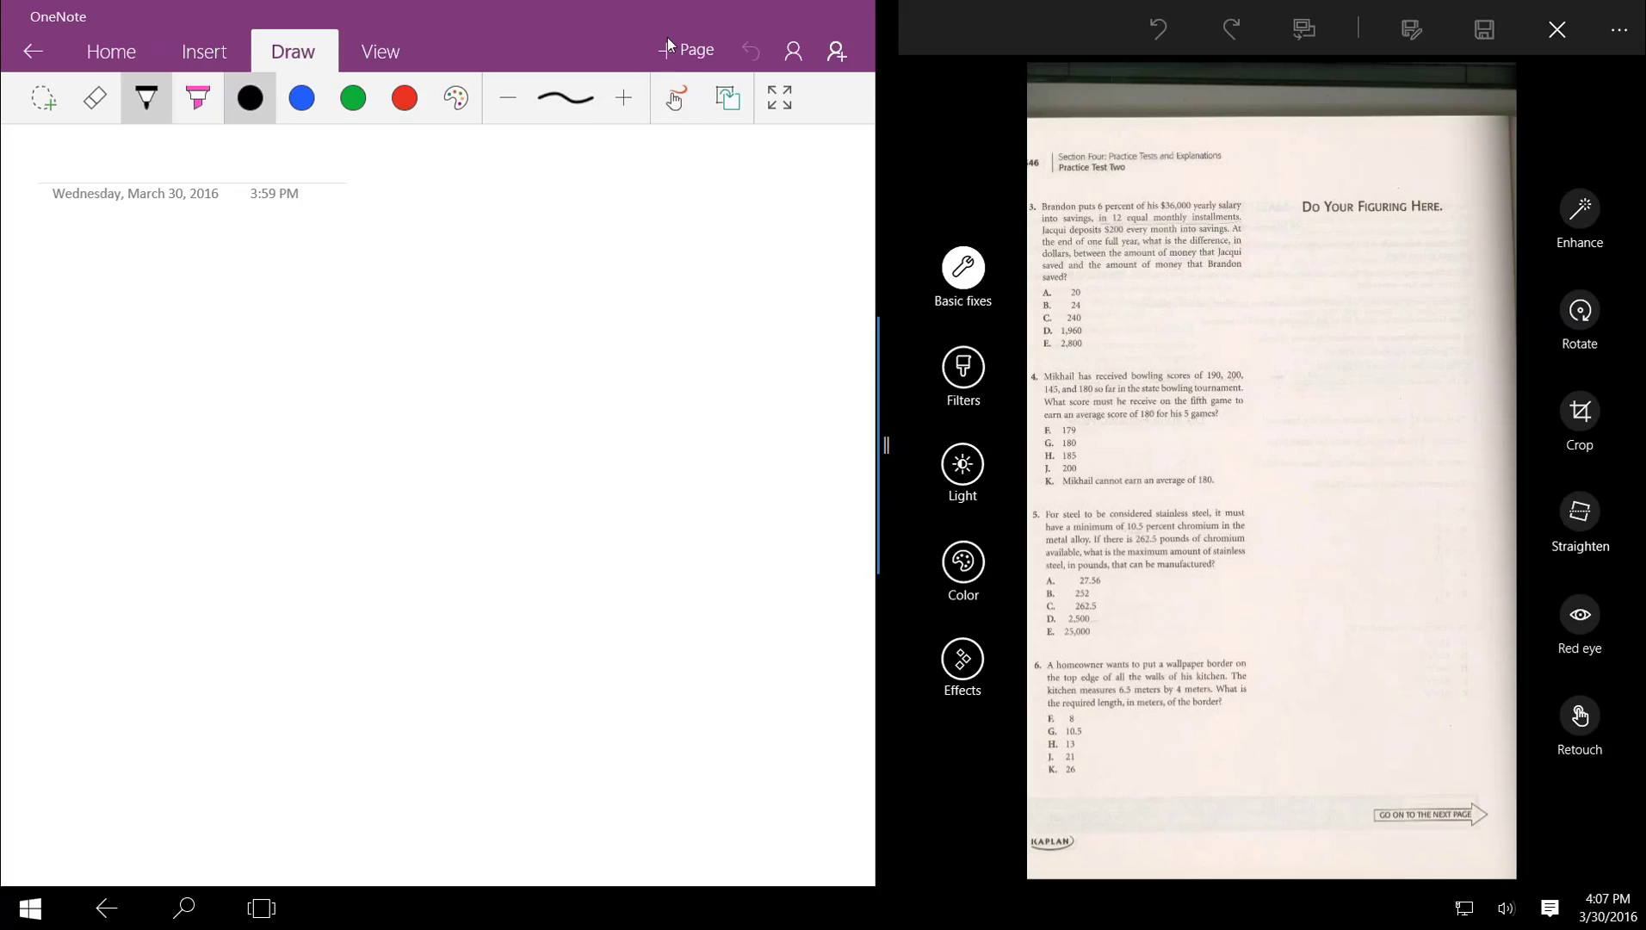
Step: Handwrite the bowling scores 190, 200, 145 and 180 stacked in a column
drag(173, 238, 135, 291)
mouse_move(200, 246)
mouse_down()
mouse_move(180, 290)
mouse_move(226, 246)
mouse_up()
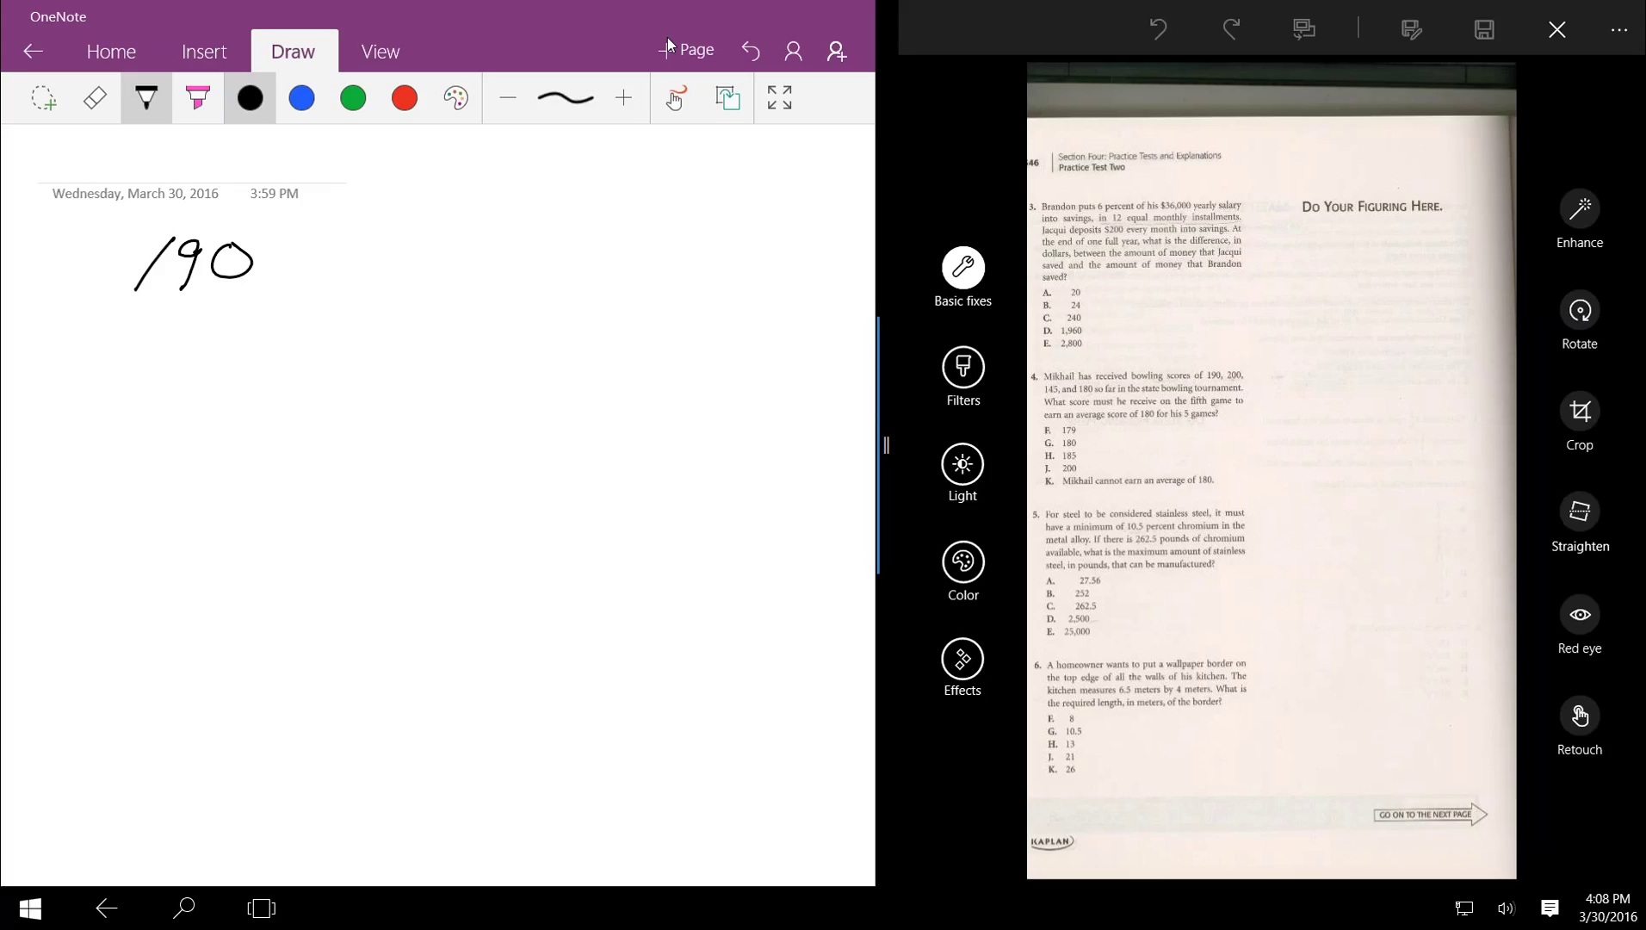
mouse_move(131, 325)
mouse_down()
mouse_move(161, 316)
mouse_move(173, 358)
mouse_up()
drag(207, 319, 249, 318)
mouse_move(177, 371)
mouse_down()
mouse_move(139, 436)
mouse_move(226, 405)
mouse_up()
mouse_move(212, 379)
mouse_down()
mouse_move(194, 440)
mouse_move(297, 369)
mouse_up()
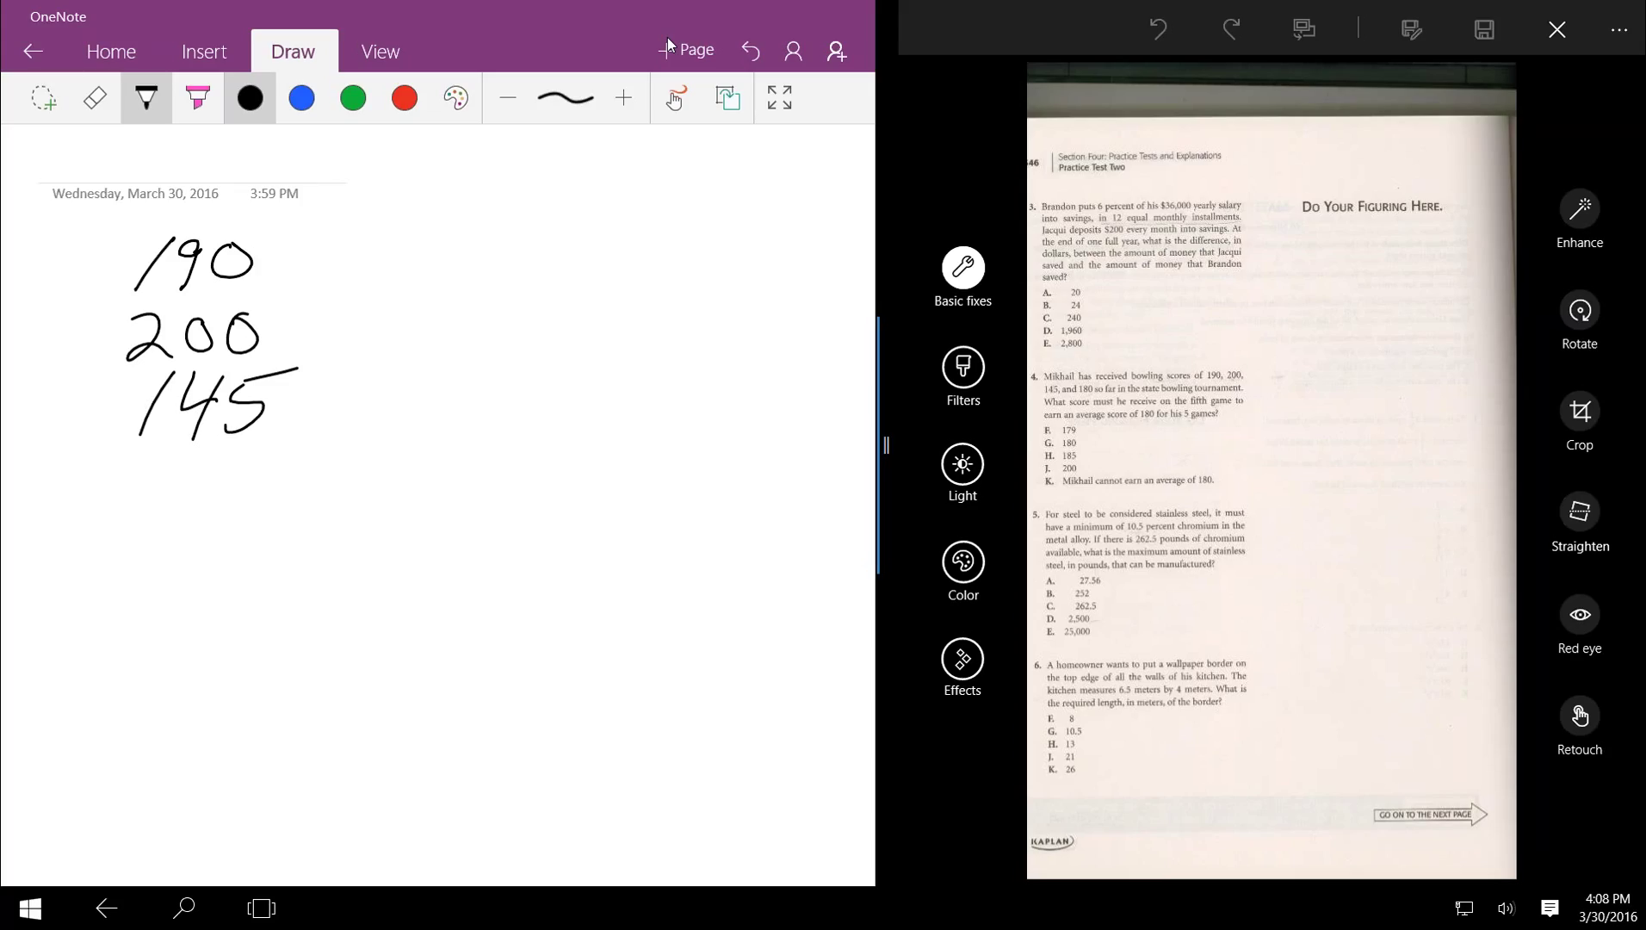
drag(161, 457, 126, 511)
mouse_move(212, 462)
mouse_down()
mouse_move(177, 498)
mouse_move(212, 465)
mouse_up()
mouse_move(253, 455)
mouse_down()
mouse_move(233, 486)
mouse_move(249, 452)
mouse_up()
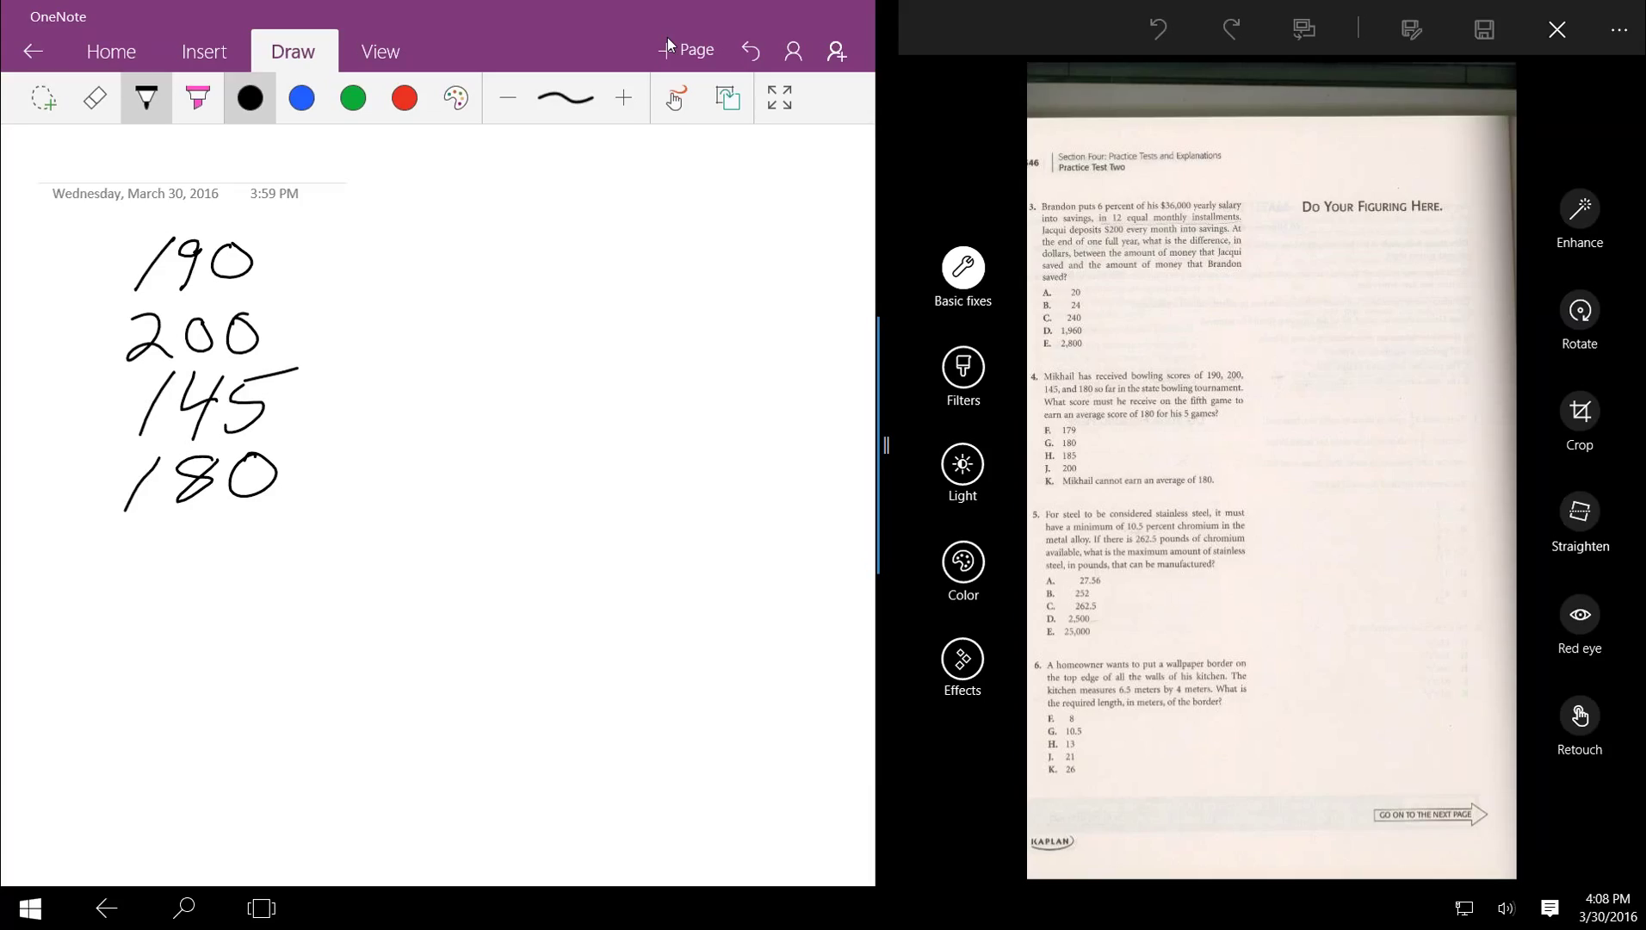
Step: Draw a sum line under the scores and write the total 715
drag(73, 548, 360, 514)
drag(159, 570, 171, 624)
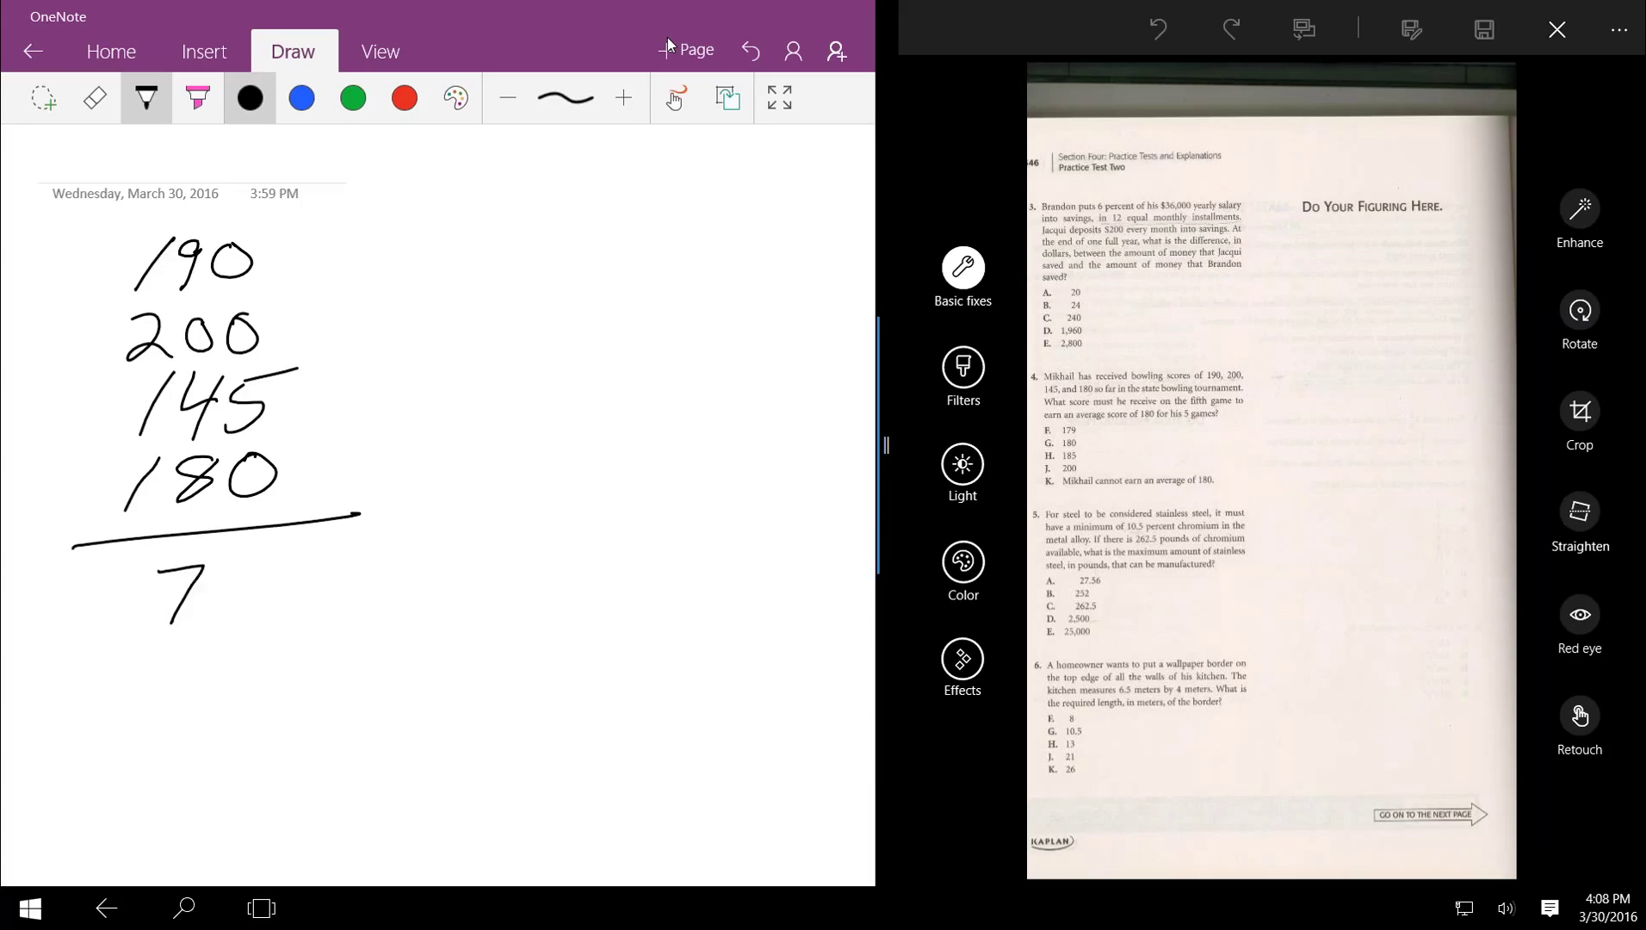
mouse_move(216, 572)
mouse_down()
mouse_move(205, 615)
mouse_move(226, 622)
mouse_move(306, 549)
mouse_up()
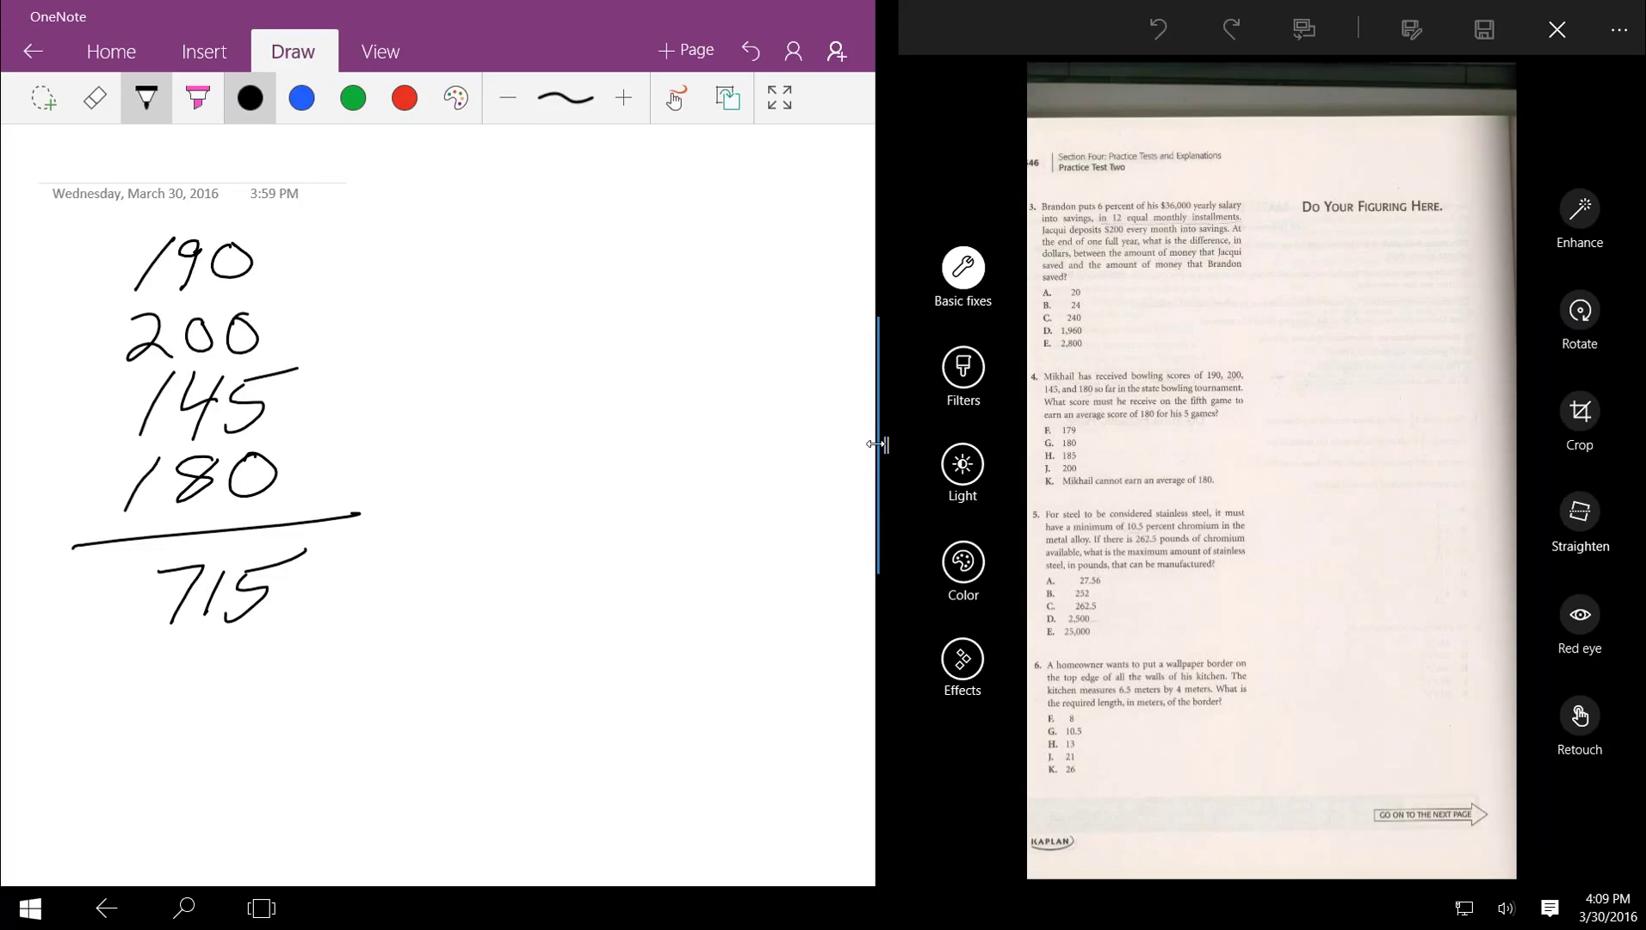
Step: Write 900 beside the sum, circle the four scores, and write 5x180 above 900
drag(592, 536, 544, 644)
drag(636, 551, 713, 542)
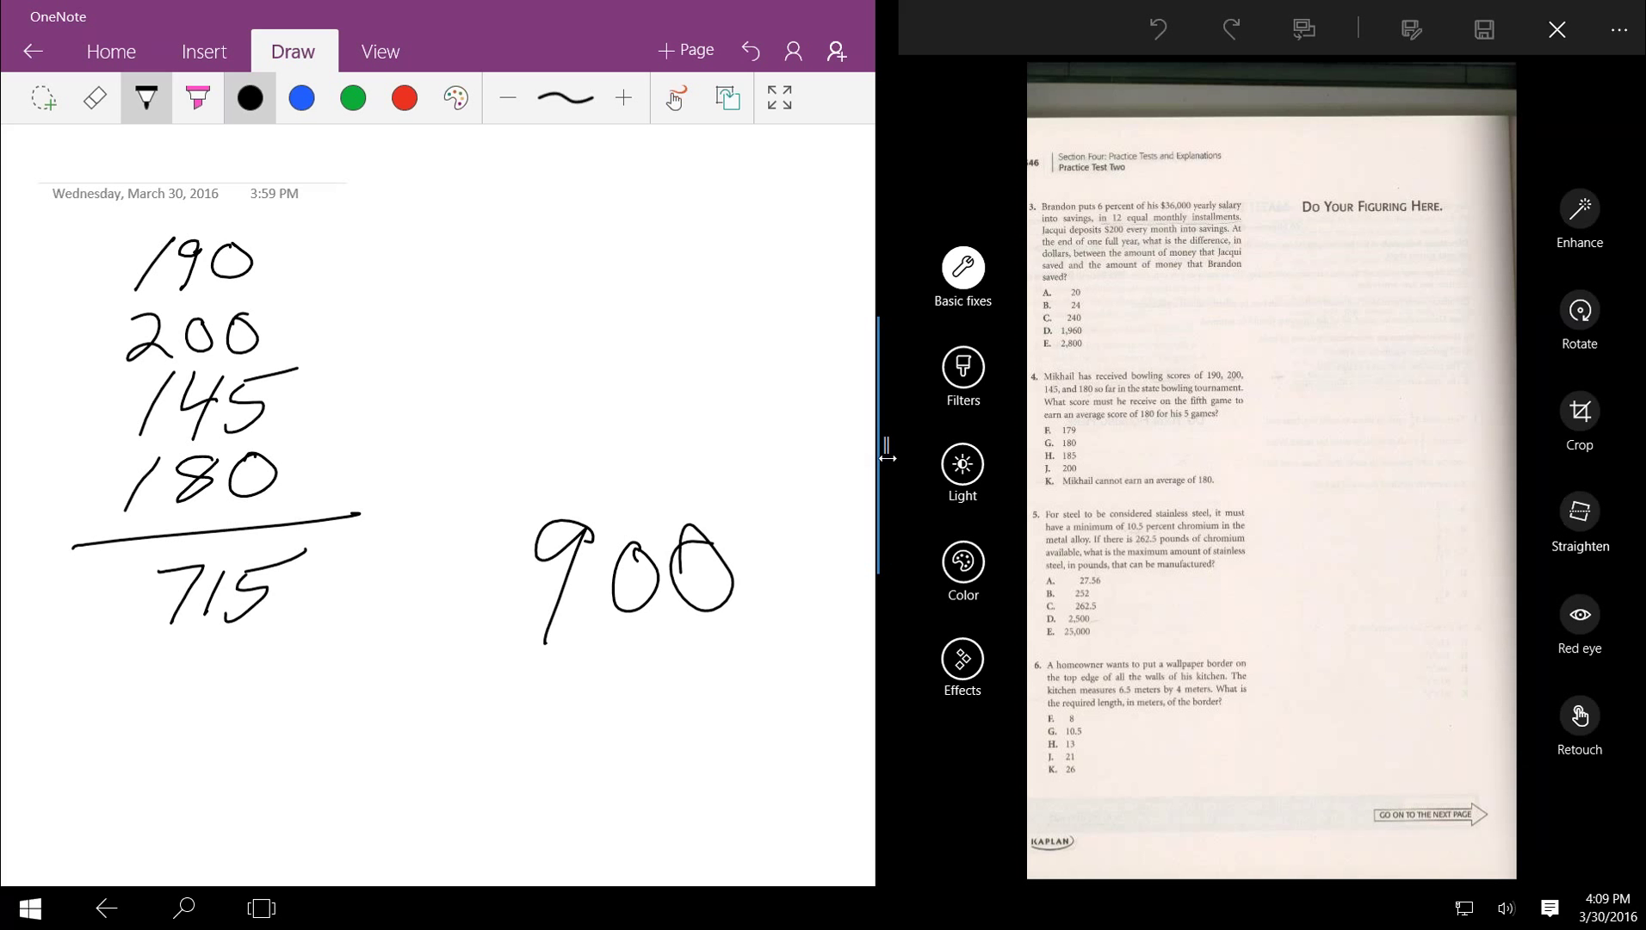
mouse_move(274, 224)
mouse_down()
mouse_move(81, 294)
mouse_move(47, 482)
mouse_move(267, 213)
mouse_move(241, 213)
mouse_up()
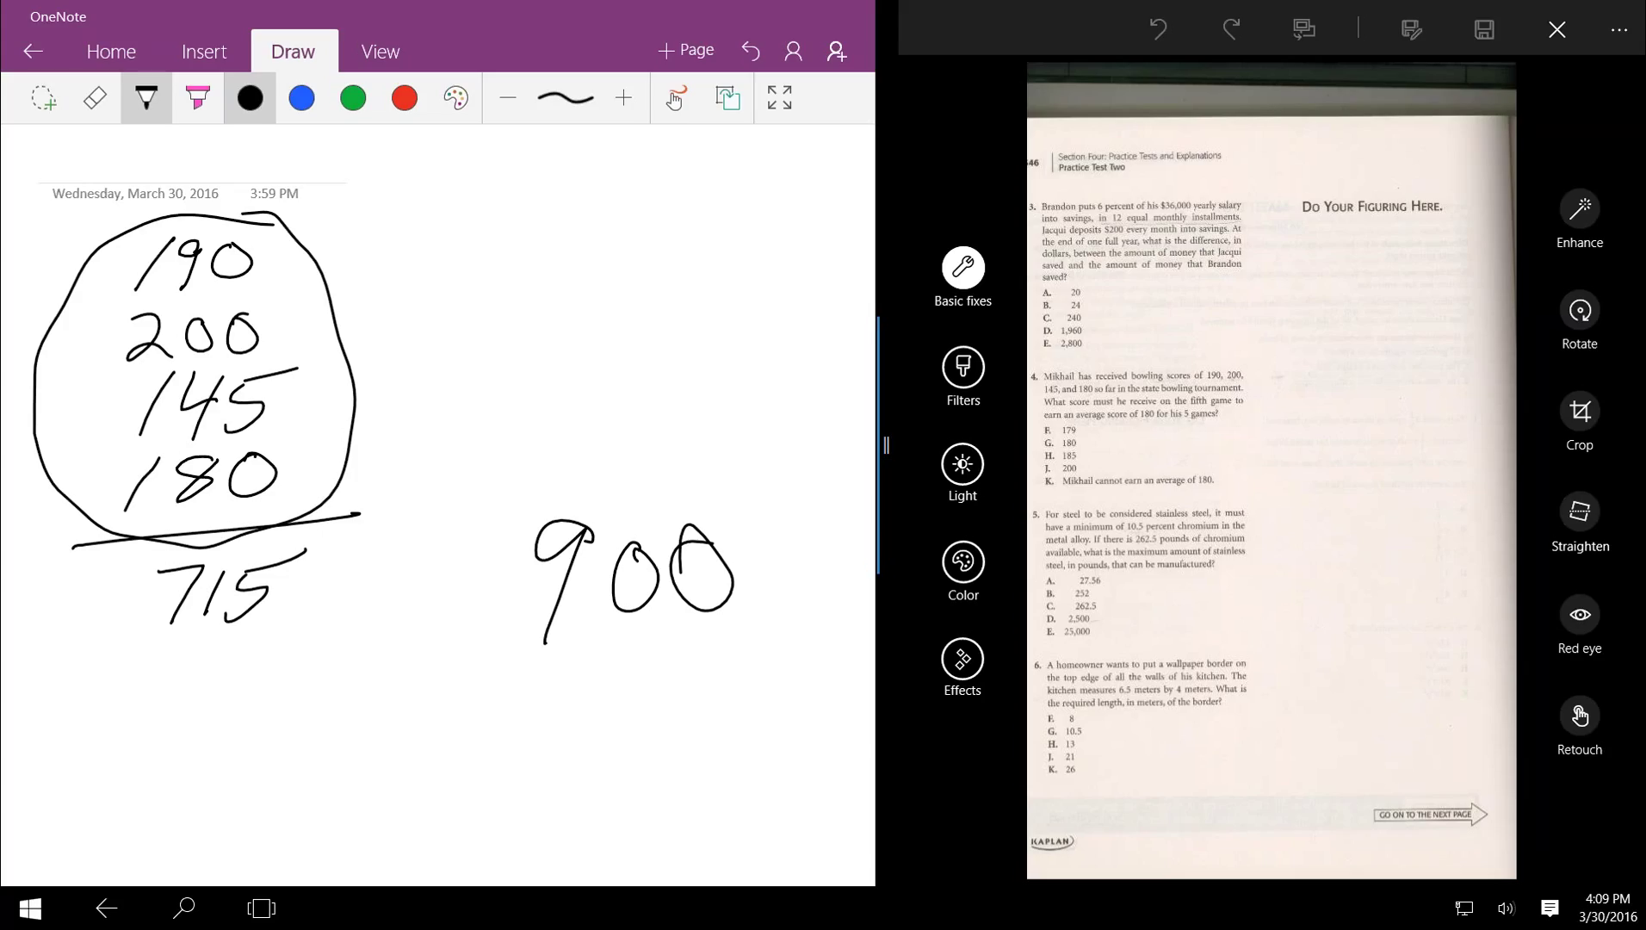
mouse_move(537, 294)
mouse_down()
mouse_move(512, 353)
mouse_move(600, 284)
mouse_move(634, 346)
mouse_move(586, 354)
mouse_up()
drag(670, 285, 647, 341)
drag(726, 282, 756, 280)
Step: Circle 900 and 715, write the answer 185, then narrow OneNote beside Photos
mouse_move(725, 499)
mouse_down()
mouse_move(446, 575)
mouse_move(663, 654)
mouse_move(714, 480)
mouse_up()
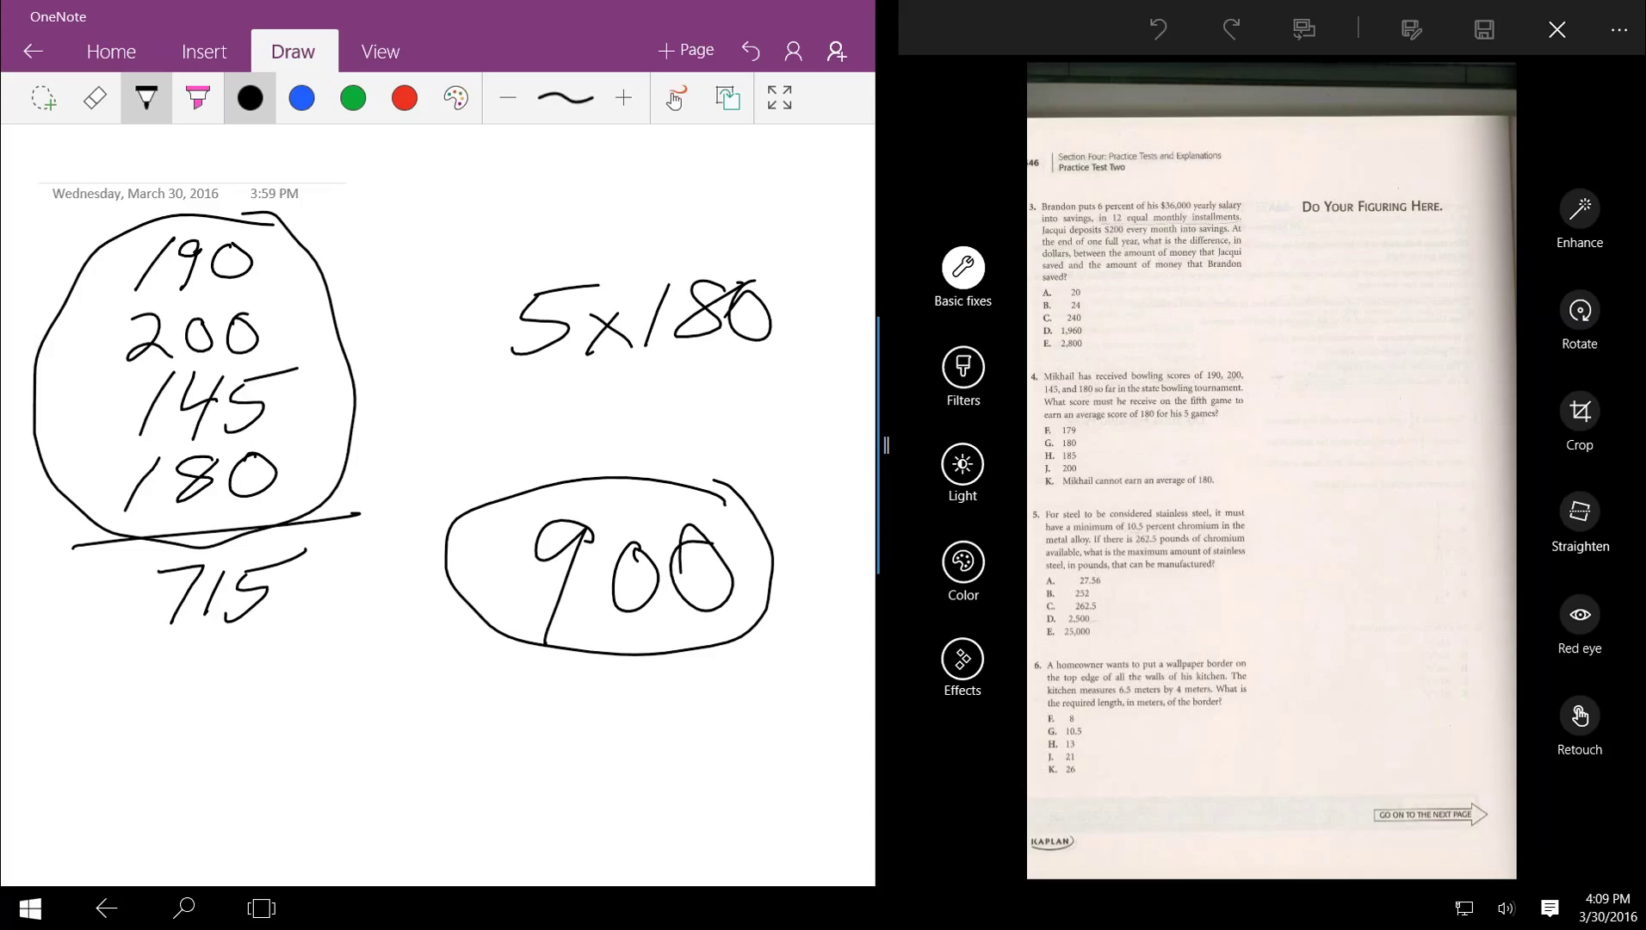
mouse_move(344, 517)
mouse_down()
mouse_move(284, 522)
mouse_move(296, 673)
mouse_move(372, 522)
mouse_move(329, 524)
mouse_up()
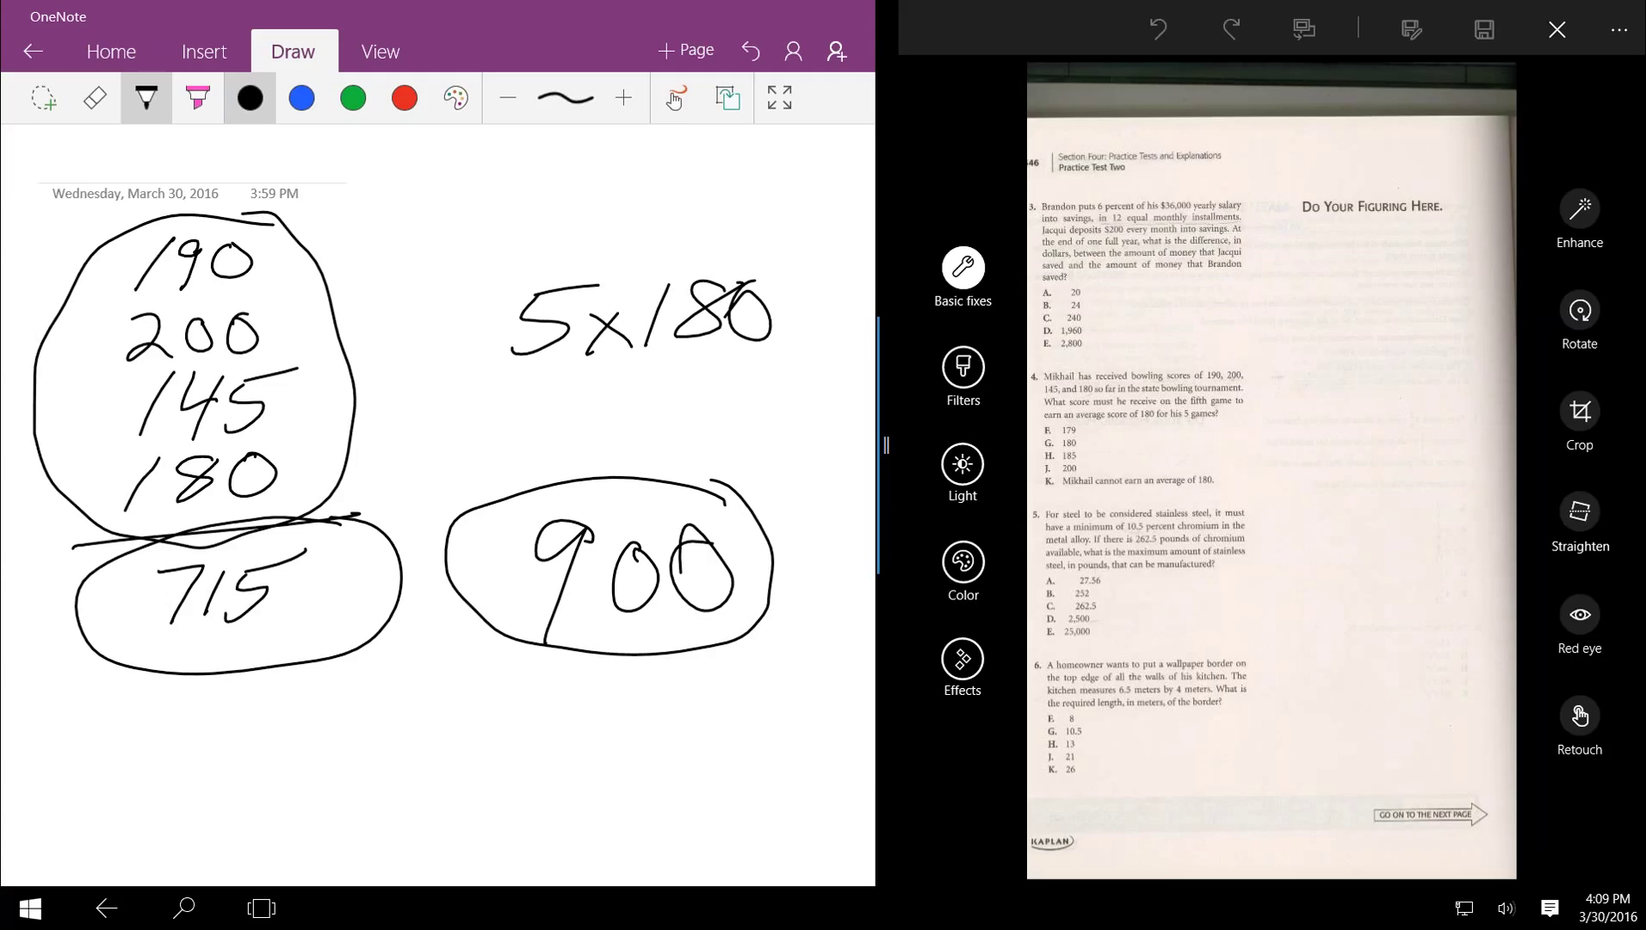
drag(387, 671, 349, 761)
drag(439, 694, 448, 744)
drag(490, 694, 586, 679)
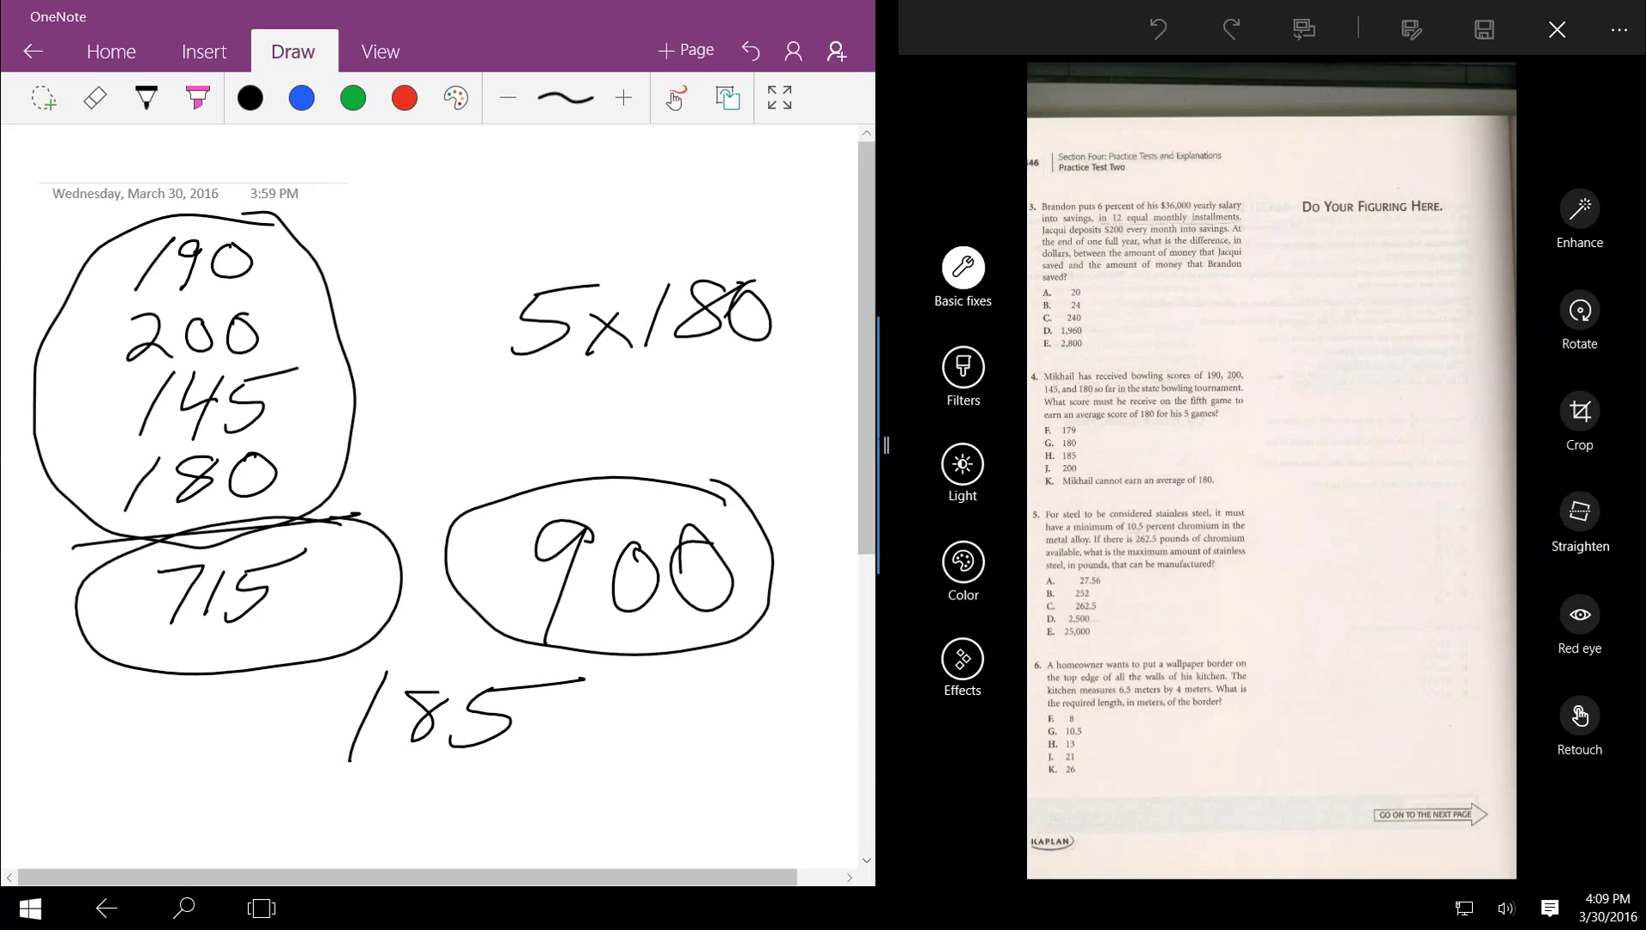
drag(886, 445, 545, 445)
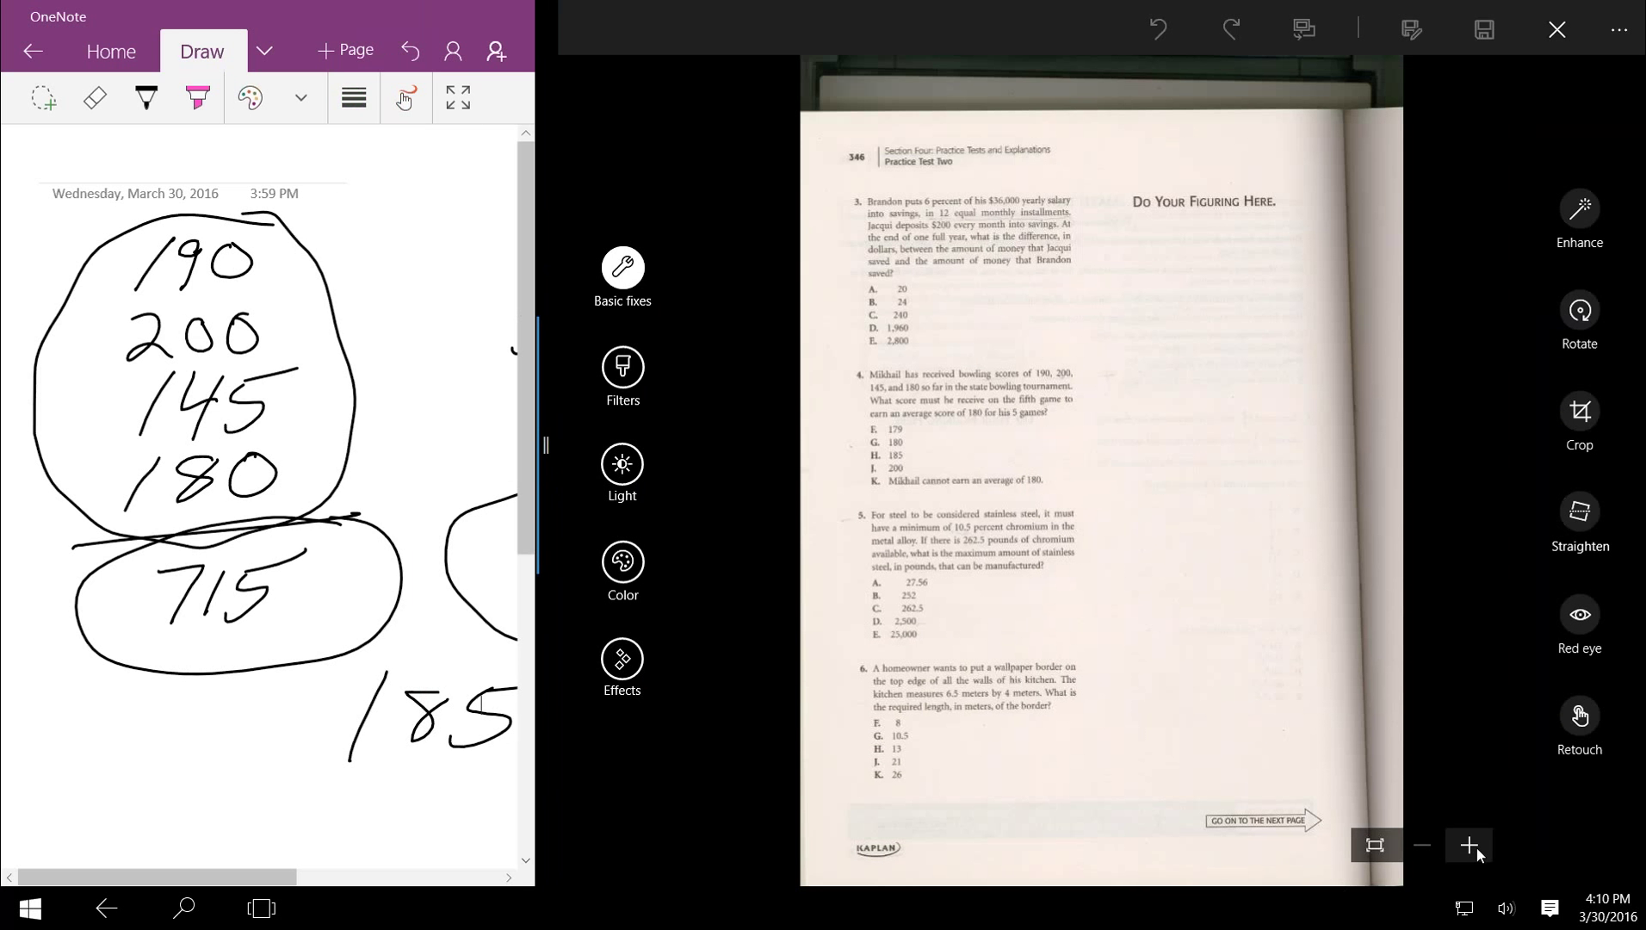
Step: Zoom the test page in three steps and widen OneNote slightly
click(1476, 847)
click(1472, 847)
click(1469, 846)
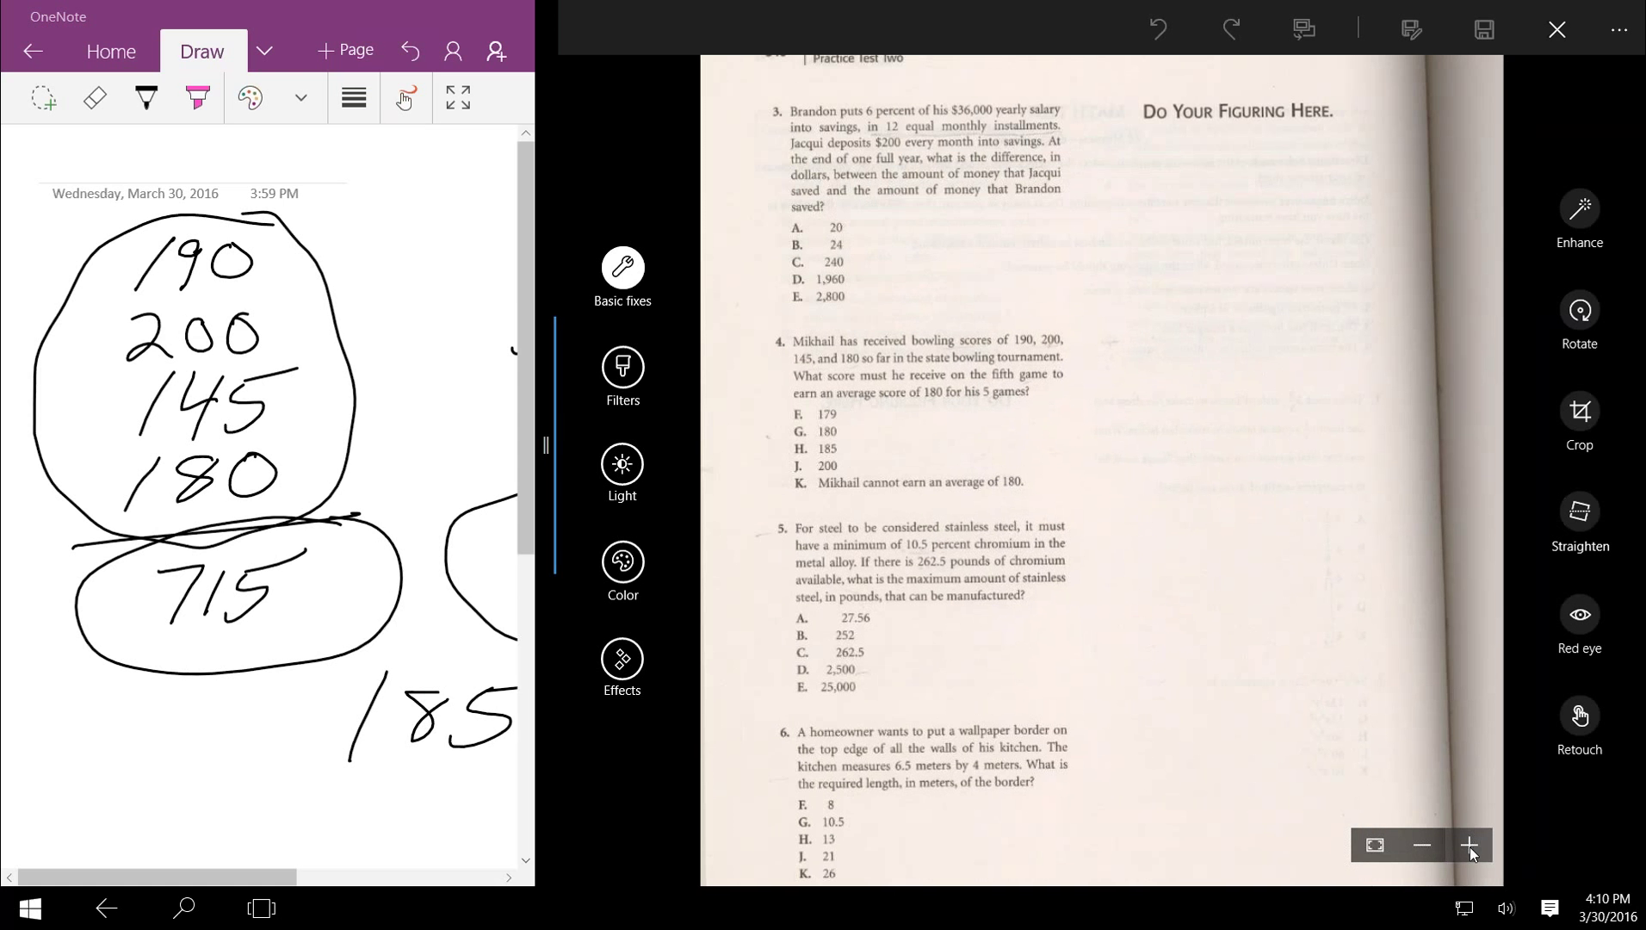
scroll(1196, 602, down, 3)
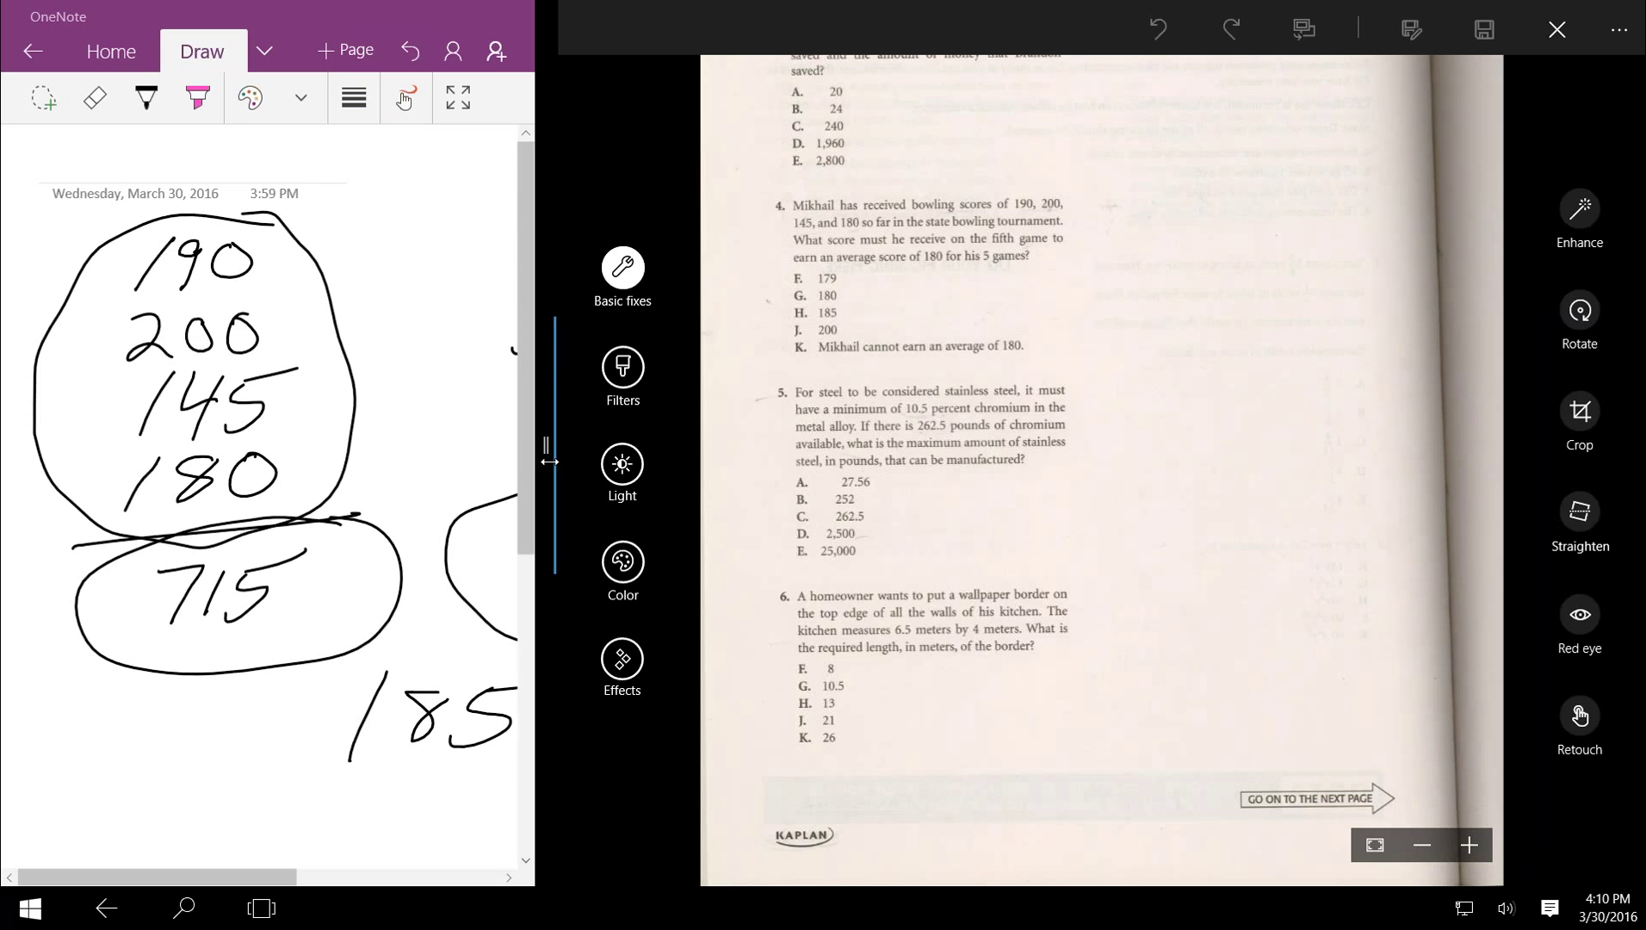
drag(549, 461, 714, 490)
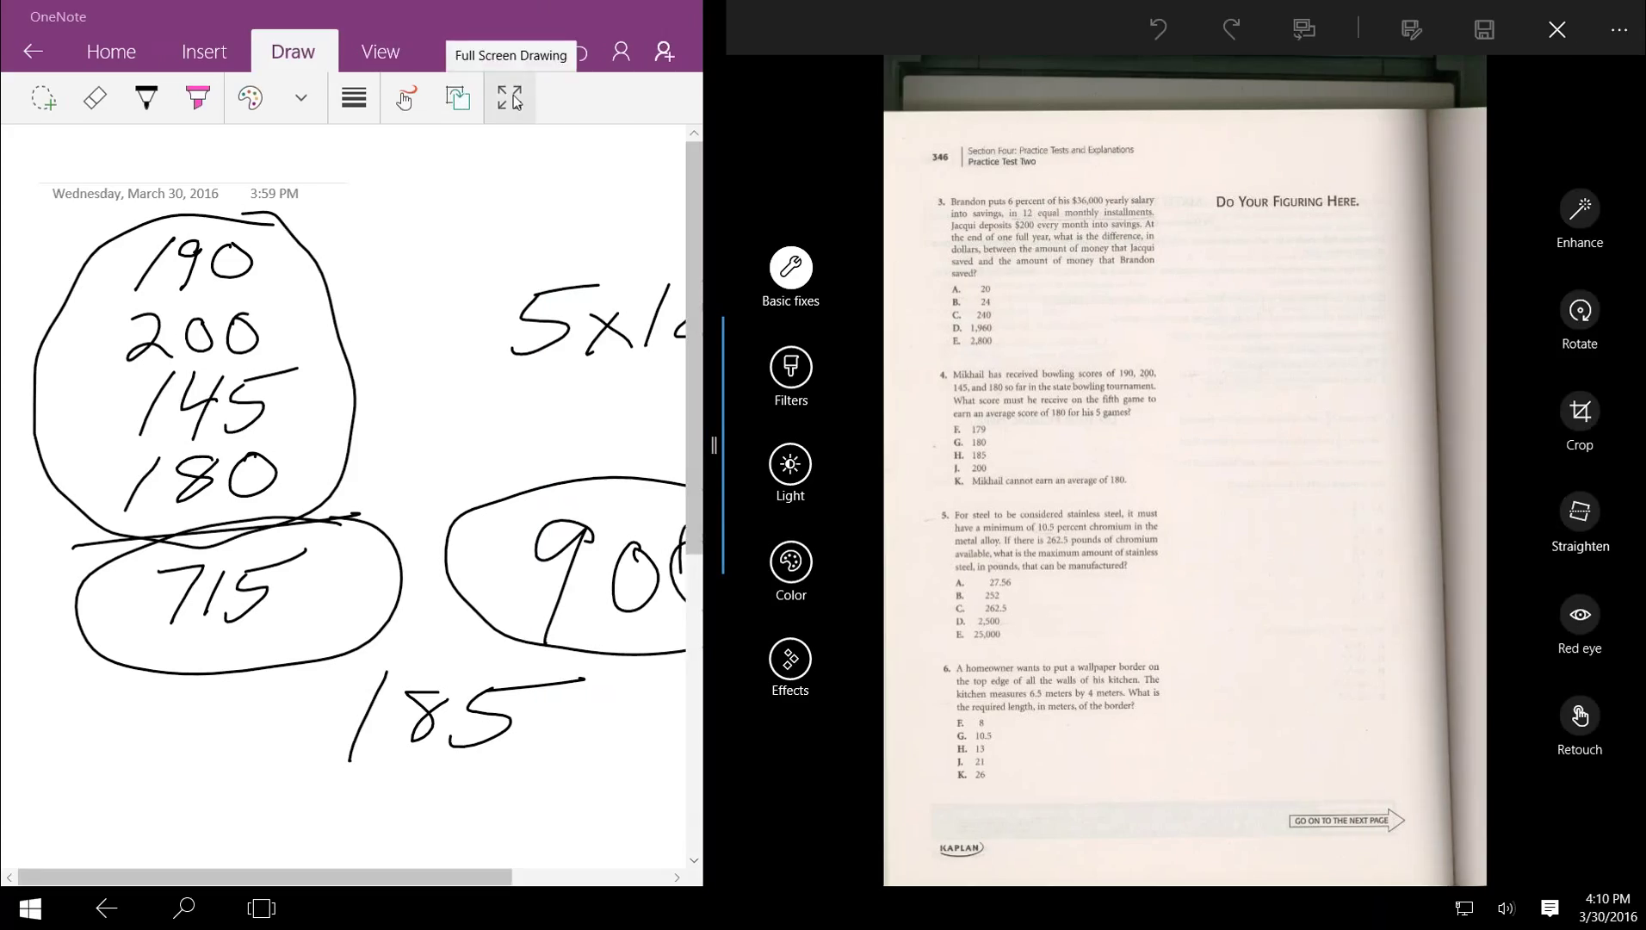
Step: Add a new blank OneNote page and zoom the test page two more steps
click(511, 53)
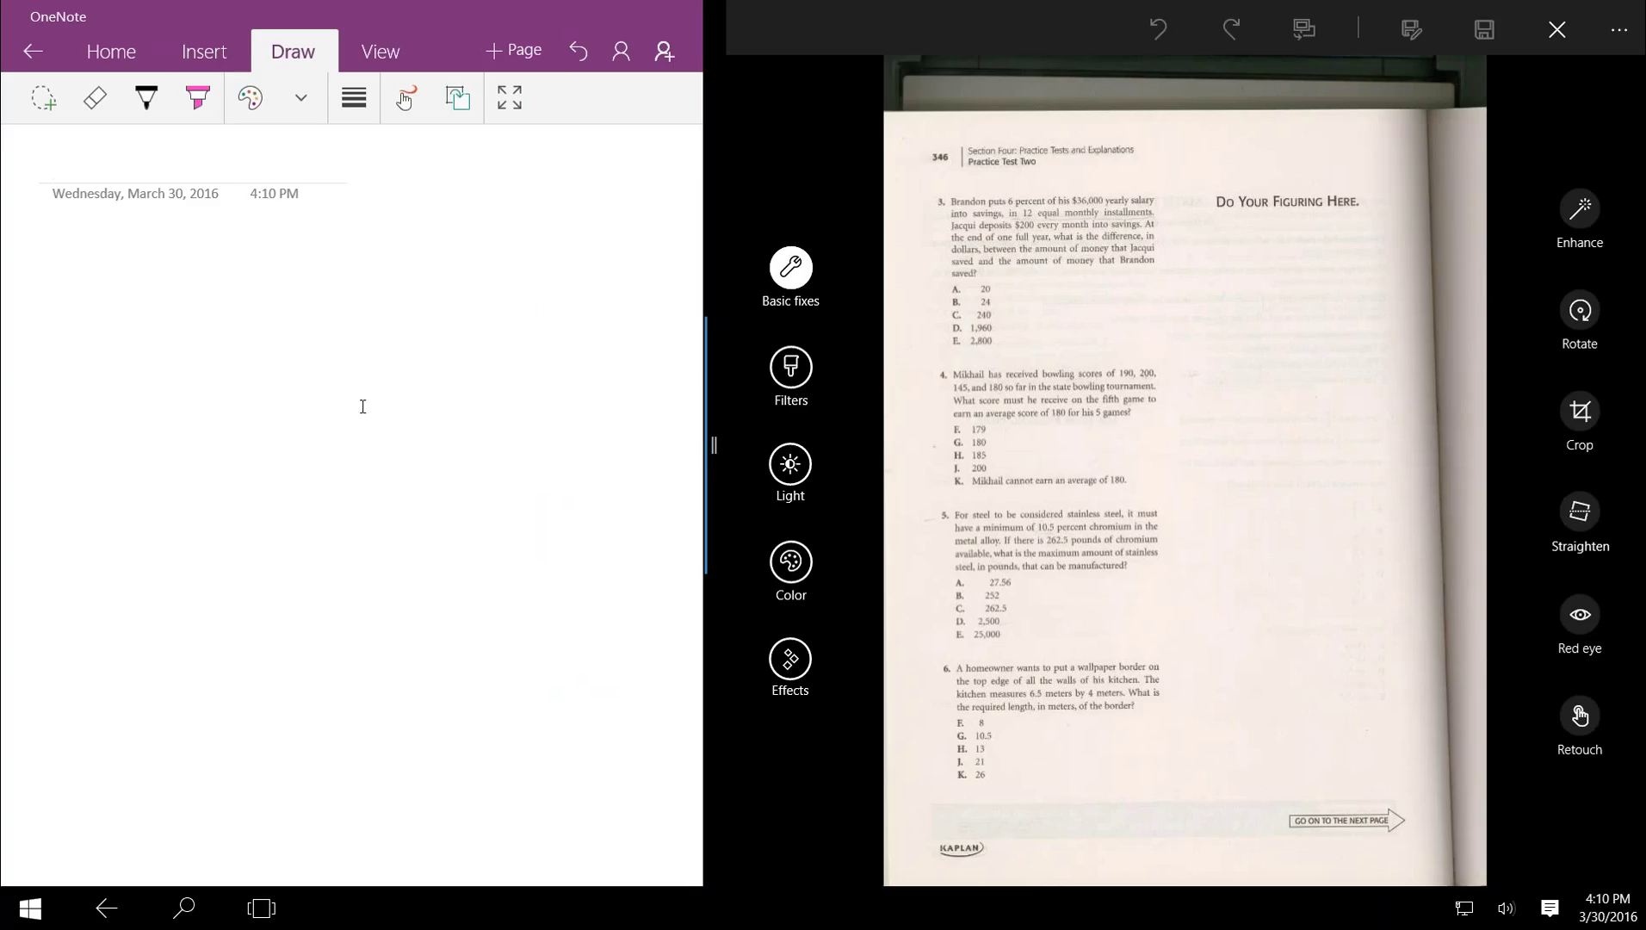
mouse_move(1163, 491)
mouse_move(874, 426)
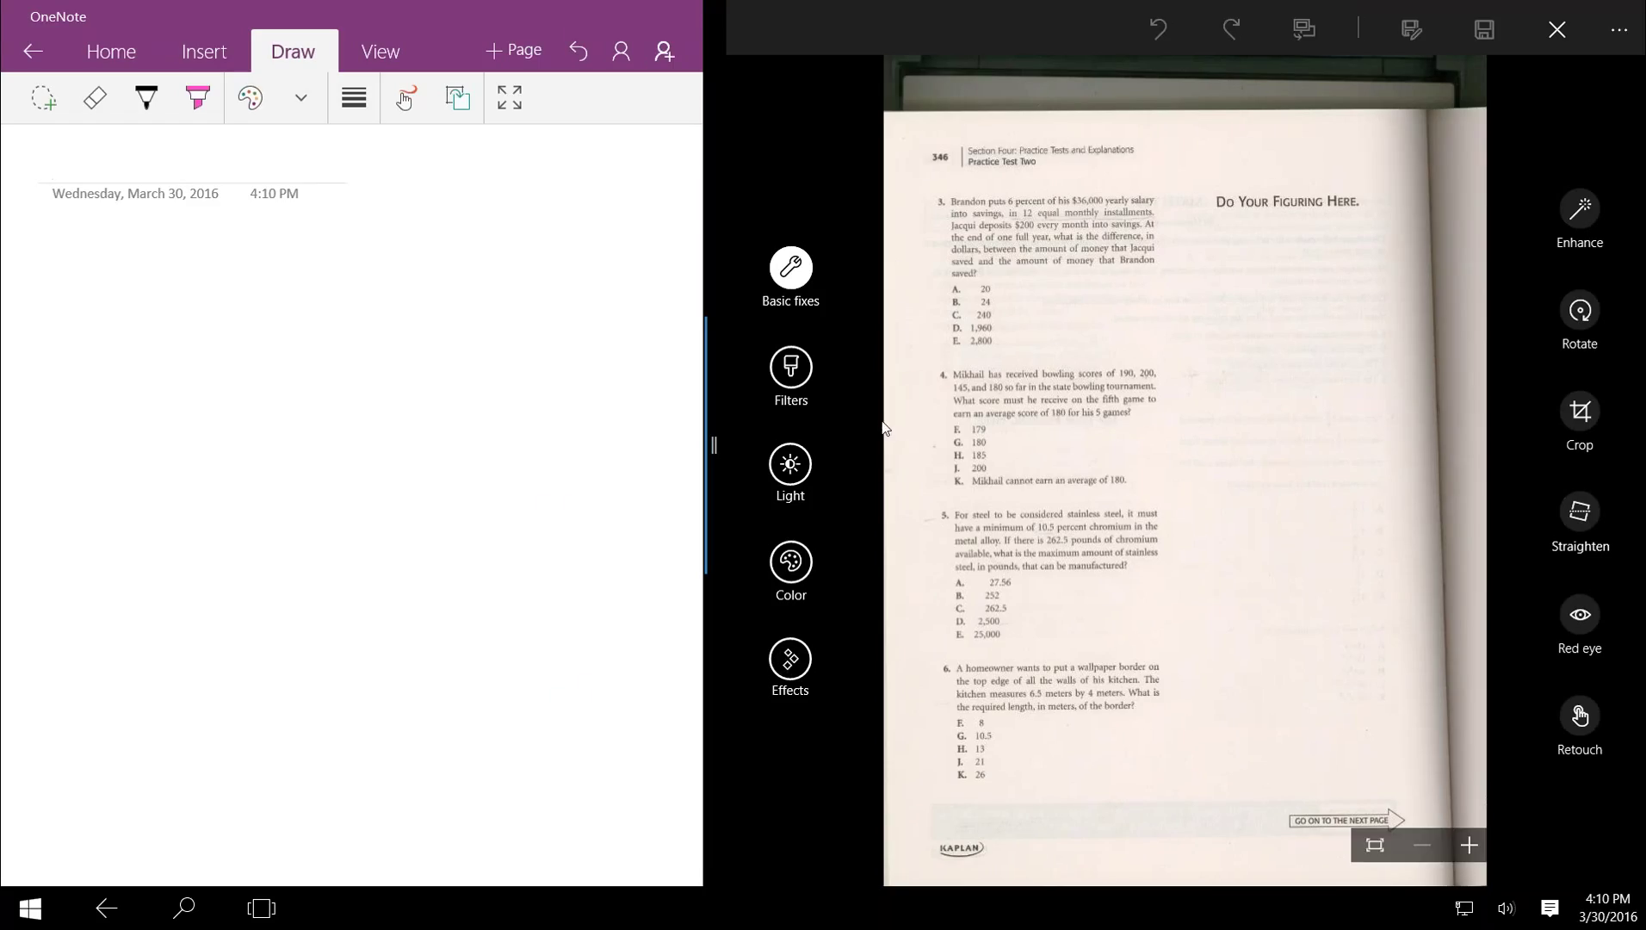
click(1472, 844)
click(1472, 843)
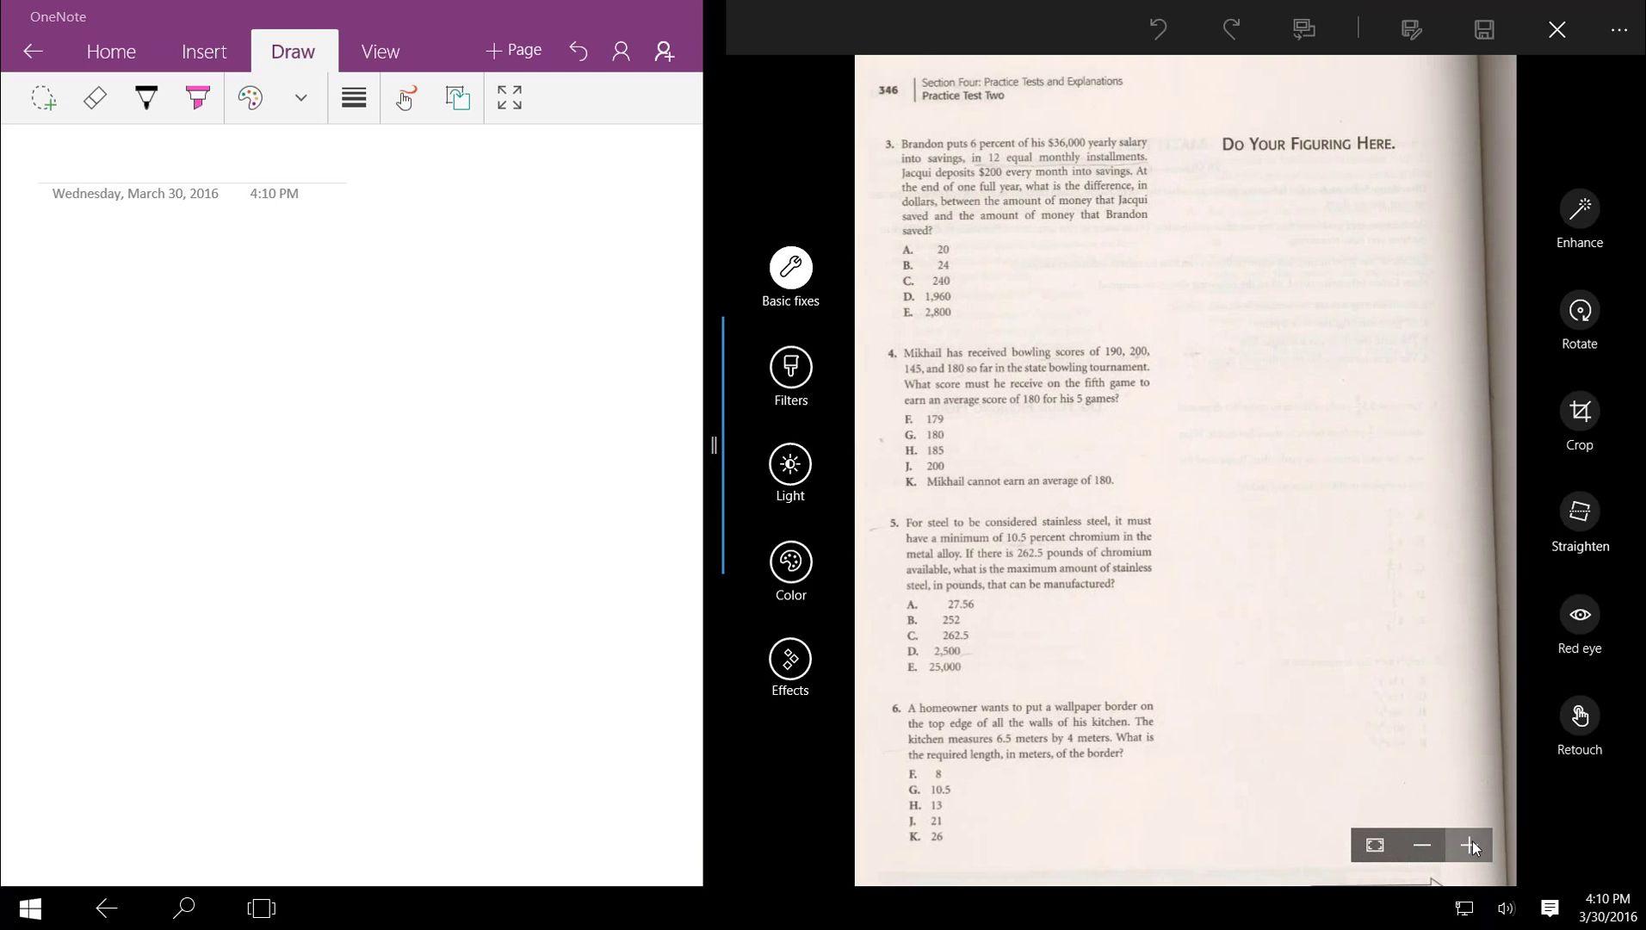
Step: Handwrite '10.5% chrom' from the stainless steel question
click(1472, 844)
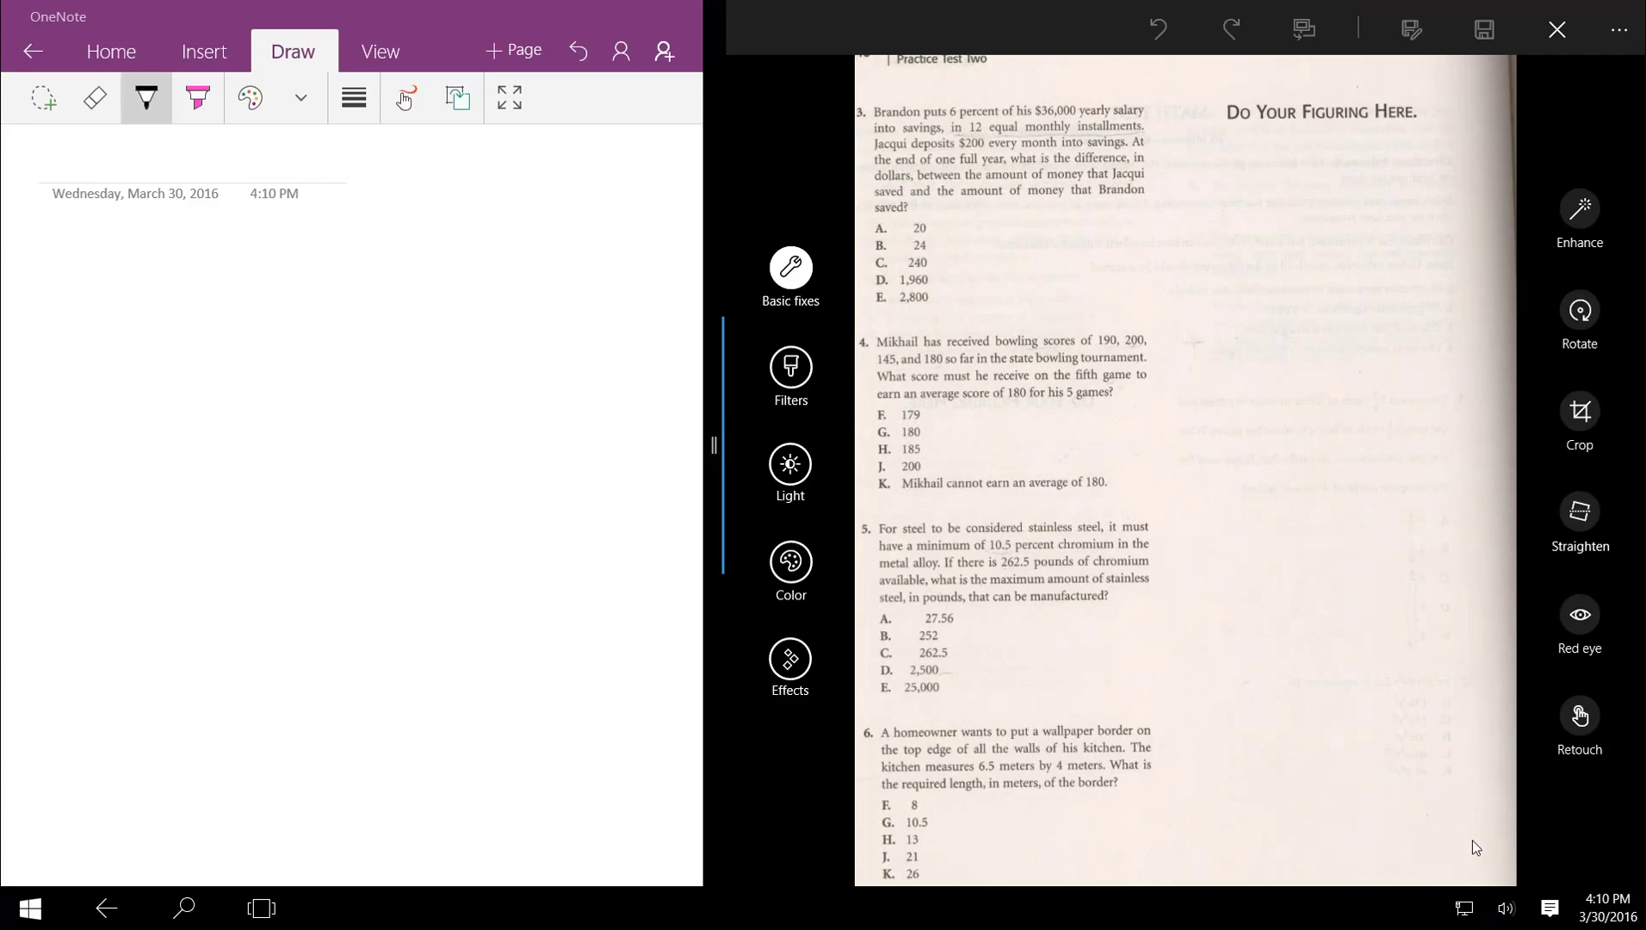
mouse_move(258, 237)
mouse_down()
mouse_move(242, 284)
mouse_move(274, 244)
mouse_move(314, 271)
mouse_move(379, 233)
mouse_up()
mouse_move(417, 226)
mouse_down()
mouse_move(385, 273)
mouse_move(503, 269)
mouse_up()
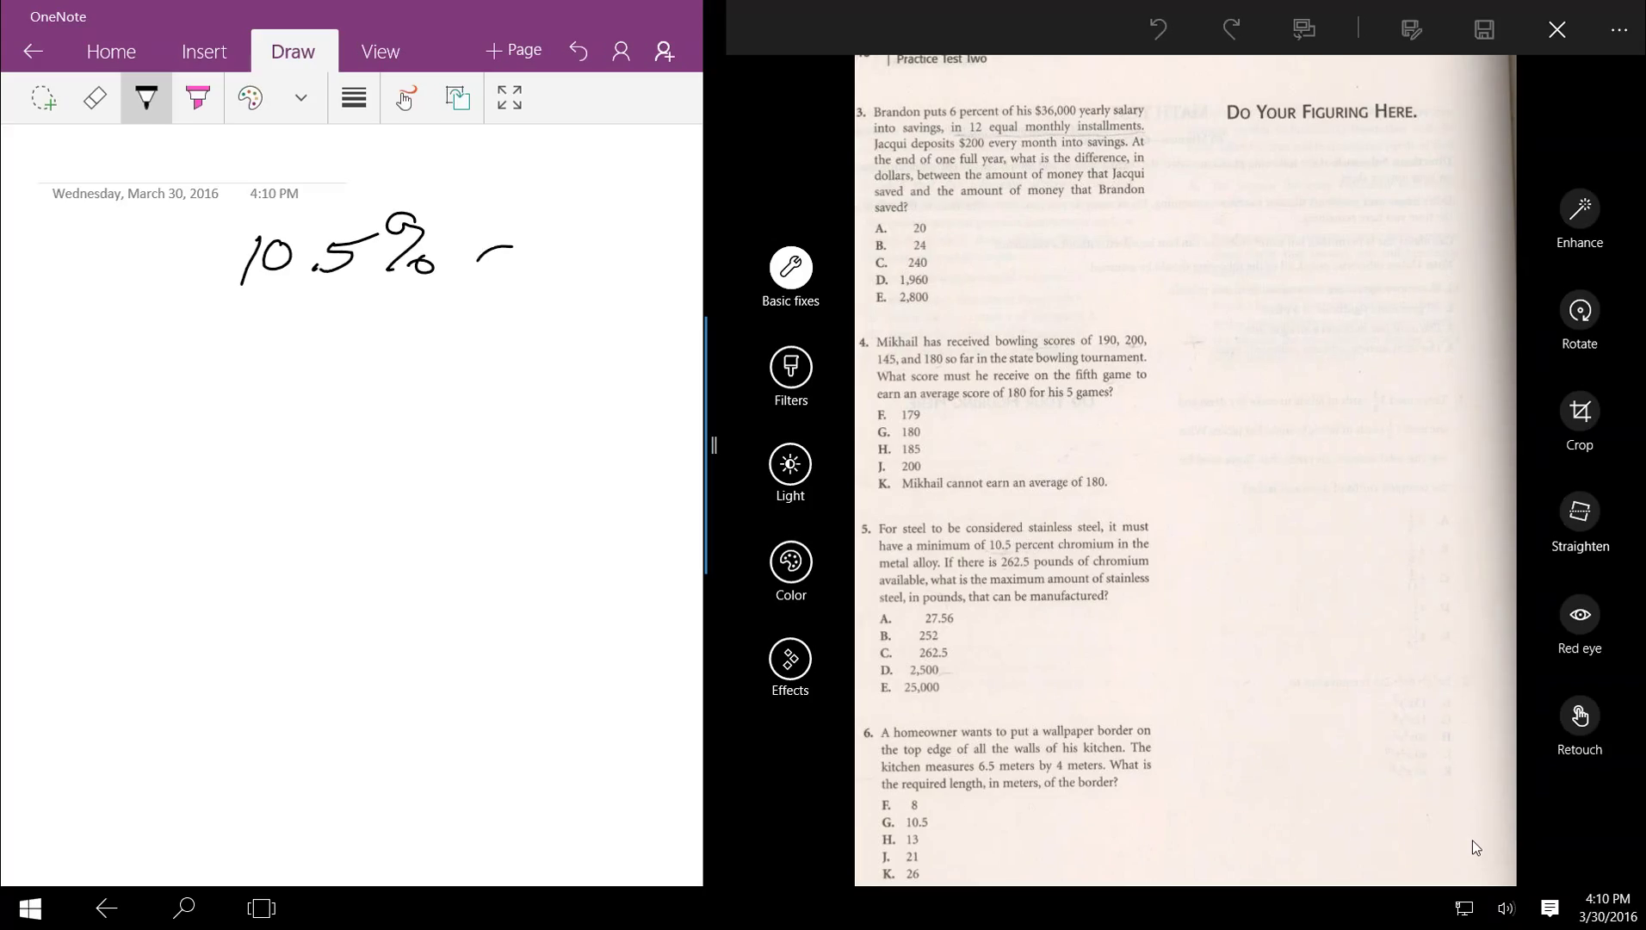
drag(530, 205, 544, 269)
mouse_move(546, 267)
mouse_down()
mouse_move(595, 244)
mouse_move(626, 282)
mouse_up()
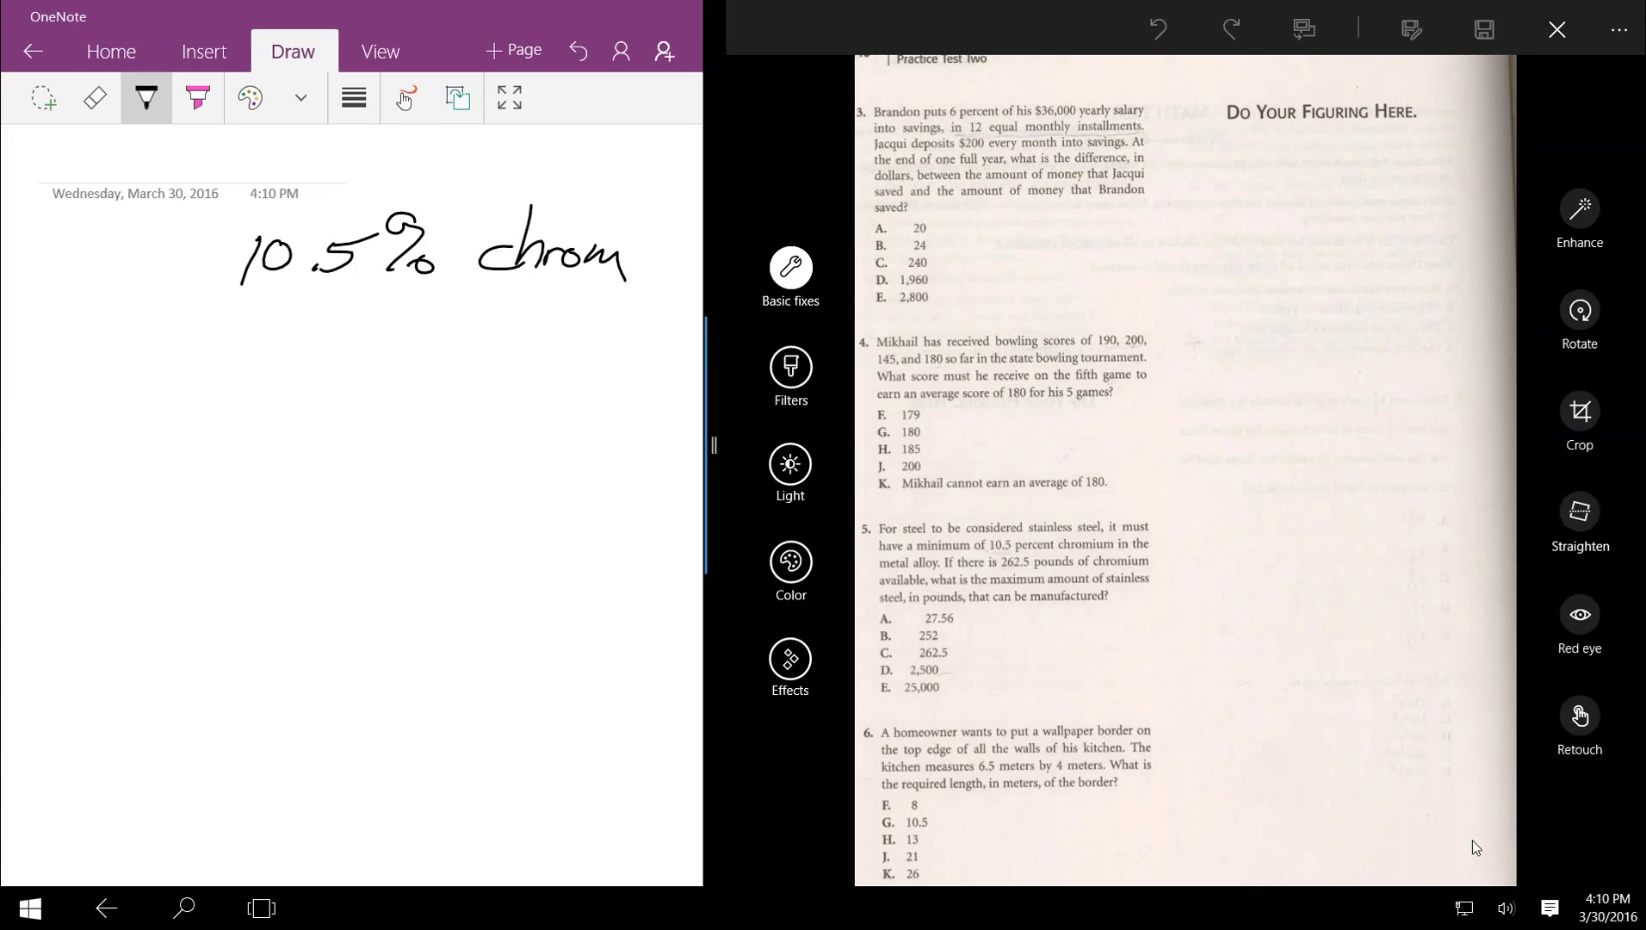
Step: Write '262.5 lbs' with 'chrome' beneath it, then circle that note
drag(157, 362, 212, 422)
mouse_move(262, 351)
mouse_down()
mouse_move(235, 404)
mouse_move(352, 413)
mouse_up()
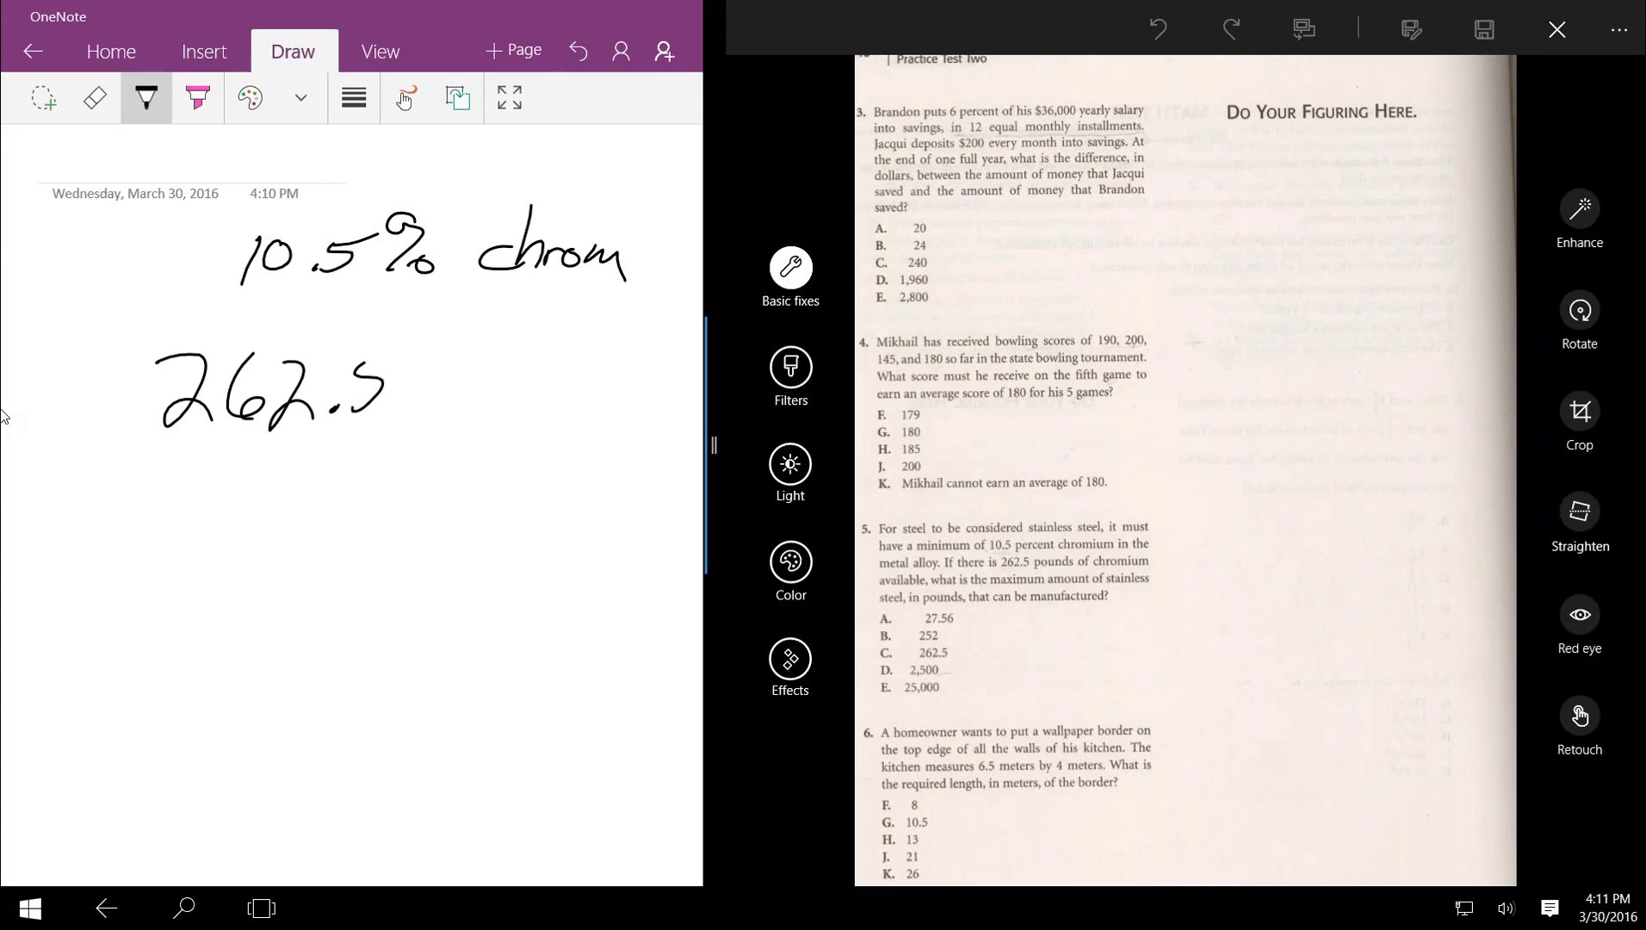
mouse_move(373, 356)
mouse_down()
mouse_move(422, 344)
mouse_move(463, 422)
mouse_up()
mouse_move(487, 338)
mouse_down()
mouse_move(486, 416)
mouse_move(538, 416)
mouse_up()
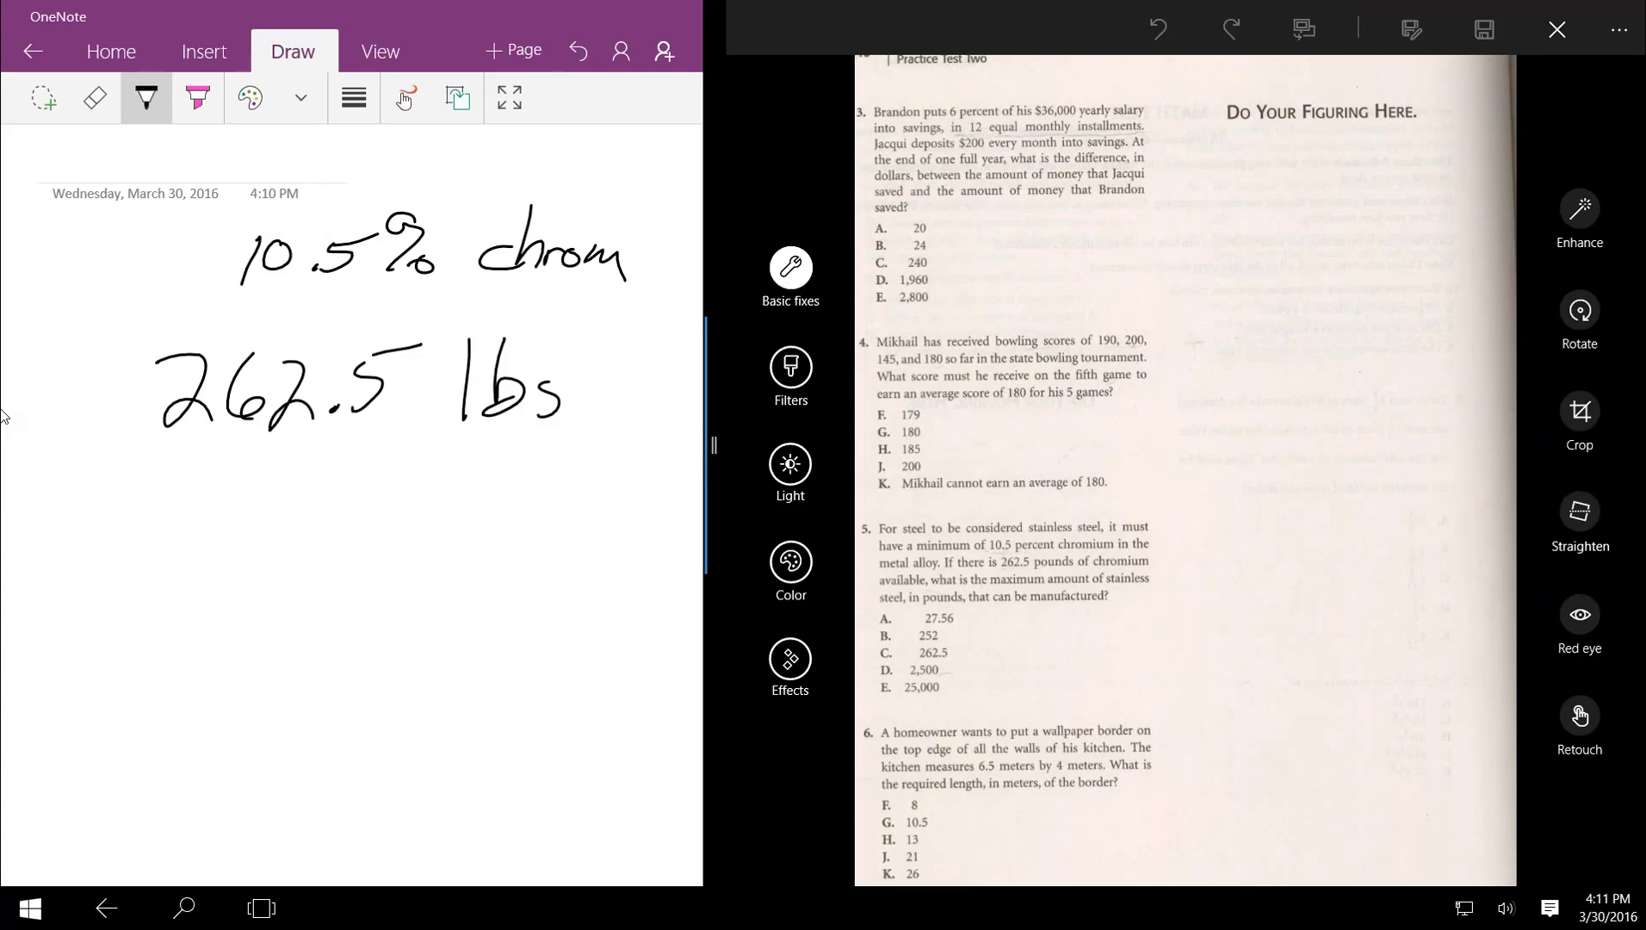
drag(430, 474, 433, 497)
mouse_move(442, 433)
mouse_down()
mouse_move(442, 470)
mouse_move(470, 475)
mouse_move(473, 515)
mouse_move(544, 474)
mouse_up()
mouse_move(558, 495)
mouse_down()
mouse_move(582, 479)
mouse_move(587, 514)
mouse_up()
drag(599, 489, 623, 501)
mouse_move(568, 332)
mouse_down()
mouse_move(108, 349)
mouse_move(703, 516)
mouse_move(472, 325)
mouse_up()
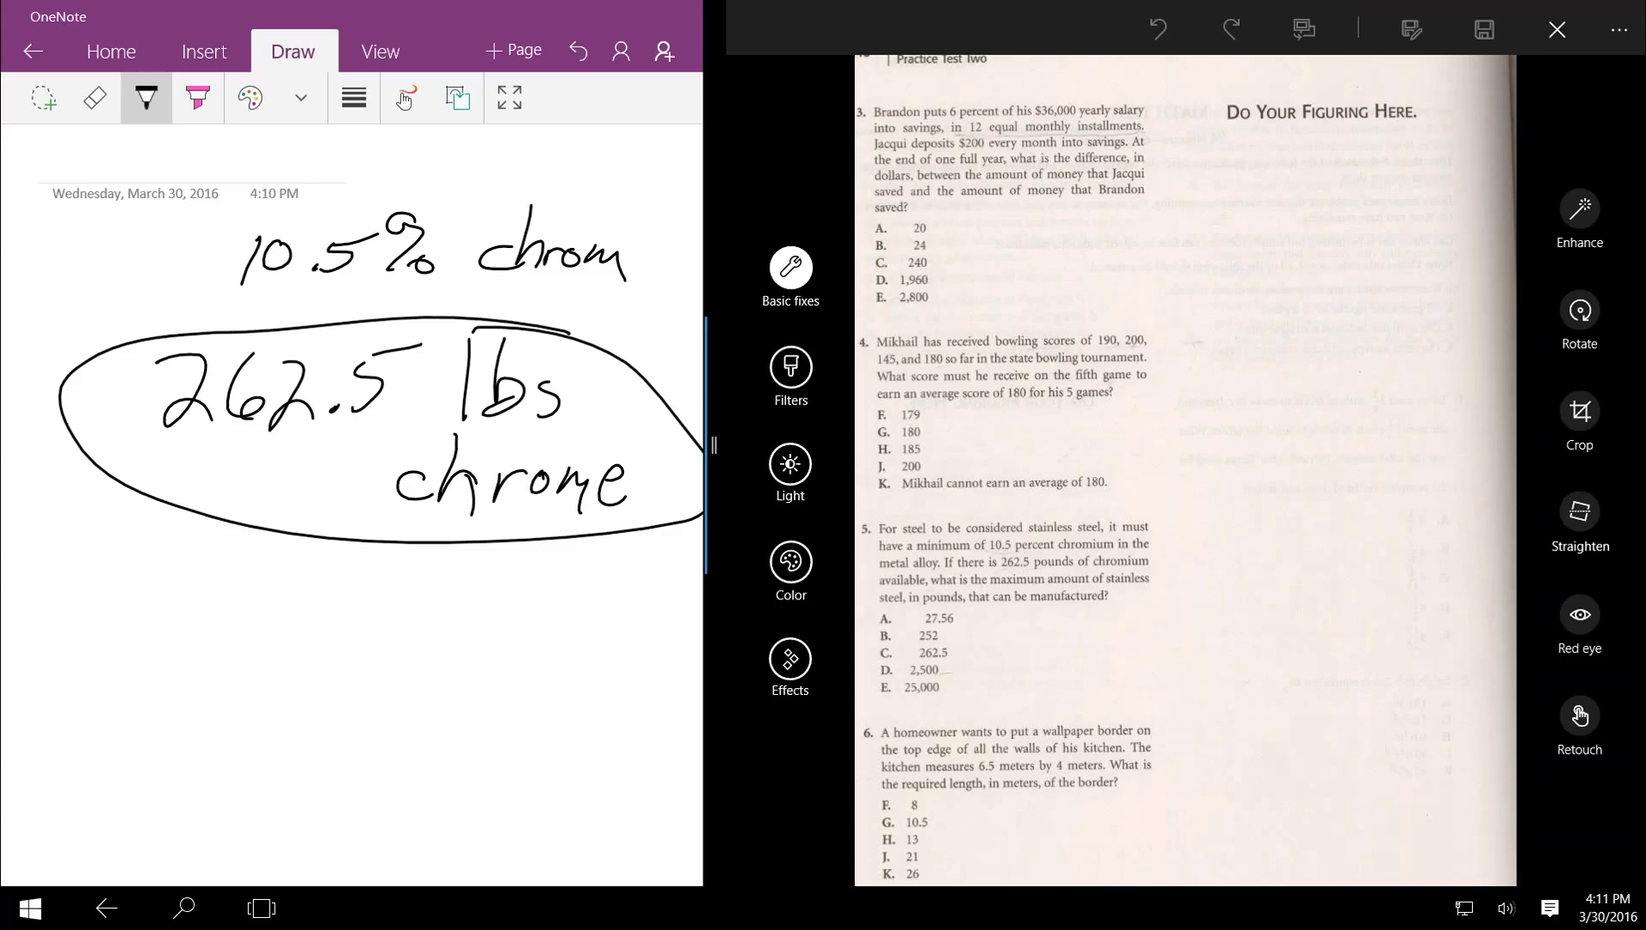
Step: Touch up the 10.5 decimal point and handwrite '.105 x = 262,5' below the circled note
drag(314, 266, 307, 276)
drag(114, 659, 108, 665)
mouse_move(167, 614)
mouse_down()
mouse_move(139, 655)
mouse_move(182, 623)
mouse_move(225, 641)
mouse_move(202, 657)
mouse_up()
mouse_move(215, 615)
mouse_down()
mouse_move(256, 610)
mouse_move(311, 665)
mouse_up()
drag(327, 627, 385, 643)
drag(419, 612, 472, 652)
mouse_move(504, 600)
mouse_down()
mouse_move(487, 647)
mouse_move(545, 644)
mouse_up()
mouse_move(564, 637)
mouse_down()
mouse_move(559, 654)
mouse_move(578, 650)
mouse_move(659, 580)
mouse_up()
Step: Write x = 262,5 over .105 as a fraction and tick the equation
mouse_move(262, 736)
mouse_down()
mouse_move(313, 779)
mouse_move(303, 722)
mouse_up()
drag(393, 680, 661, 655)
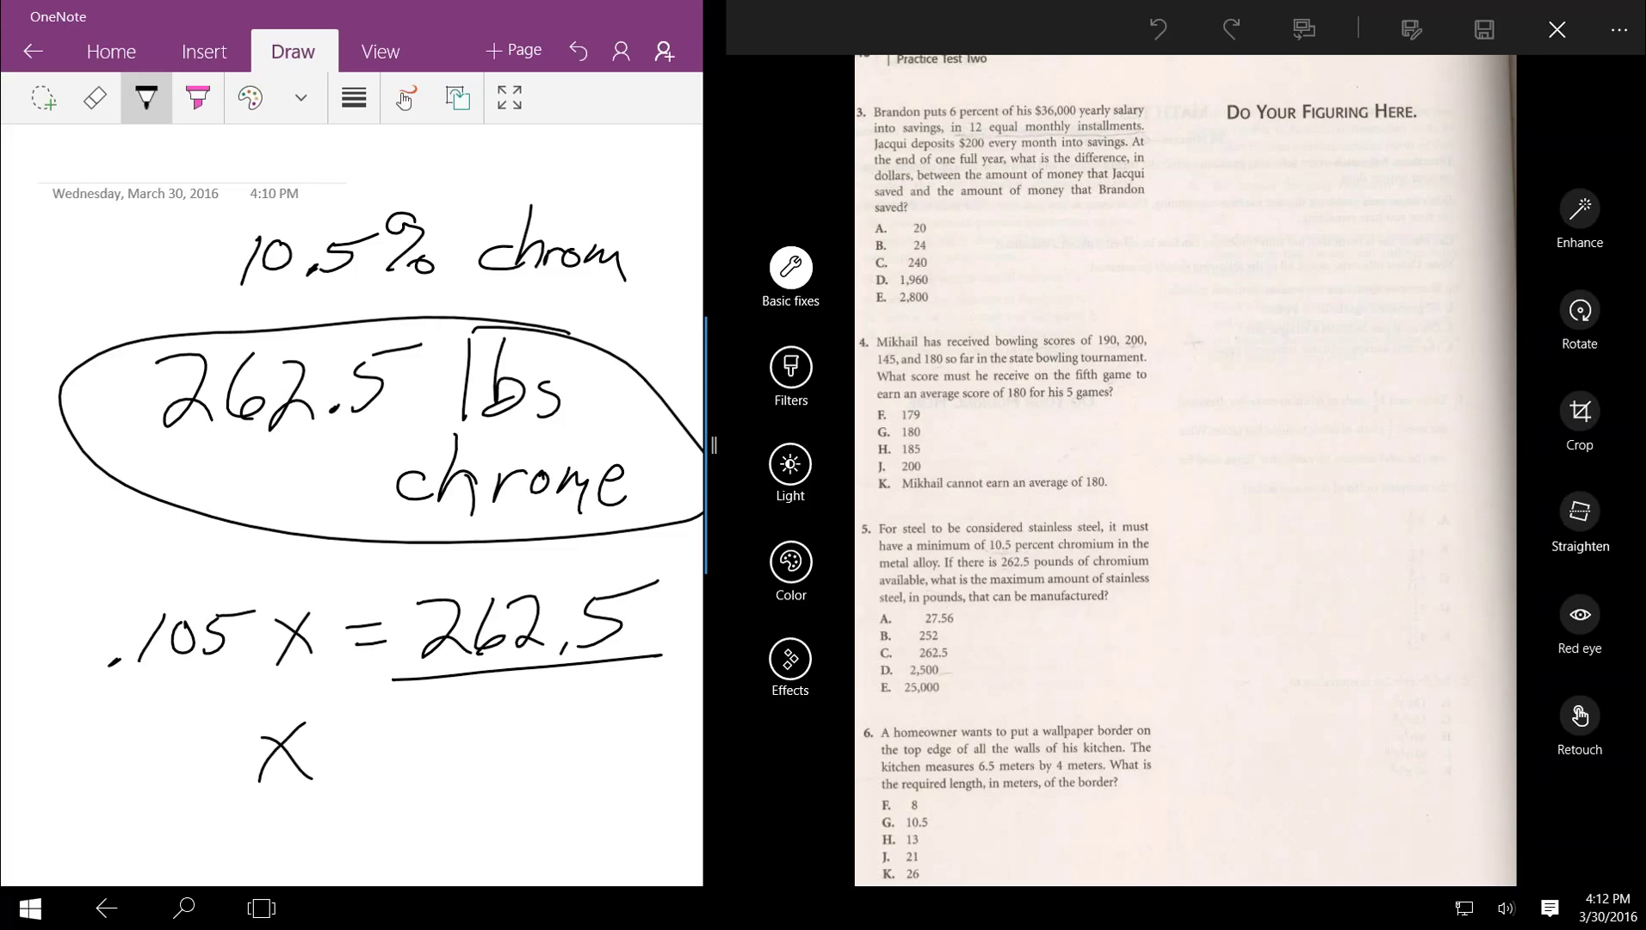
drag(528, 690, 503, 744)
mouse_move(556, 699)
mouse_down()
mouse_move(541, 713)
mouse_move(557, 700)
mouse_move(613, 727)
mouse_move(573, 738)
mouse_up()
drag(585, 704, 641, 688)
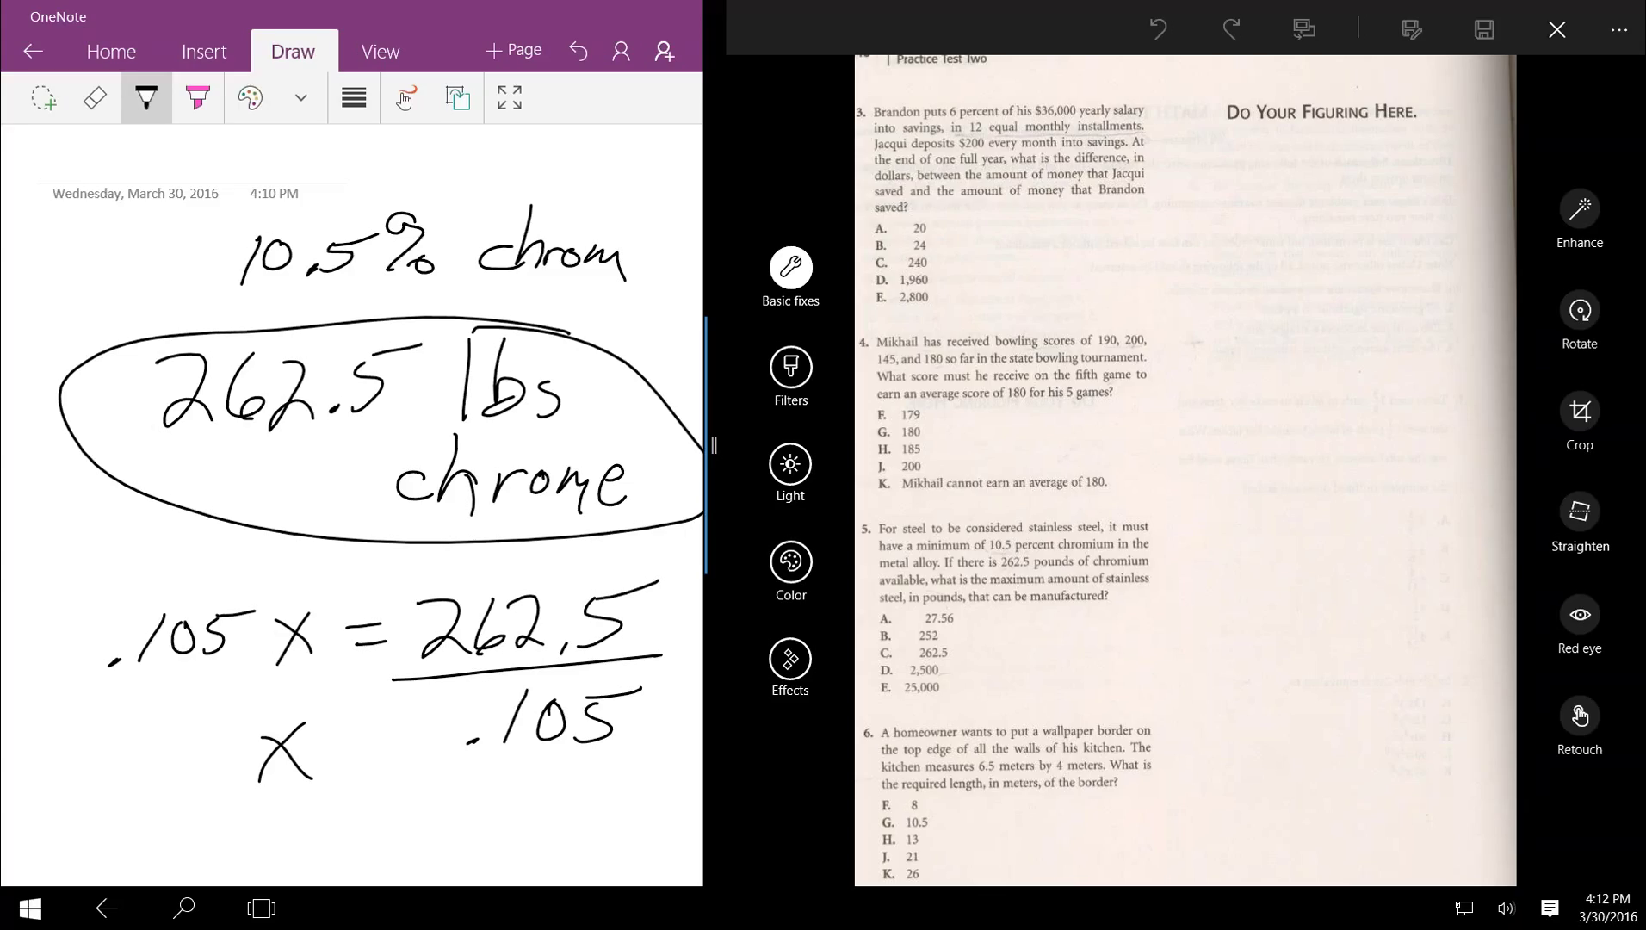
mouse_move(63, 617)
mouse_down()
mouse_move(50, 635)
mouse_move(194, 564)
mouse_up()
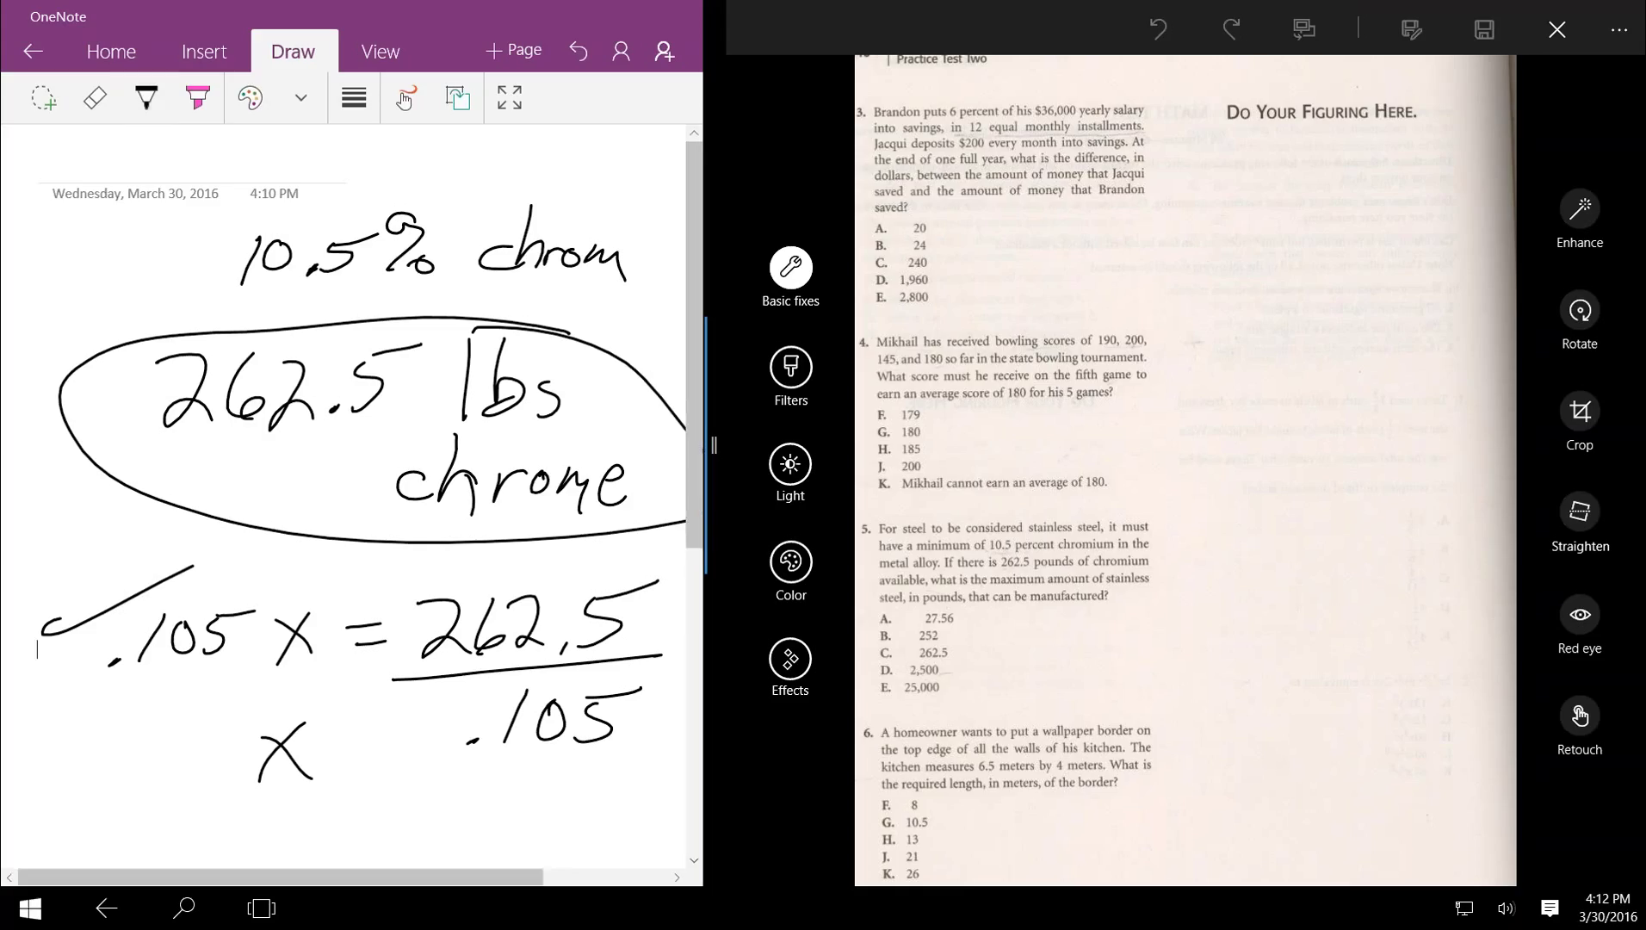
Step: Zoom into the scanned test page and pan to the lower questions and KAPLAN footer
mouse_move(988, 637)
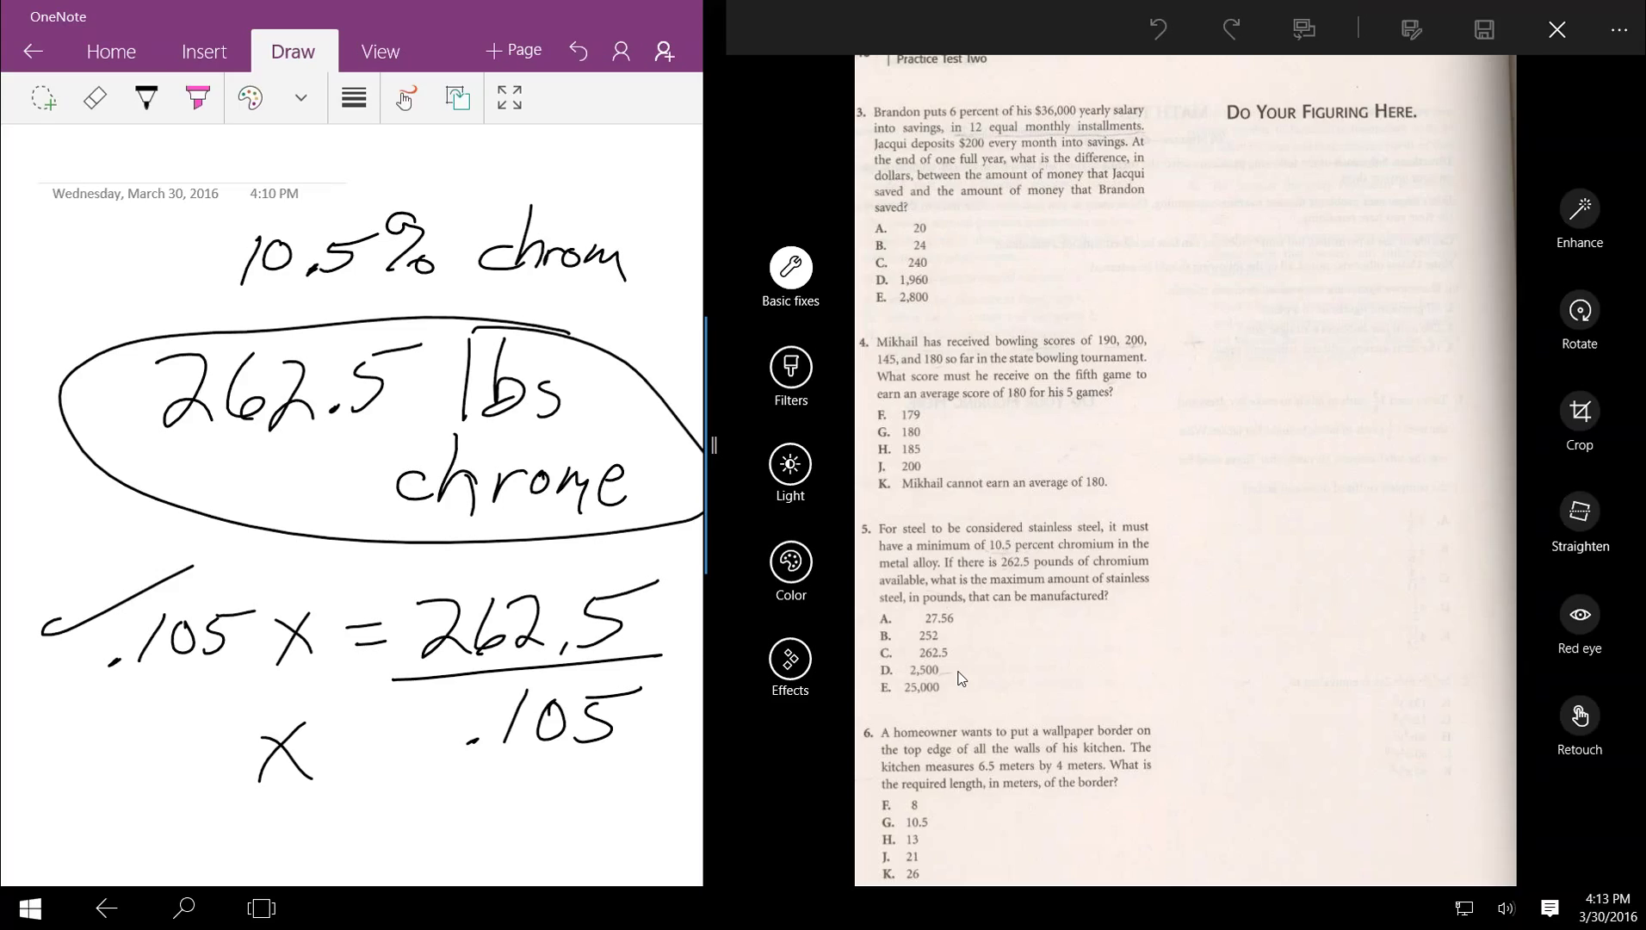
mouse_move(962, 681)
mouse_move(1013, 565)
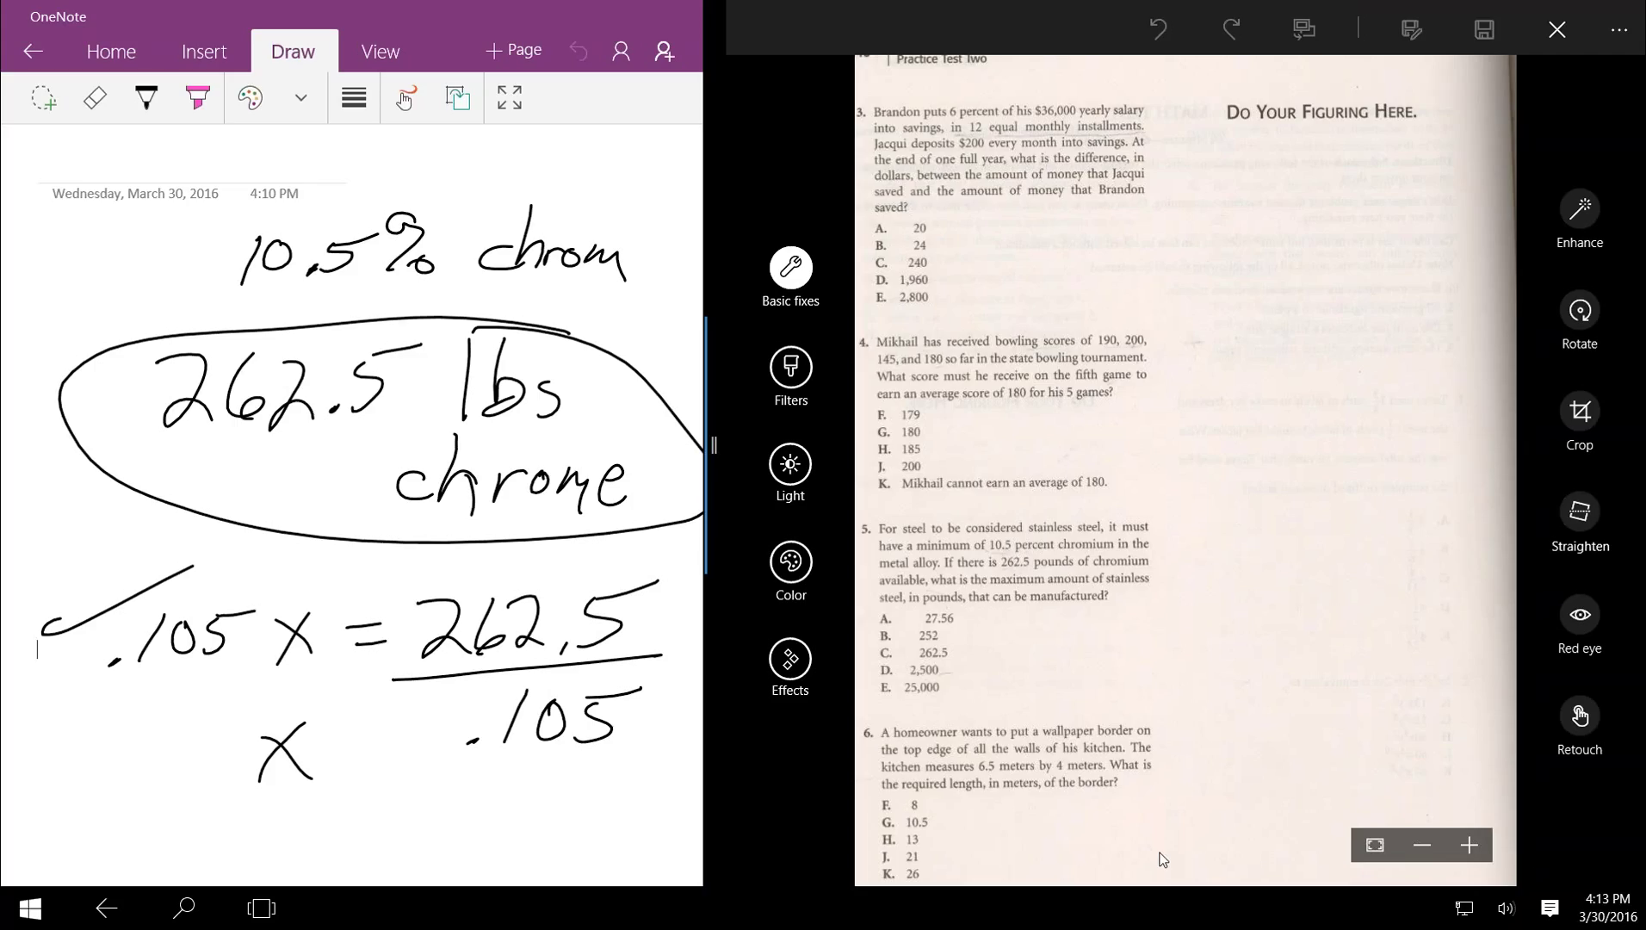
click(1469, 846)
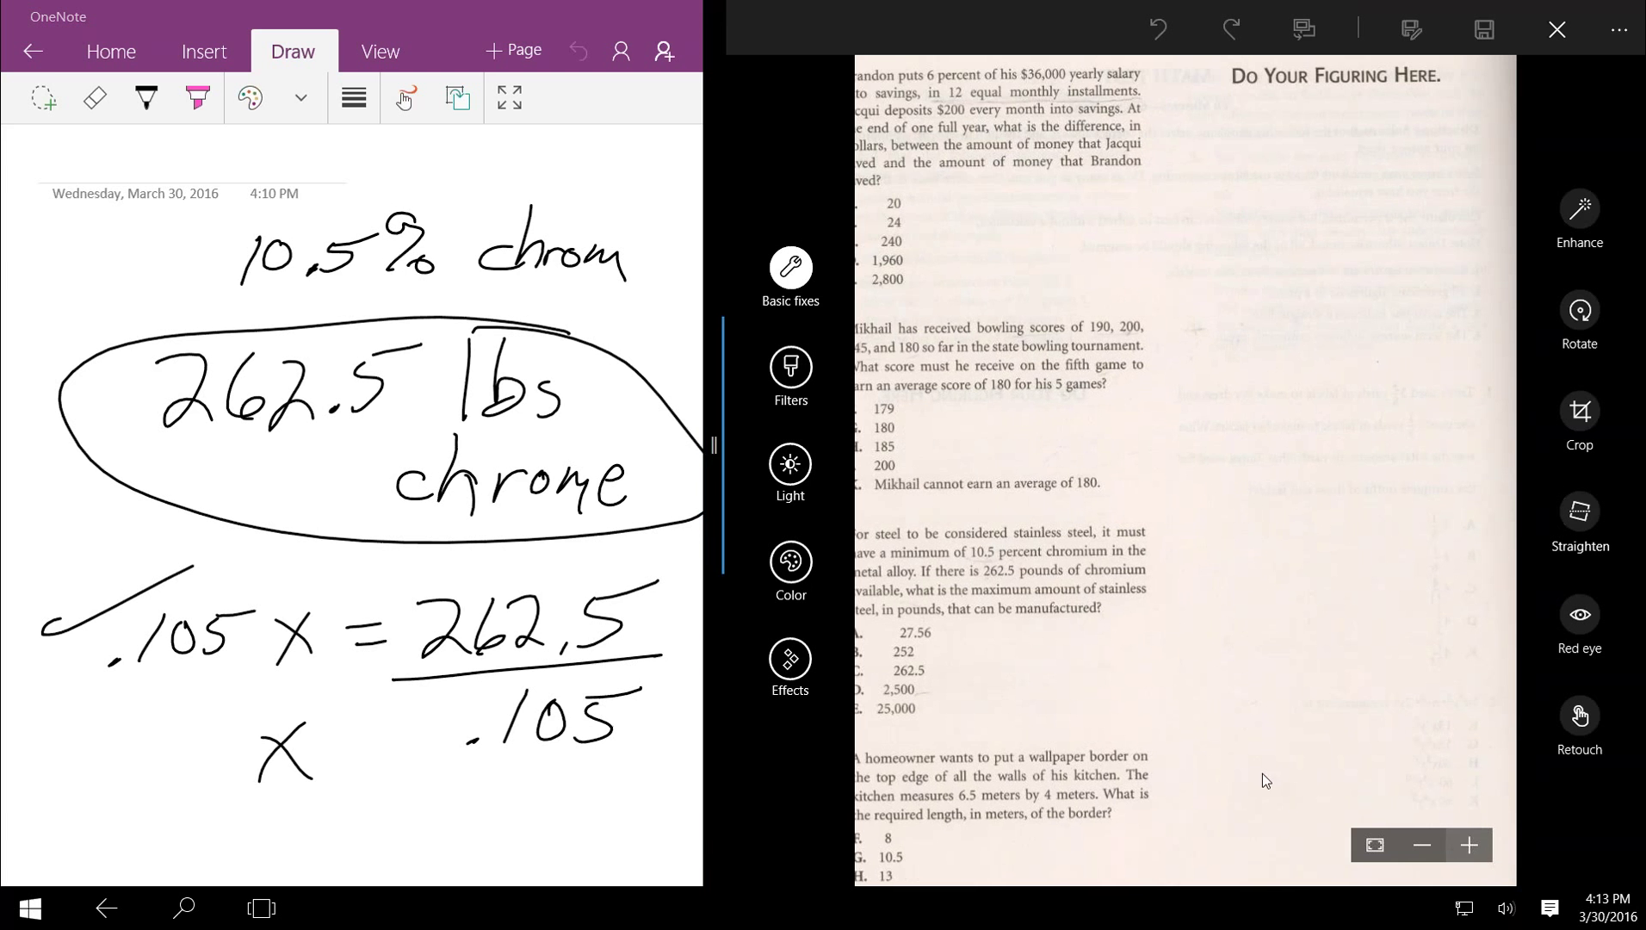
mouse_move(1124, 647)
mouse_down()
mouse_move(1223, 217)
mouse_move(1226, 33)
mouse_up()
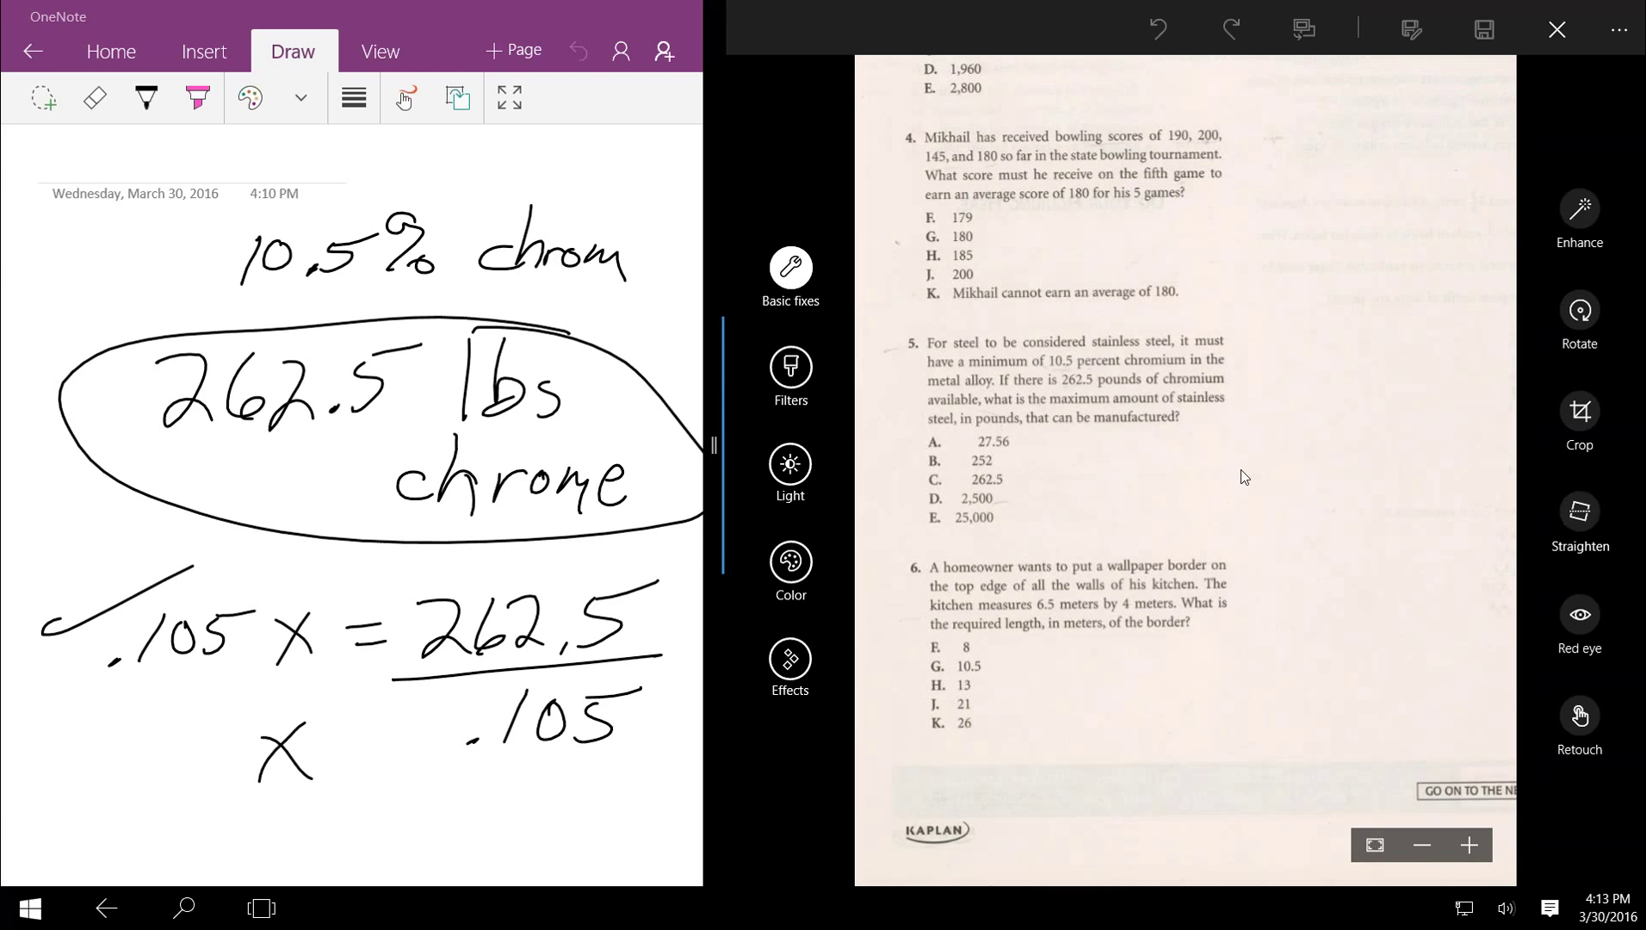
Step: Add a new blank page to the OneNote section with '+ Page'
click(517, 53)
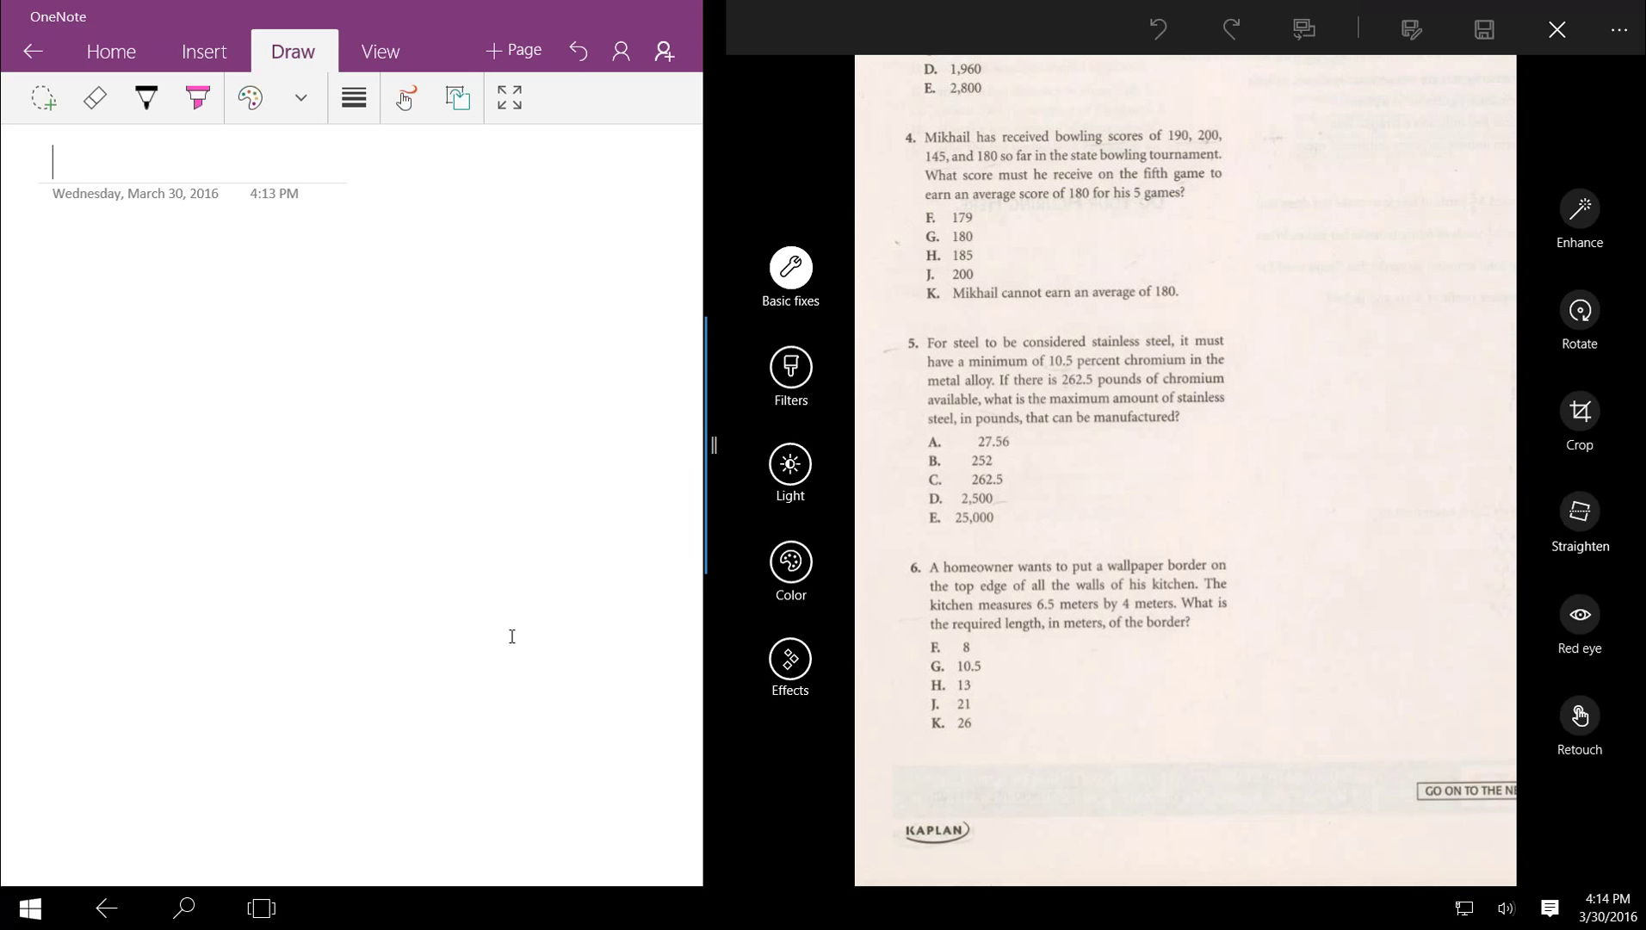
Step: Close the old scanned page in Photos and open ACTtest2pg347 from the ACT folder
click(264, 915)
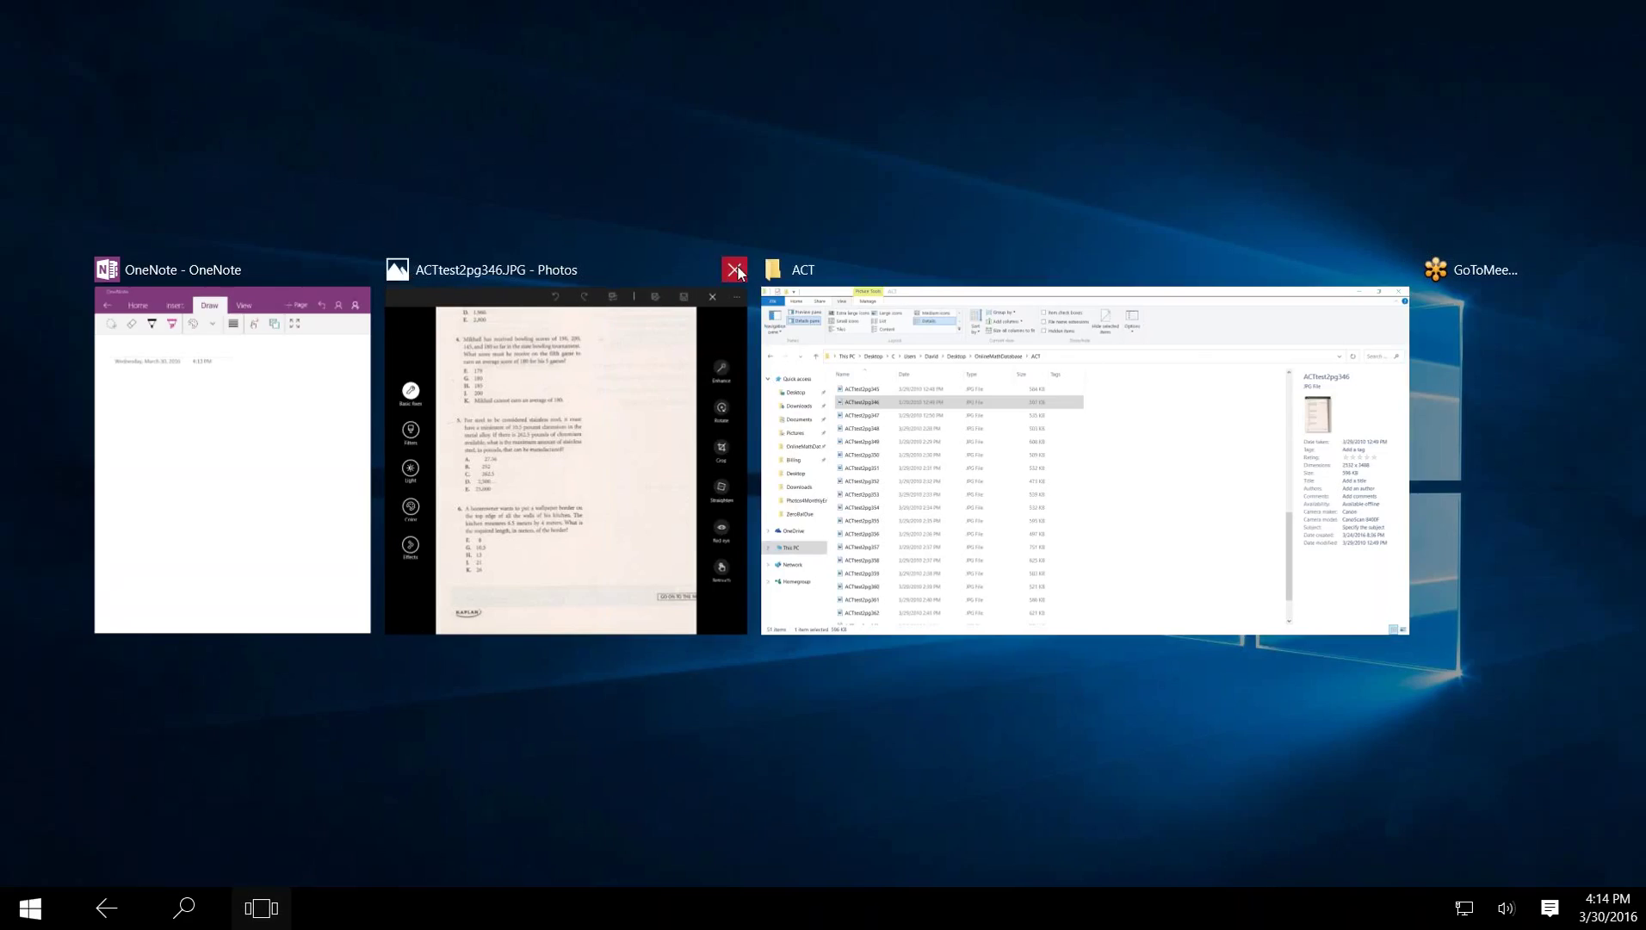
click(734, 270)
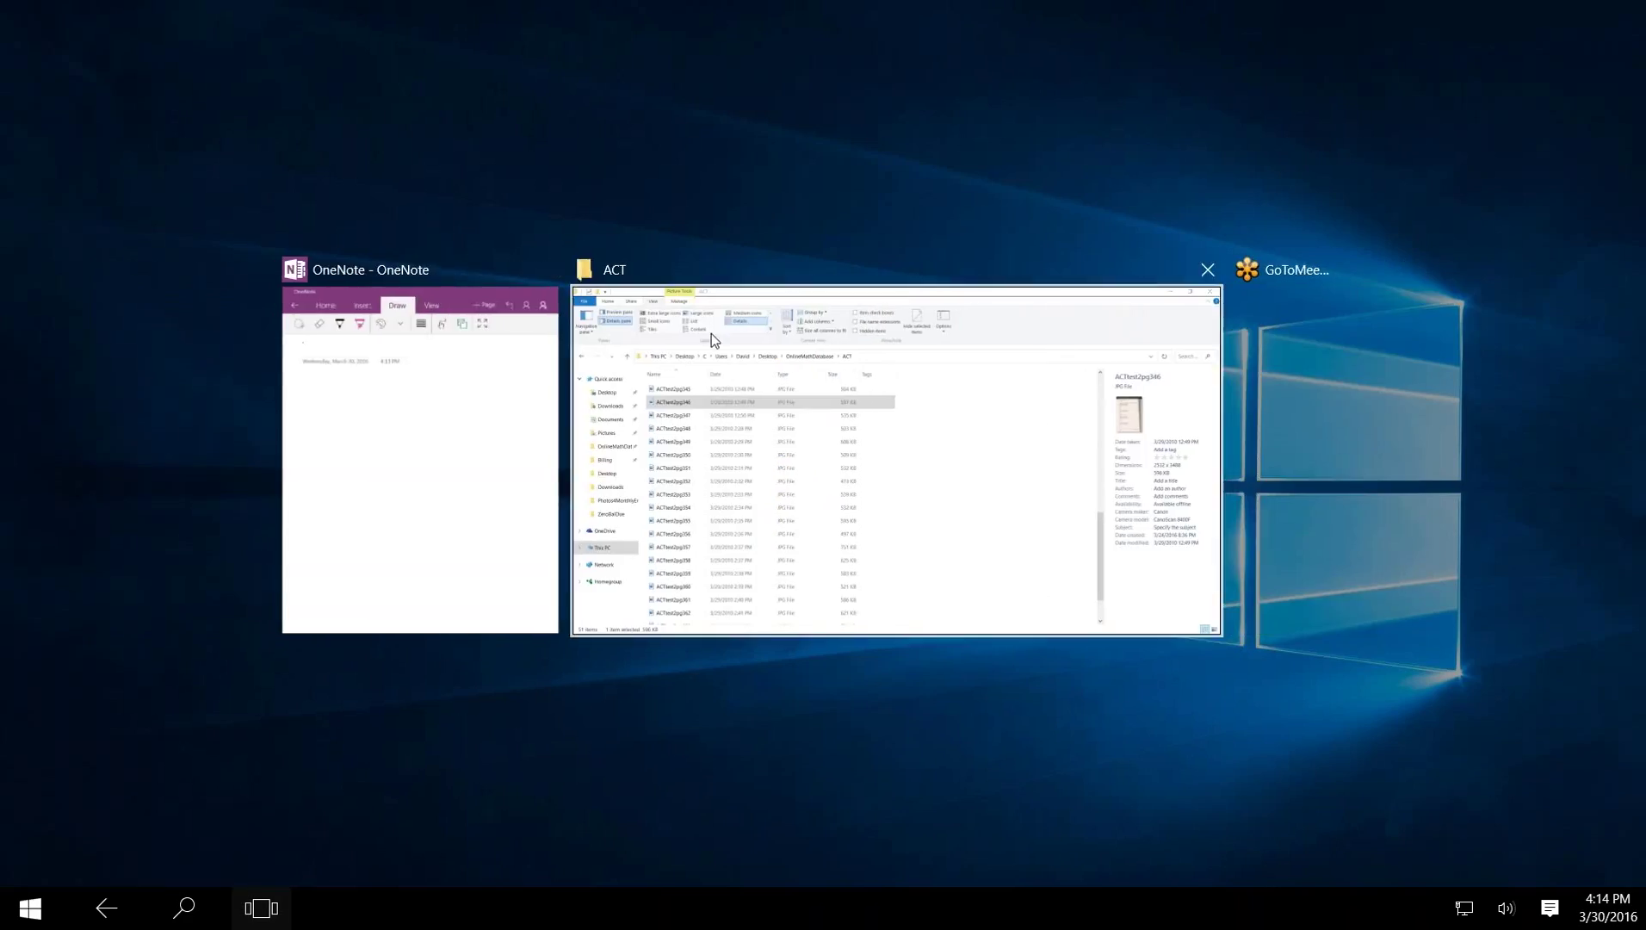
click(686, 421)
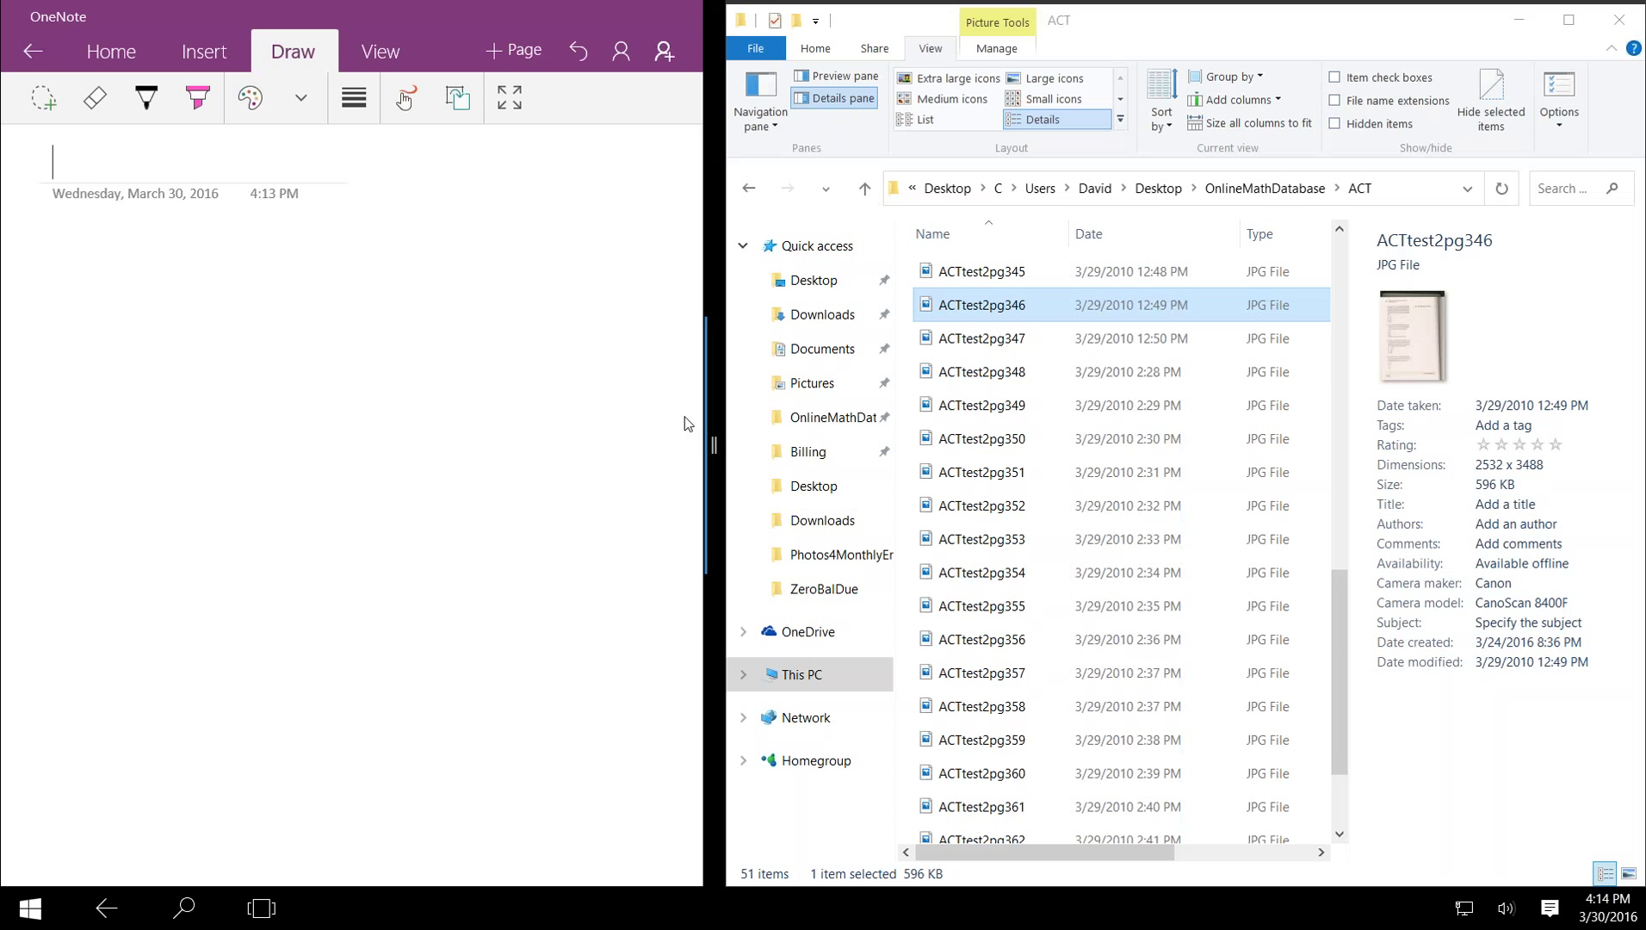
double_click(986, 344)
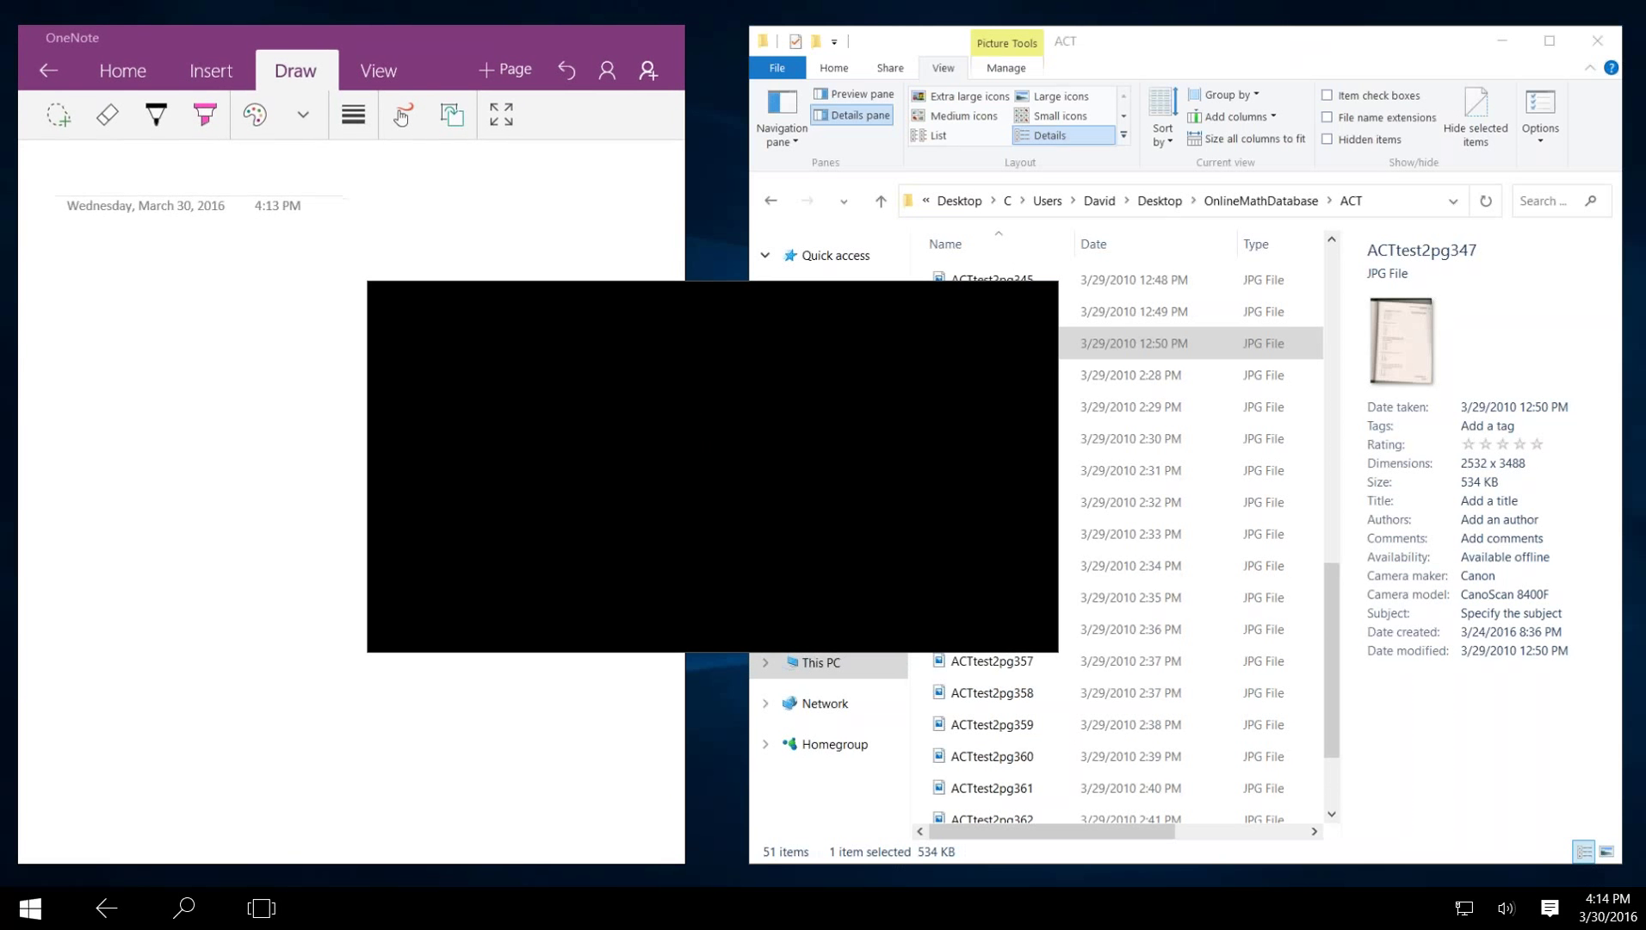
click(259, 918)
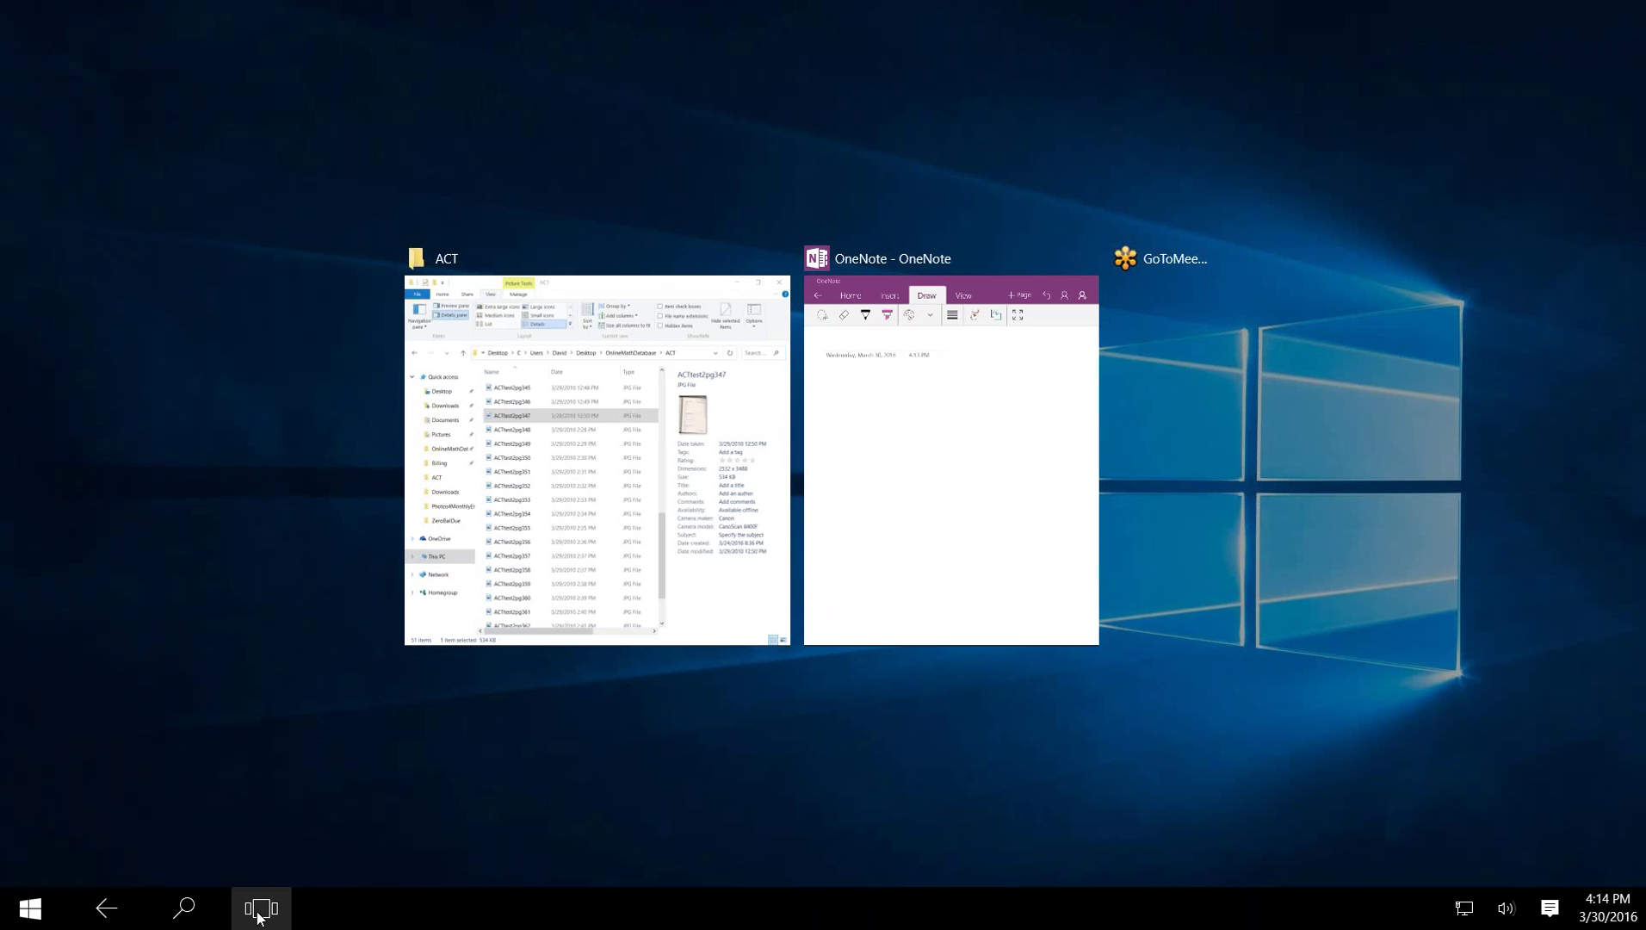
click(596, 420)
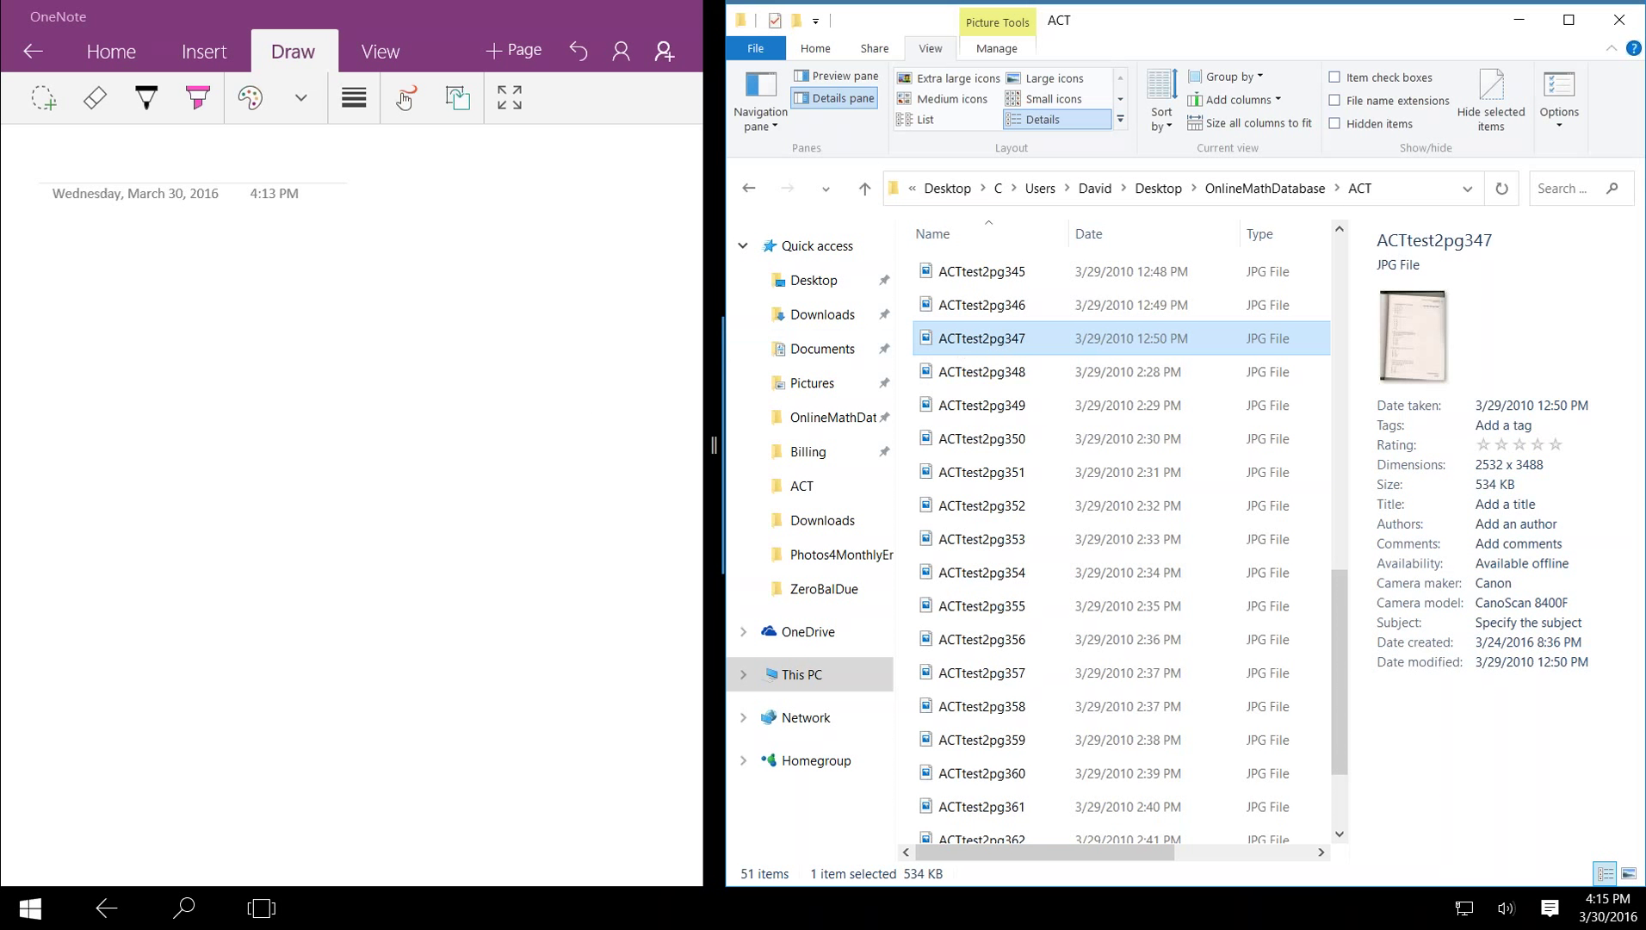
key(super+Tab)
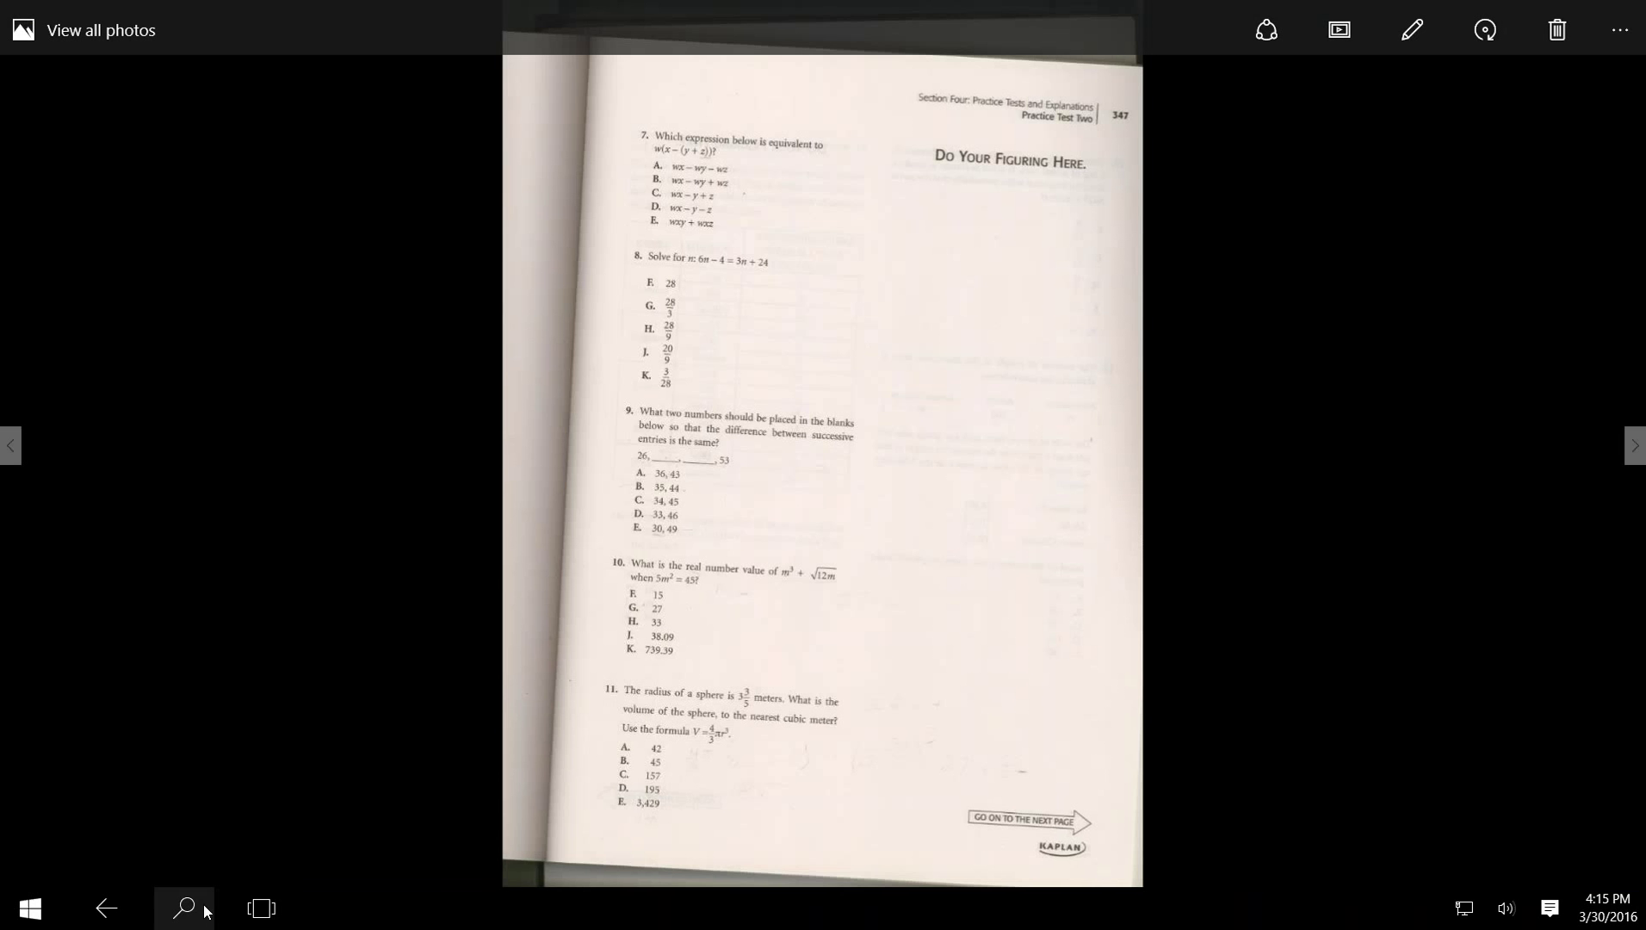
Step: Snap Photos with page 347 to the right half and OneNote to the left
click(264, 913)
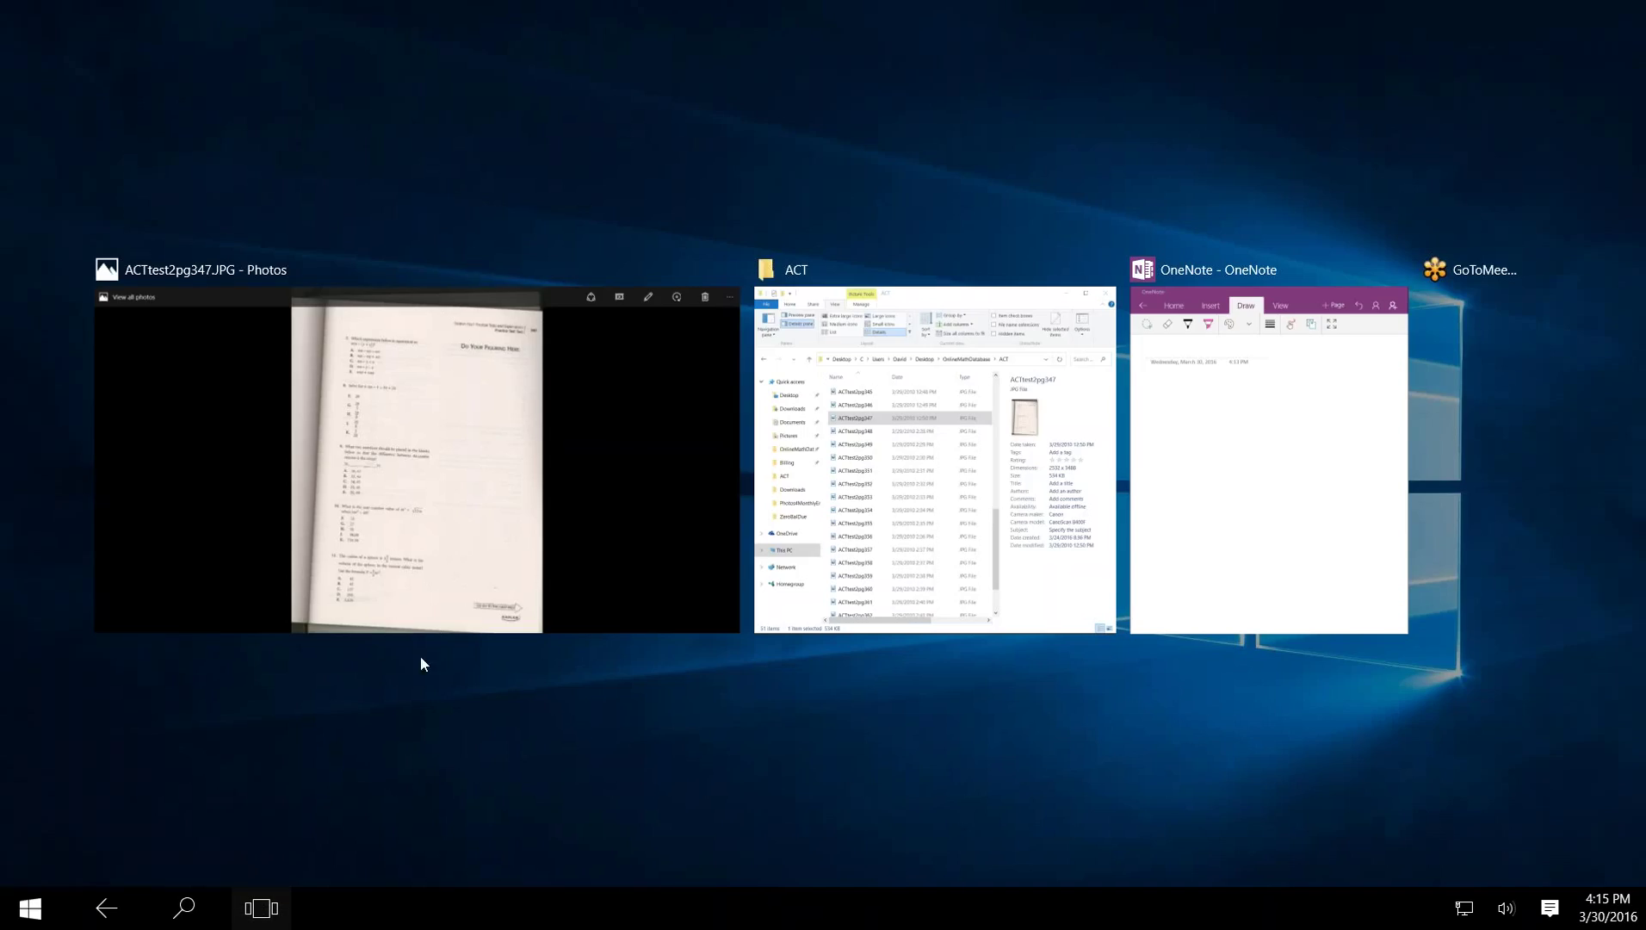
right_click(579, 526)
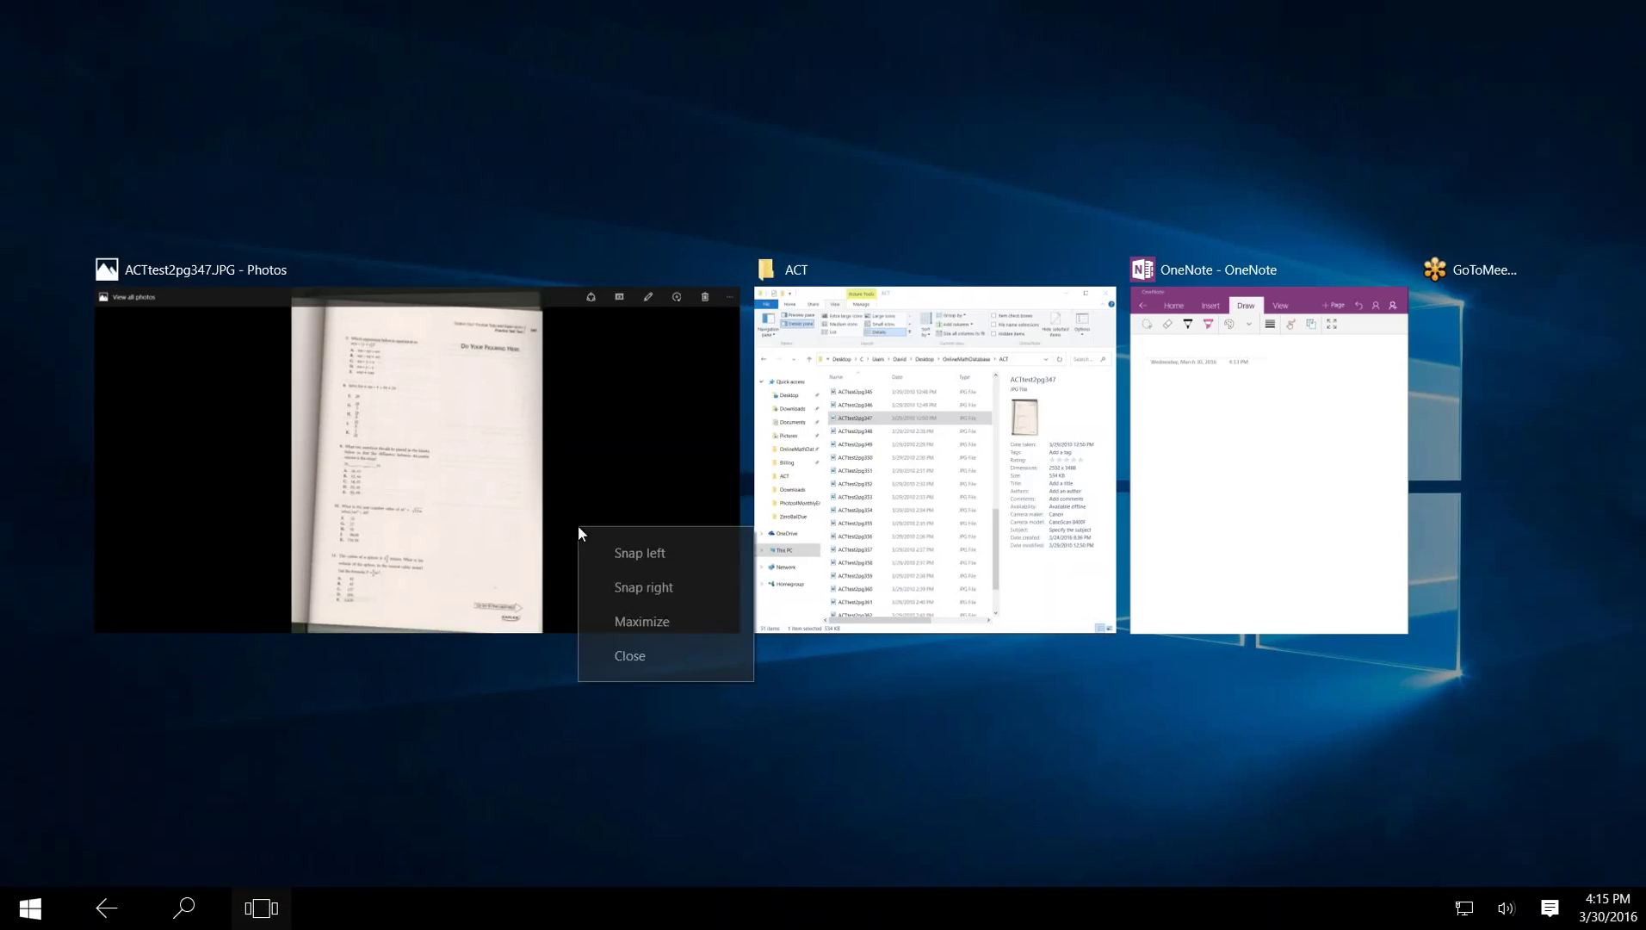
click(620, 591)
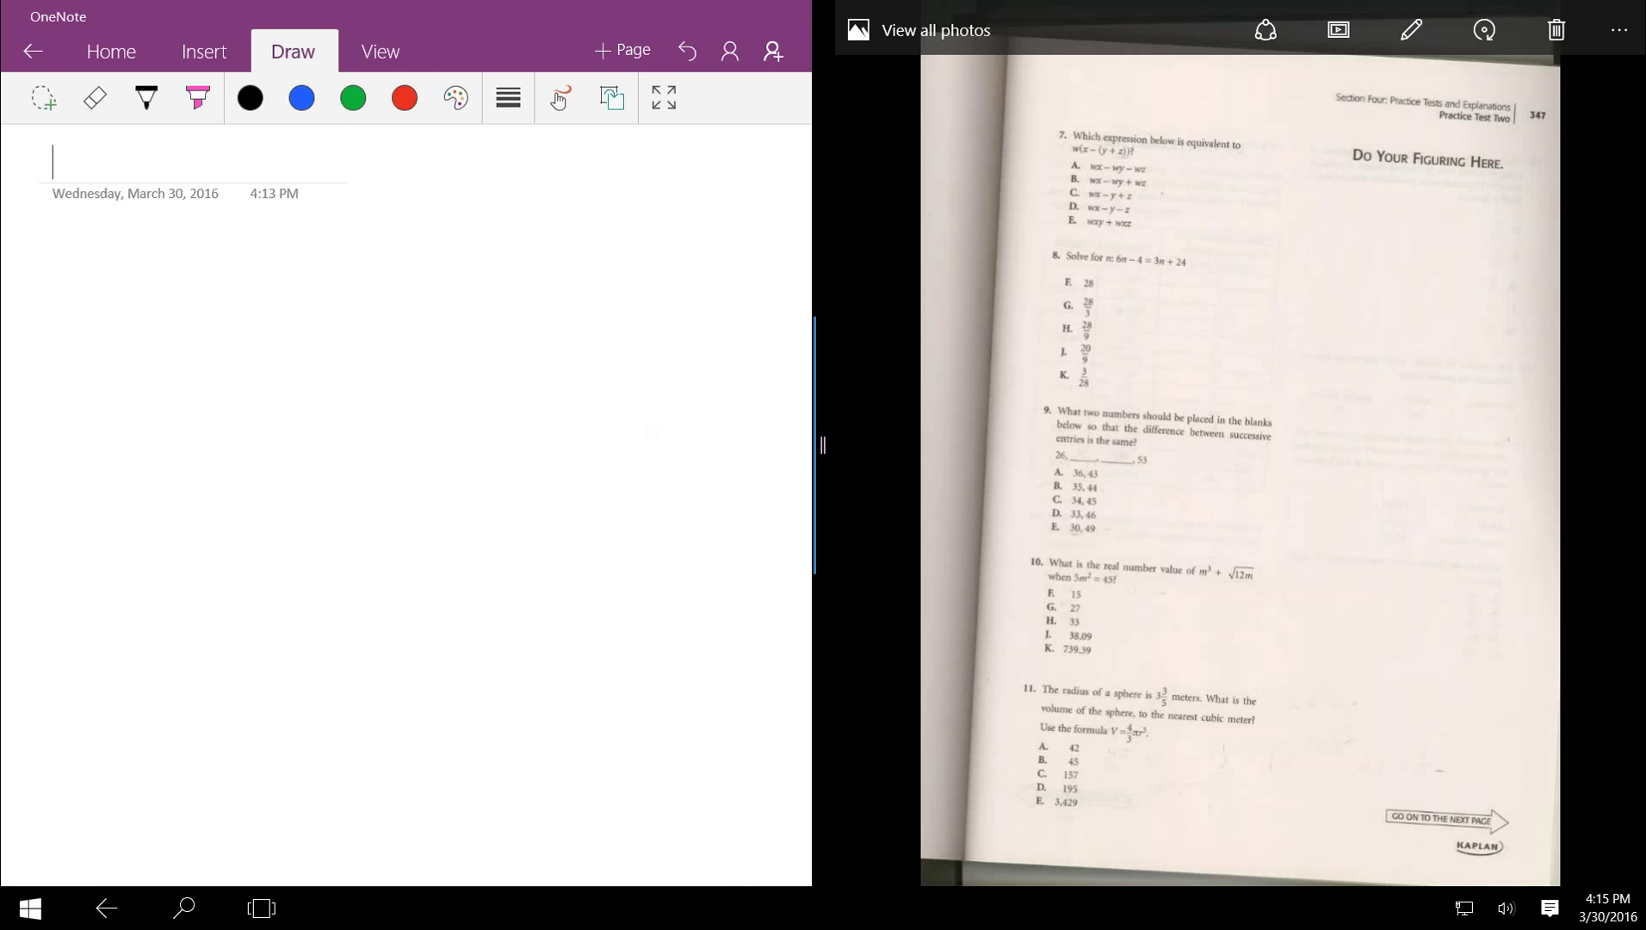
Step: Resize the split and zoom page 347 in four steps to bring question 7 into view
drag(812, 445, 744, 445)
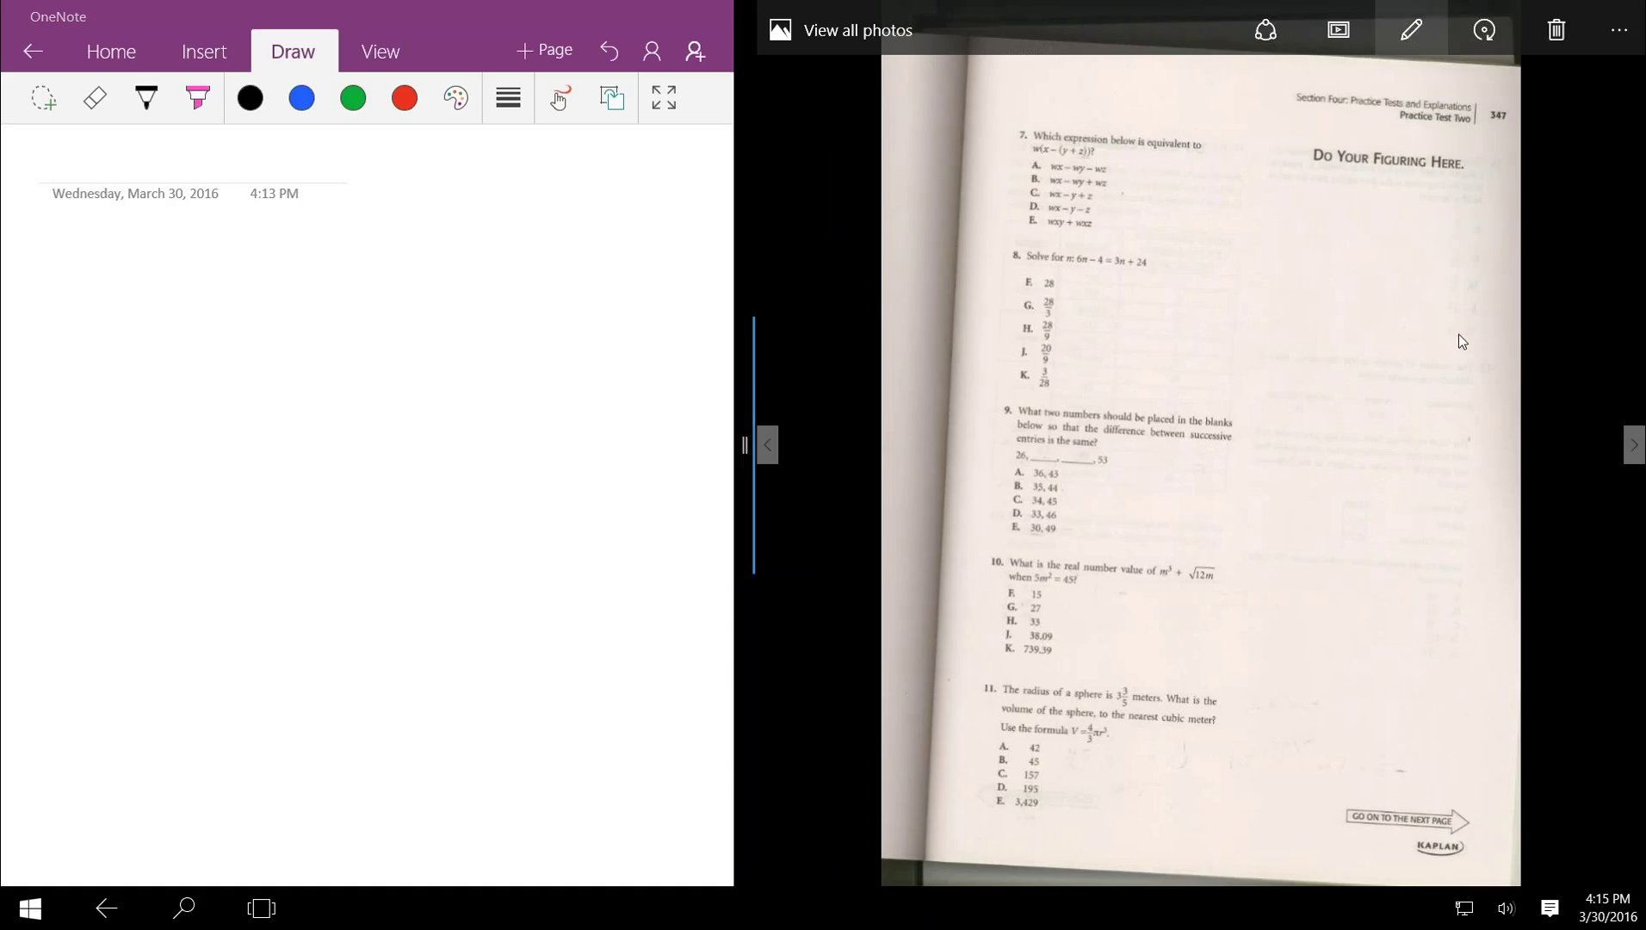
click(1412, 33)
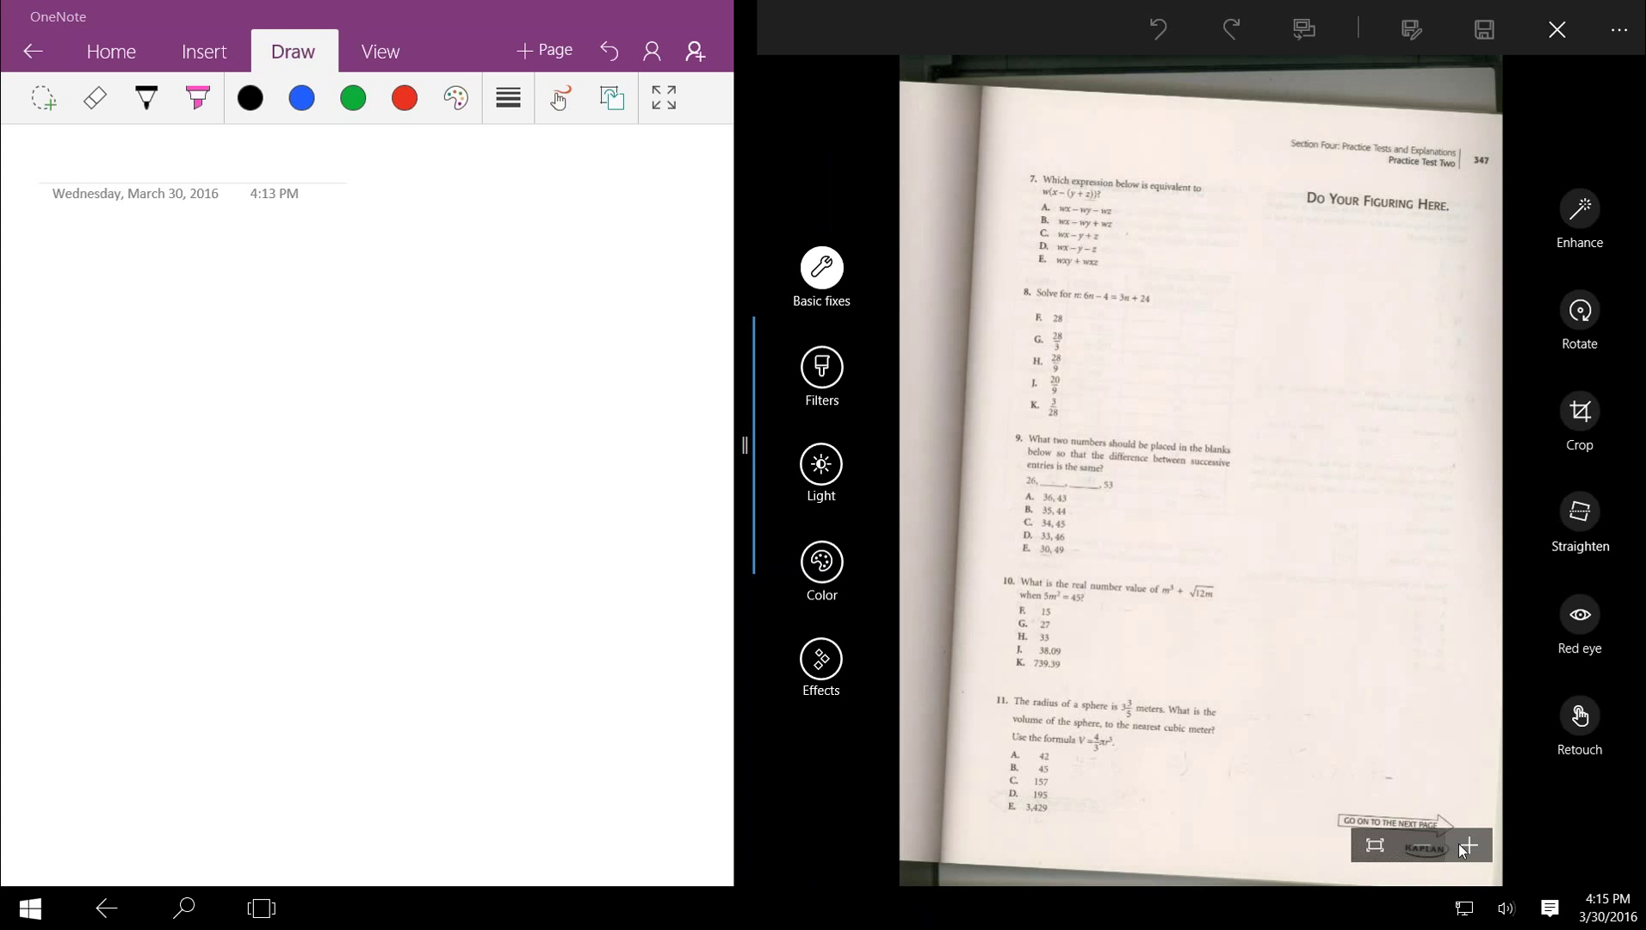
click(1469, 845)
click(1469, 845)
click(1470, 846)
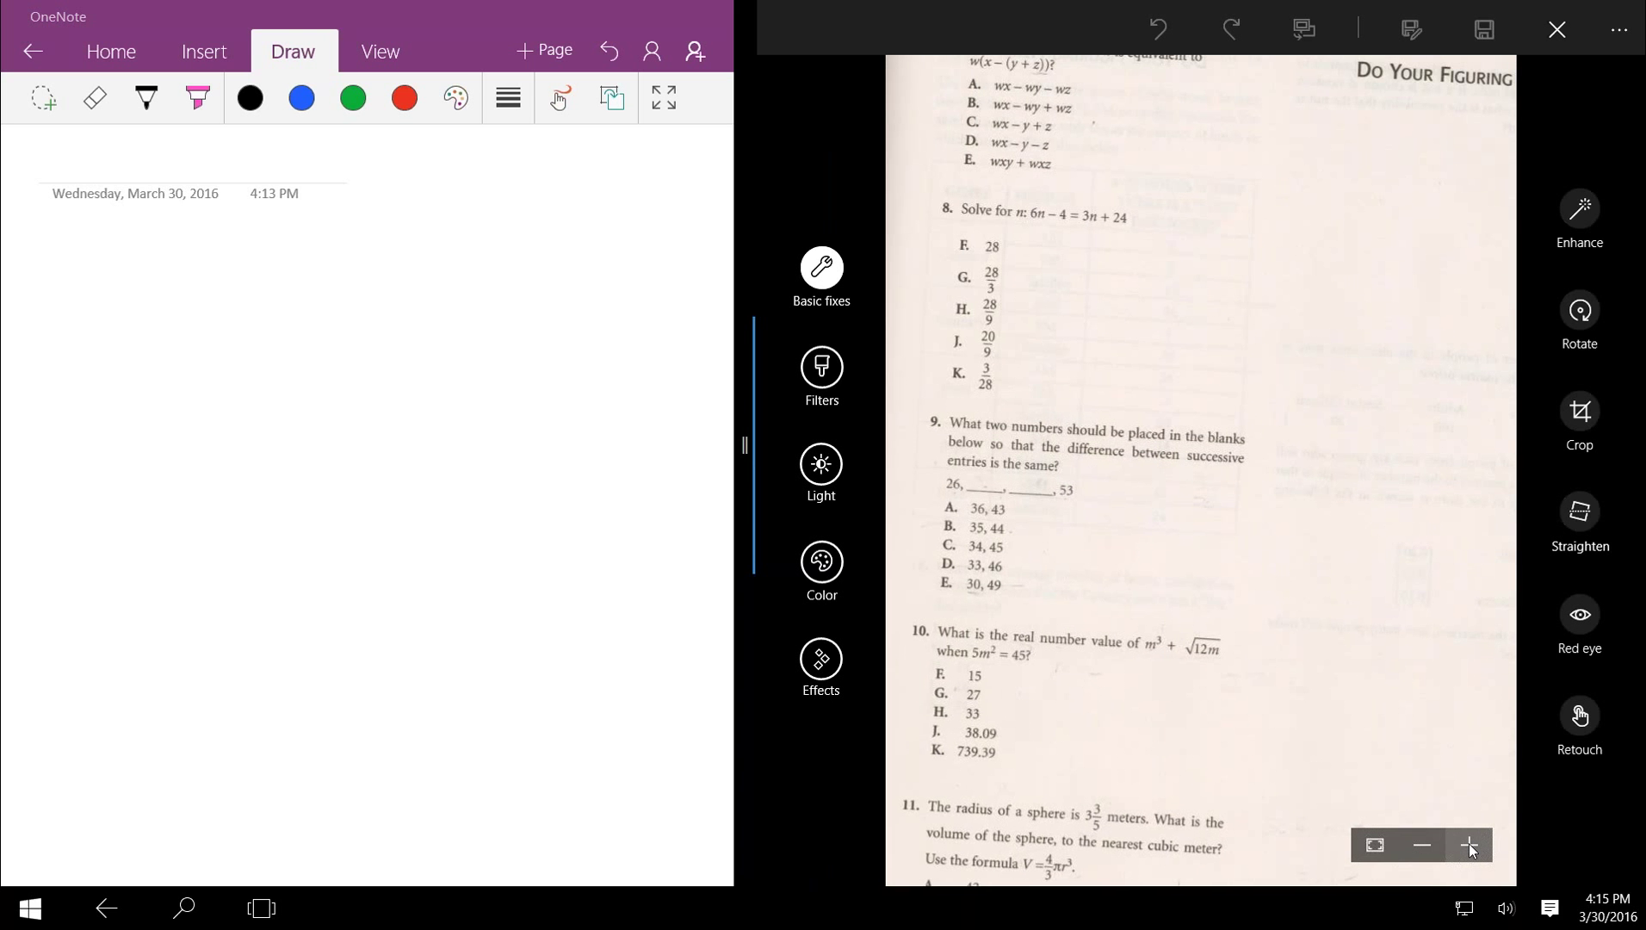
click(1469, 845)
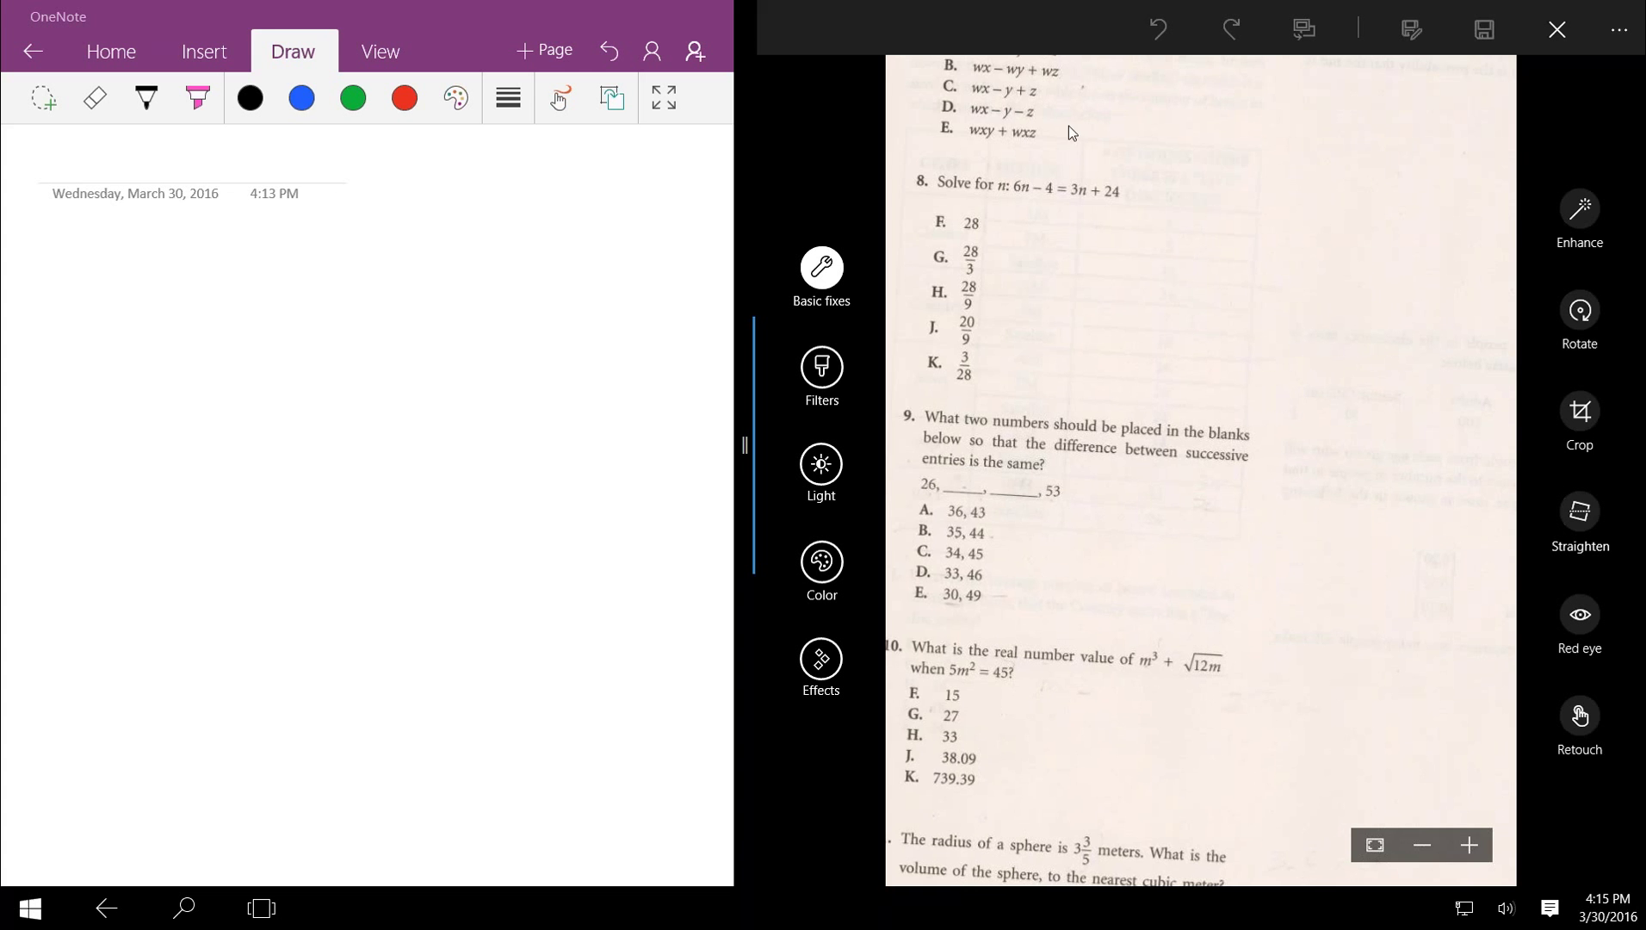
mouse_move(1090, 192)
mouse_down()
mouse_move(1116, 318)
mouse_move(1094, 280)
mouse_up()
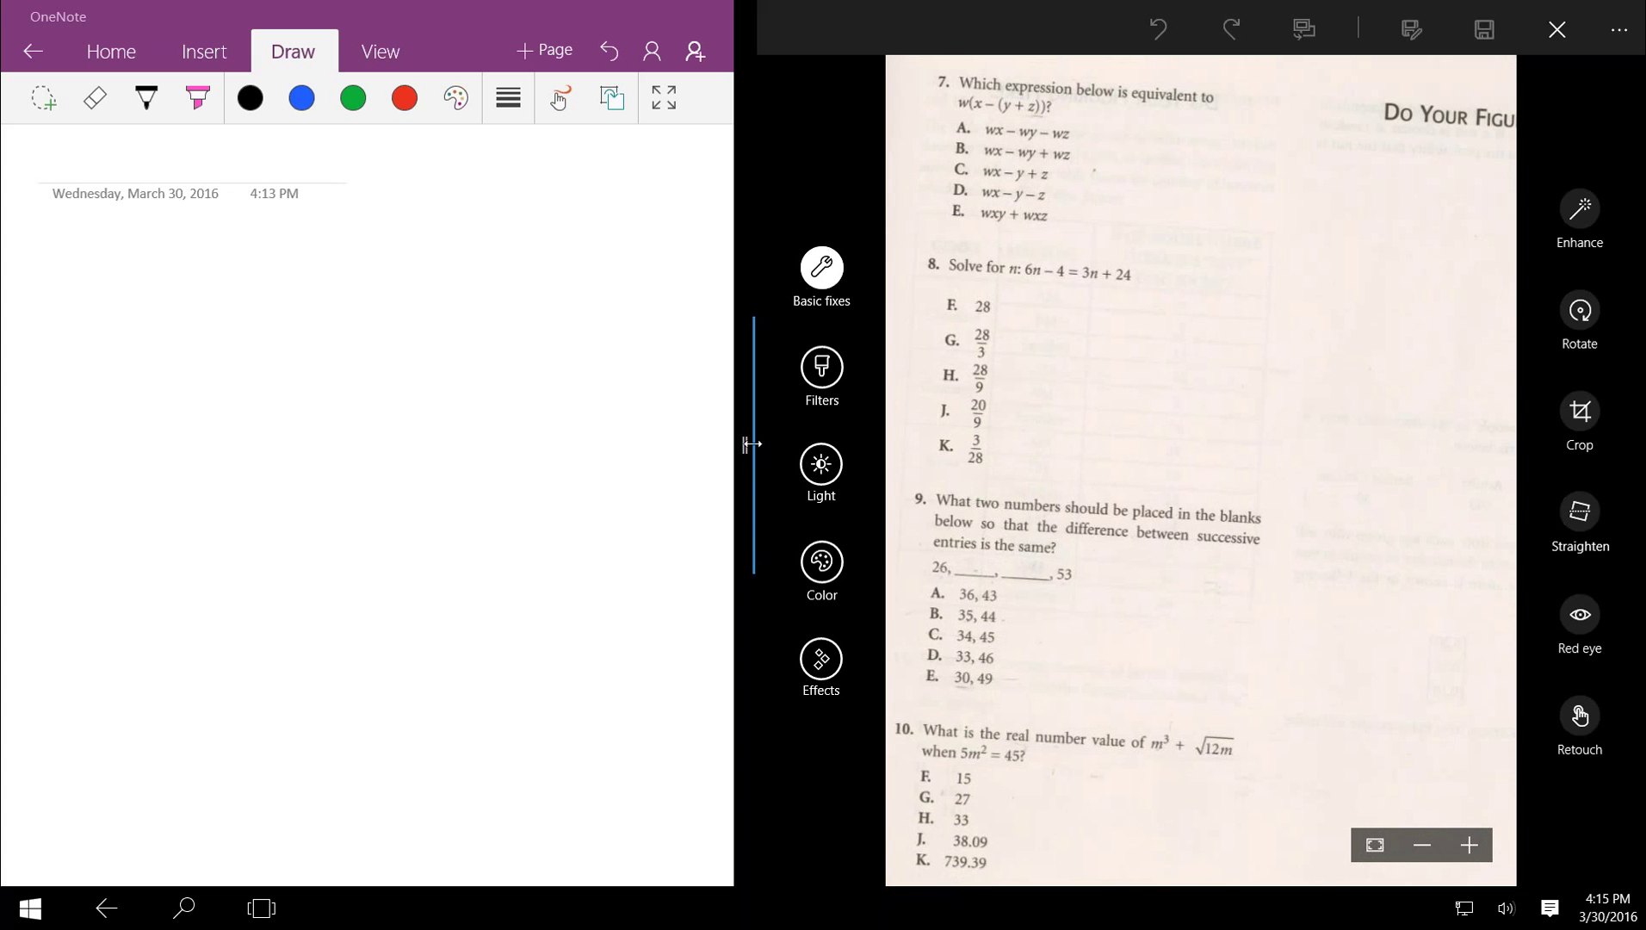
drag(752, 443, 695, 459)
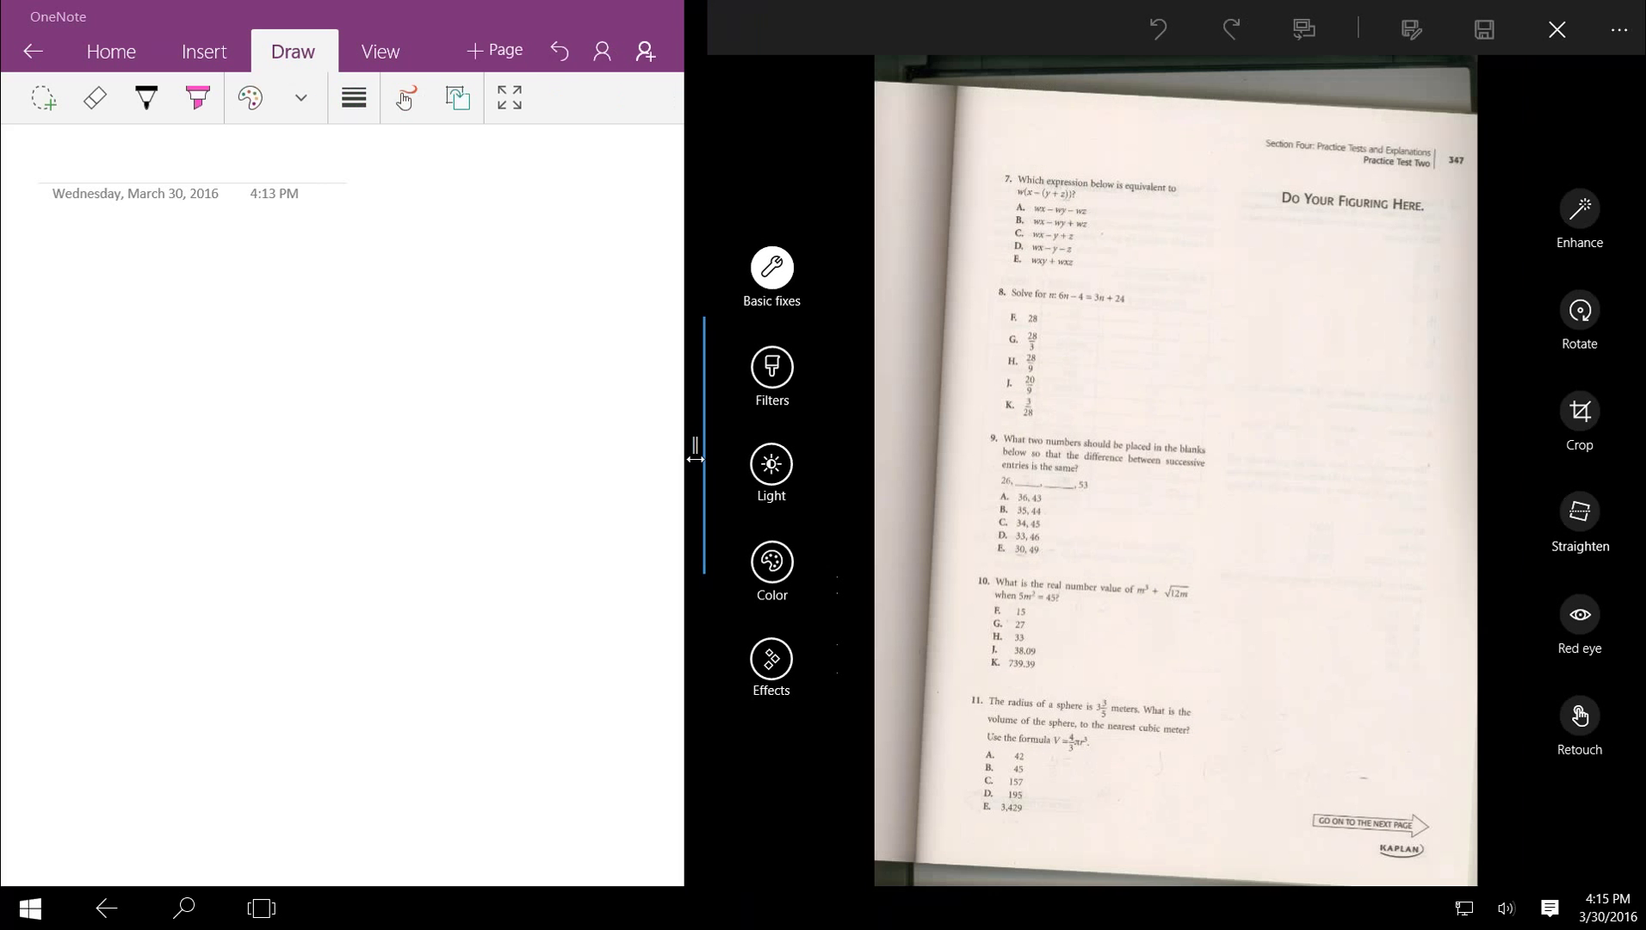
Step: Reset page 347 to actual size, zoom out four steps, and pan to show questions 7 to 9
mouse_move(1219, 484)
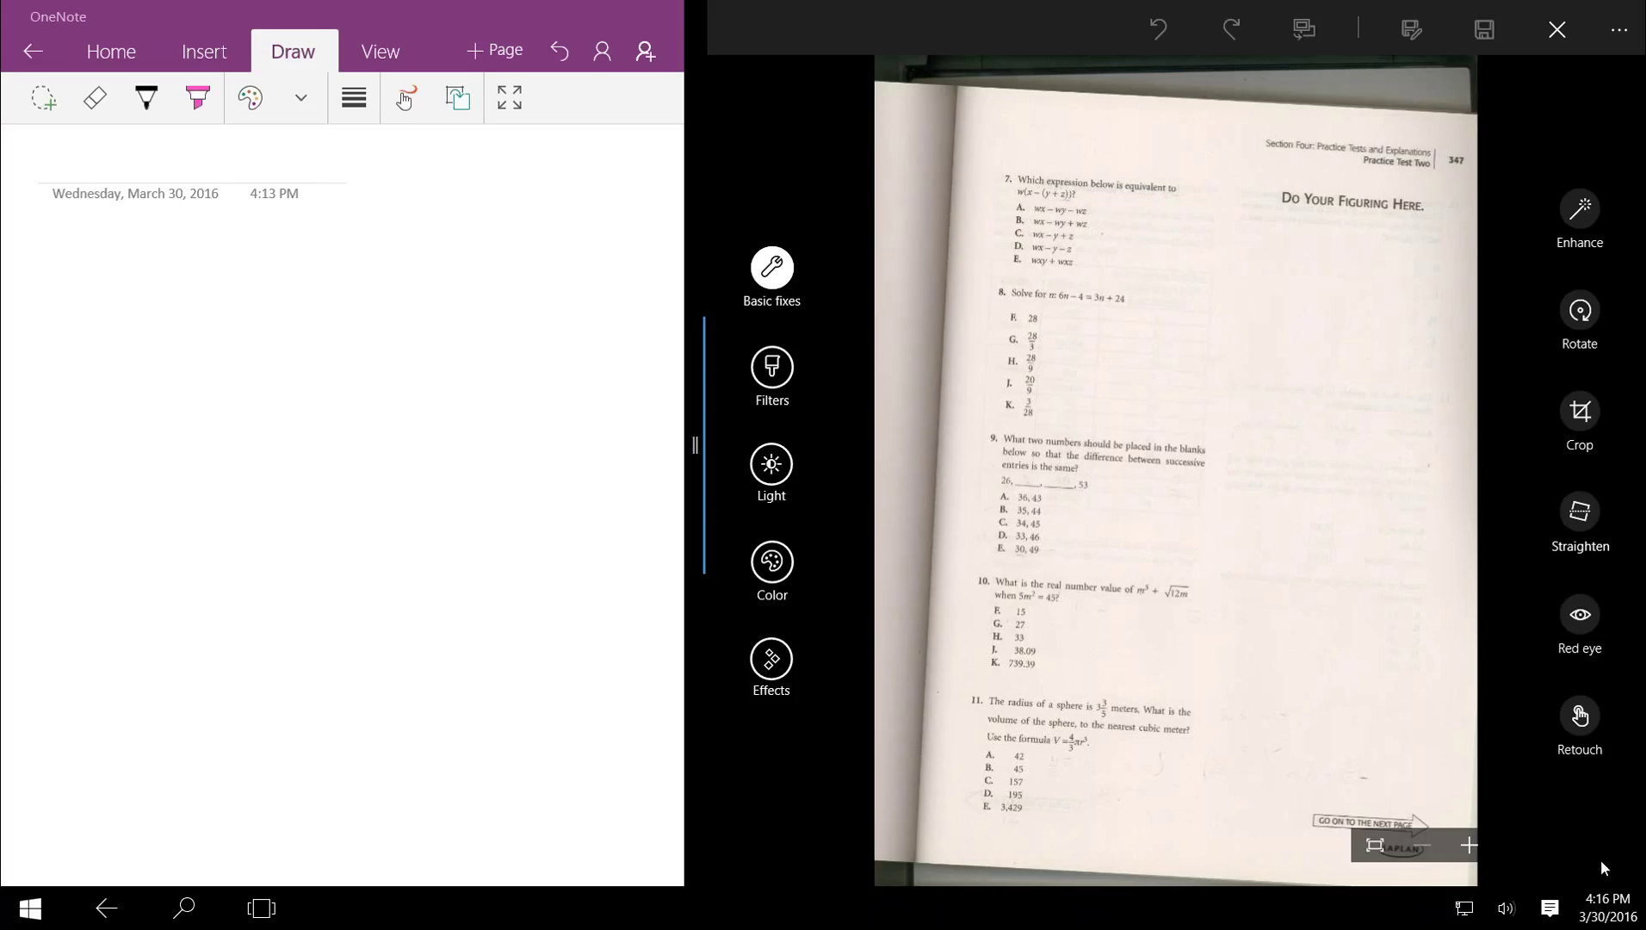
click(1378, 846)
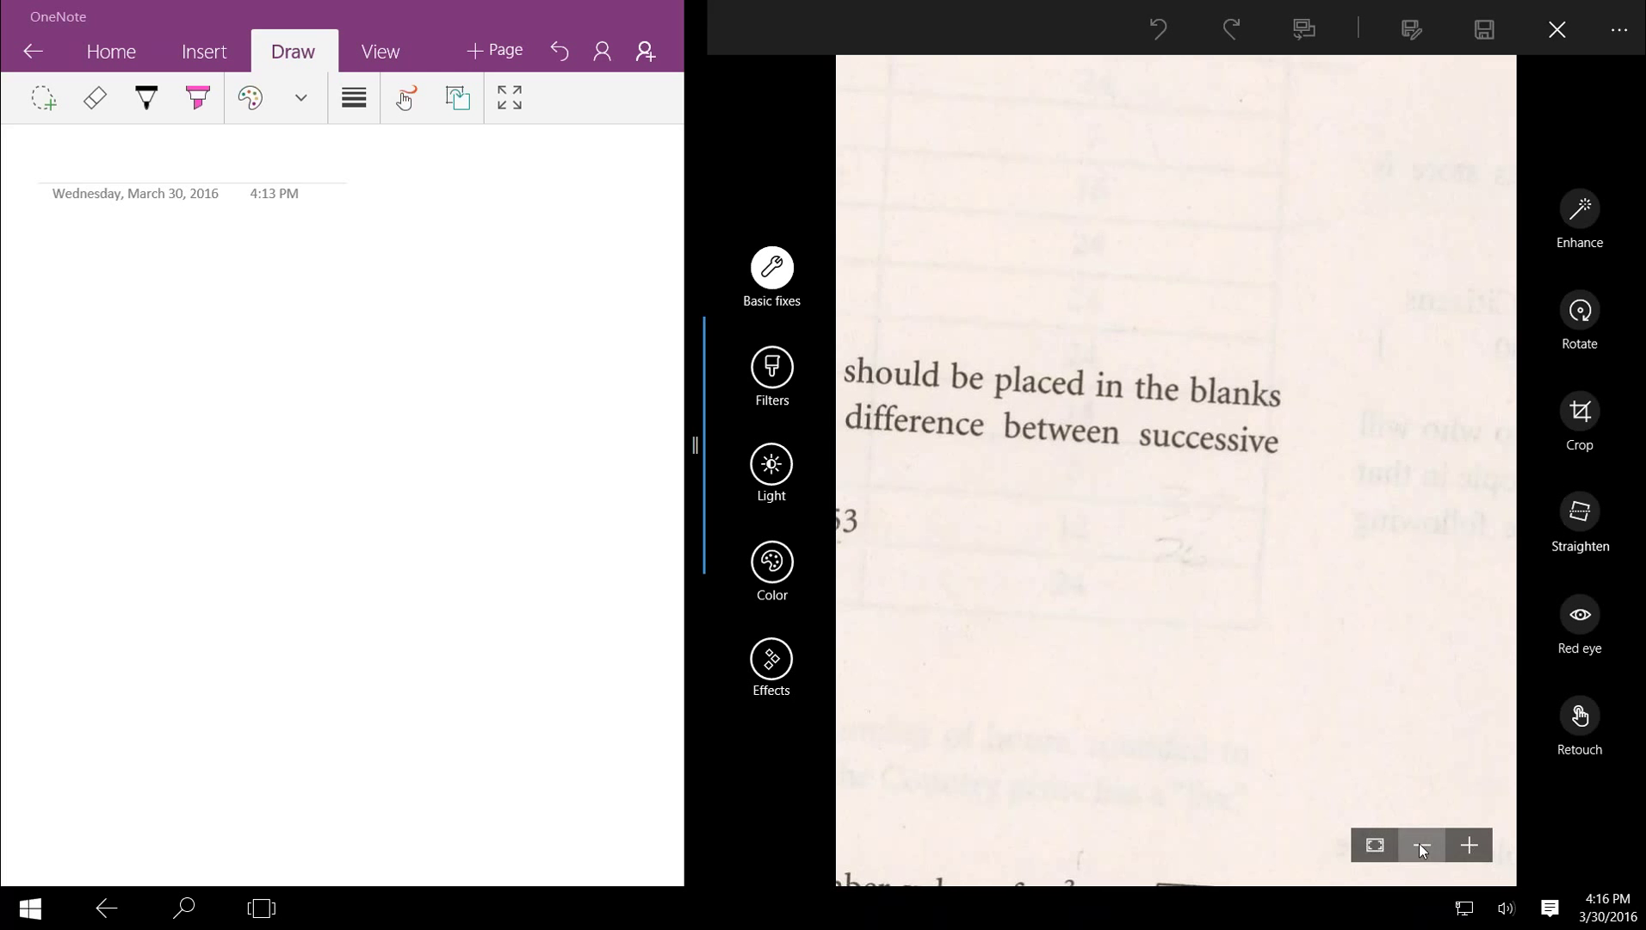
click(1420, 847)
click(1420, 847)
click(1420, 847)
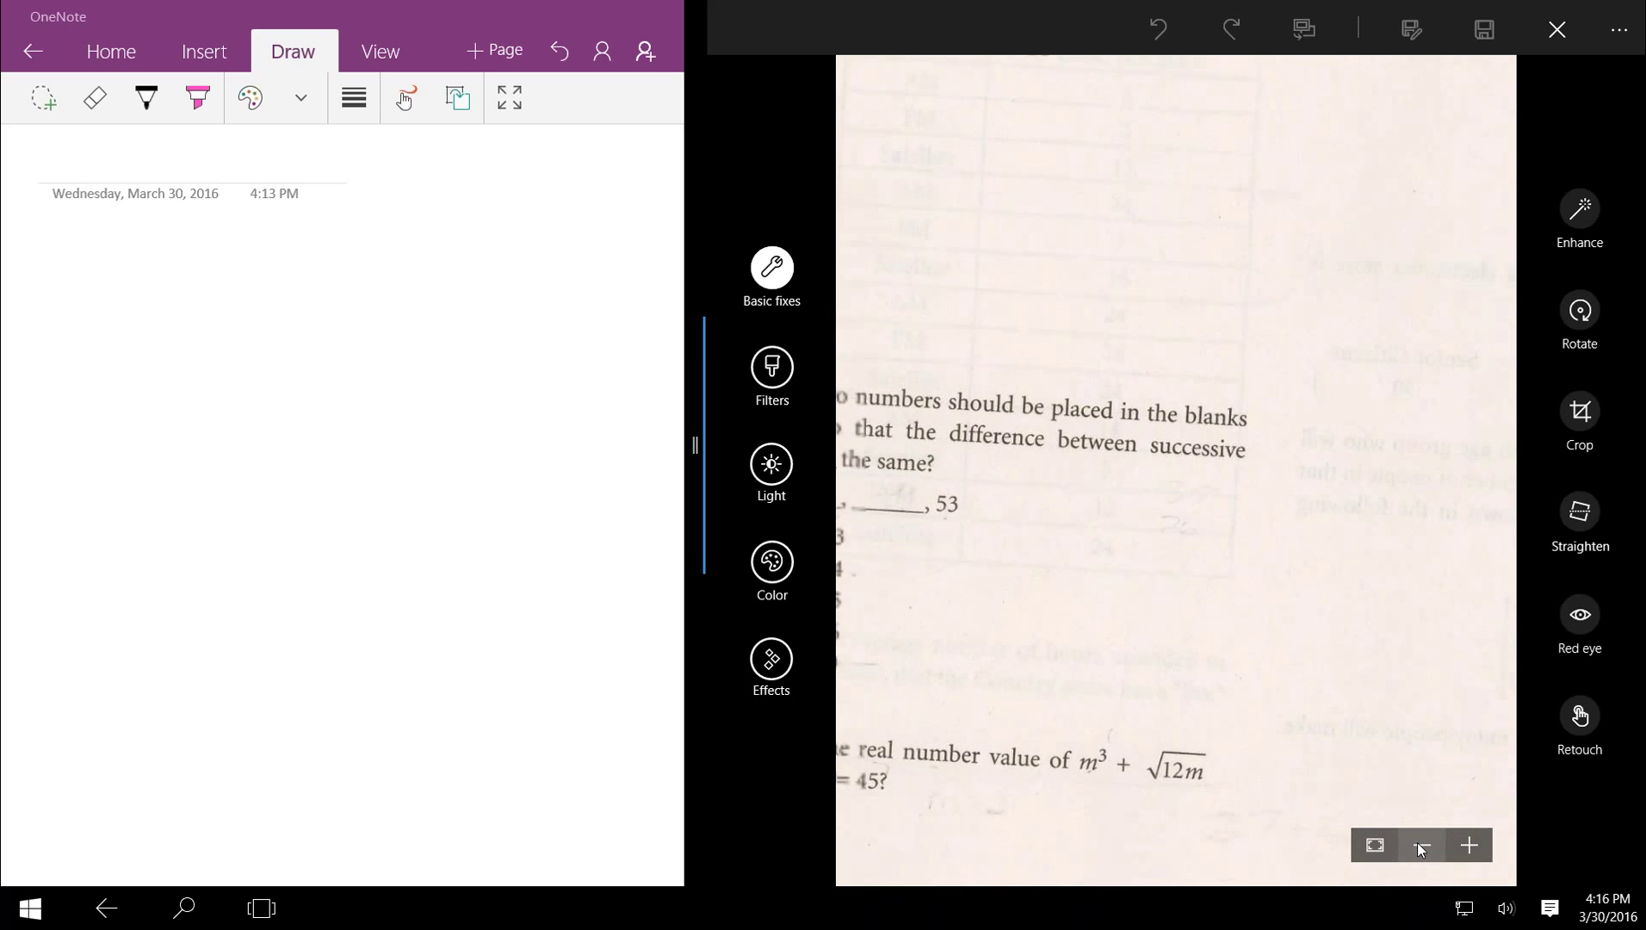
click(1420, 847)
drag(951, 134, 1258, 545)
drag(1153, 475, 1062, 426)
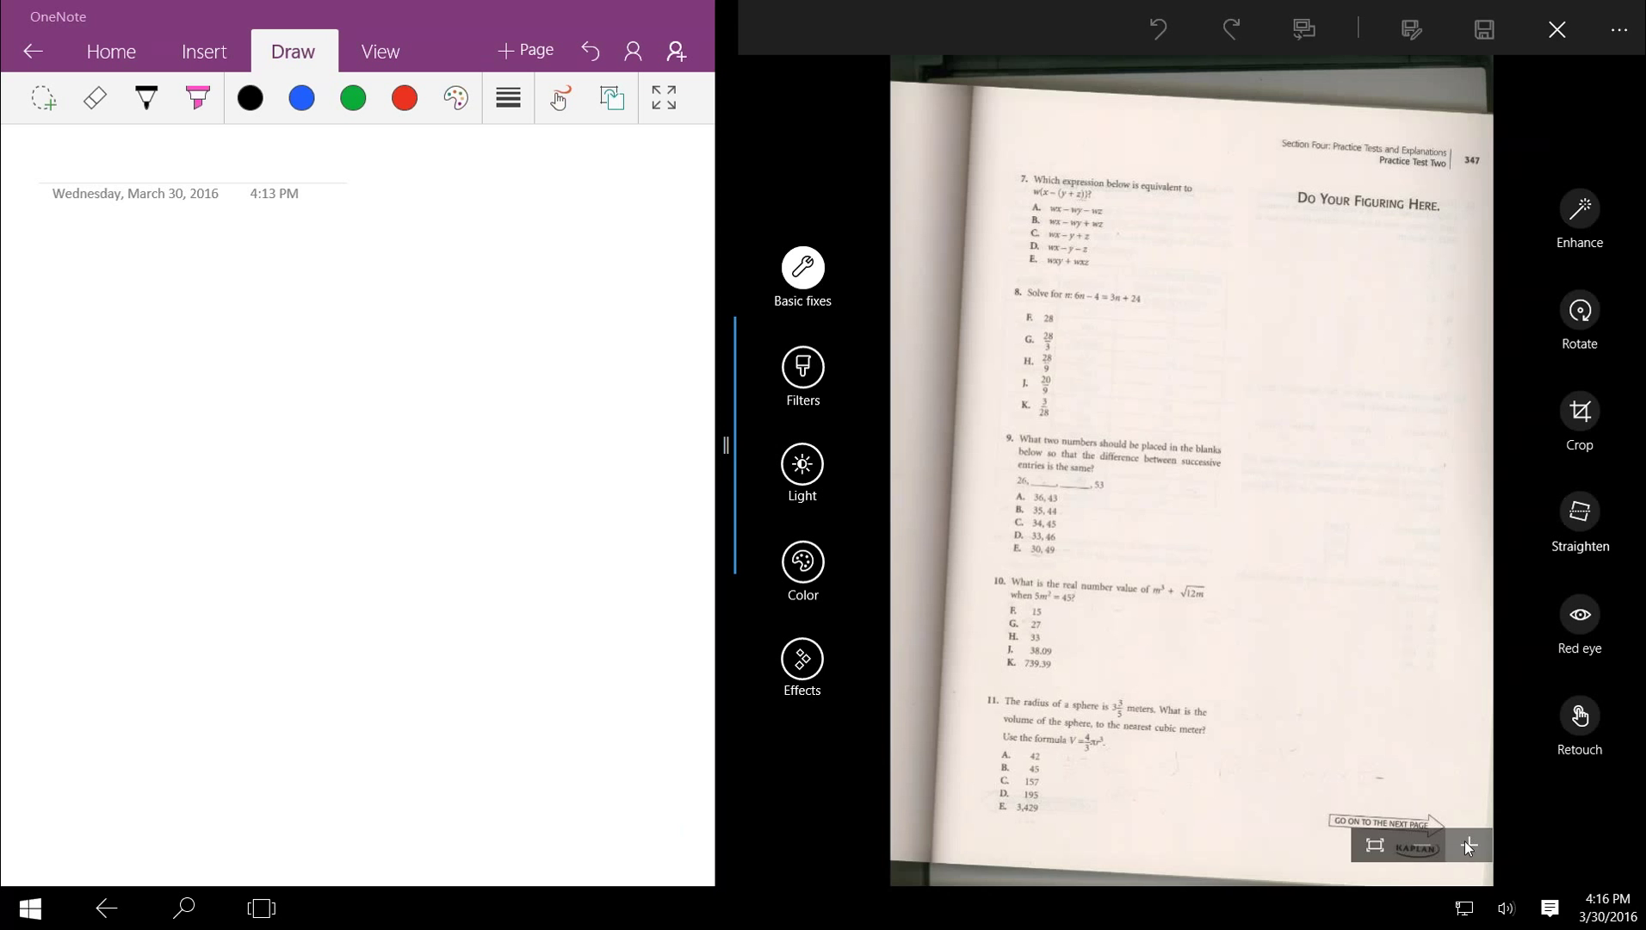
Step: Zoom and pan page 347 until questions 9 to 11 are readable, then select the black pen
click(1464, 841)
click(1464, 842)
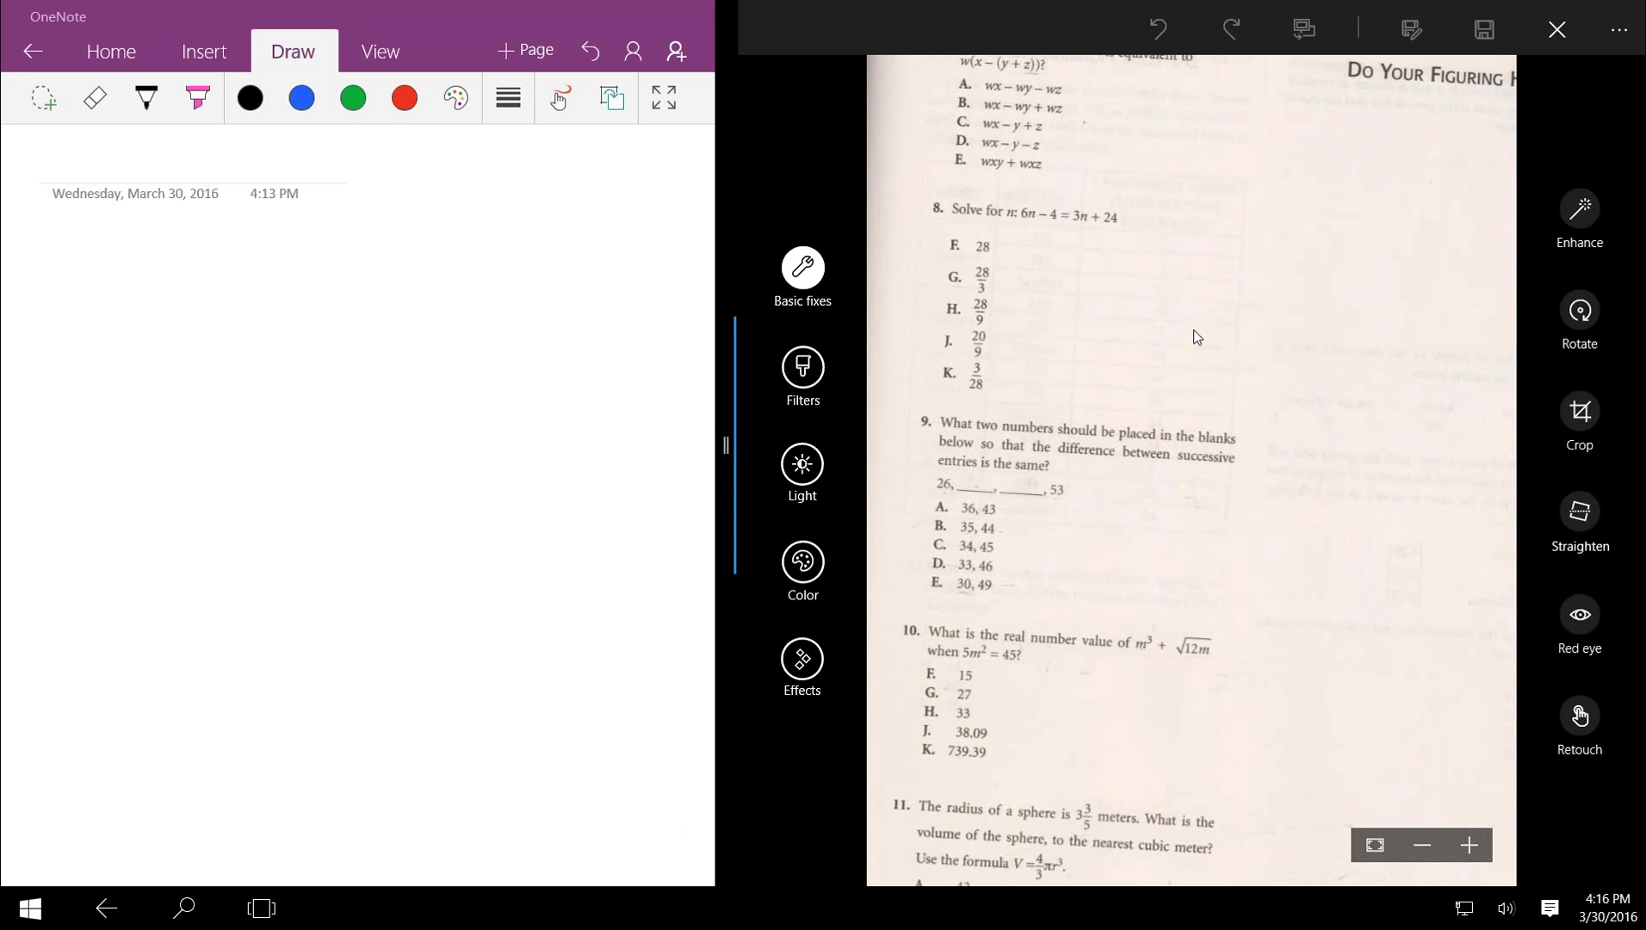
drag(1170, 161, 1136, 243)
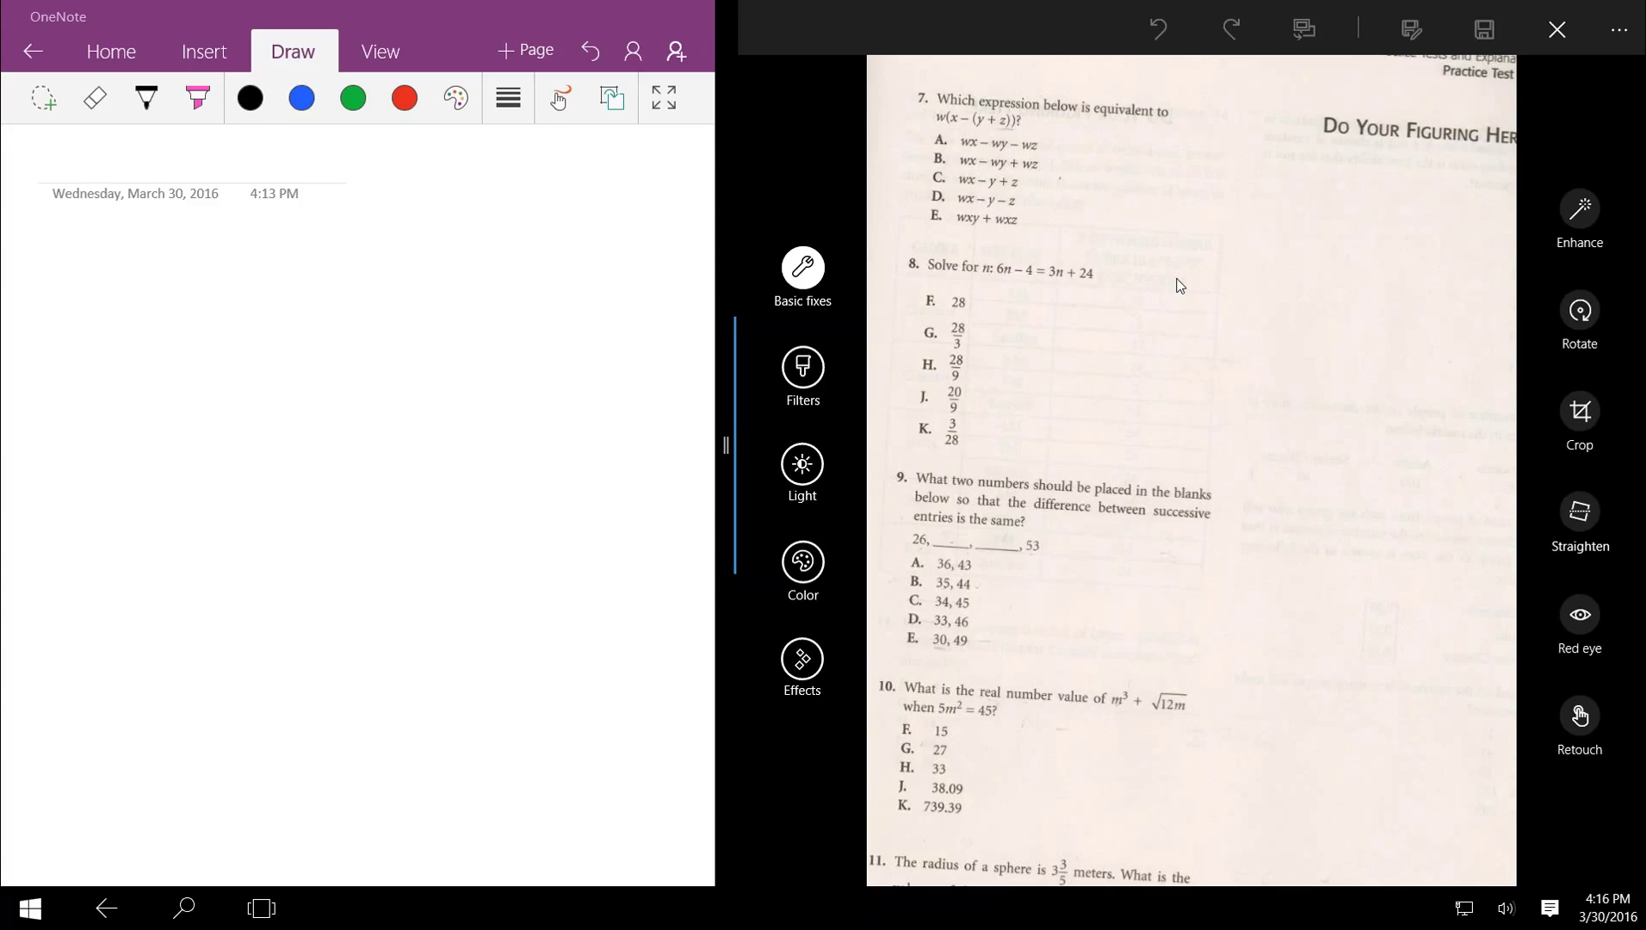
mouse_move(1125, 80)
scroll(1075, 597, down, 3)
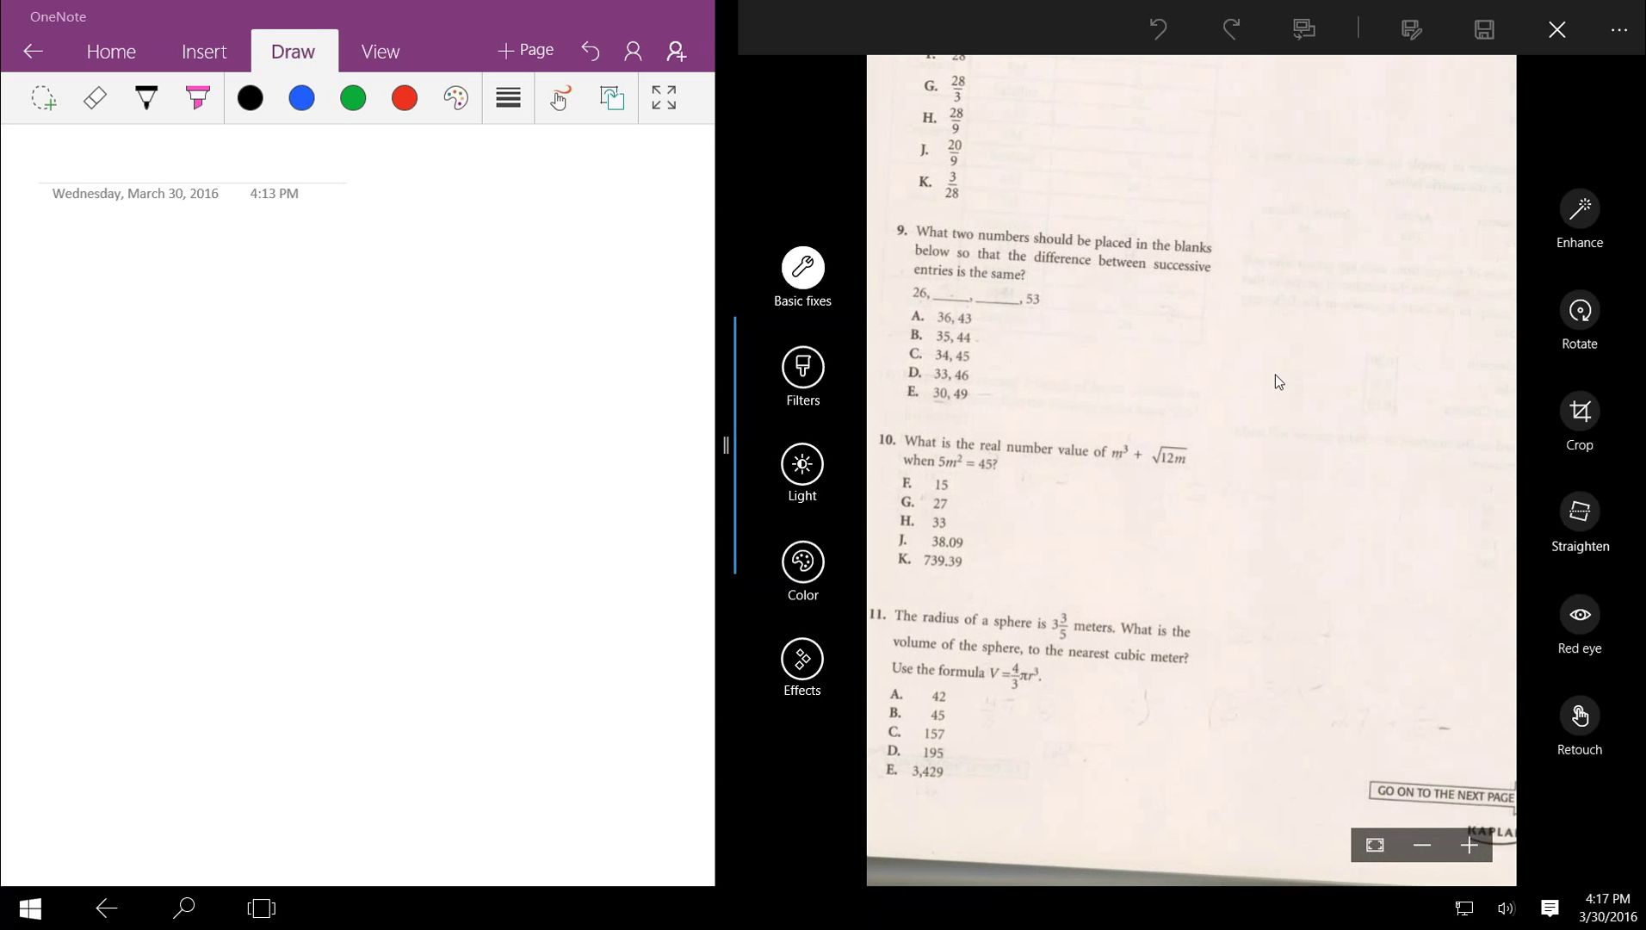
click(1480, 847)
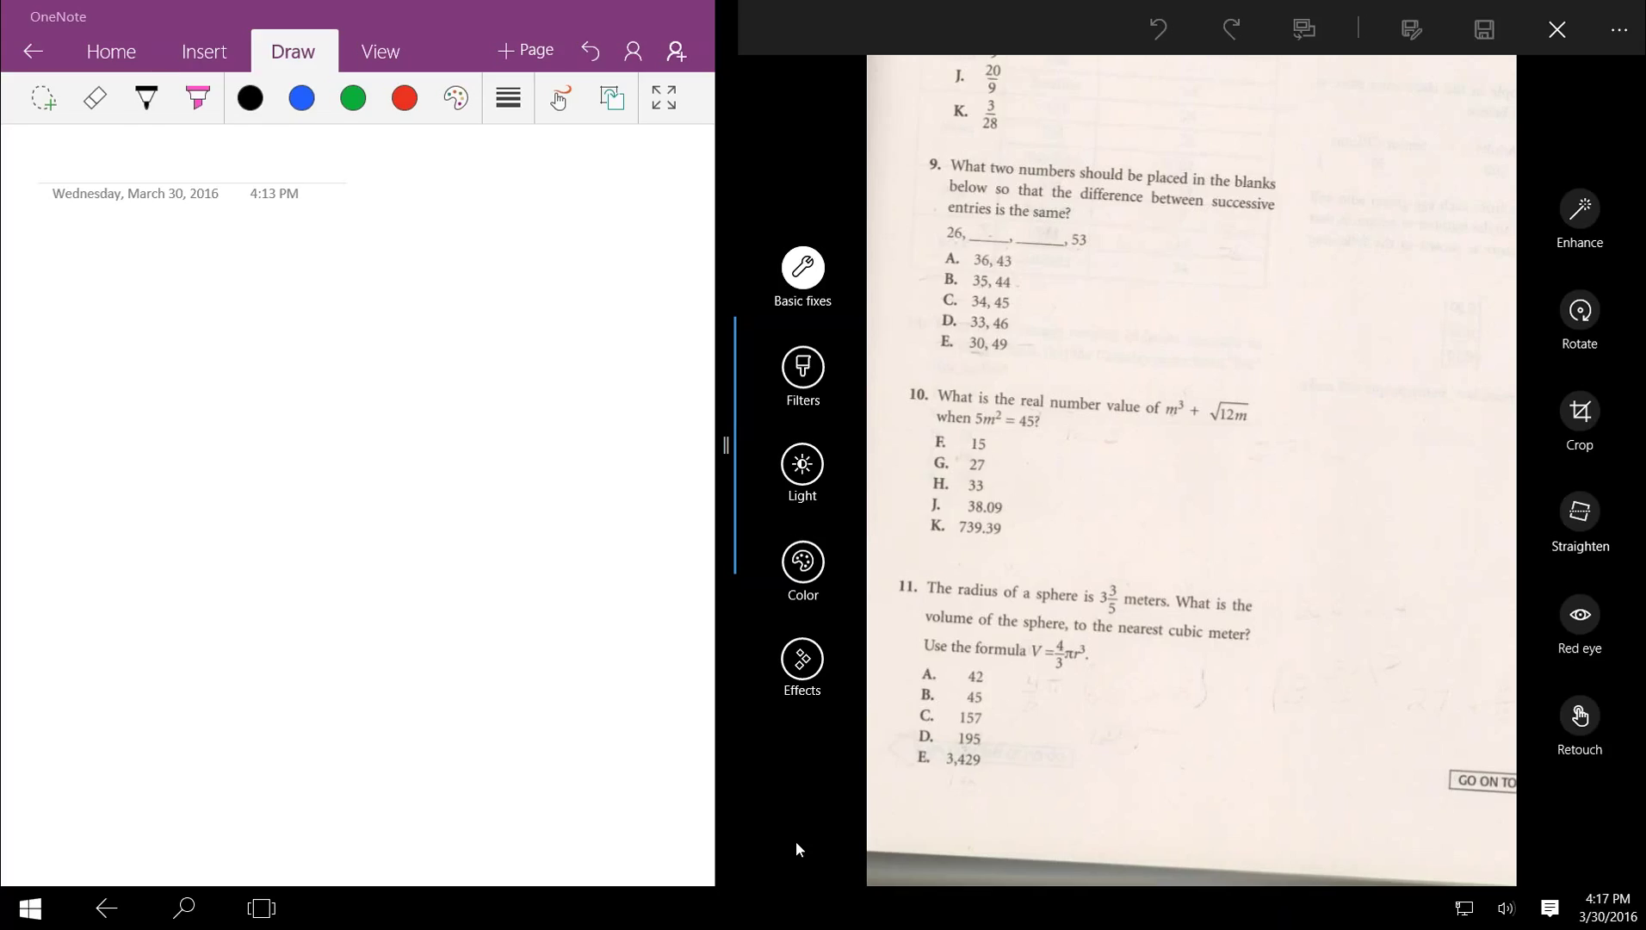
click(146, 97)
Step: Handwrite the question 9 sequence 26, 35, 44, 53, filling in the two blanks
mouse_move(63, 266)
mouse_down()
mouse_move(54, 334)
mouse_move(110, 327)
mouse_up()
mouse_move(139, 256)
mouse_down()
mouse_move(122, 320)
mouse_move(143, 377)
mouse_move(221, 335)
mouse_move(297, 330)
mouse_move(303, 378)
mouse_move(450, 333)
mouse_move(470, 368)
mouse_up()
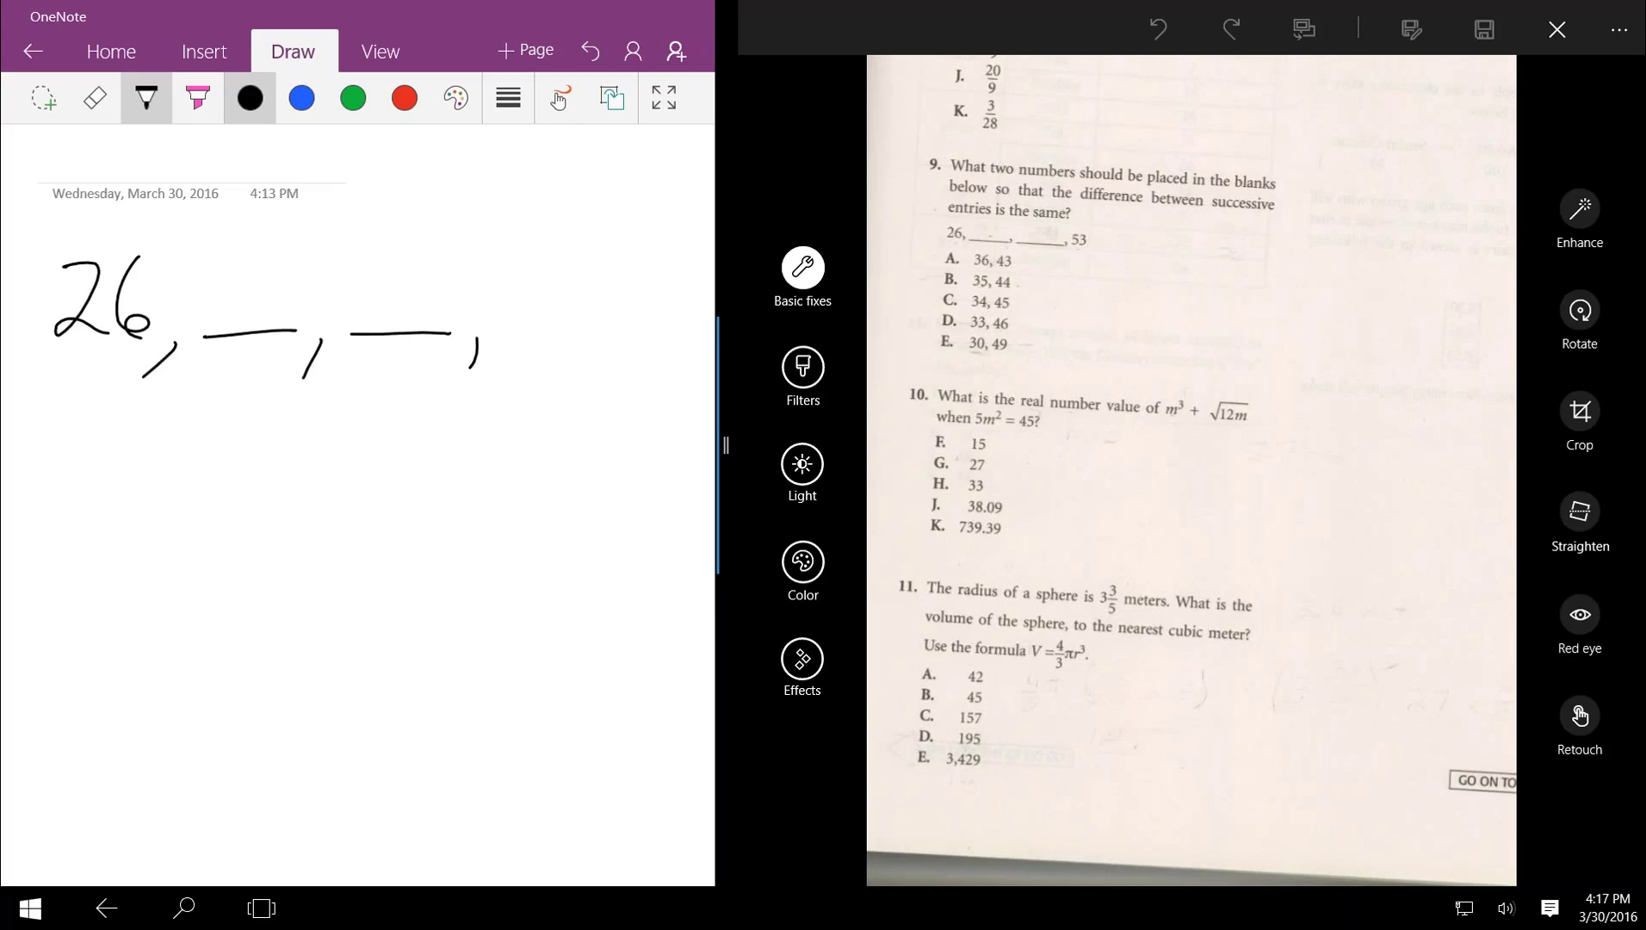
mouse_move(522, 269)
mouse_down()
mouse_move(564, 297)
mouse_move(508, 334)
mouse_move(553, 265)
mouse_move(635, 268)
mouse_move(575, 327)
mouse_up()
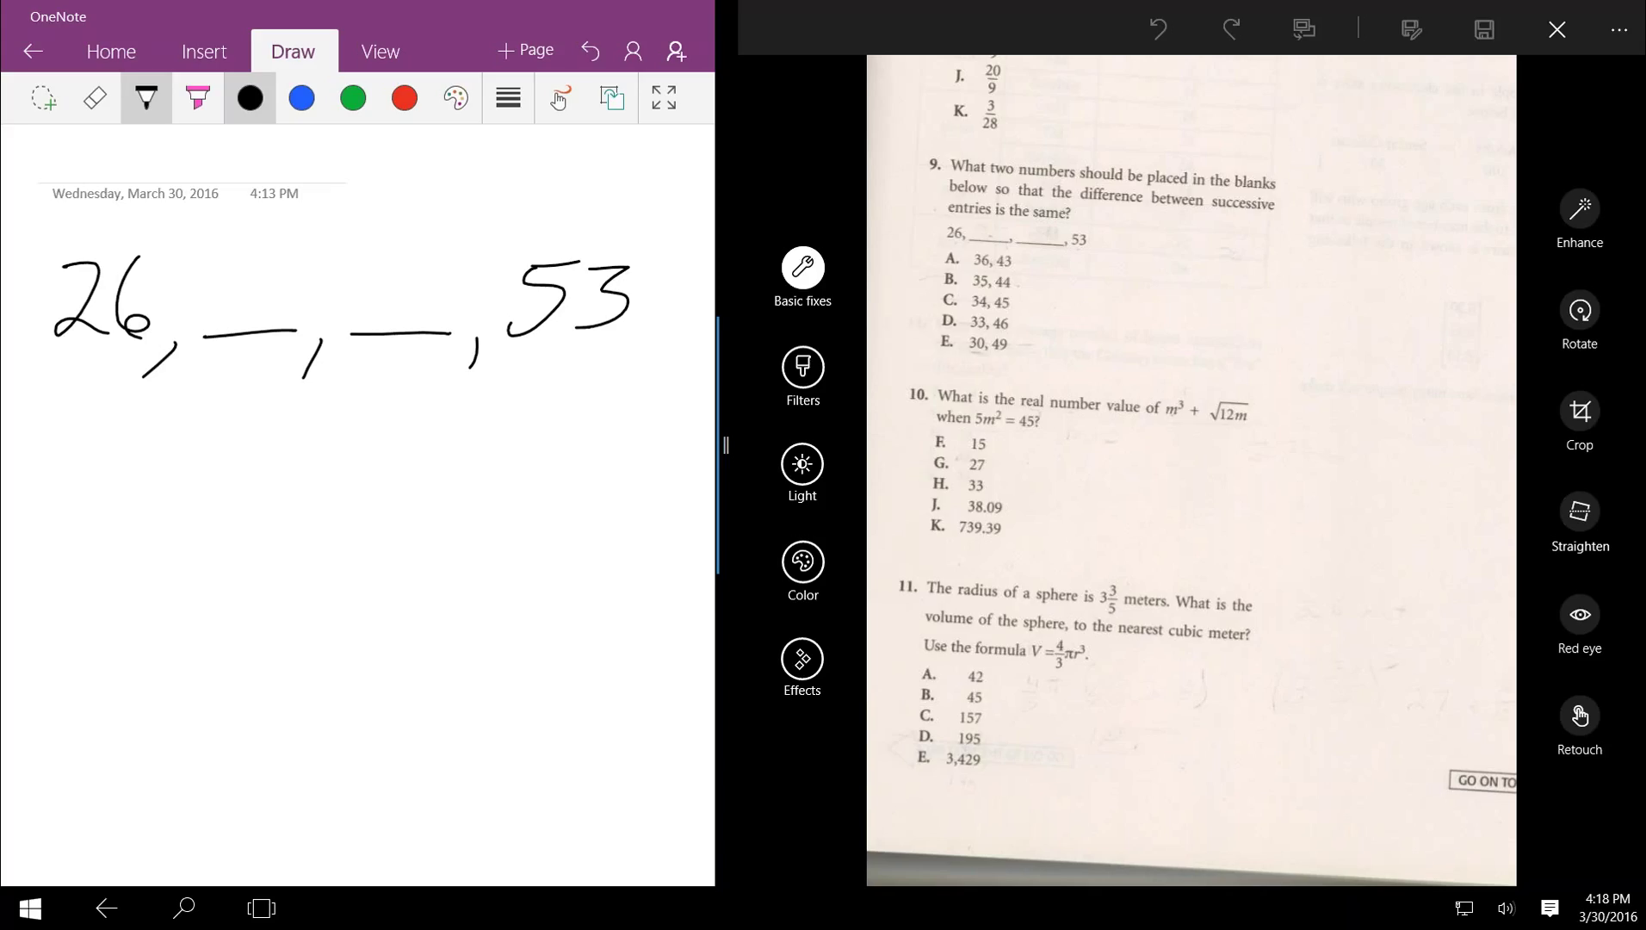
mouse_move(201, 260)
mouse_down()
mouse_move(207, 305)
mouse_move(248, 305)
mouse_move(292, 254)
mouse_move(374, 267)
mouse_move(396, 286)
mouse_move(388, 316)
mouse_up()
mouse_move(426, 258)
mouse_down()
mouse_move(449, 283)
mouse_move(443, 324)
mouse_up()
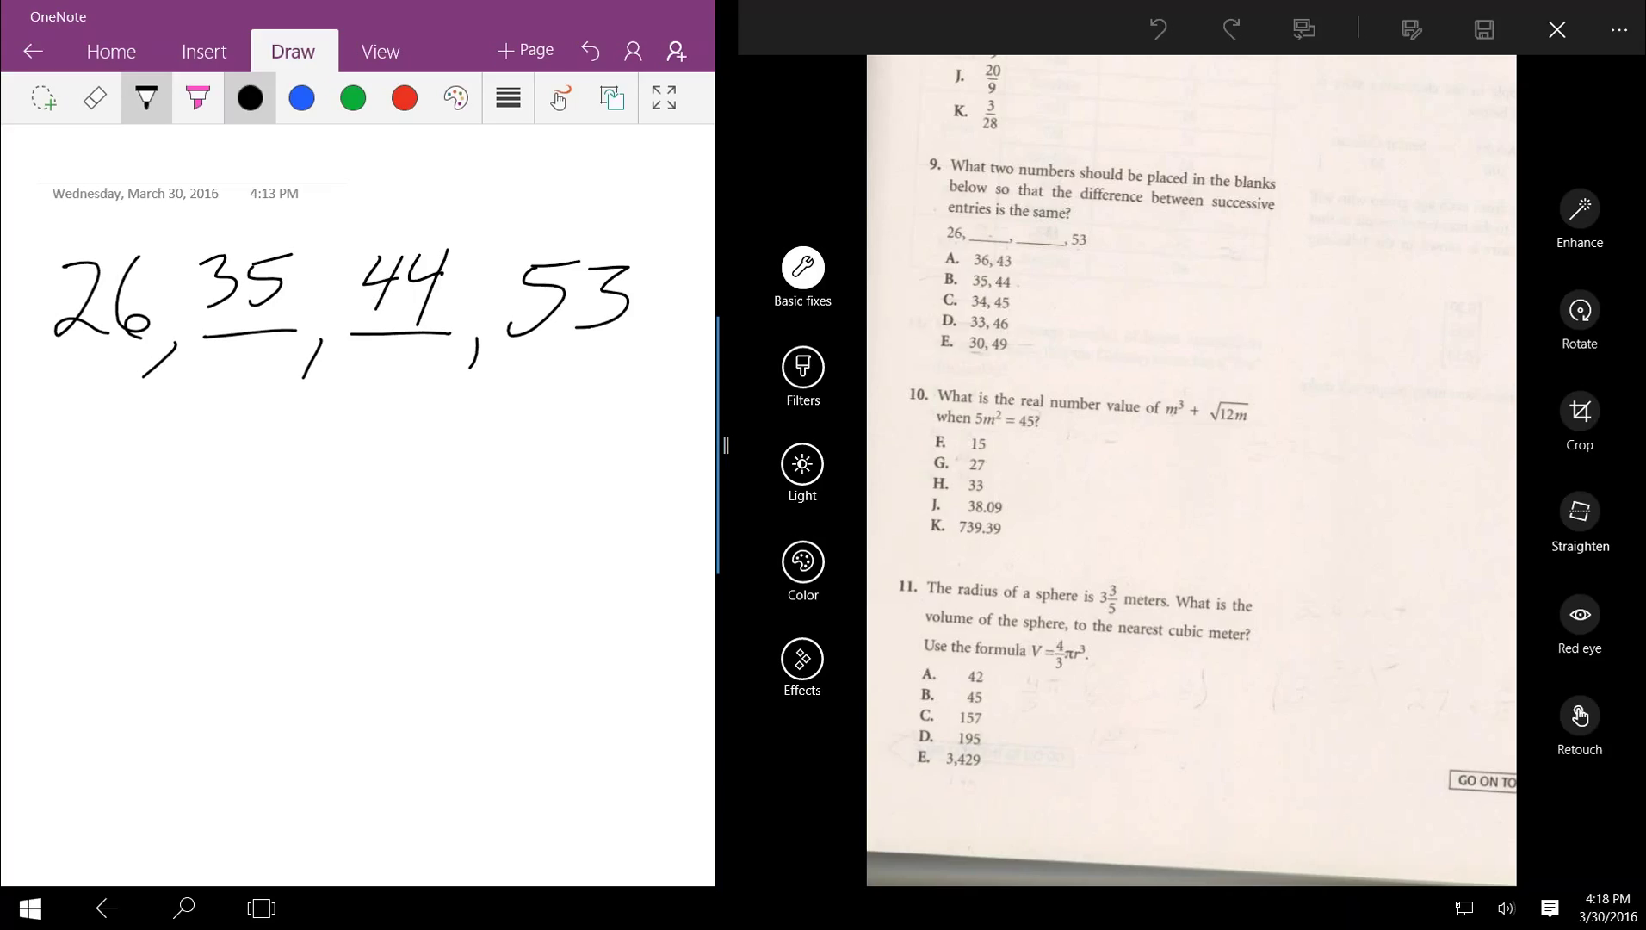
Step: Zoom the test page in slightly, scroll down, and add a new blank OneNote page
click(1469, 847)
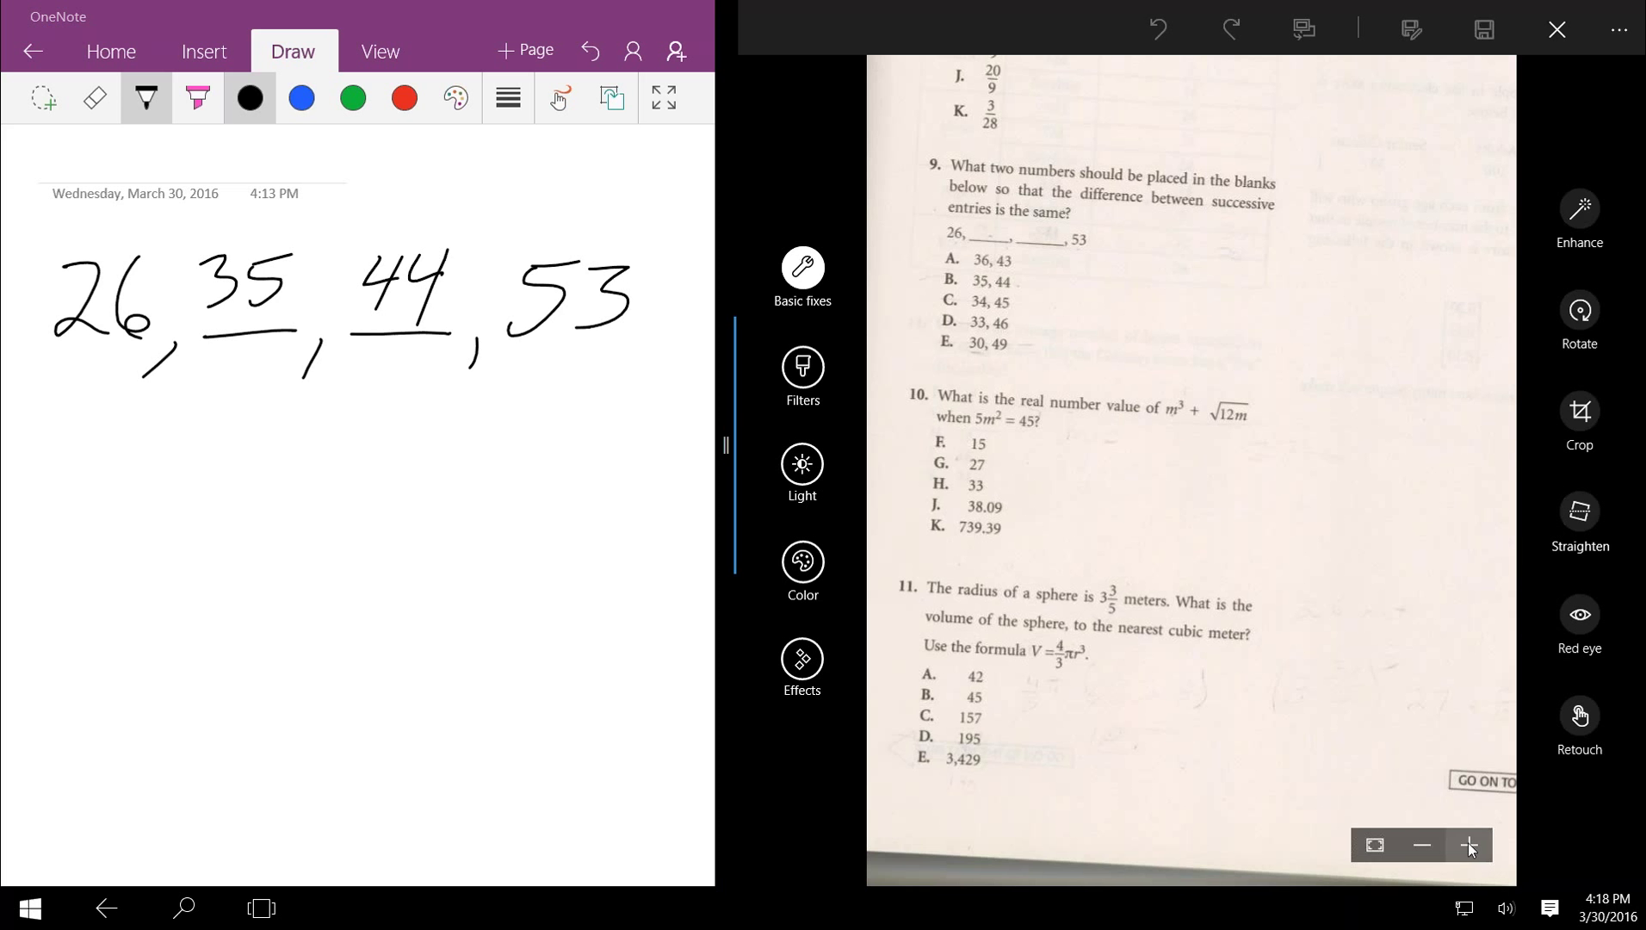
click(1470, 846)
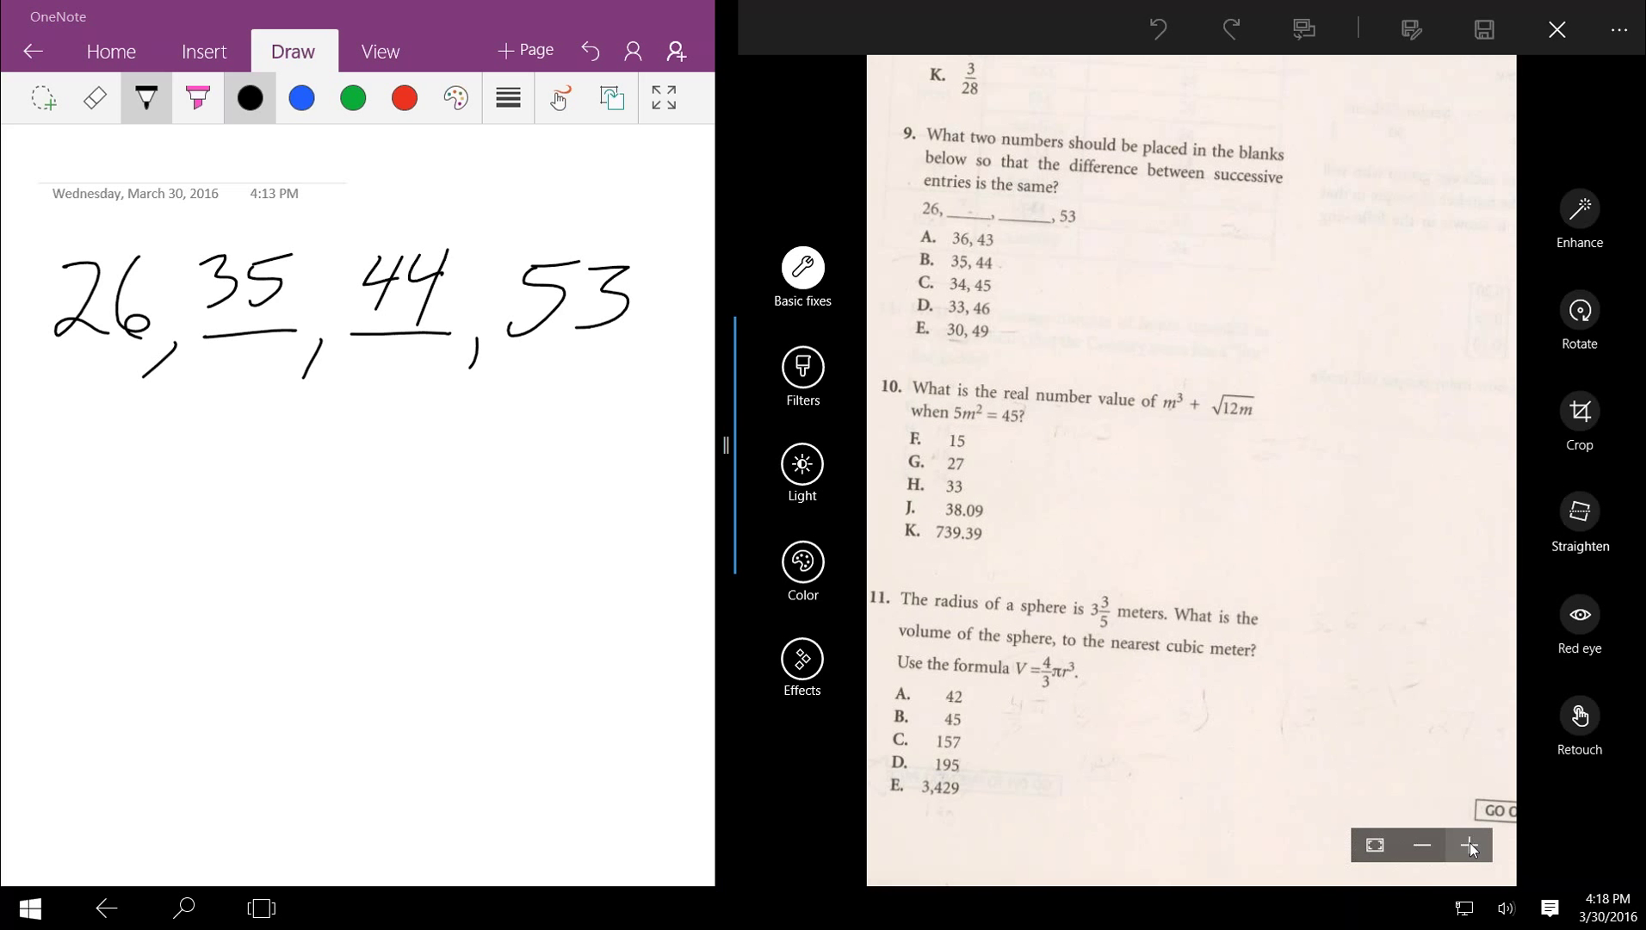
scroll(1333, 596, down, 1)
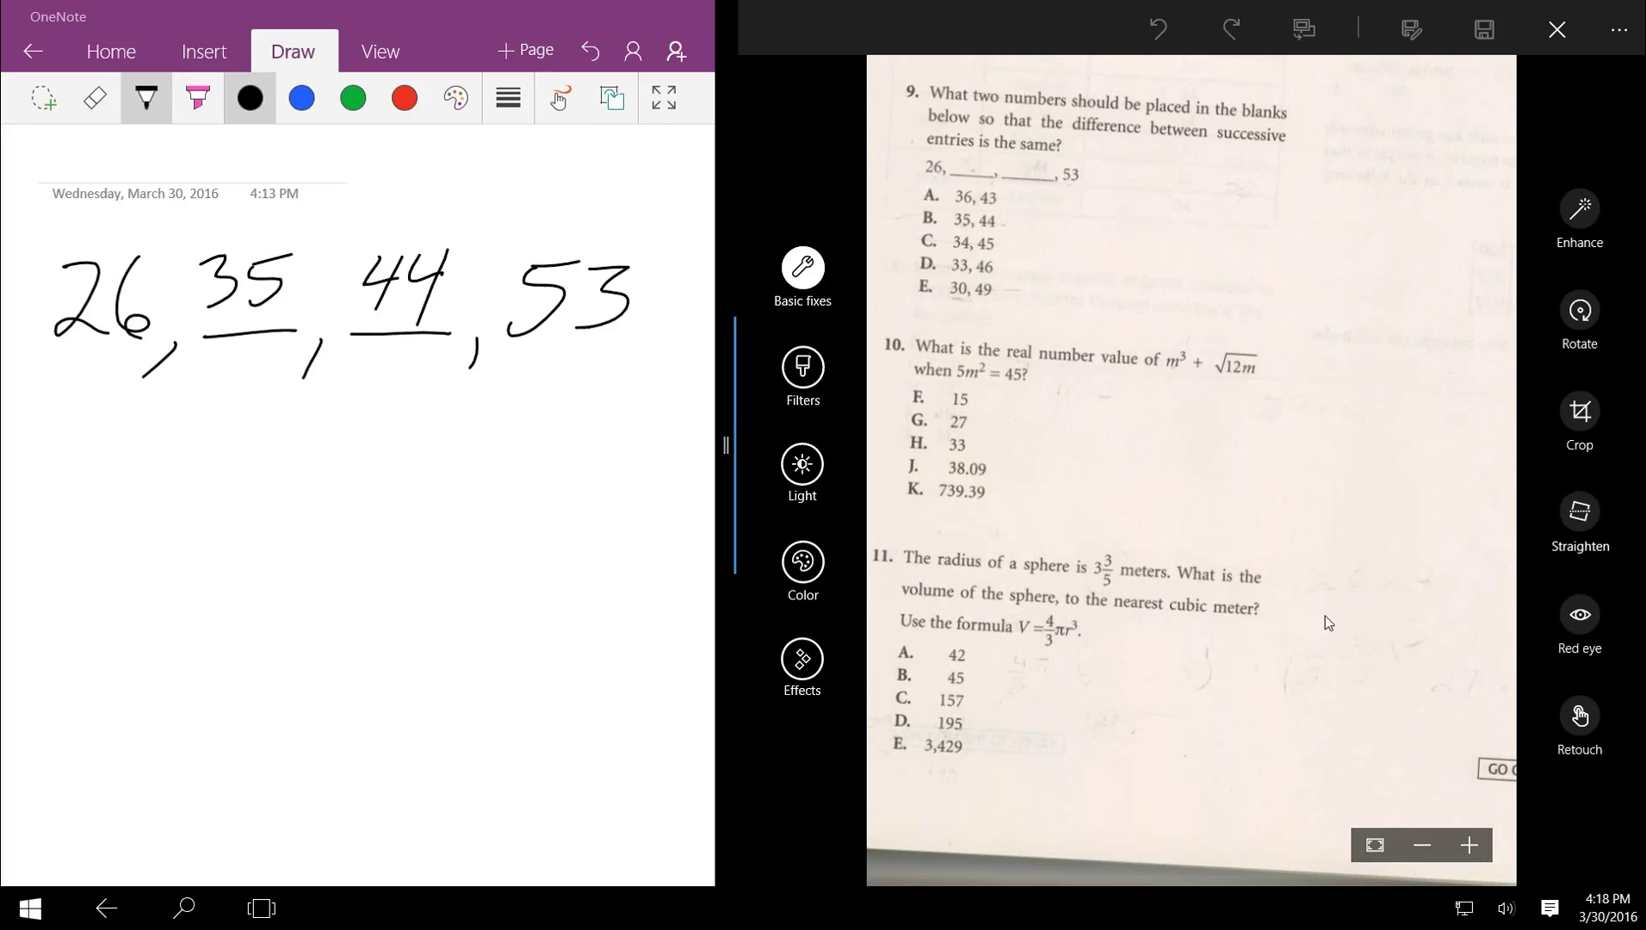
click(525, 52)
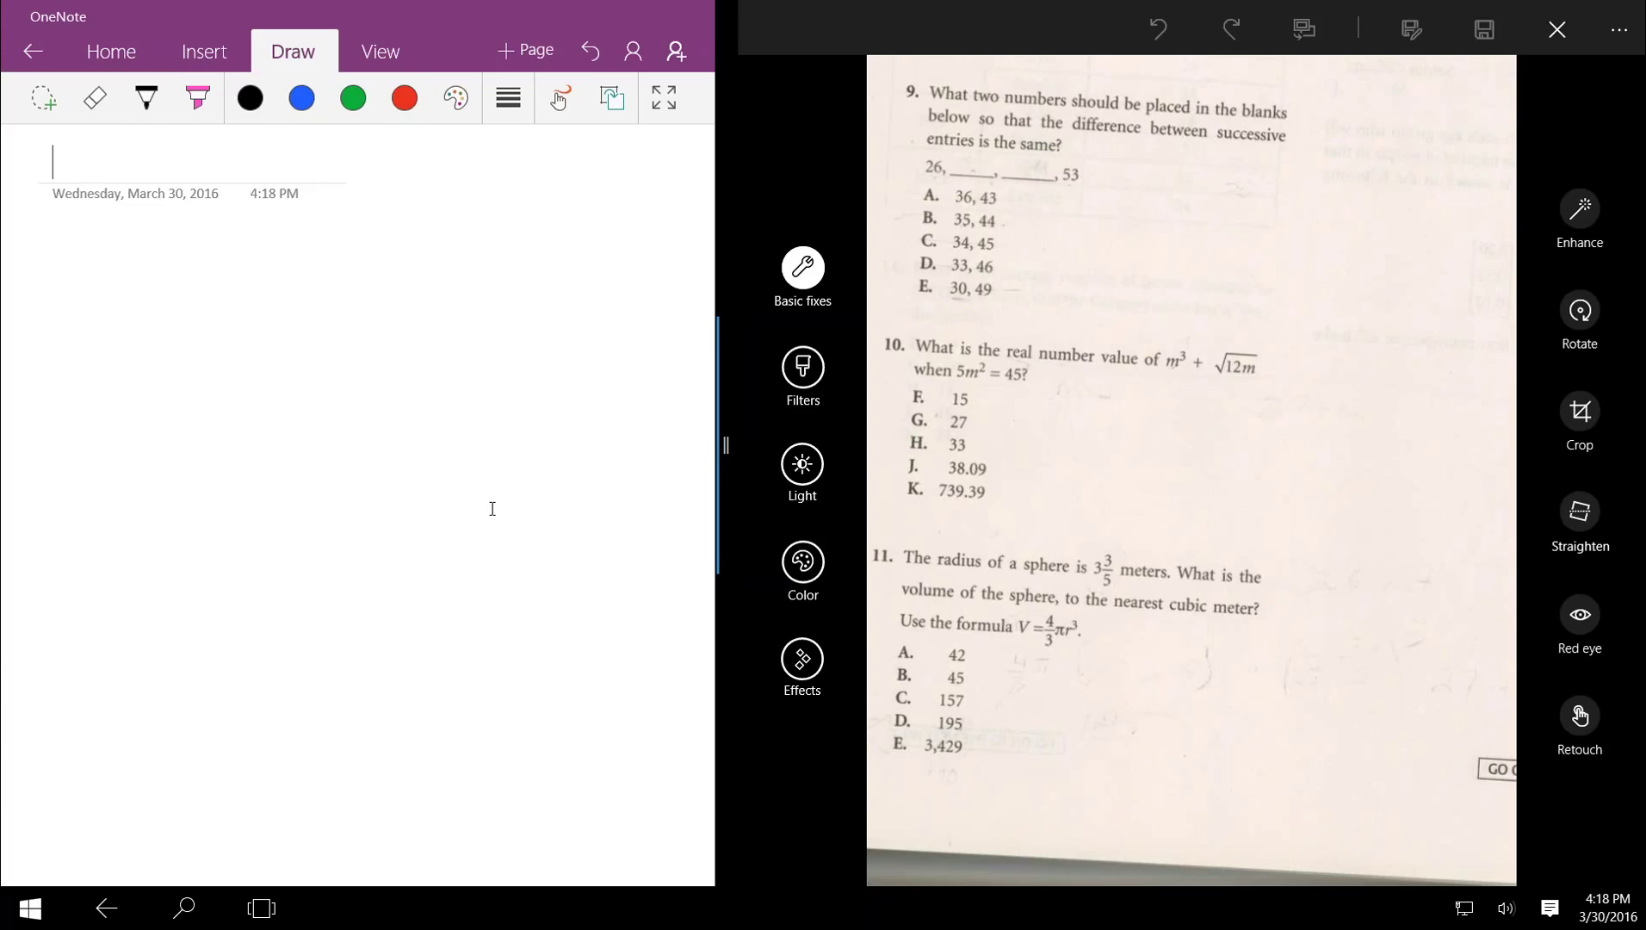
Step: With the black pen, handwrite 5m² = 45 for question 10
click(146, 97)
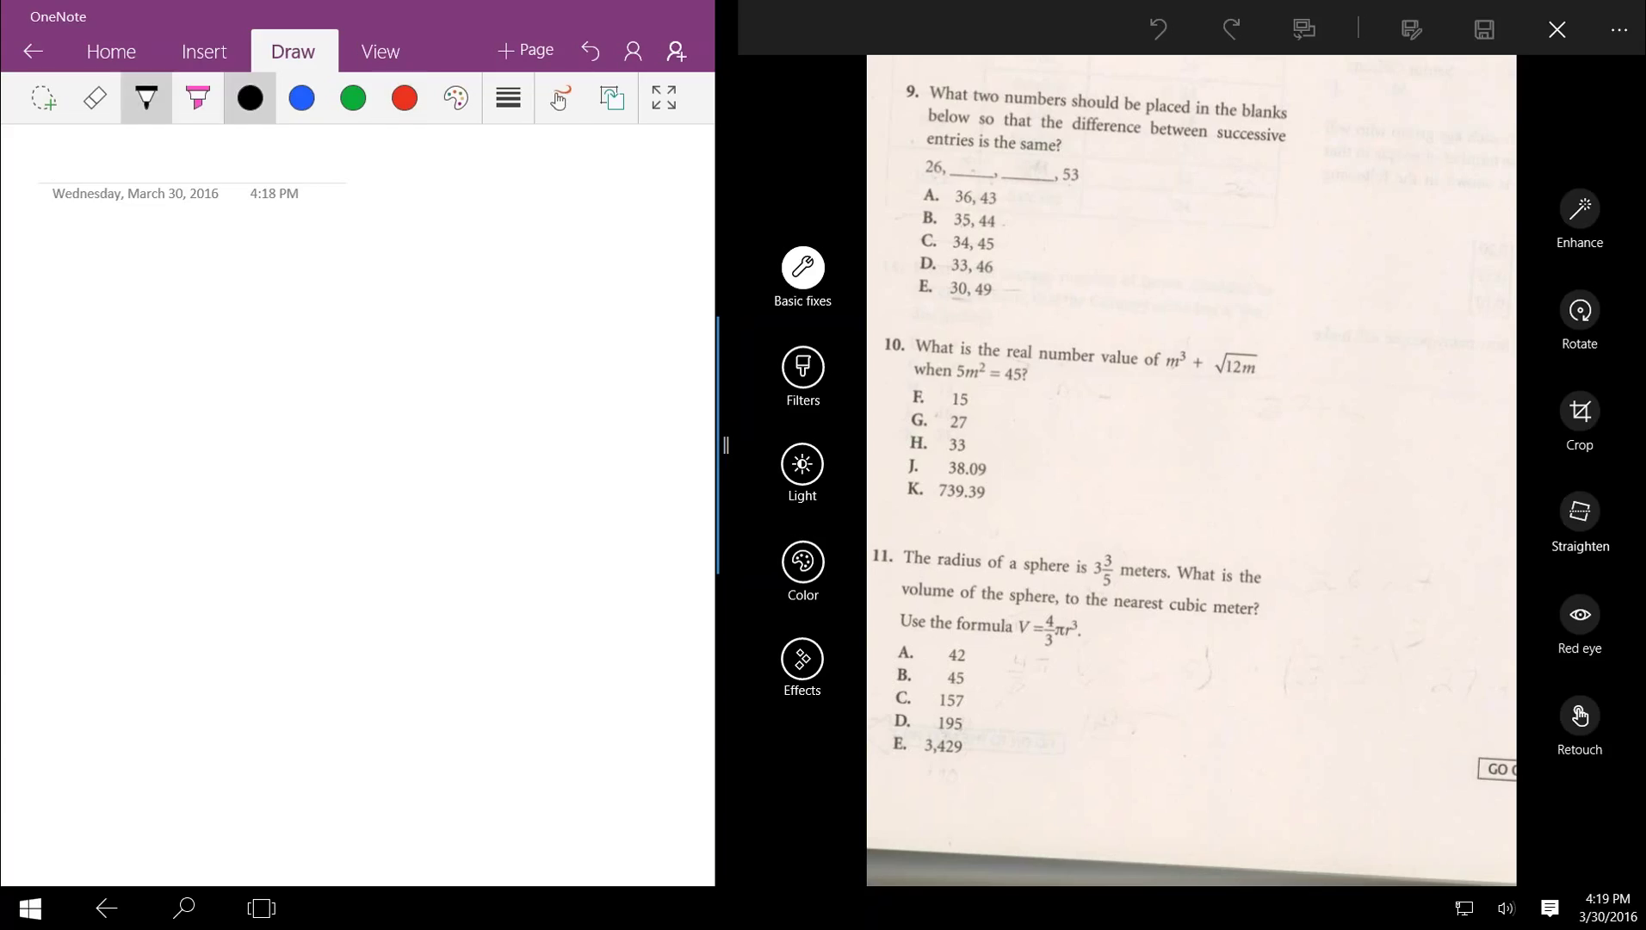
mouse_move(108, 264)
mouse_down()
mouse_move(67, 316)
mouse_move(167, 252)
mouse_up()
mouse_move(164, 286)
mouse_down()
mouse_move(164, 310)
mouse_move(200, 301)
mouse_move(213, 320)
mouse_up()
click(211, 245)
mouse_move(212, 249)
mouse_down()
mouse_move(305, 296)
mouse_move(308, 281)
mouse_move(370, 284)
mouse_up()
mouse_move(378, 259)
mouse_down()
mouse_move(349, 311)
mouse_move(398, 309)
mouse_move(484, 249)
mouse_up()
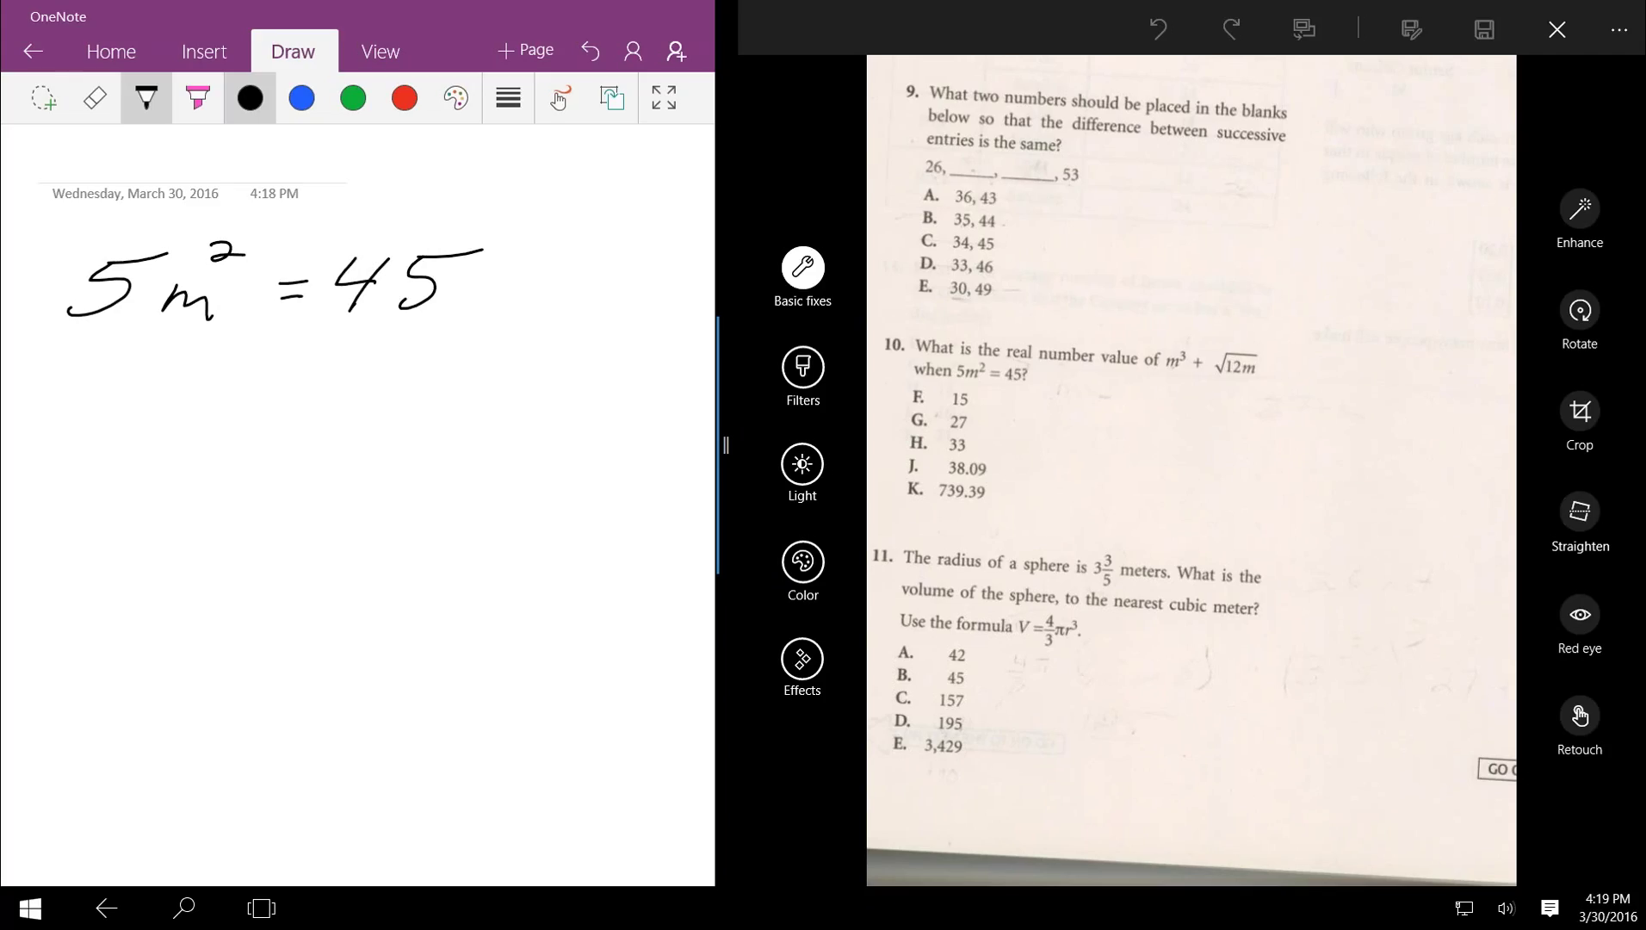
Step: Write the expression m³ + √12m lower on the page
drag(114, 569, 183, 572)
mouse_move(194, 469)
mouse_down()
mouse_move(193, 494)
mouse_move(297, 537)
mouse_up()
mouse_move(259, 522)
mouse_down()
mouse_move(260, 558)
mouse_move(337, 566)
mouse_move(482, 475)
mouse_up()
mouse_move(373, 508)
mouse_down()
mouse_move(366, 561)
mouse_move(439, 551)
mouse_up()
mouse_move(449, 555)
mouse_down()
mouse_move(460, 523)
mouse_move(508, 579)
mouse_up()
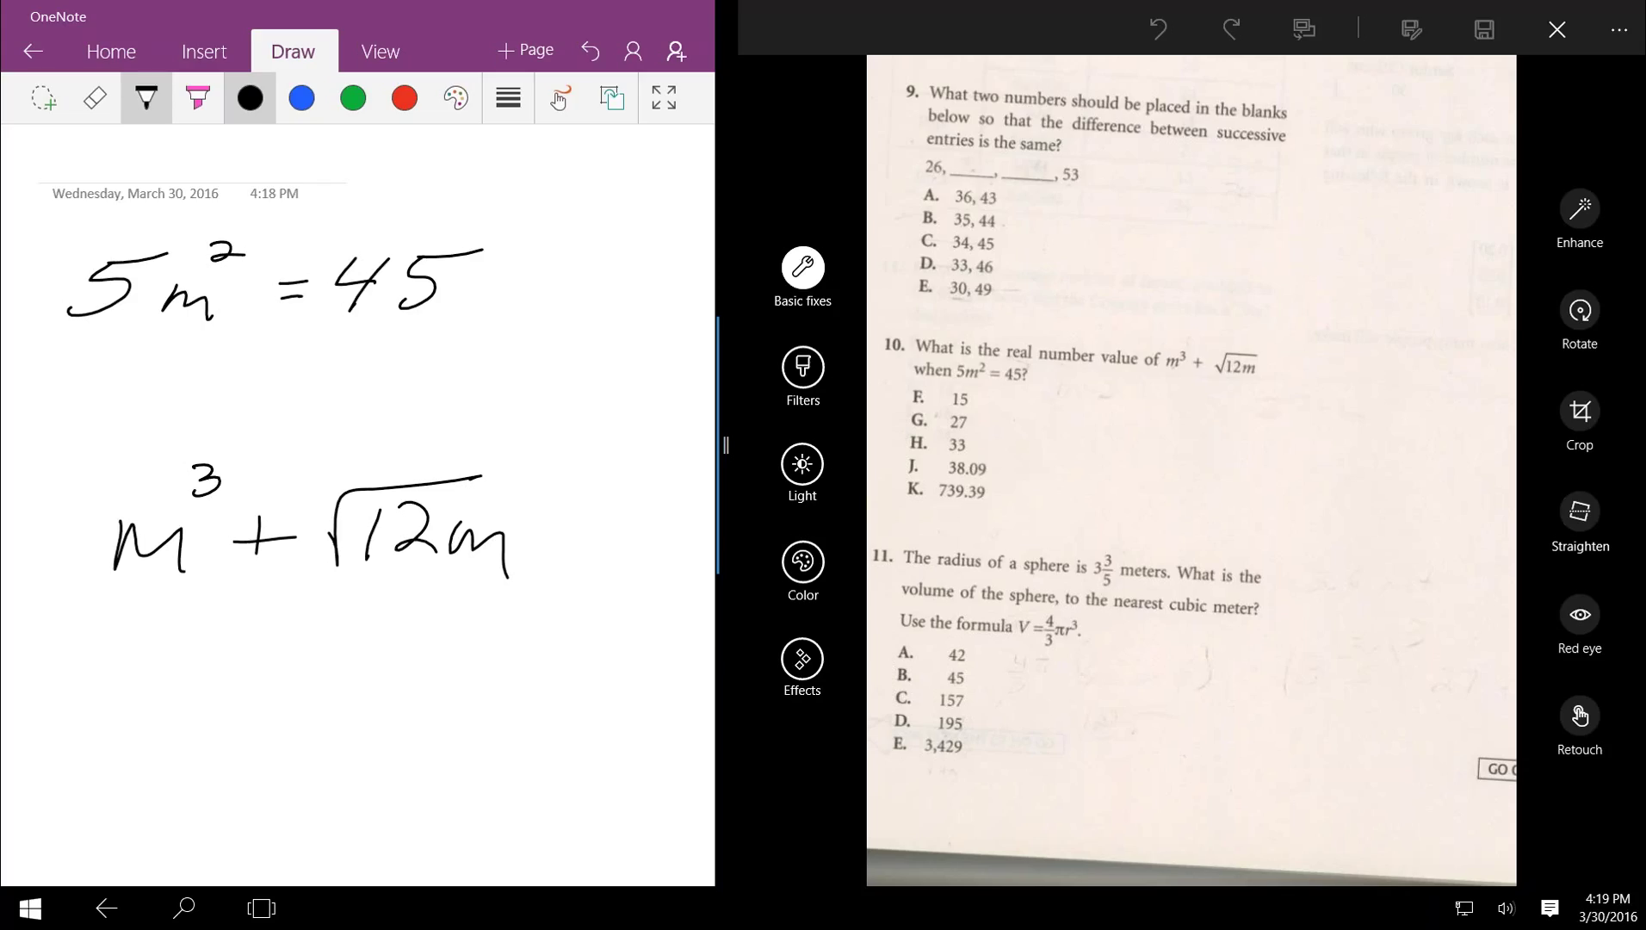
Step: Write m = ±3 under 5m² = 45
mouse_move(191, 356)
mouse_down()
mouse_move(187, 392)
mouse_move(316, 364)
mouse_up()
drag(290, 355, 315, 349)
drag(362, 332, 359, 362)
mouse_move(343, 344)
mouse_down()
mouse_move(385, 341)
mouse_move(421, 378)
mouse_up()
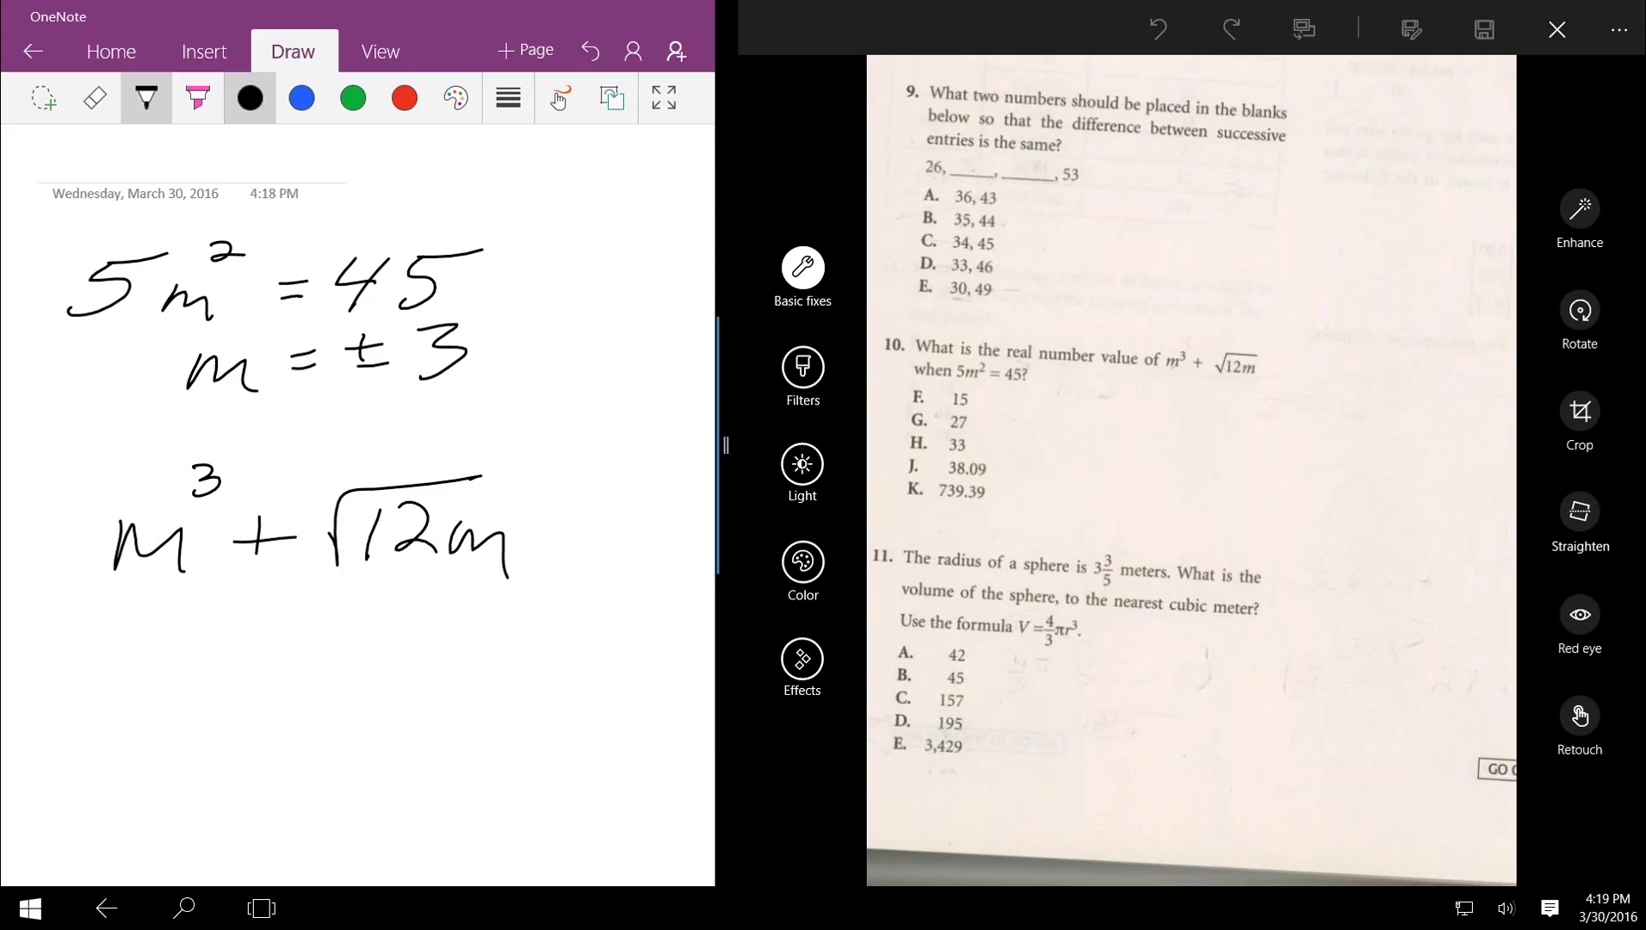
Step: Begin substituting 3 as 3³ + √12· below m³ + √12m
mouse_move(121, 675)
mouse_down()
mouse_move(152, 672)
mouse_move(168, 706)
mouse_move(107, 737)
mouse_up()
drag(173, 615, 176, 641)
drag(222, 704, 277, 691)
drag(250, 673, 246, 714)
mouse_move(329, 656)
mouse_down()
mouse_move(330, 737)
mouse_move(530, 637)
mouse_move(368, 724)
mouse_move(428, 723)
mouse_up()
click(436, 700)
Step: Finish √12·3, reduce question 10 to 27 + 6, and add a new blank page
mouse_move(480, 676)
mouse_down()
mouse_move(501, 680)
mouse_move(482, 722)
mouse_up()
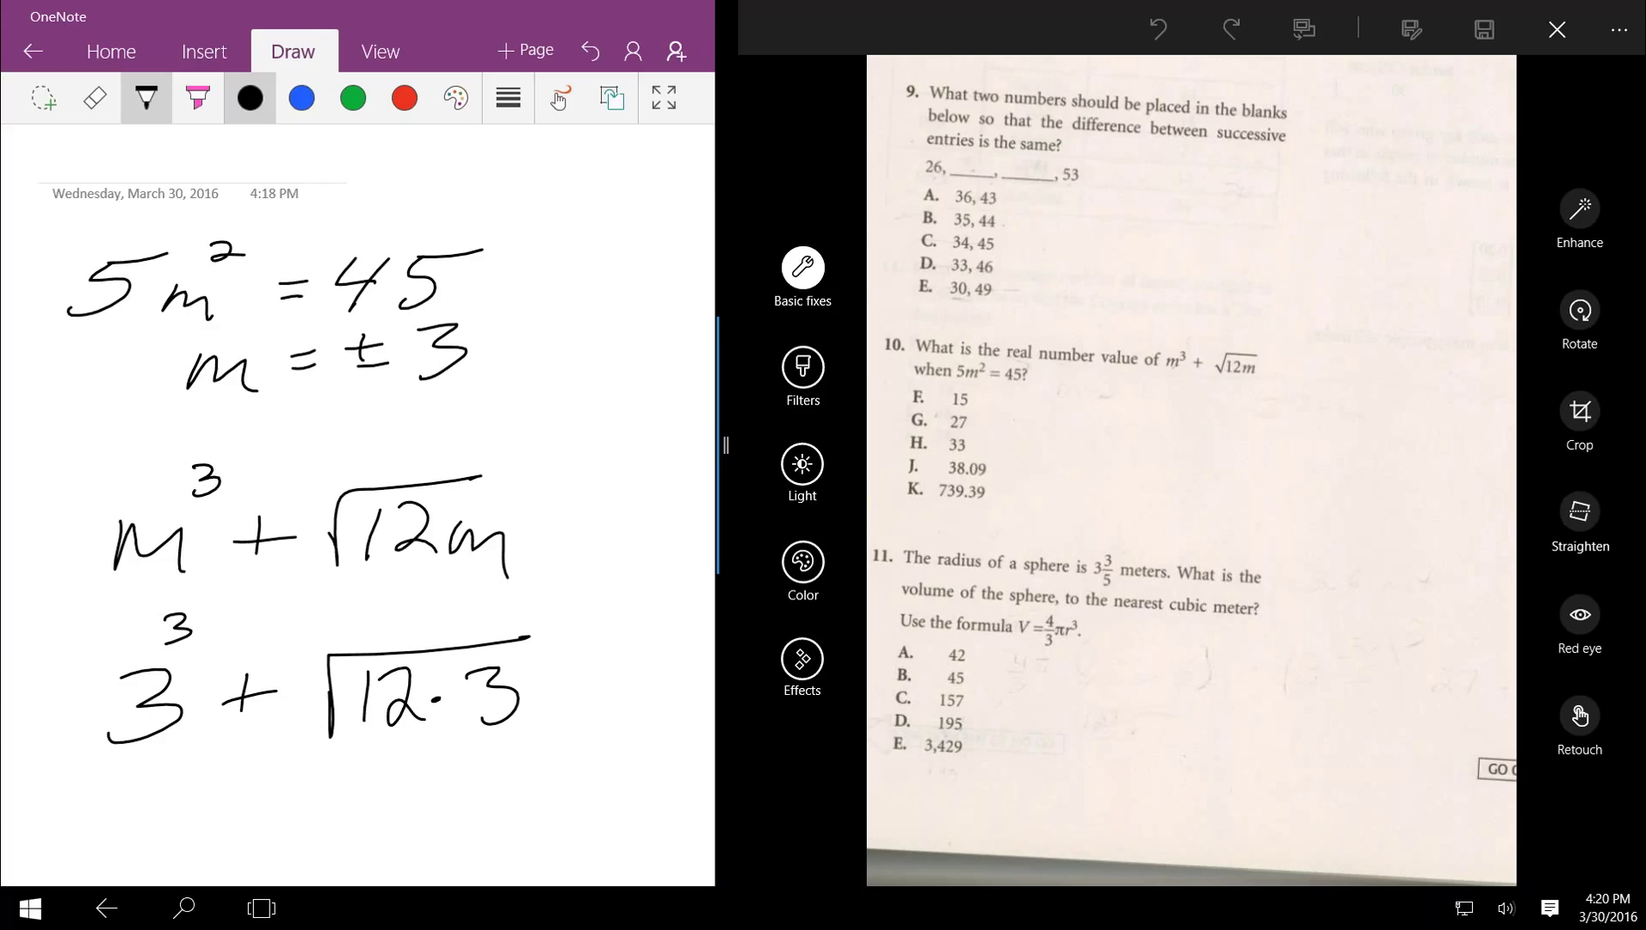
mouse_move(92, 780)
mouse_down()
mouse_move(138, 777)
mouse_move(200, 833)
mouse_up()
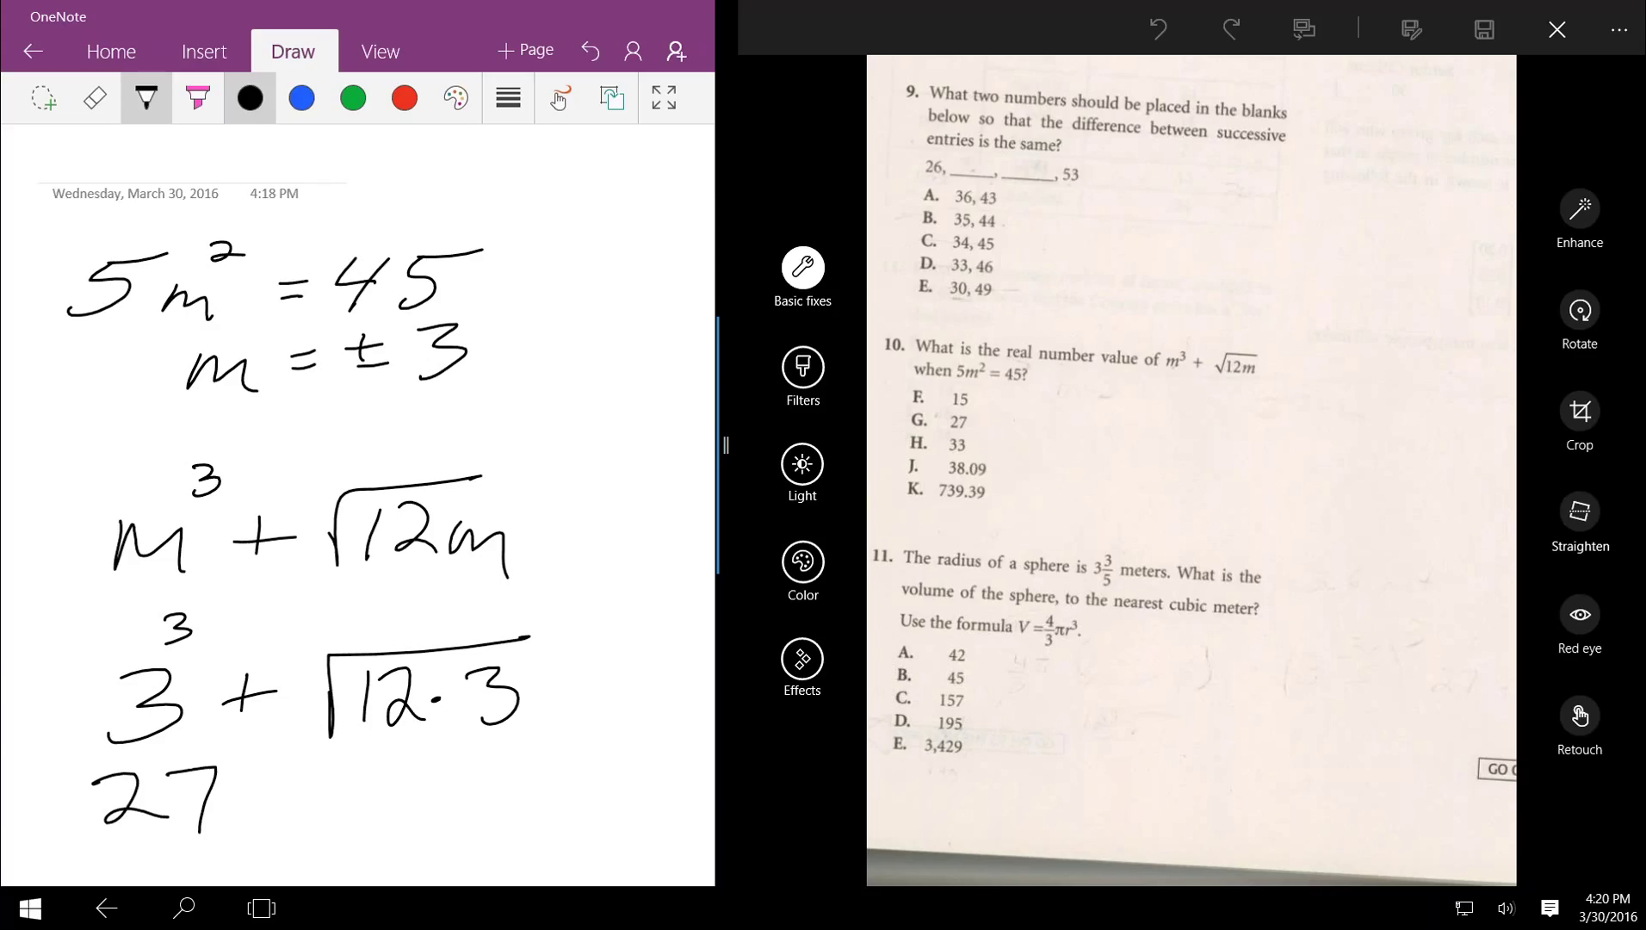
drag(273, 779, 272, 814)
drag(245, 799, 302, 788)
drag(383, 756, 356, 828)
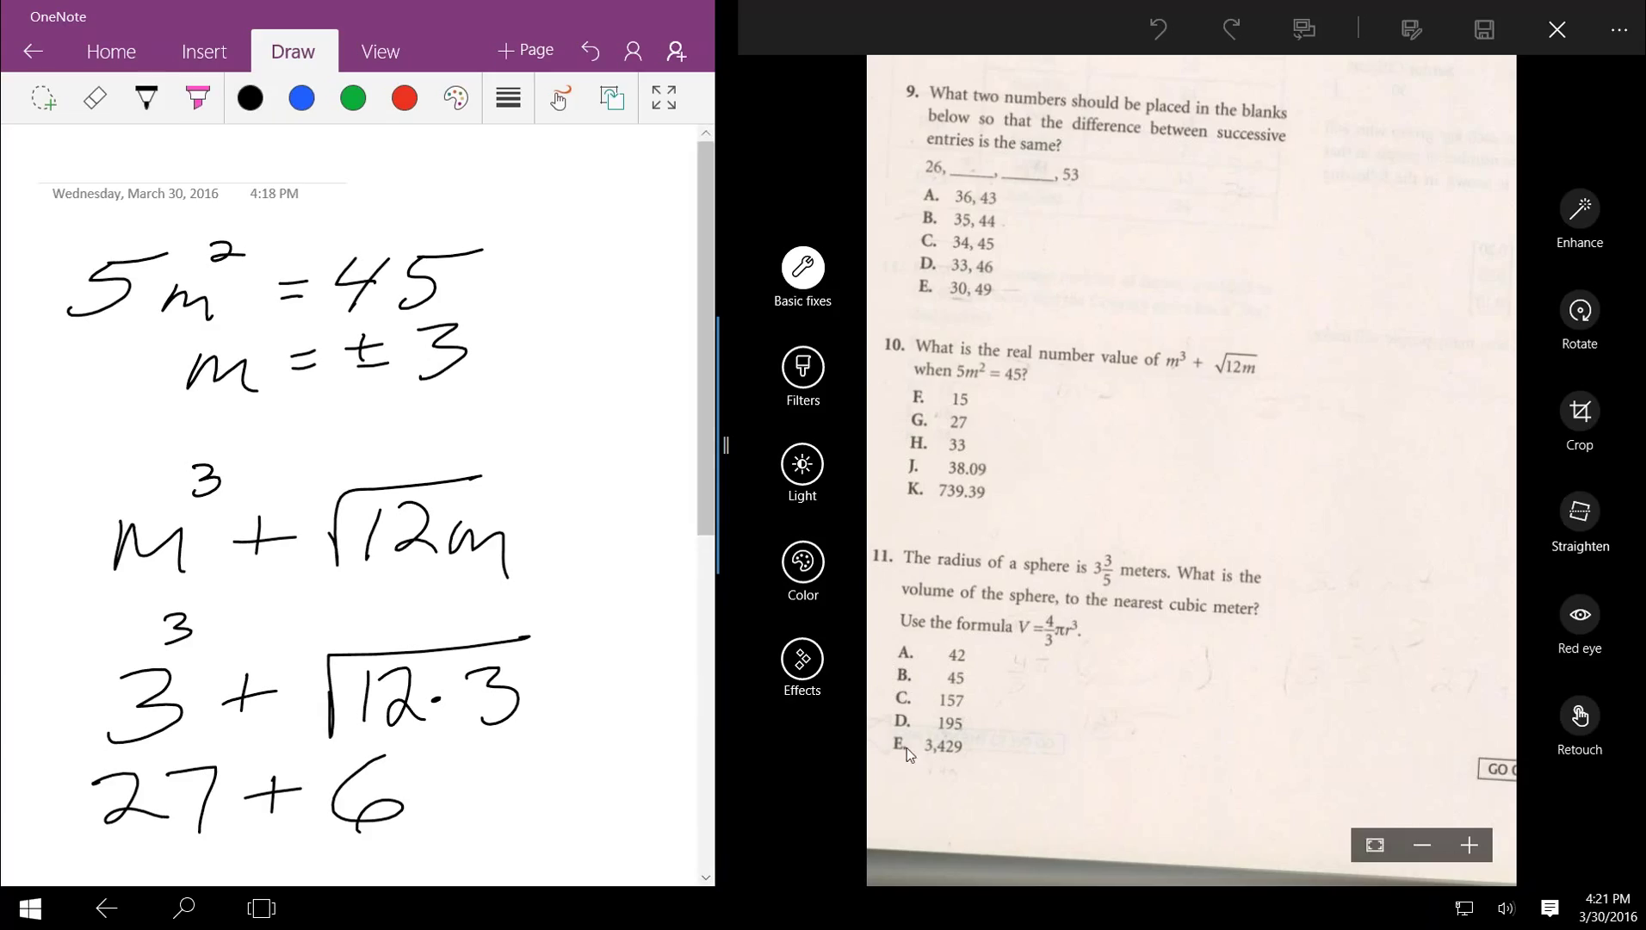
click(507, 58)
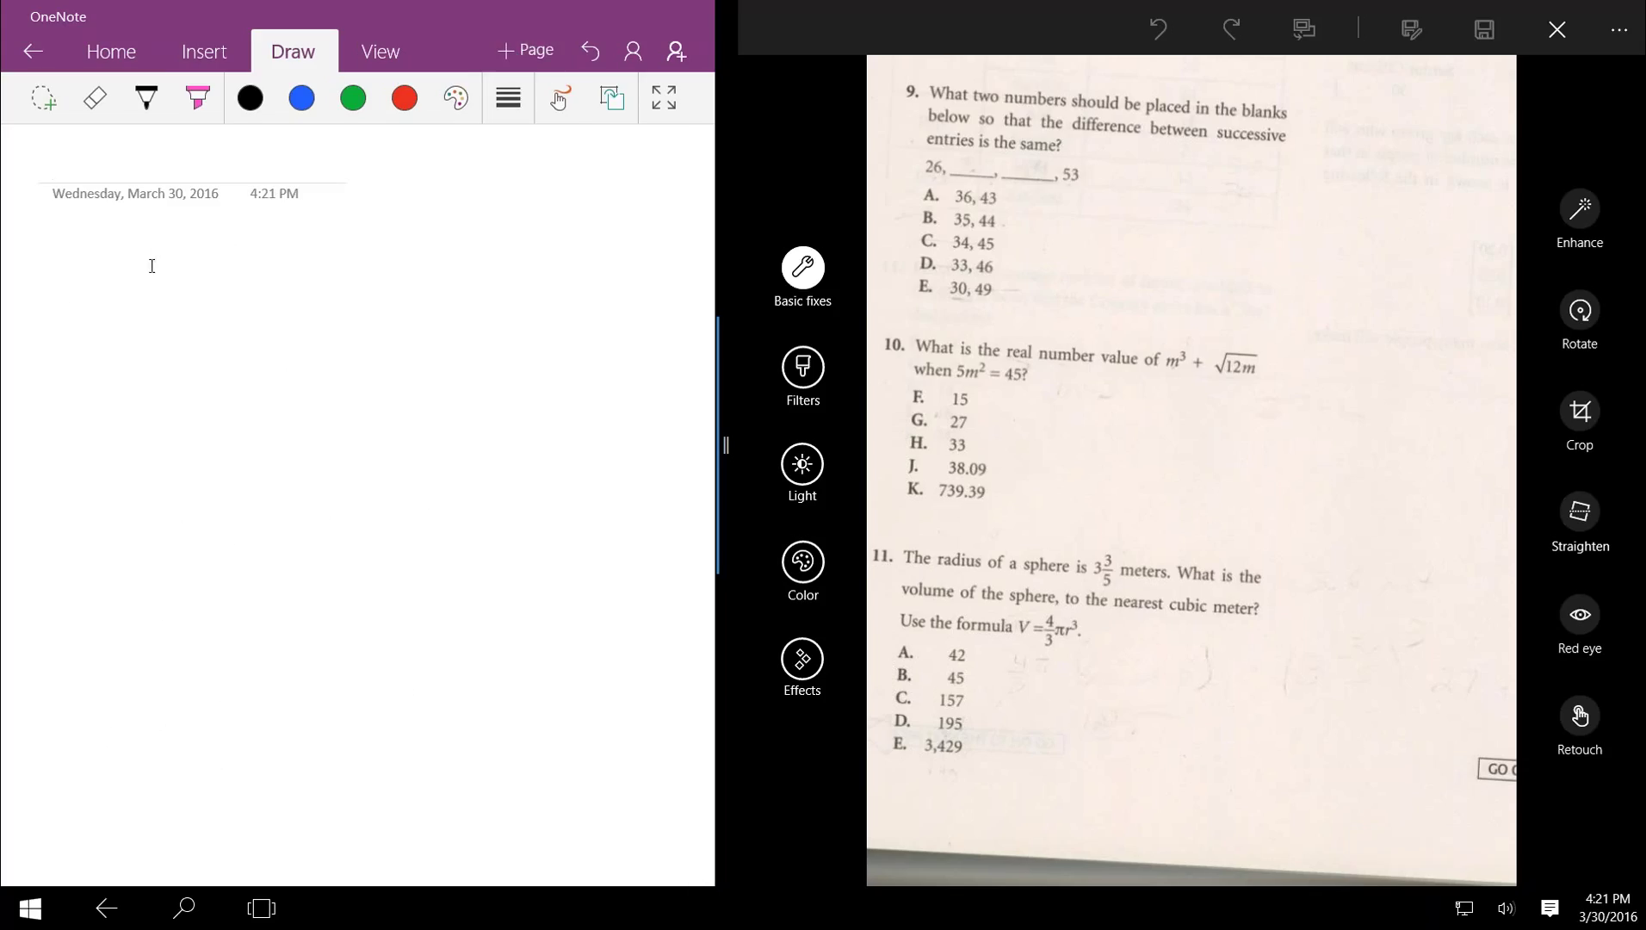
Step: With the black pen and Draw with Touch enabled, handwrite V = 4/3πr³
click(146, 97)
click(558, 100)
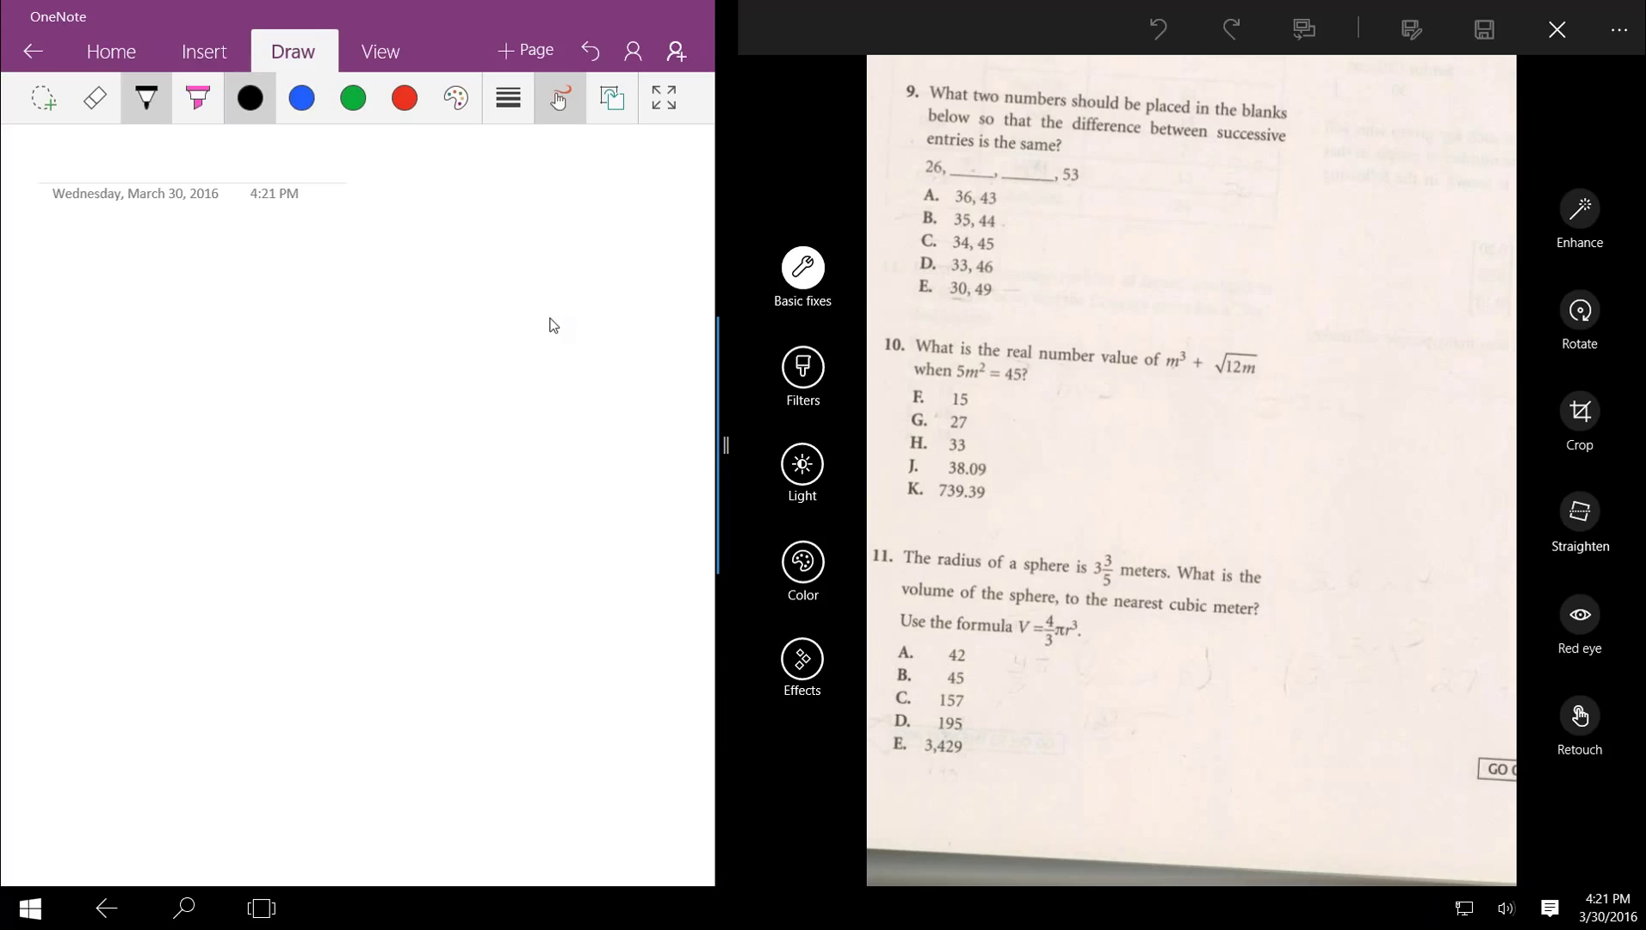
mouse_move(181, 252)
mouse_down()
mouse_move(250, 263)
mouse_move(279, 233)
mouse_move(327, 278)
mouse_up()
drag(308, 295, 335, 295)
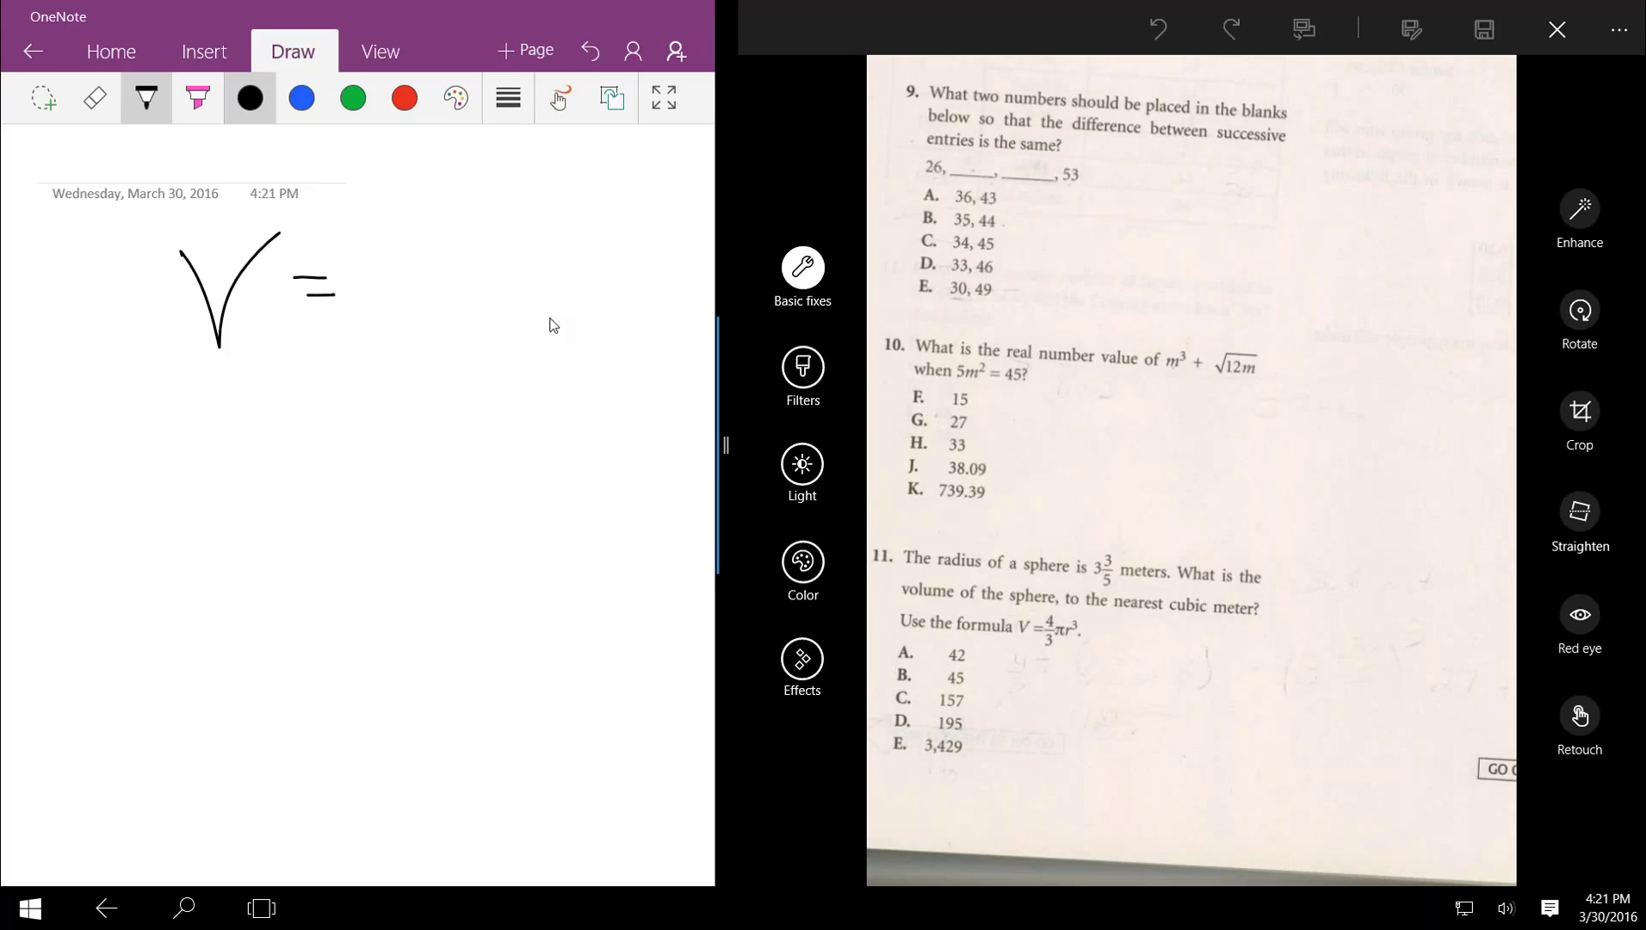
drag(401, 229, 431, 257)
mouse_move(427, 228)
mouse_down()
mouse_move(429, 281)
mouse_move(471, 275)
mouse_move(405, 350)
mouse_up()
drag(503, 265, 493, 303)
mouse_move(520, 266)
mouse_down()
mouse_move(515, 300)
mouse_move(556, 256)
mouse_up()
mouse_move(569, 263)
mouse_down()
mouse_move(568, 303)
mouse_move(620, 270)
mouse_up()
mouse_move(592, 197)
mouse_down()
mouse_move(613, 212)
mouse_move(591, 234)
mouse_up()
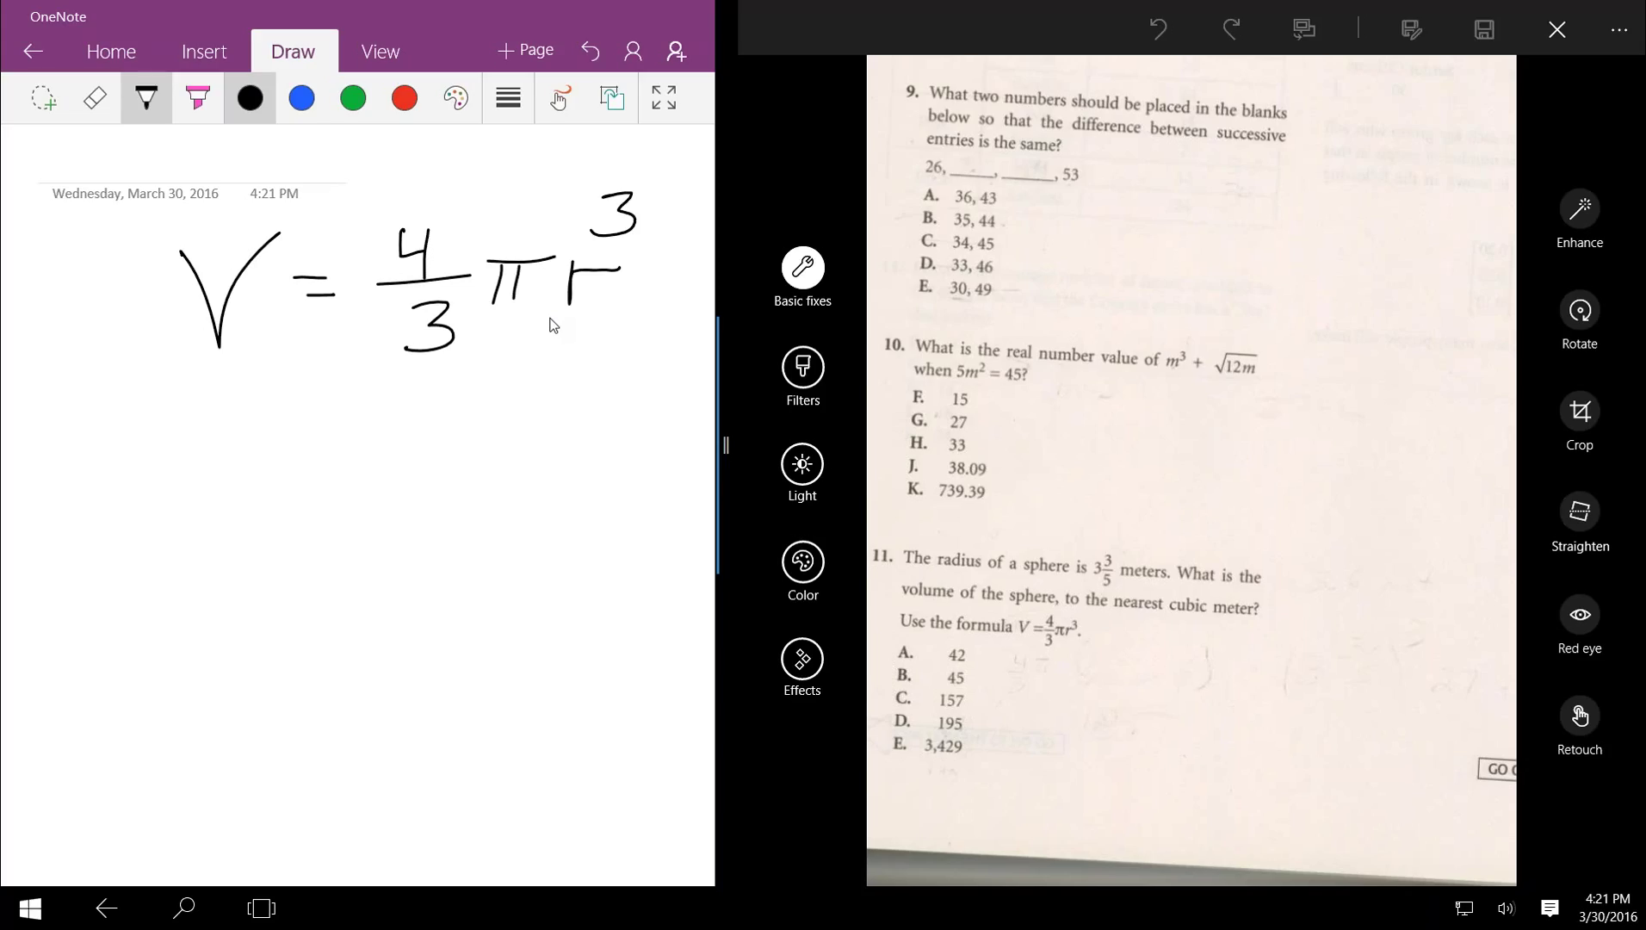
Step: Write V = 4/3π(3 3/5)³ below, substituting radius 3 3/5
mouse_move(90, 436)
mouse_down()
mouse_move(107, 530)
mouse_move(176, 414)
mouse_up()
drag(197, 483, 233, 481)
drag(191, 472, 251, 467)
drag(324, 426, 324, 467)
mouse_move(273, 477)
mouse_down()
mouse_move(376, 463)
mouse_move(298, 542)
mouse_up()
mouse_move(406, 452)
mouse_down()
mouse_move(395, 488)
mouse_move(413, 487)
mouse_up()
drag(388, 449, 449, 446)
drag(509, 383, 514, 536)
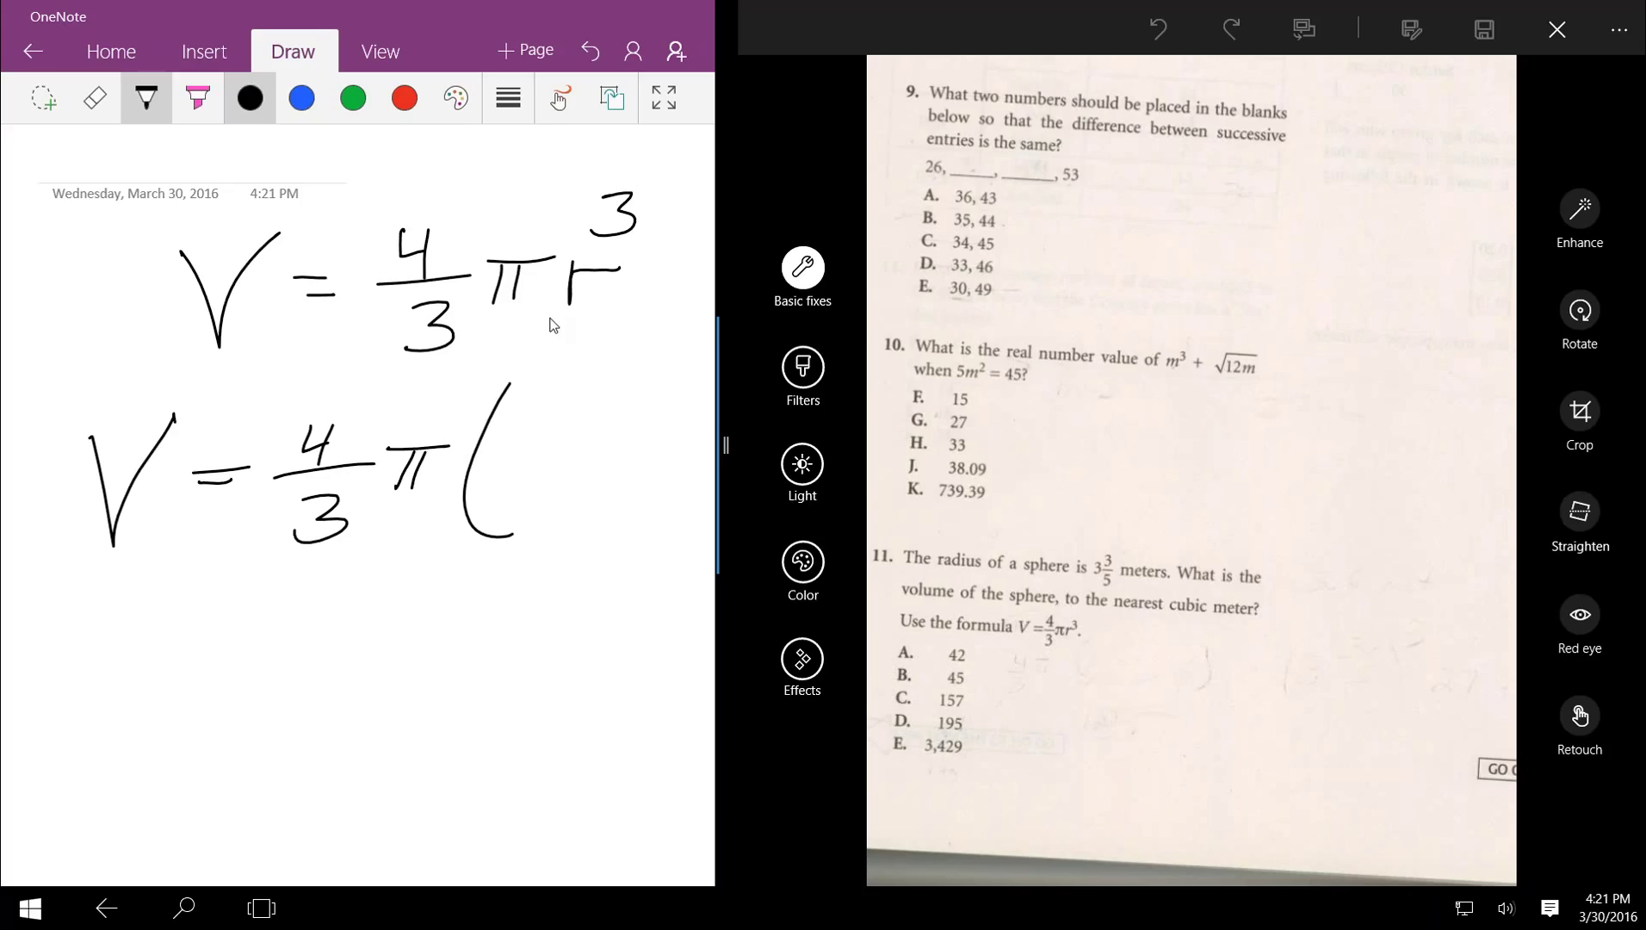
drag(507, 439, 514, 483)
mouse_move(549, 420)
mouse_down()
mouse_move(570, 488)
mouse_move(596, 455)
mouse_up()
drag(586, 377, 593, 529)
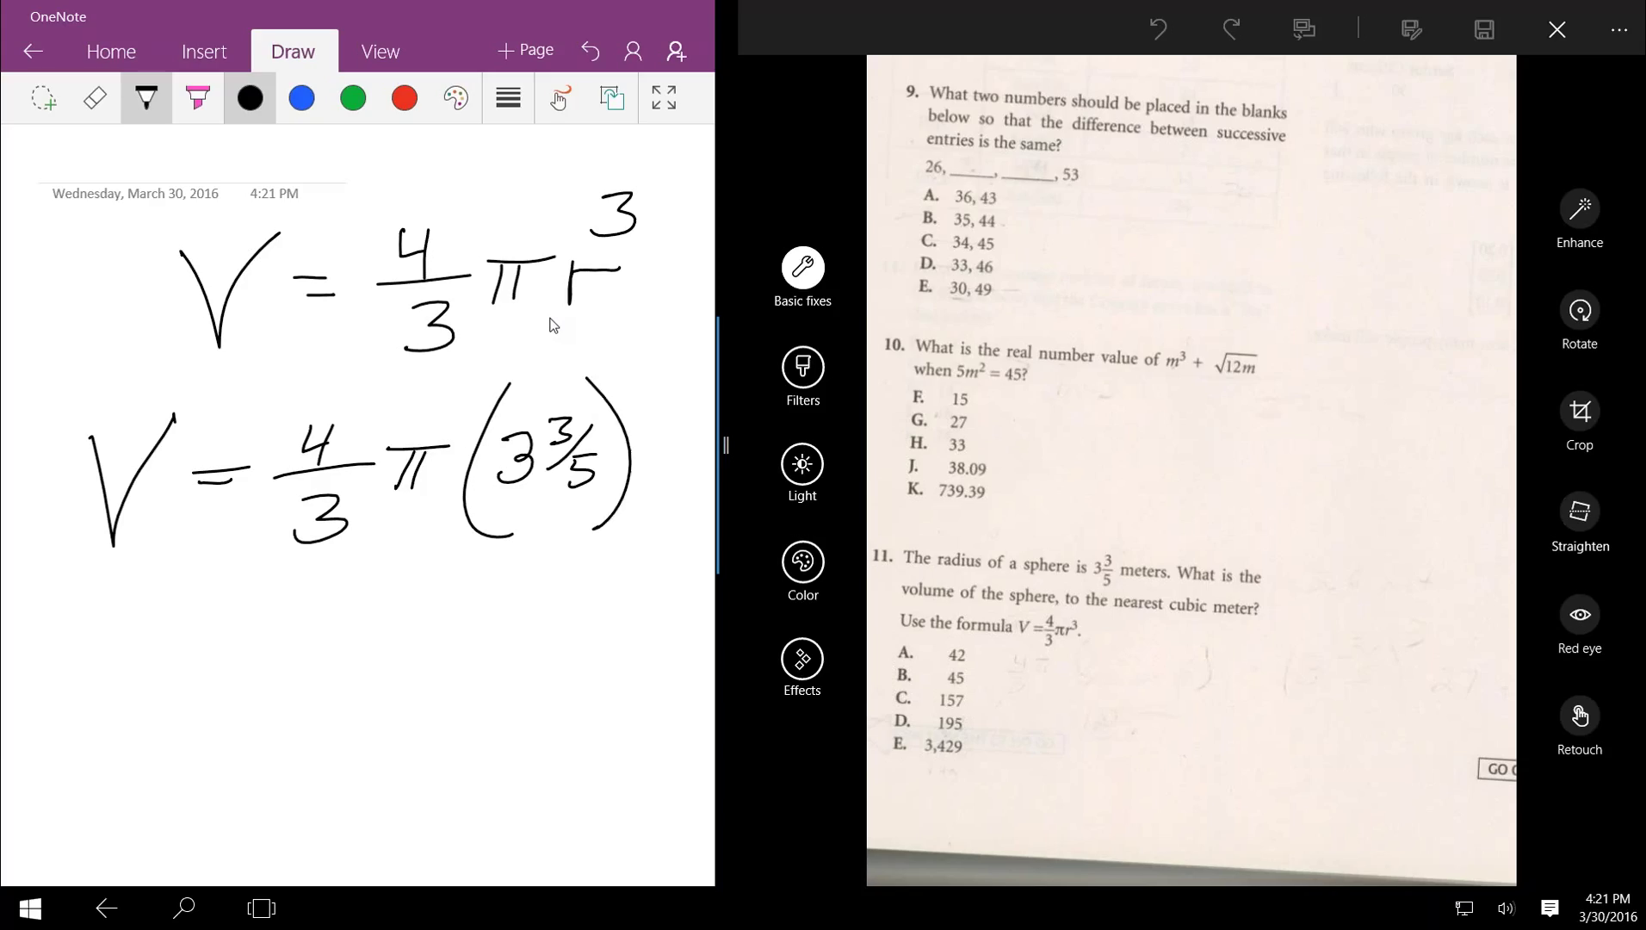
drag(604, 348, 605, 382)
Step: Strike through π and the 3, draw an arrow from r³, and circle (4/3)π(3 3/5)³
mouse_move(448, 417)
mouse_down()
mouse_move(387, 529)
mouse_move(328, 522)
mouse_move(292, 584)
mouse_up()
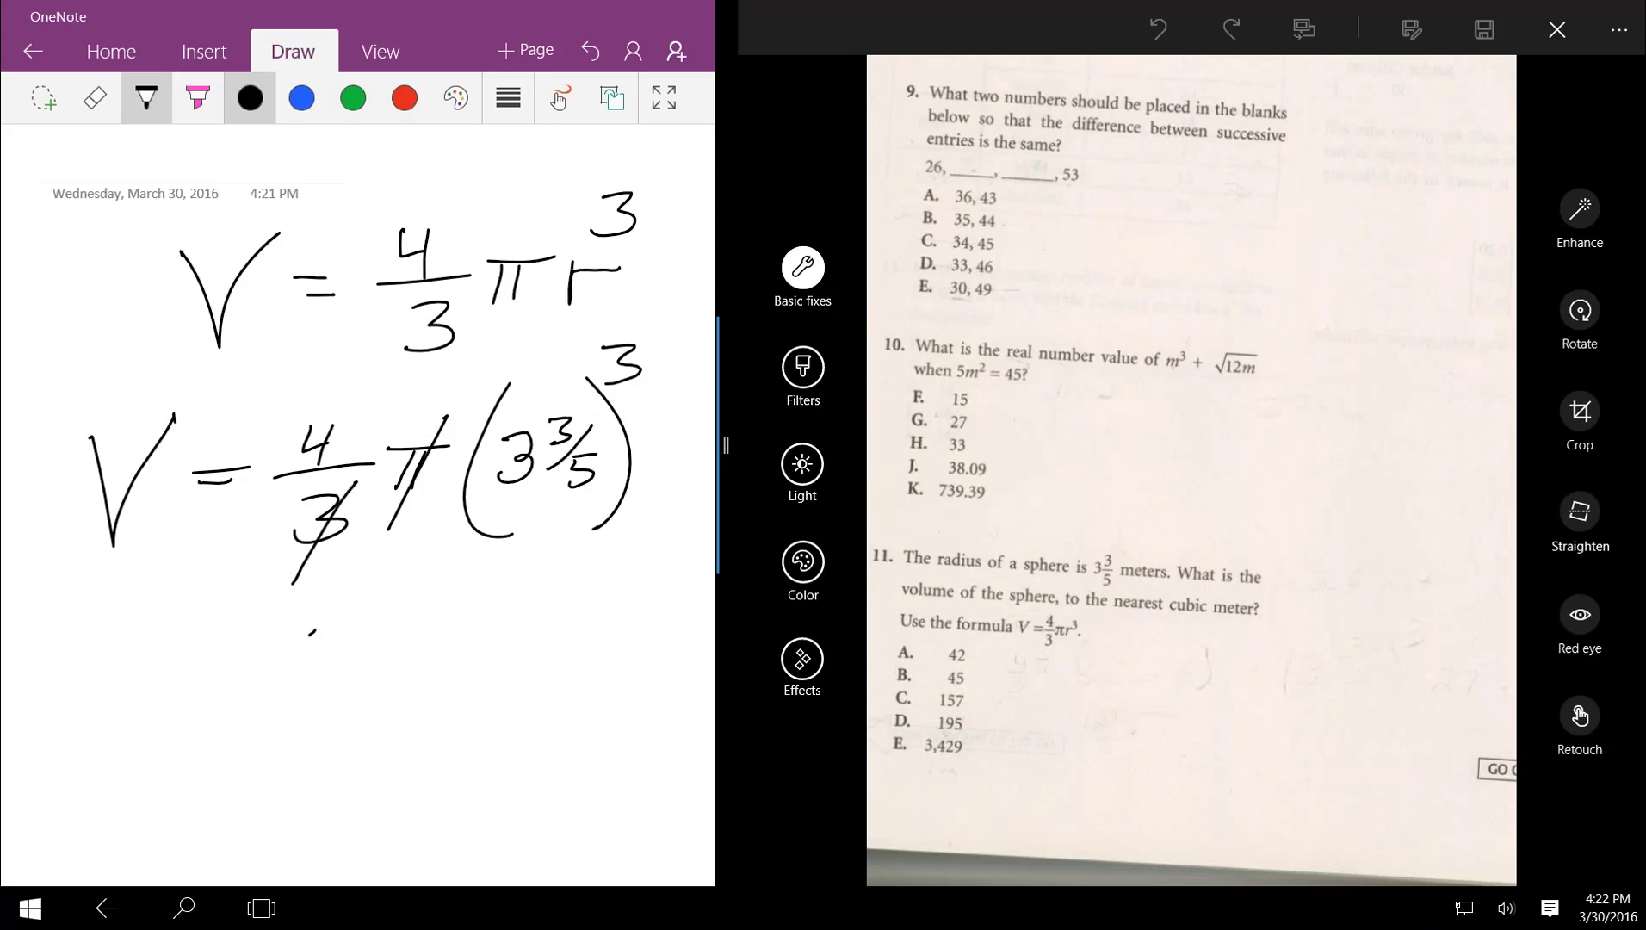
drag(566, 324, 434, 396)
mouse_move(656, 300)
mouse_down()
mouse_move(406, 370)
mouse_move(250, 505)
mouse_move(628, 476)
mouse_move(654, 301)
mouse_up()
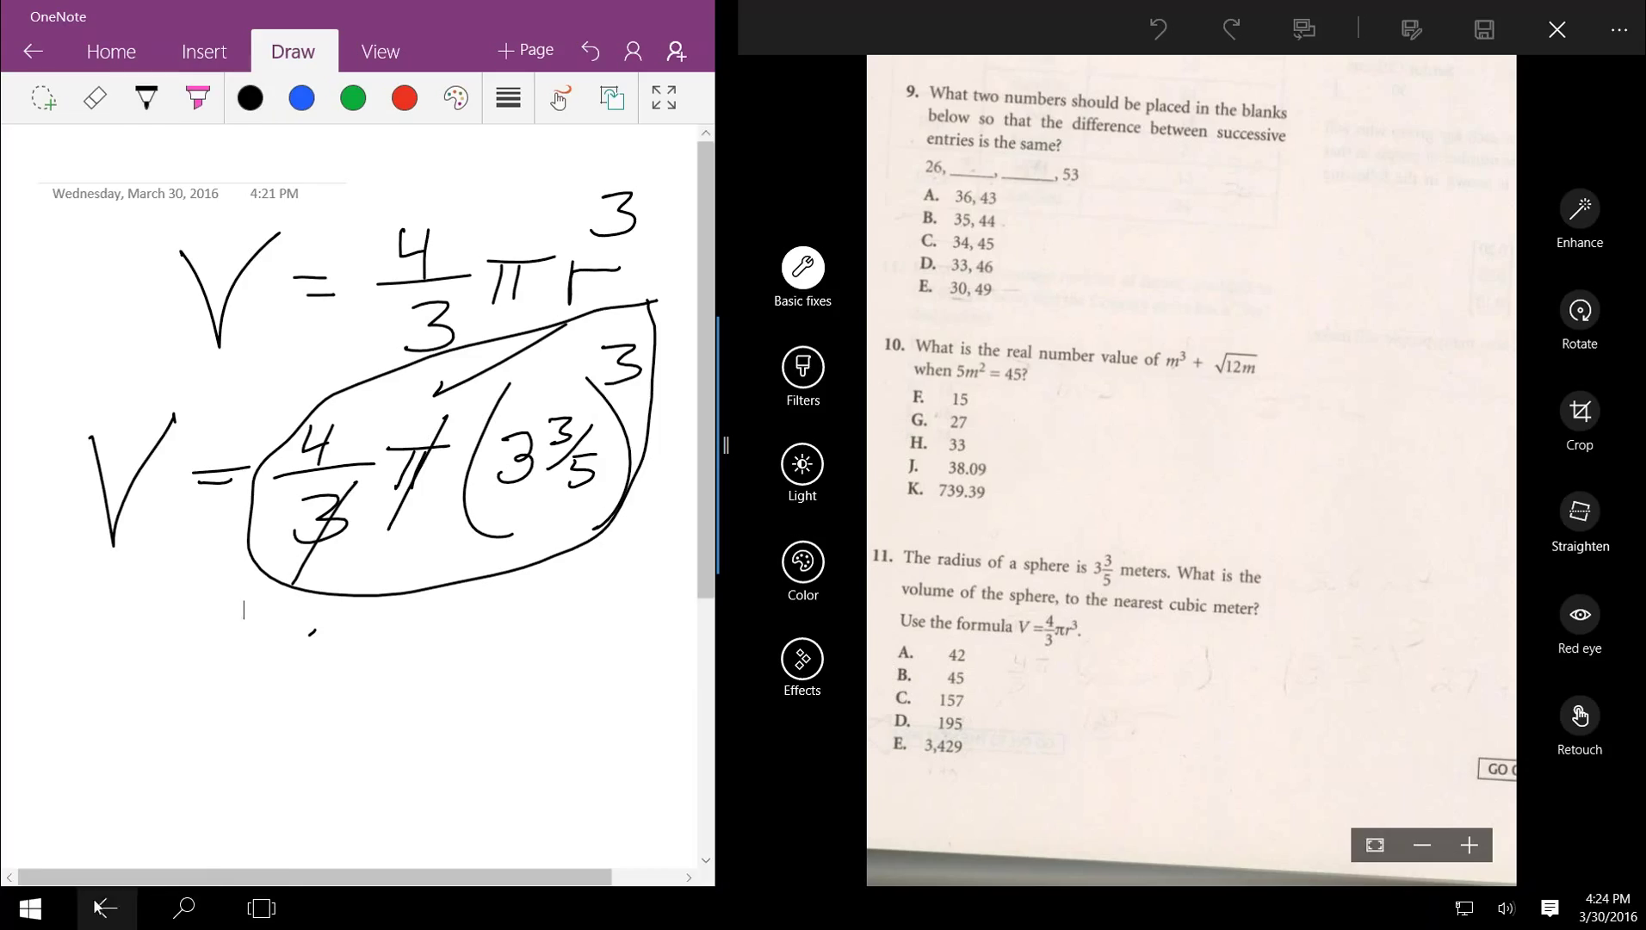
Step: Close the Photos window showing page 347 and open ACTtest2pg348 from the ACT folder
click(266, 919)
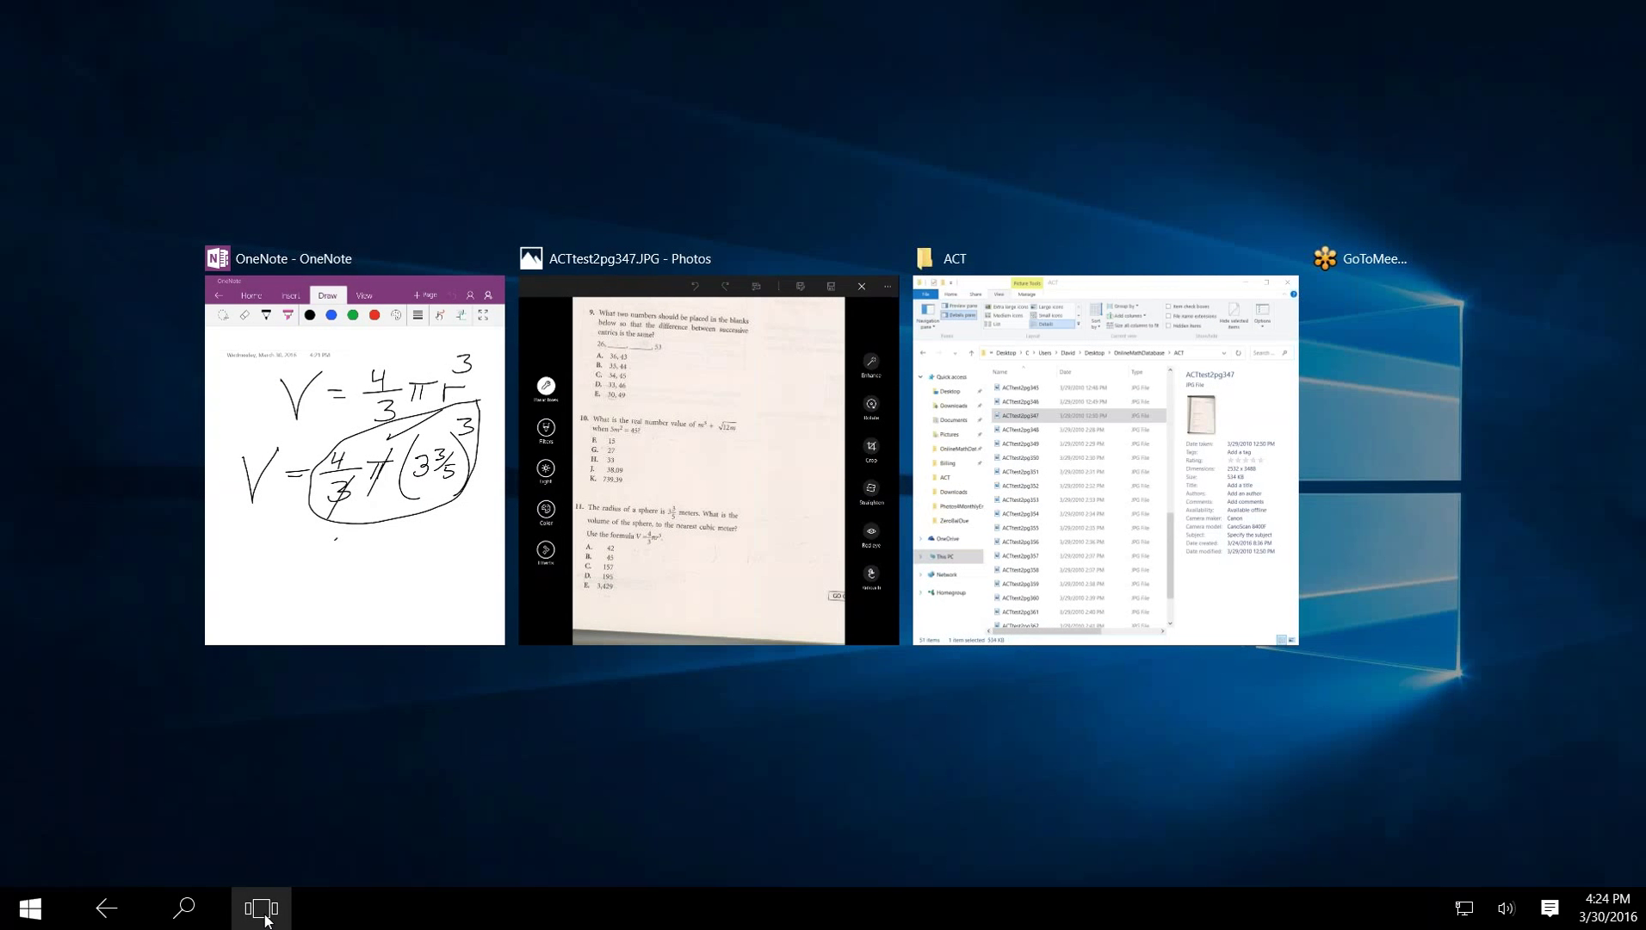
click(1148, 458)
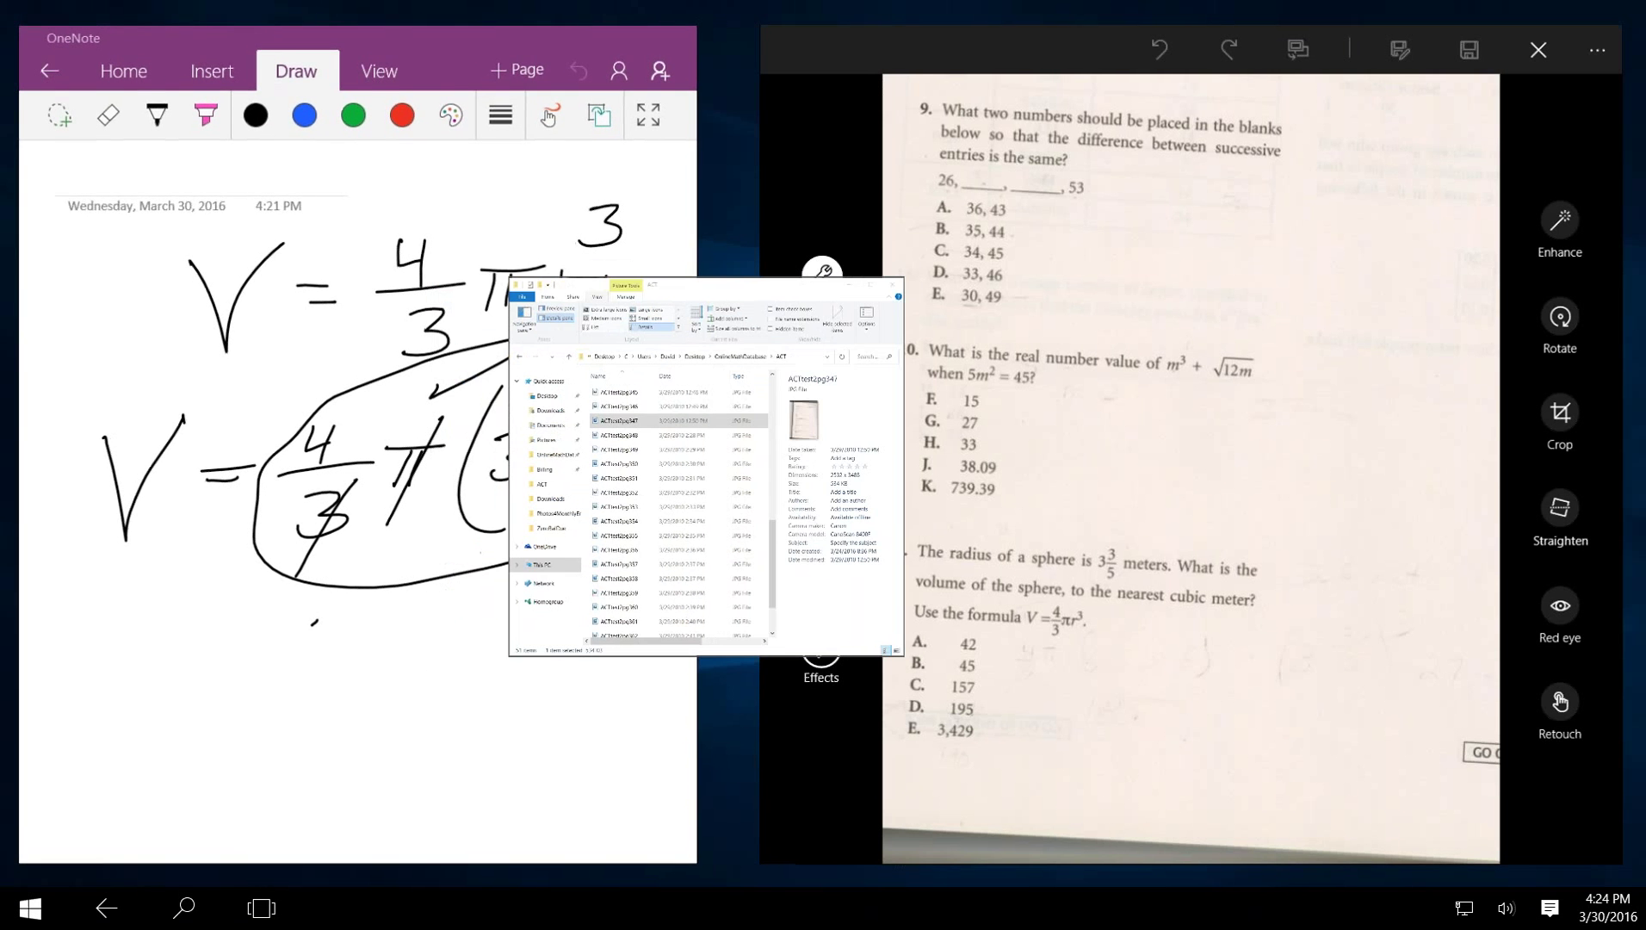
click(108, 906)
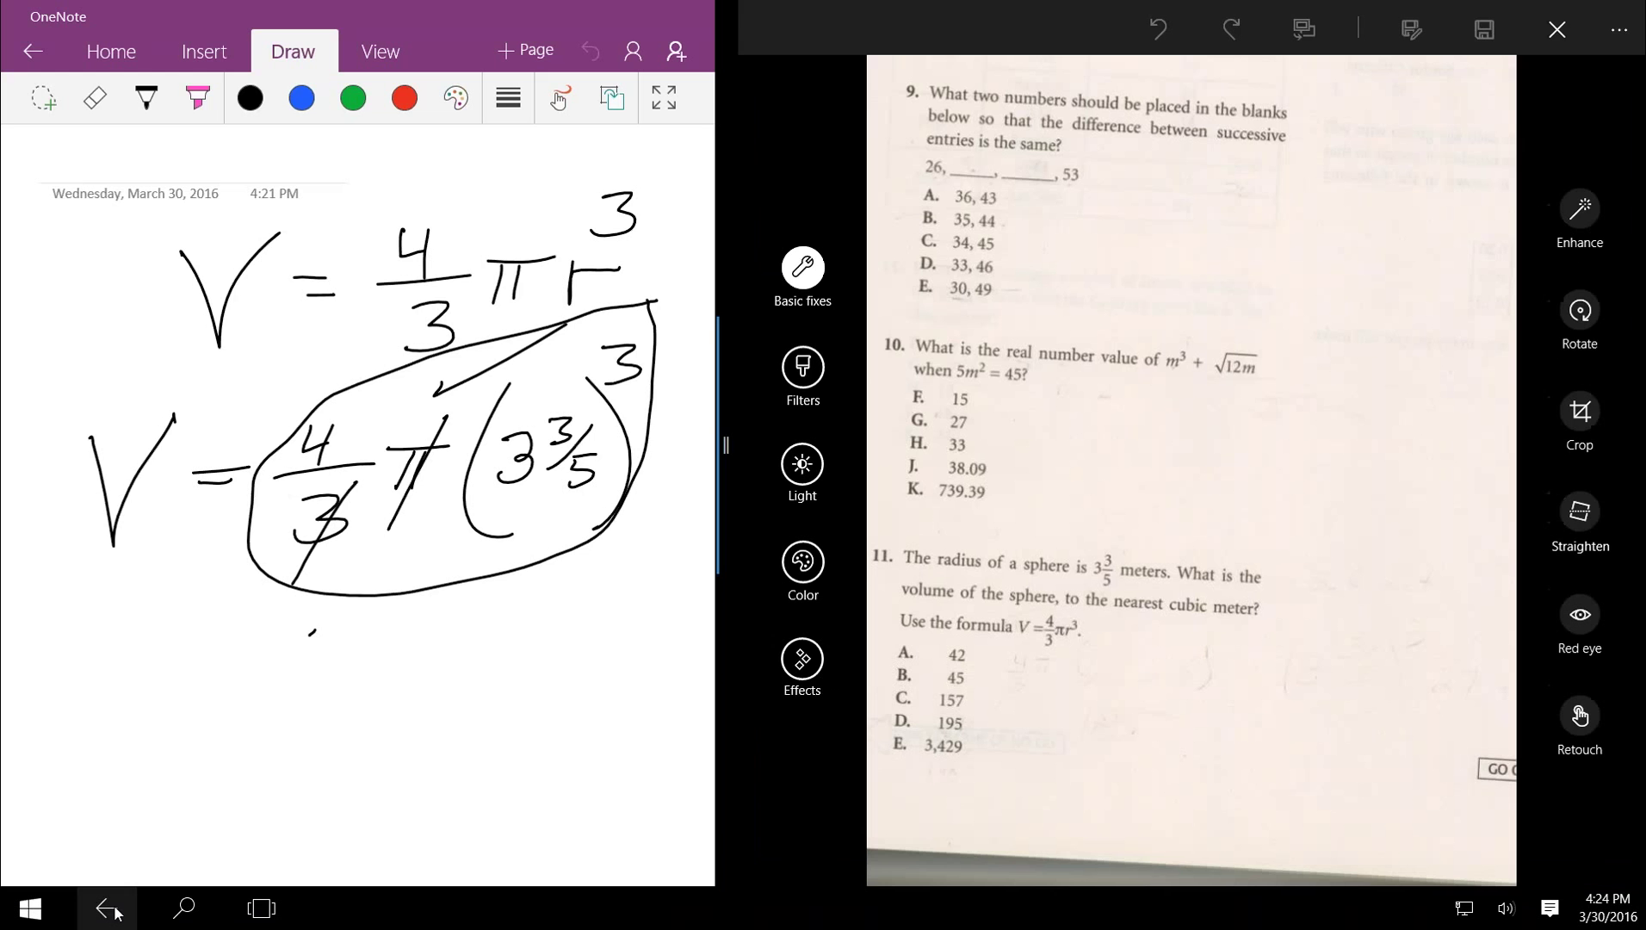
click(254, 911)
mouse_move(891, 258)
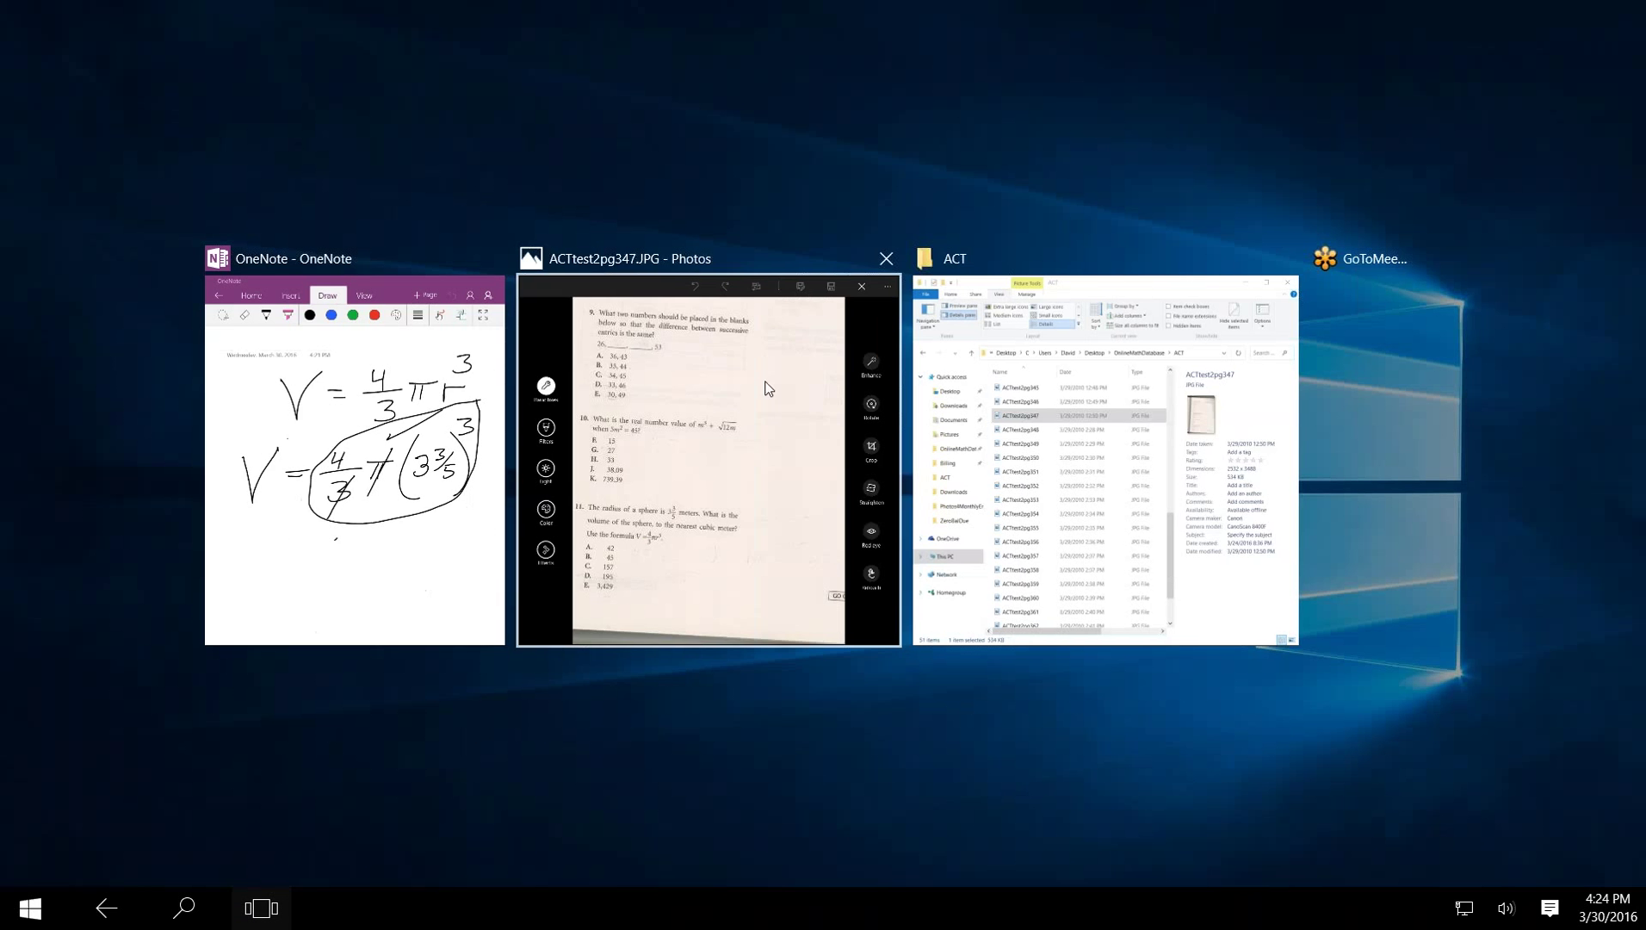
click(888, 260)
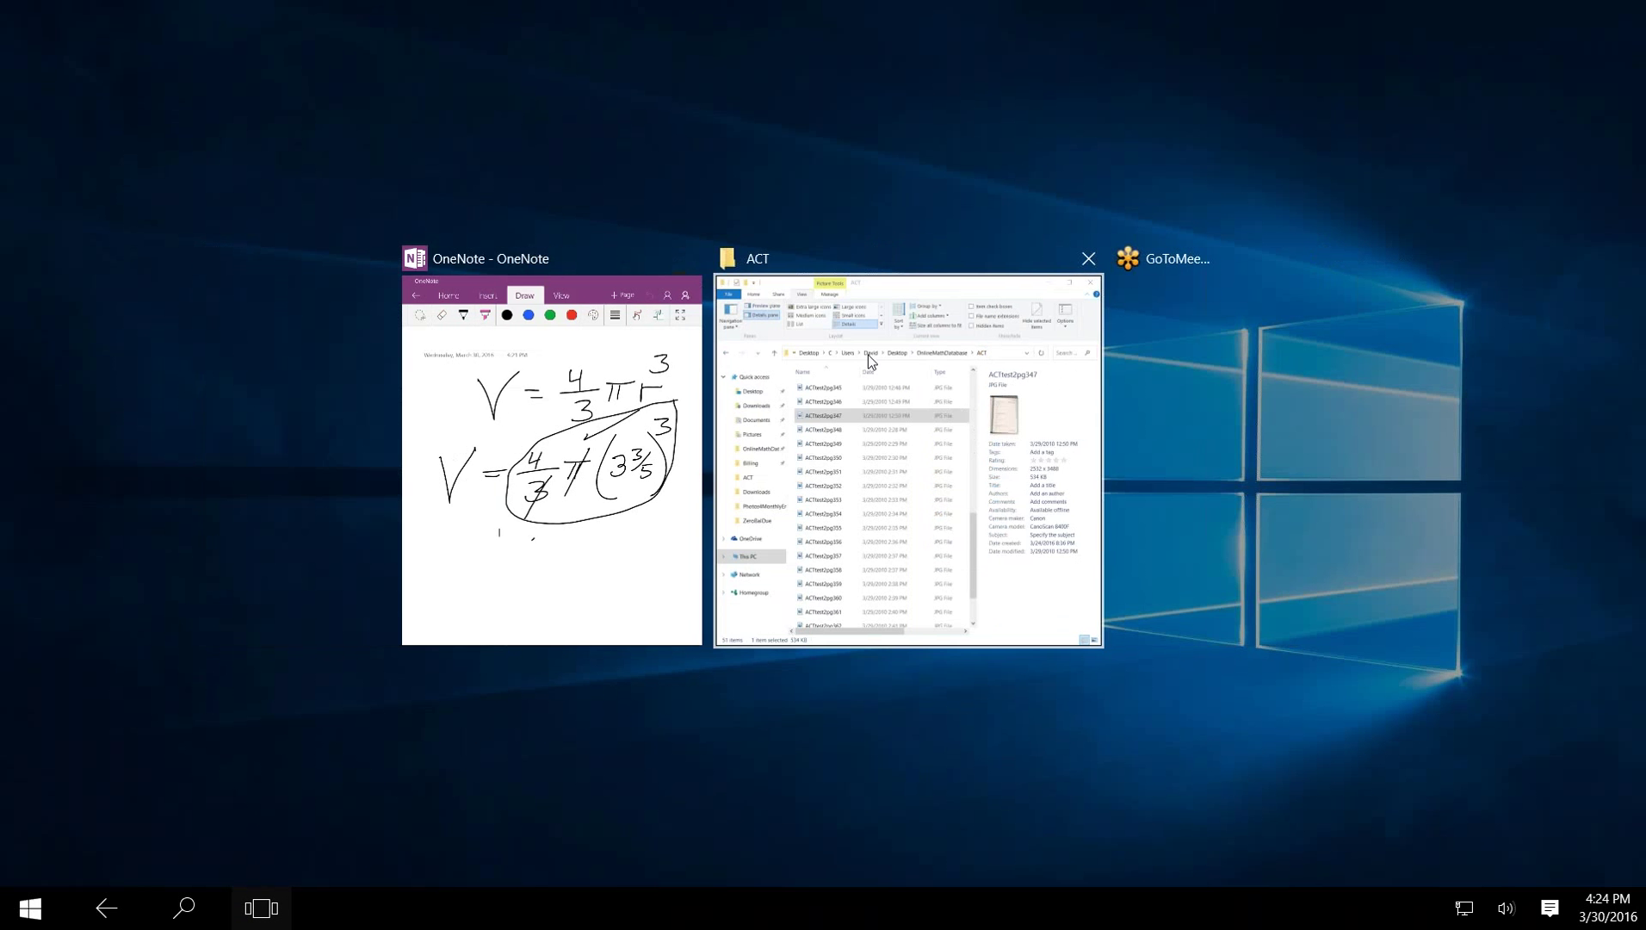
click(876, 418)
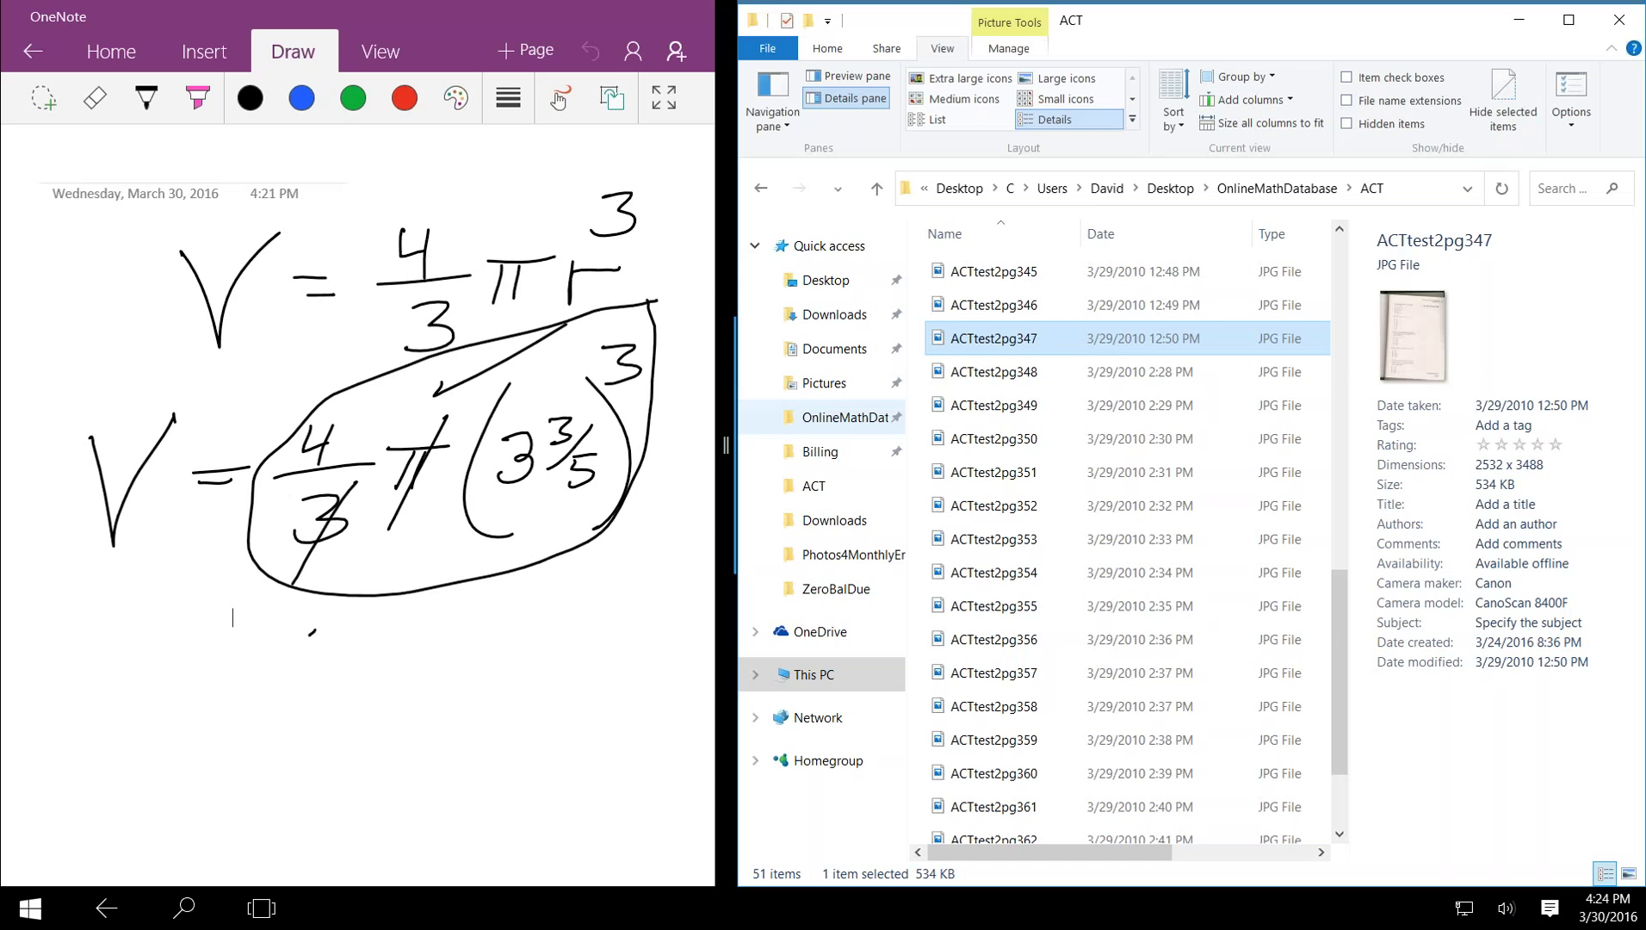
click(1002, 380)
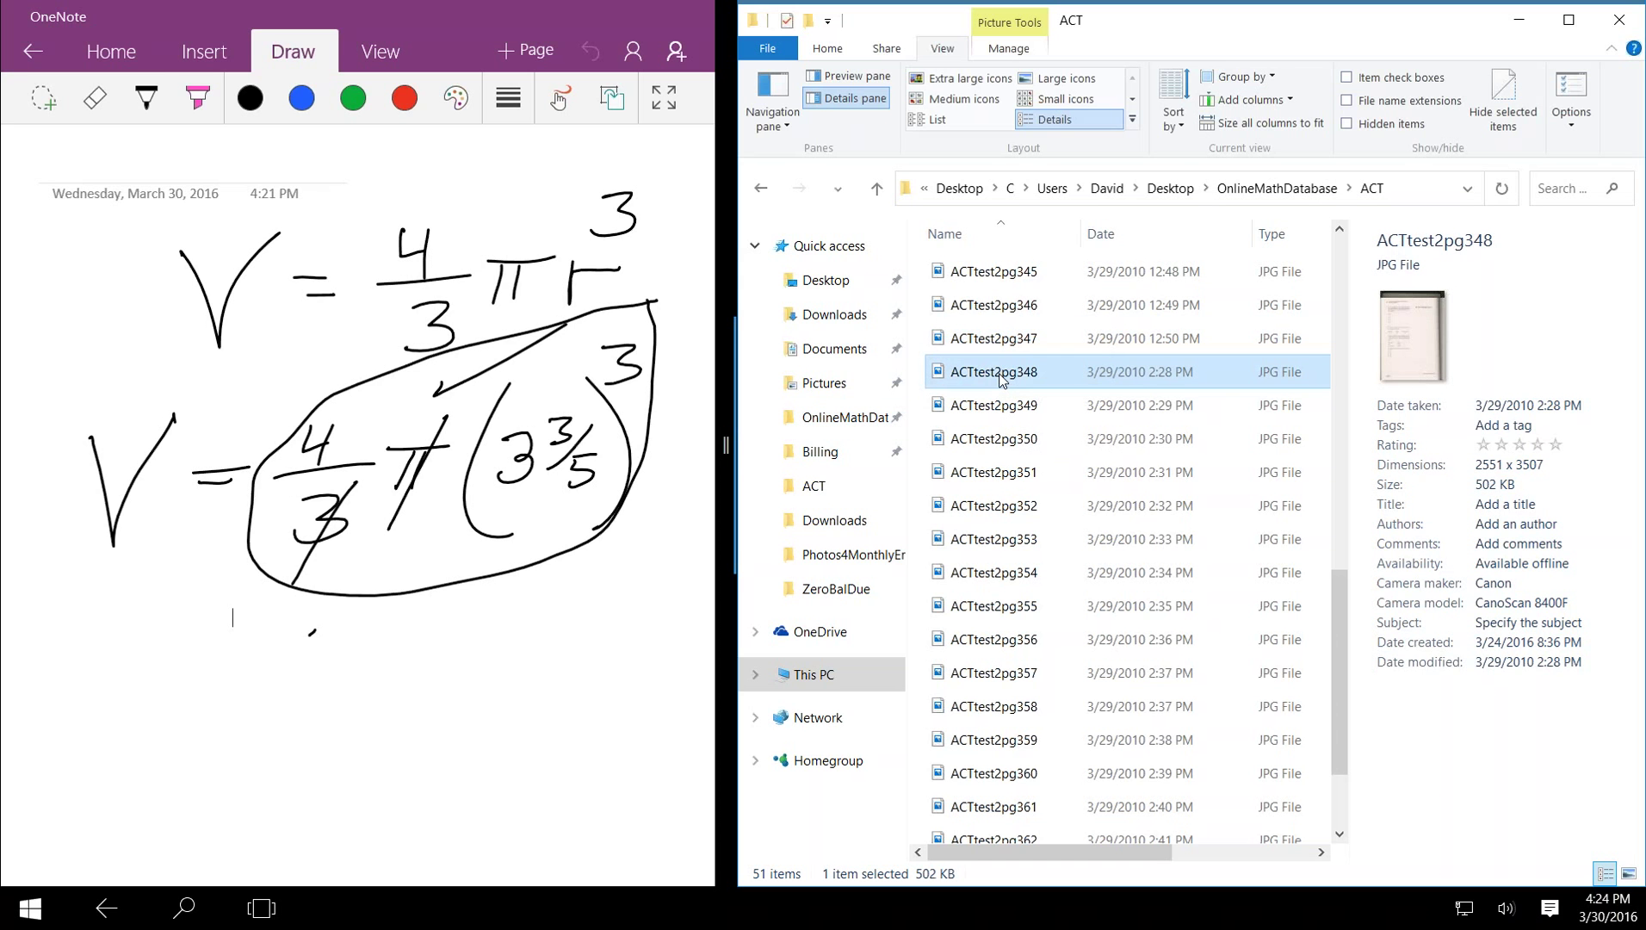
double_click(1001, 380)
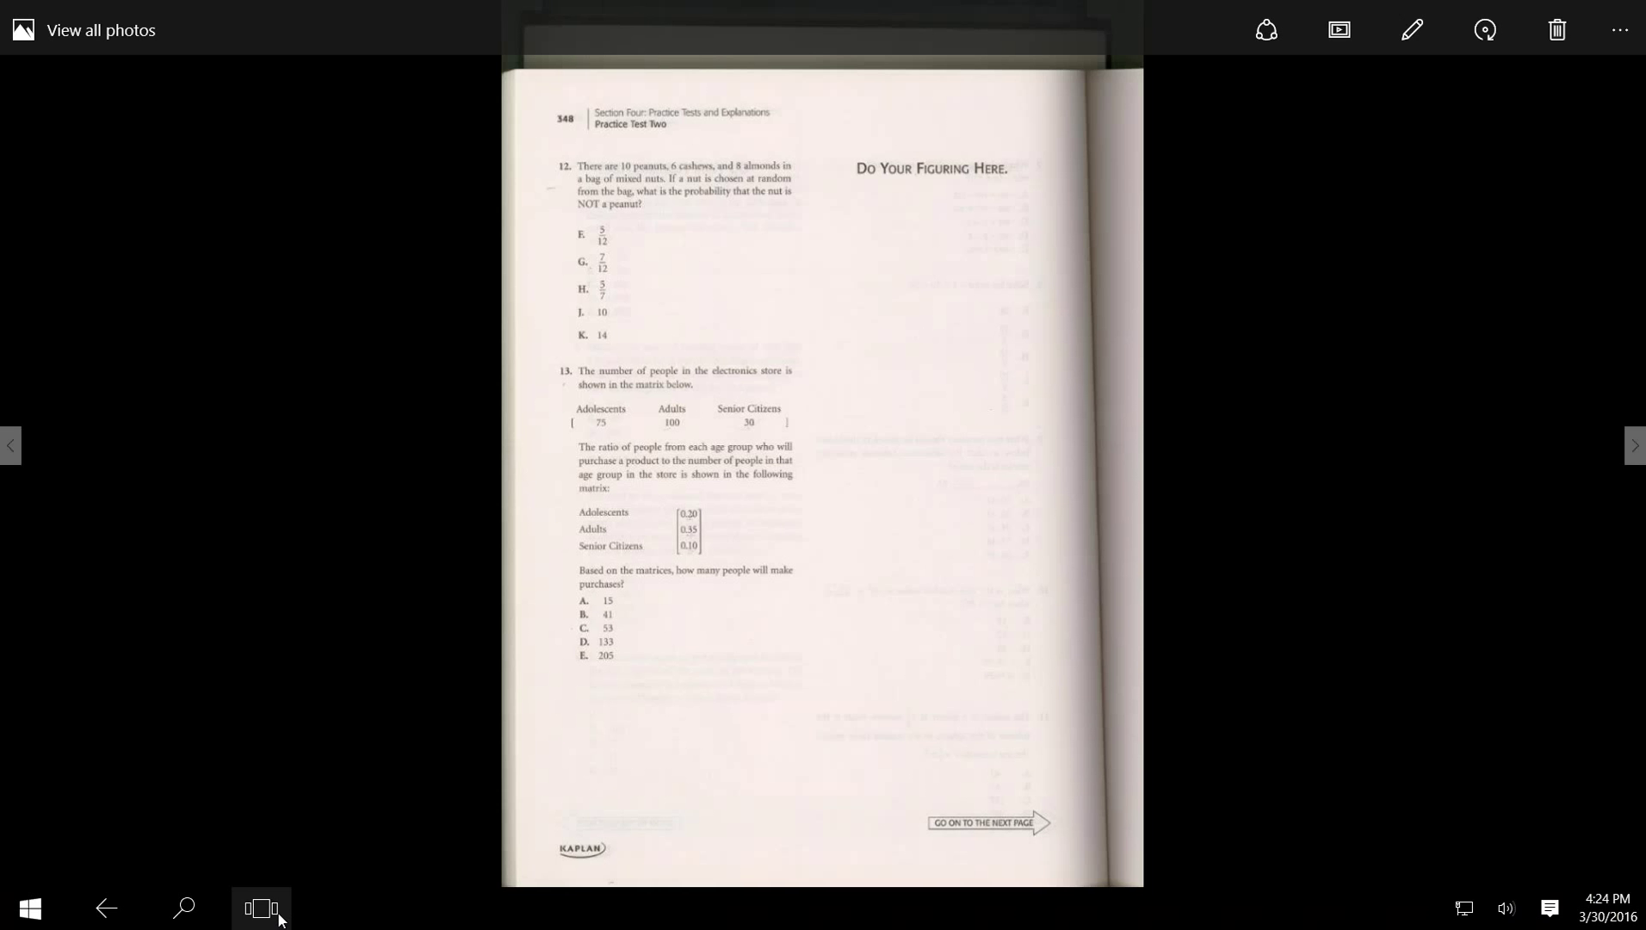
Step: Snap Photos right and OneNote left, add a blank page, and enter Photos edit mode
click(277, 917)
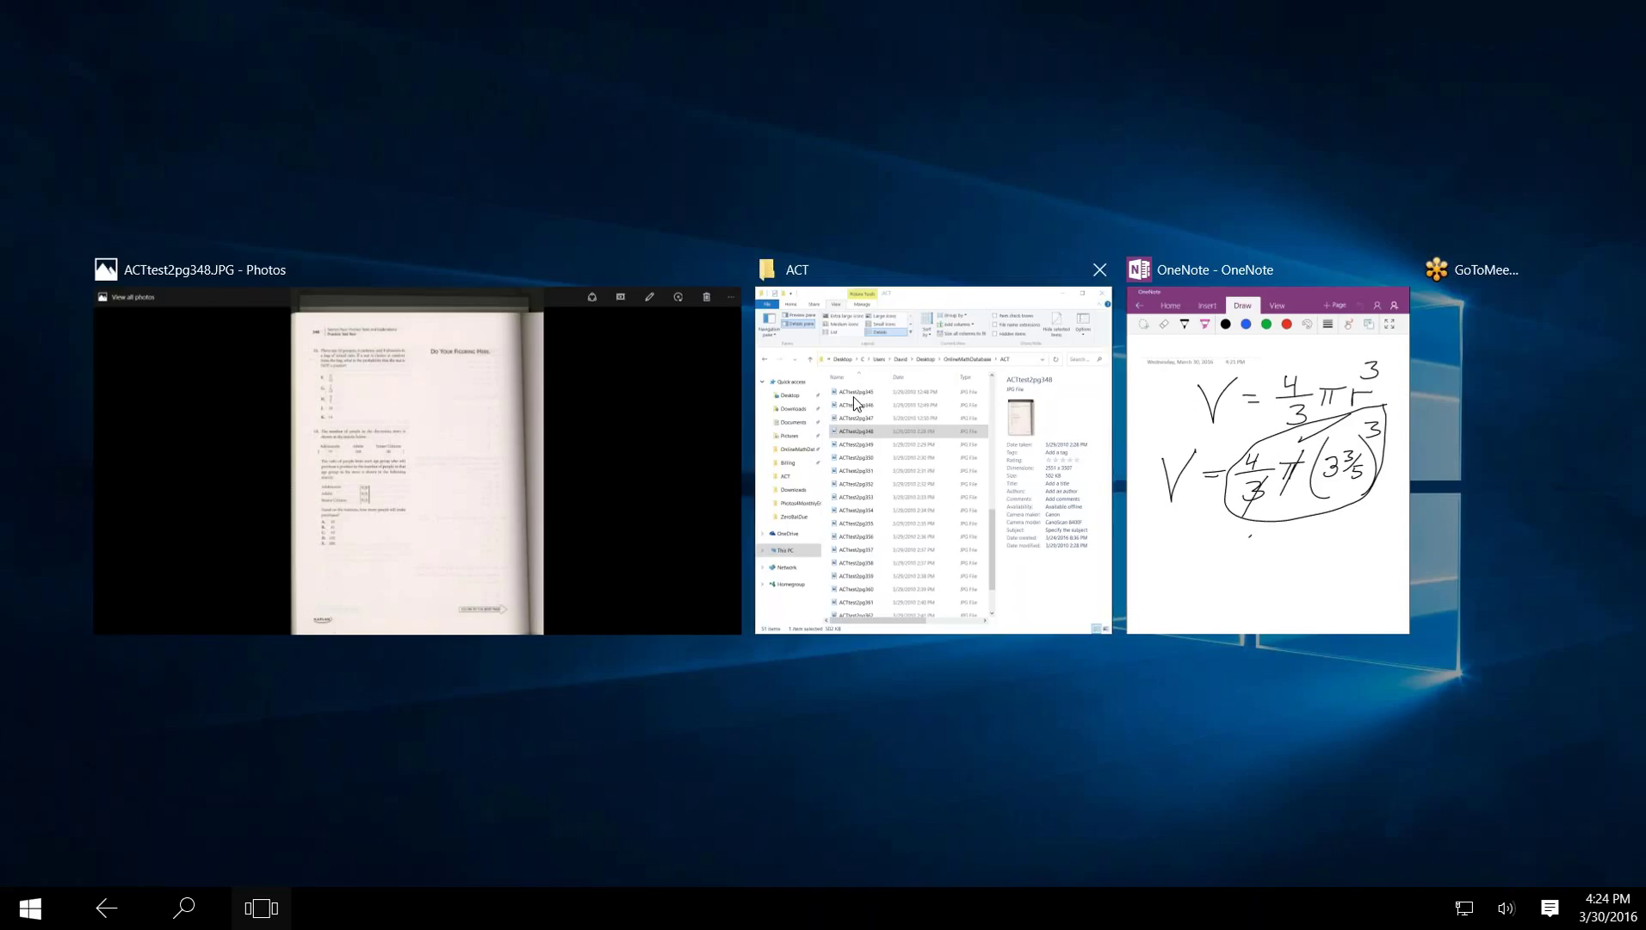
right_click(654, 467)
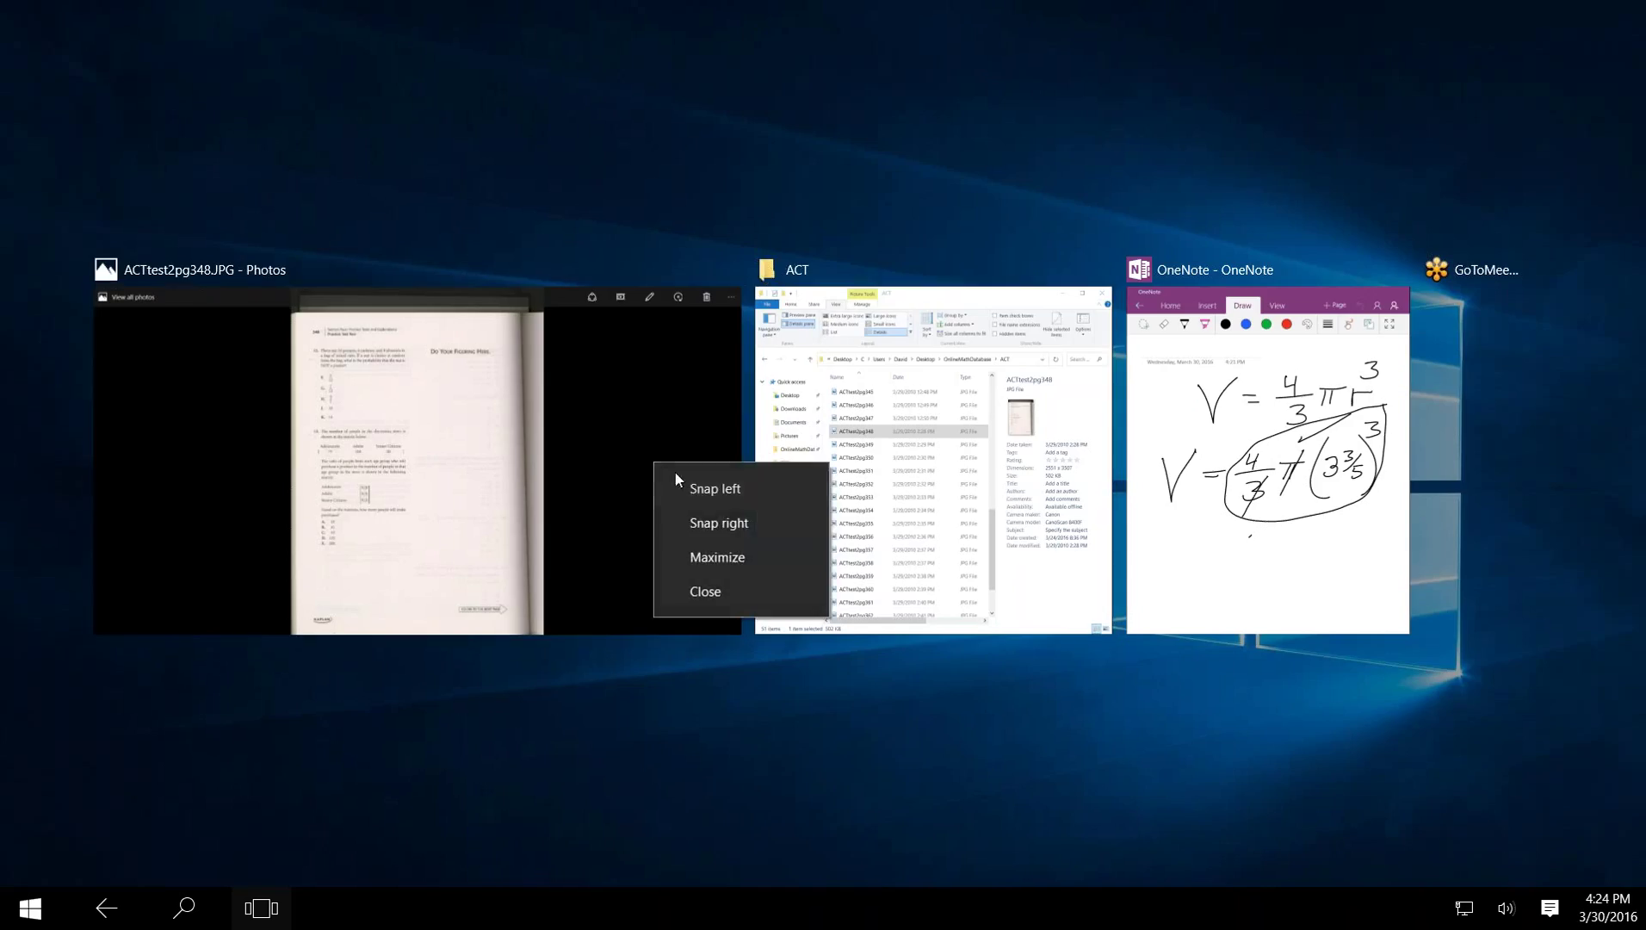
click(711, 522)
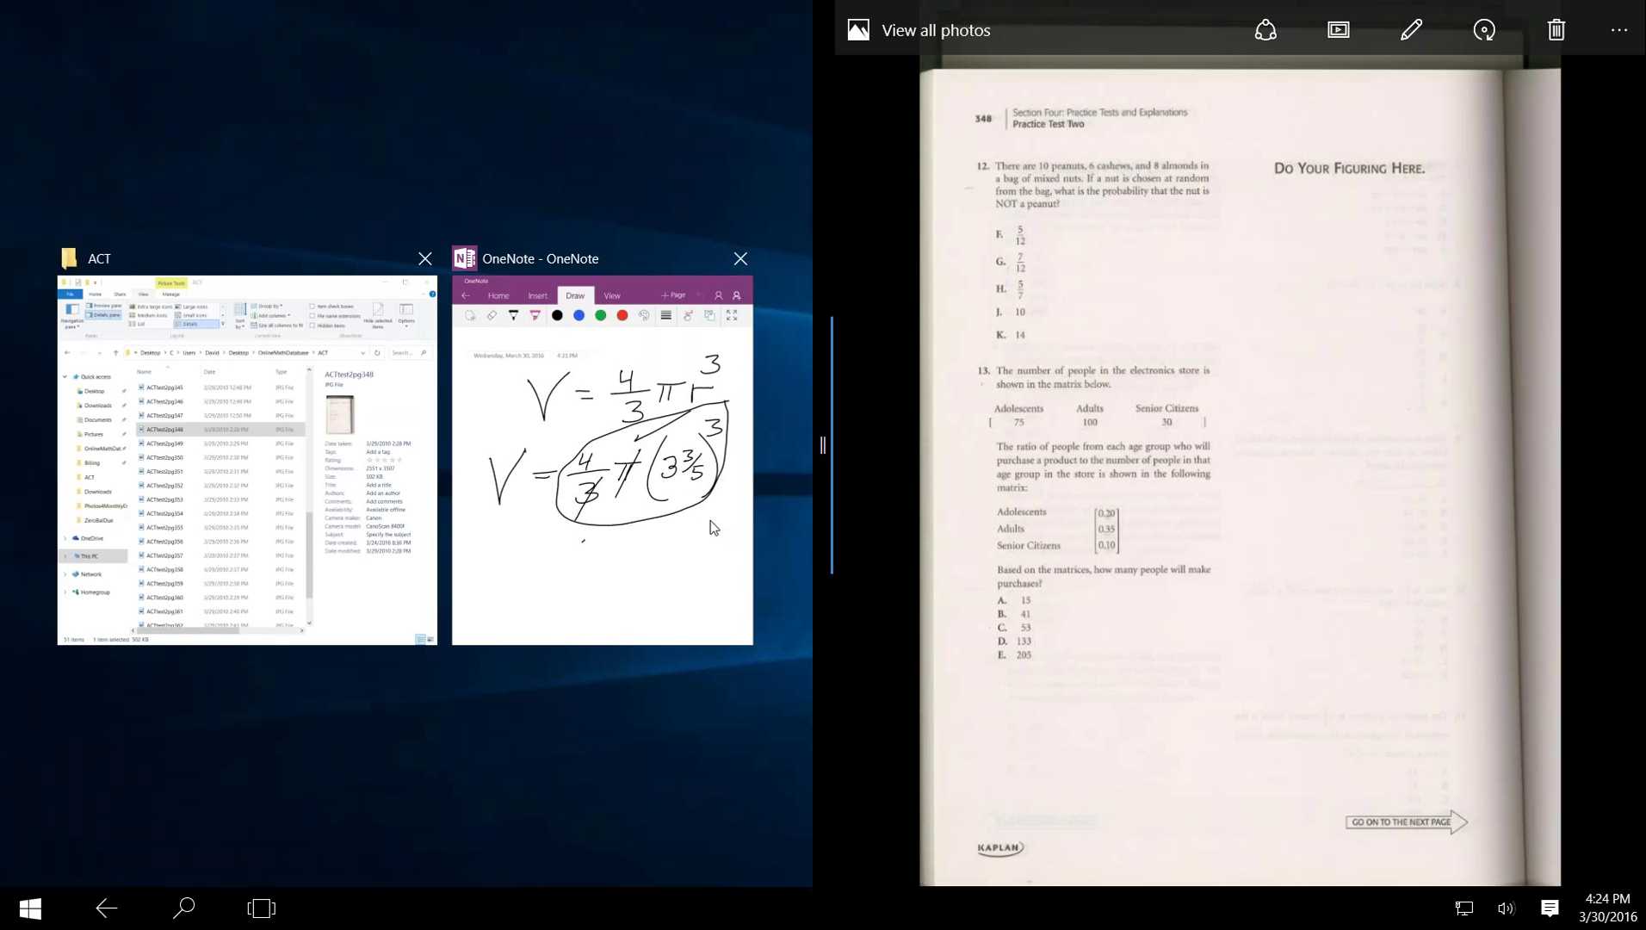
click(651, 470)
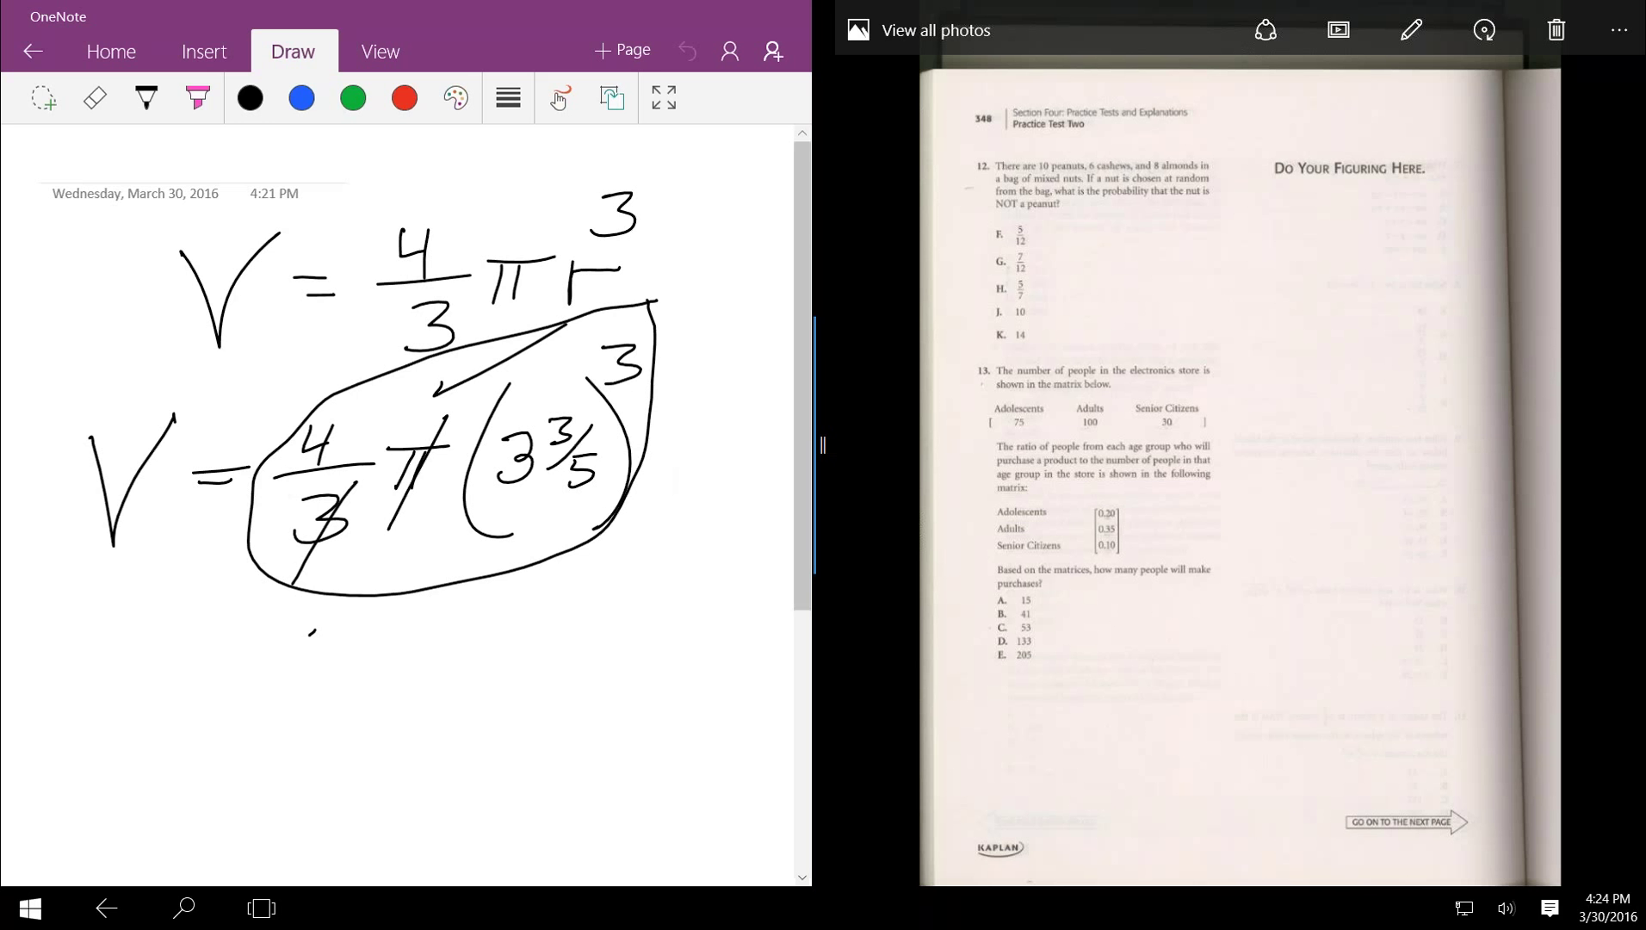
click(620, 75)
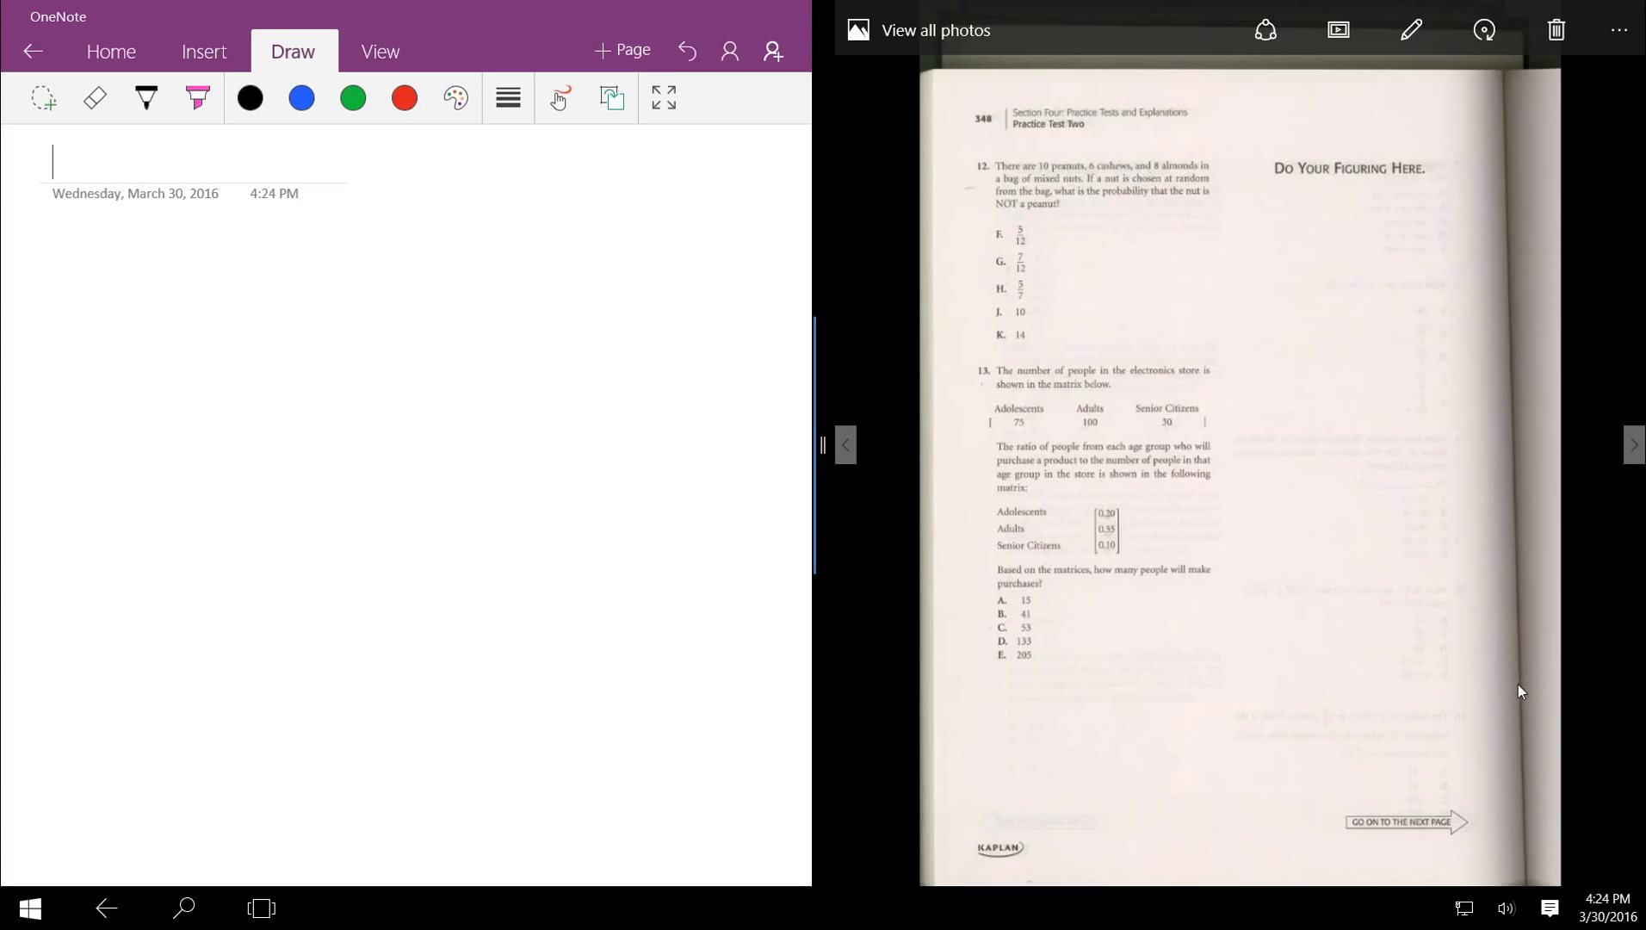
click(1412, 29)
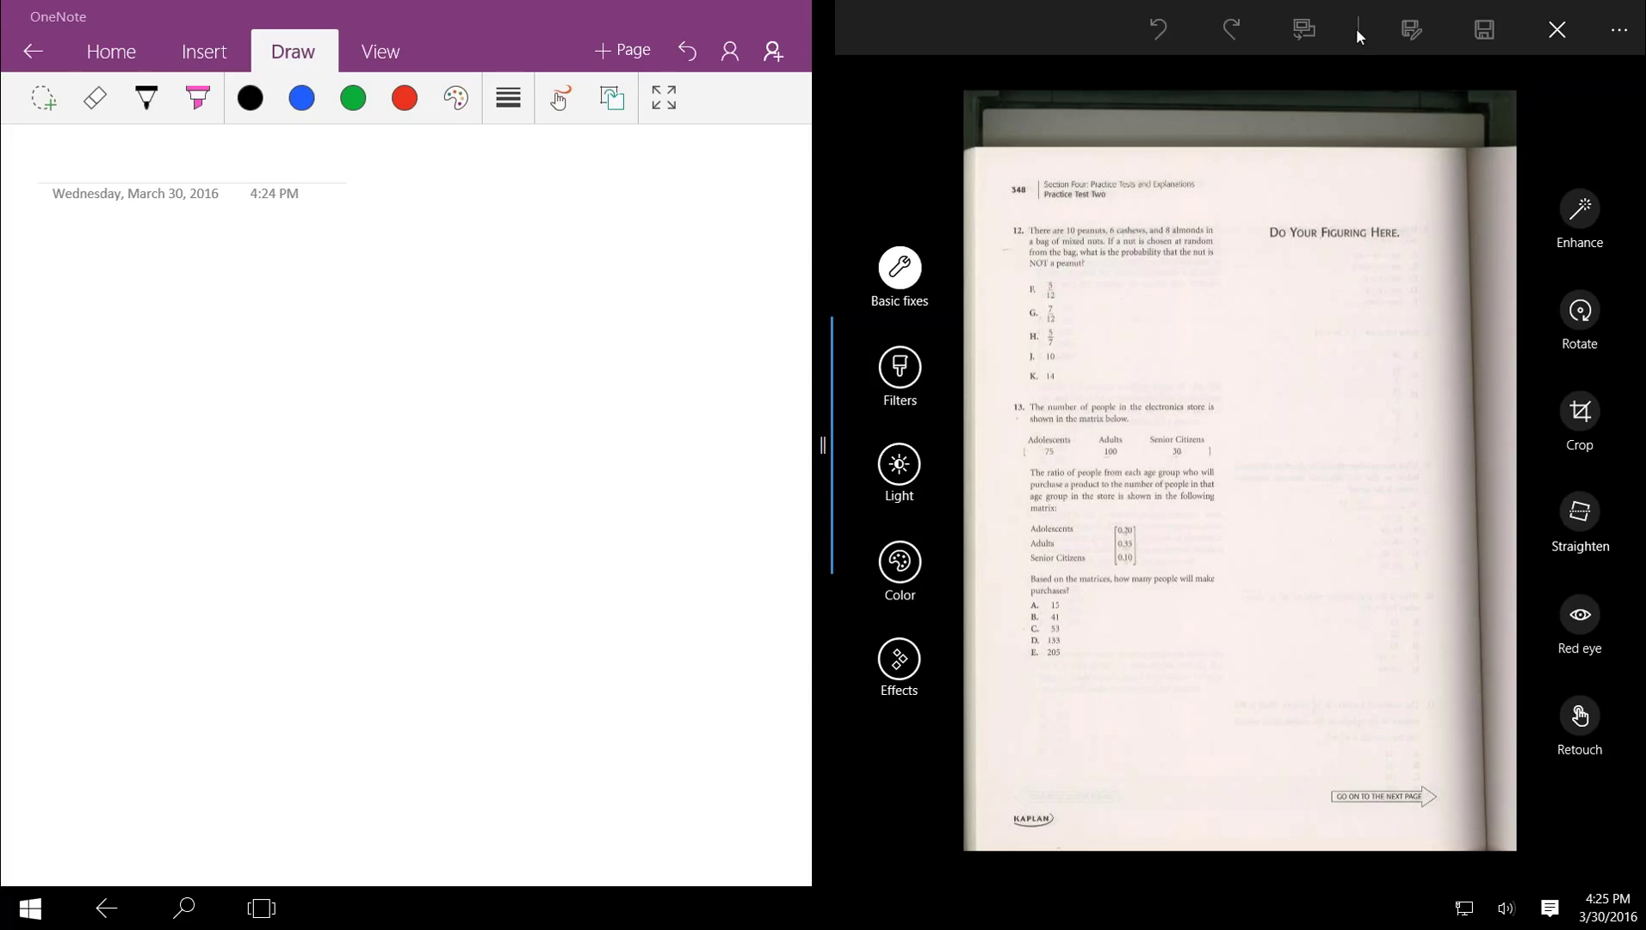
Step: Zoom page 348 in four steps and pan to show question 12's left edge
mouse_move(1497, 654)
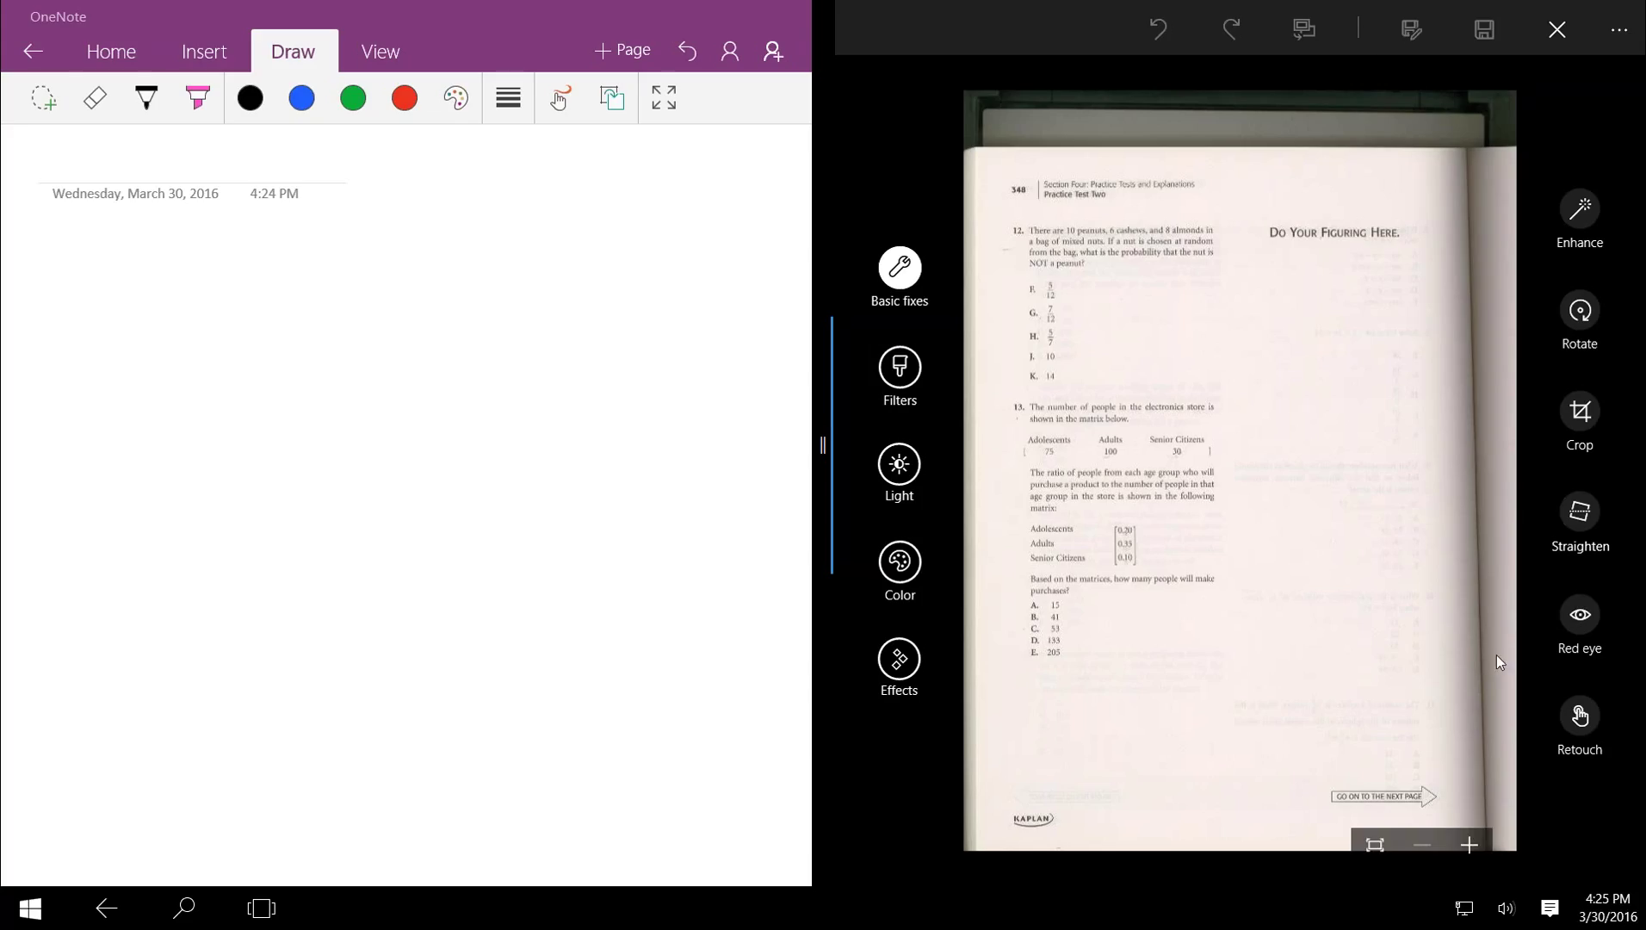
click(1468, 845)
click(1468, 845)
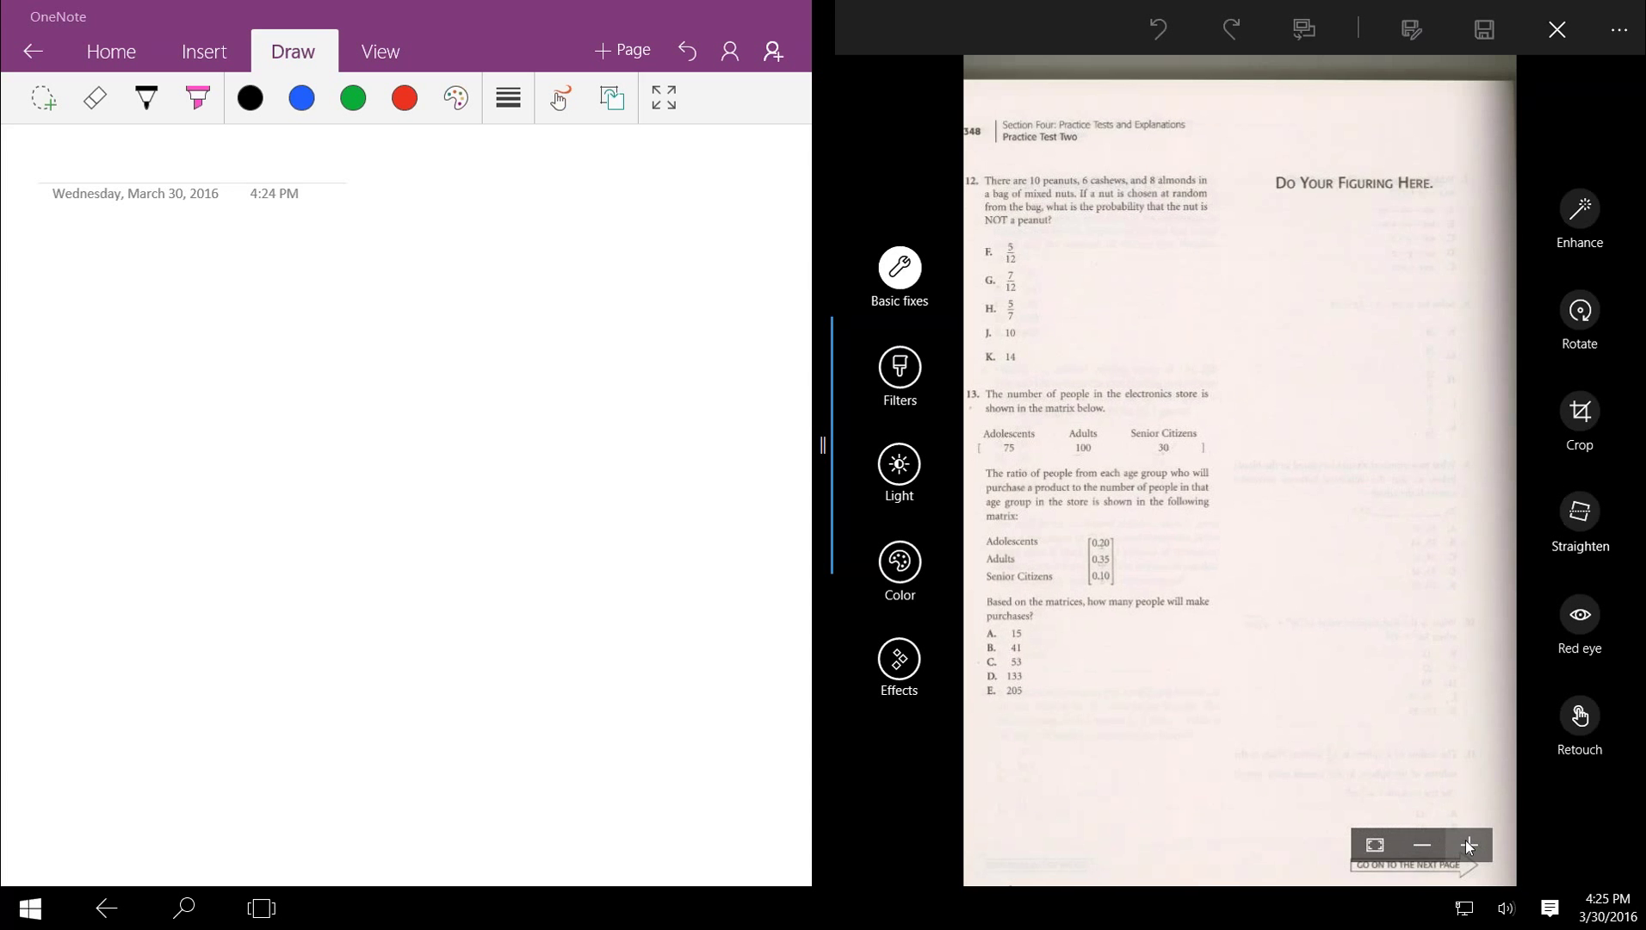
click(1467, 845)
click(1468, 843)
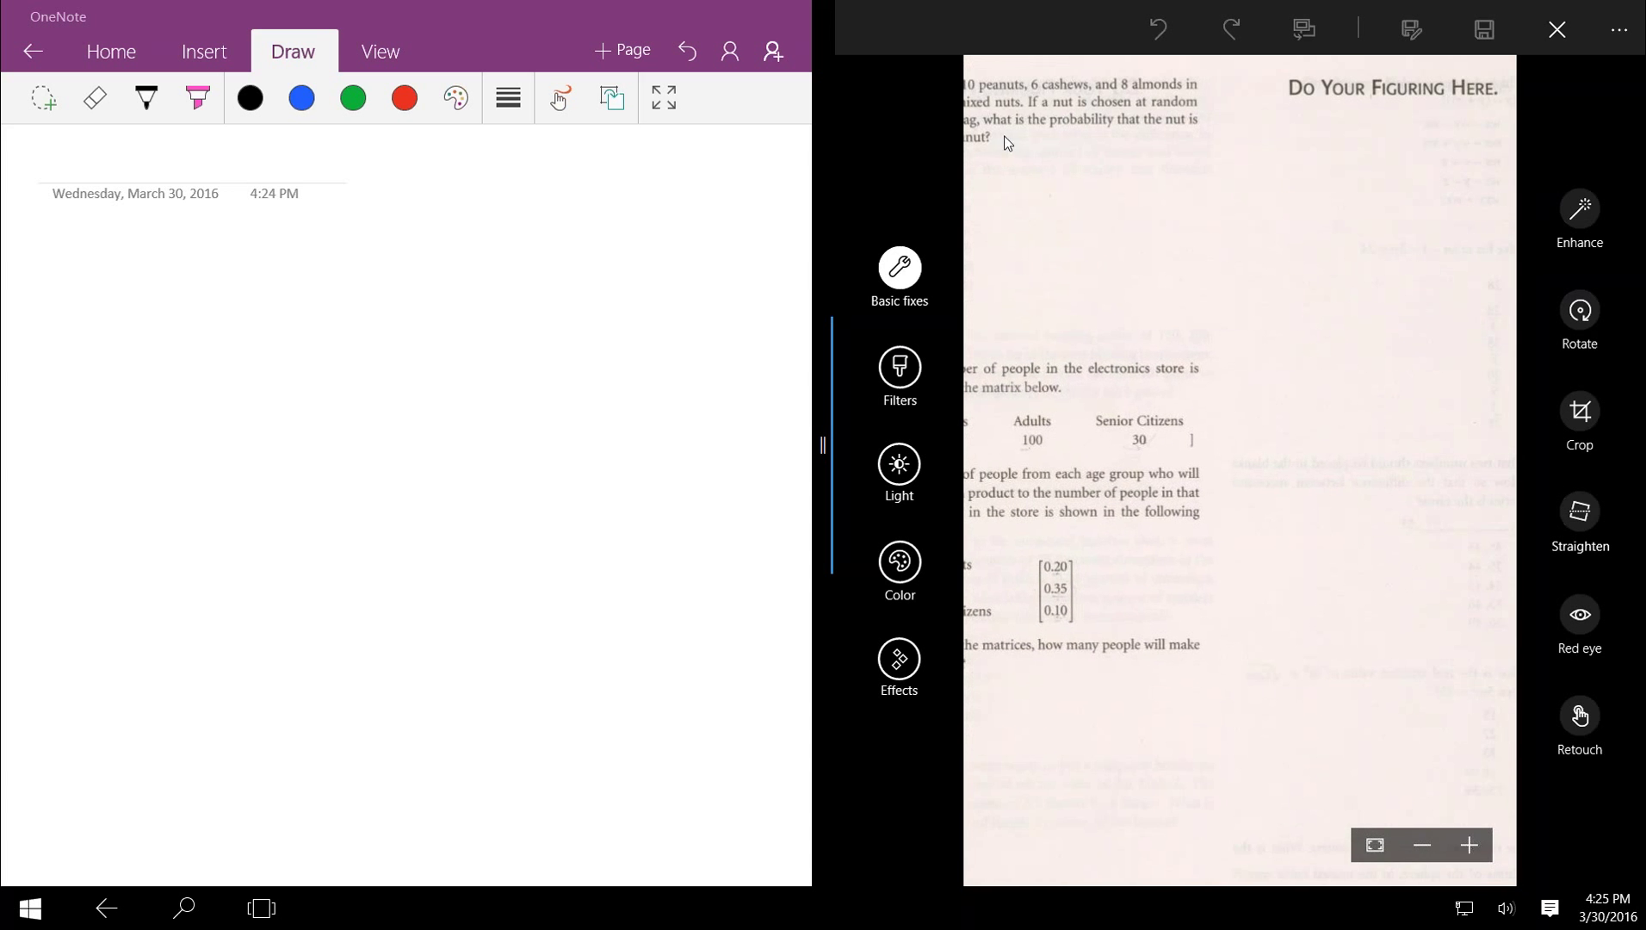
drag(1065, 196, 1146, 149)
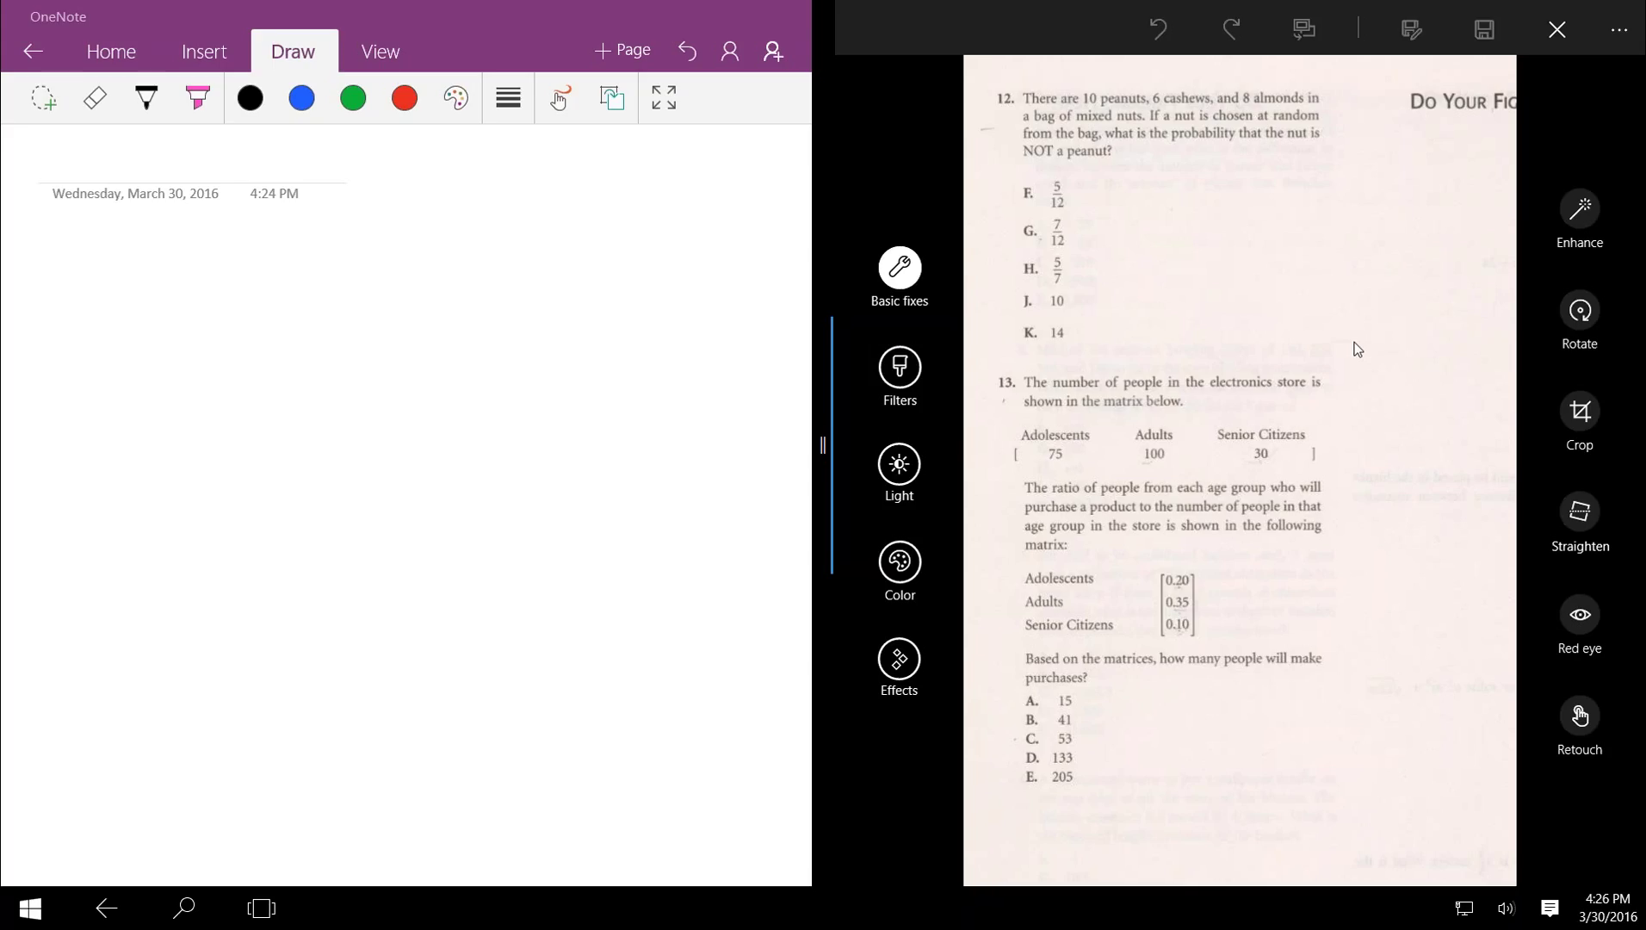
Step: Scroll down to question 13's matrices and zoom in one more step
scroll(1247, 279, down, 3)
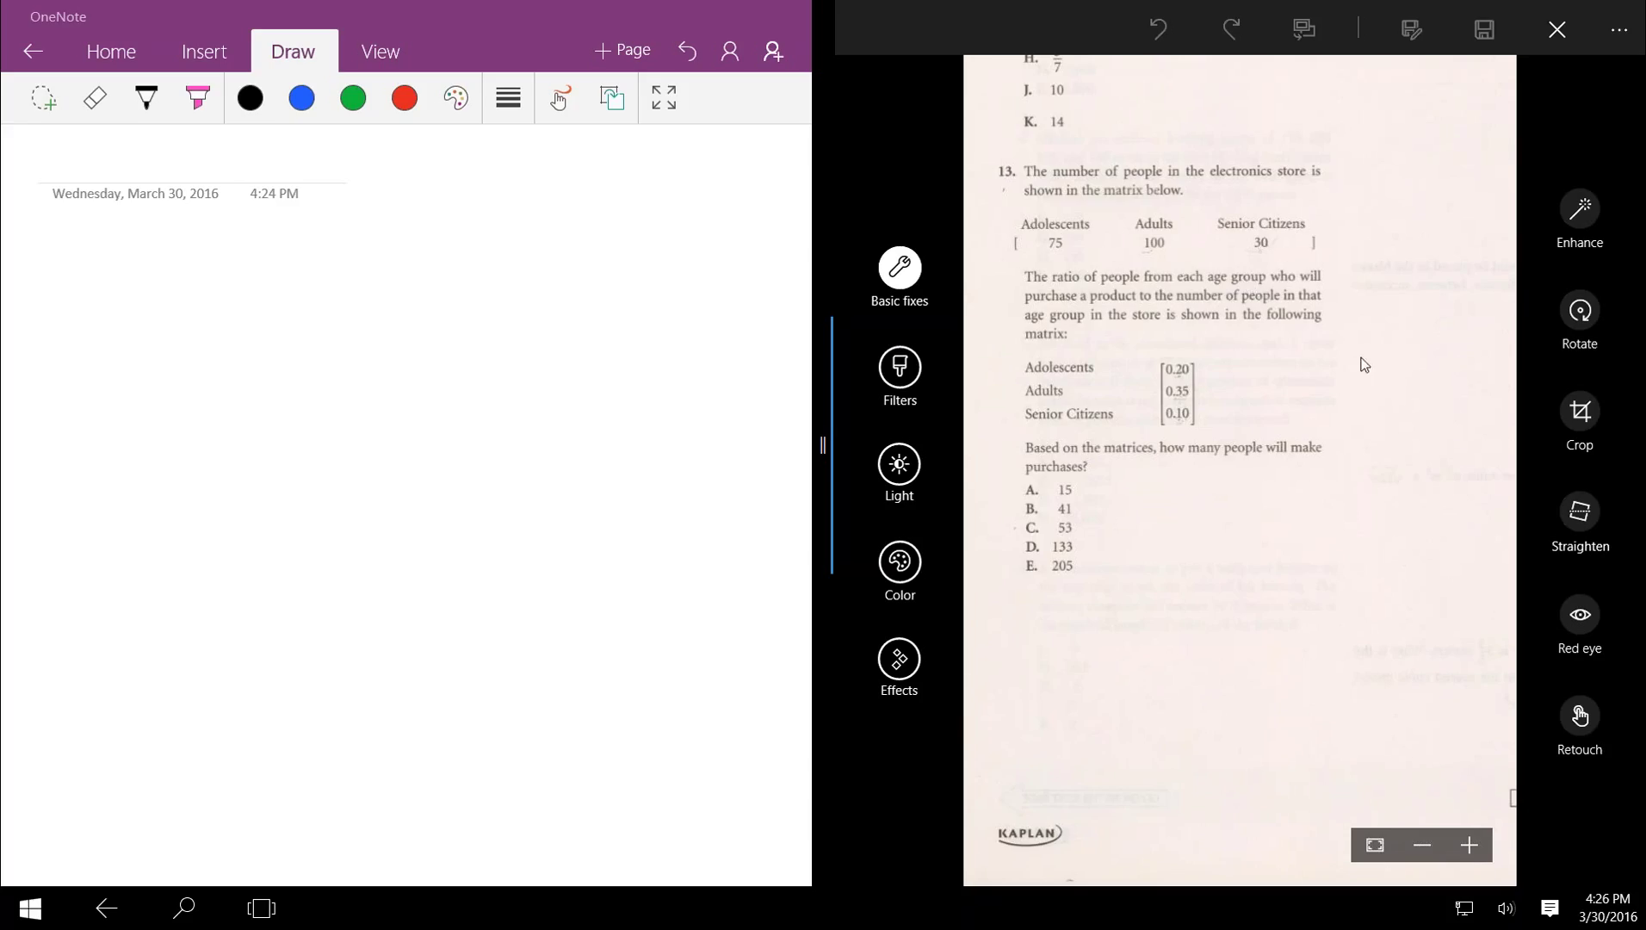
click(1470, 848)
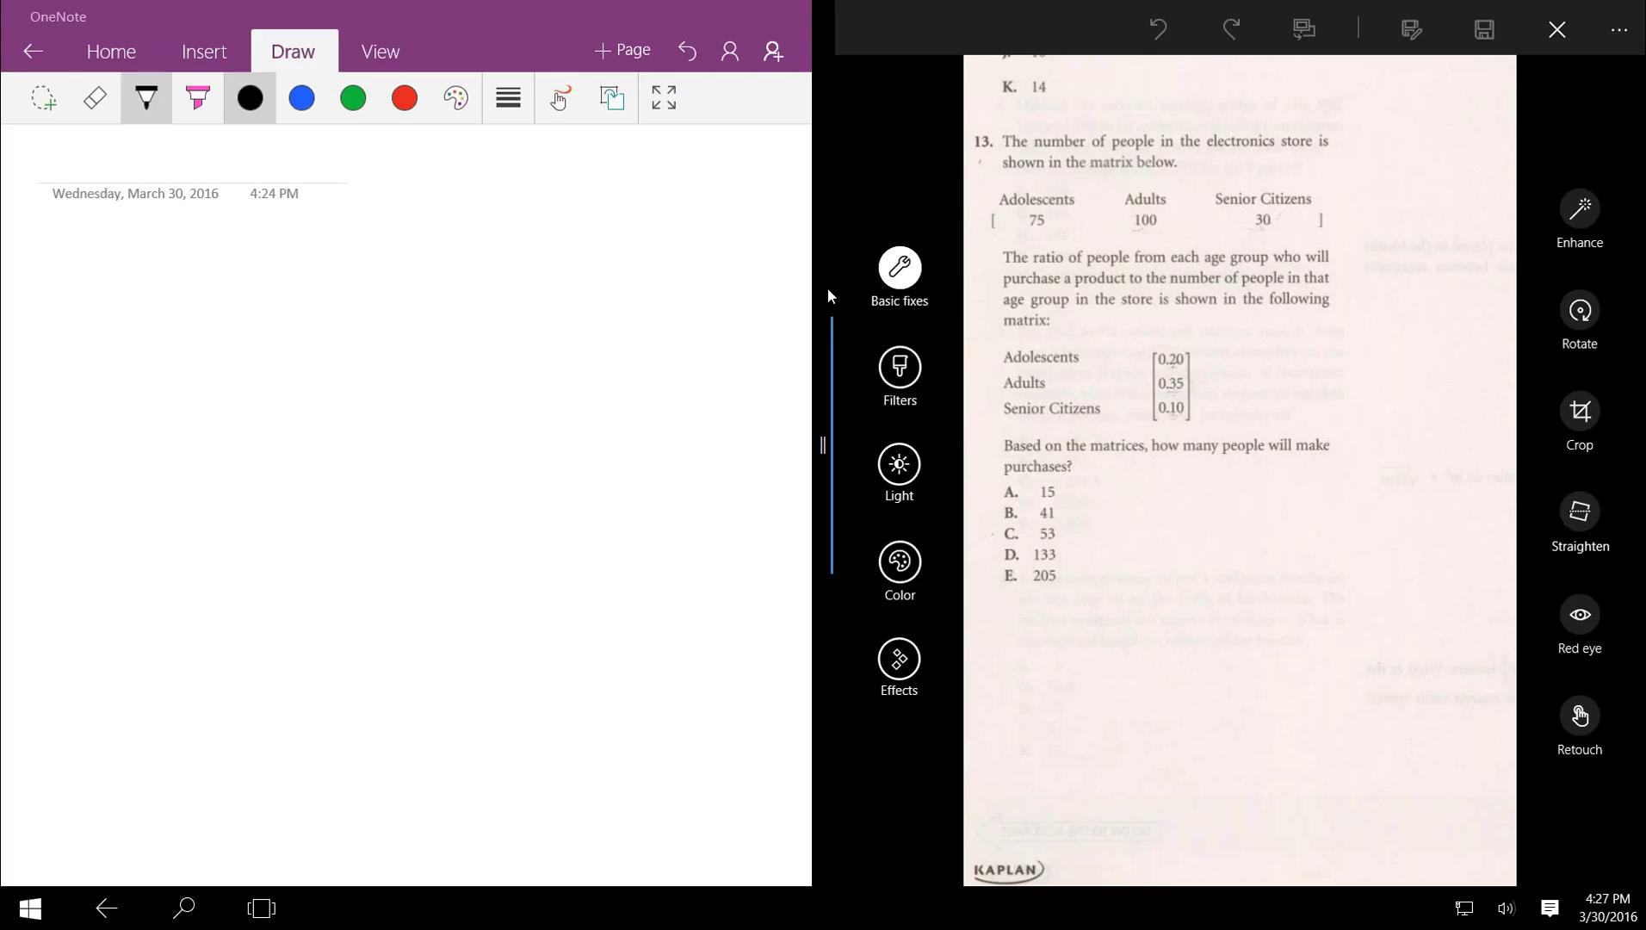
mouse_move(177, 248)
mouse_down()
mouse_move(125, 340)
mouse_move(188, 328)
mouse_move(304, 216)
mouse_up()
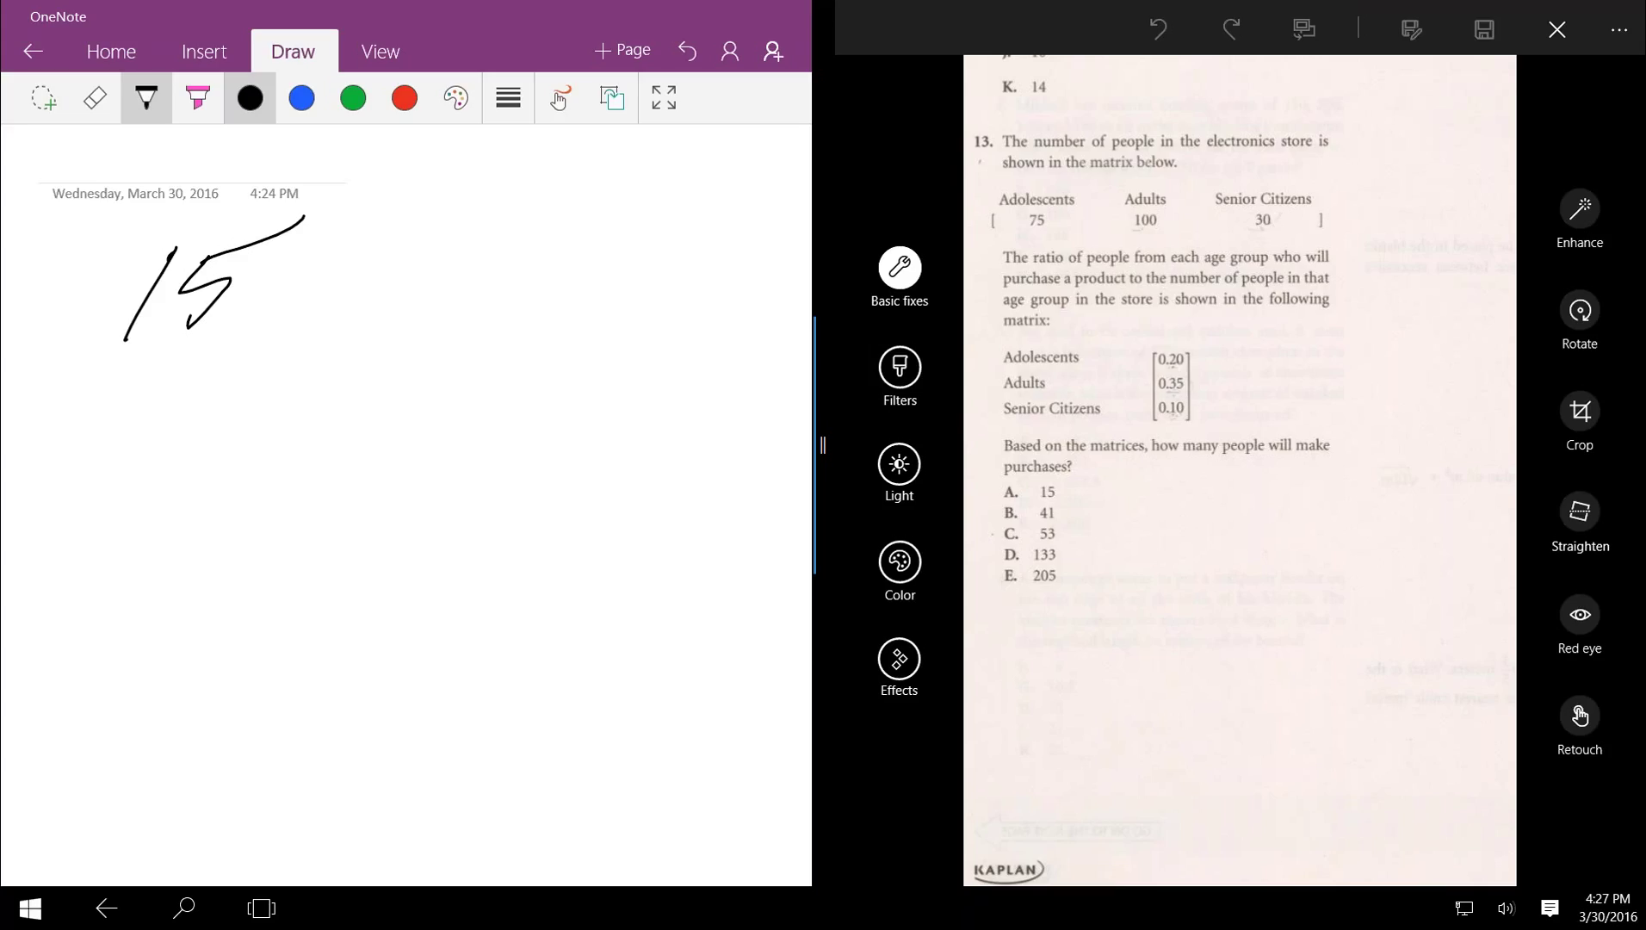
mouse_move(119, 367)
mouse_down()
mouse_move(144, 363)
mouse_move(144, 432)
mouse_up()
mouse_move(207, 363)
mouse_down()
mouse_move(226, 396)
mouse_move(197, 415)
mouse_up()
drag(203, 353, 281, 333)
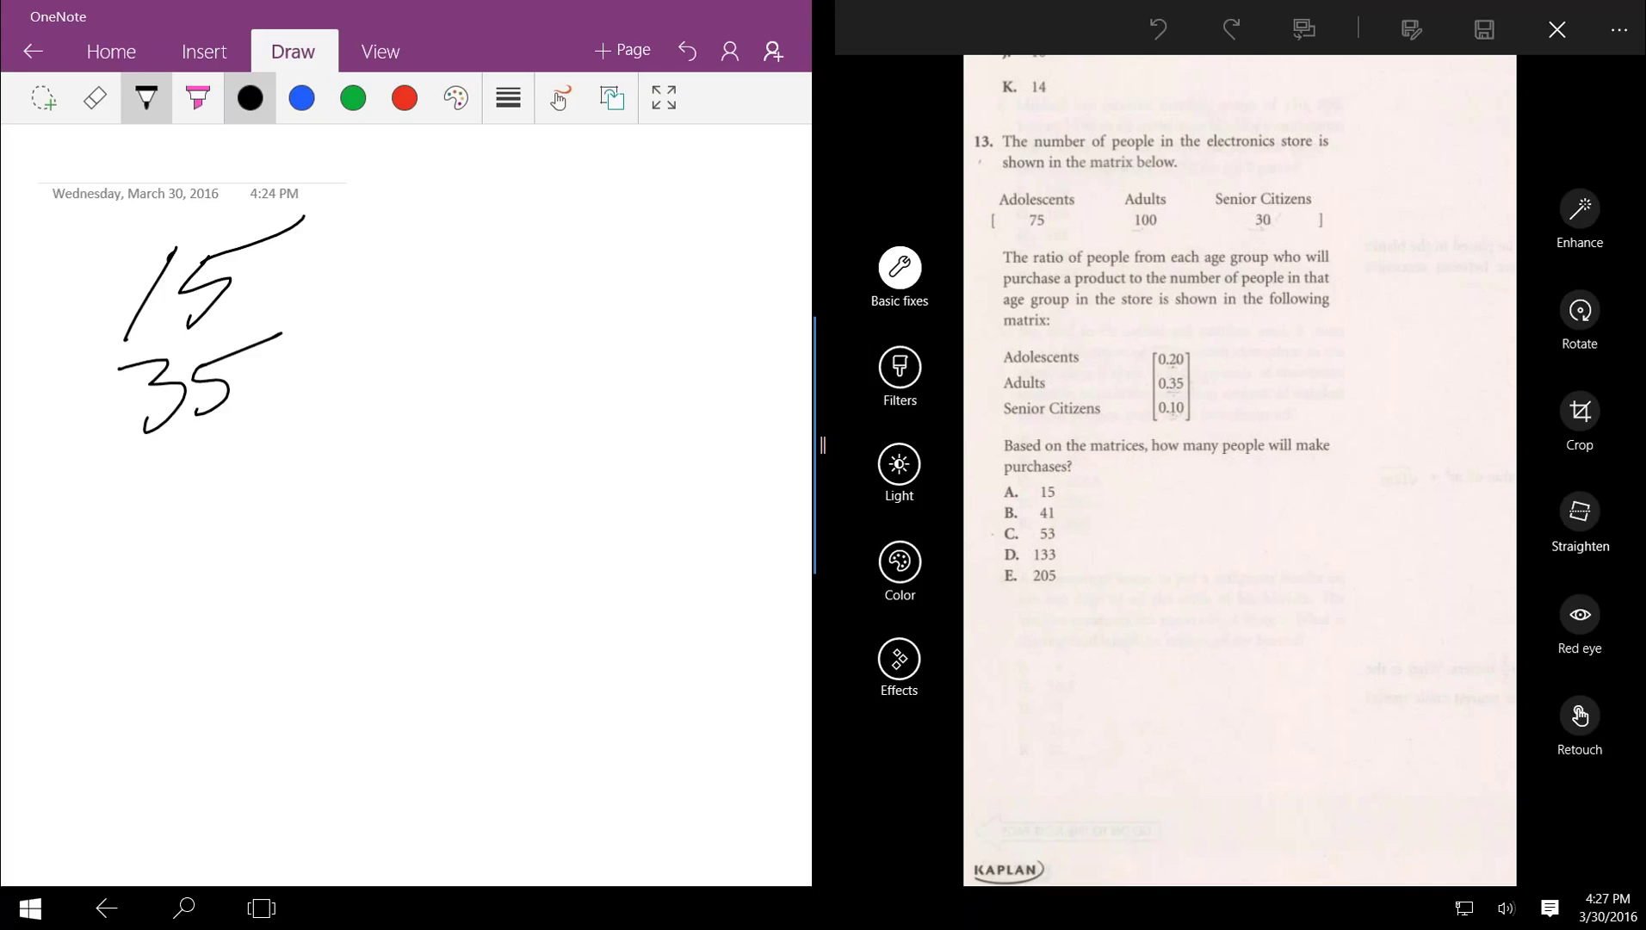
mouse_move(185, 449)
mouse_down()
mouse_move(241, 456)
mouse_move(174, 546)
mouse_up()
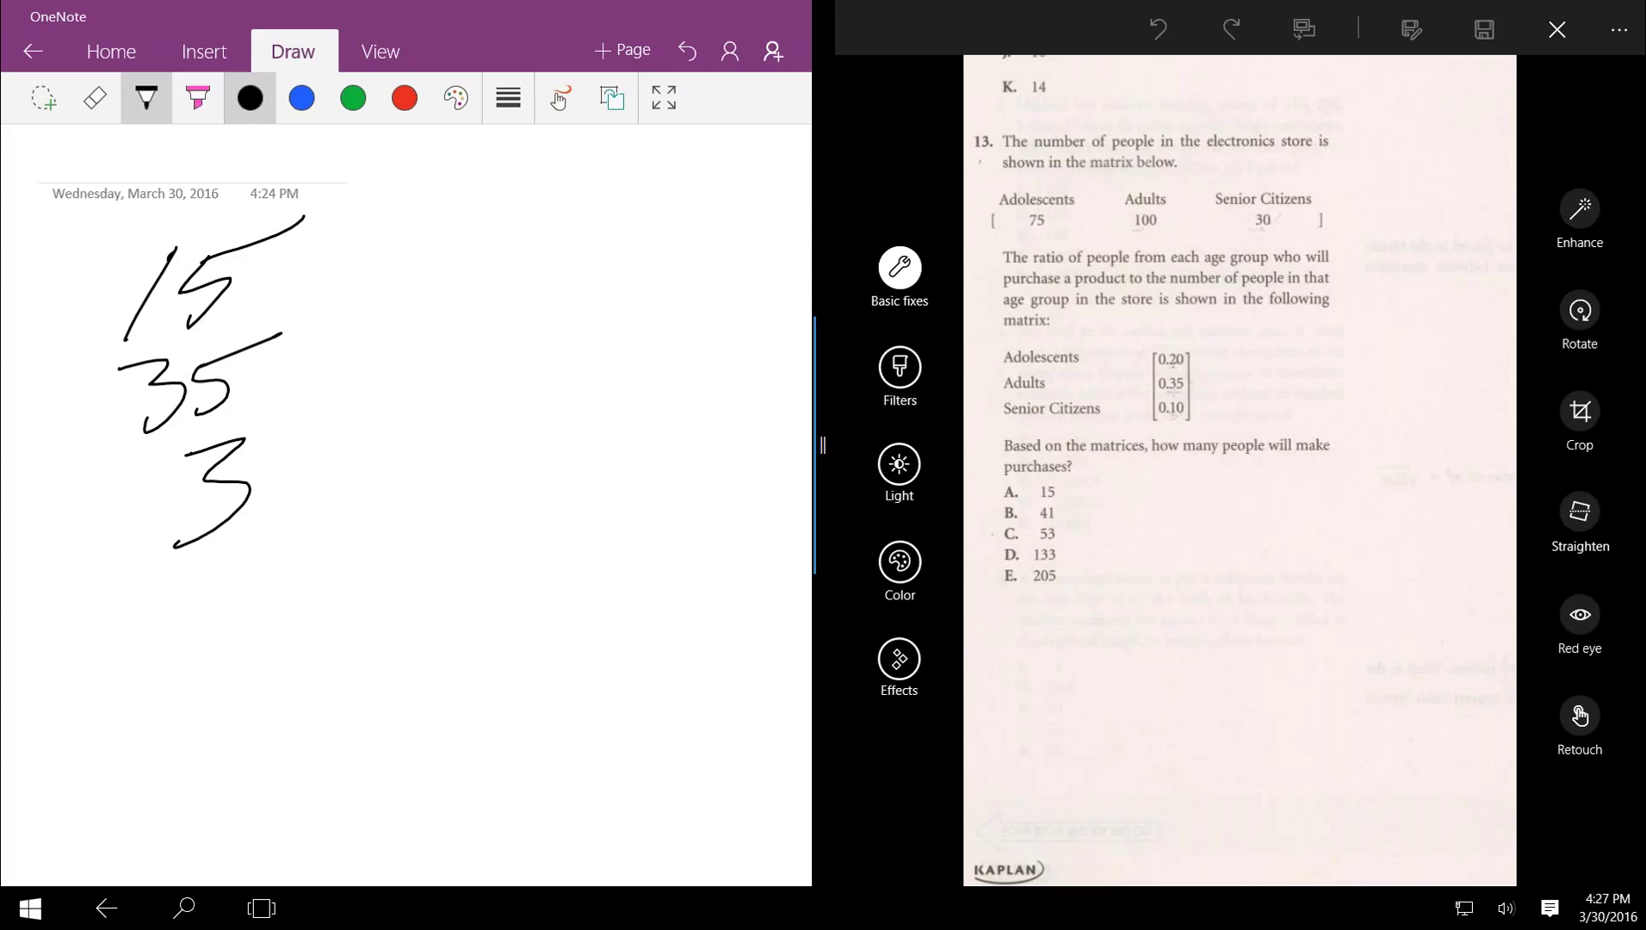
click(95, 97)
click(94, 98)
click(158, 245)
mouse_move(284, 225)
mouse_down()
mouse_move(198, 284)
mouse_move(146, 396)
mouse_move(215, 499)
mouse_up()
click(146, 97)
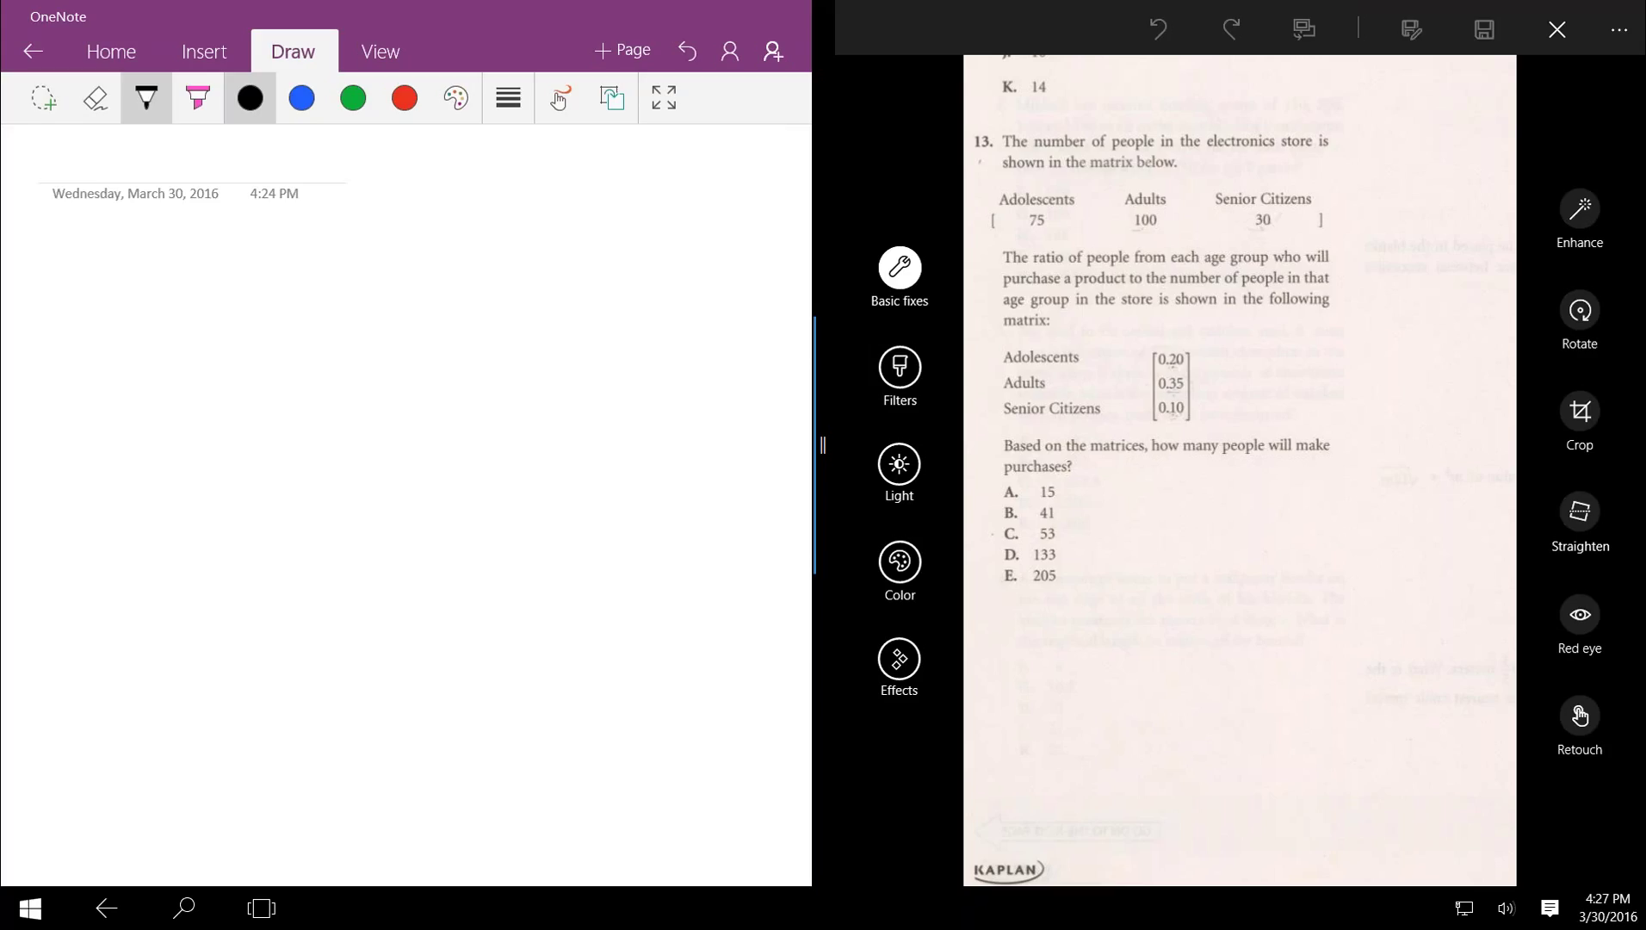
Step: Begin the first matrix with 75, then remove the stray comma with the Stroke Eraser
mouse_move(140, 264)
mouse_down()
mouse_move(90, 269)
mouse_move(80, 392)
mouse_move(155, 376)
mouse_up()
mouse_move(119, 298)
mouse_down()
mouse_move(136, 348)
mouse_move(177, 331)
mouse_up()
mouse_move(182, 298)
mouse_down()
mouse_move(215, 289)
mouse_move(227, 370)
mouse_up()
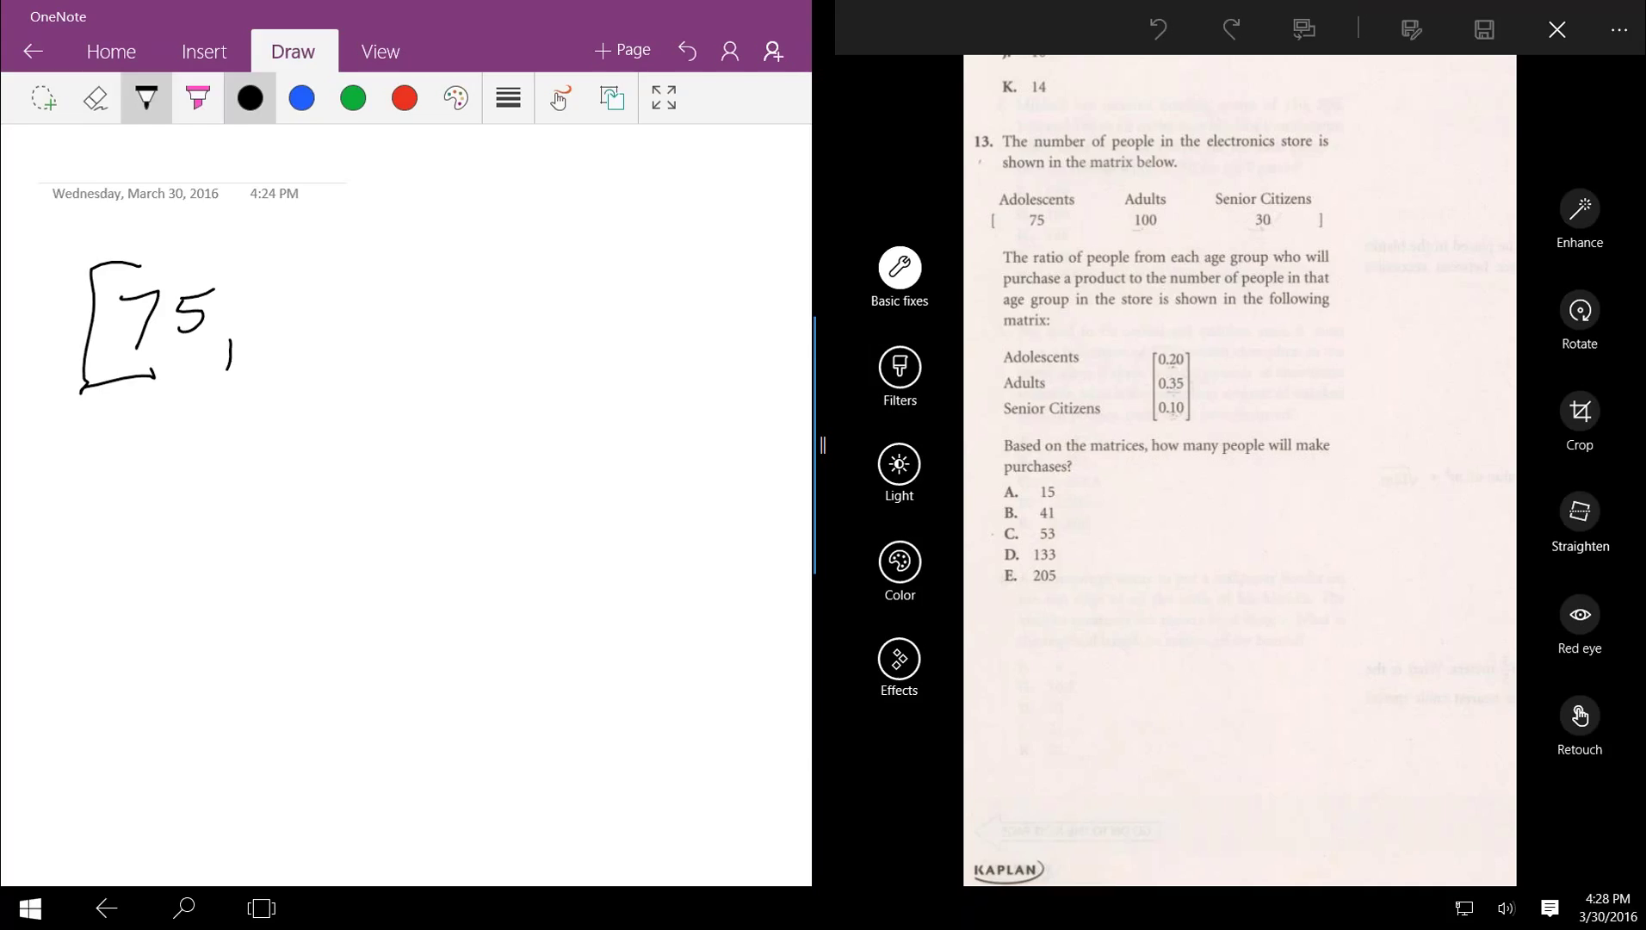
click(95, 98)
click(95, 97)
click(169, 242)
click(229, 353)
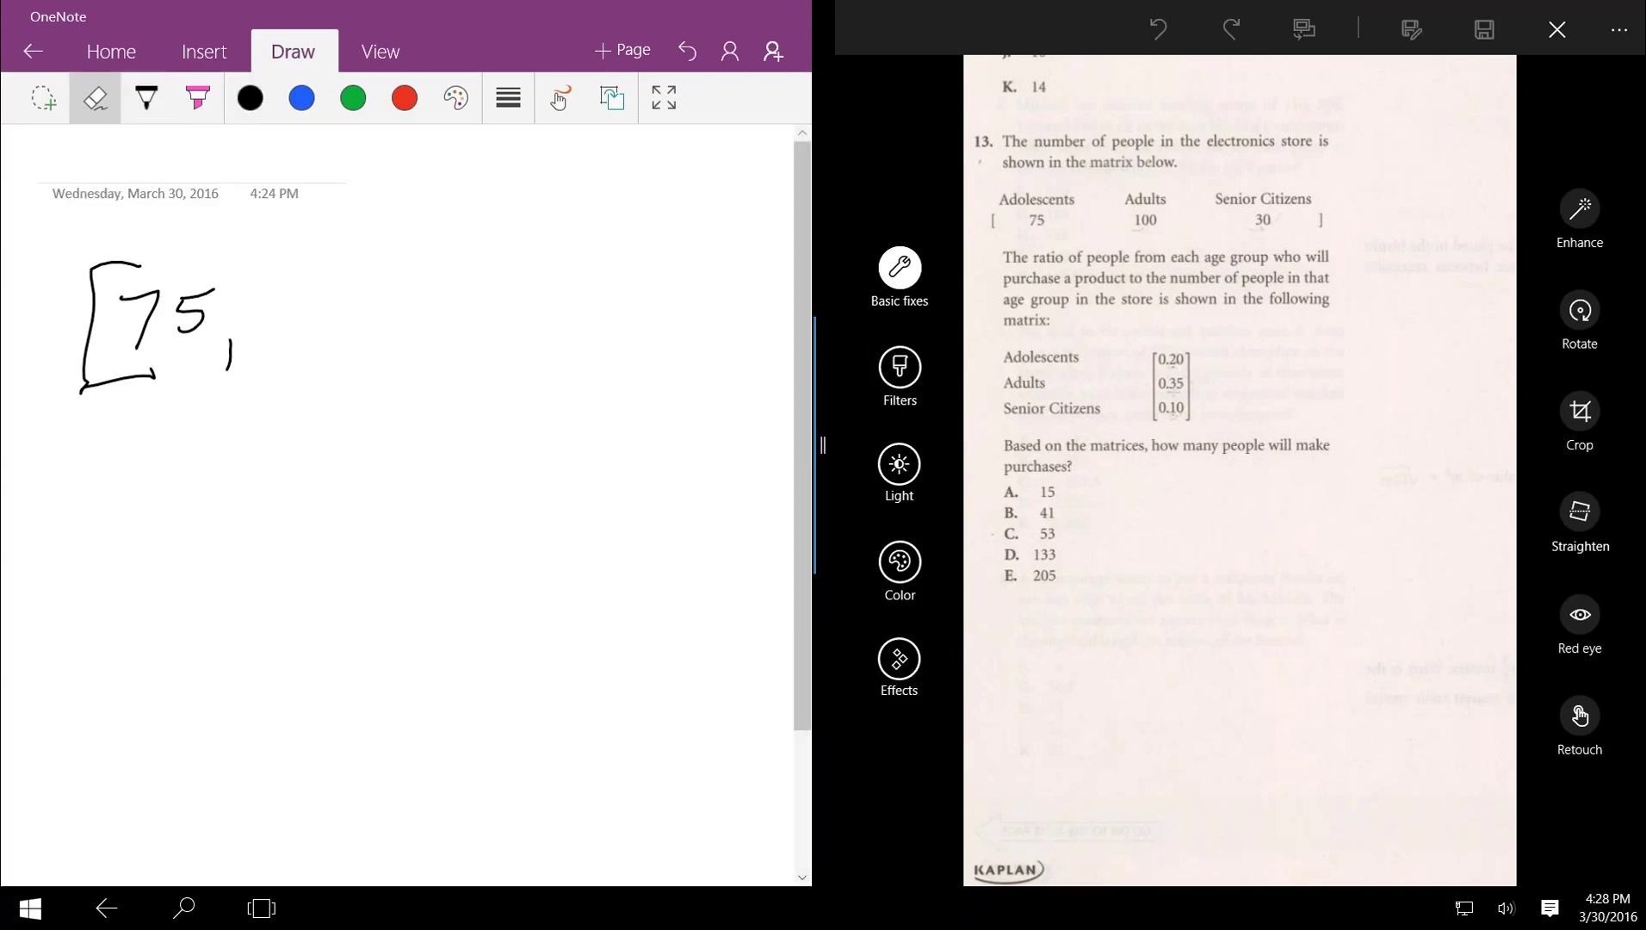
click(146, 97)
click(249, 98)
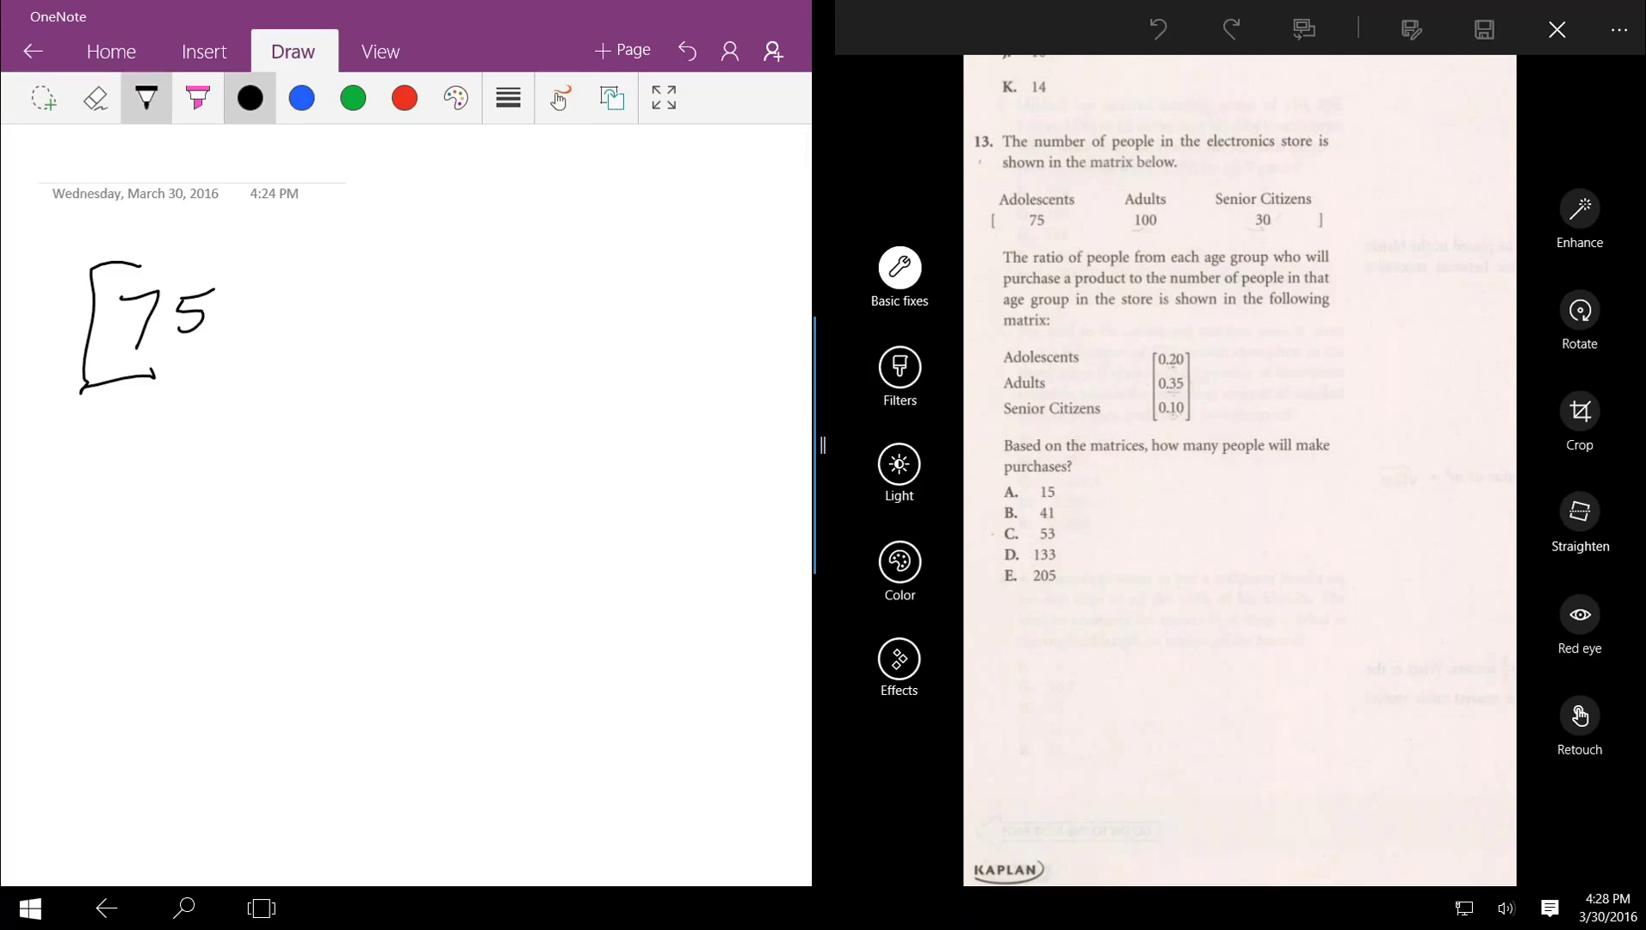
Step: Finish the first matrix with 100 and 30 and its closing bracket
drag(312, 293, 269, 365)
mouse_move(325, 303)
mouse_down()
mouse_move(311, 322)
mouse_move(326, 303)
mouse_up()
mouse_move(362, 305)
mouse_down()
mouse_move(348, 347)
mouse_move(362, 304)
mouse_move(437, 356)
mouse_up()
mouse_move(501, 310)
mouse_down()
mouse_move(489, 342)
mouse_move(503, 309)
mouse_up()
mouse_move(492, 265)
mouse_down()
mouse_move(535, 262)
mouse_move(542, 391)
mouse_move(472, 402)
mouse_up()
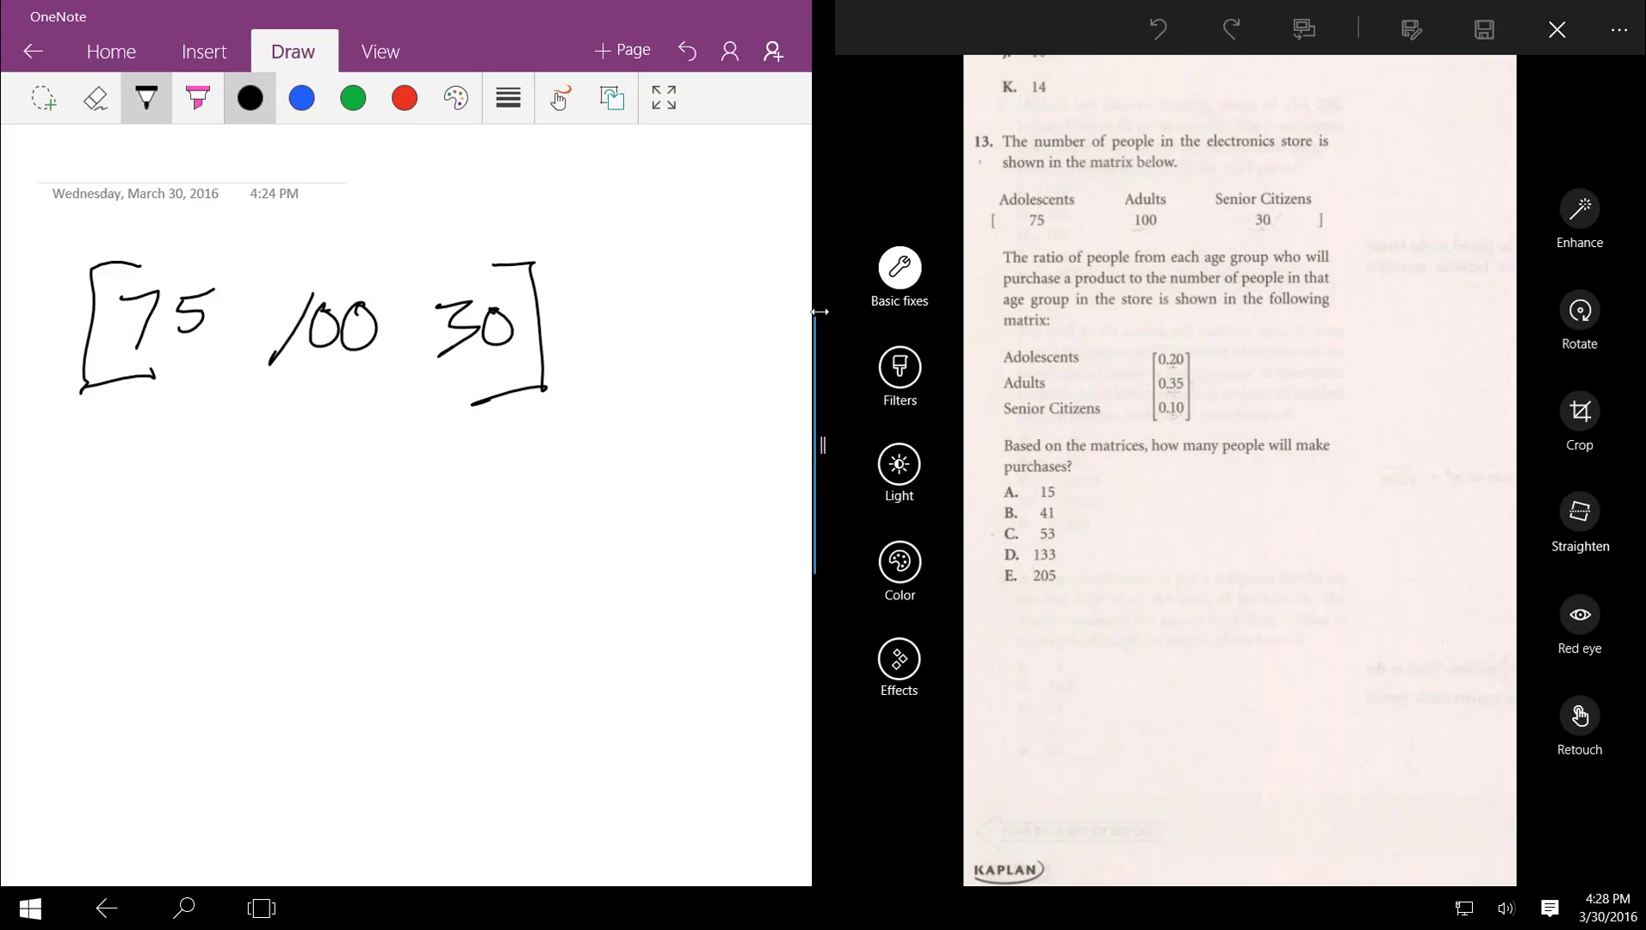
Step: Write the second matrix [.20 .35 .10] with its brackets
mouse_move(660, 256)
mouse_down()
mouse_move(612, 269)
mouse_move(629, 460)
mouse_move(670, 467)
mouse_up()
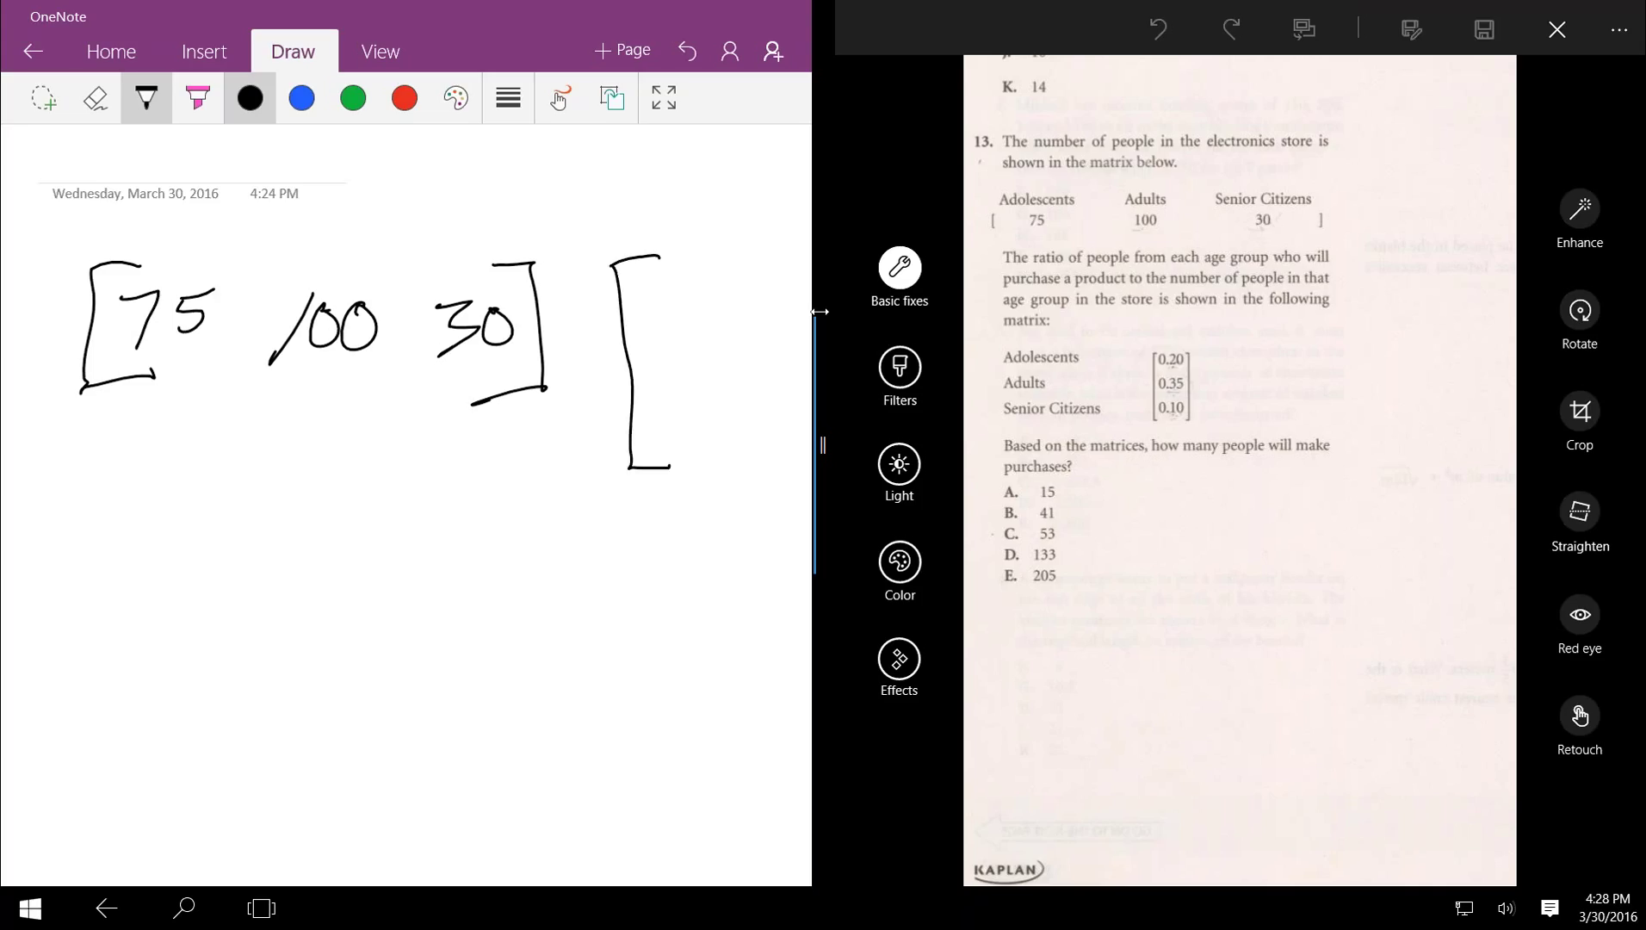
drag(732, 257, 763, 253)
drag(763, 253, 786, 469)
drag(786, 469, 742, 482)
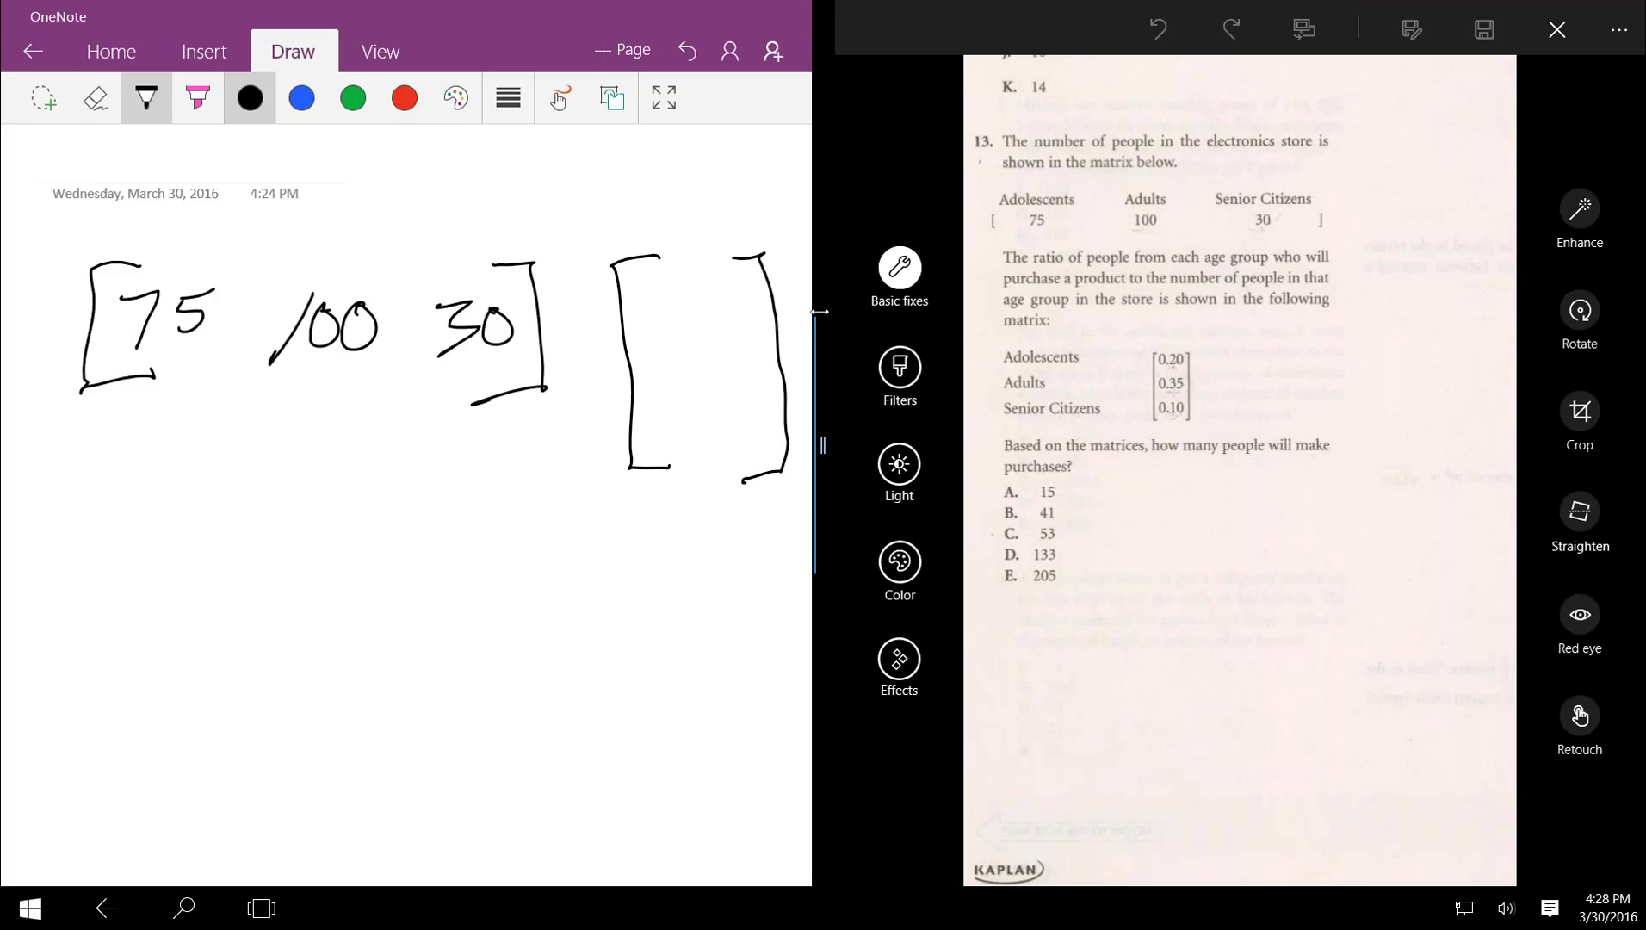
mouse_move(677, 280)
mouse_down()
mouse_move(717, 301)
mouse_move(731, 276)
mouse_up()
mouse_move(680, 330)
mouse_down()
mouse_move(717, 344)
mouse_move(696, 365)
mouse_up()
mouse_move(728, 326)
mouse_down()
mouse_move(745, 344)
mouse_move(720, 360)
mouse_up()
drag(728, 324, 755, 321)
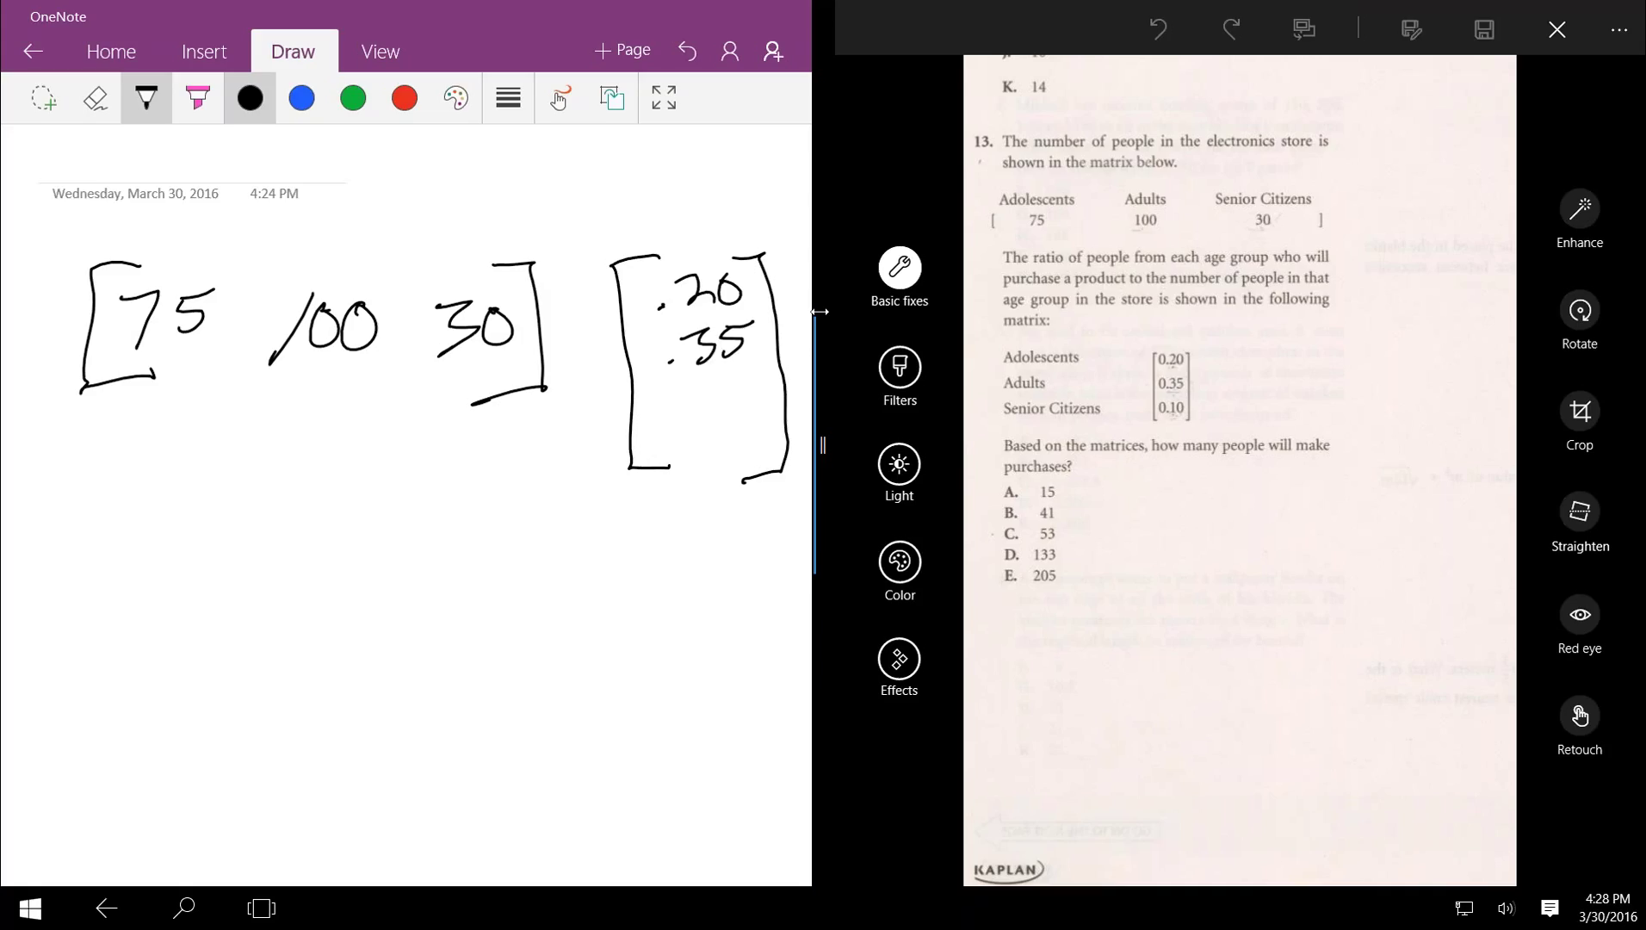
mouse_move(684, 423)
mouse_down()
mouse_move(676, 436)
mouse_move(699, 440)
mouse_move(734, 395)
mouse_up()
Step: Write ×.20 and ×.35 under 75 and 100, and the products 15 + 35 below
mouse_move(158, 339)
mouse_down()
mouse_move(170, 353)
mouse_move(147, 384)
mouse_move(182, 357)
mouse_up()
mouse_move(315, 360)
mouse_down()
mouse_move(335, 382)
mouse_move(313, 388)
mouse_move(317, 427)
mouse_up()
mouse_move(337, 395)
mouse_down()
mouse_move(328, 427)
mouse_move(383, 379)
mouse_move(495, 366)
mouse_move(479, 391)
mouse_move(517, 367)
mouse_up()
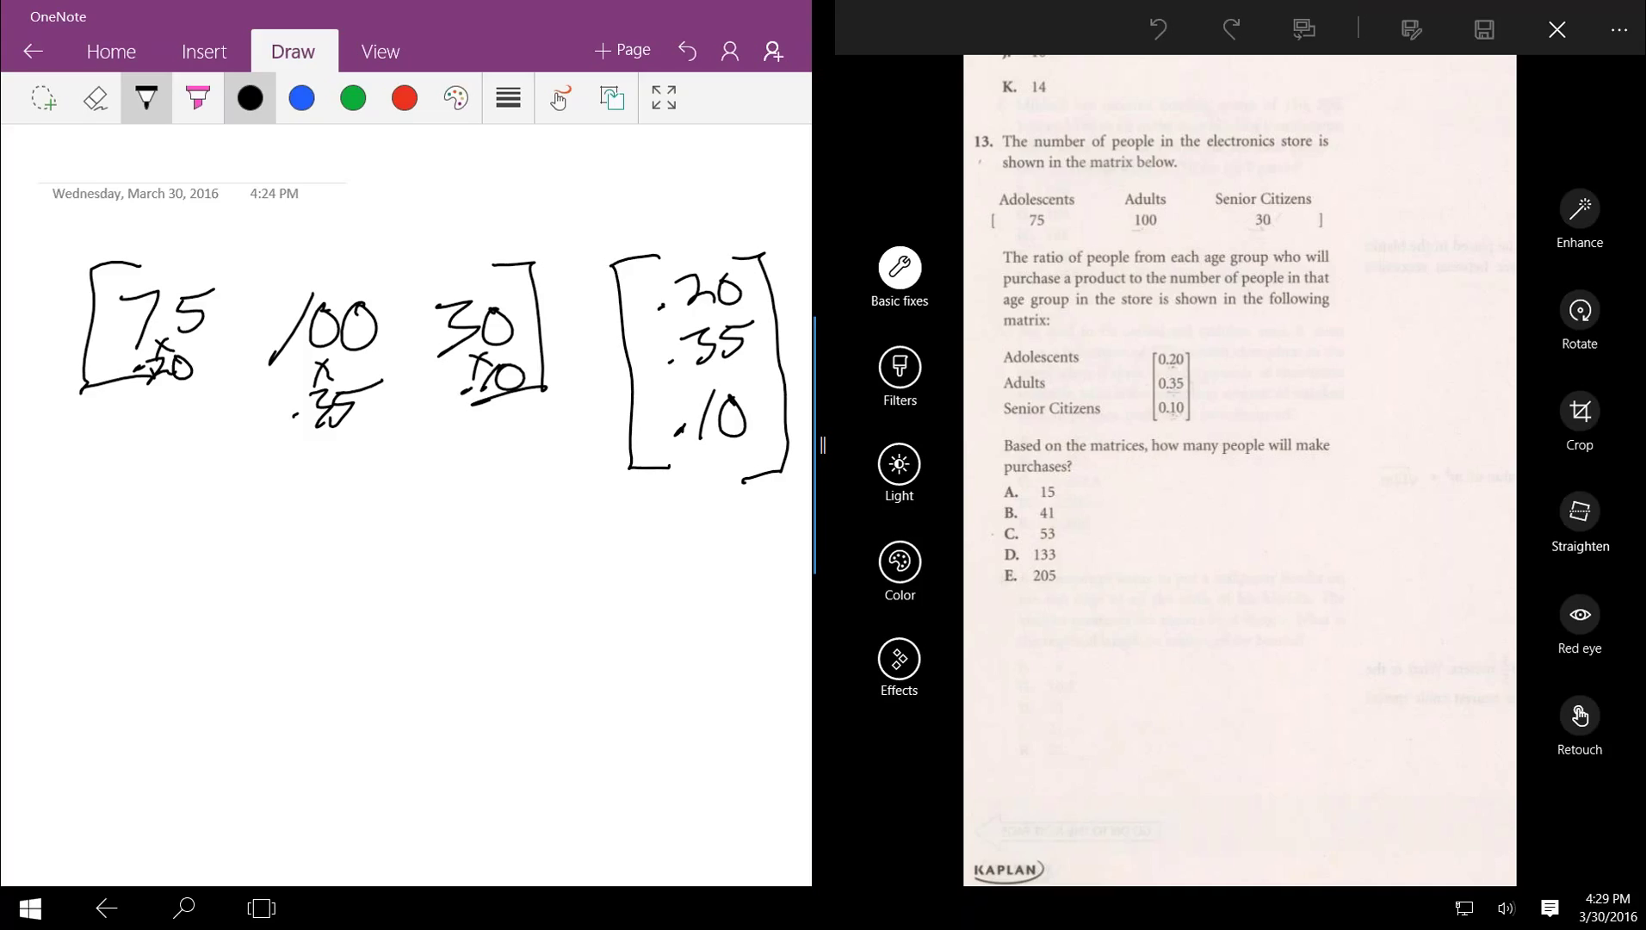
mouse_move(143, 433)
mouse_down()
mouse_move(130, 483)
mouse_move(157, 480)
mouse_up()
mouse_move(180, 441)
mouse_down()
mouse_move(223, 425)
mouse_move(248, 484)
mouse_up()
mouse_move(244, 465)
mouse_down()
mouse_move(301, 443)
mouse_move(312, 482)
mouse_move(334, 479)
mouse_move(398, 429)
mouse_up()
mouse_move(445, 443)
mouse_down()
mouse_move(429, 481)
mouse_move(467, 446)
mouse_move(486, 502)
mouse_up()
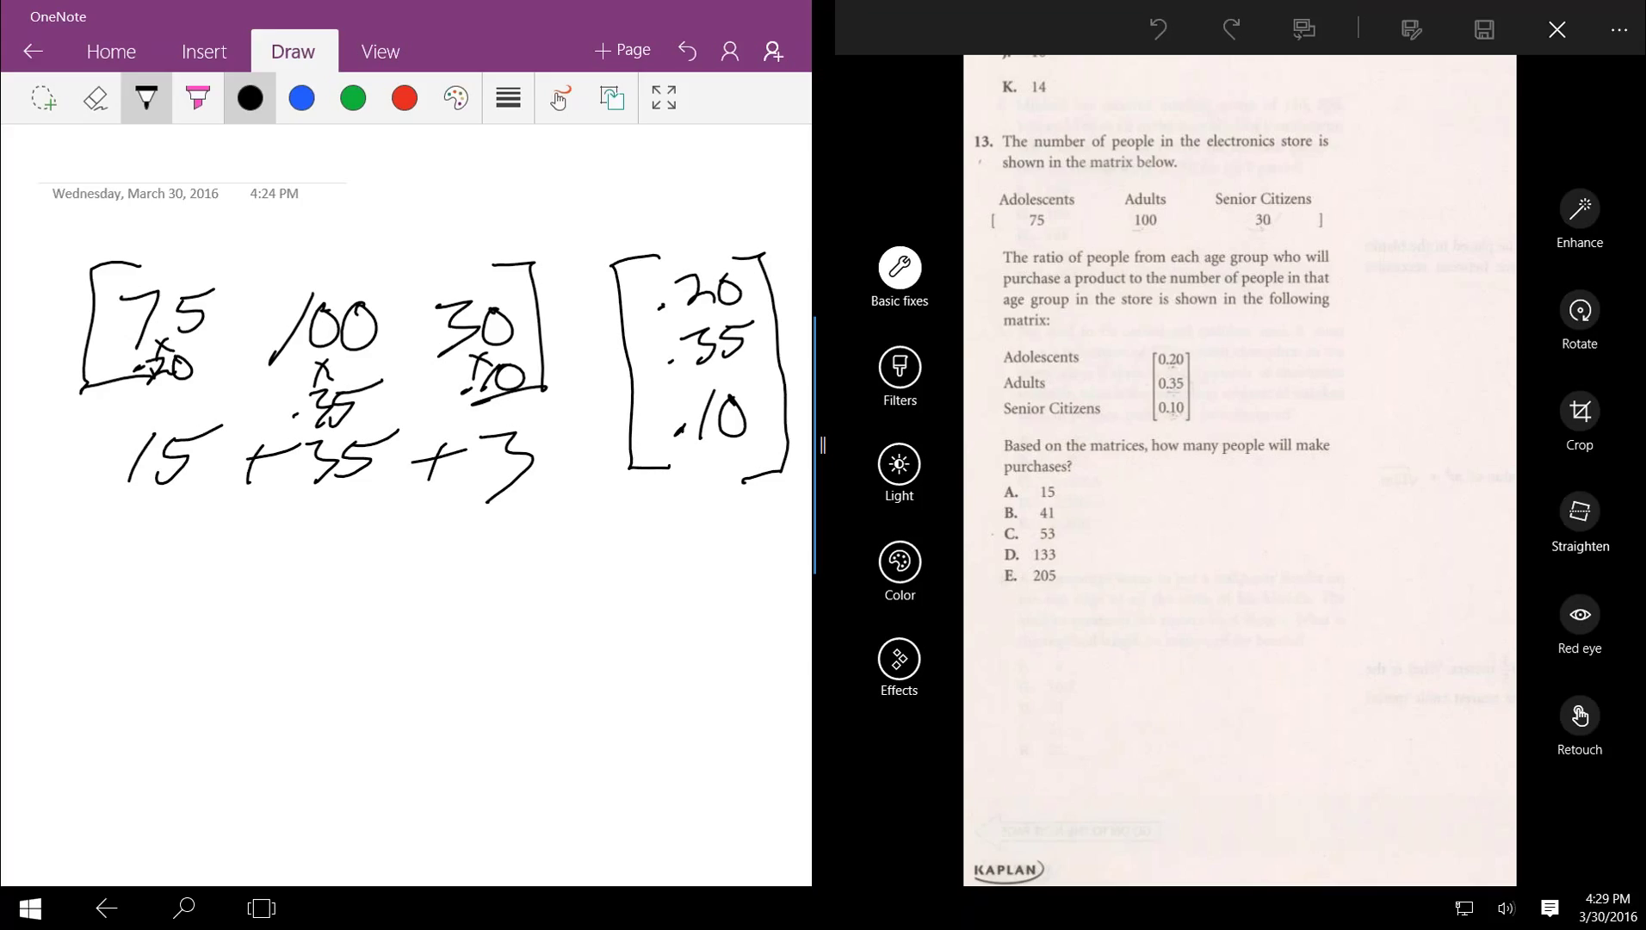
mouse_move(1578, 588)
scroll(1279, 356, down, 1)
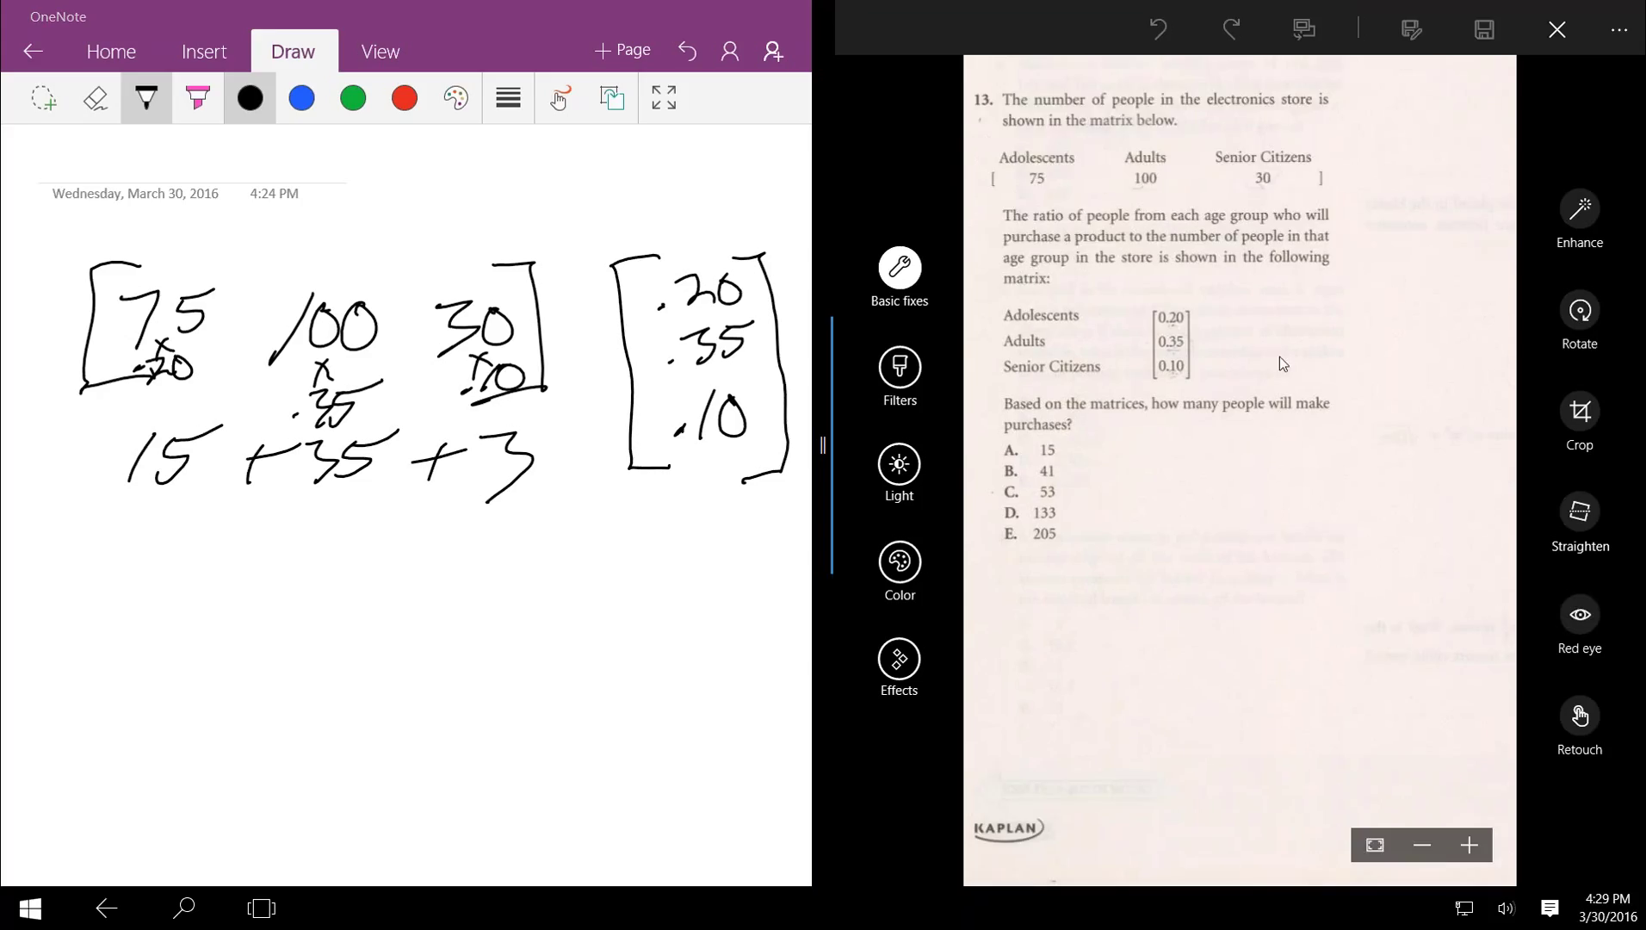
scroll(1276, 581, up, 5)
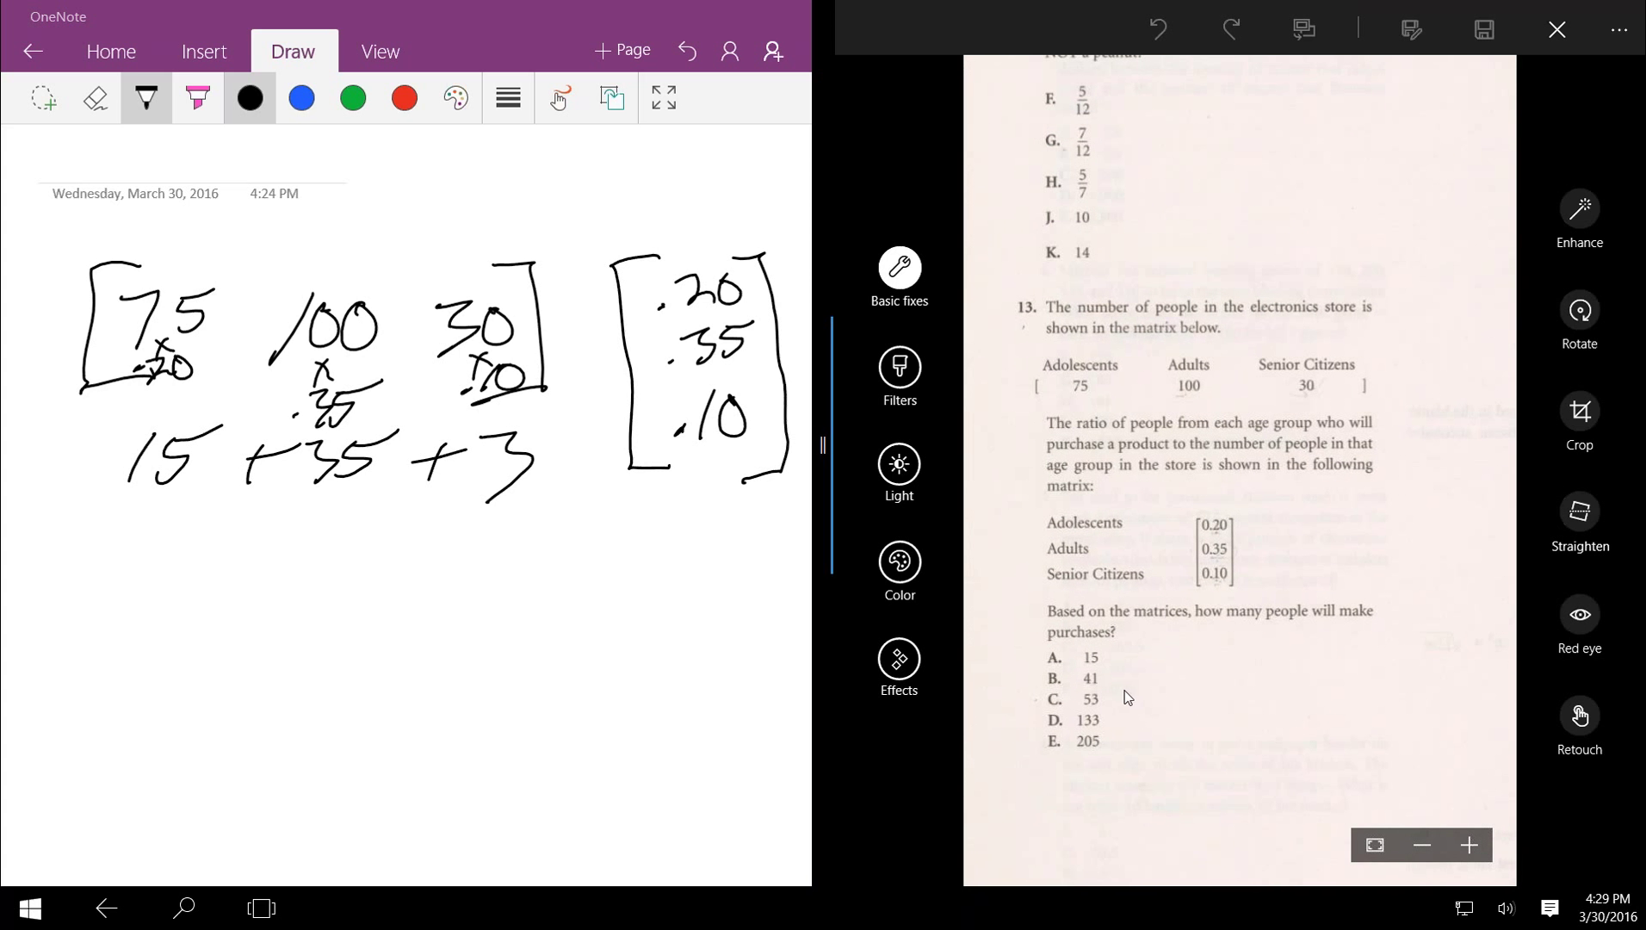
Step: Replace the page 348 photo with ACTtest2pg349 and snap OneNote to the left half
click(265, 912)
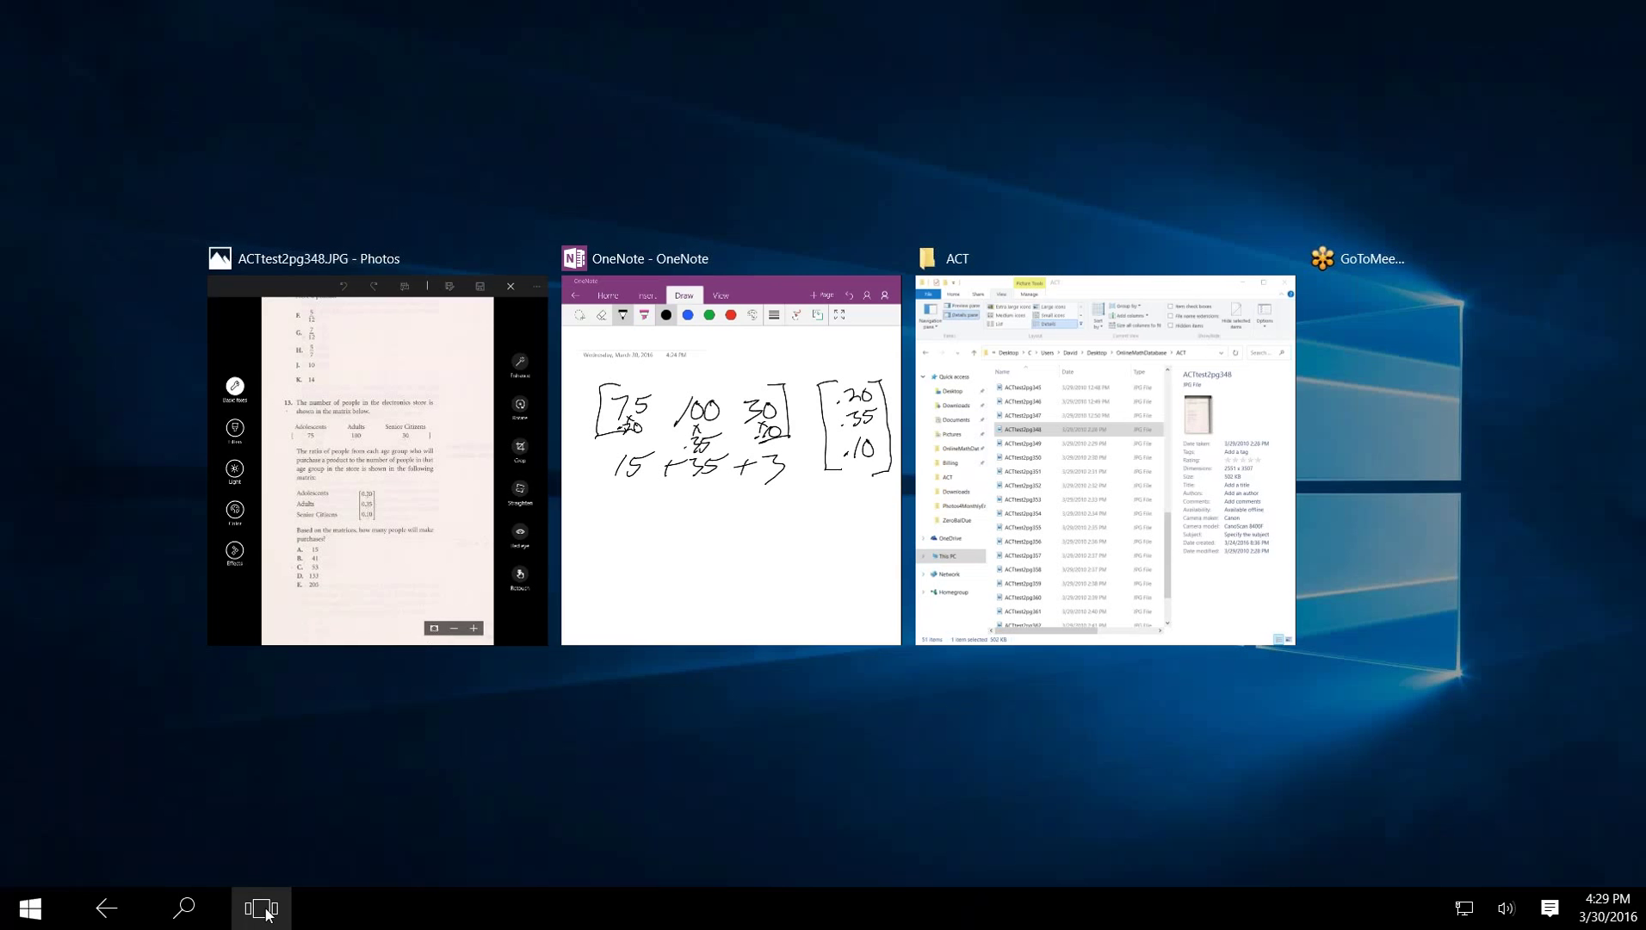
click(509, 284)
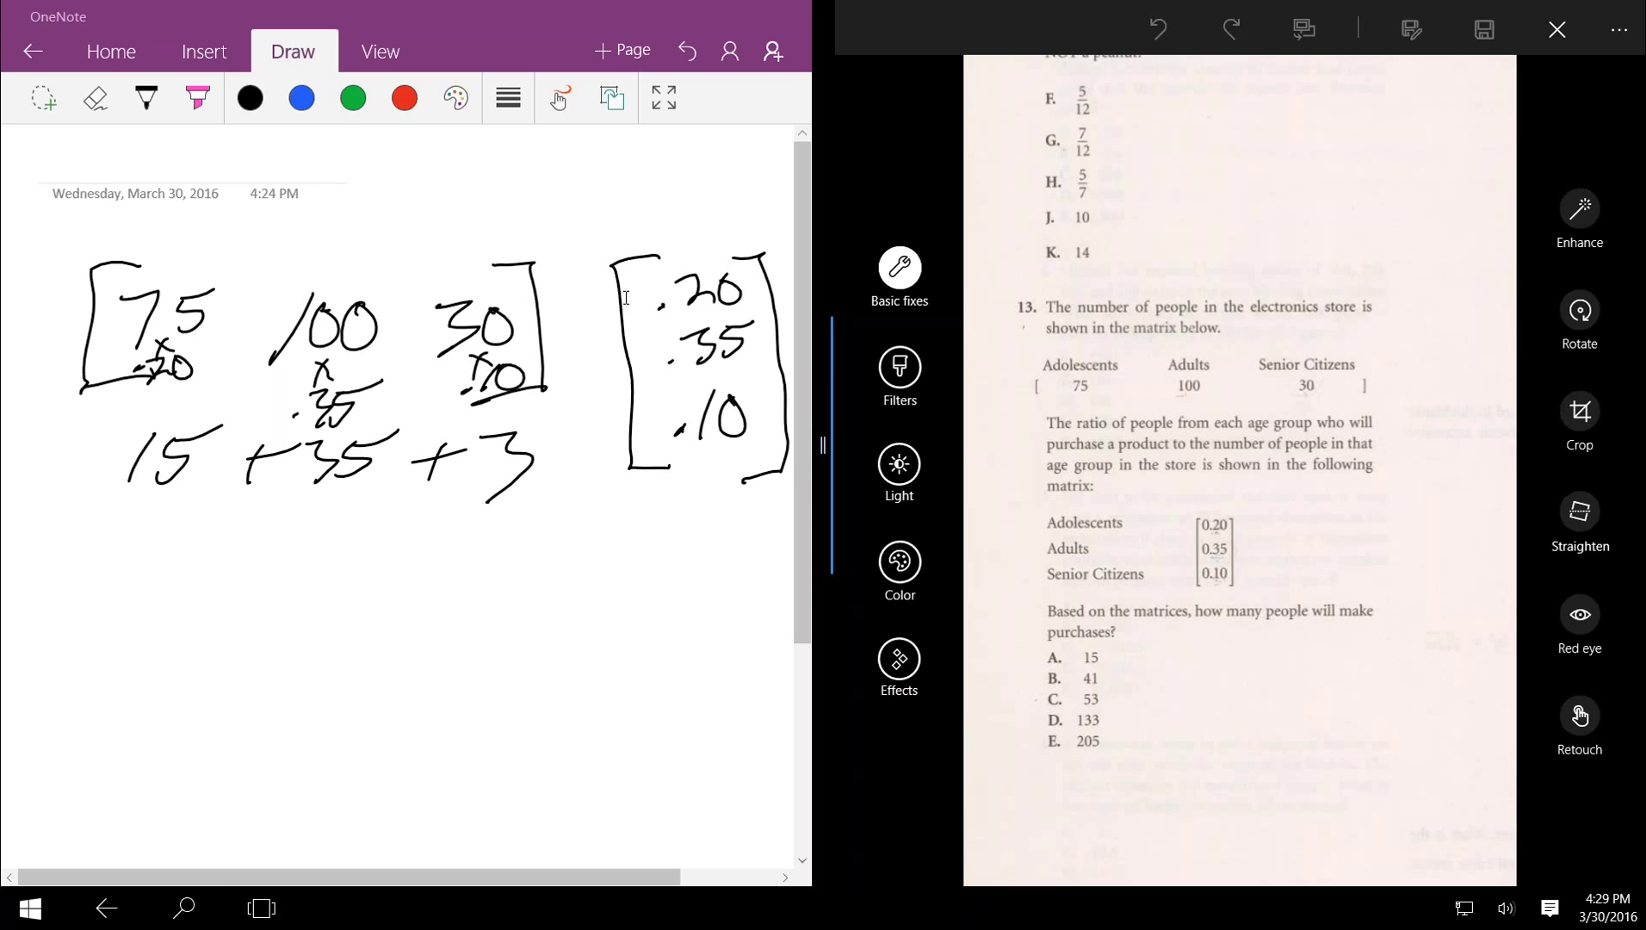
click(261, 908)
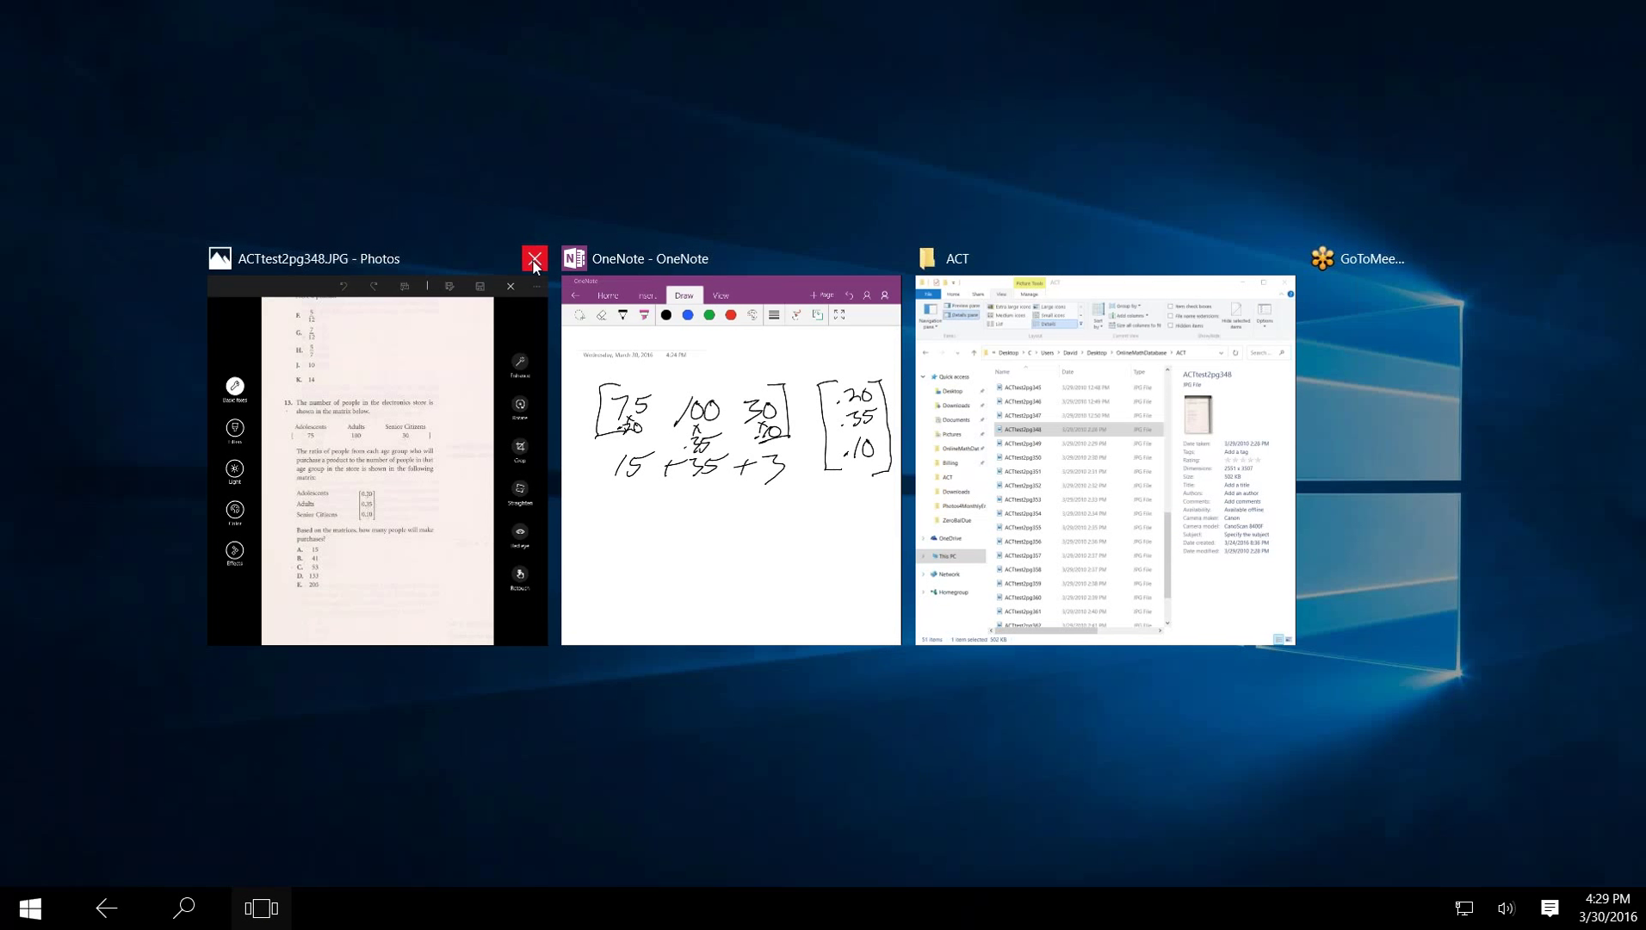
click(534, 260)
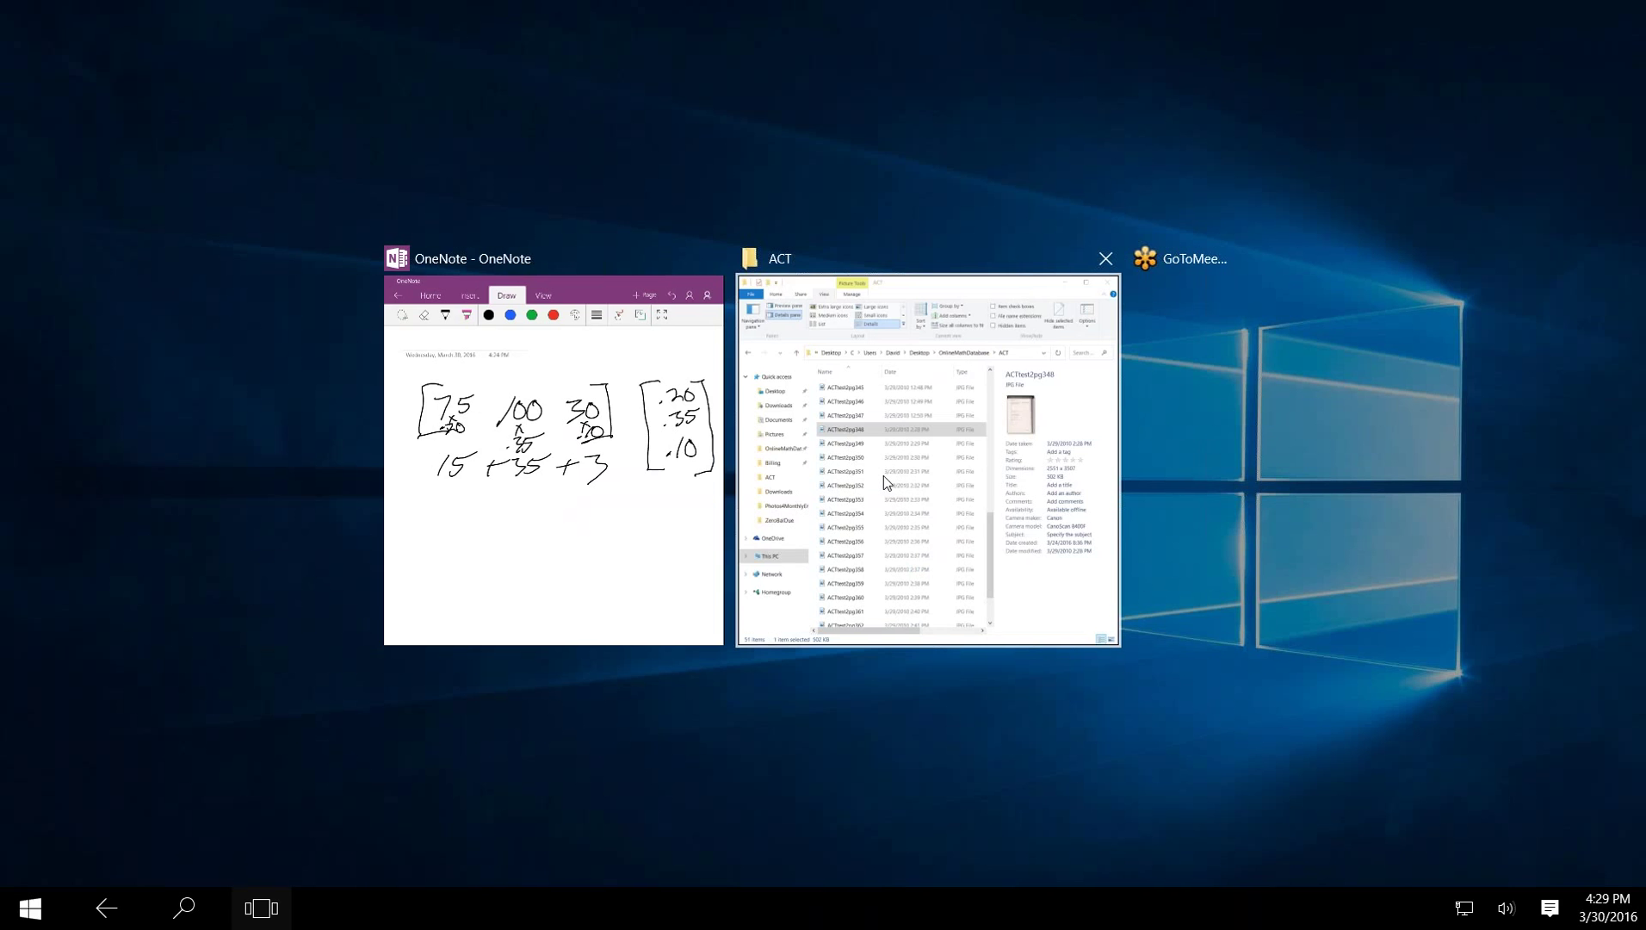
click(883, 476)
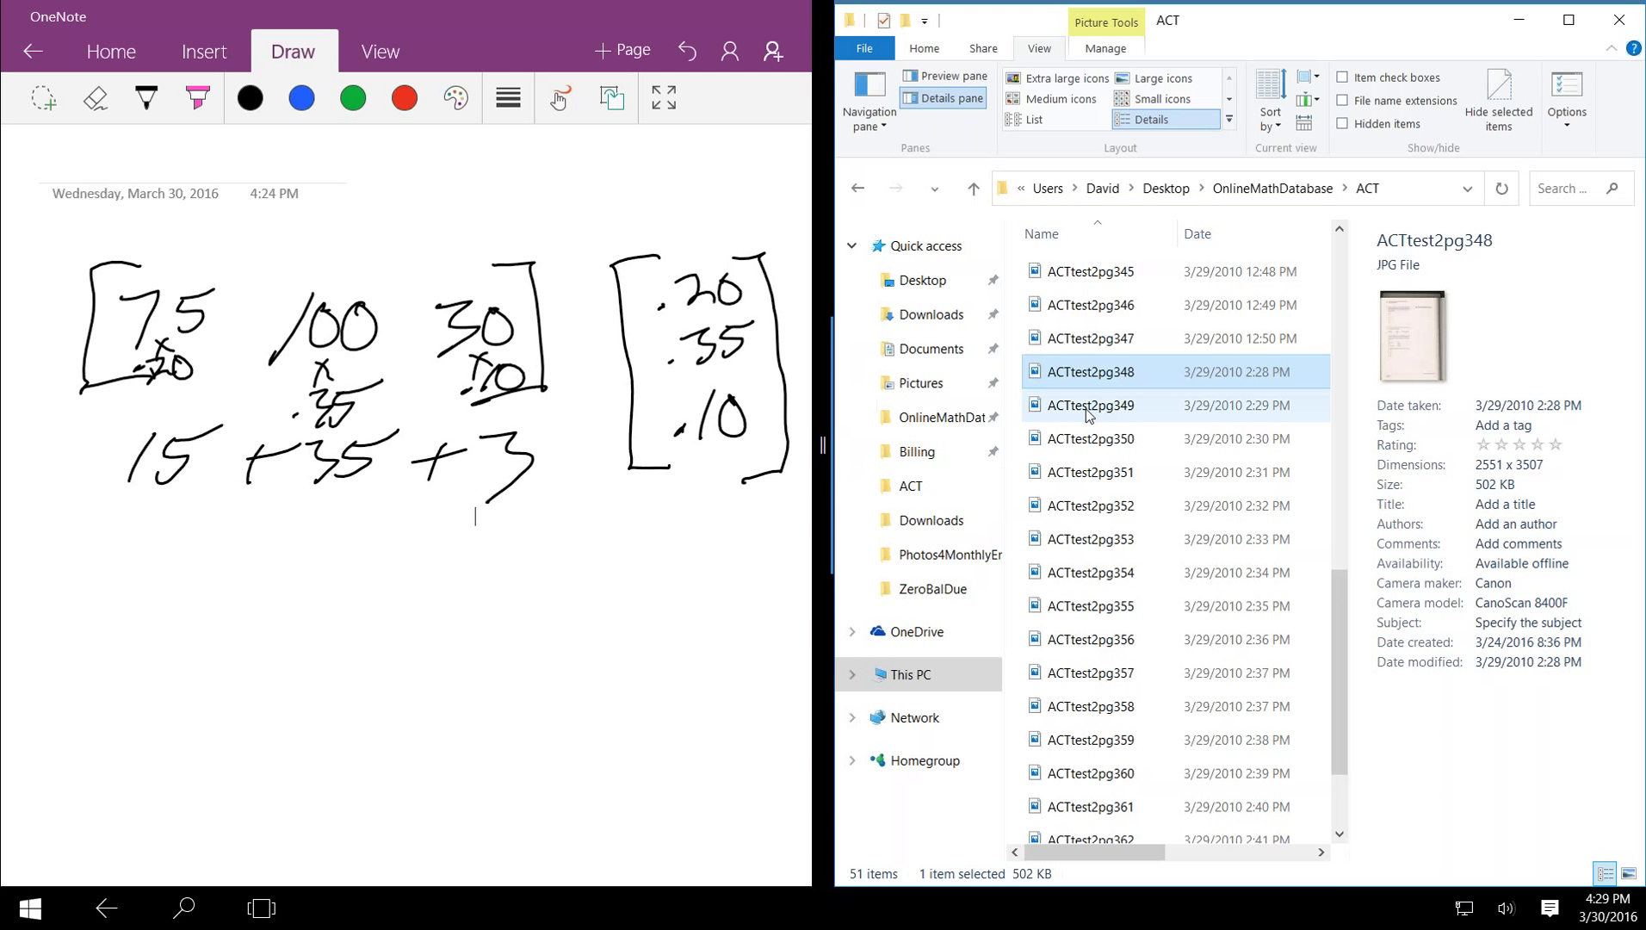
click(1087, 411)
double_click(1087, 411)
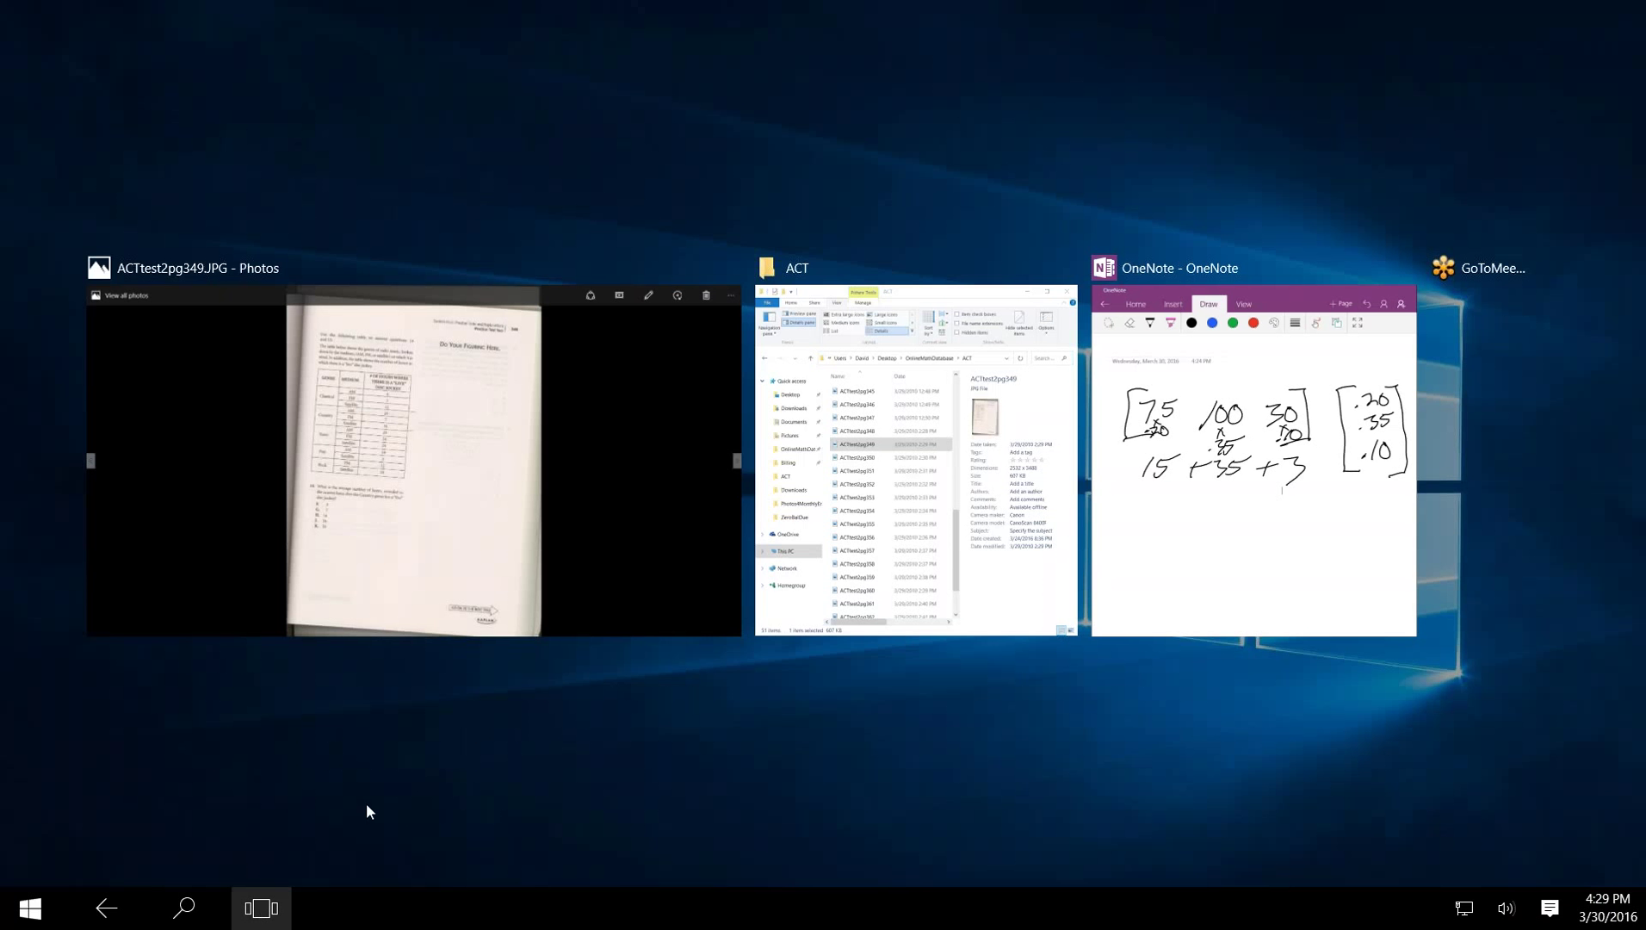
mouse_move(728, 272)
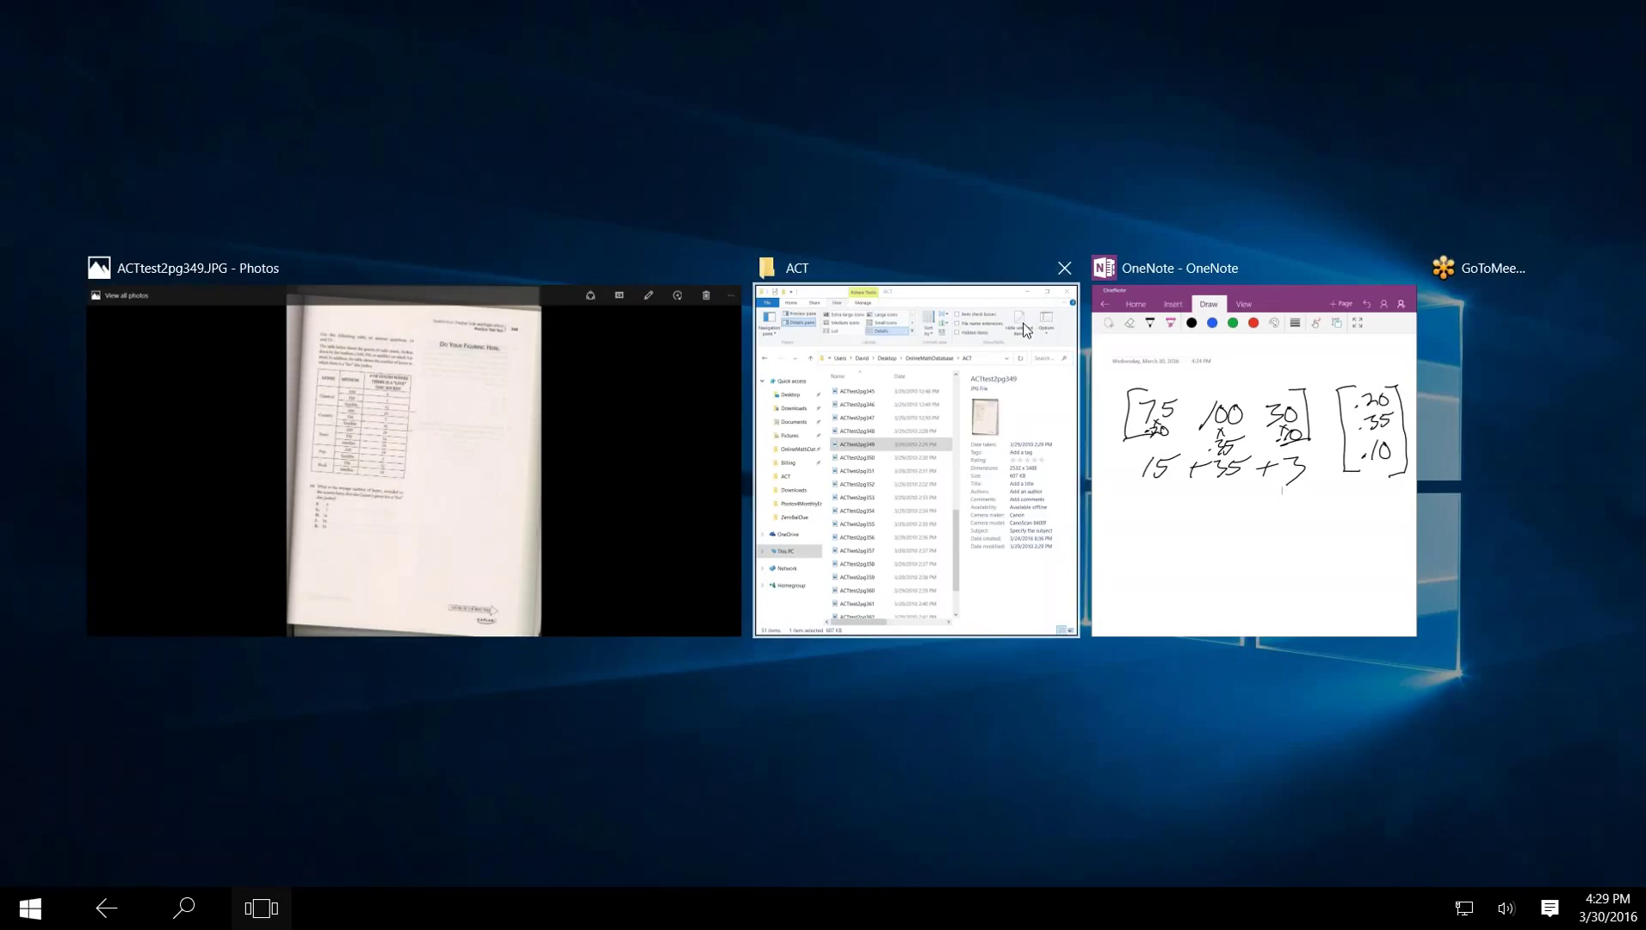
right_click(1245, 534)
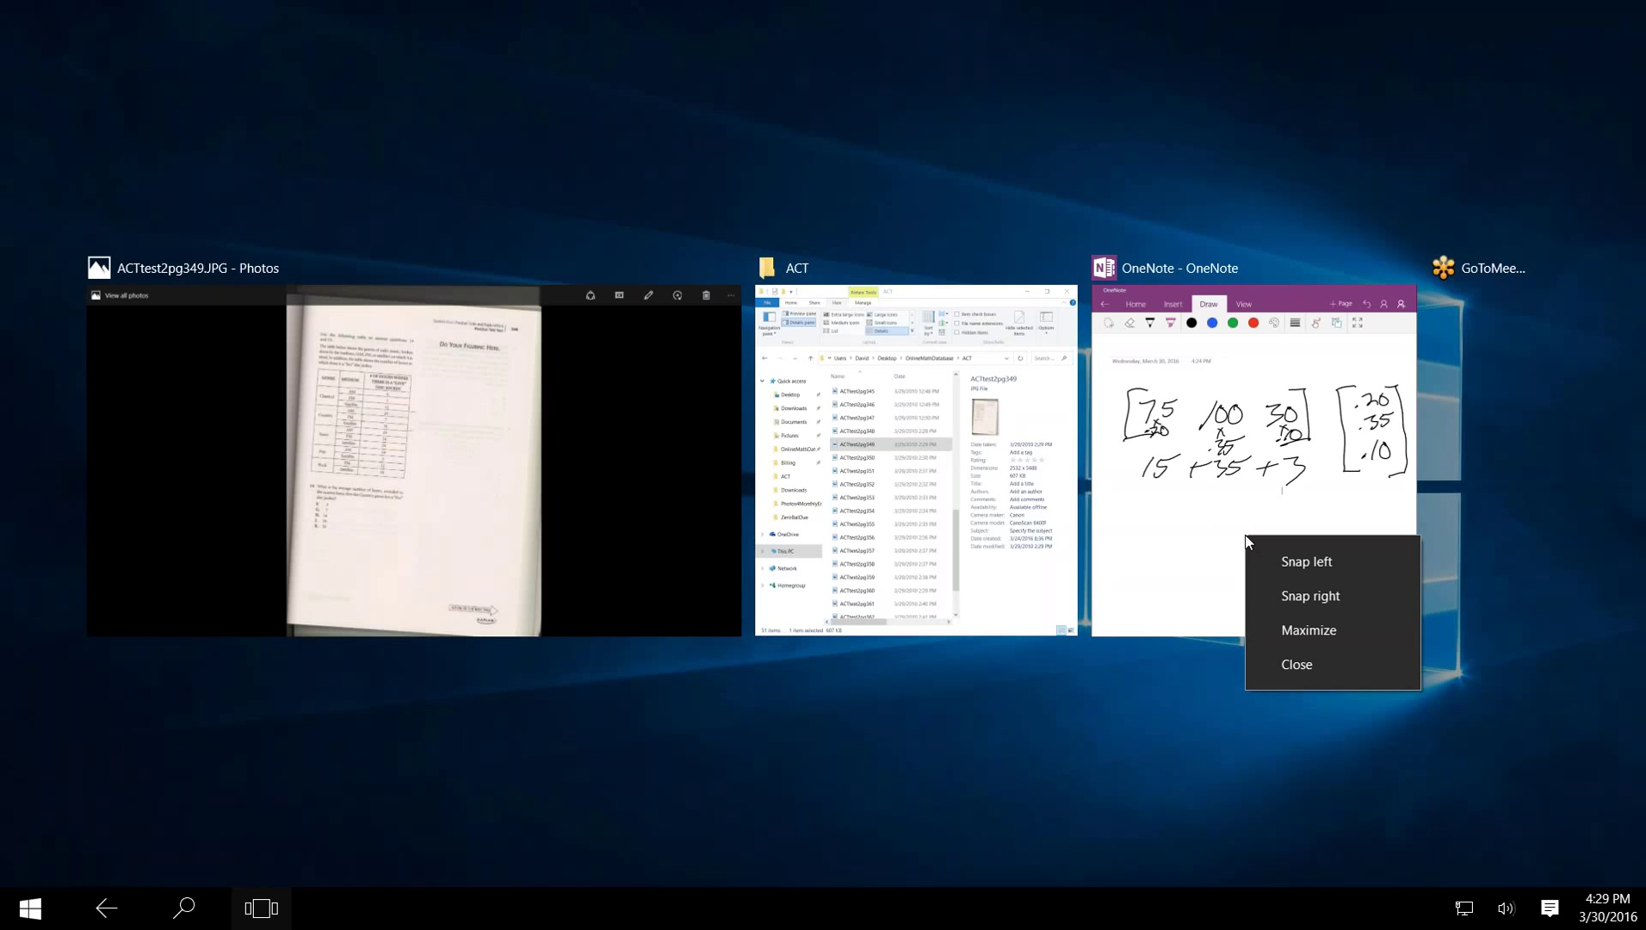
click(1269, 556)
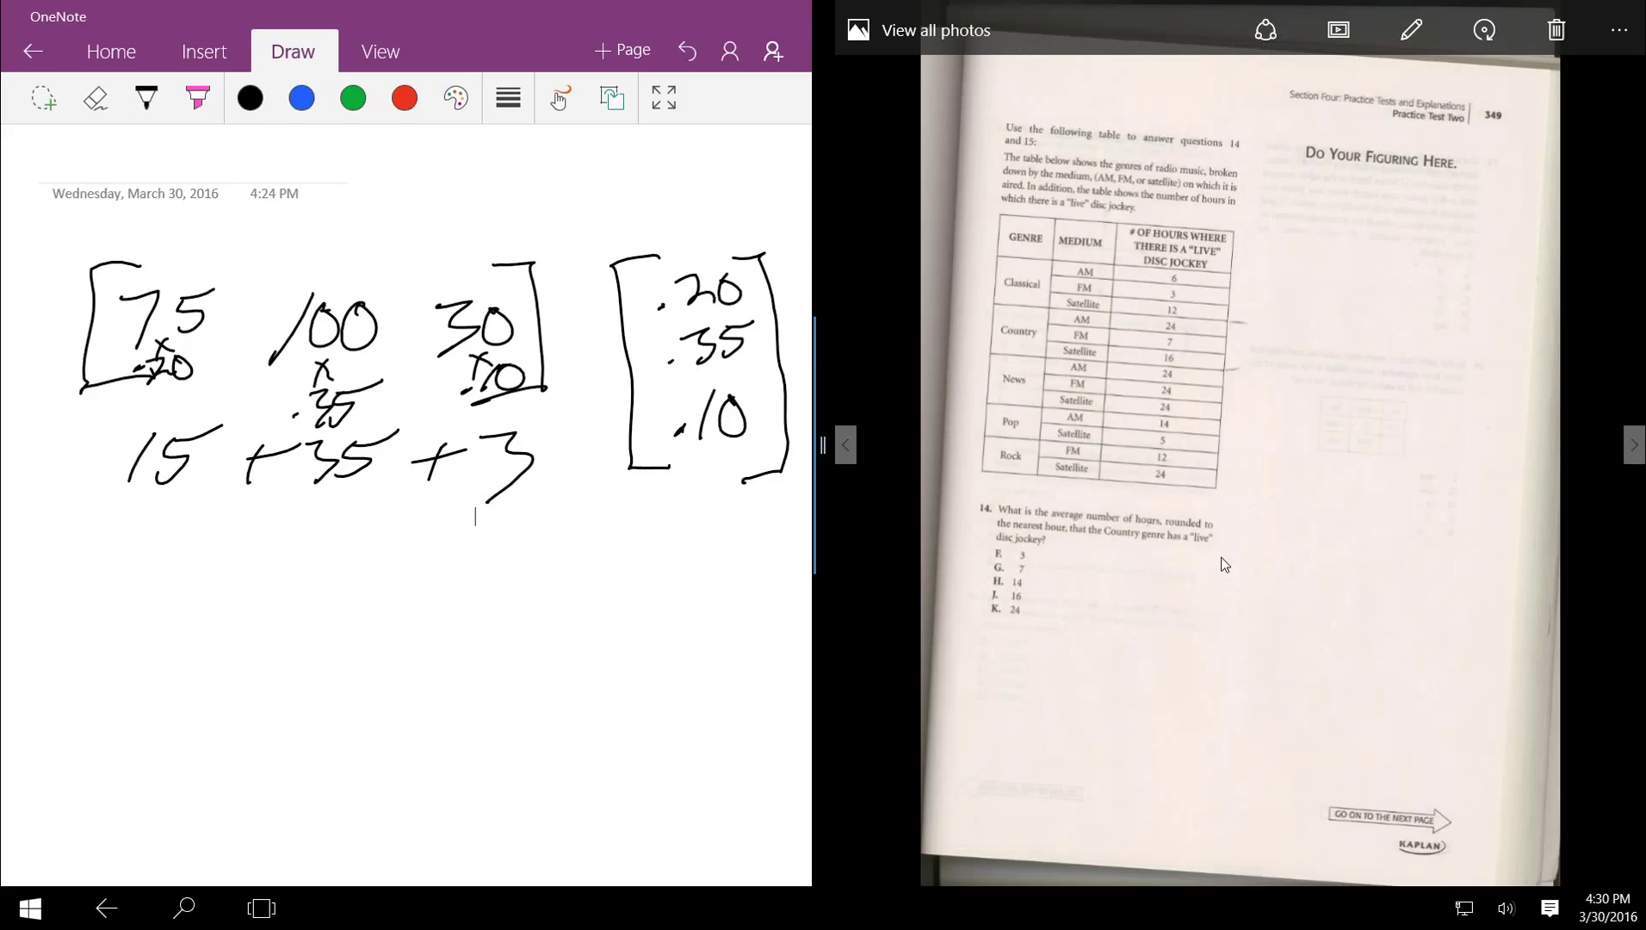
Step: Undo the last ink change and close the Photos window showing page 349
key(ctrl+z)
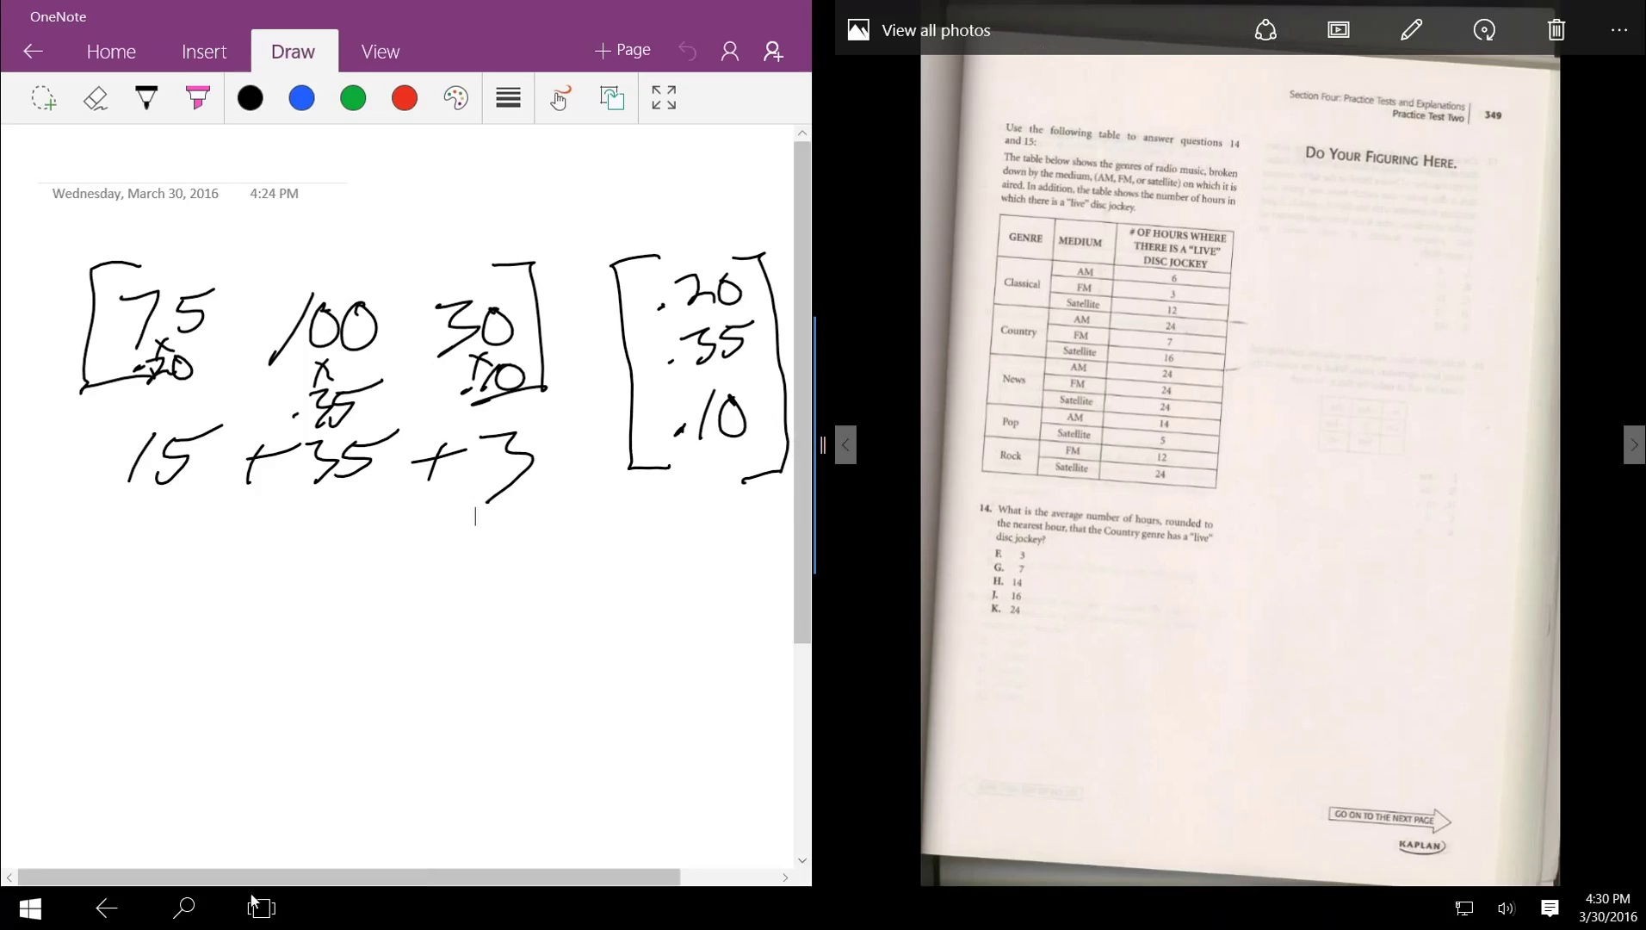
click(265, 909)
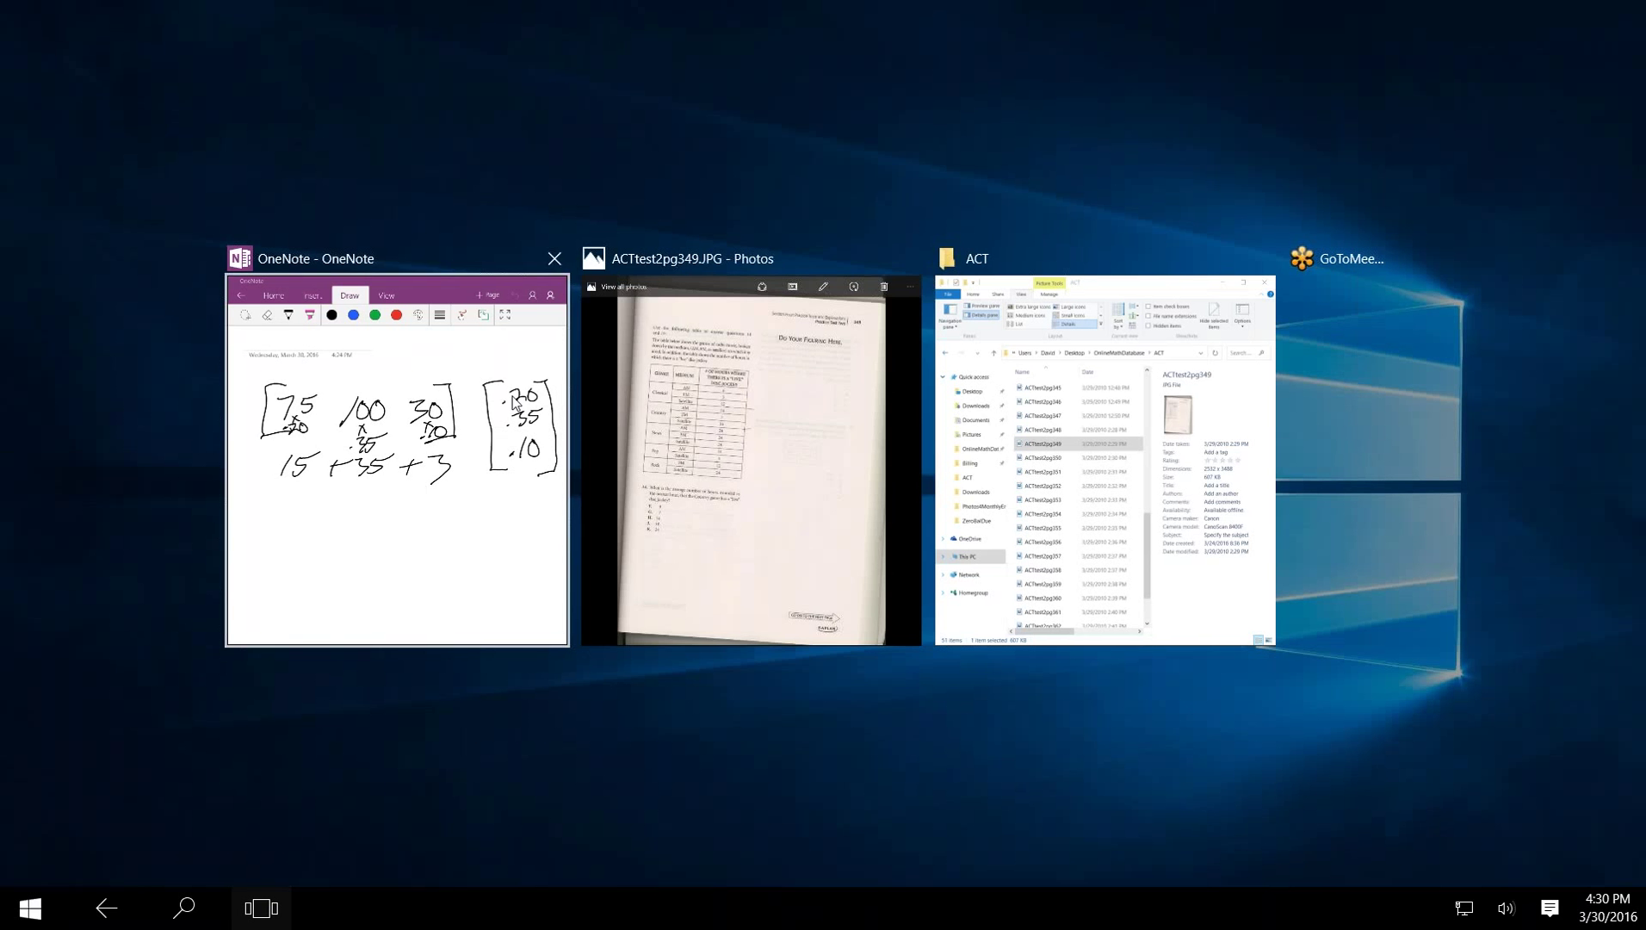
click(909, 258)
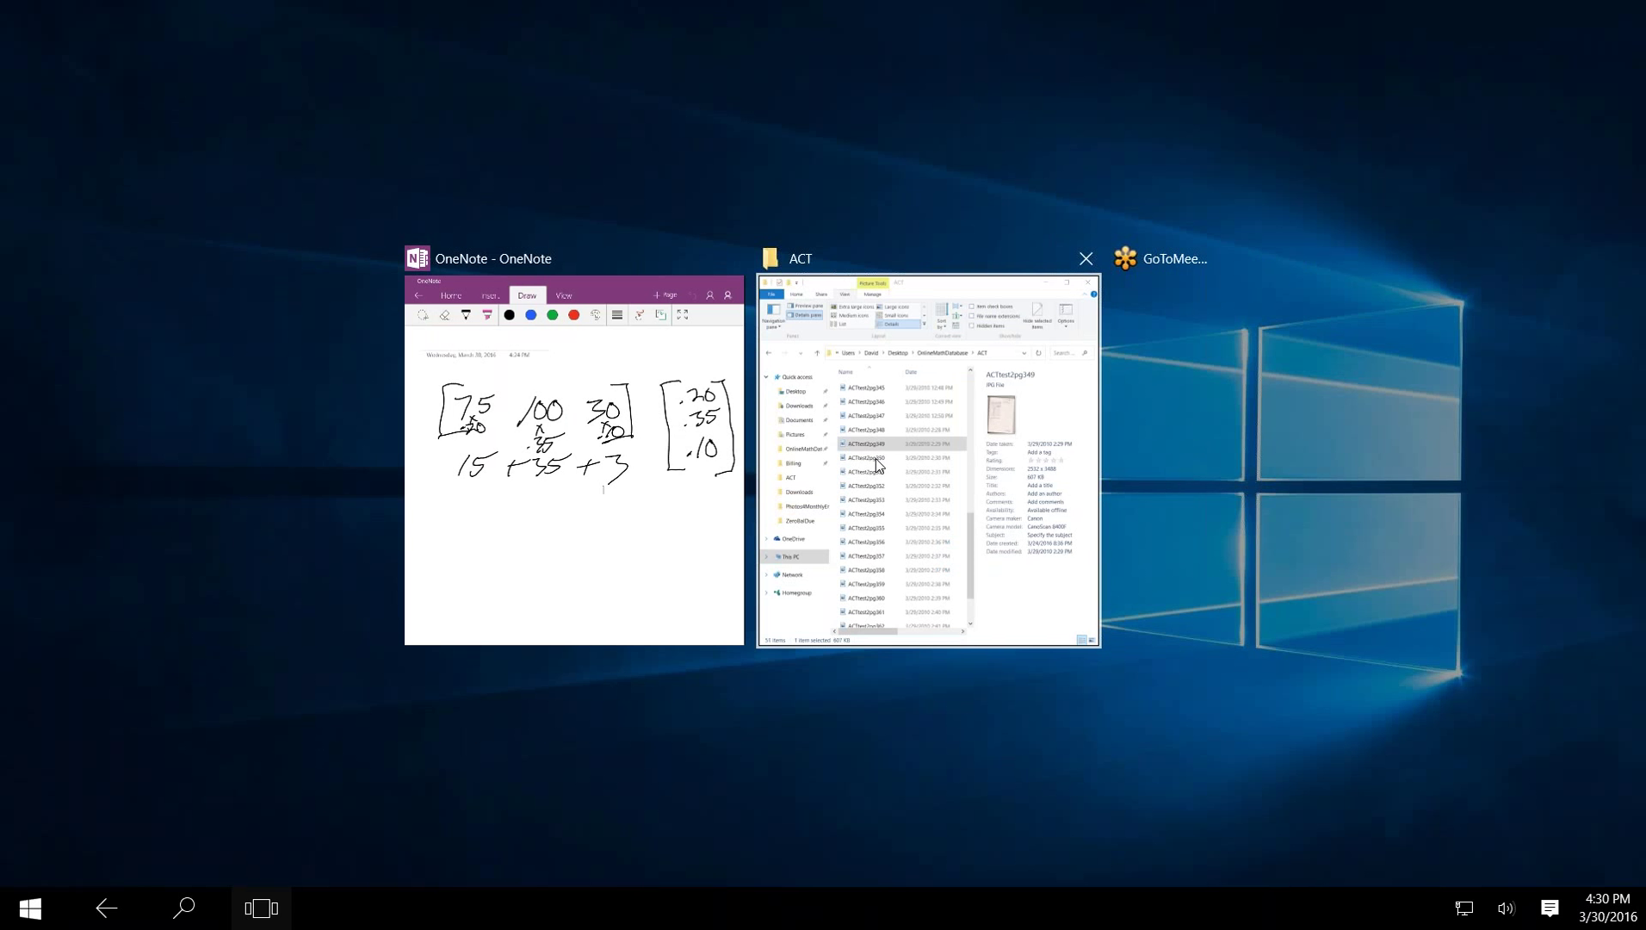
Step: Open ACTtest2pg350 from the ACT folder in Photos
click(876, 458)
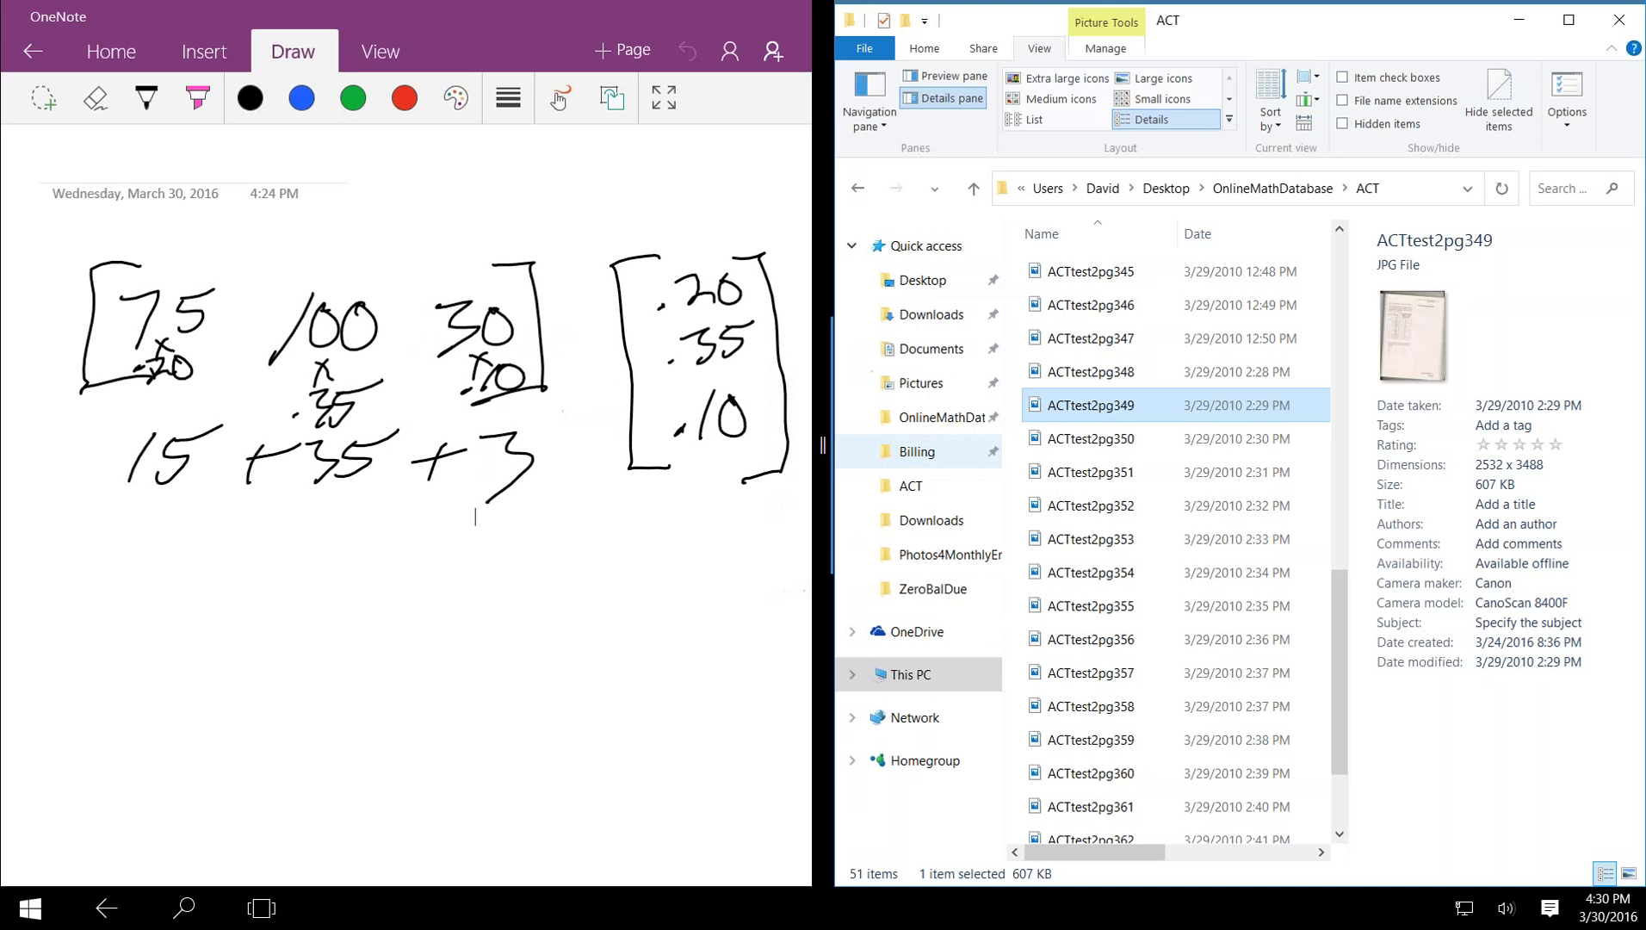
click(1083, 440)
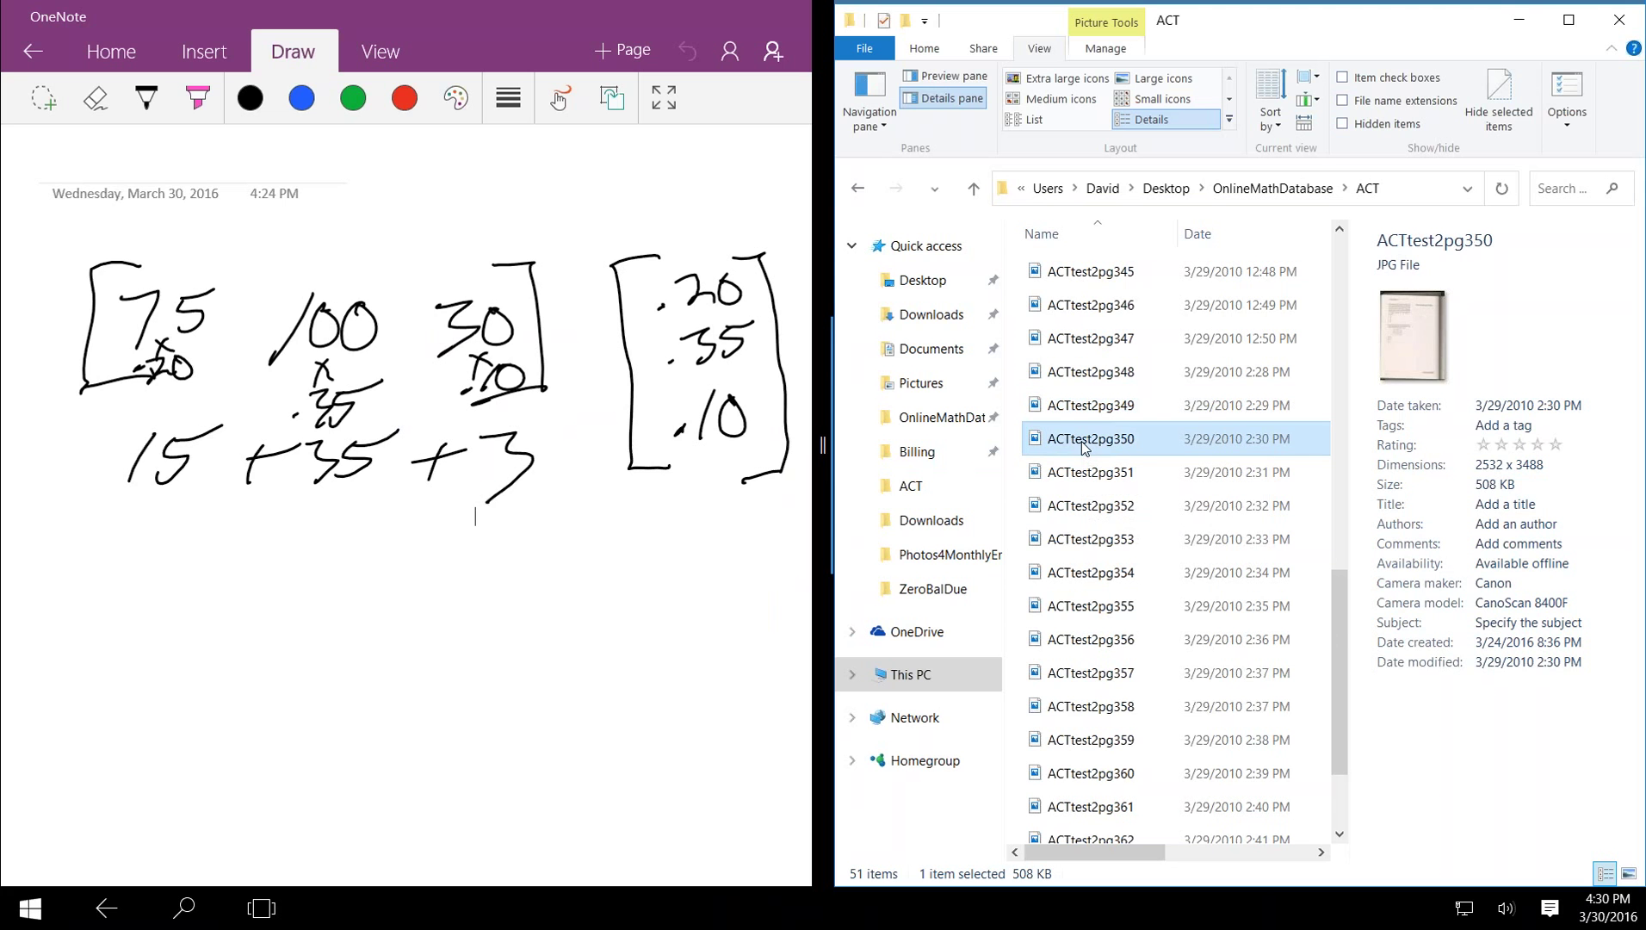
double_click(1083, 440)
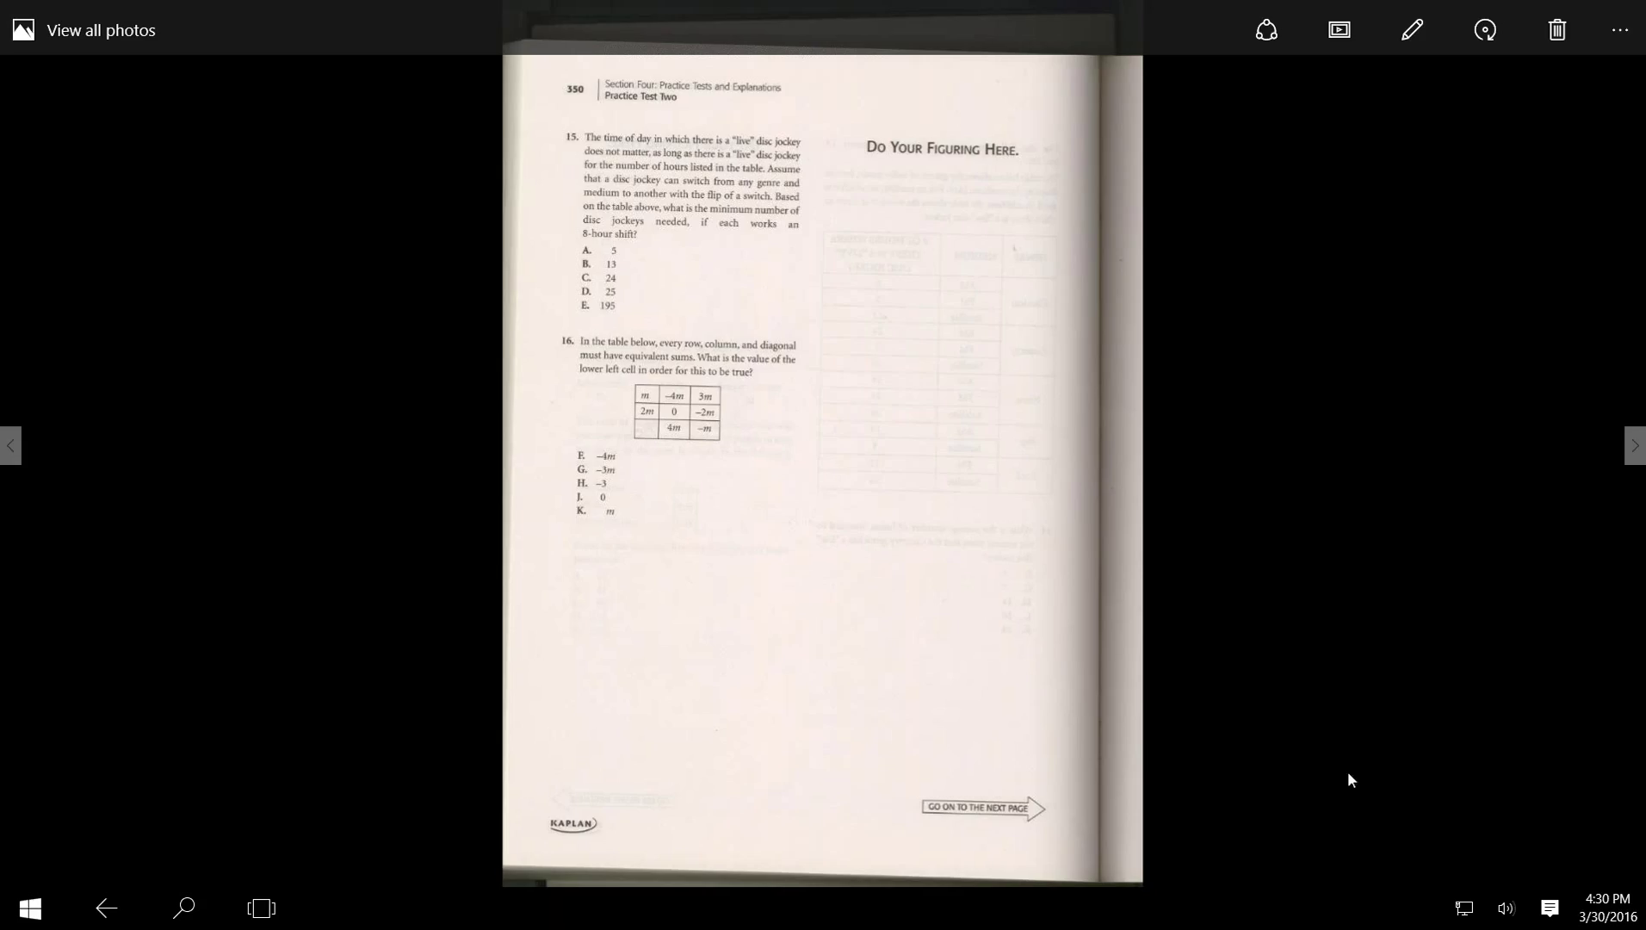
Step: Edit page 350 at actual size and scroll left to question 16's table
click(1404, 33)
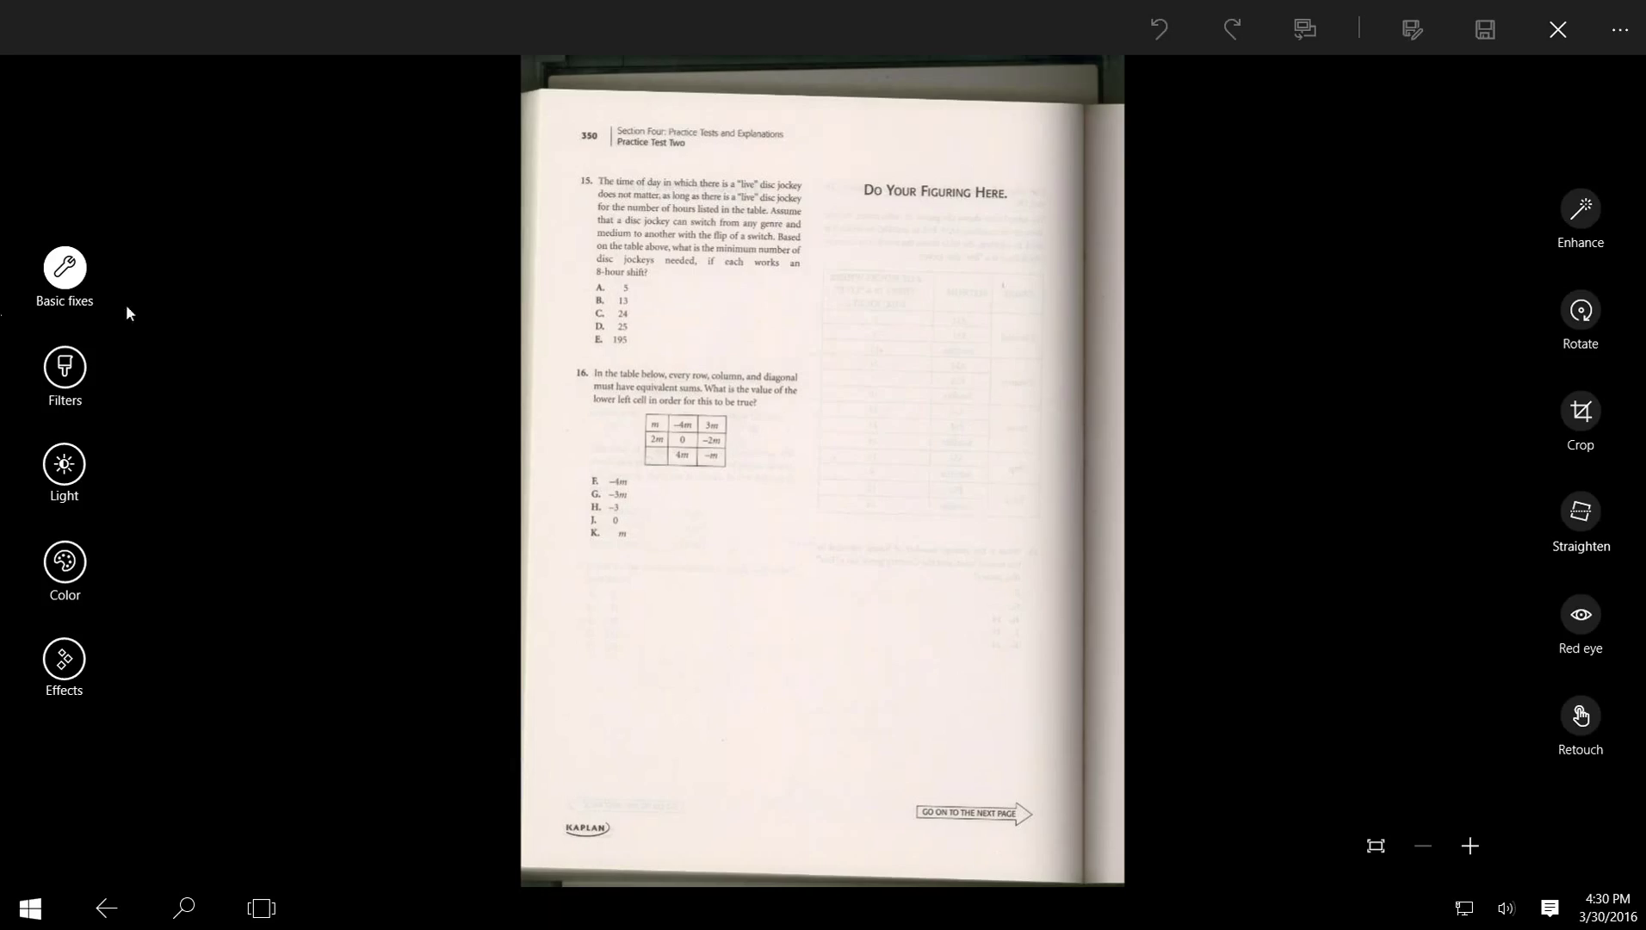
click(1376, 845)
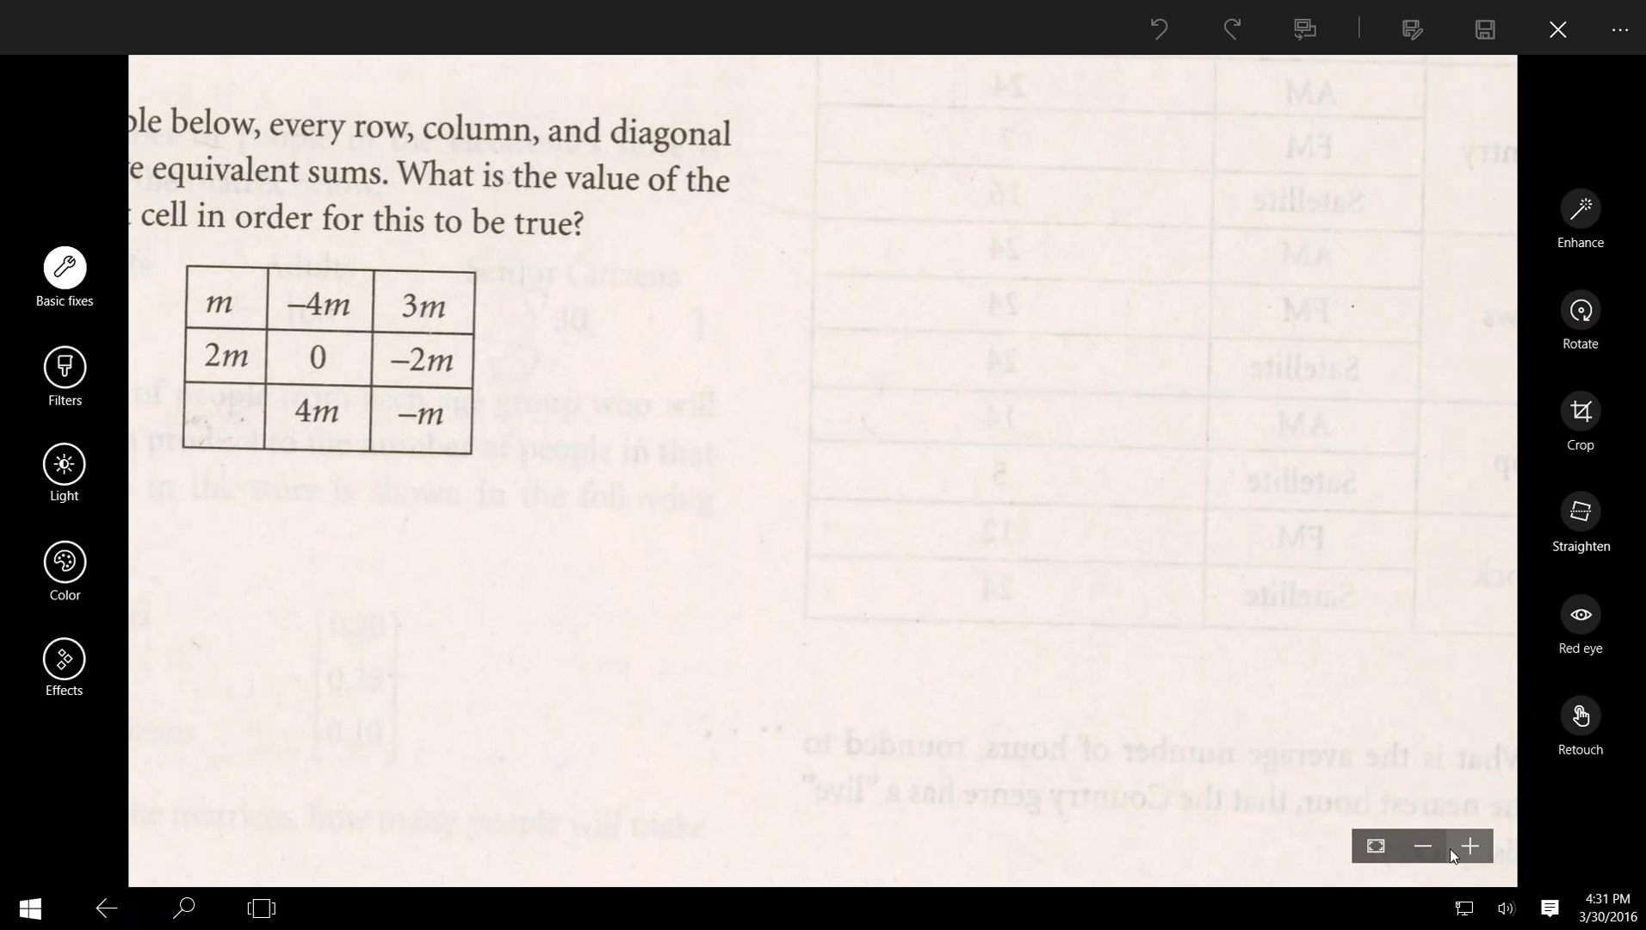
scroll(640, 351, left, 3)
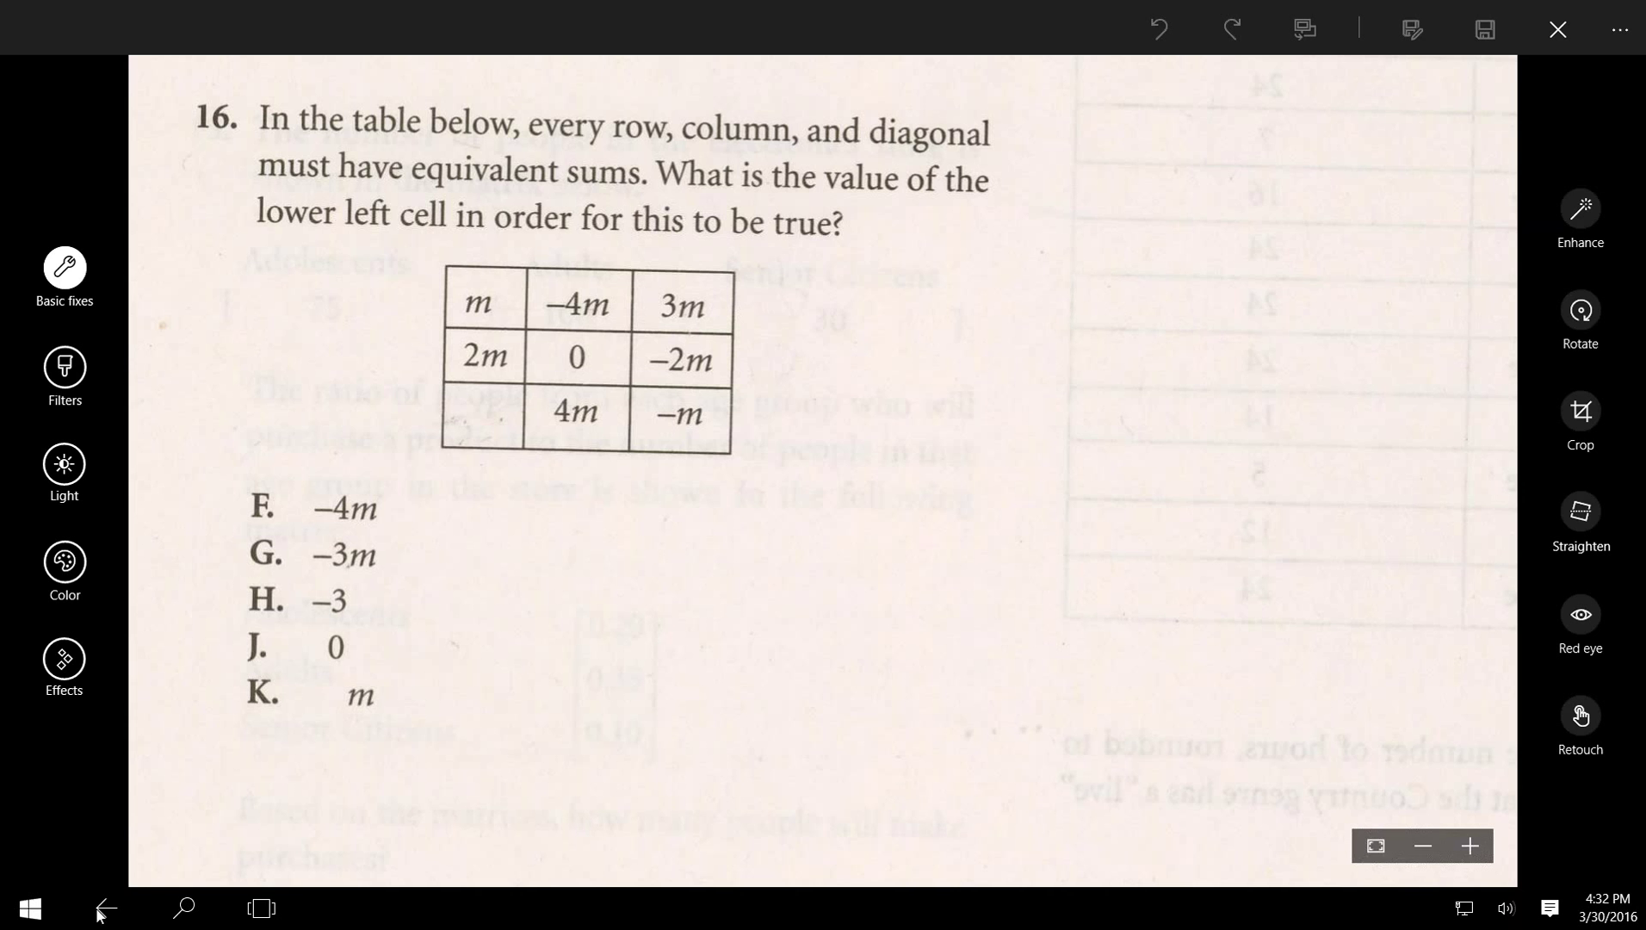
Step: Close the question 16 photo and pick ACTtest2pg351 in the ACT folder
click(258, 913)
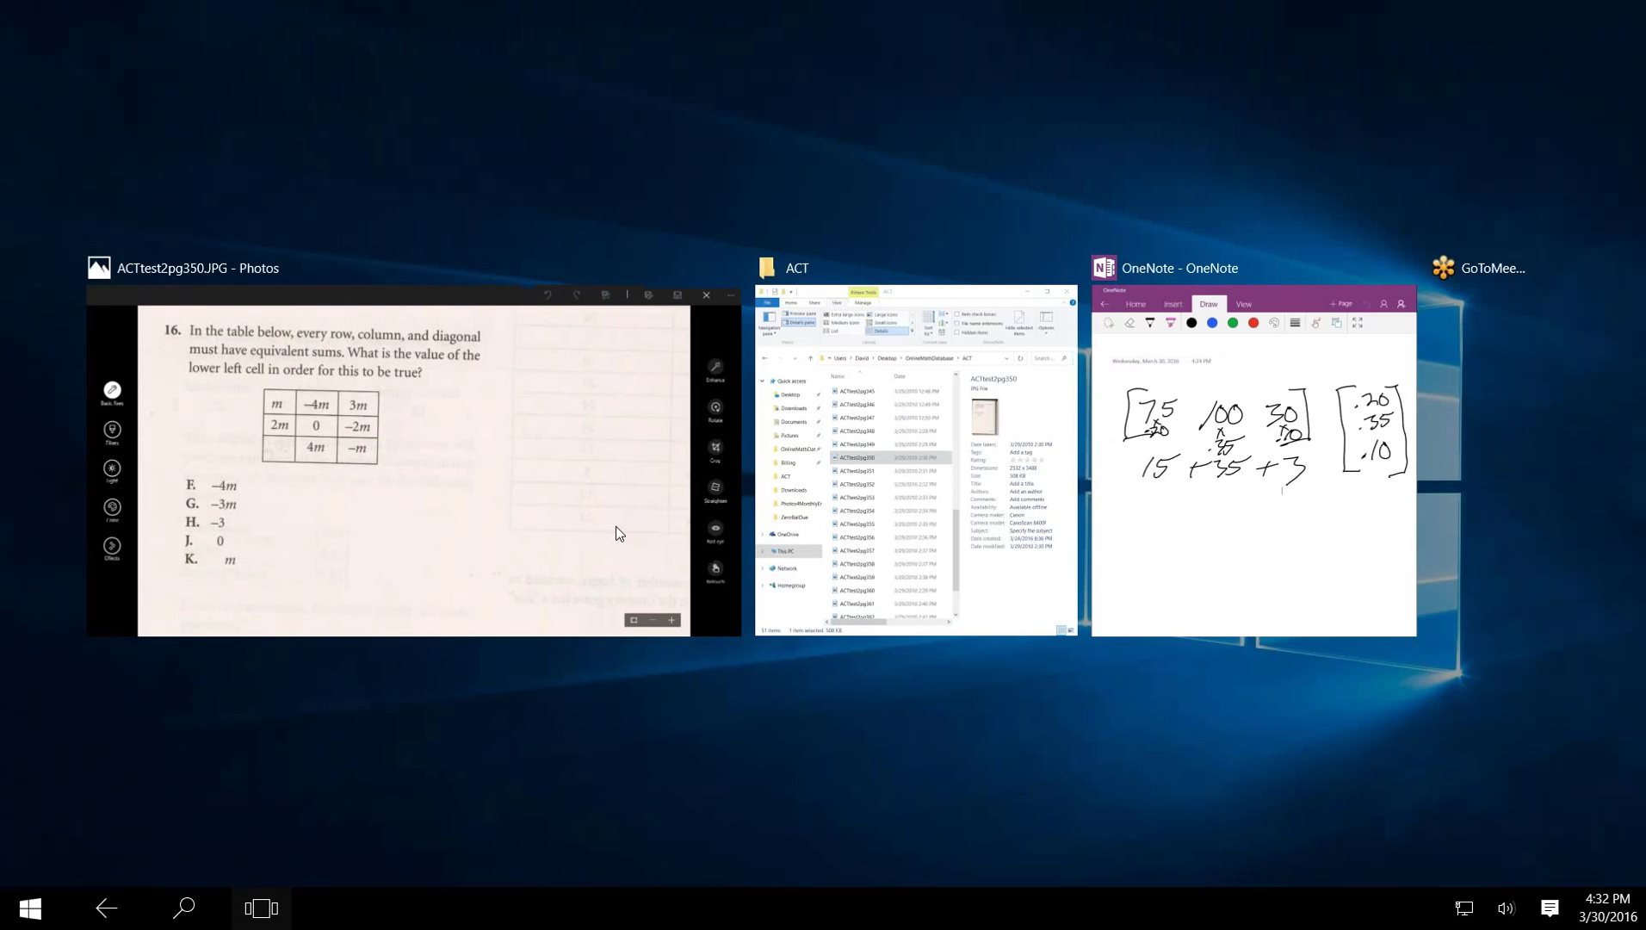
click(711, 294)
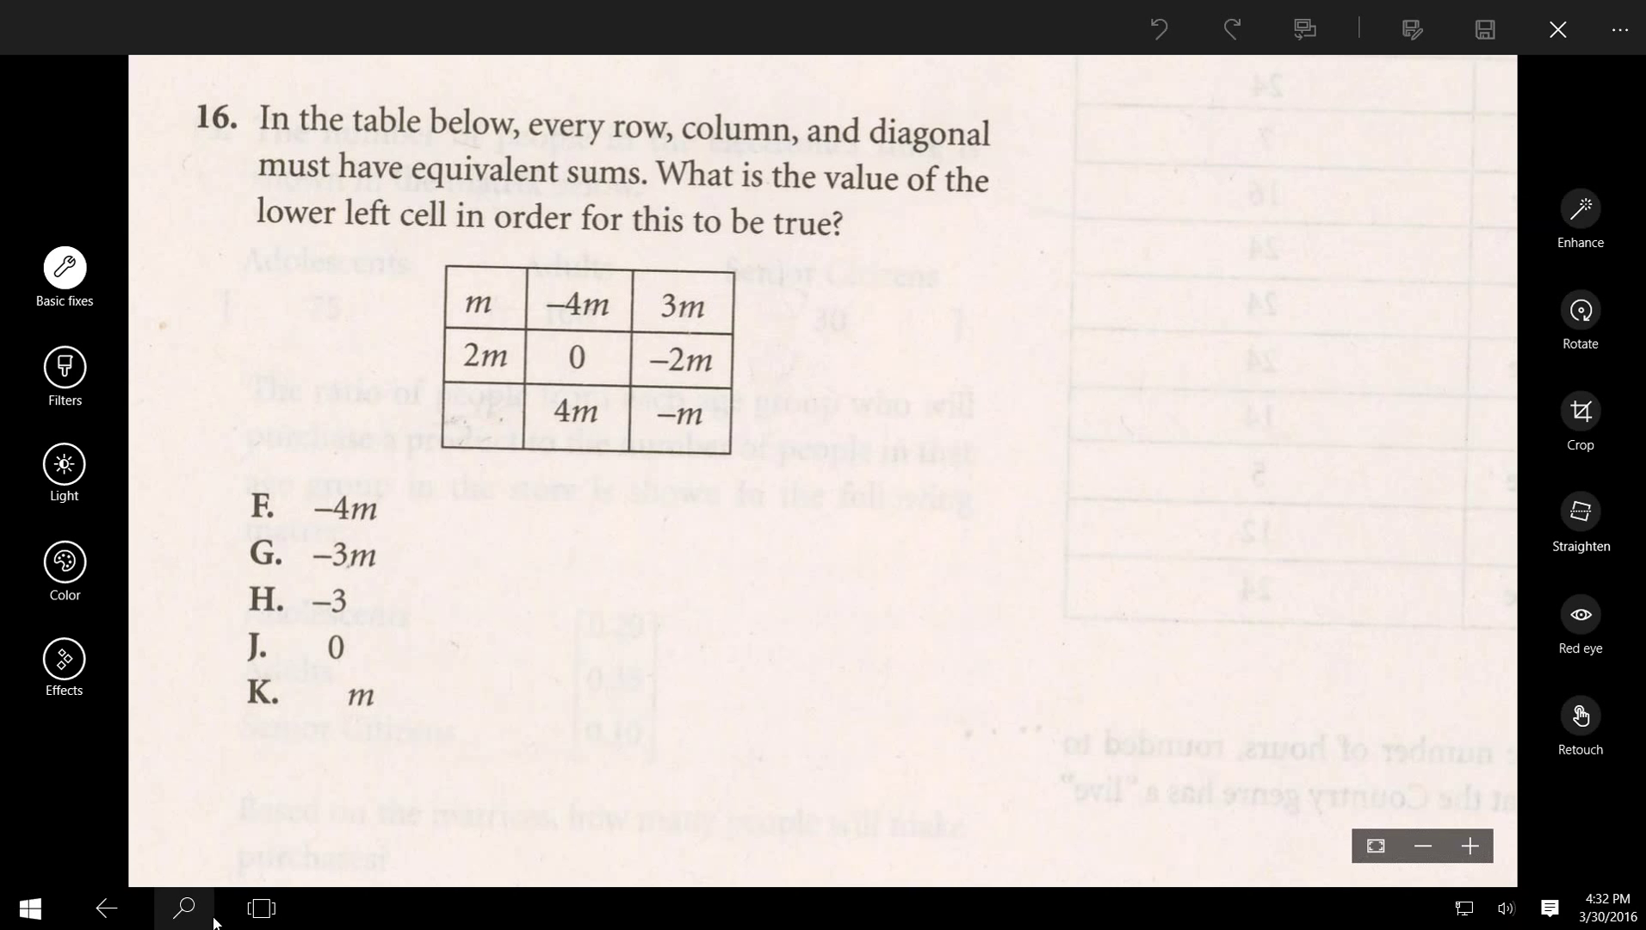
click(261, 913)
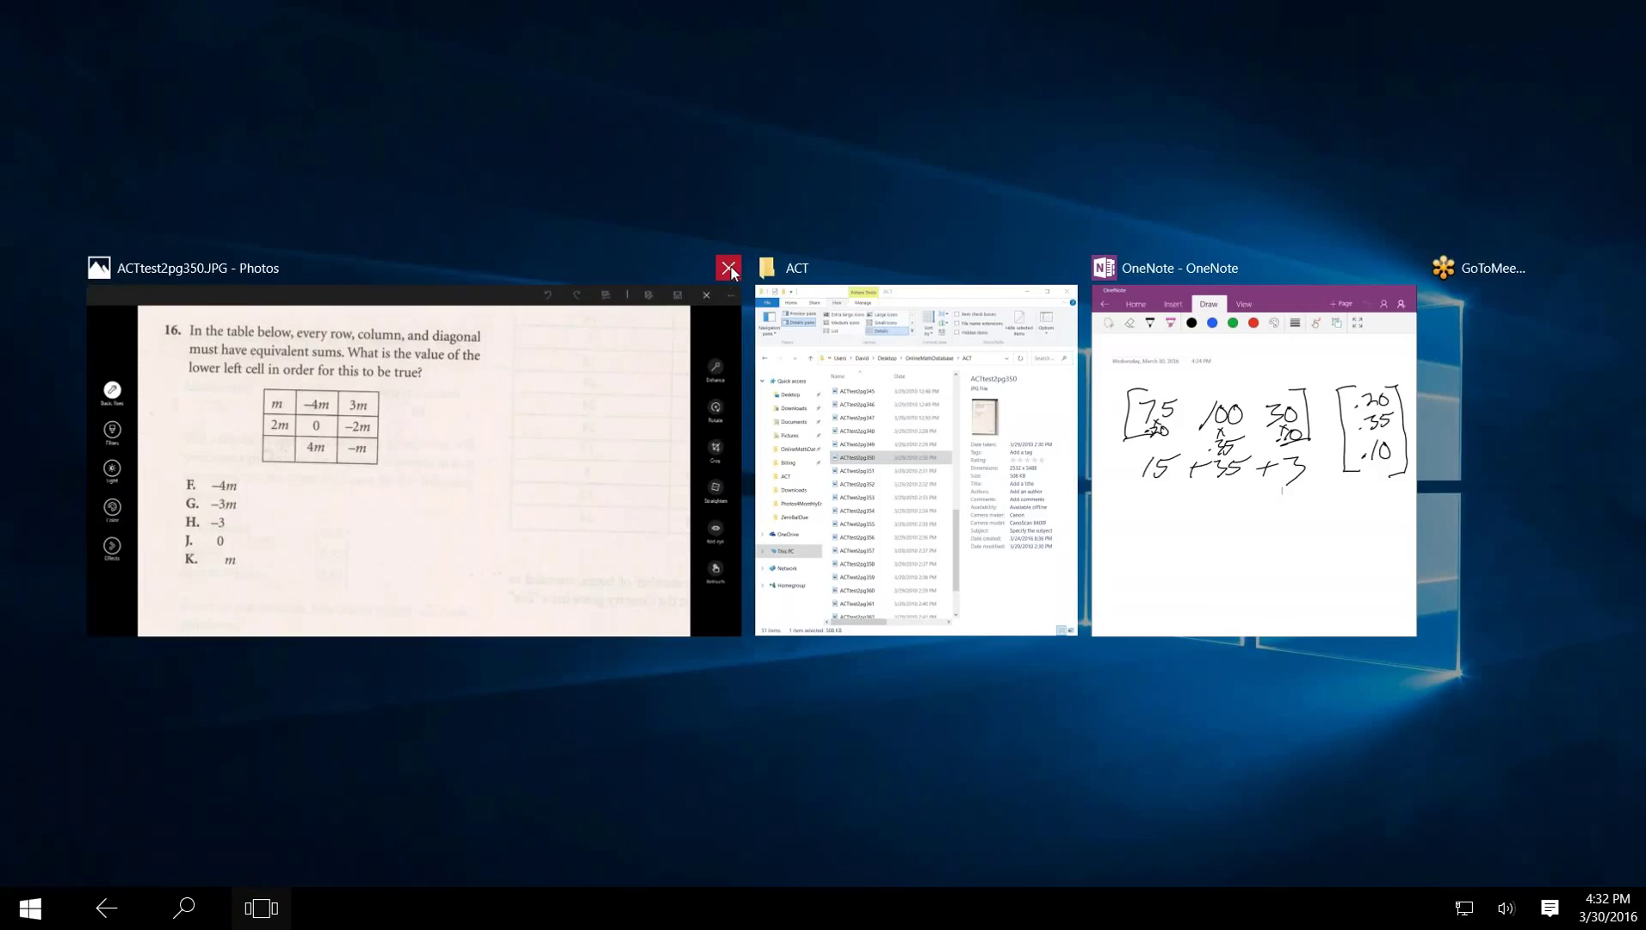
click(732, 272)
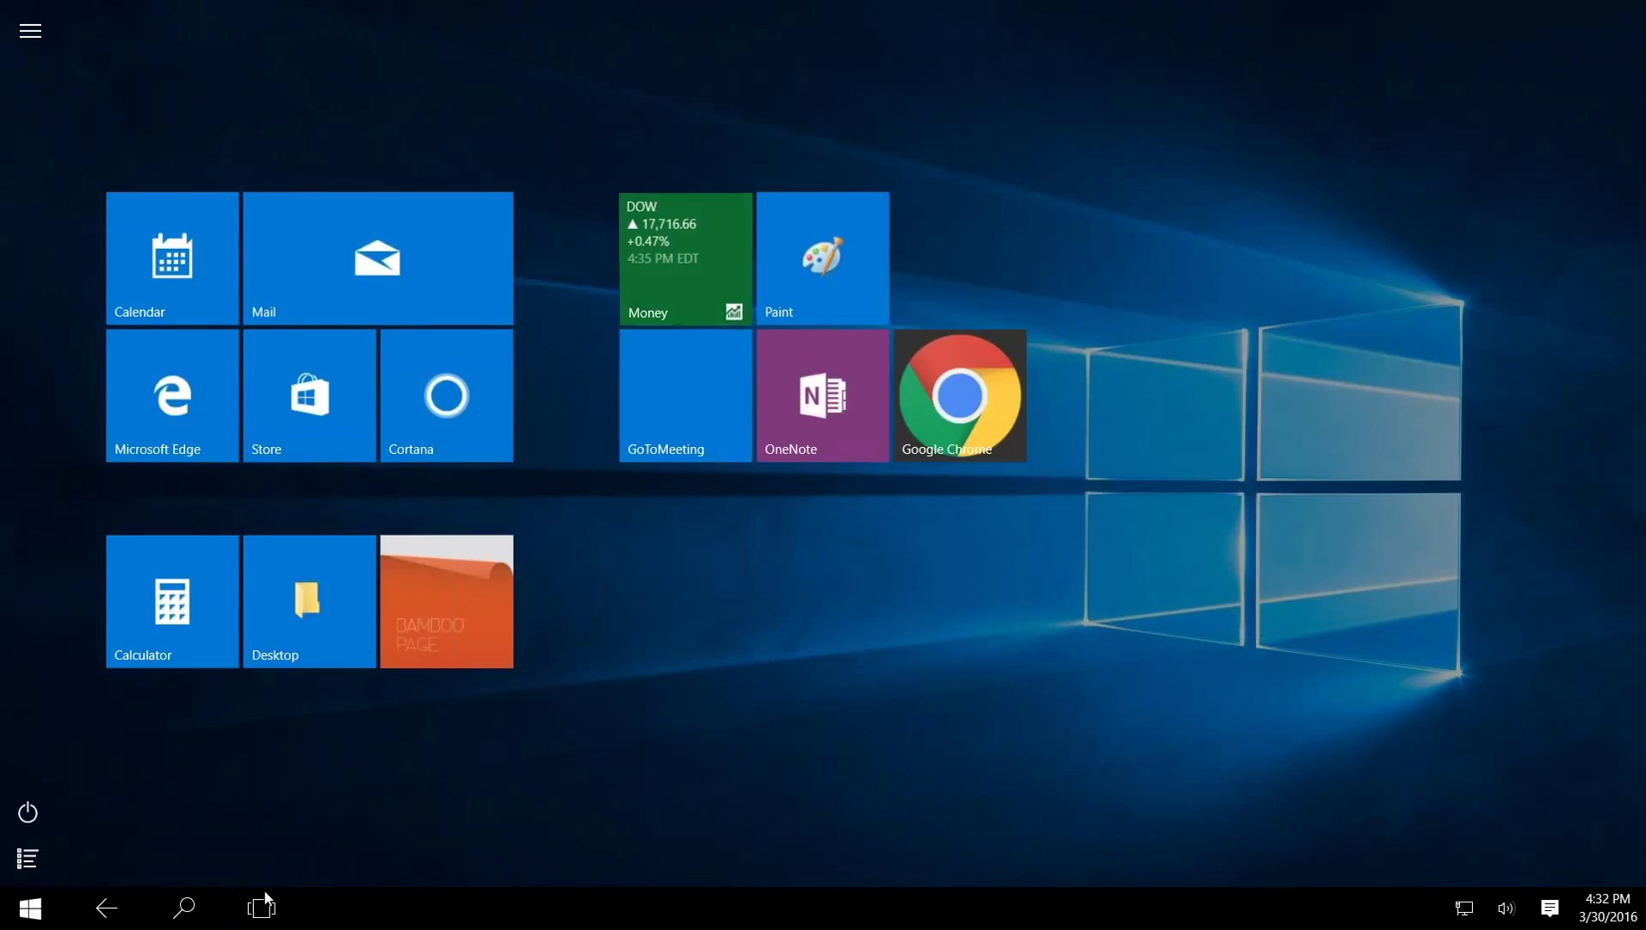
click(260, 911)
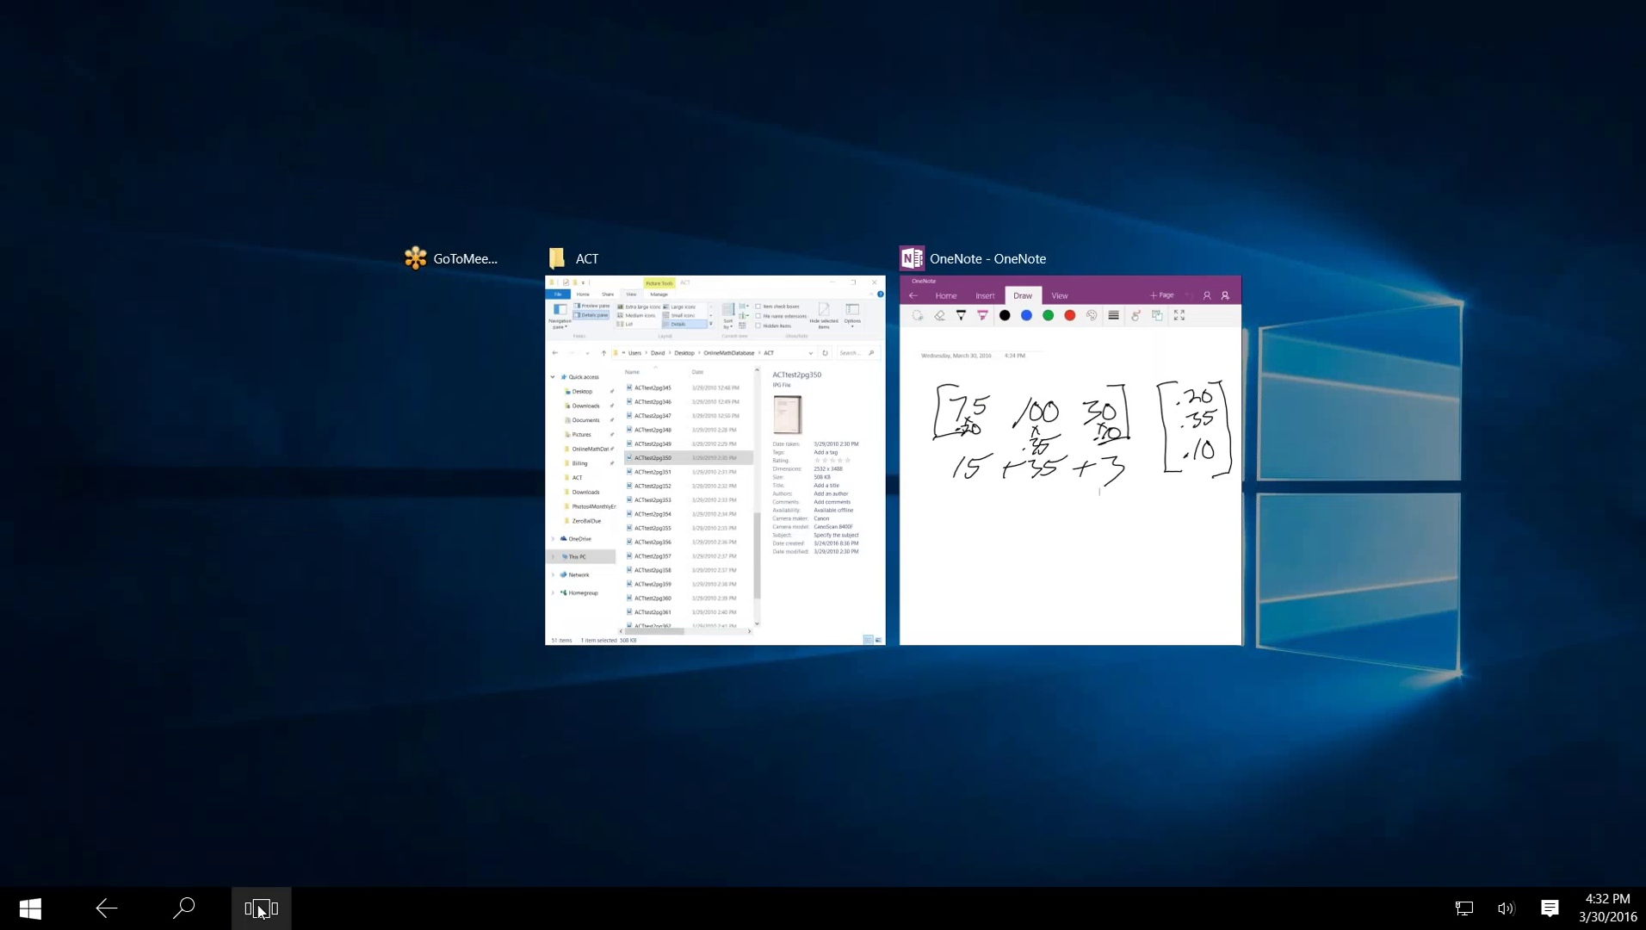
click(732, 541)
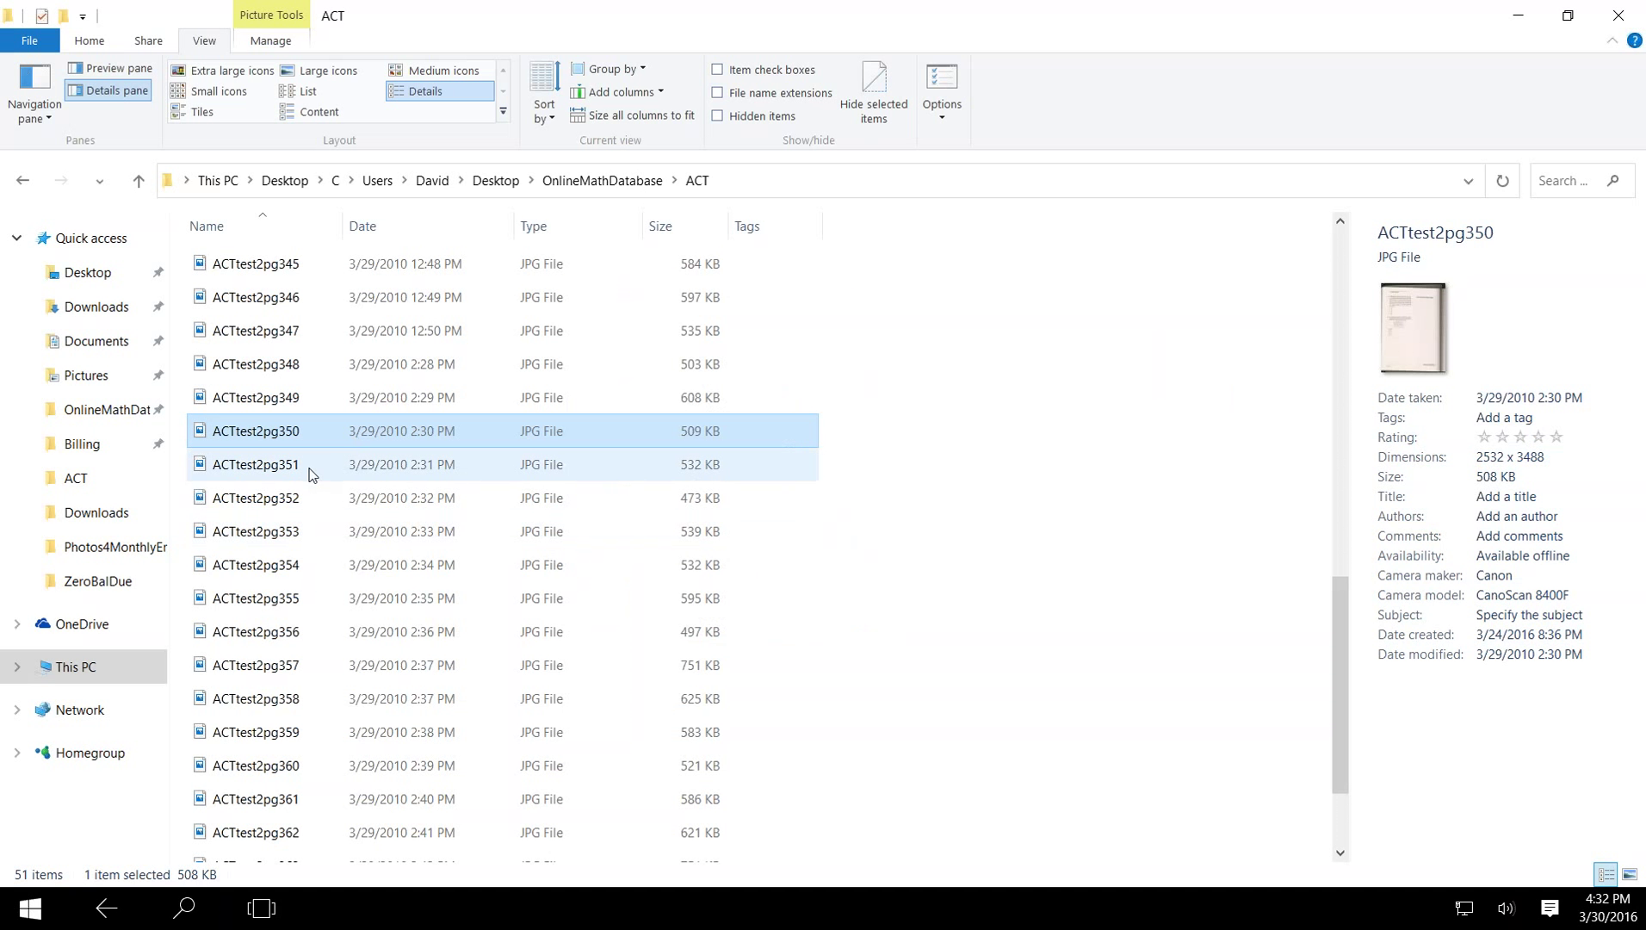
click(311, 474)
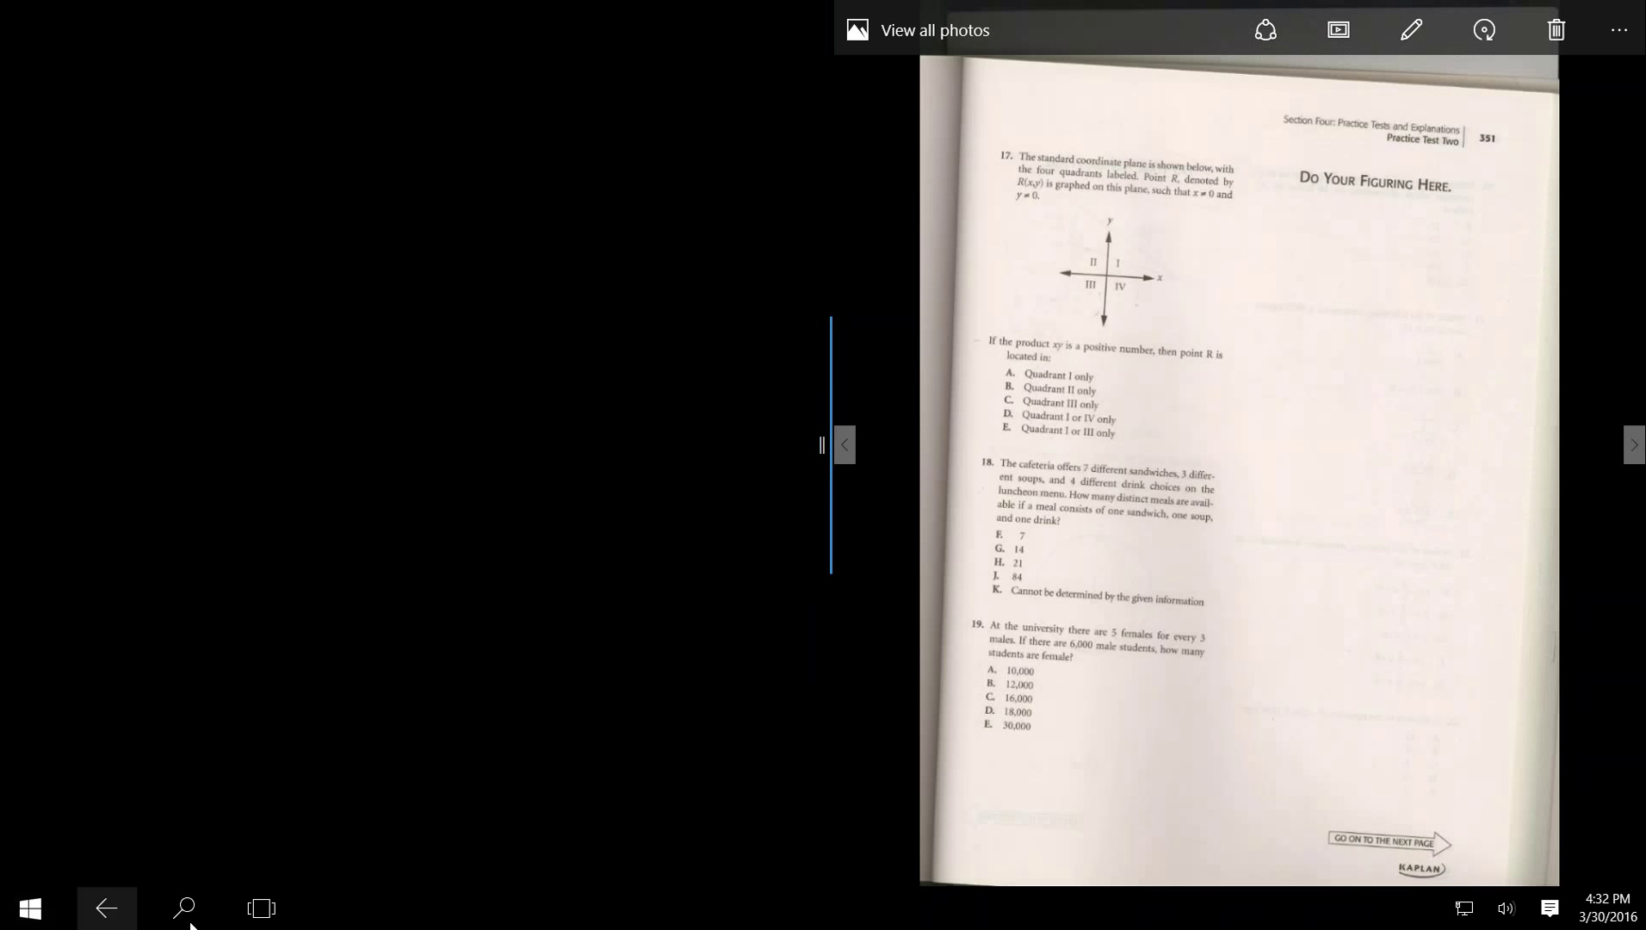
Step: Close the page 347 photo, snap page 351 left with OneNote on the right, and add a page
click(251, 916)
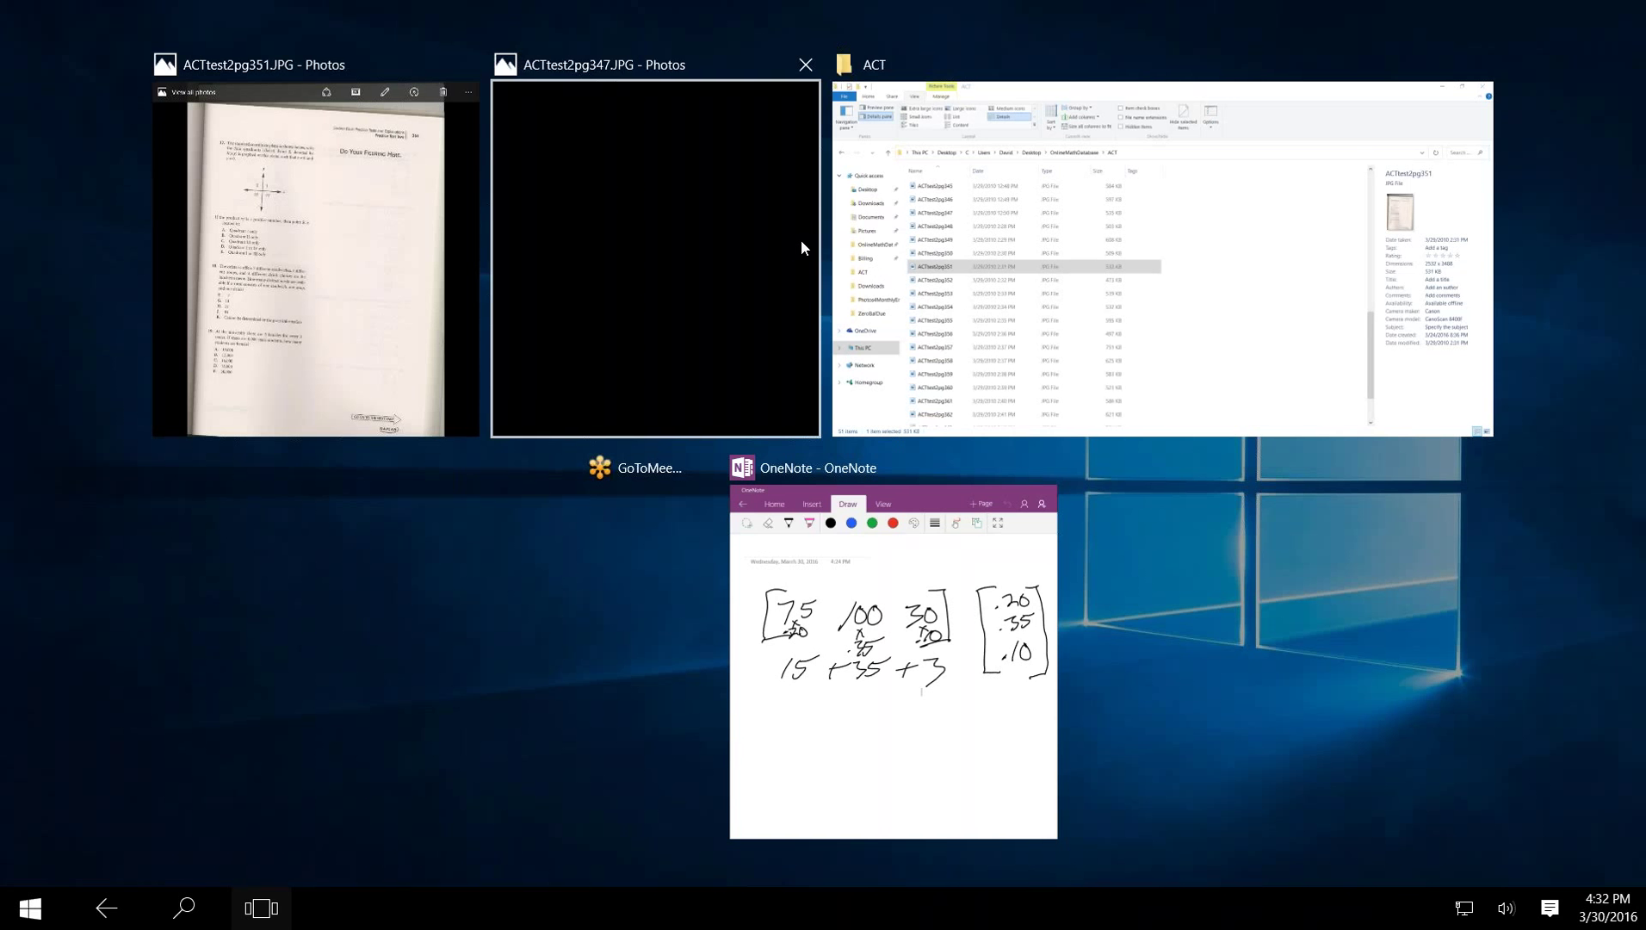
click(803, 67)
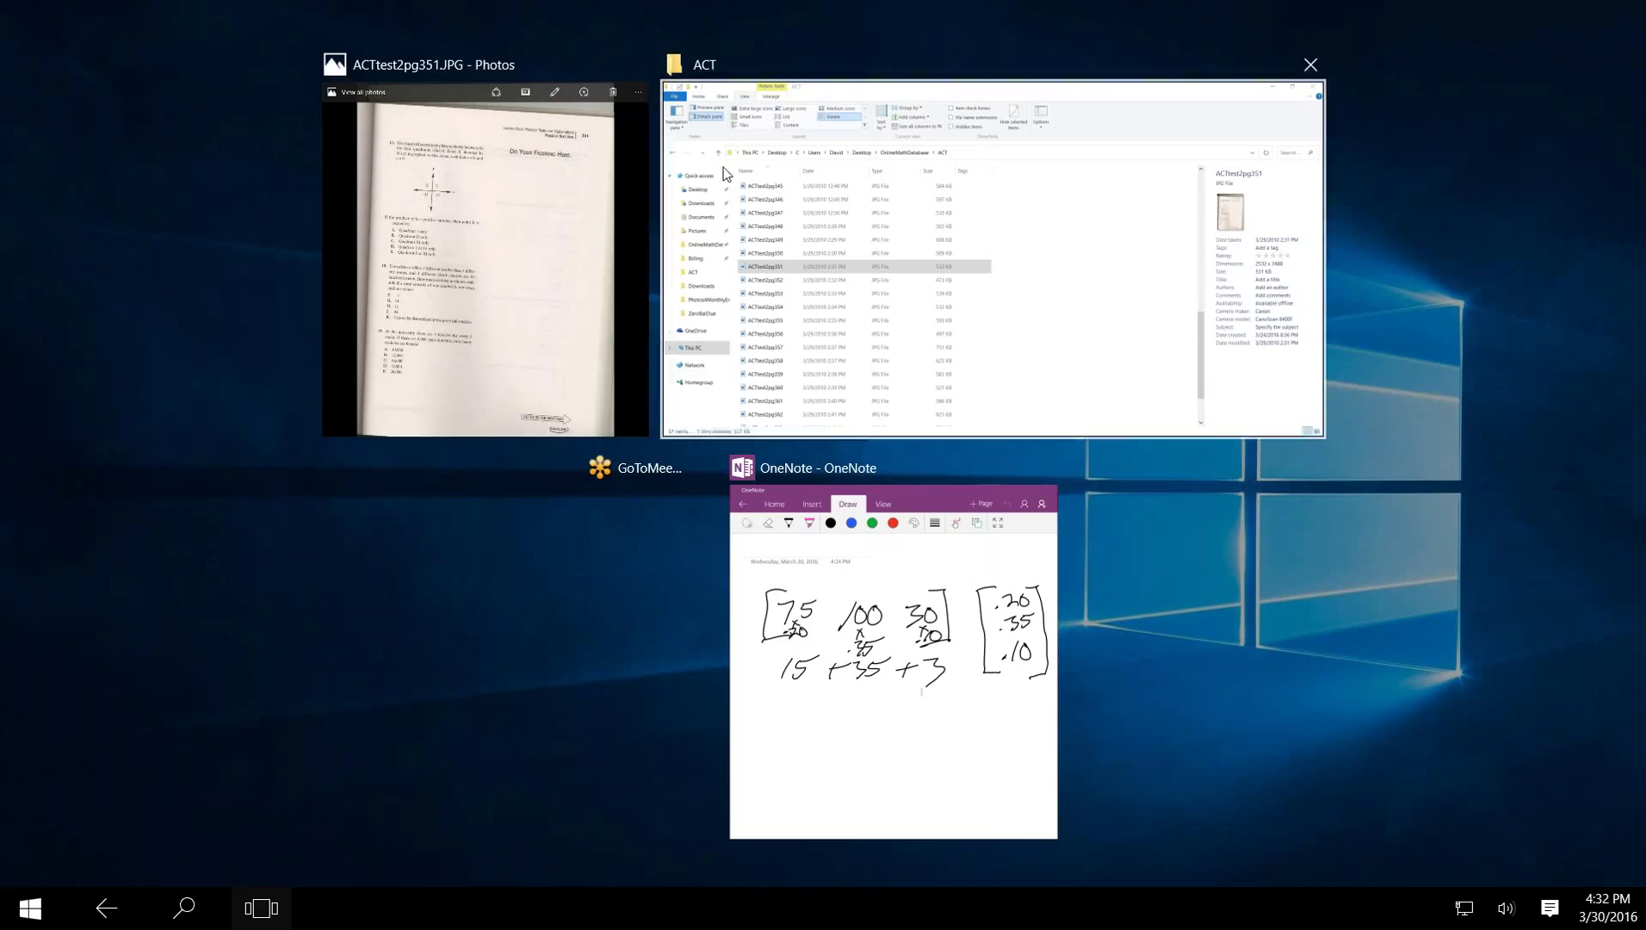
right_click(581, 324)
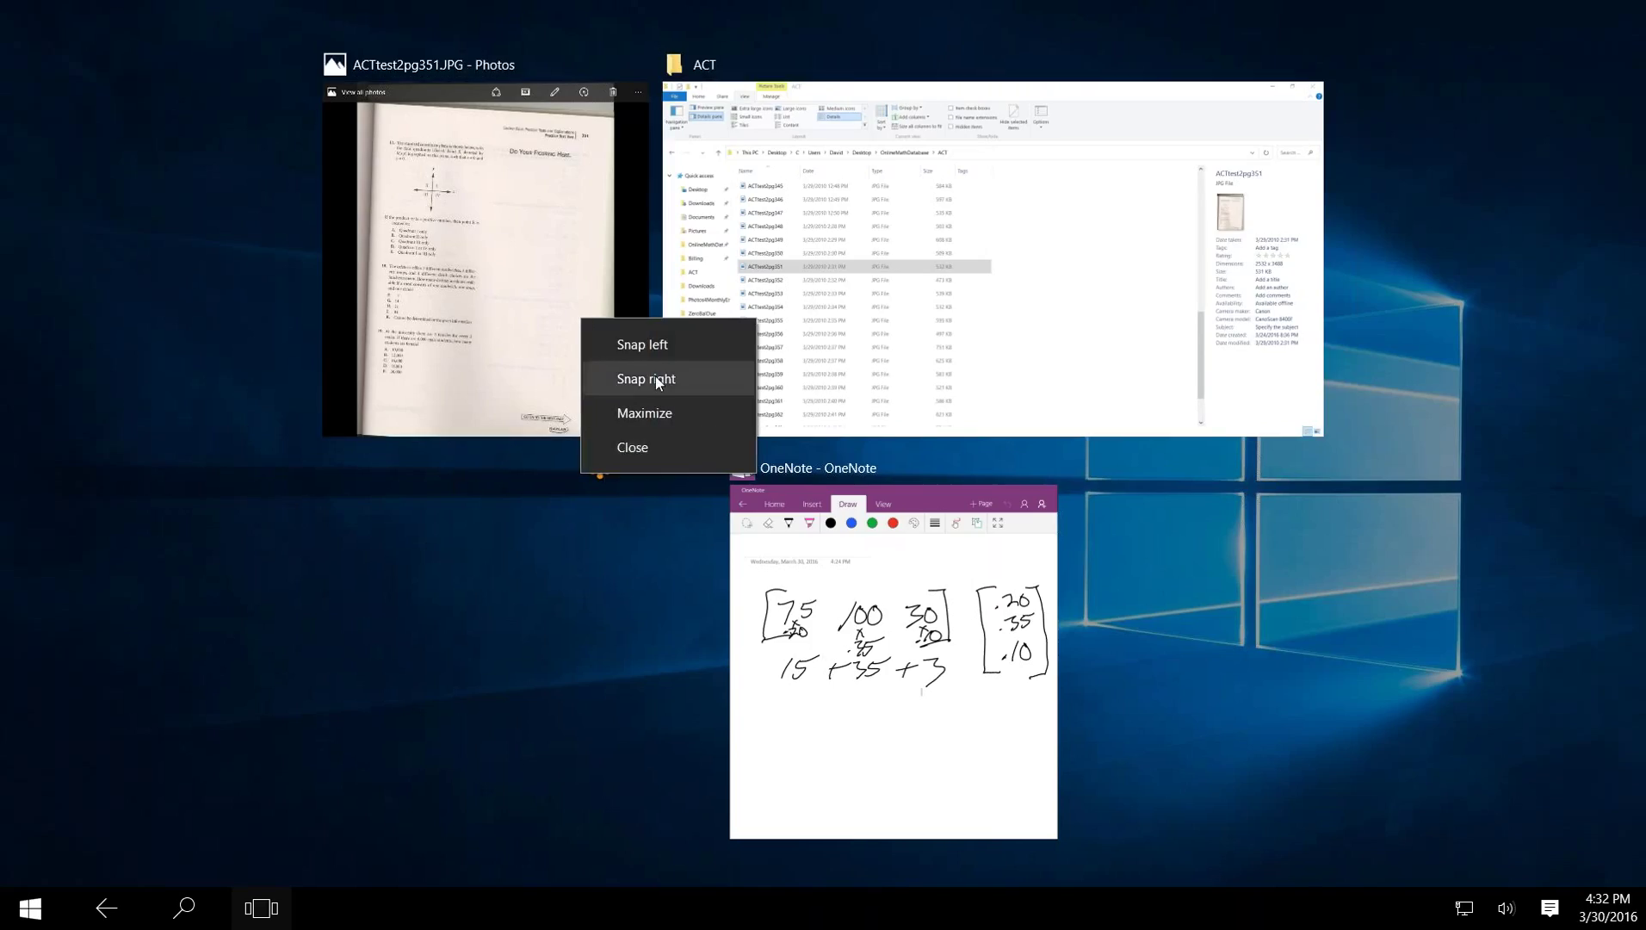
click(654, 349)
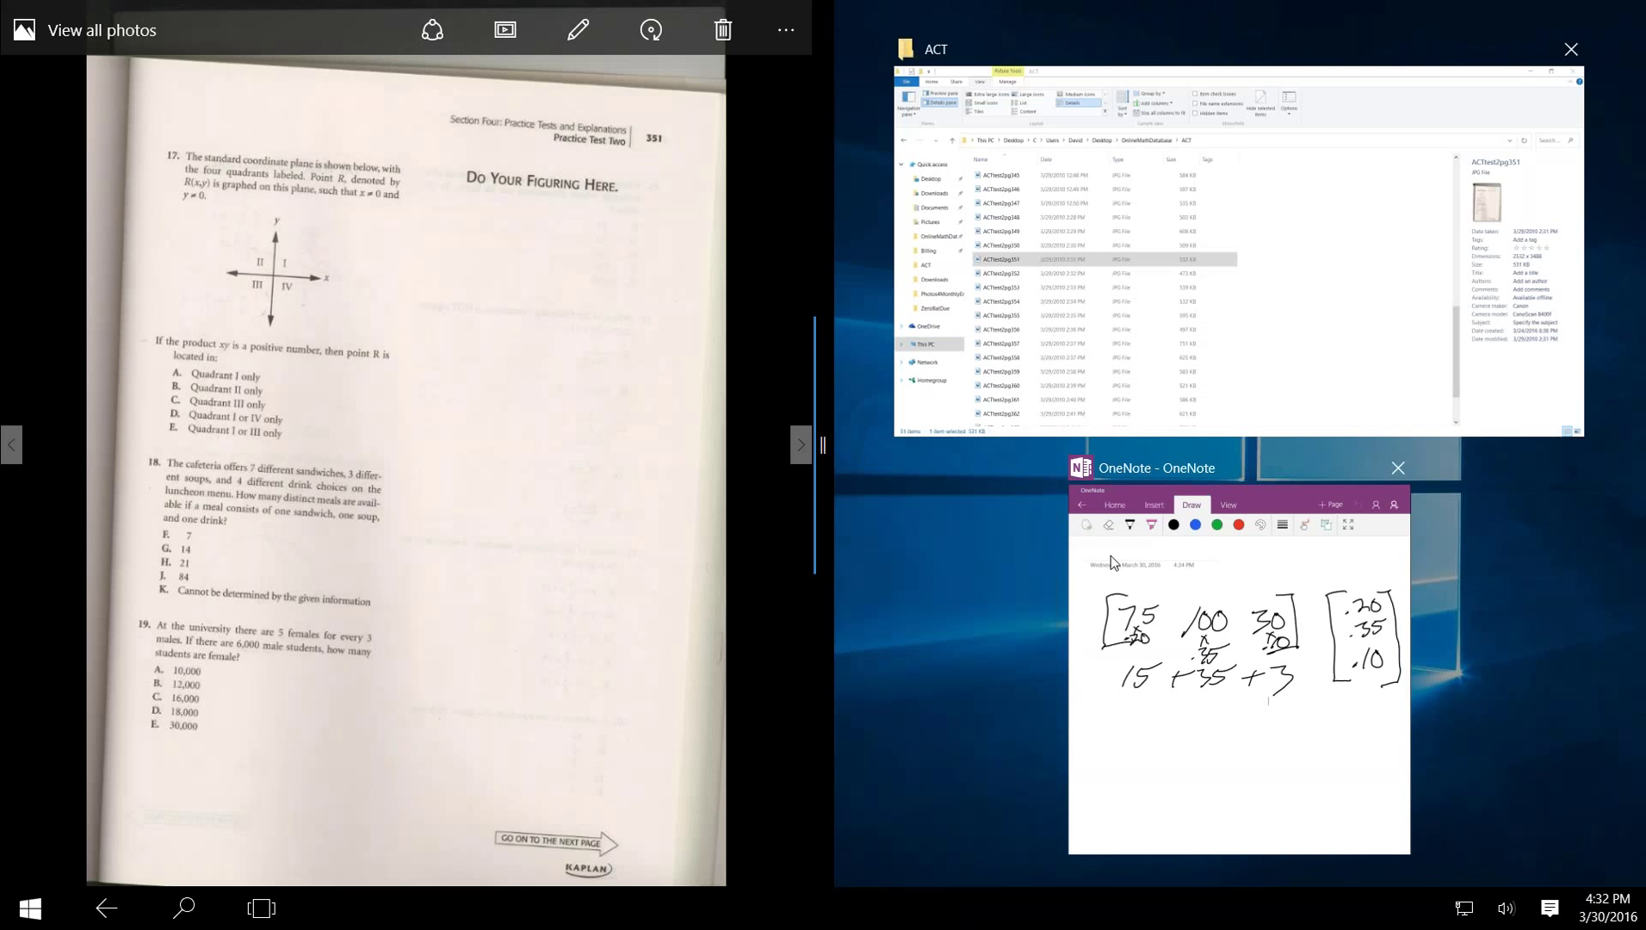
click(1329, 693)
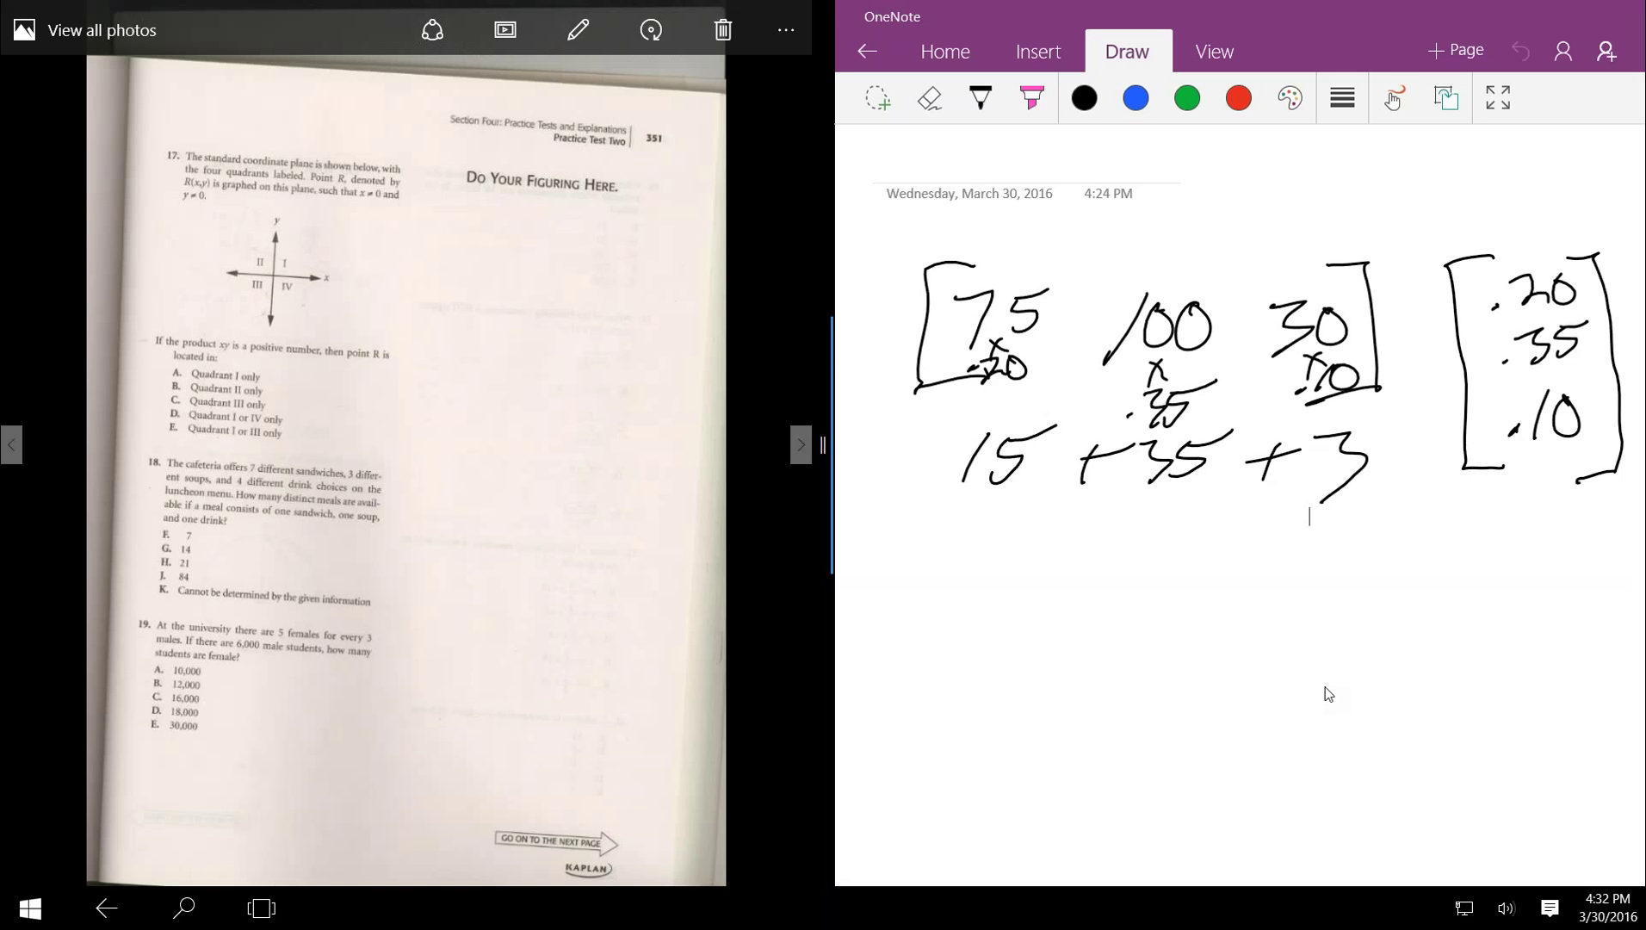
click(1440, 54)
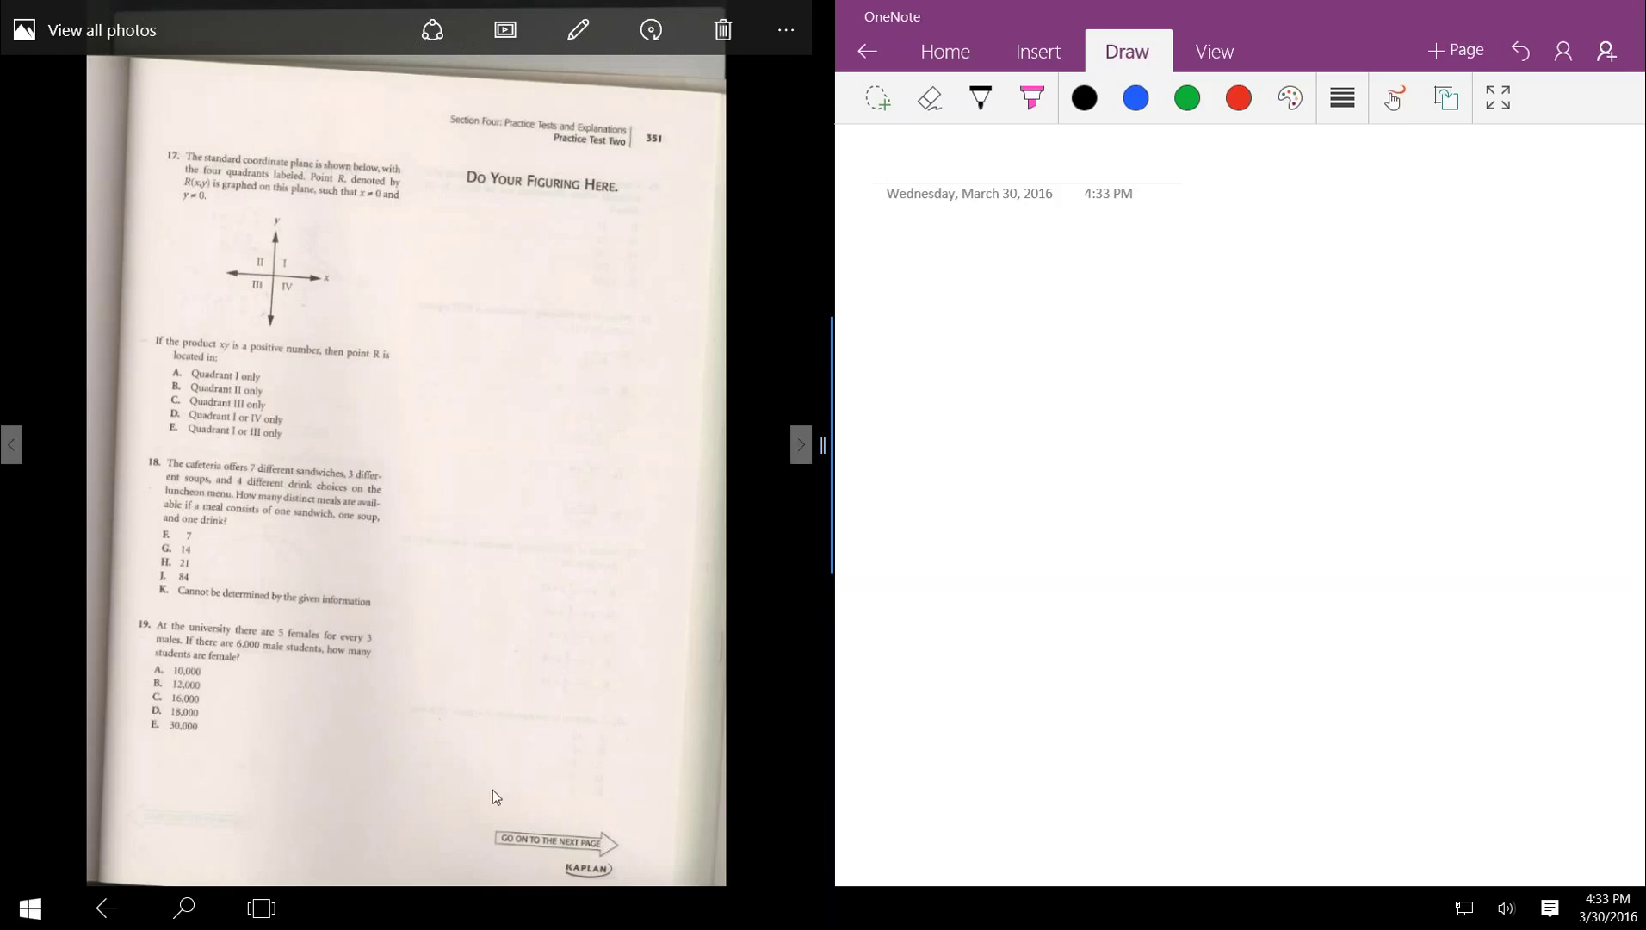
Step: Open scan page 351 for editing, zoom in three times and pan to the section header
click(577, 29)
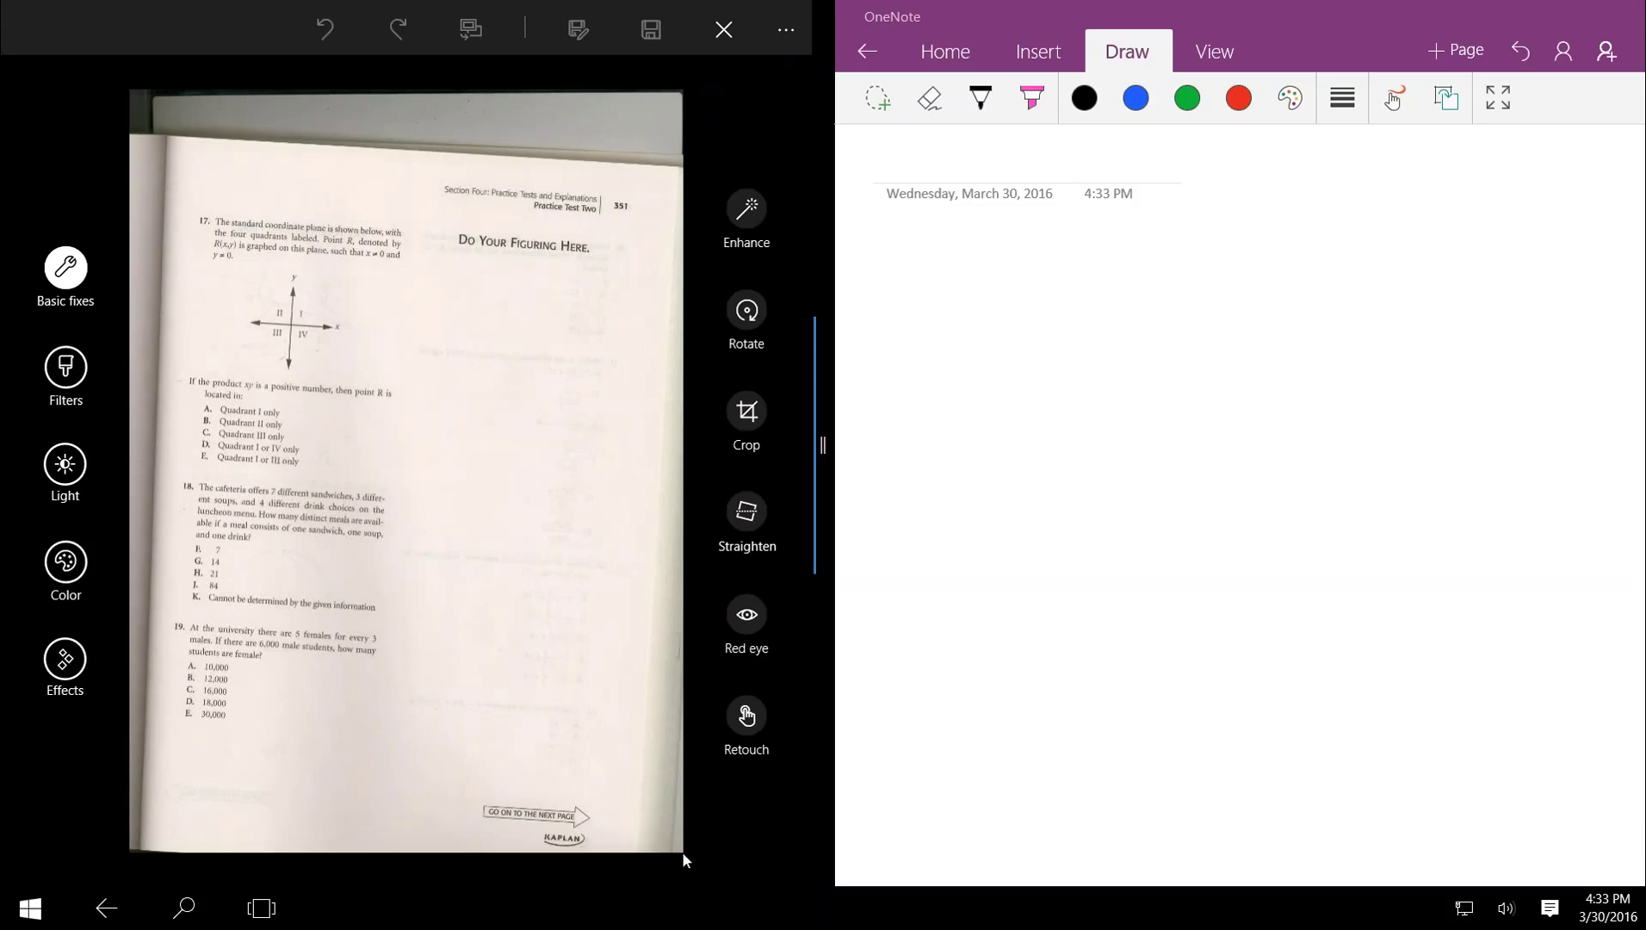
mouse_move(682, 851)
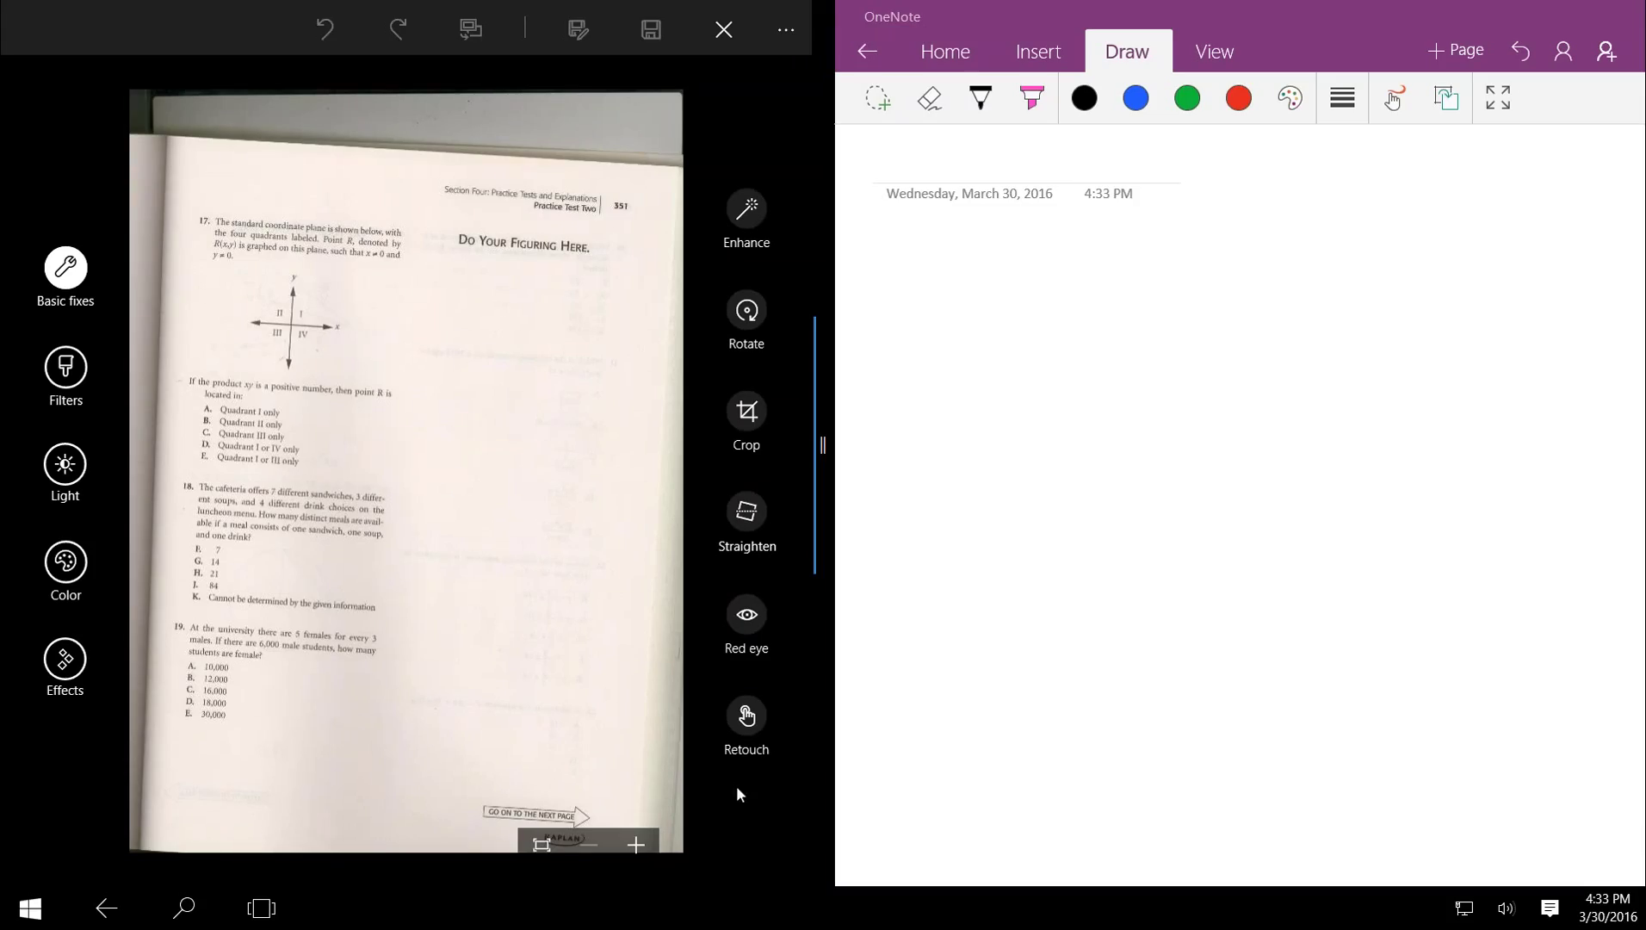
click(634, 846)
click(636, 846)
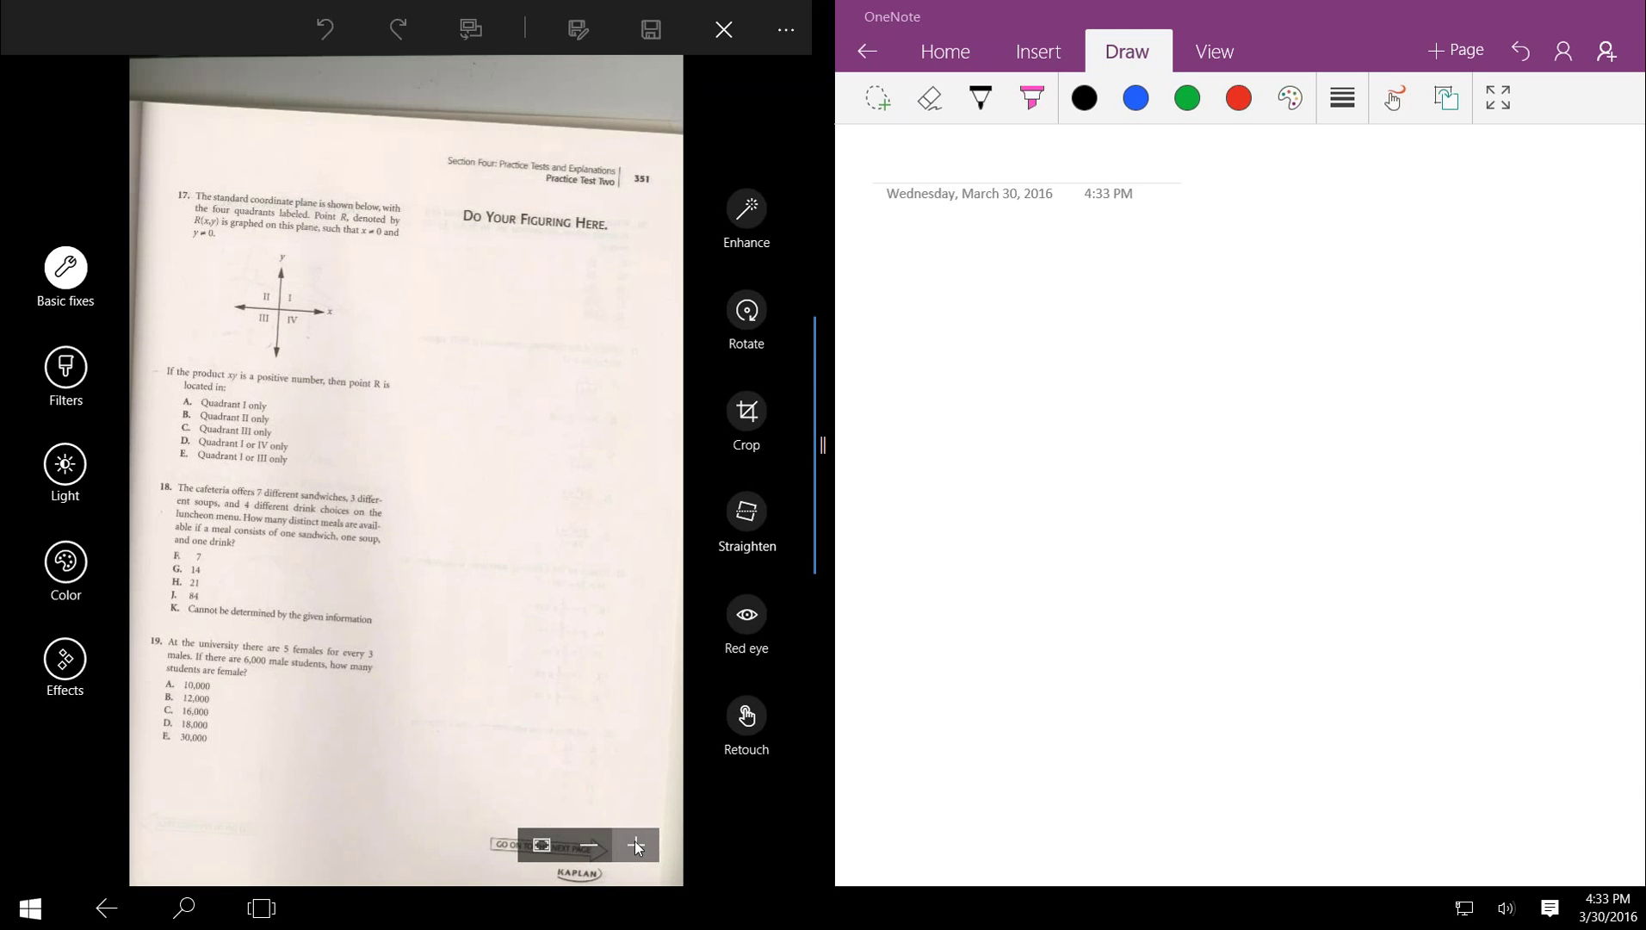
click(636, 846)
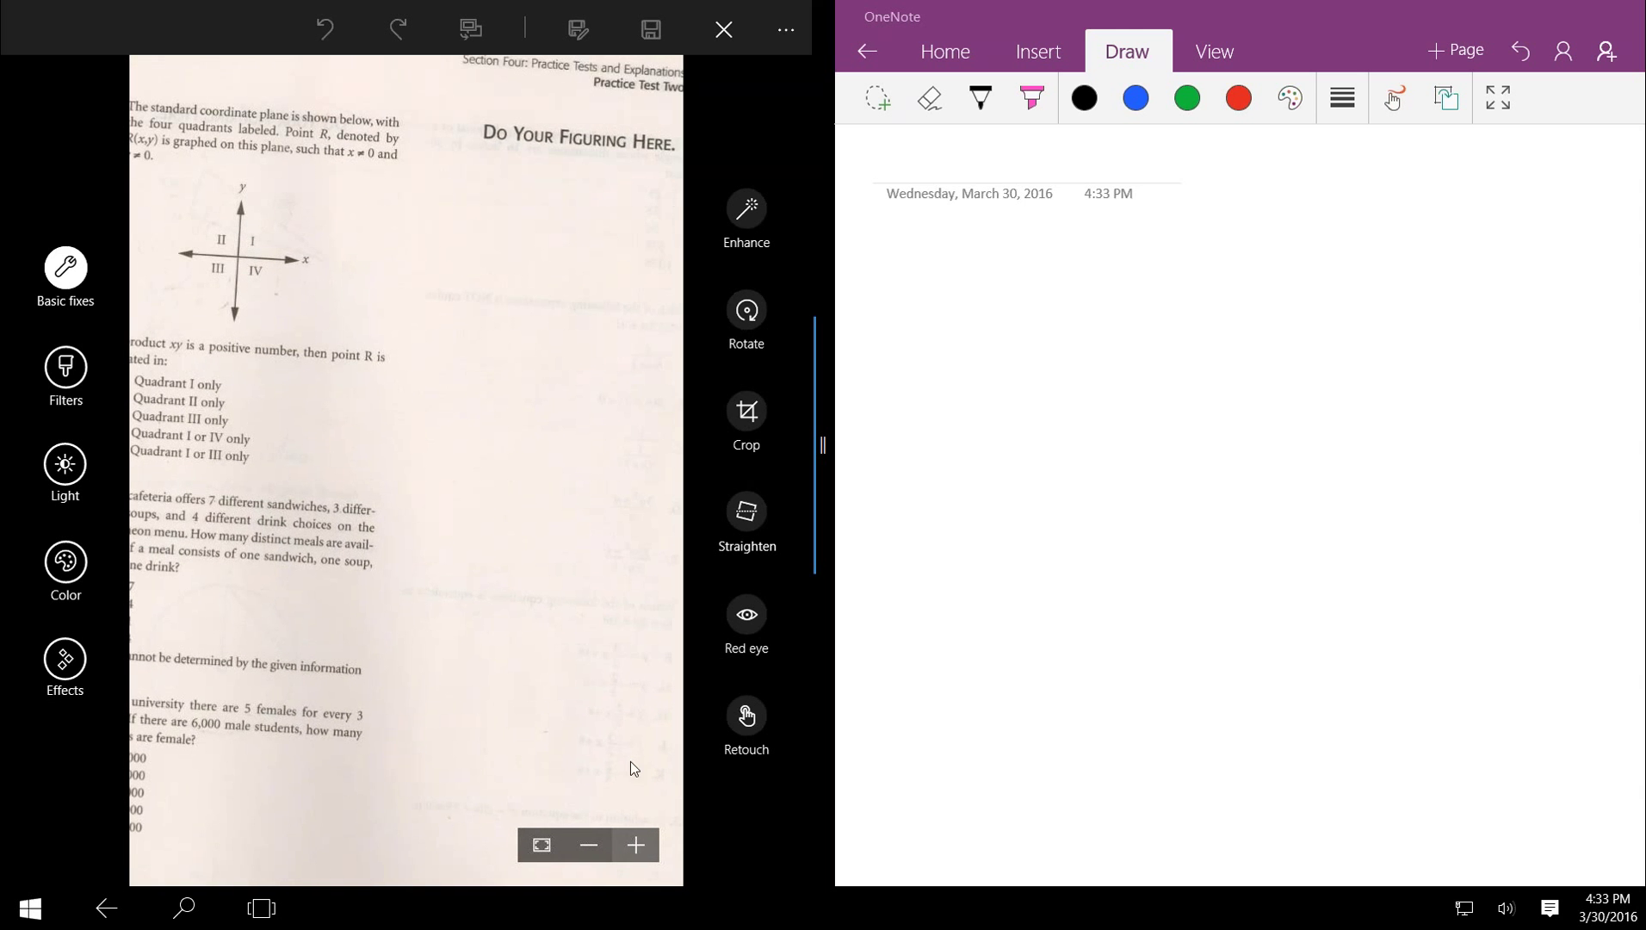
scroll(412, 239, up, 1)
mouse_move(440, 210)
mouse_down()
mouse_move(422, 251)
mouse_move(409, 245)
mouse_up()
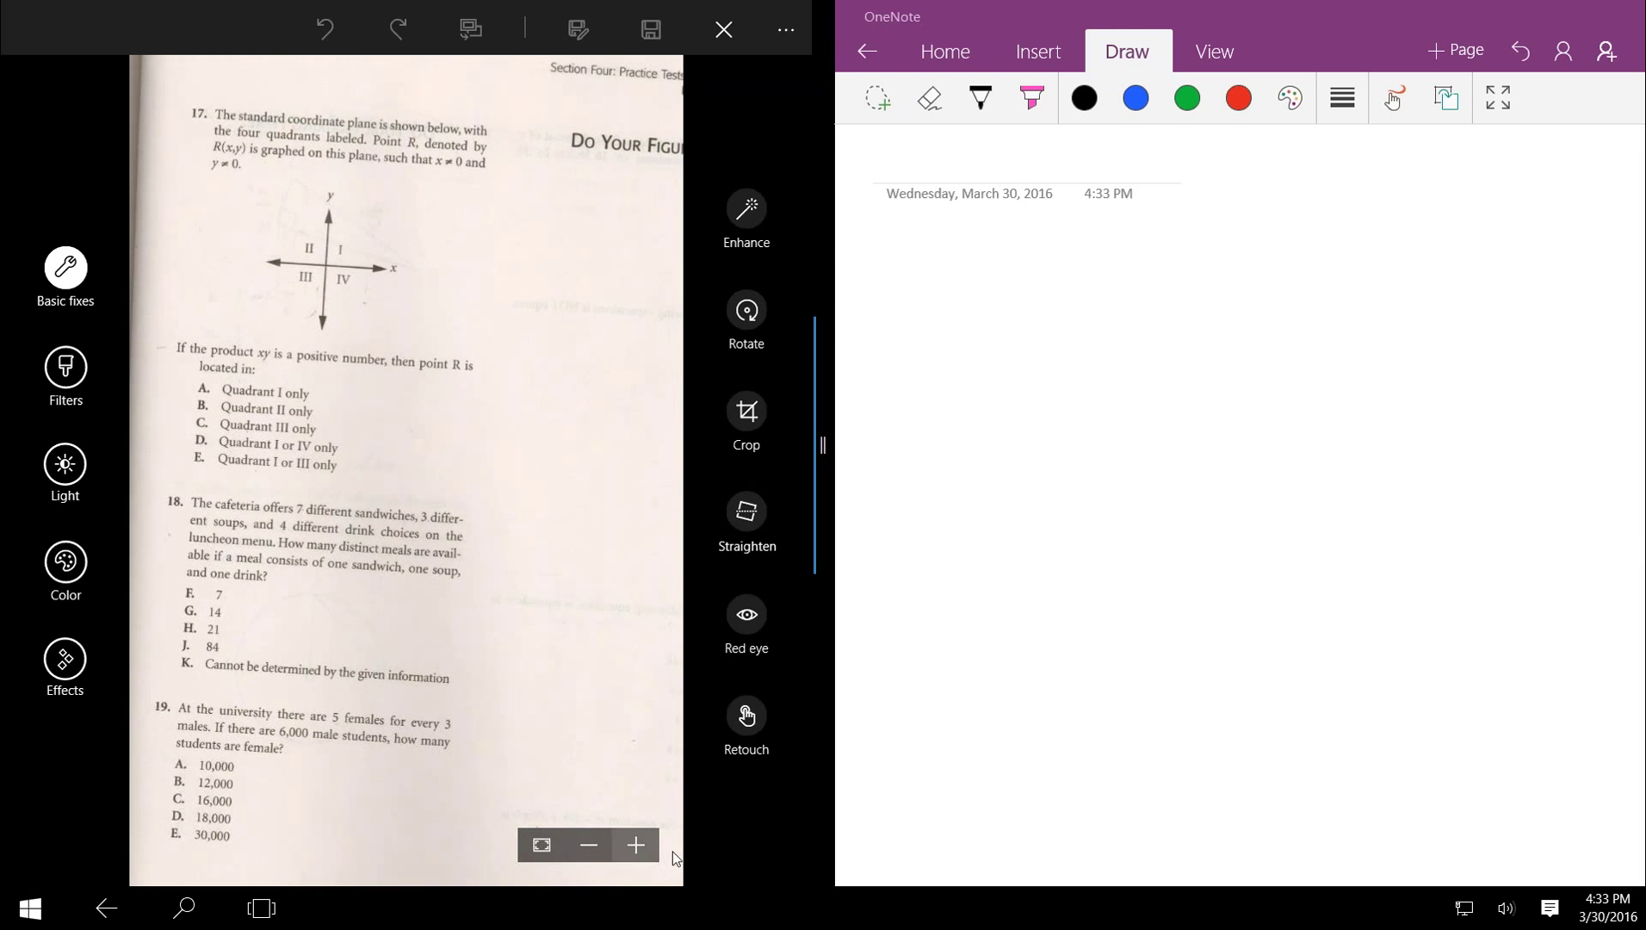
Step: Magnify the scan further and pan until question 17's full text is readable
click(641, 844)
click(643, 845)
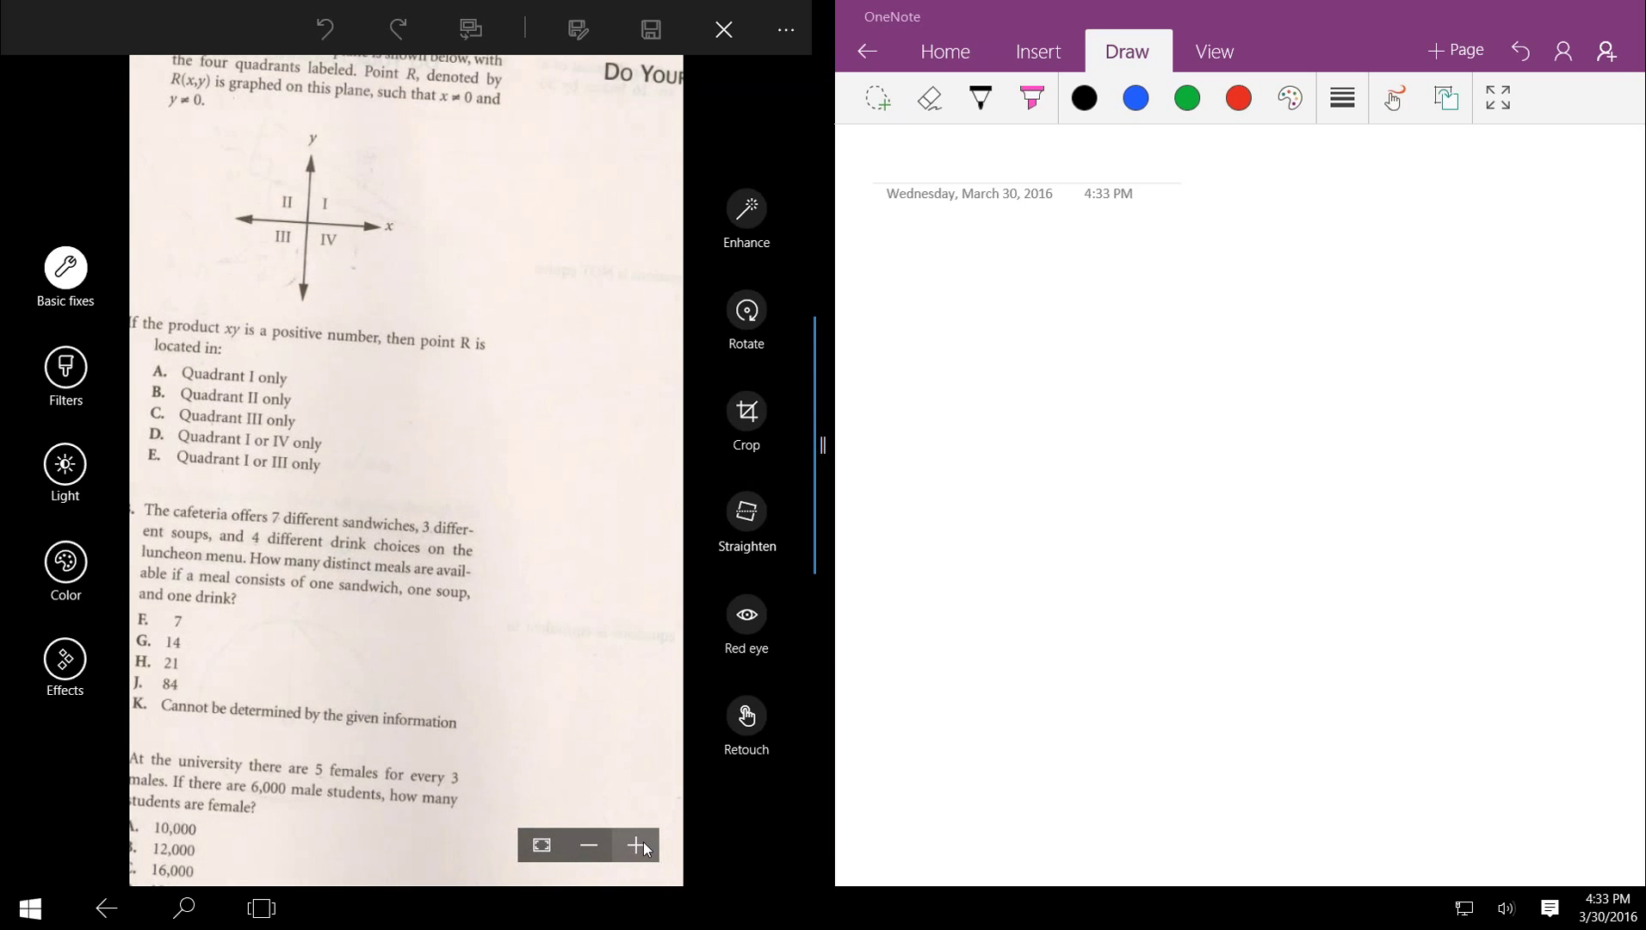
click(644, 846)
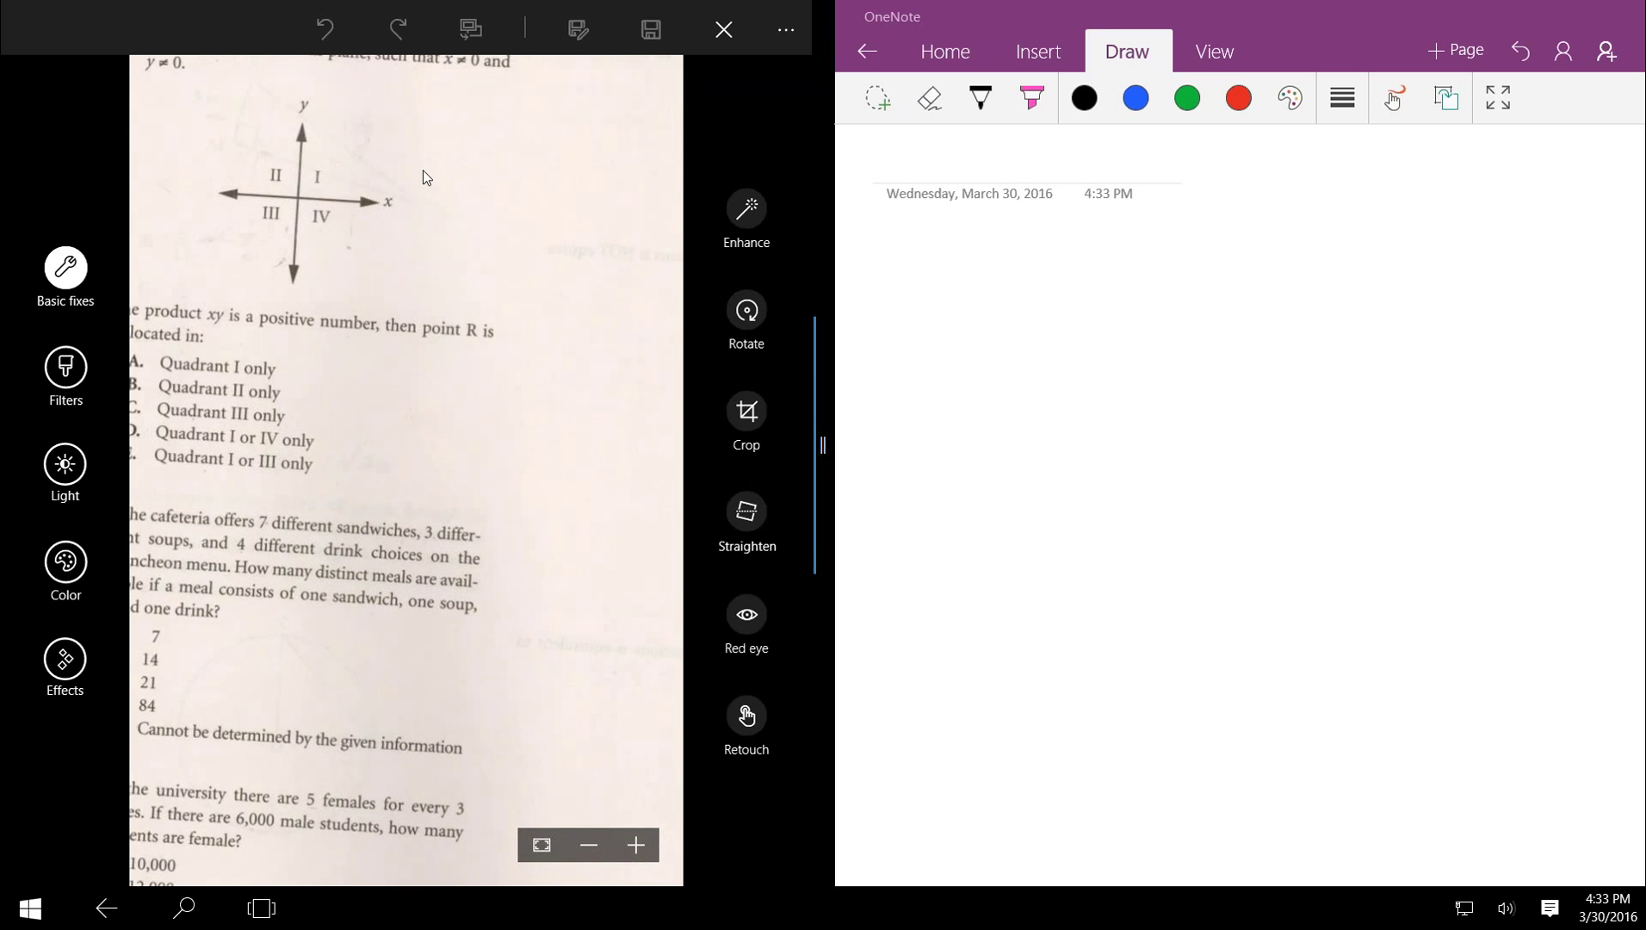
drag(436, 192, 508, 296)
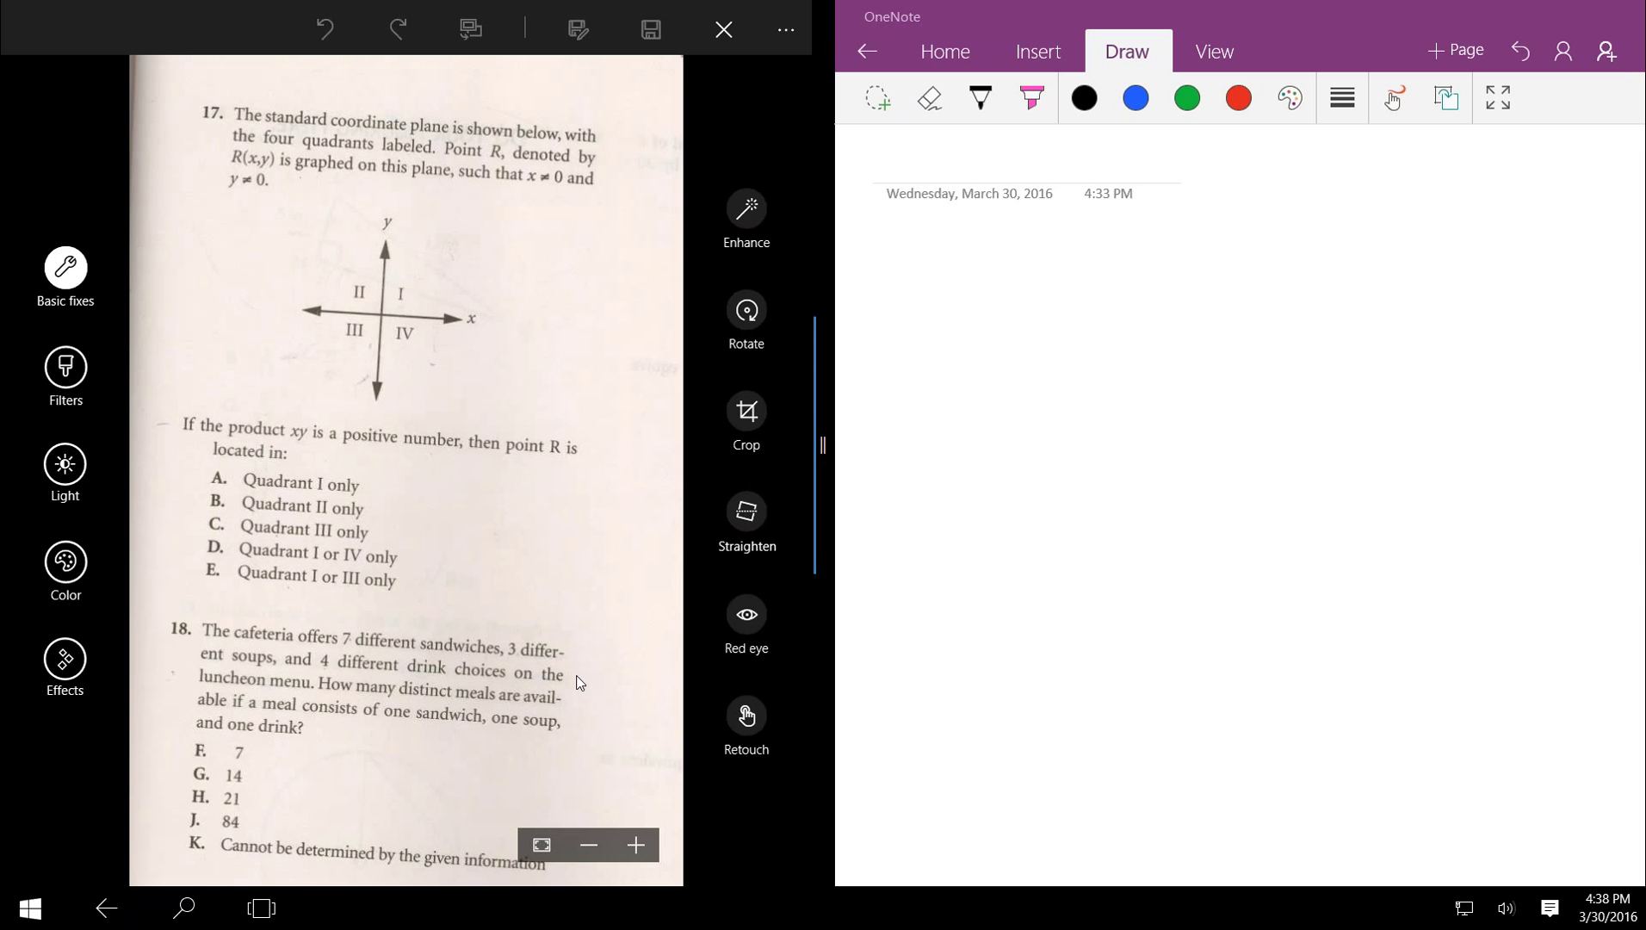
Step: Pan the scan down to questions 18 and 19, then pick the black pen
drag(609, 694, 621, 91)
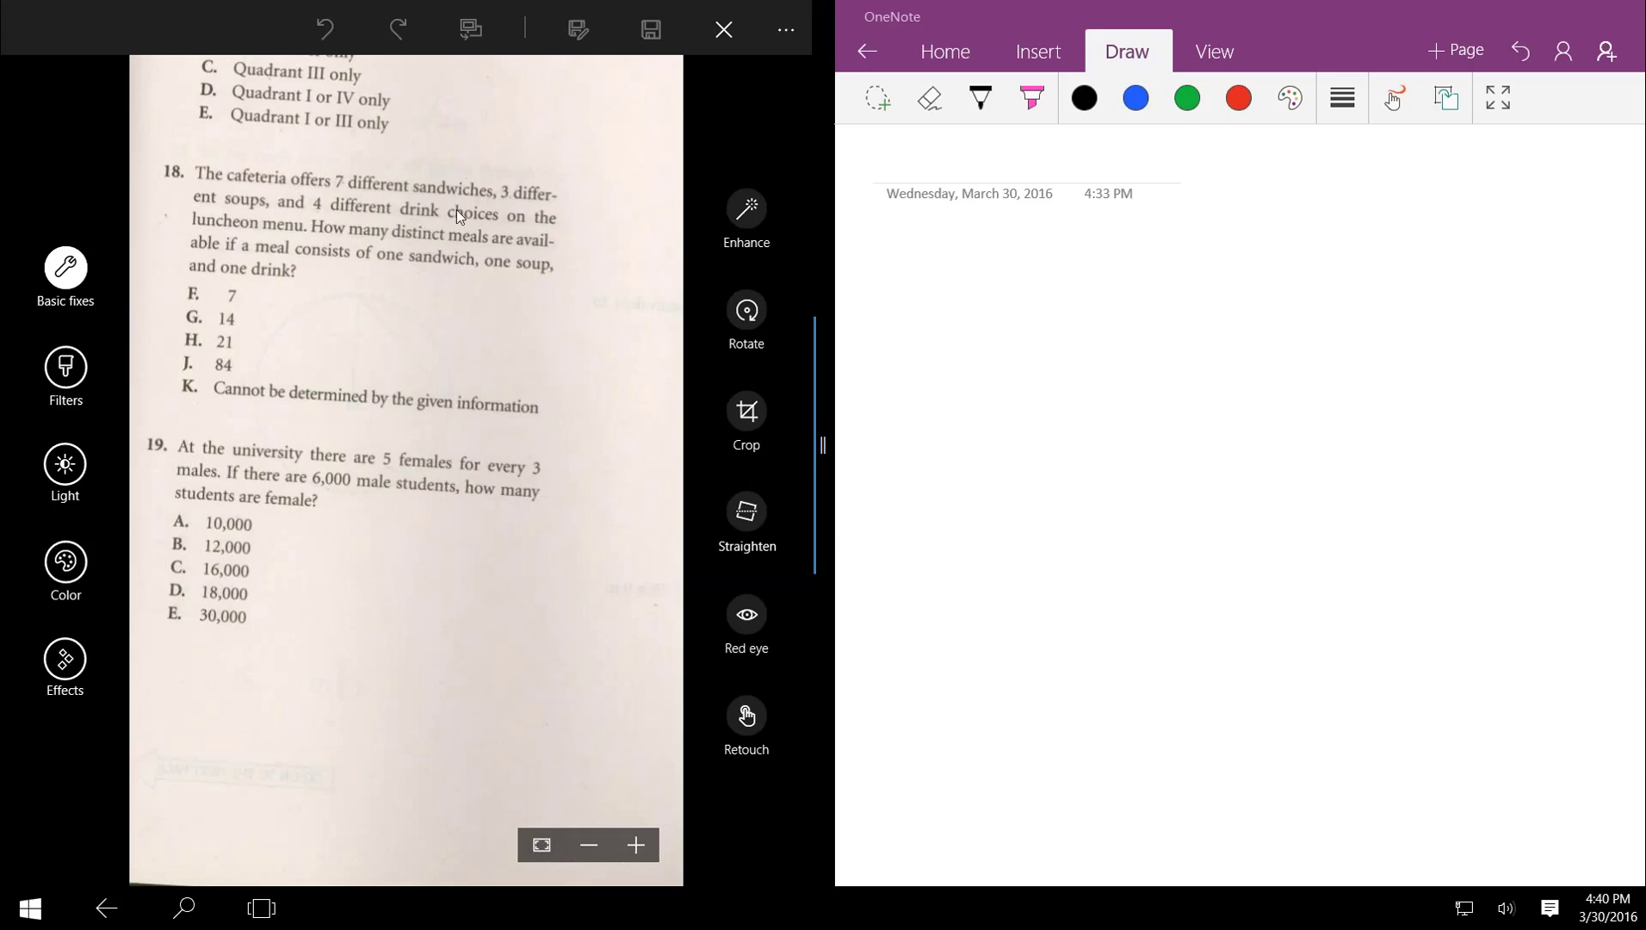
drag(398, 715, 420, 515)
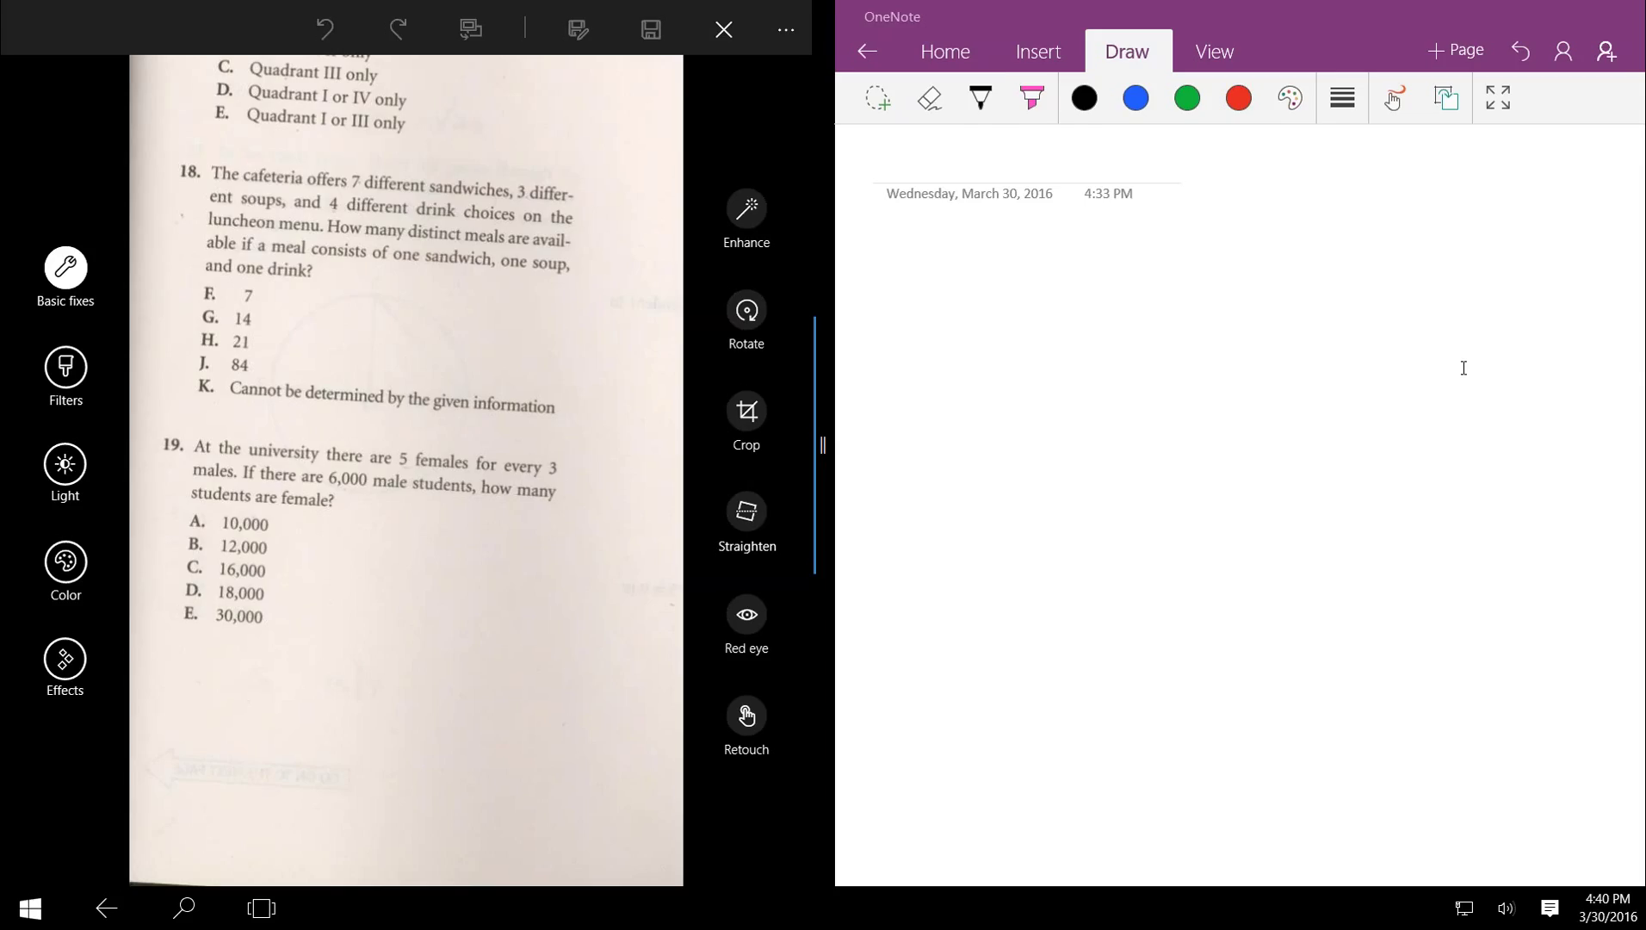
click(980, 97)
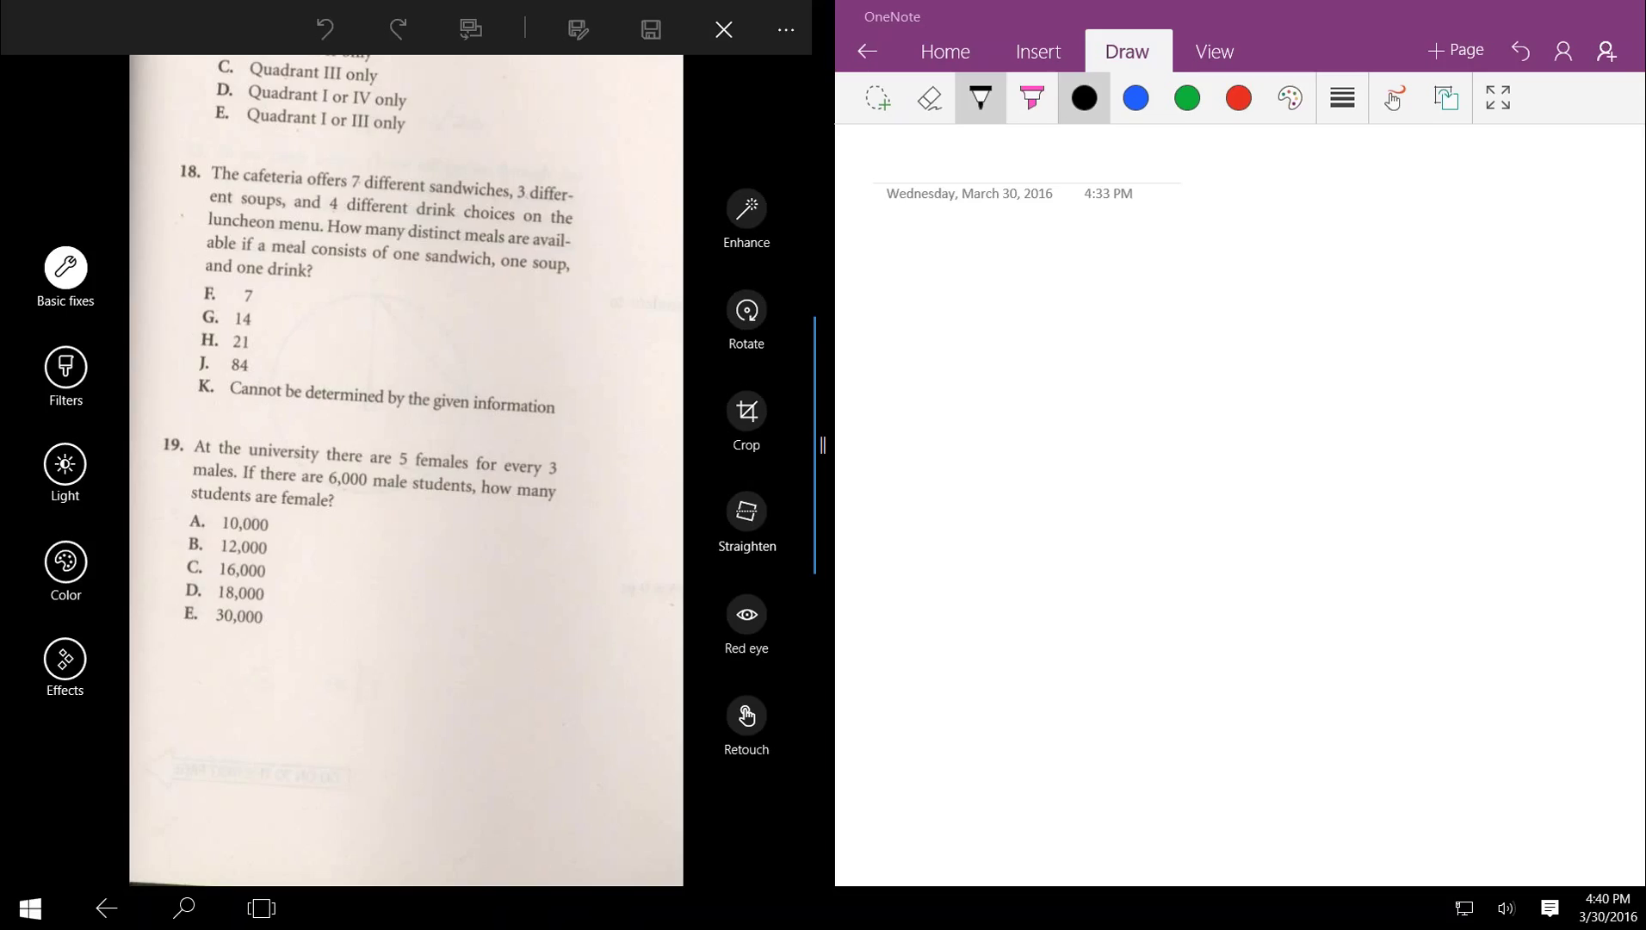
Step: Handwrite the proportion 5f/3m = xf/6000m
mouse_move(967, 266)
mouse_down()
mouse_move(990, 284)
mouse_move(948, 311)
mouse_move(1025, 255)
mouse_move(1094, 243)
mouse_move(1053, 314)
mouse_move(1103, 270)
mouse_up()
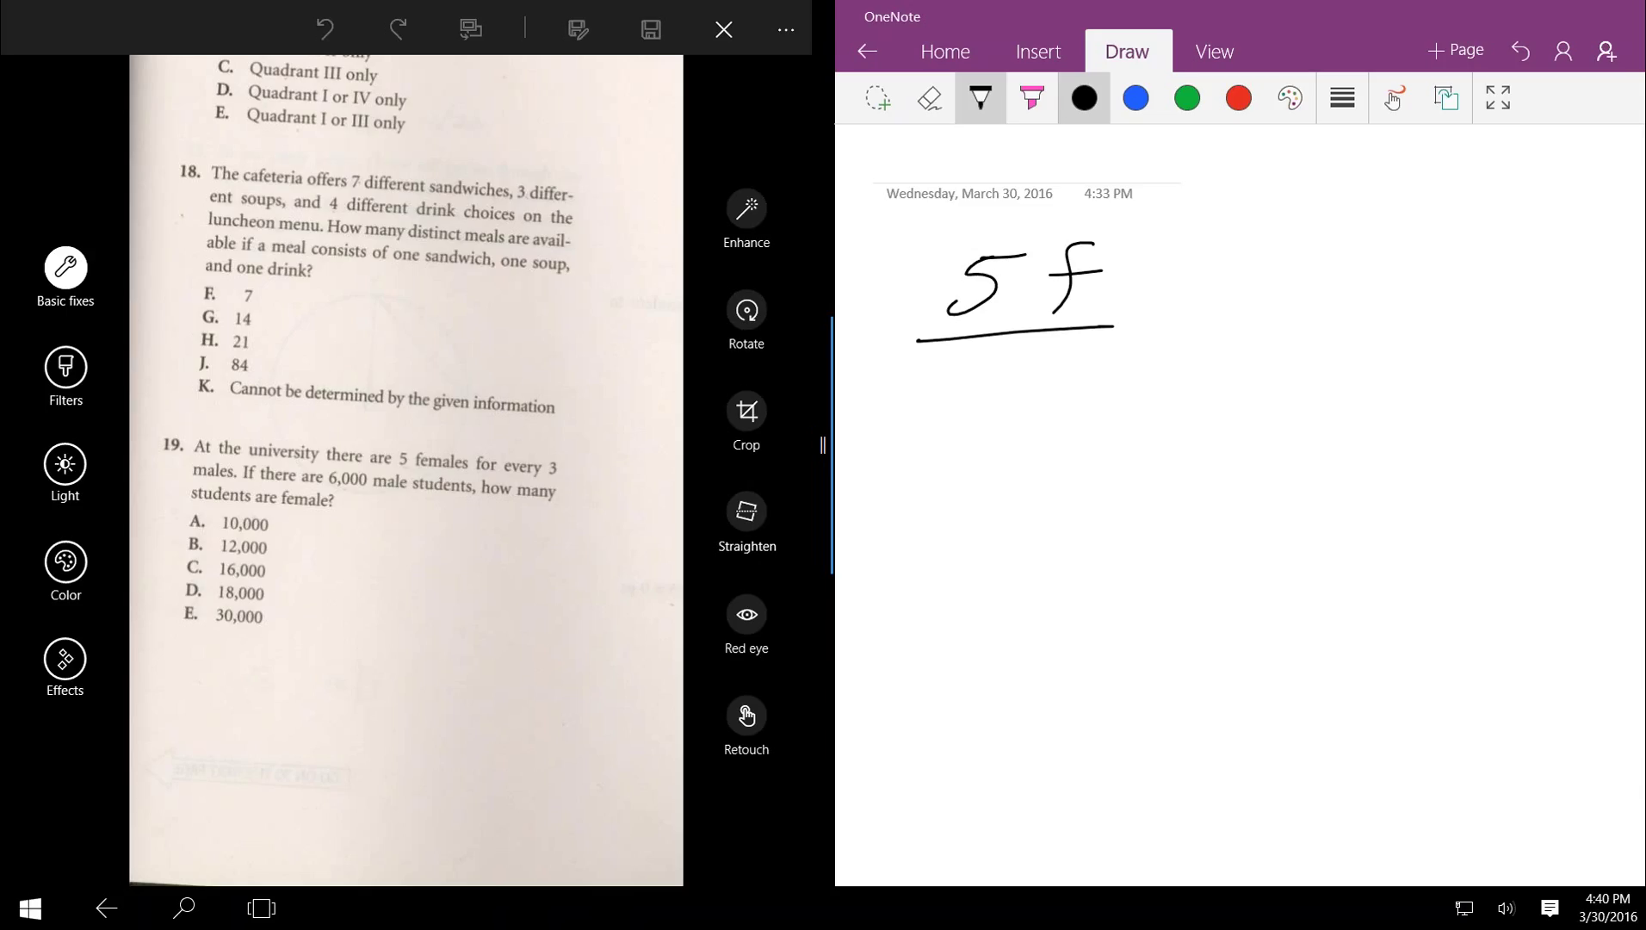
drag(969, 355, 953, 424)
mouse_move(1072, 389)
mouse_down()
mouse_move(1111, 406)
mouse_move(1117, 448)
mouse_up()
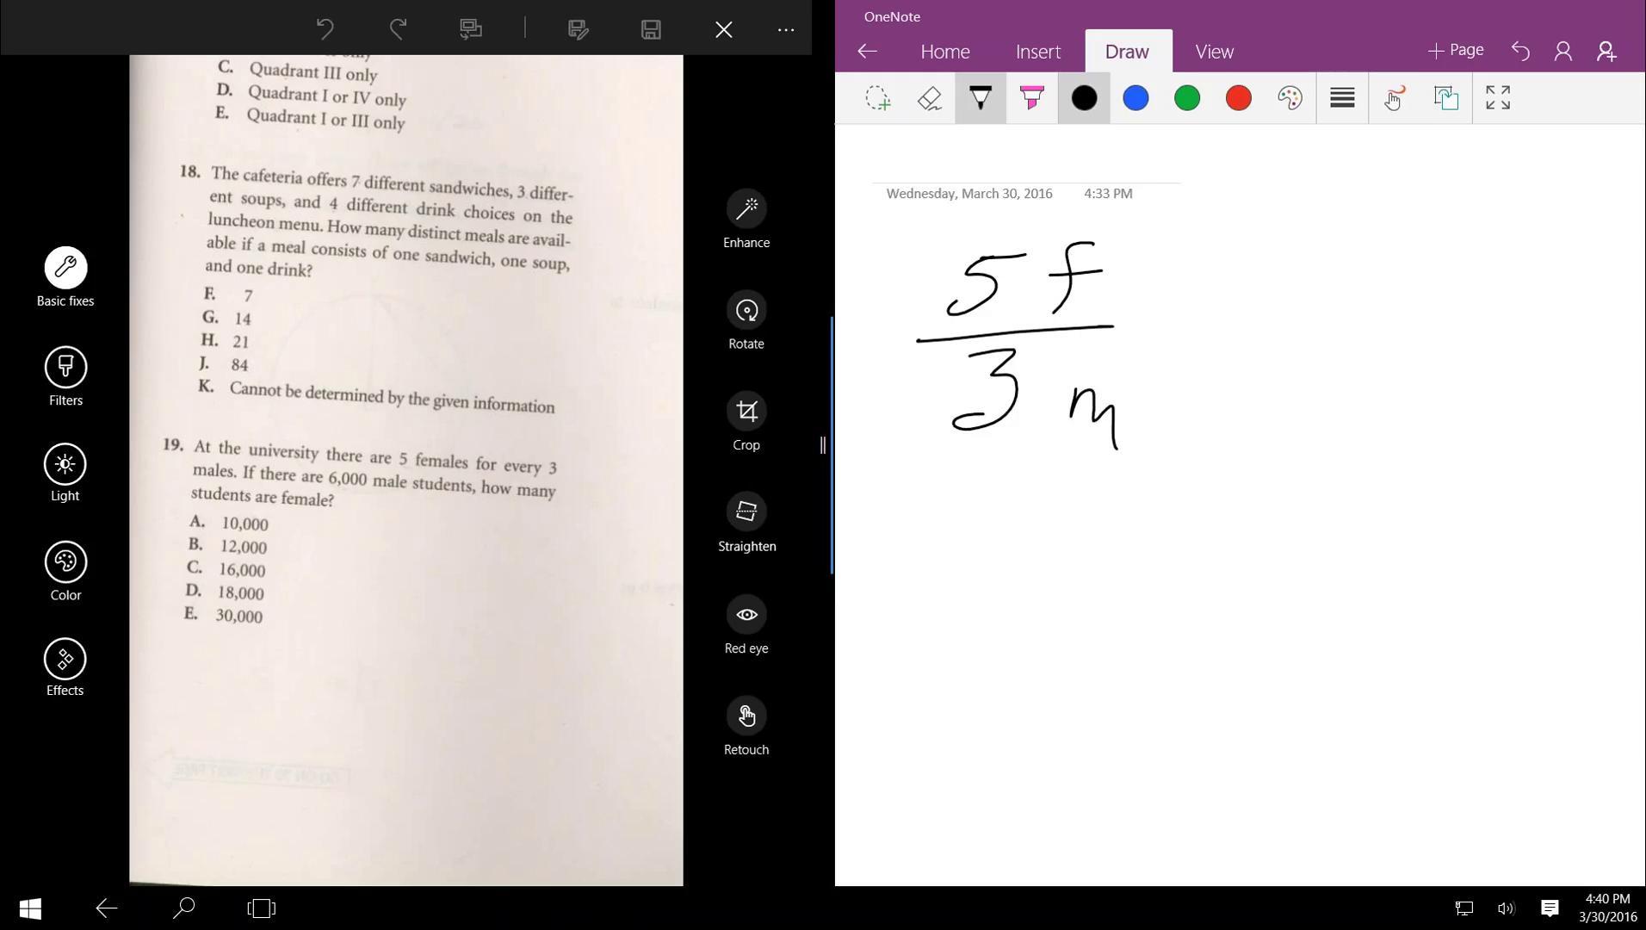
mouse_move(1172, 330)
mouse_down()
mouse_move(1202, 327)
mouse_move(1197, 309)
mouse_up()
mouse_move(1300, 247)
mouse_down()
mouse_move(1354, 290)
mouse_move(1283, 305)
mouse_up()
mouse_move(1427, 222)
mouse_down()
mouse_move(1417, 281)
mouse_move(1457, 241)
mouse_up()
drag(1233, 324, 1488, 307)
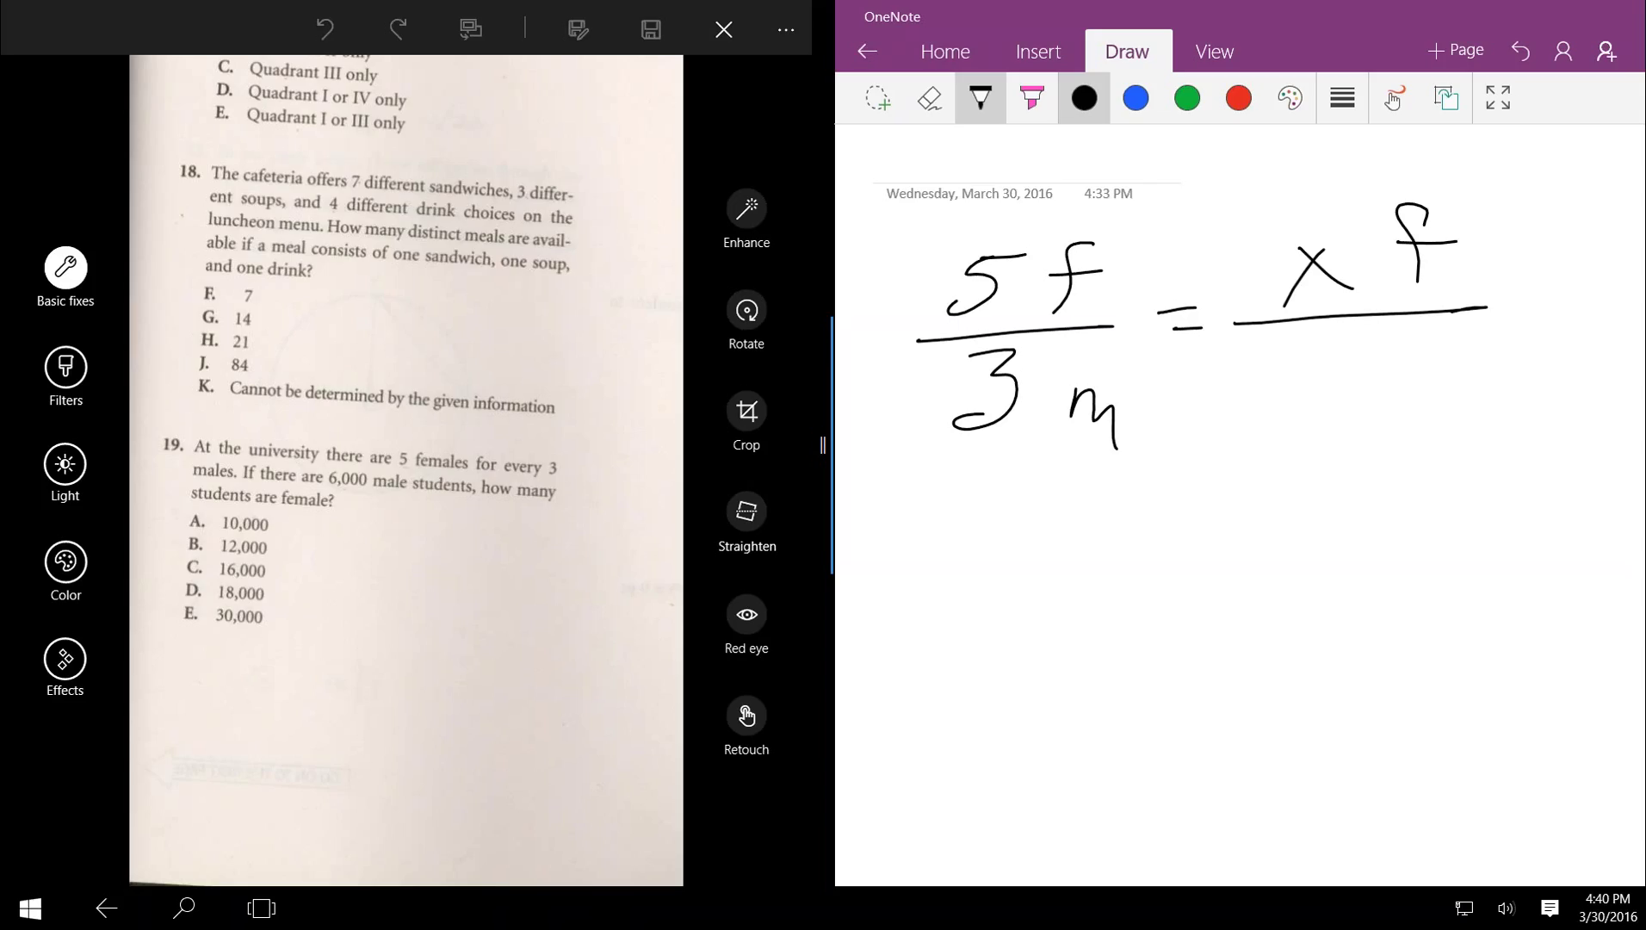
drag(1294, 342, 1268, 401)
mouse_move(1326, 362)
mouse_down()
mouse_move(1313, 383)
mouse_move(1328, 360)
mouse_move(1406, 353)
mouse_up()
drag(1456, 407, 1505, 437)
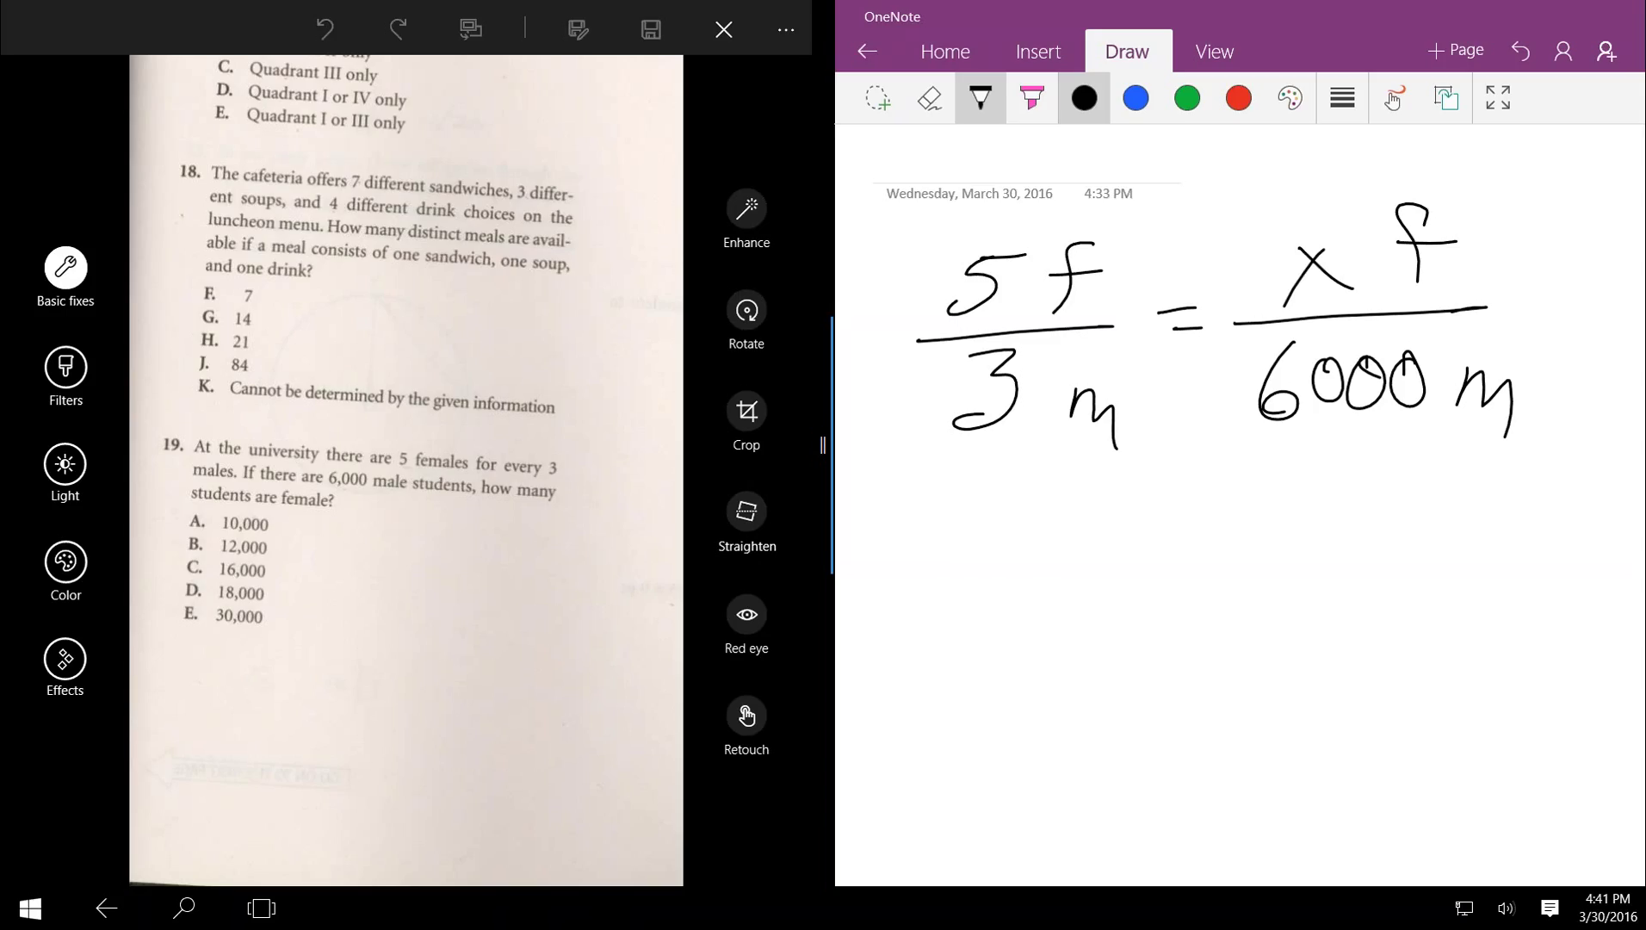
Step: Write the cross-multiplication 6000(5)/3 below the proportion
mouse_move(946, 516)
mouse_down()
mouse_move(901, 583)
mouse_move(934, 561)
mouse_up()
drag(962, 537, 1028, 535)
drag(1106, 476, 1099, 603)
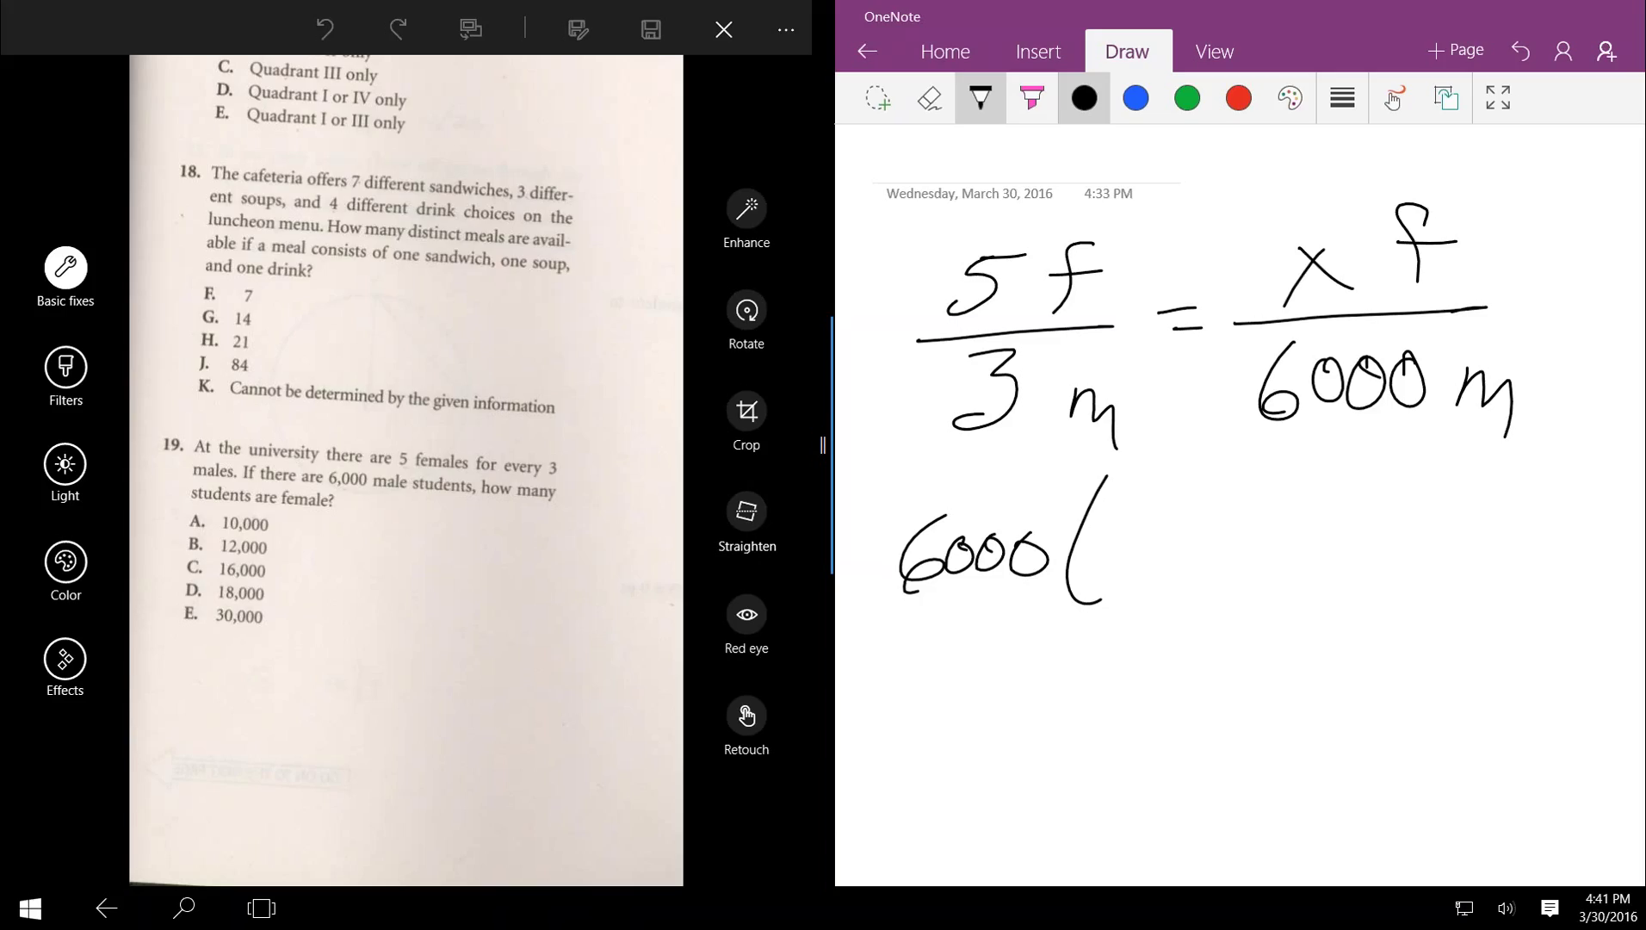
mouse_move(1125, 534)
mouse_down()
mouse_move(1103, 572)
mouse_move(1171, 531)
mouse_up()
mouse_move(1154, 470)
mouse_down()
mouse_move(1190, 551)
mouse_move(1142, 614)
mouse_up()
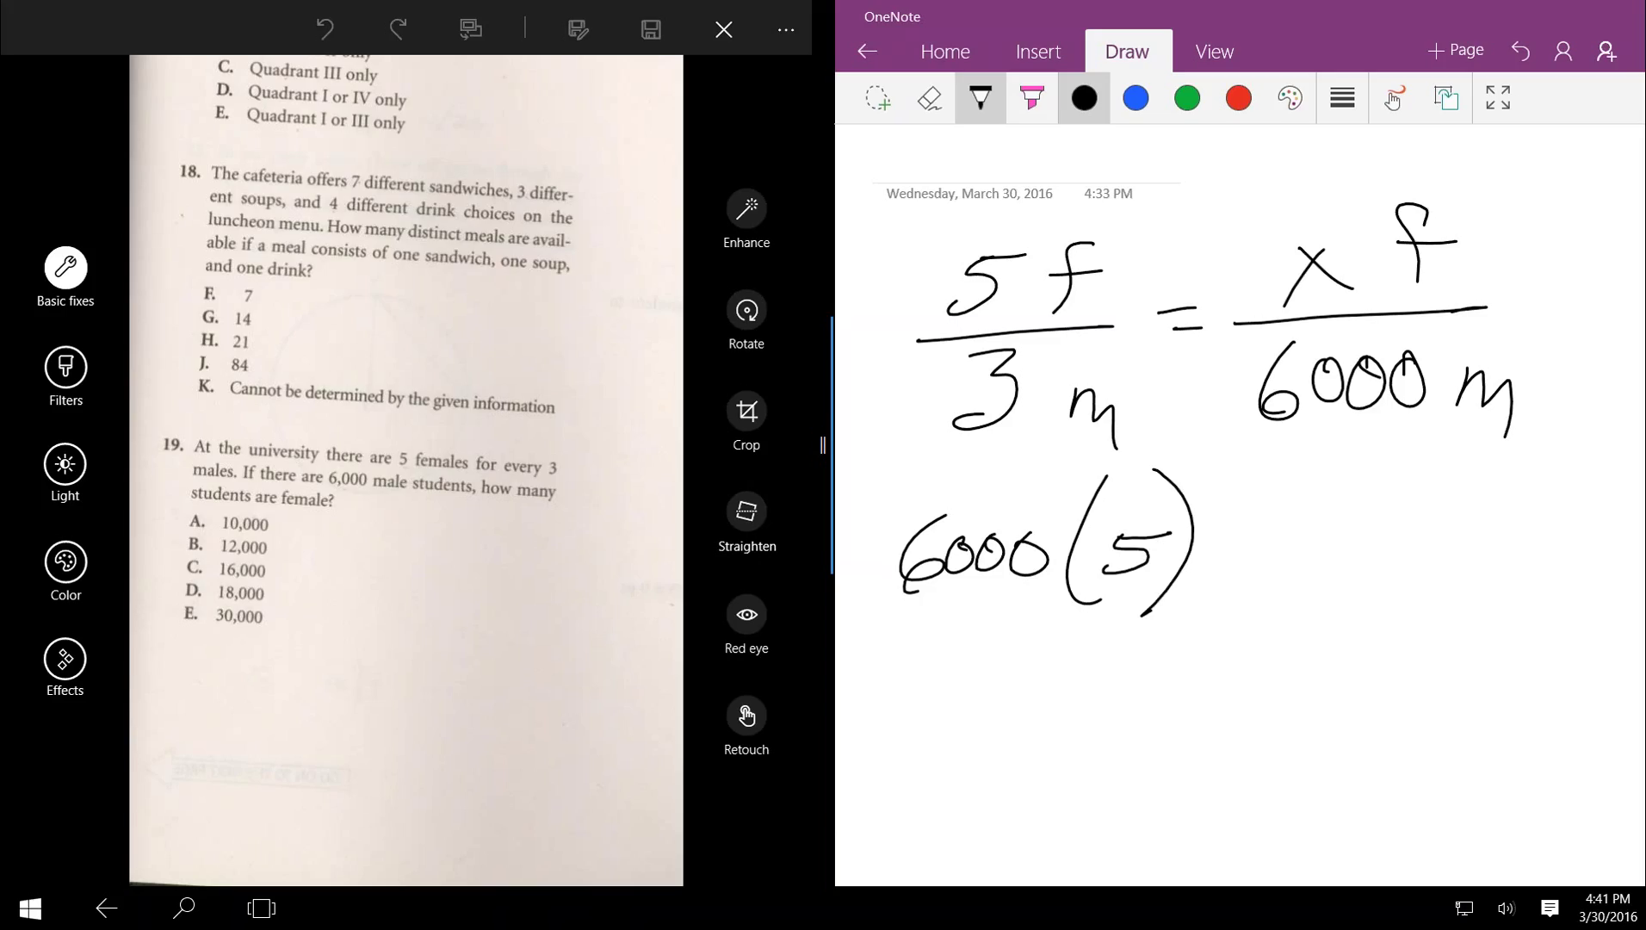
drag(897, 626, 1208, 621)
mouse_move(1022, 649)
mouse_down()
mouse_move(1100, 653)
mouse_move(961, 727)
mouse_up()
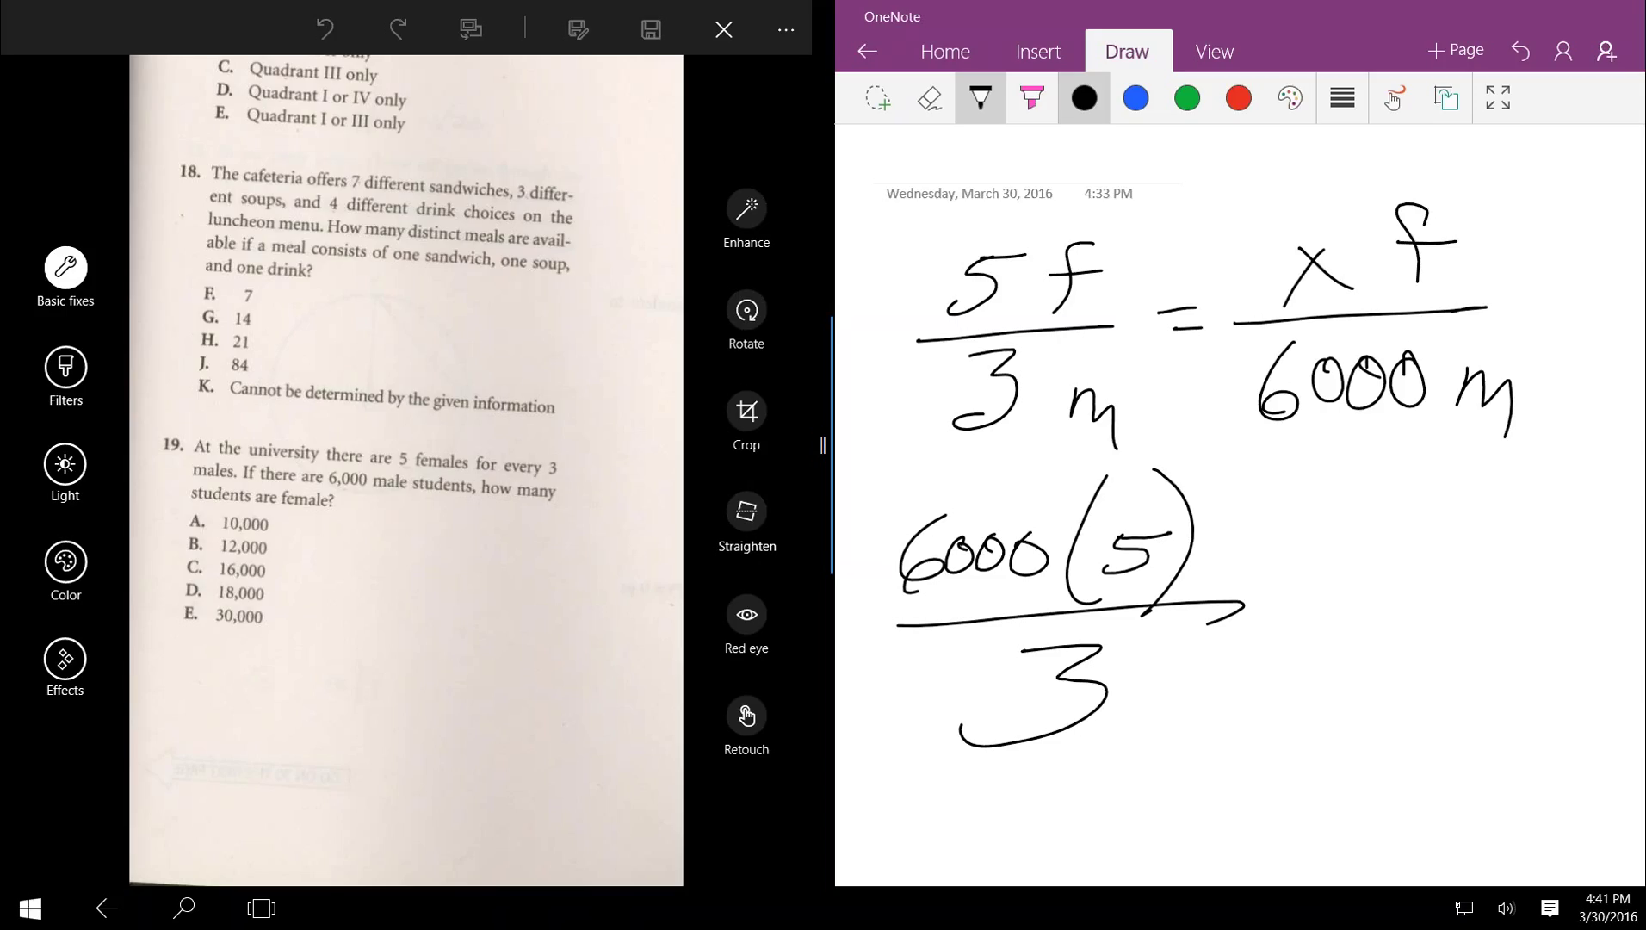
Step: Cancel the 3 into the 6000 leaving 2, and write = 10,000
drag(1278, 615, 1306, 610)
drag(1261, 602, 1313, 592)
drag(1004, 643, 1180, 726)
drag(878, 581, 963, 513)
drag(898, 465, 999, 492)
mouse_move(1374, 533)
mouse_down()
mouse_move(1334, 590)
mouse_move(1385, 539)
mouse_up()
drag(1420, 582, 1404, 618)
drag(1462, 542, 1499, 537)
mouse_move(1528, 532)
mouse_down()
mouse_move(1515, 564)
mouse_move(1525, 531)
mouse_up()
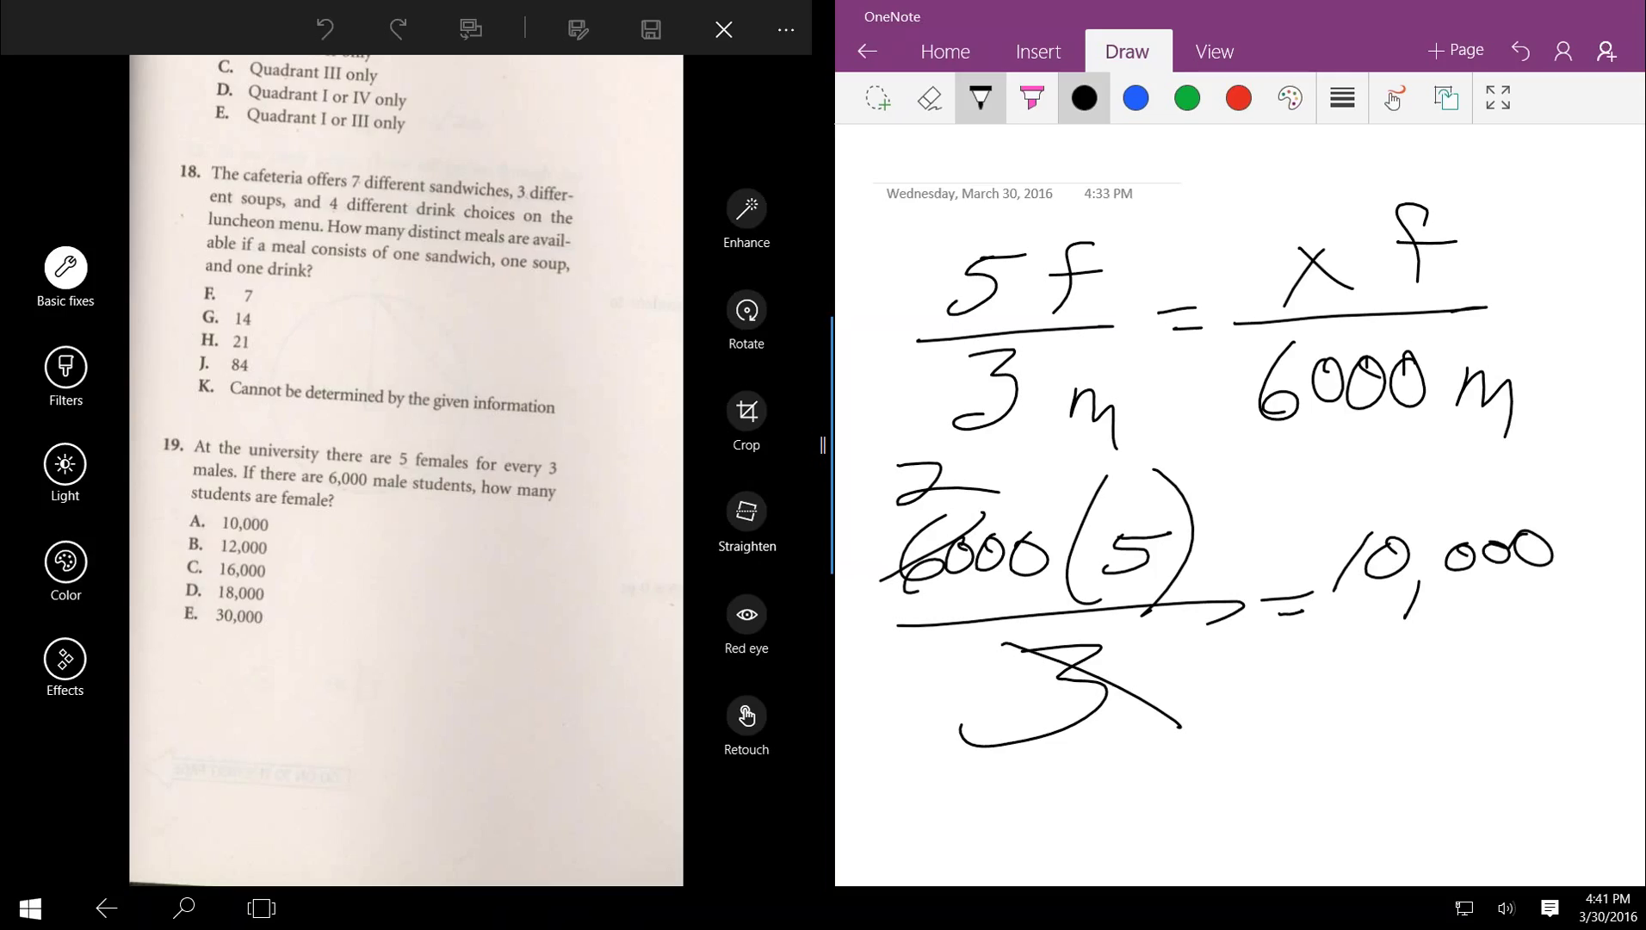
mouse_move(631, 417)
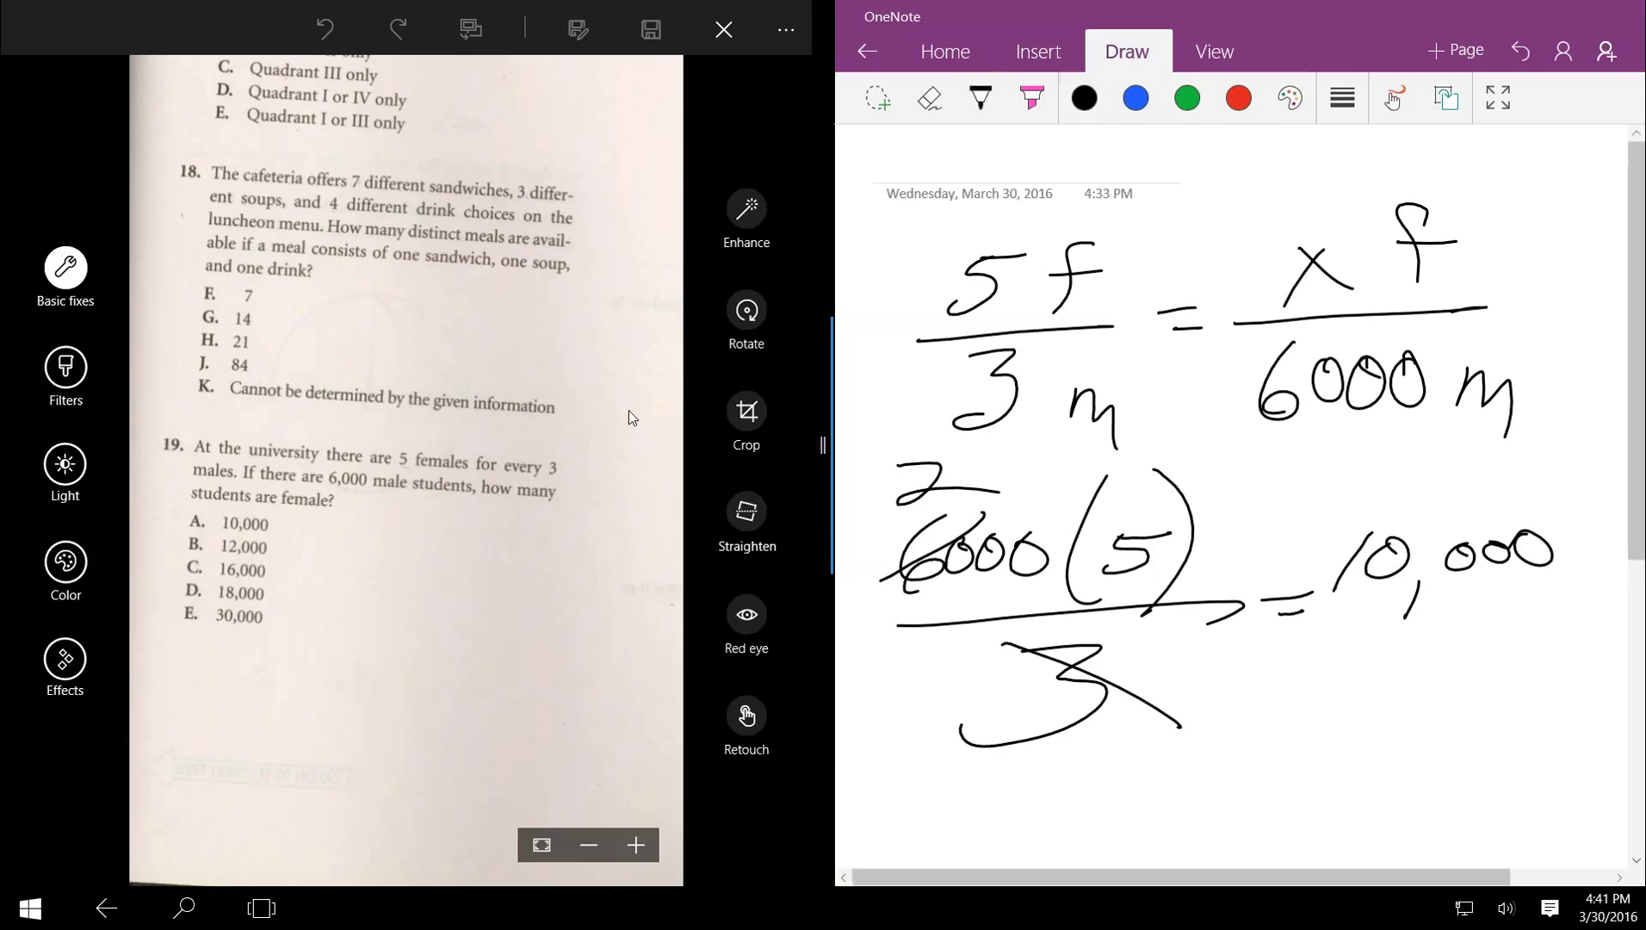
Step: Close the page 351 photo and open ACTtest2pg352 from the ACT folder
click(266, 917)
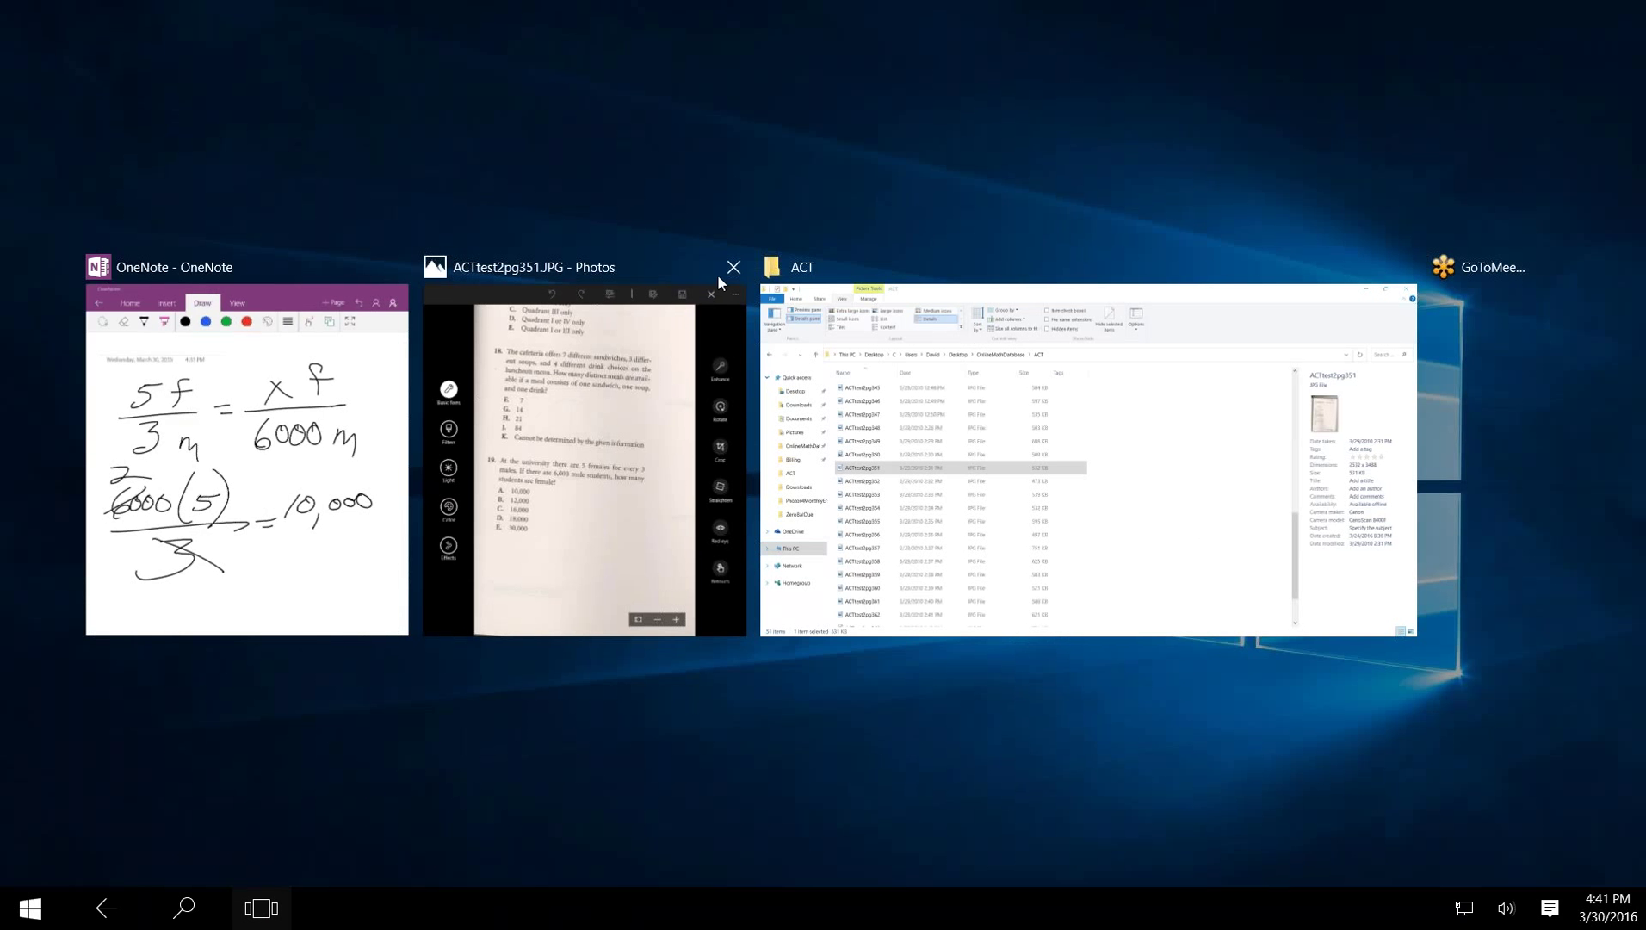
click(731, 269)
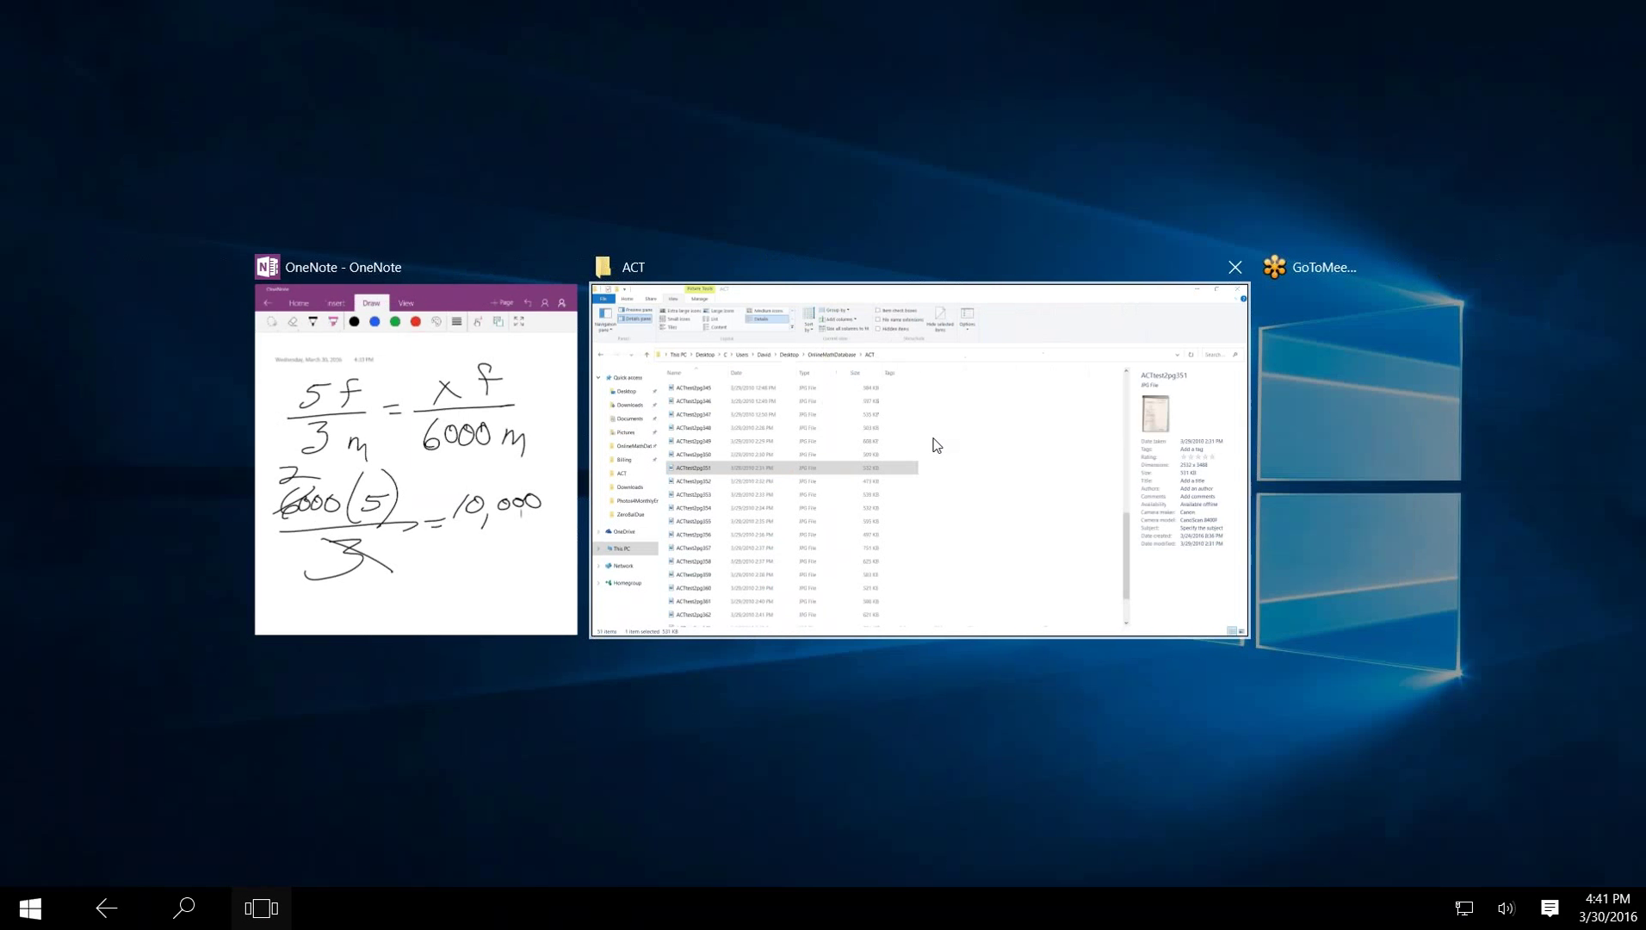
click(940, 455)
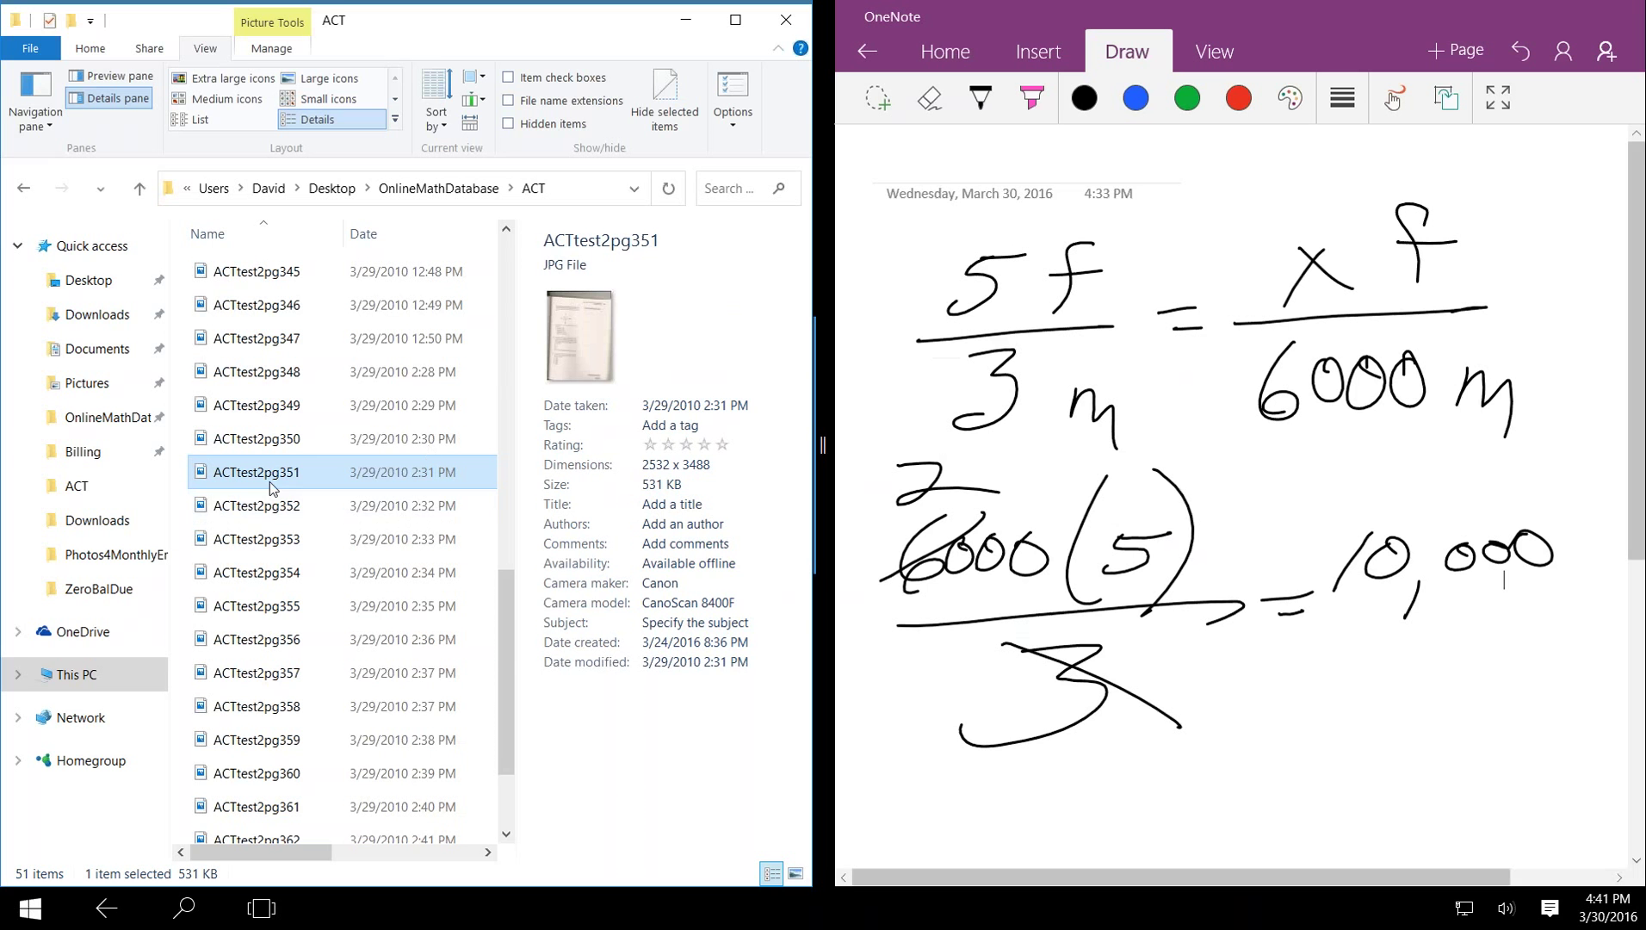
double_click(276, 512)
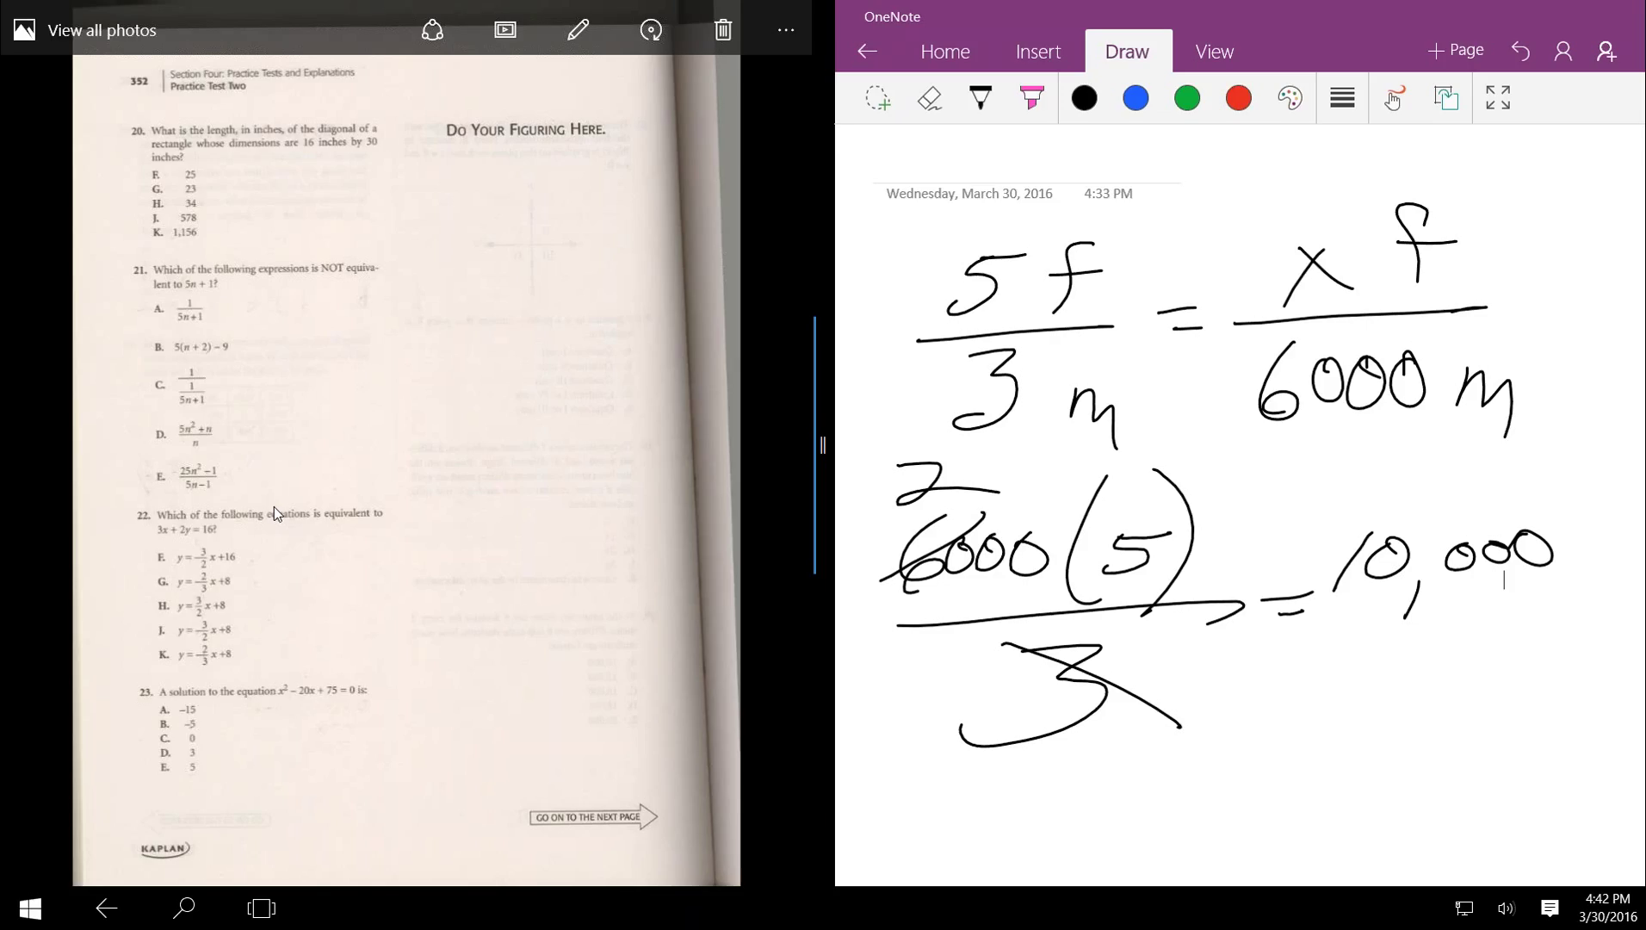
Step: Open page 352 in editing view, zoom in twice and pan to question 20
click(587, 29)
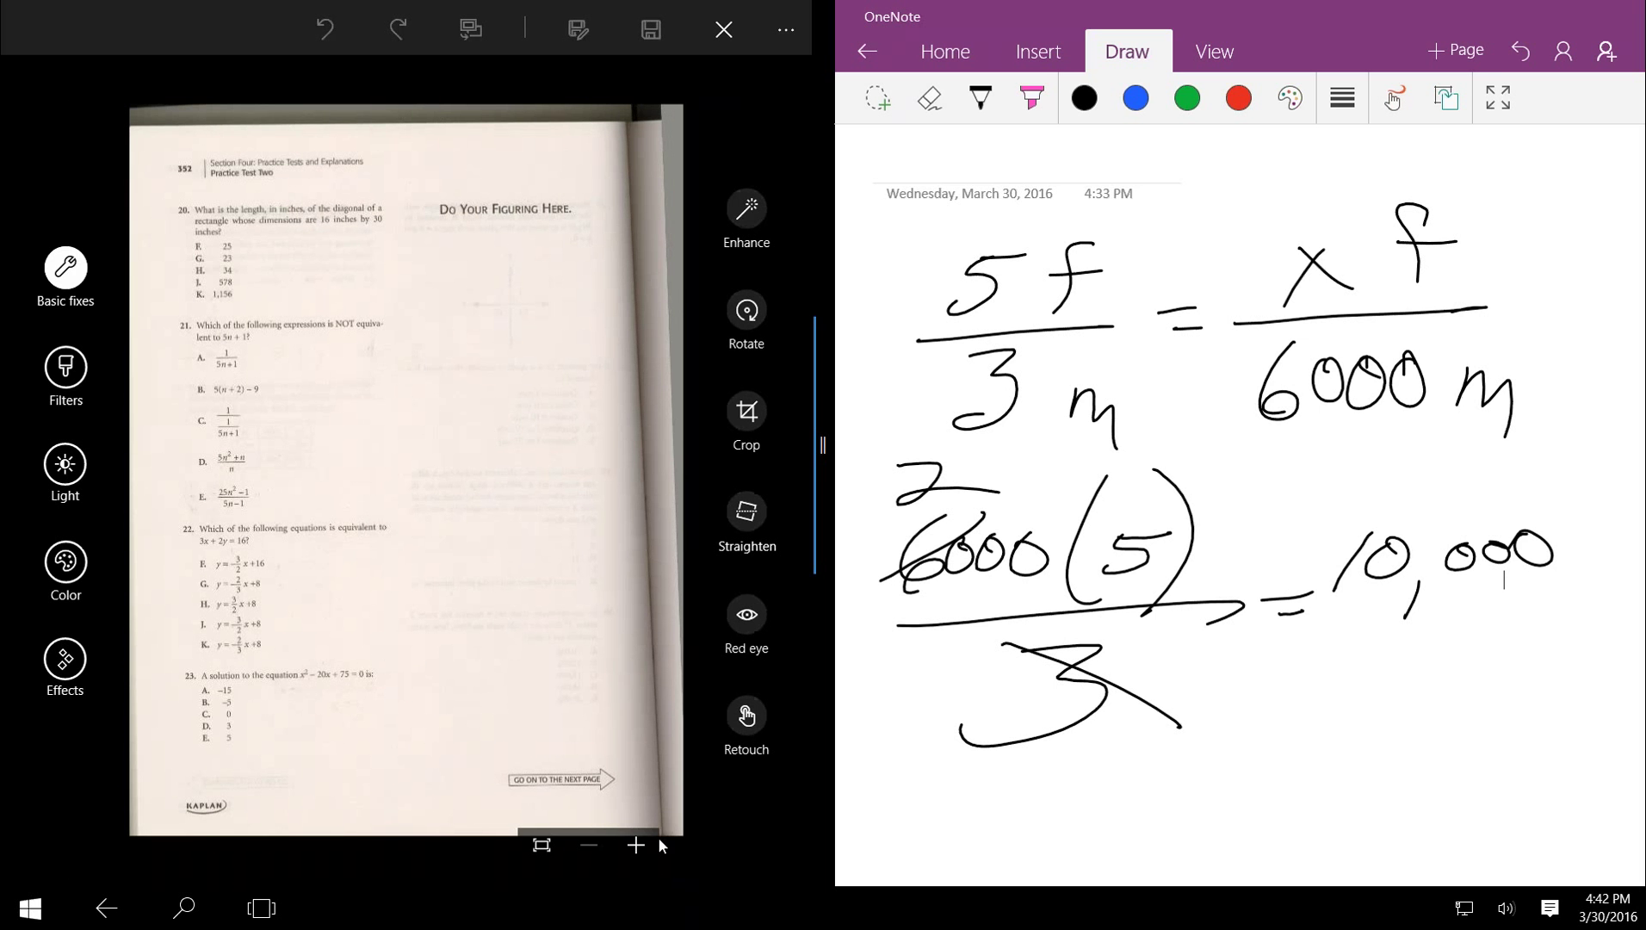
click(637, 845)
click(637, 845)
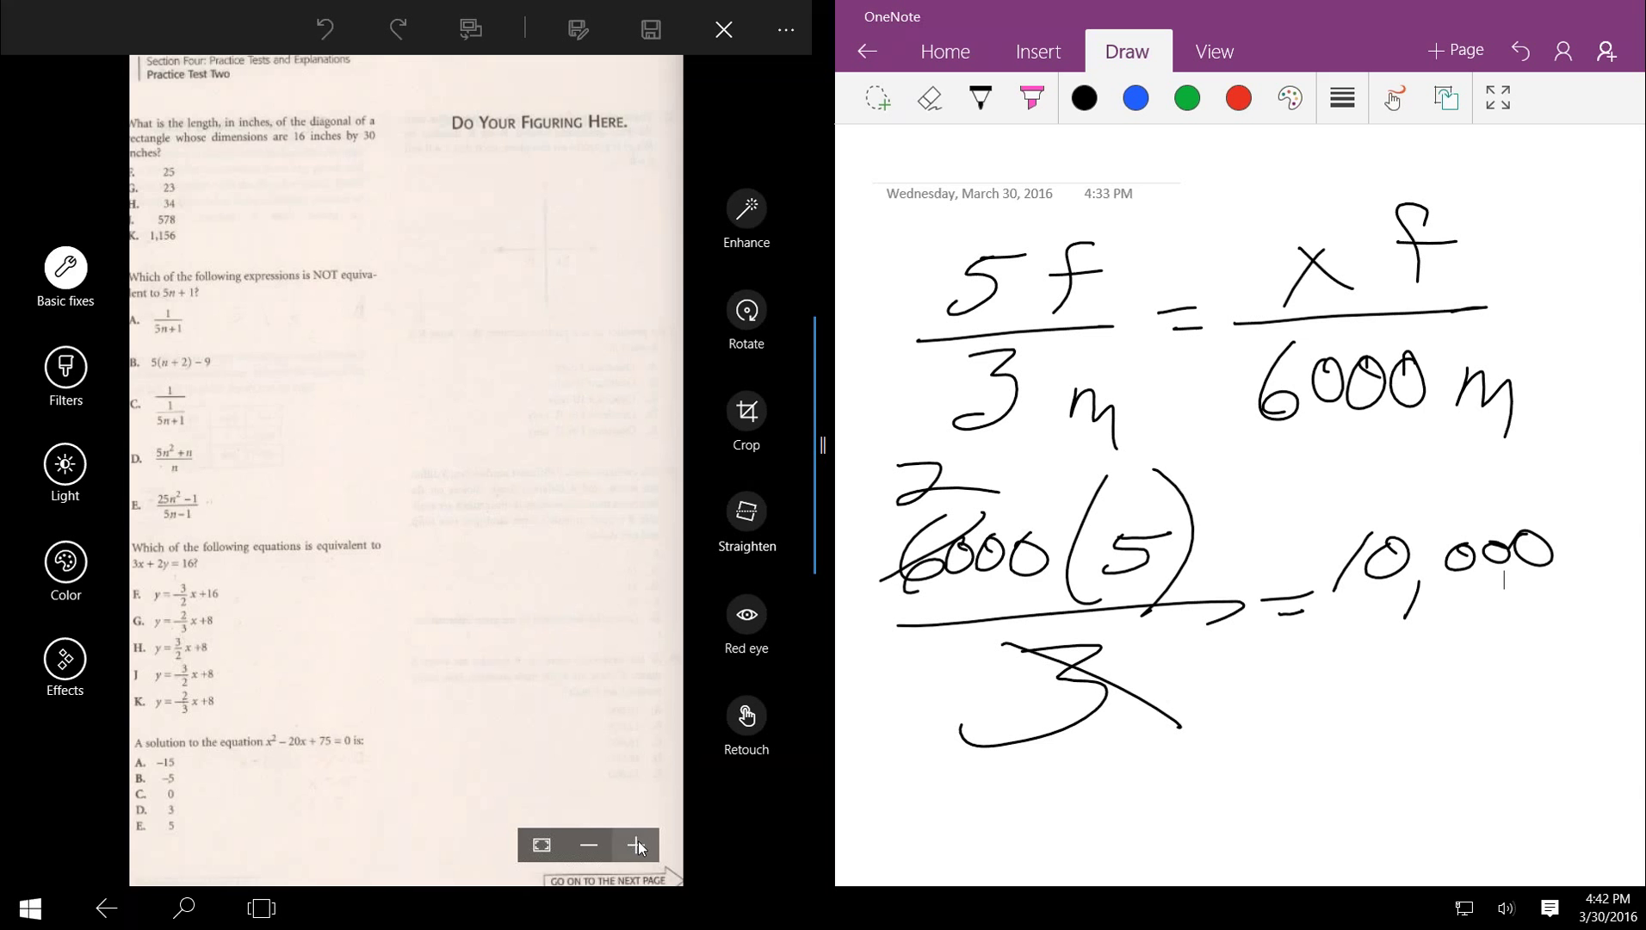
mouse_move(278, 235)
mouse_down()
mouse_move(458, 341)
mouse_move(445, 250)
mouse_move(425, 234)
mouse_up()
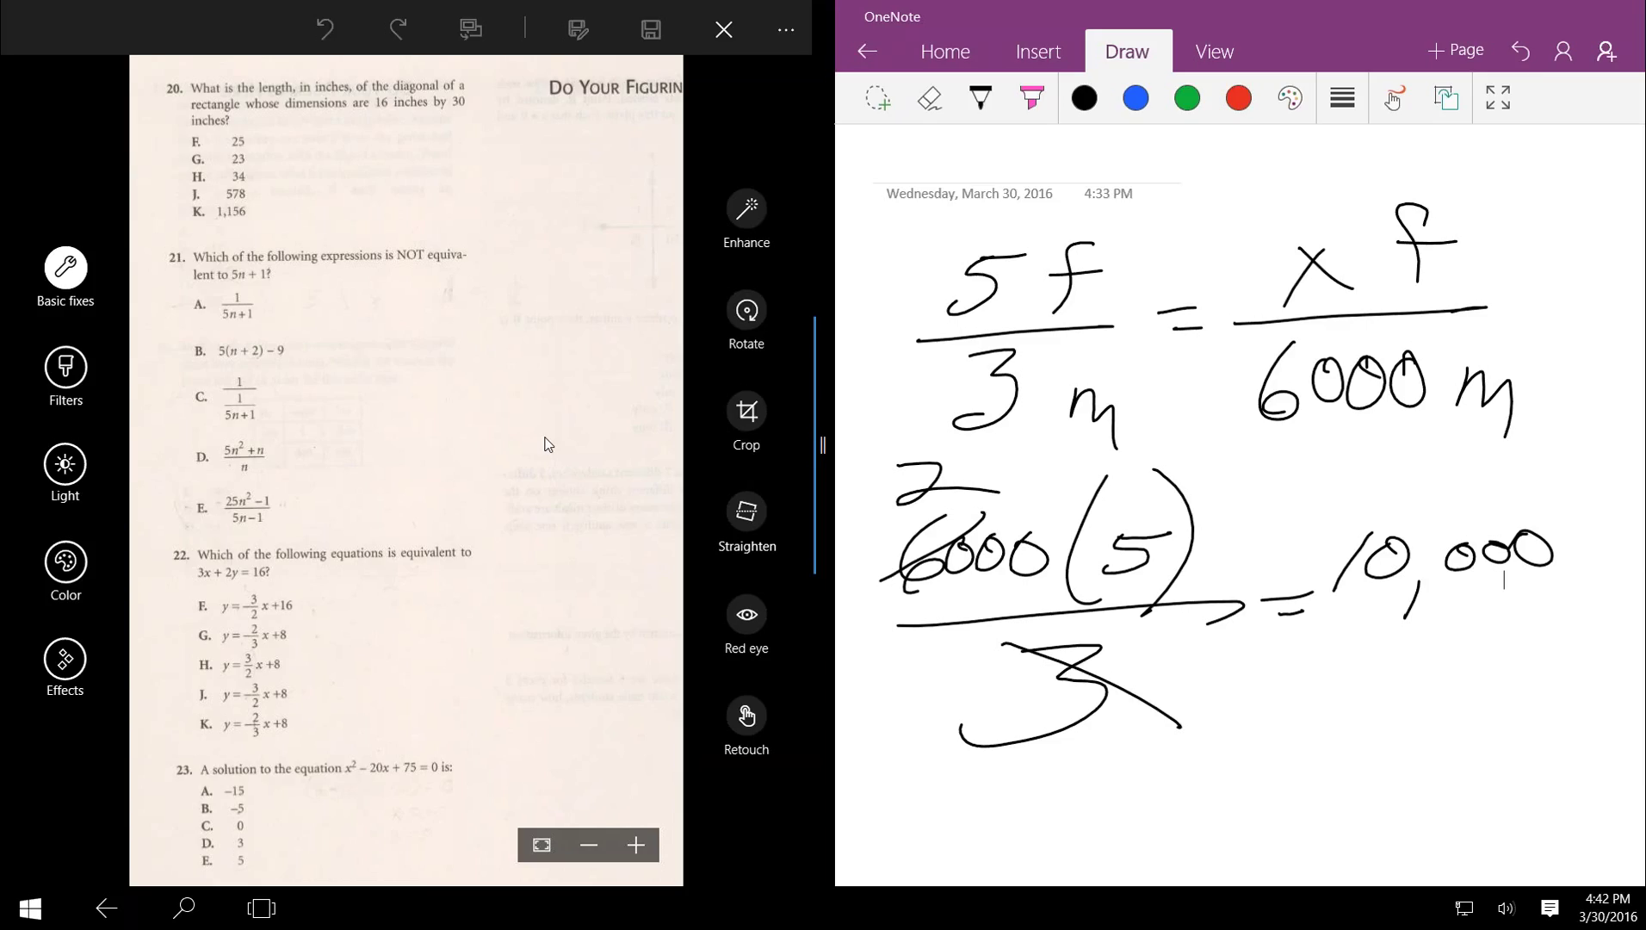
Step: Add a blank OneNote page and zoom the scan to the top of question 20
click(1445, 54)
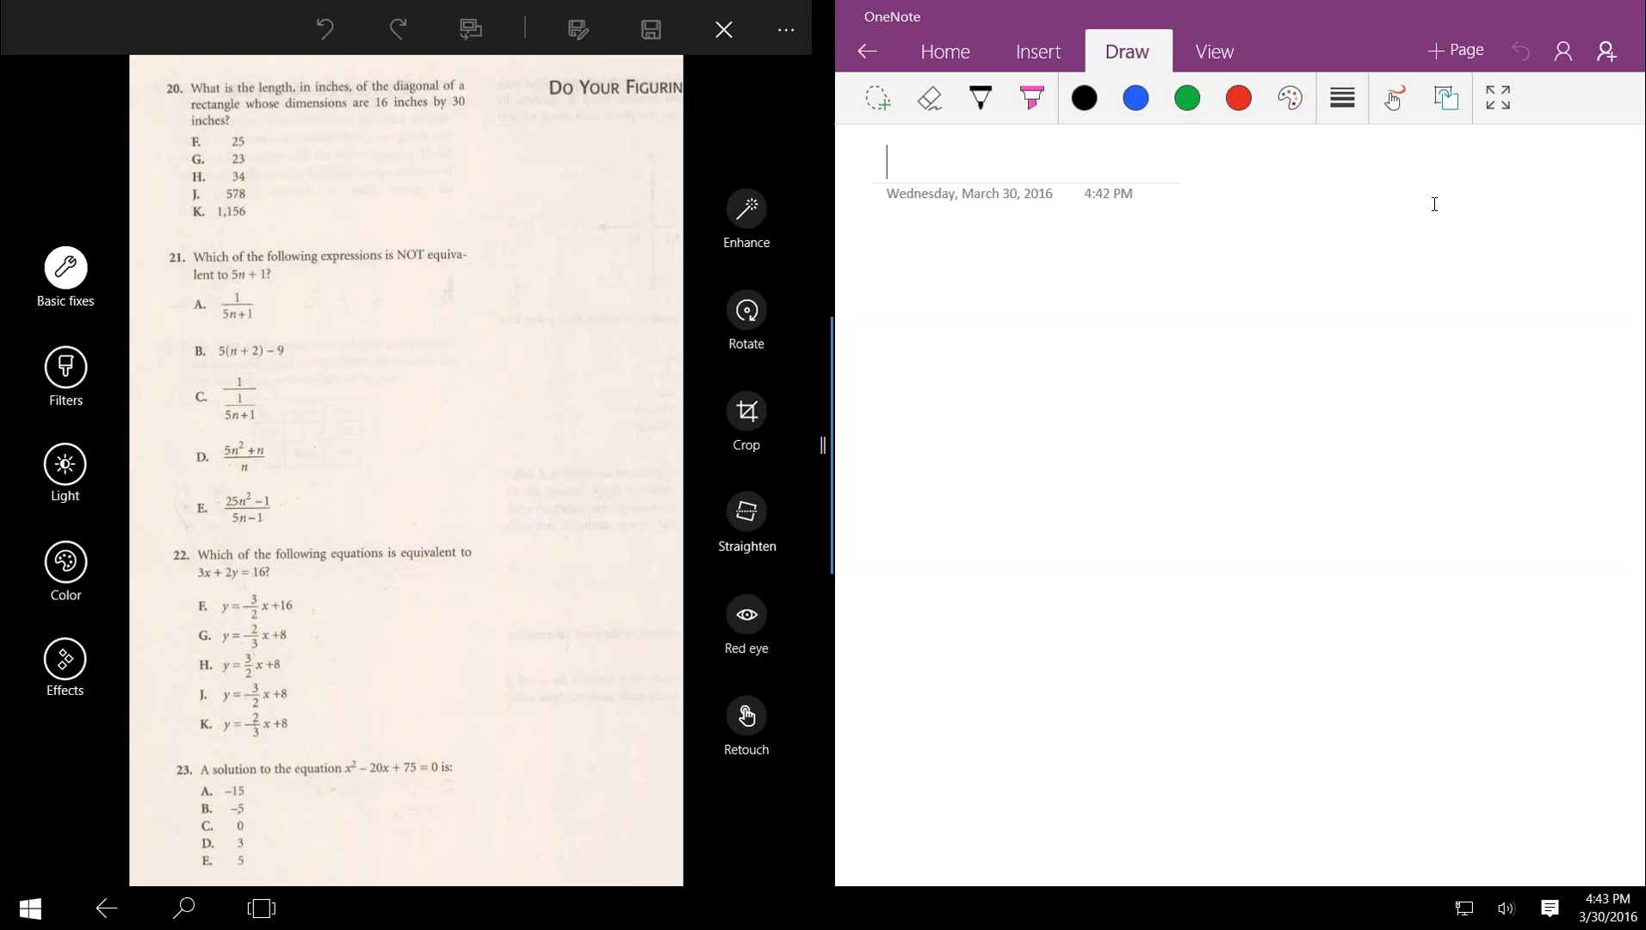
click(637, 845)
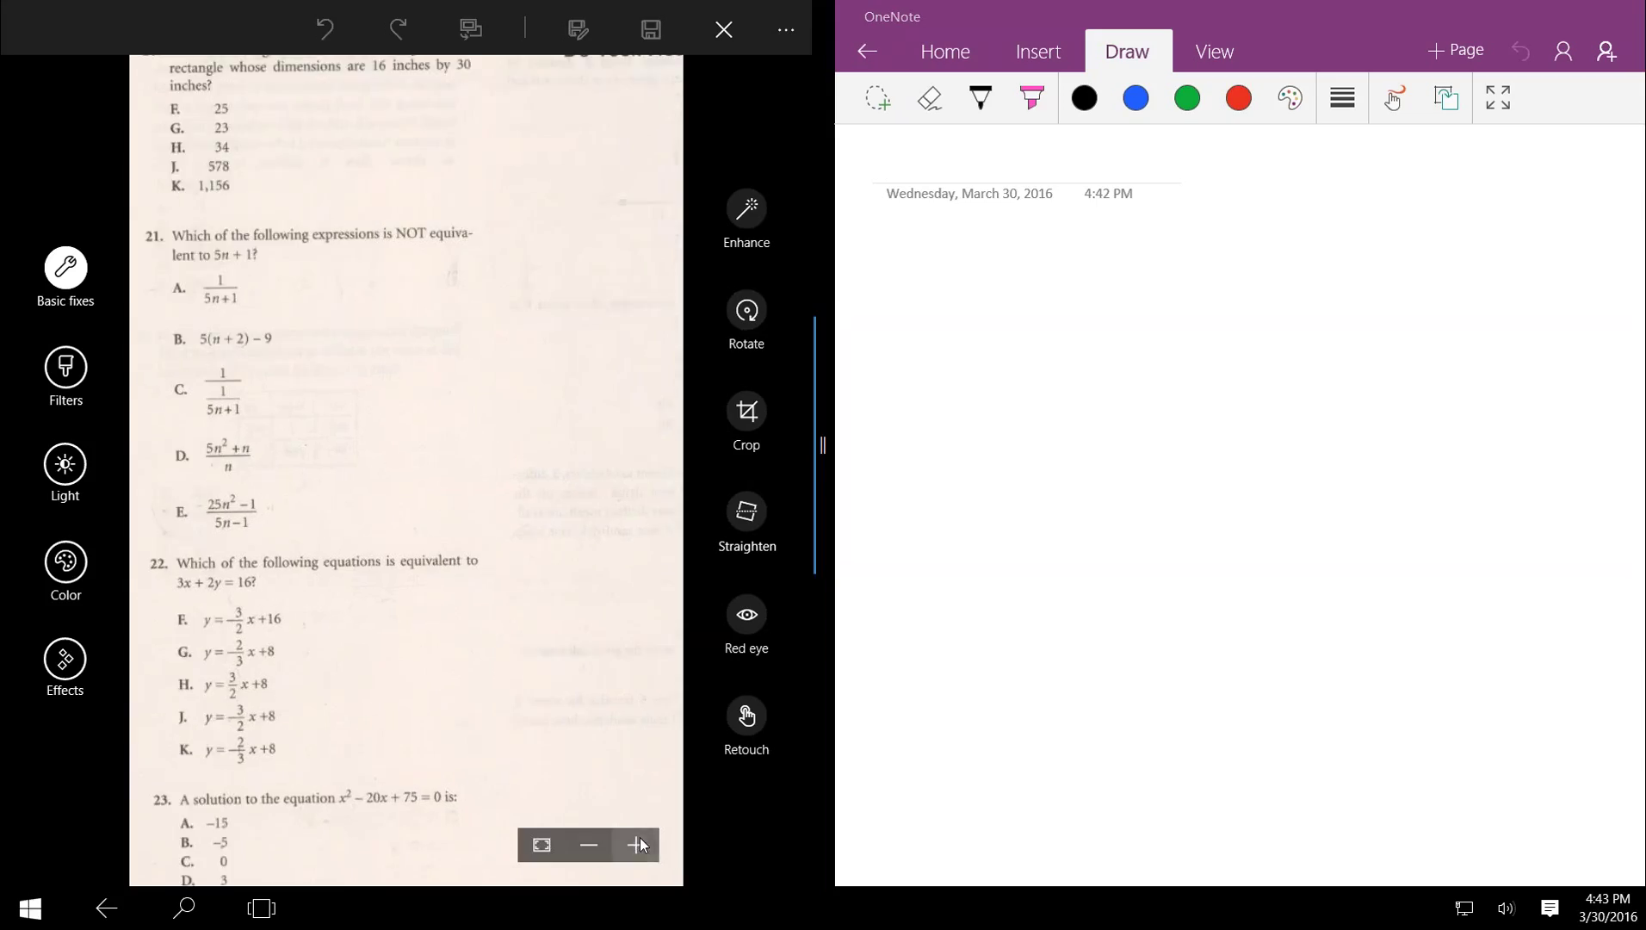
click(637, 845)
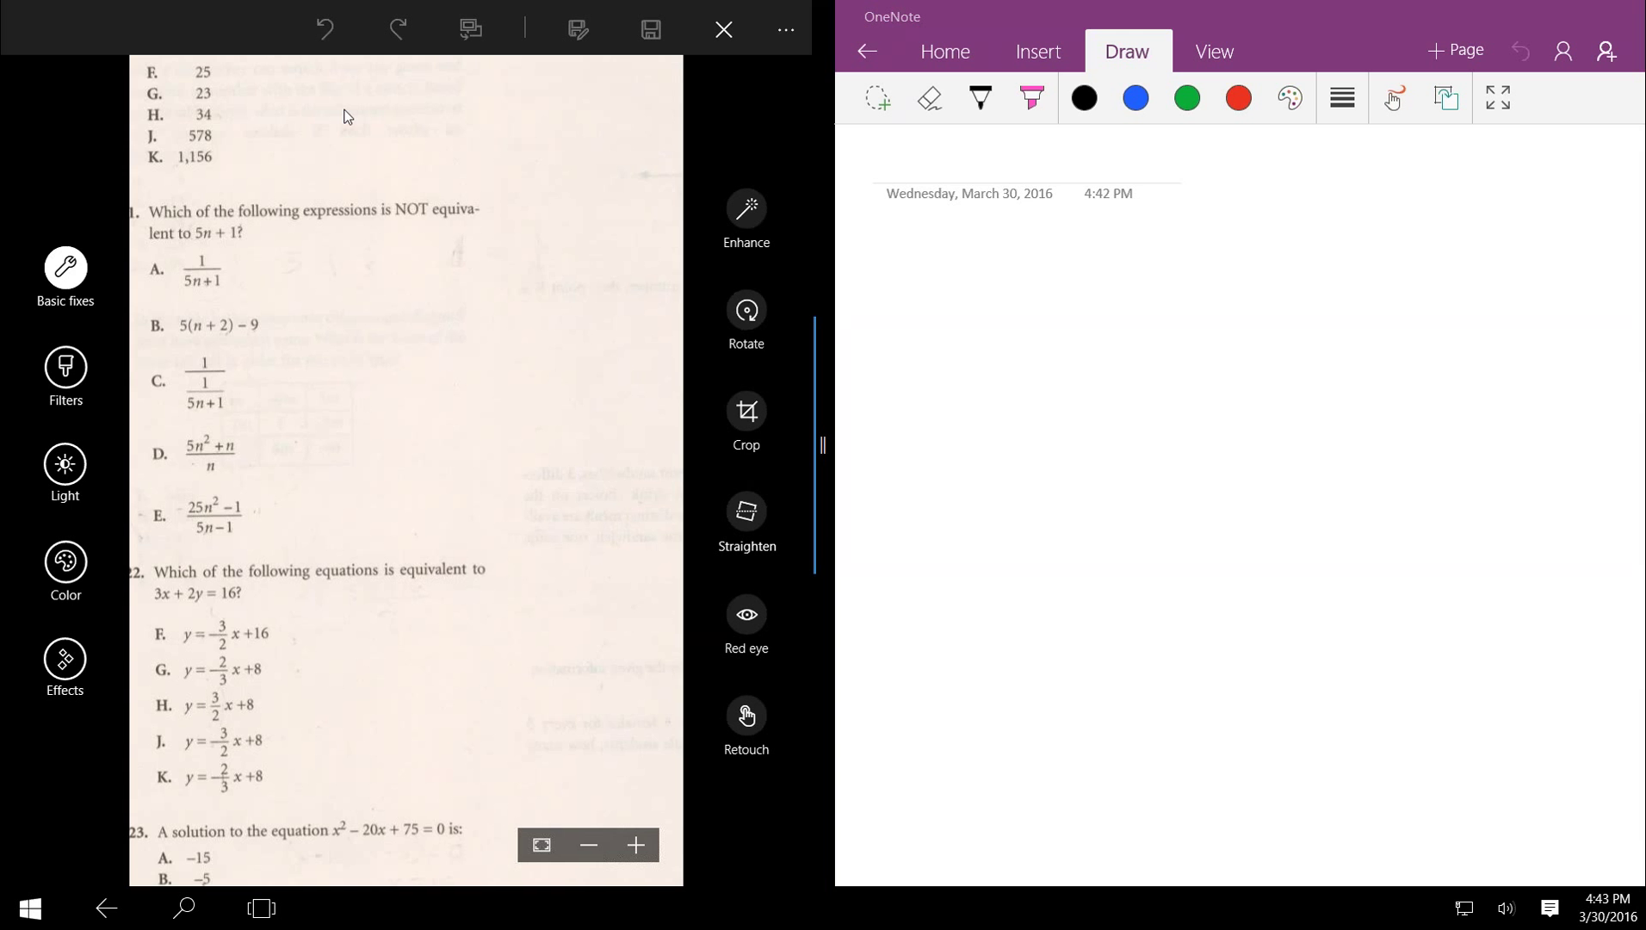
drag(344, 115, 437, 321)
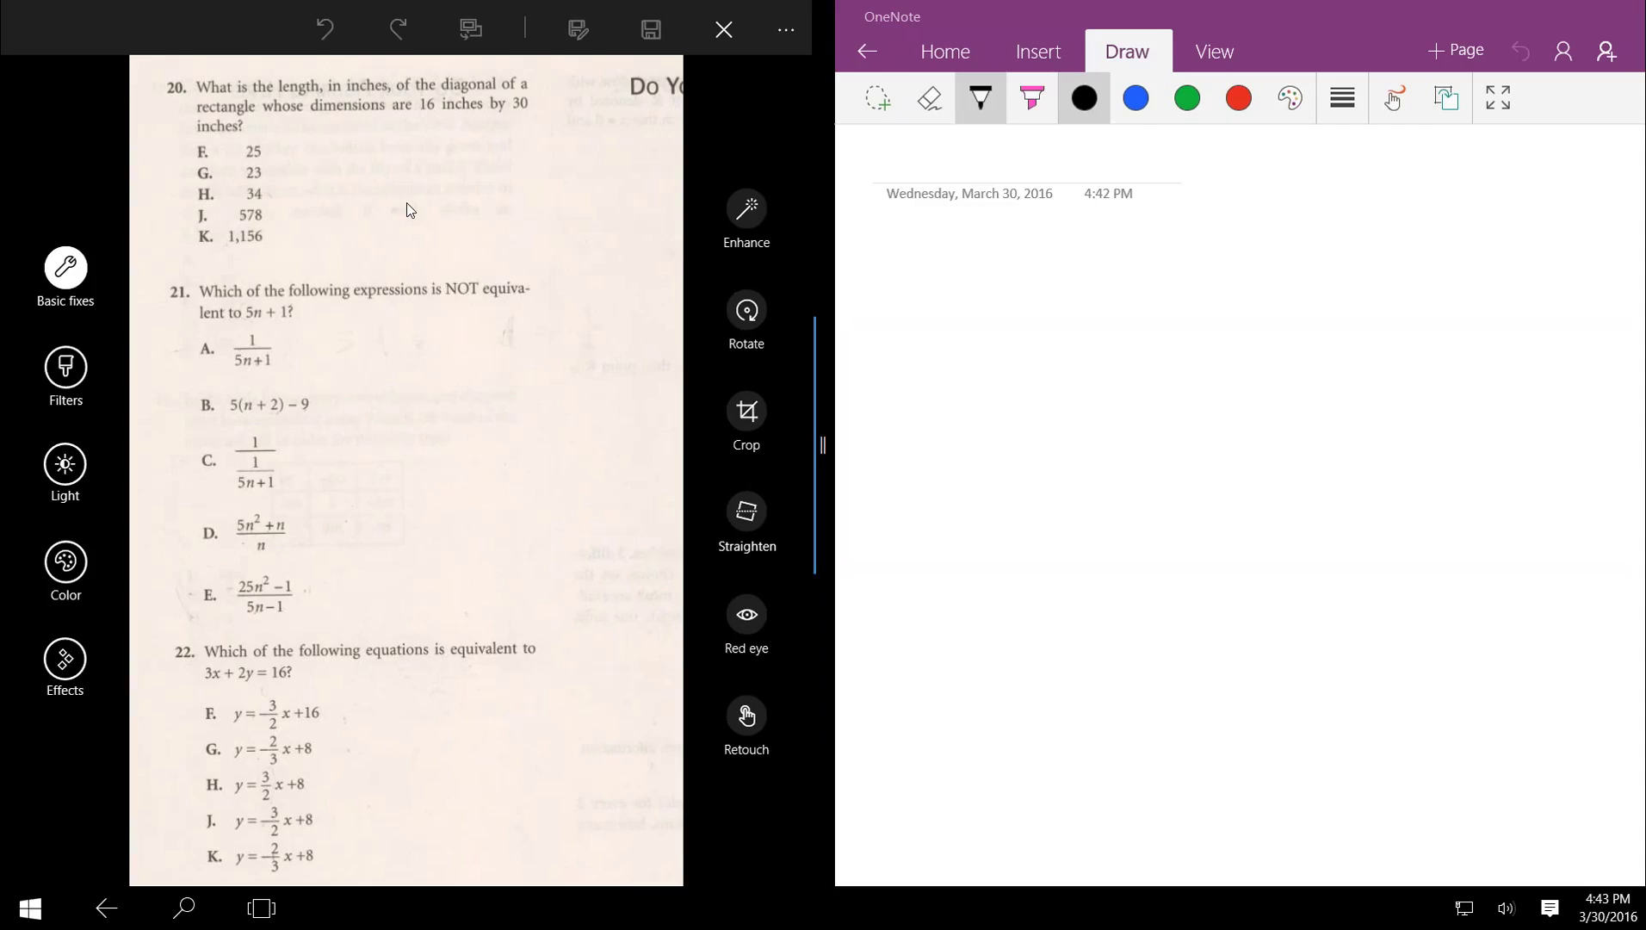
Step: Sketch a rectangle with its diagonal, labelling the bottom 30 and both sides 16
drag(995, 268, 994, 517)
mouse_move(995, 267)
mouse_down()
mouse_move(1300, 262)
mouse_move(1474, 309)
mouse_move(1473, 512)
mouse_up()
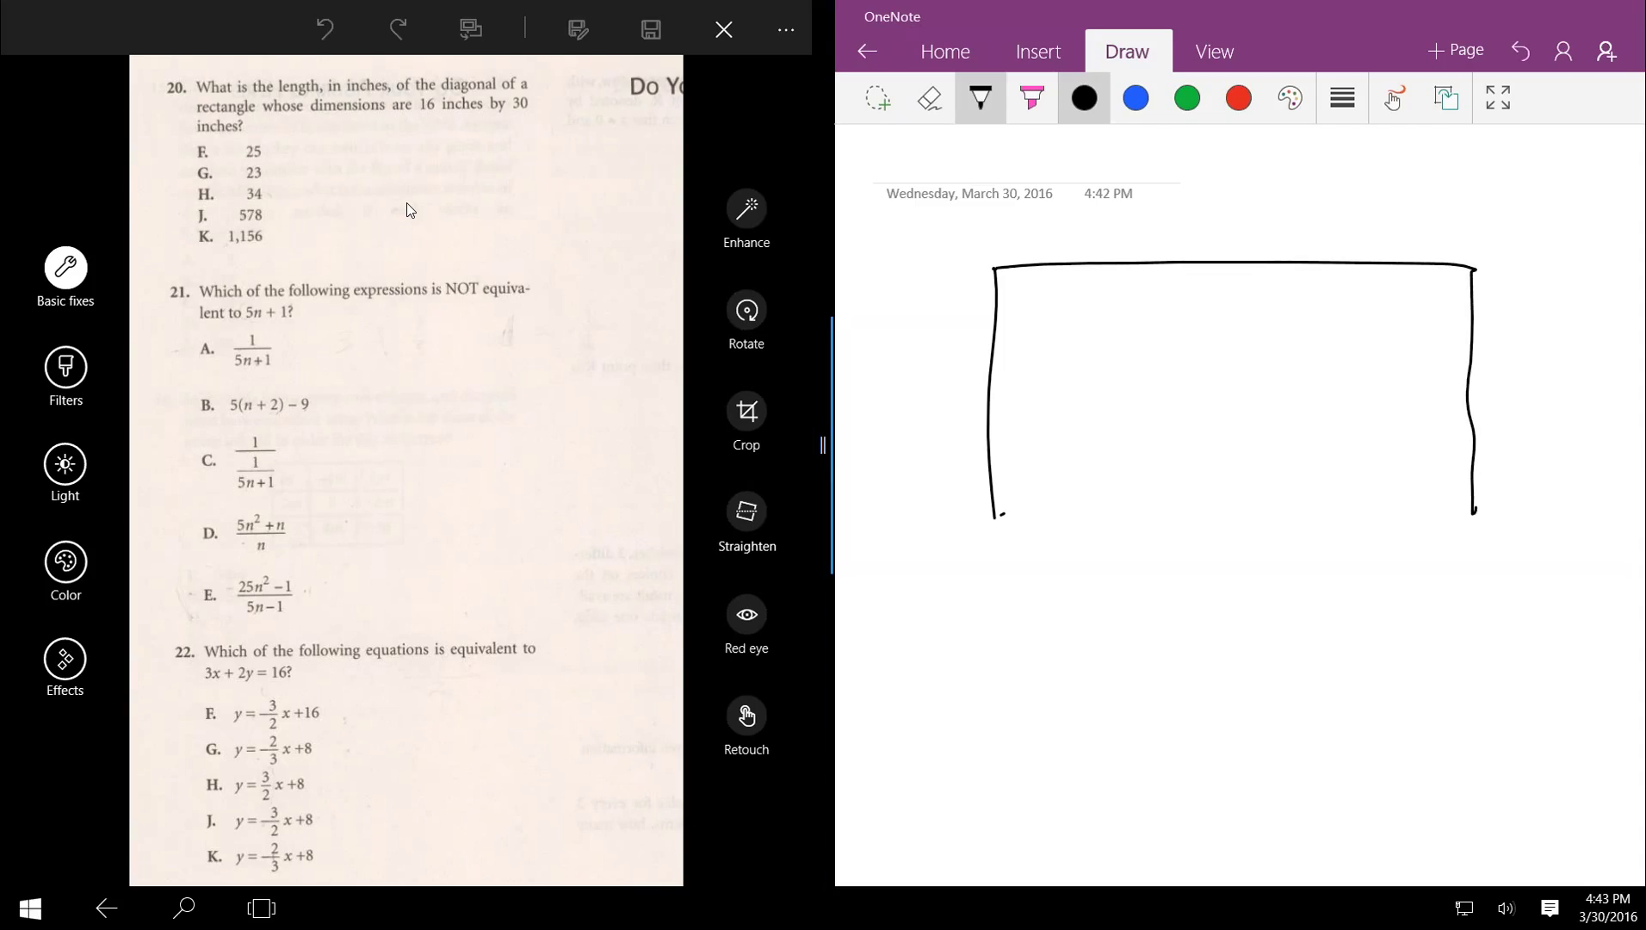
drag(1001, 514, 1480, 520)
drag(1001, 507, 1513, 276)
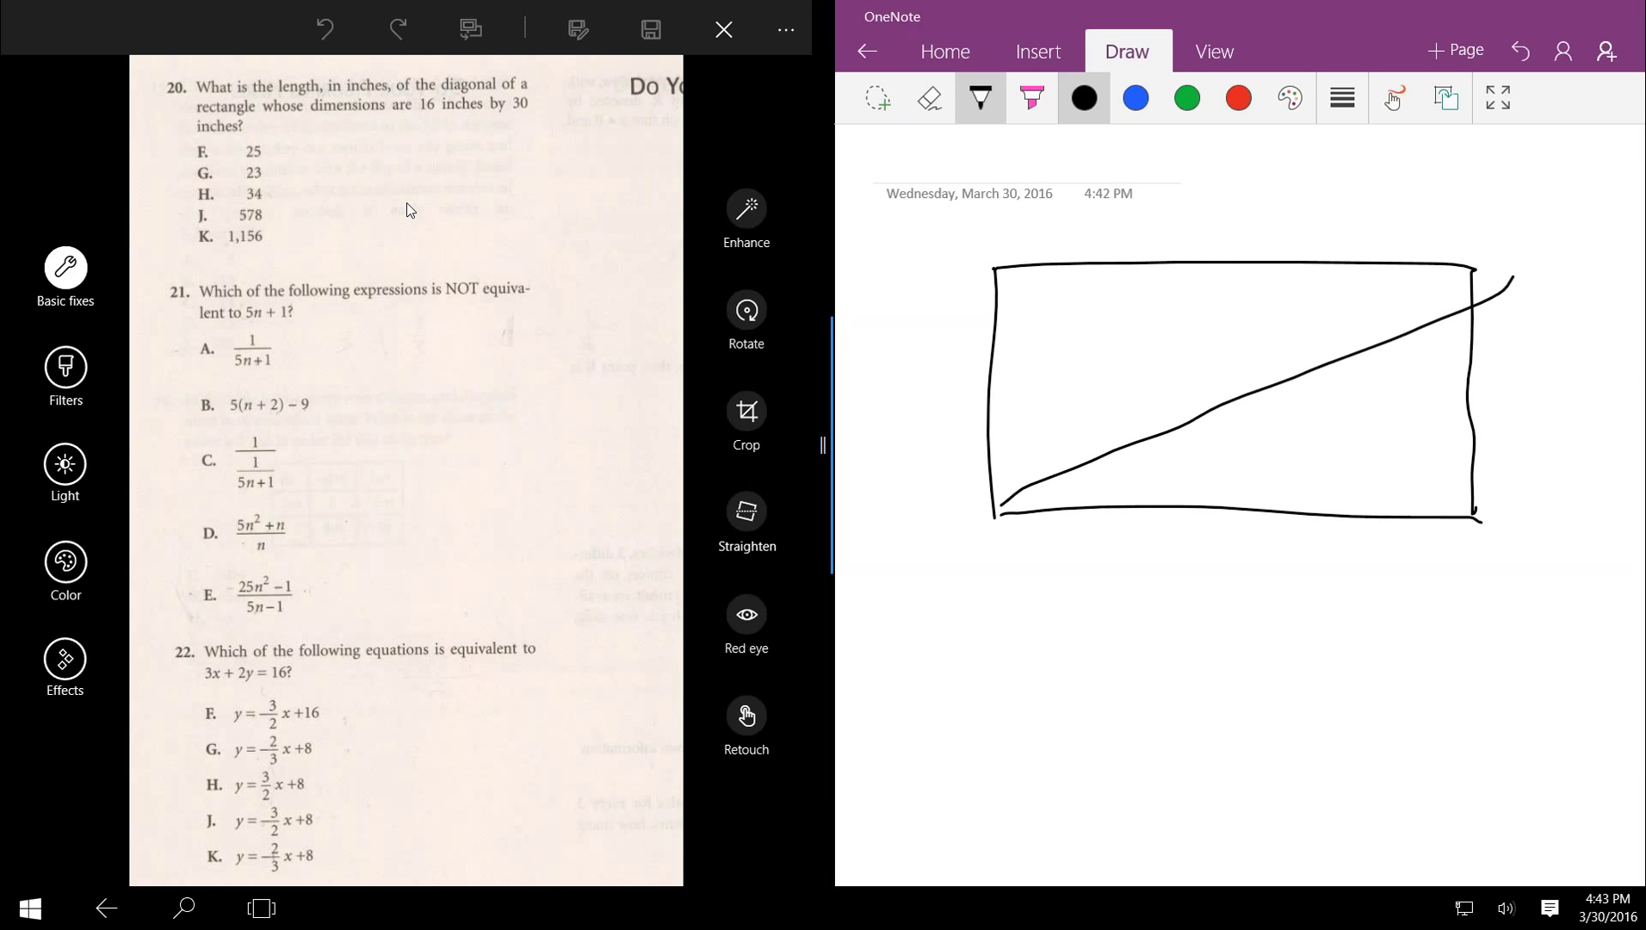
mouse_move(1169, 541)
mouse_down()
mouse_move(1191, 566)
mouse_move(1160, 615)
mouse_up()
drag(1281, 570, 1278, 557)
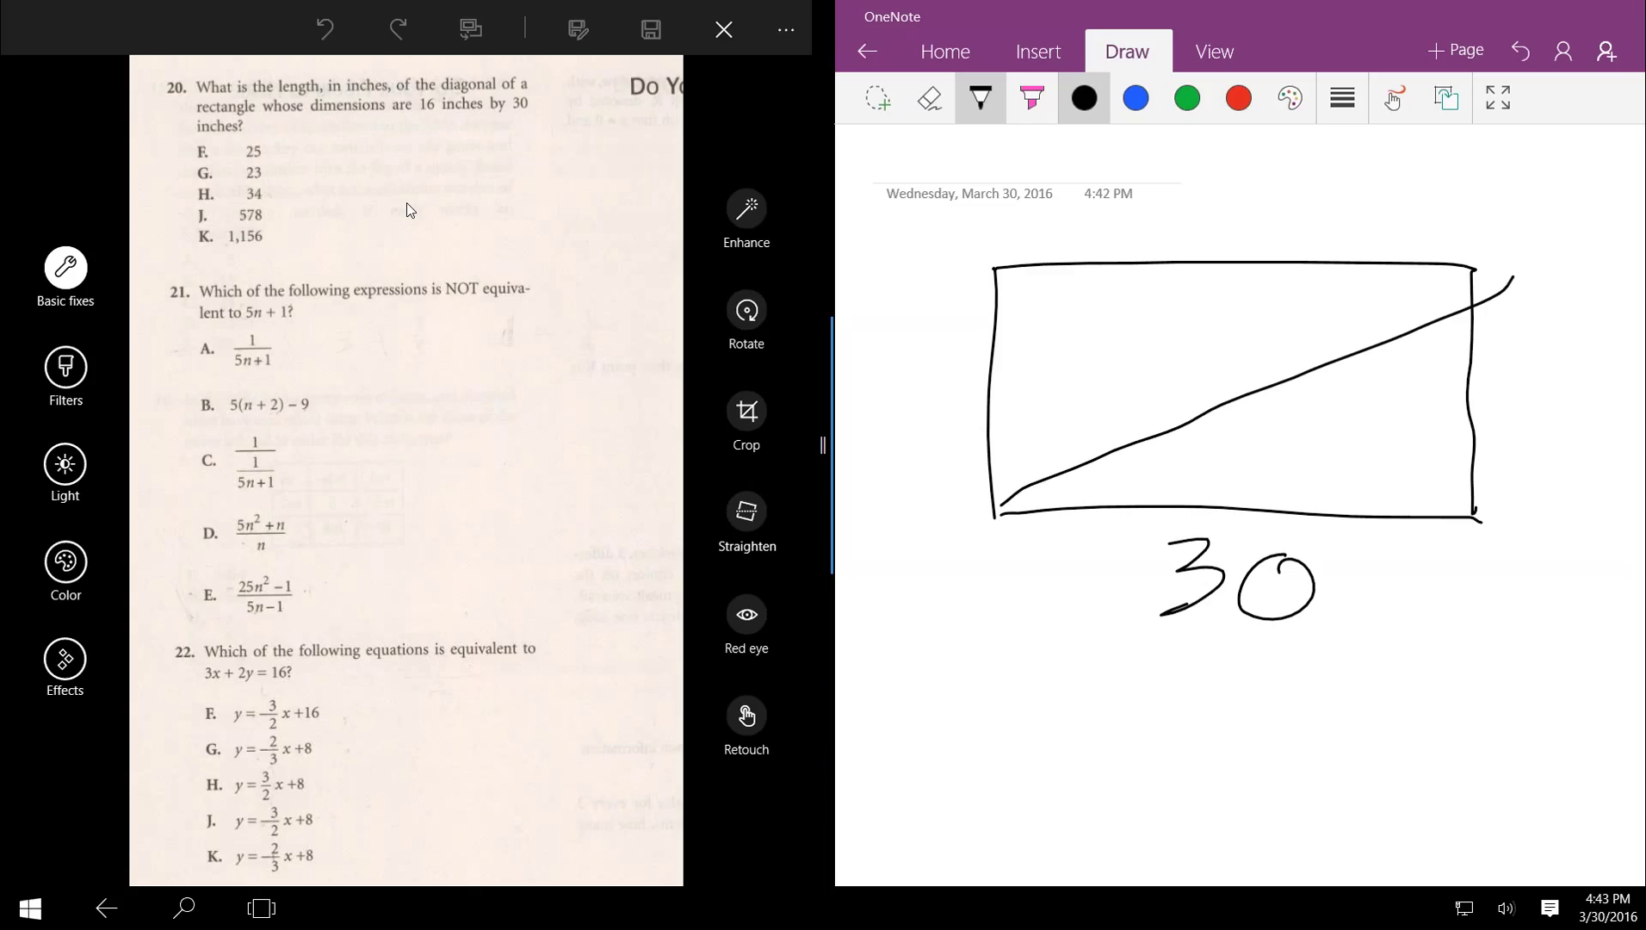
mouse_move(924, 330)
mouse_down()
mouse_move(861, 429)
mouse_move(929, 428)
mouse_up()
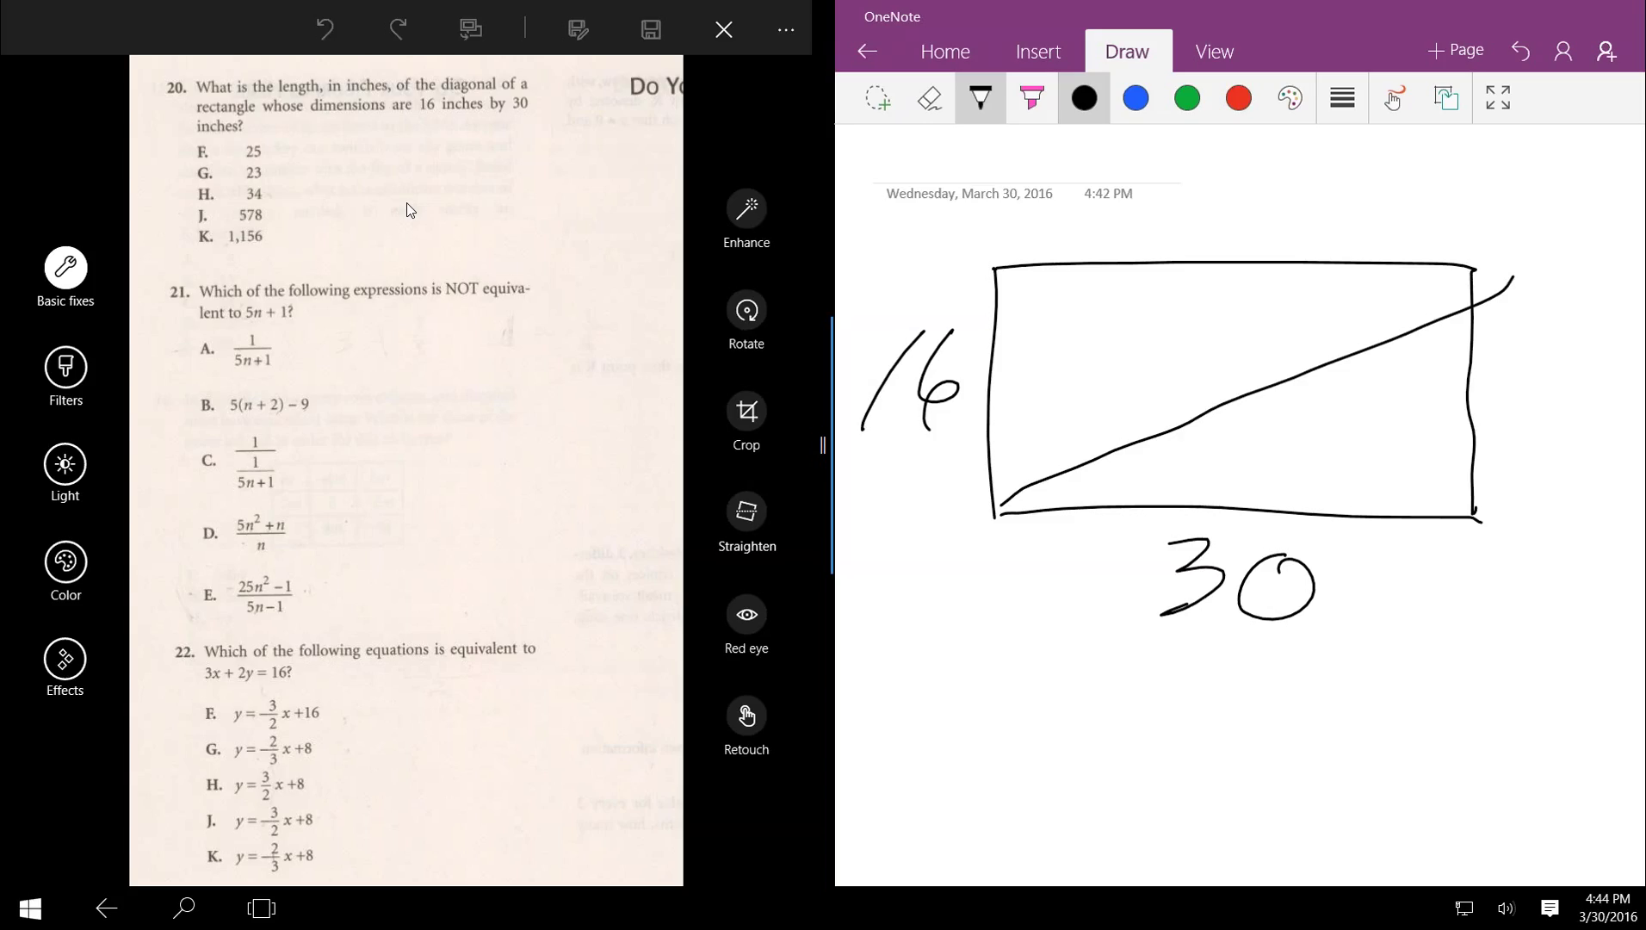
mouse_move(1535, 347)
mouse_down()
mouse_move(1480, 435)
mouse_move(1549, 423)
mouse_up()
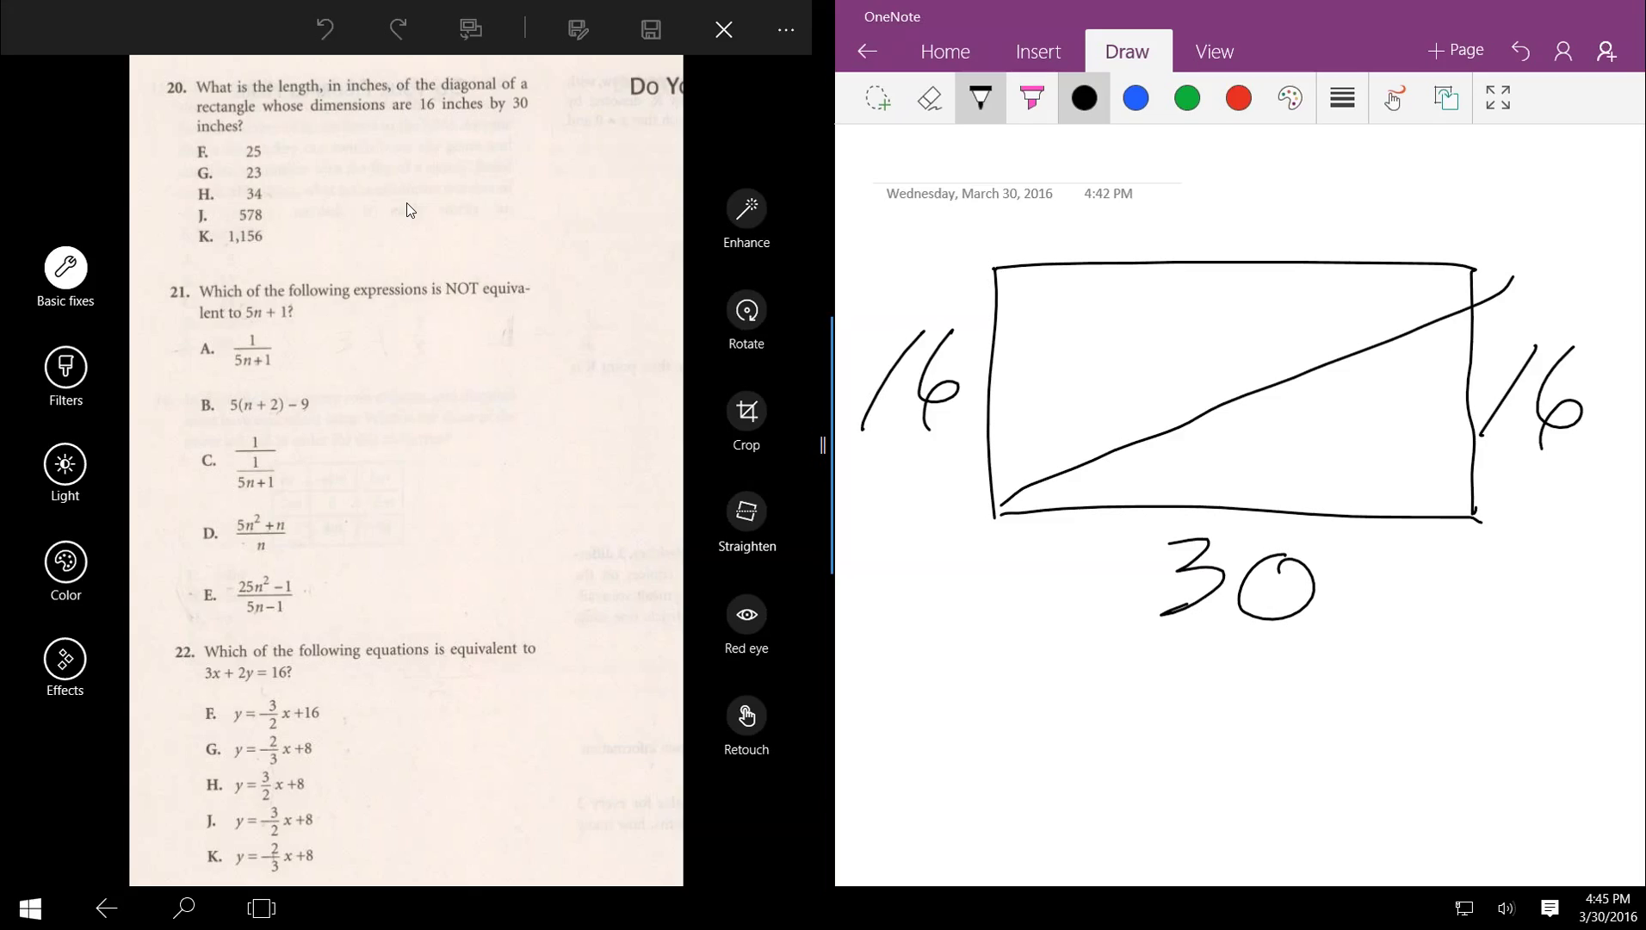
Step: Write √(30² + 16²) below the rectangle
mouse_move(961, 762)
mouse_down()
mouse_move(975, 678)
mouse_move(1513, 680)
mouse_up()
drag(1018, 726, 1019, 791)
mouse_move(1087, 744)
mouse_down()
mouse_move(1102, 779)
mouse_move(1086, 746)
mouse_move(1151, 716)
mouse_move(1229, 756)
mouse_up()
drag(1189, 742, 1186, 777)
mouse_move(1282, 717)
mouse_down()
mouse_move(1258, 782)
mouse_move(1296, 771)
mouse_up()
drag(1340, 695, 1464, 704)
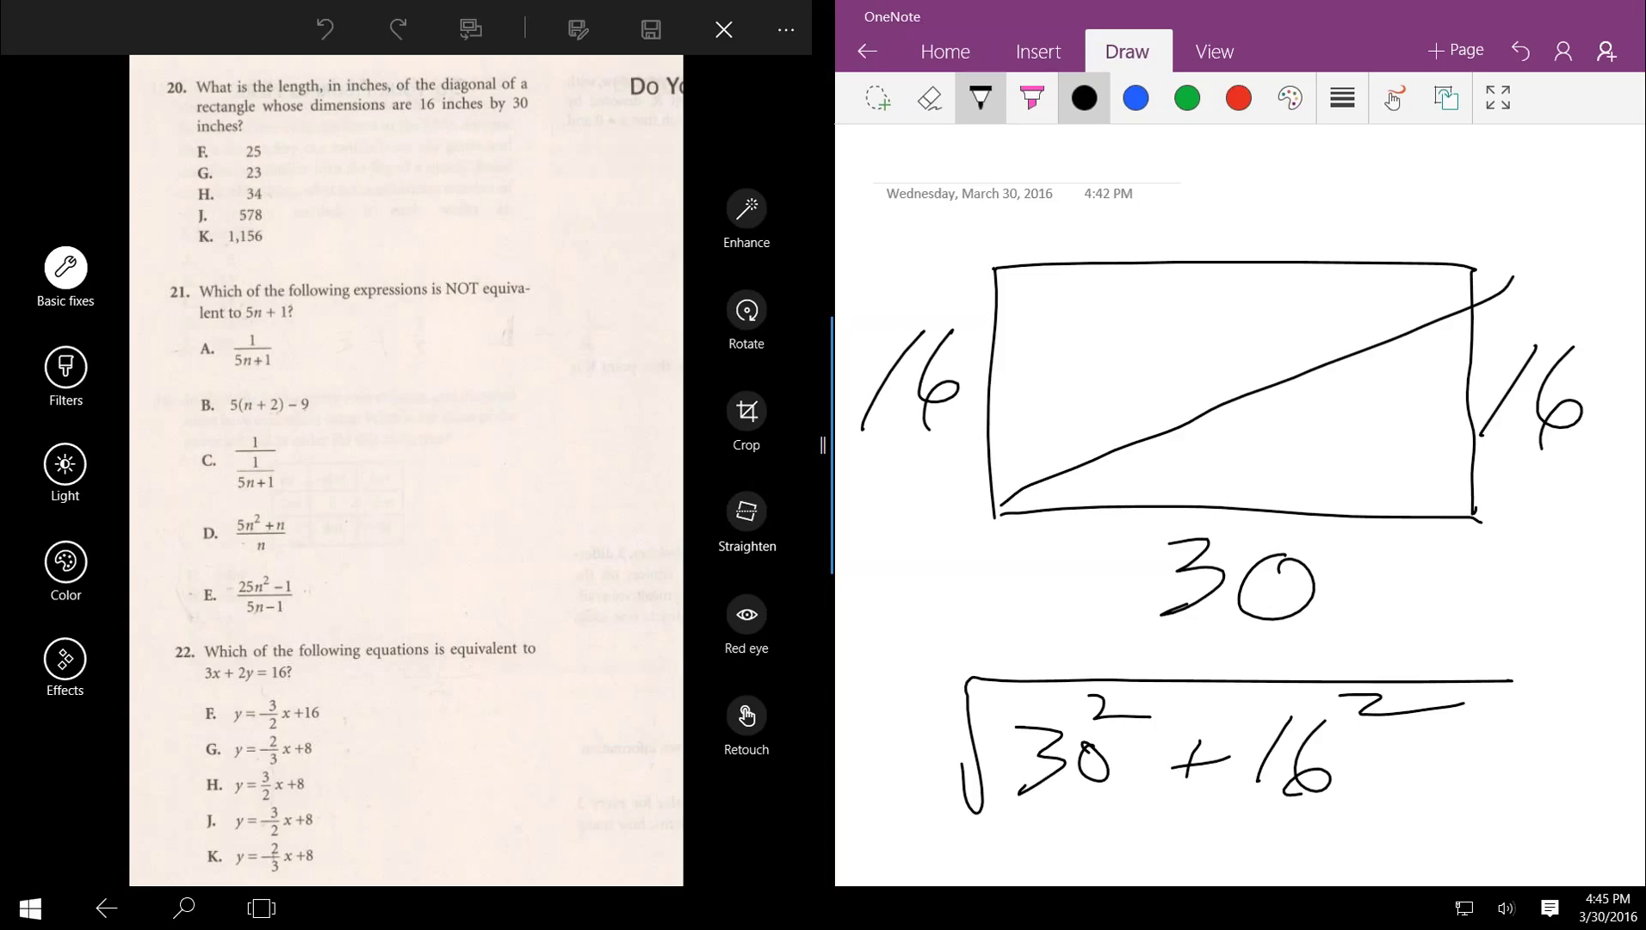
Step: Write 578 along the rectangle's diagonal
mouse_move(1191, 359)
mouse_down()
mouse_move(1145, 418)
mouse_move(1214, 336)
mouse_up()
mouse_move(1214, 337)
mouse_down()
mouse_move(1258, 325)
mouse_move(1235, 389)
mouse_up()
drag(1326, 292, 1295, 363)
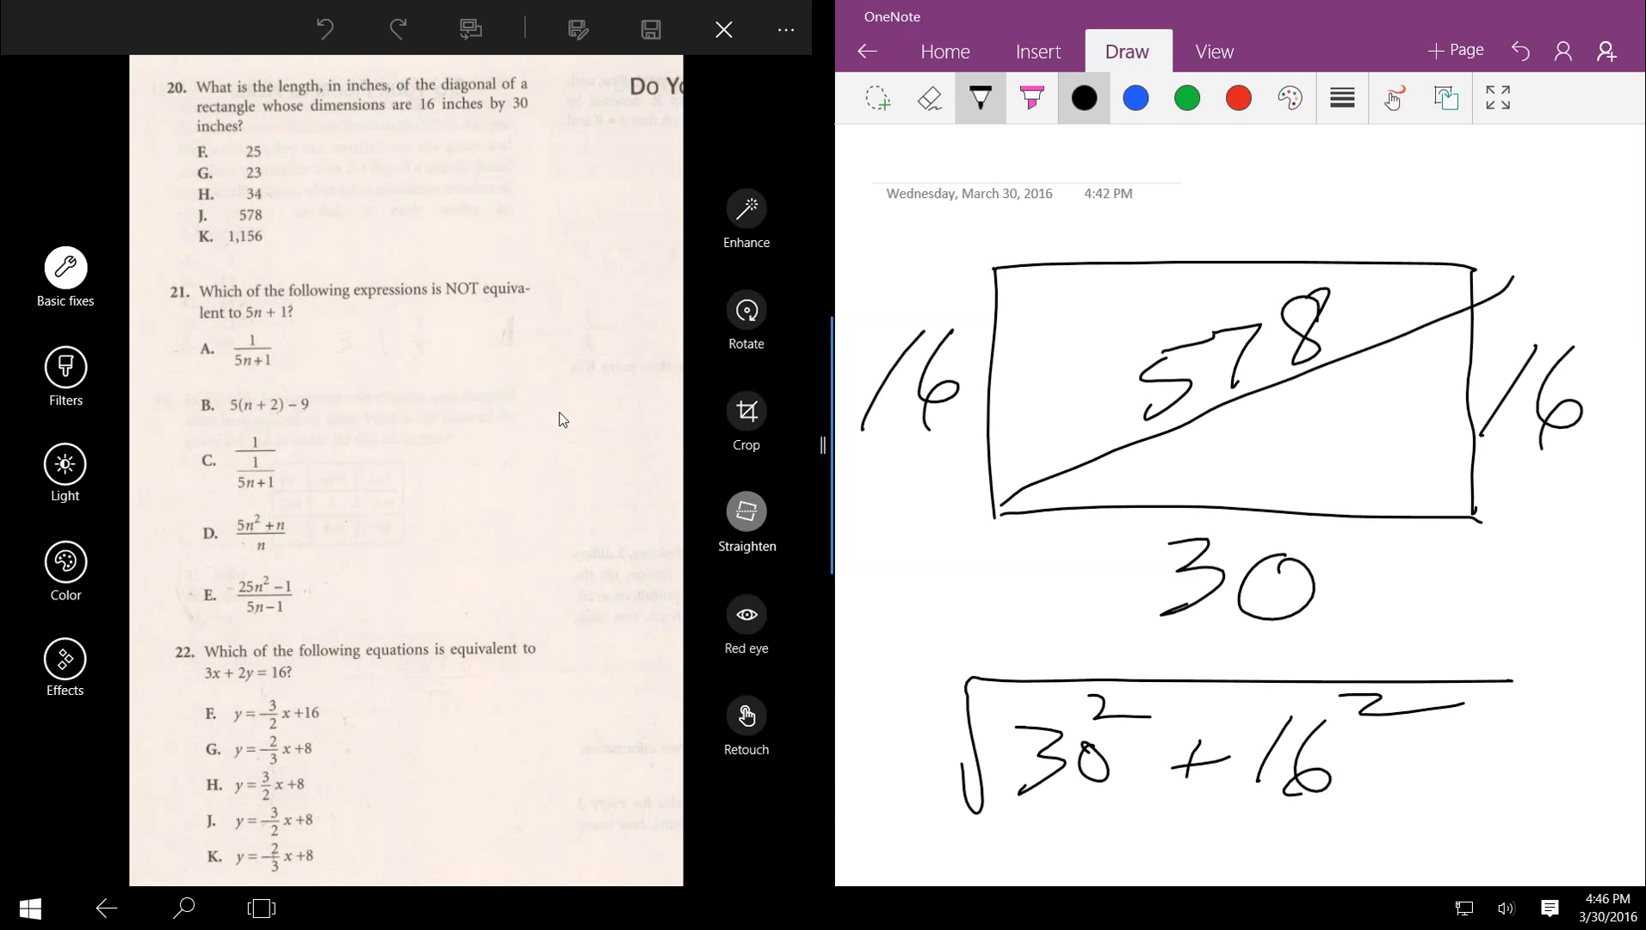
Step: Scroll the scan to questions 21–23 and add a fresh blank OneNote page
mouse_move(289, 207)
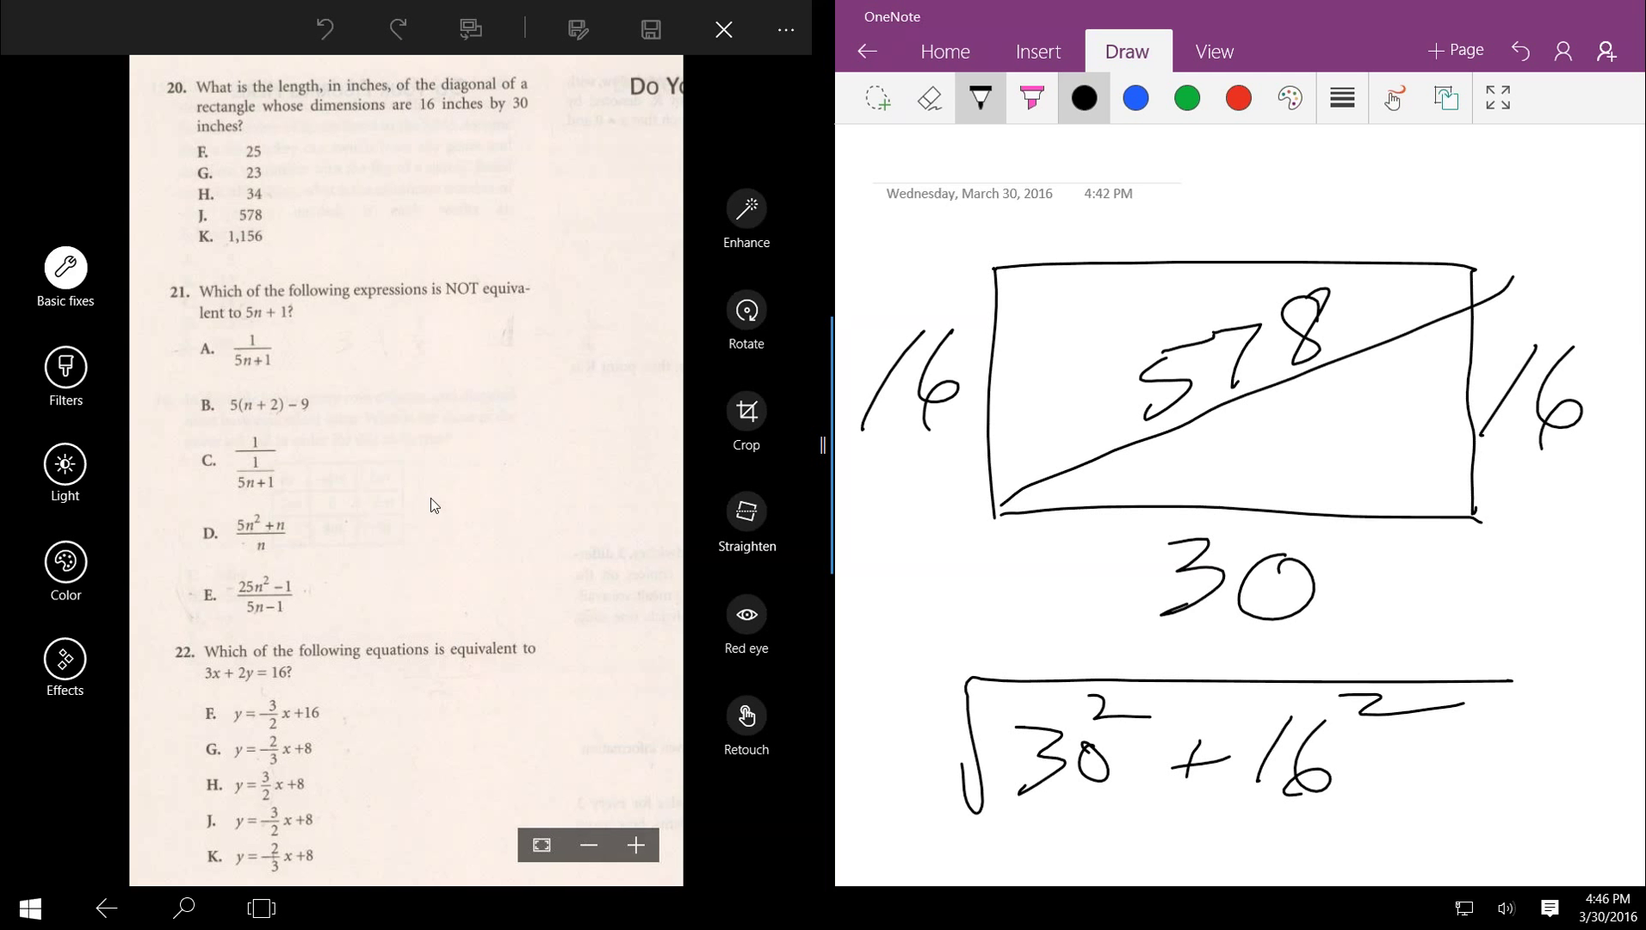
scroll(433, 513, down, 3)
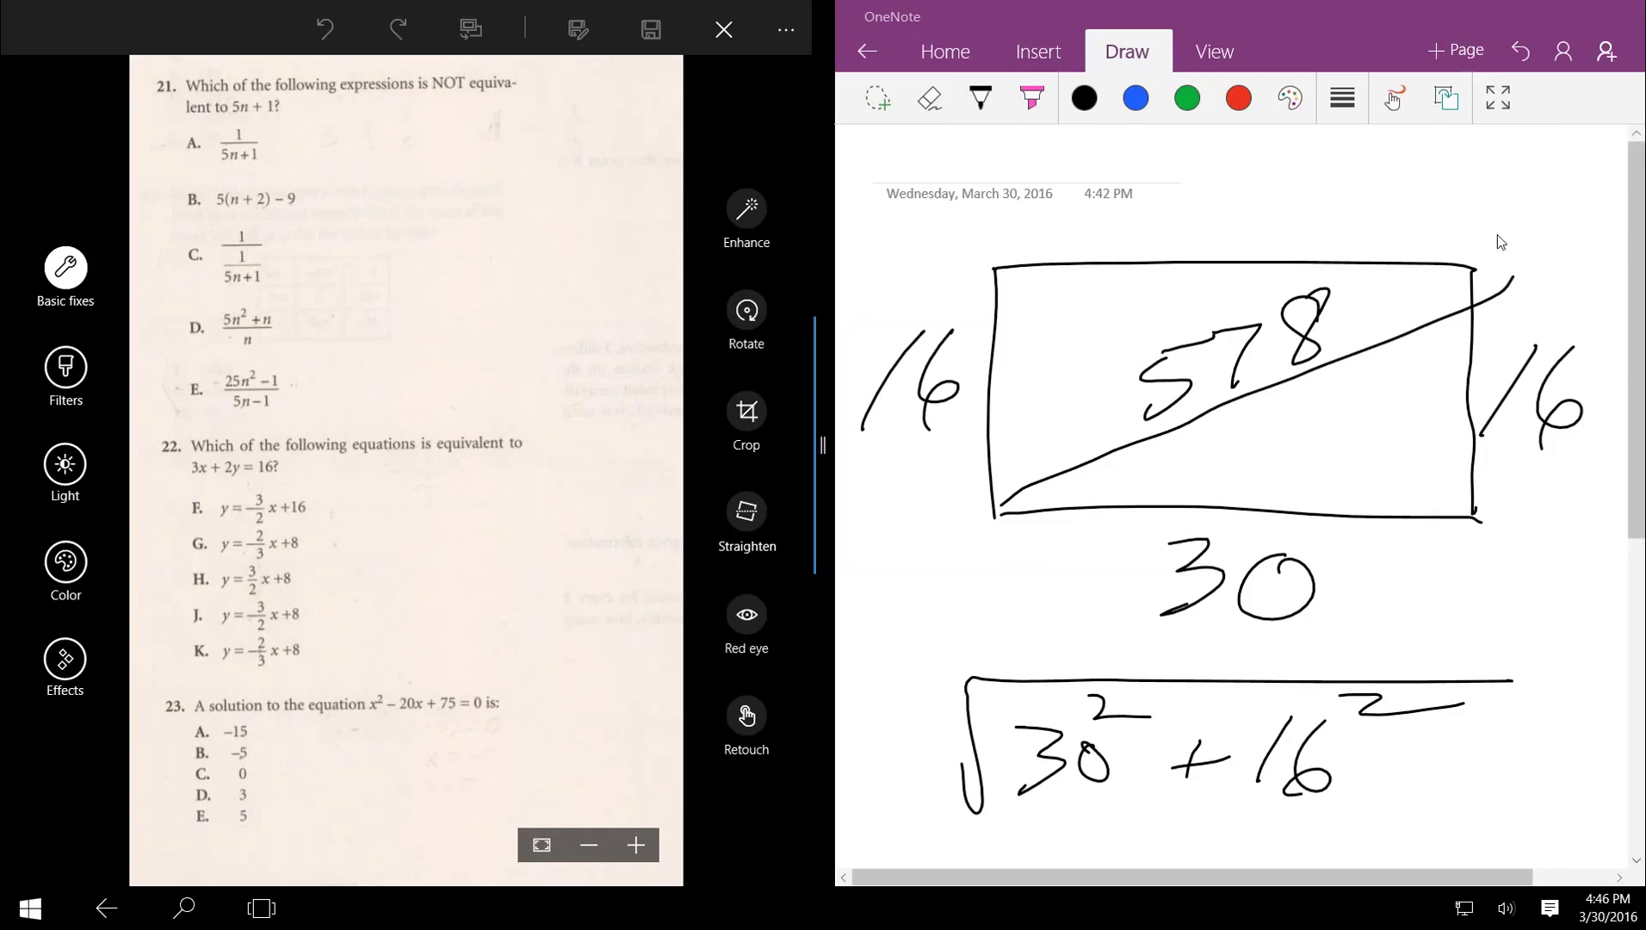
click(1454, 50)
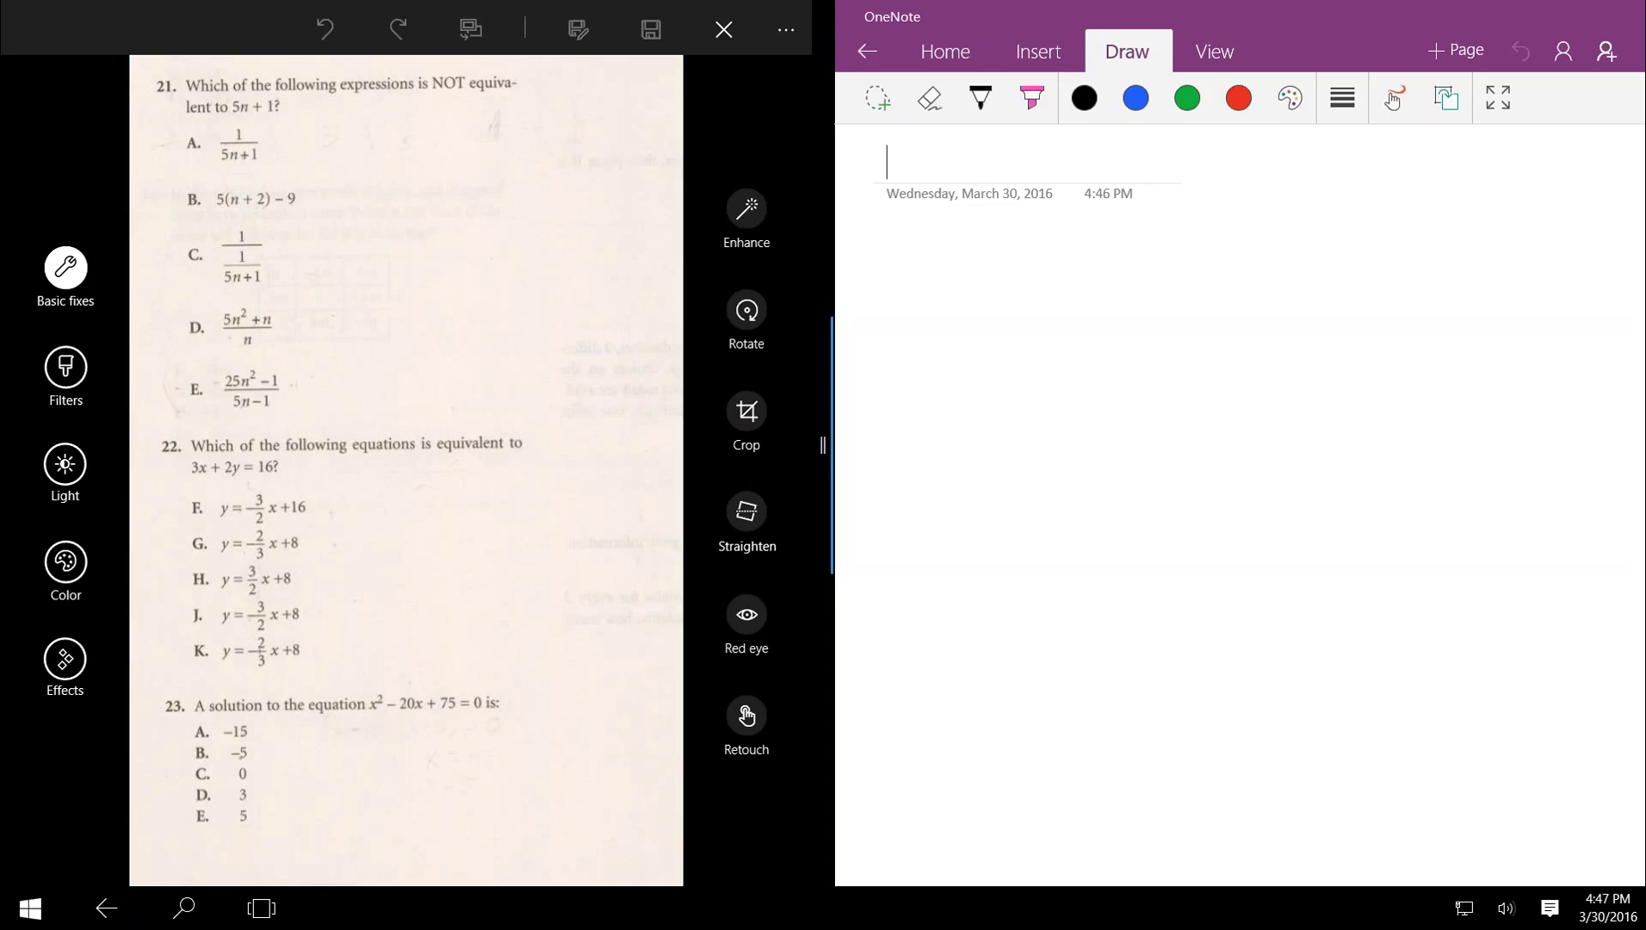
Step: With the black pen, write 3 ≠ 1/3
click(980, 97)
mouse_move(972, 276)
mouse_down()
mouse_move(1006, 272)
mouse_move(1042, 359)
mouse_move(988, 349)
mouse_up()
drag(1151, 290, 1228, 285)
drag(1181, 316, 1222, 311)
drag(1173, 261, 1222, 358)
drag(1317, 226, 1319, 282)
mouse_move(1298, 286)
mouse_down()
mouse_move(1369, 276)
mouse_move(1410, 363)
mouse_move(1340, 381)
mouse_up()
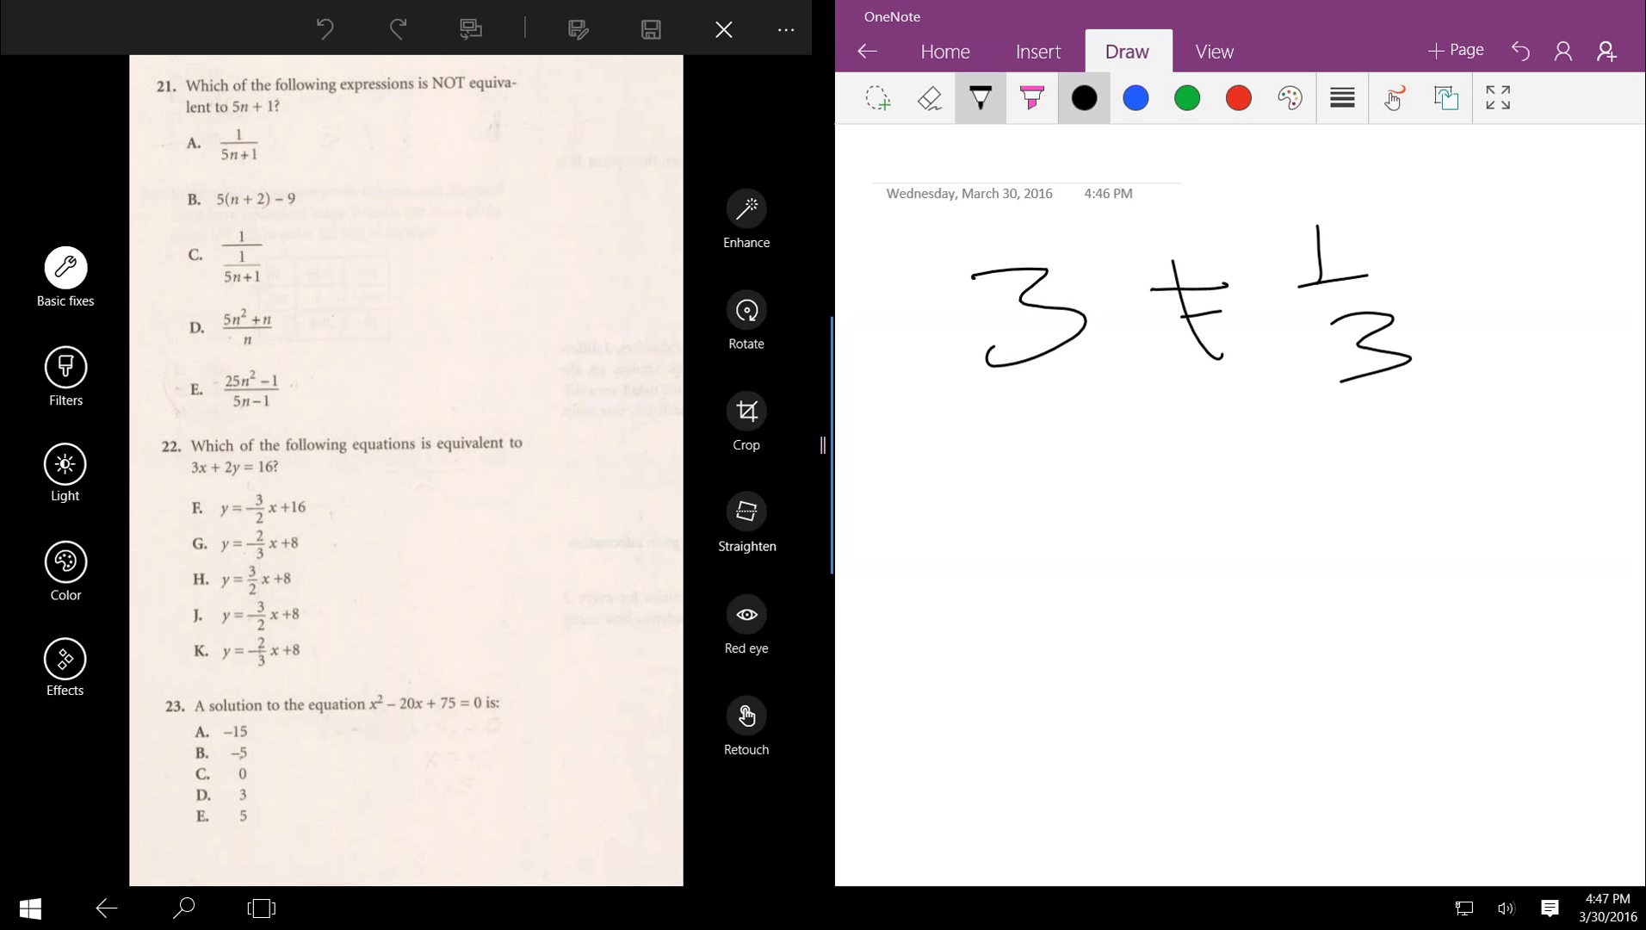
Step: Write 4 ≠ 1/4 beneath it
drag(978, 445, 1002, 495)
drag(1013, 445, 955, 567)
drag(1097, 480, 1210, 462)
drag(1105, 512, 1215, 495)
drag(1145, 439, 1202, 548)
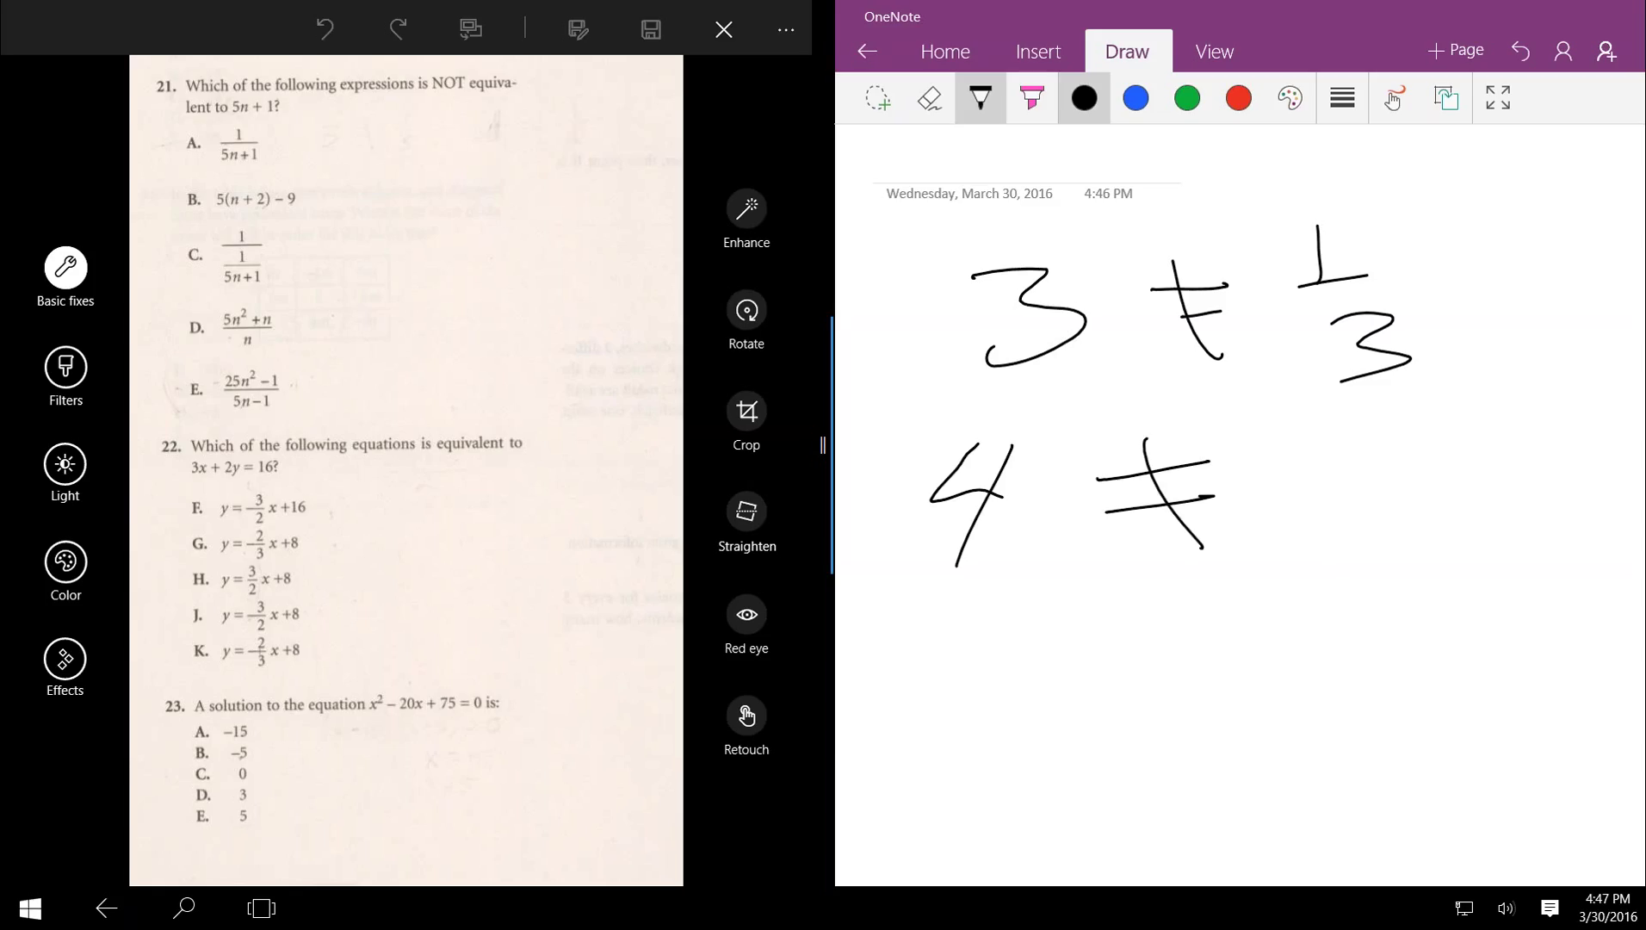
drag(1317, 424, 1324, 463)
drag(1285, 471, 1388, 460)
mouse_move(1348, 487)
mouse_down()
mouse_move(1378, 510)
mouse_move(1325, 581)
mouse_up()
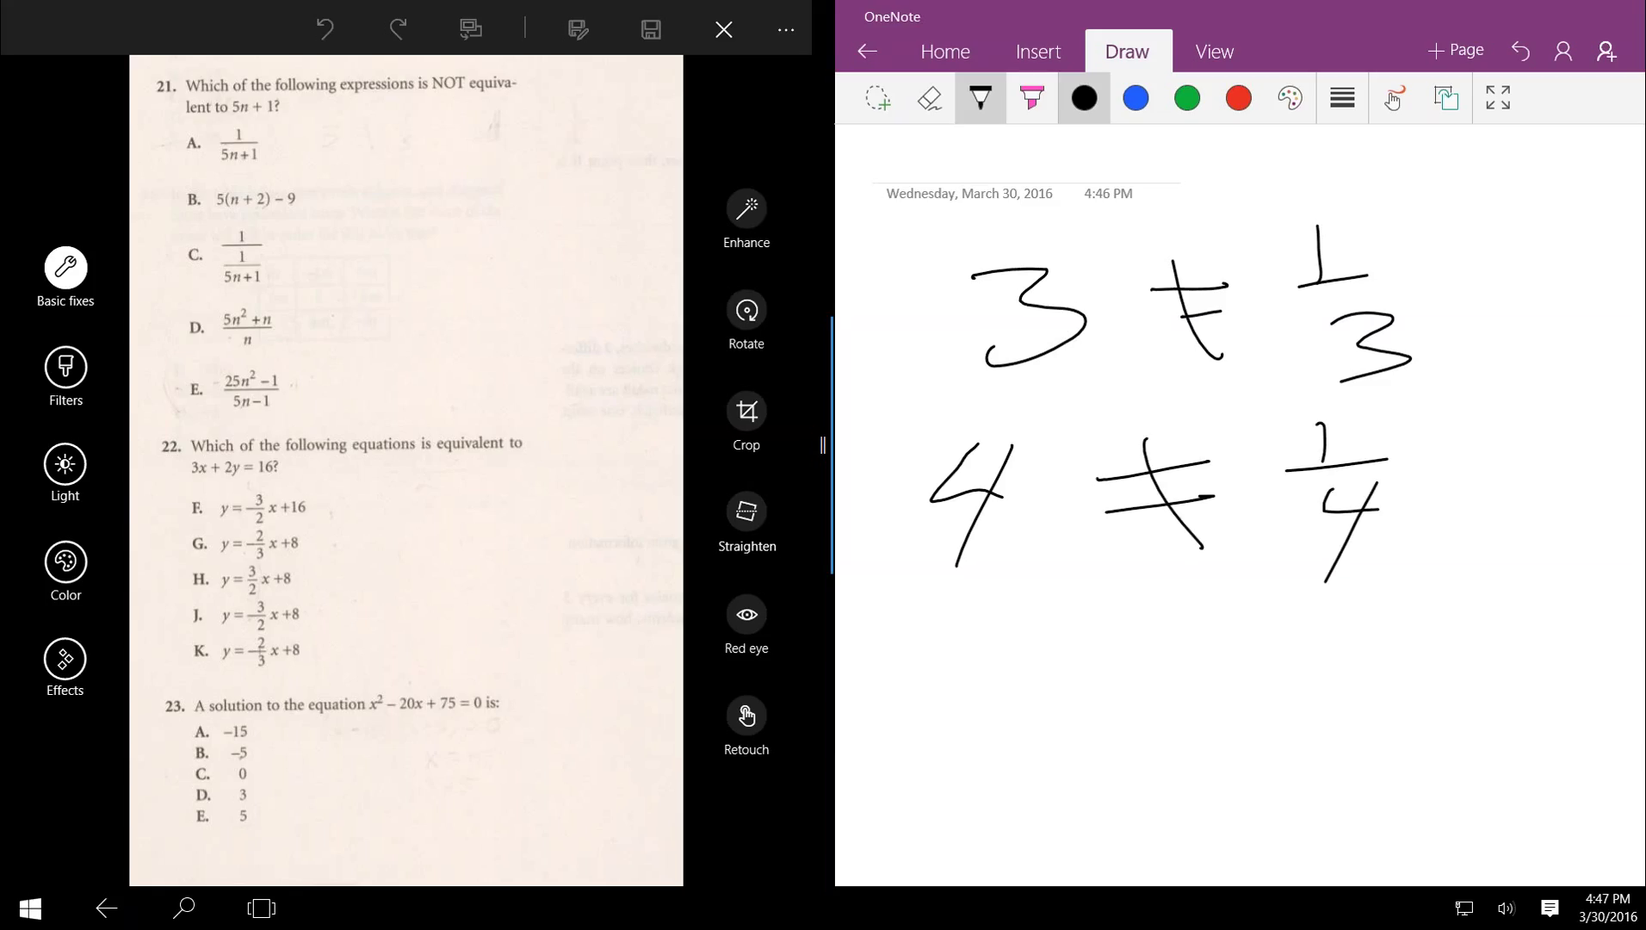
Step: Write 5N+1 = 1/(5N+1) and circle the left-side 5N+1
drag(952, 620, 903, 689)
drag(955, 620, 1018, 613)
mouse_move(1000, 686)
mouse_down()
mouse_move(1021, 648)
mouse_move(1045, 688)
mouse_move(1061, 645)
mouse_move(1088, 693)
mouse_up()
mouse_move(1076, 665)
mouse_down()
mouse_move(1117, 660)
mouse_move(1123, 702)
mouse_up()
drag(1222, 664, 1253, 651)
mouse_move(1427, 582)
mouse_down()
mouse_move(1417, 638)
mouse_move(1535, 650)
mouse_up()
mouse_move(1360, 682)
mouse_down()
mouse_move(1376, 714)
mouse_move(1339, 736)
mouse_up()
drag(1354, 682, 1422, 672)
mouse_move(1410, 739)
mouse_down()
mouse_move(1433, 736)
mouse_move(1453, 704)
mouse_move(1486, 742)
mouse_up()
mouse_move(1471, 721)
mouse_down()
mouse_move(1524, 711)
mouse_move(1518, 763)
mouse_up()
mouse_move(1209, 594)
mouse_down()
mouse_move(877, 680)
mouse_move(1074, 749)
mouse_move(1181, 584)
mouse_up()
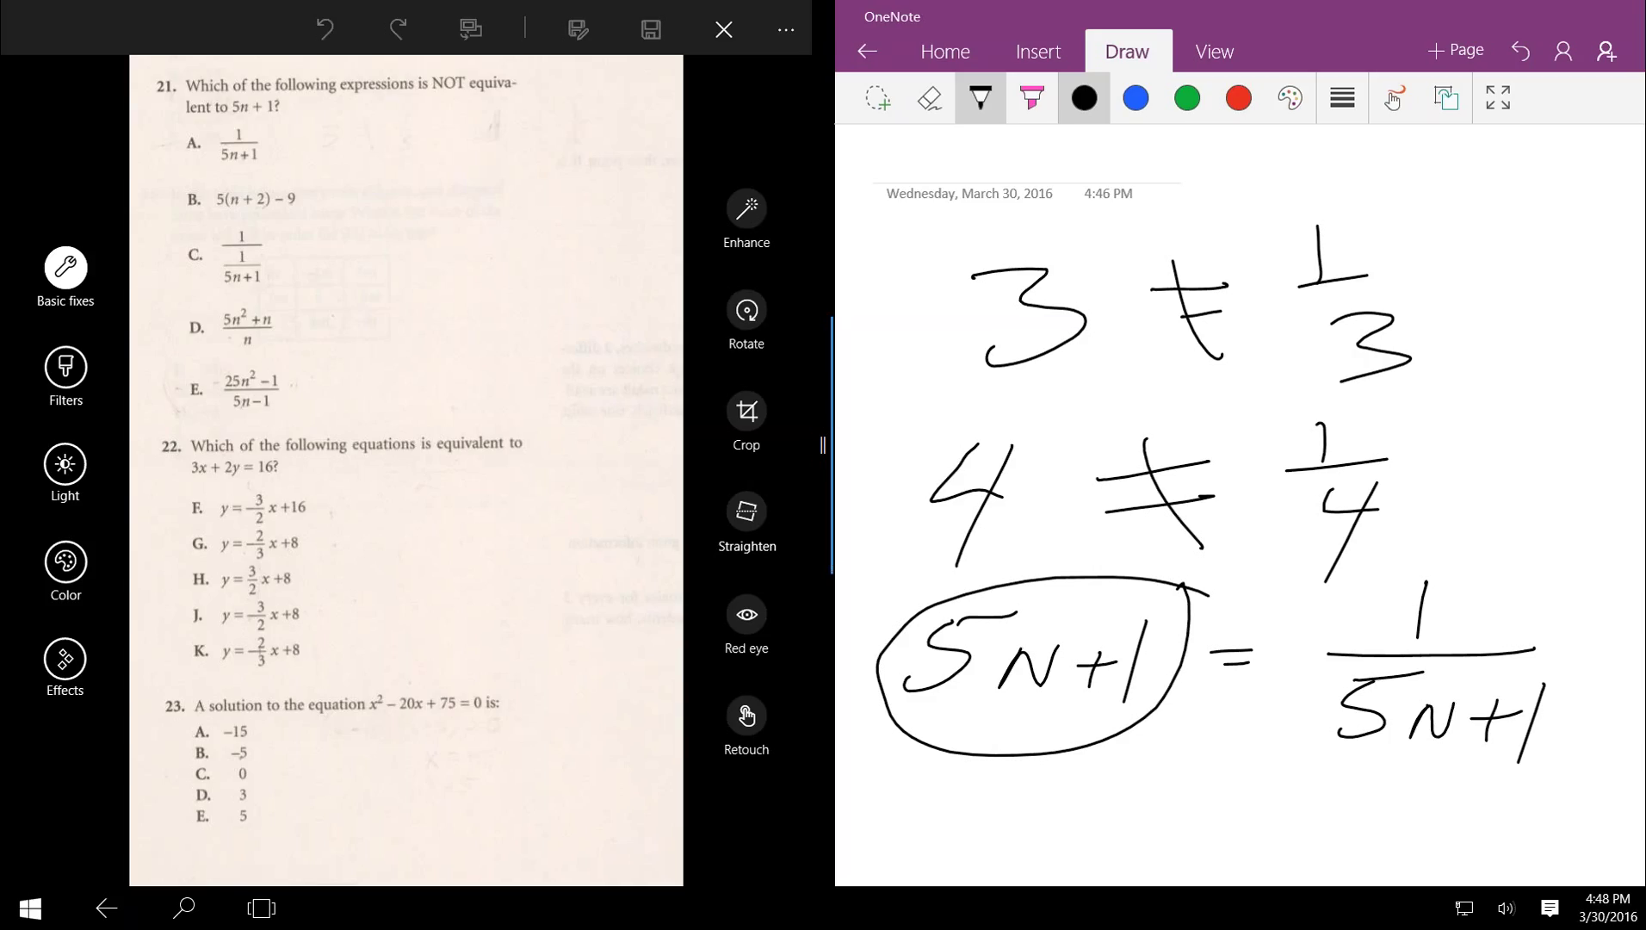
scroll(406, 470, down, 2)
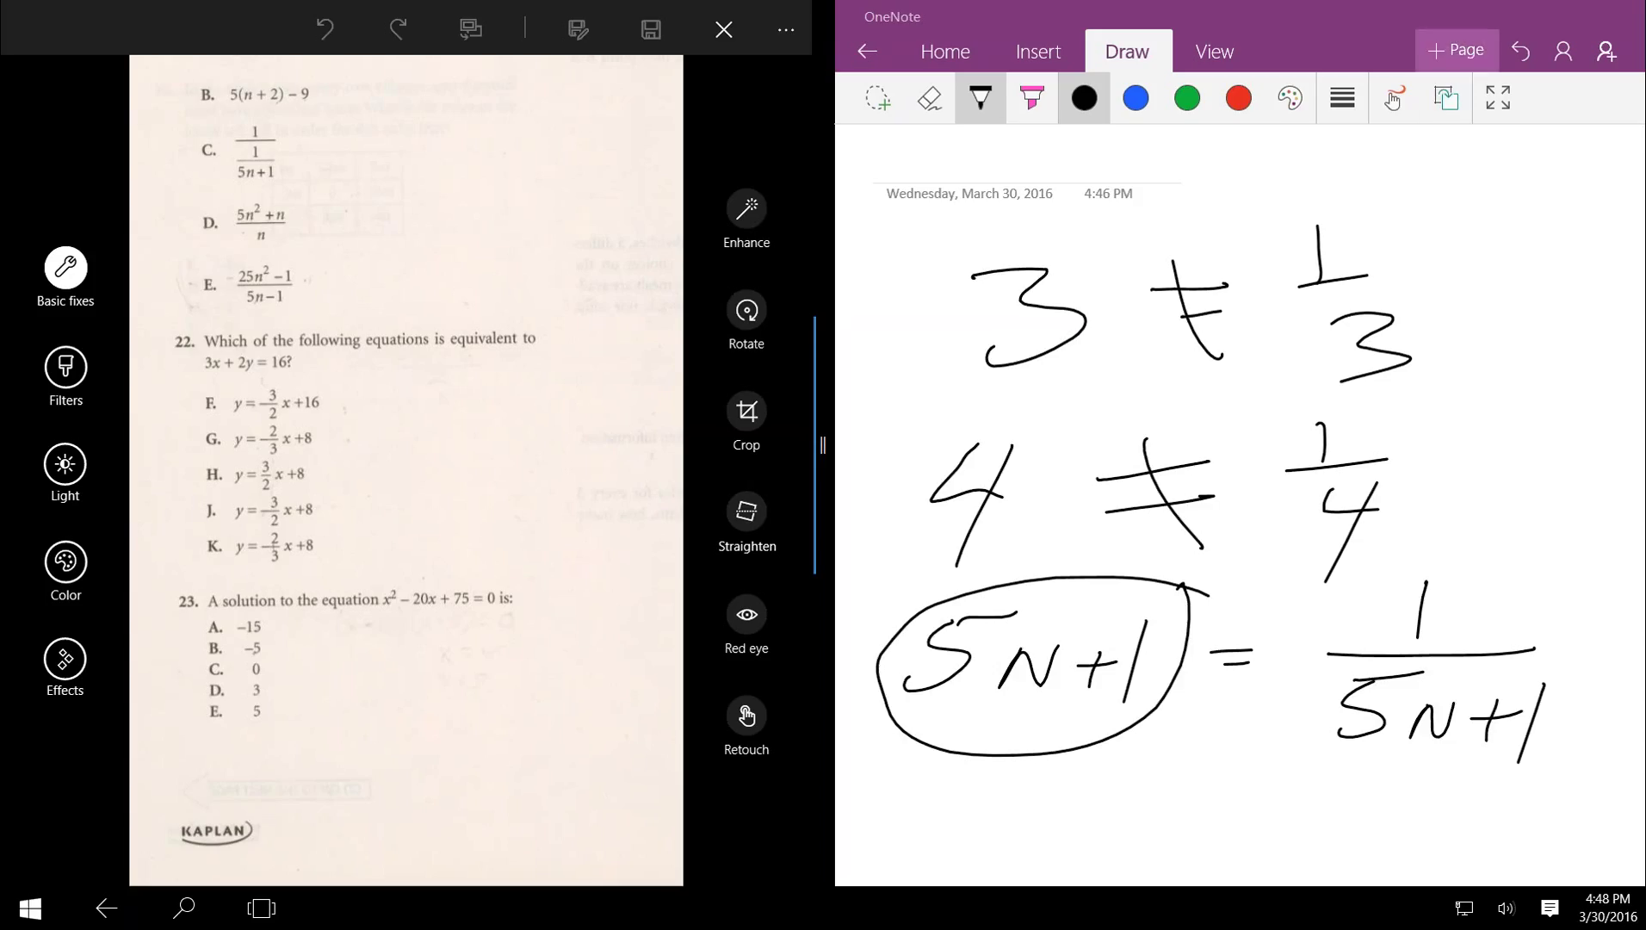
Step: Add a new page and handwrite question 22's equation 3x+2y=16
click(1455, 50)
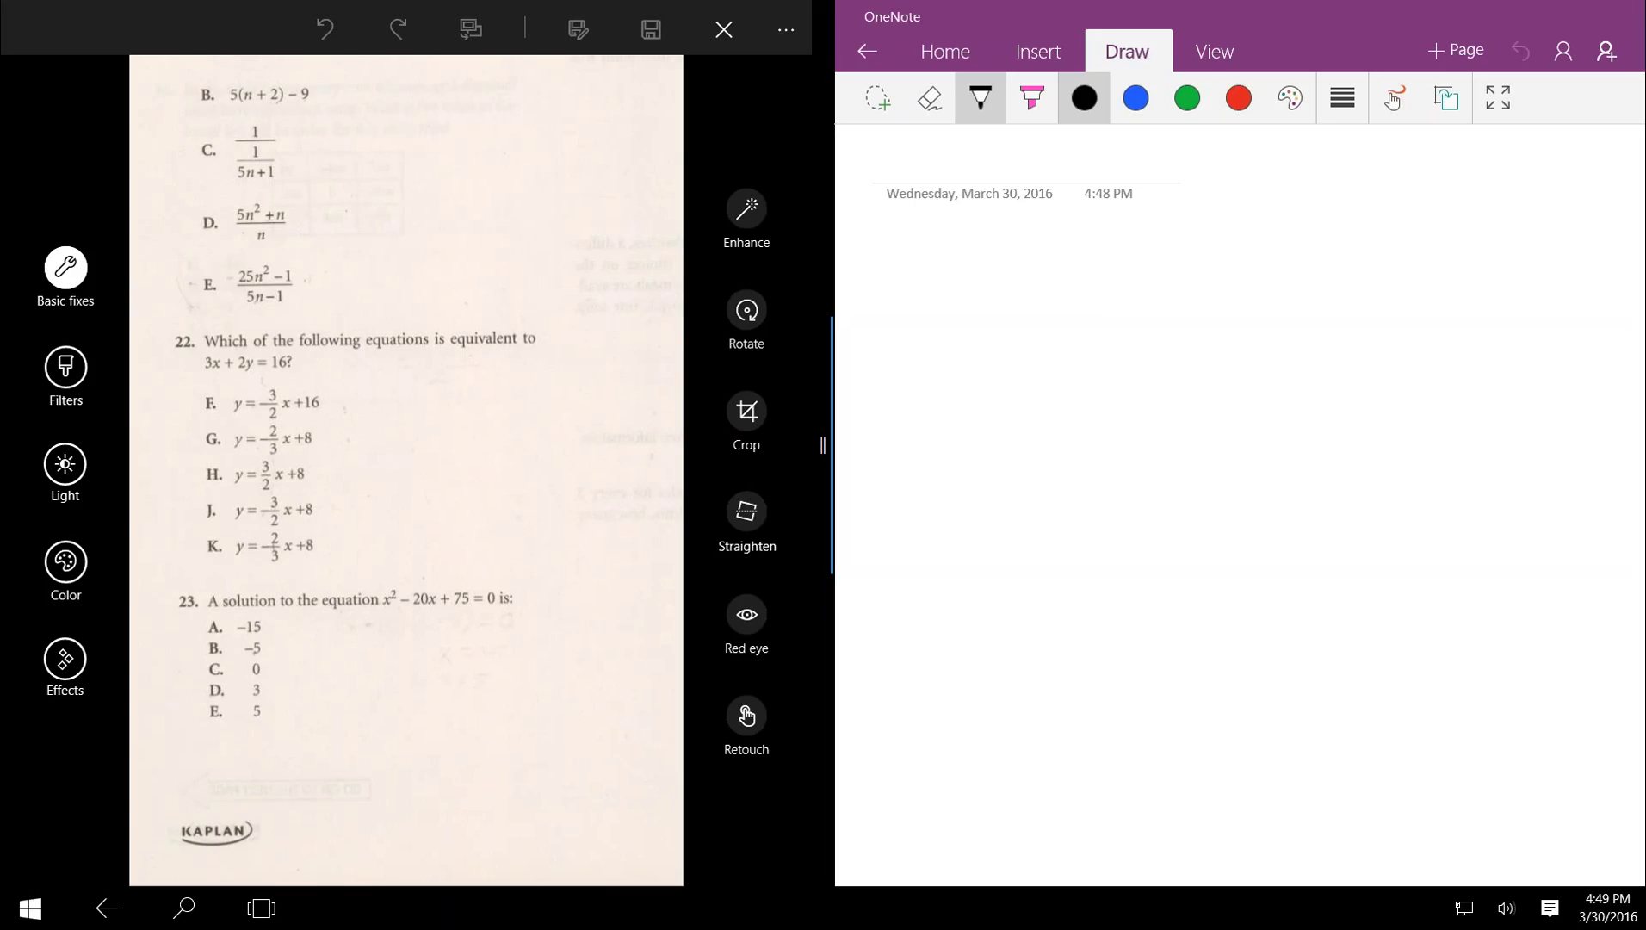
drag(931, 247, 942, 325)
mouse_move(1018, 276)
mouse_down()
mouse_move(1050, 316)
mouse_move(1012, 320)
mouse_up()
mouse_move(1089, 270)
mouse_down()
mouse_move(1083, 312)
mouse_move(1106, 288)
mouse_move(1205, 324)
mouse_up()
drag(1229, 291, 1183, 399)
drag(1288, 303, 1318, 298)
drag(1279, 283, 1337, 275)
drag(1409, 245, 1347, 338)
drag(1487, 222, 1412, 362)
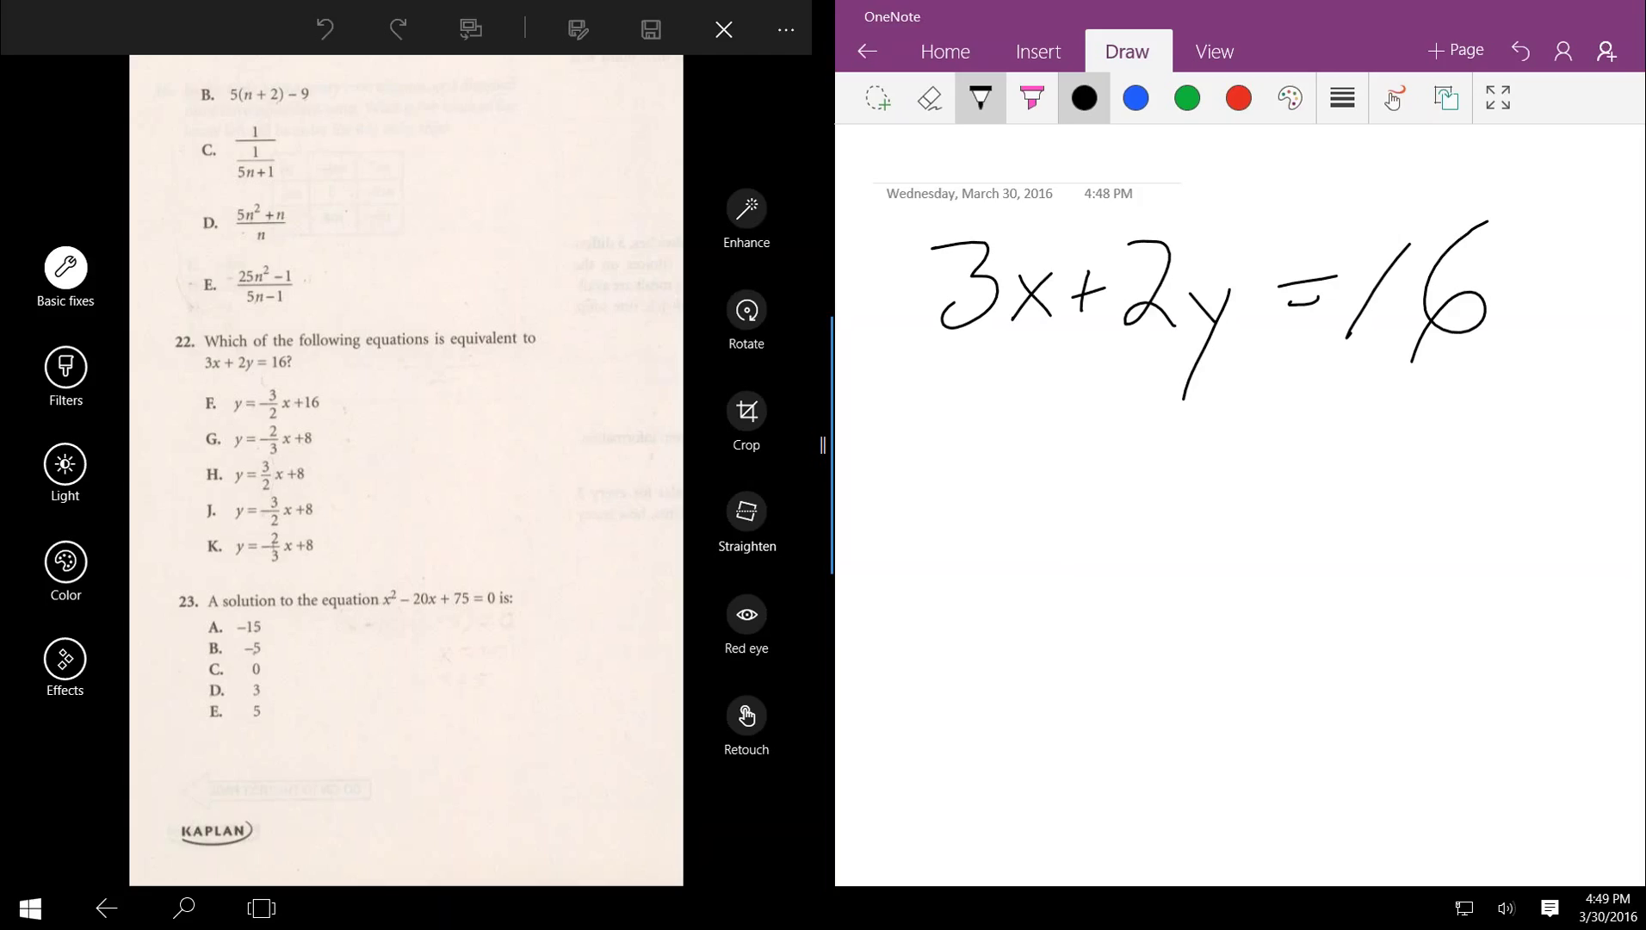
Step: Handwrite the rearranged line 2y = -3x + 16 below it
mouse_move(959, 436)
mouse_down()
mouse_move(1033, 446)
mouse_move(1045, 540)
mouse_up()
mouse_move(1052, 478)
mouse_down()
mouse_move(1086, 527)
mouse_move(1065, 588)
mouse_up()
drag(1119, 487, 1186, 474)
drag(1142, 509, 1251, 471)
mouse_move(1245, 429)
mouse_down()
mouse_move(1296, 444)
mouse_move(1242, 519)
mouse_up()
drag(1322, 465, 1369, 515)
drag(1369, 465, 1330, 534)
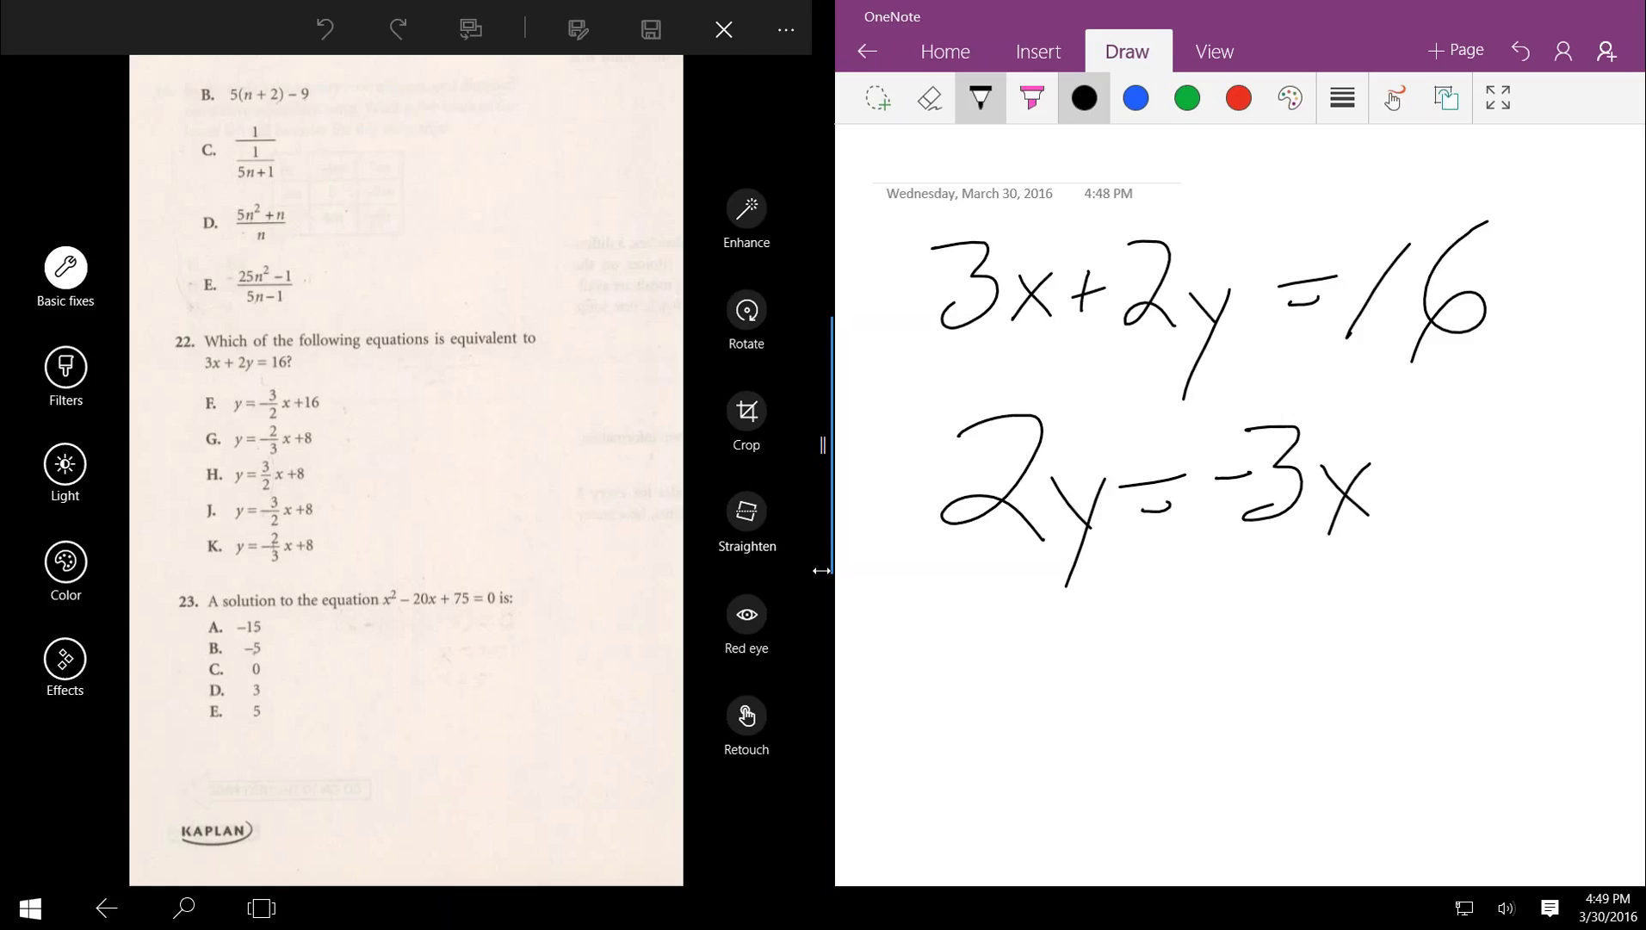
drag(1405, 497, 1453, 488)
drag(1429, 473, 1422, 515)
drag(1487, 428, 1455, 520)
drag(1527, 418, 1508, 497)
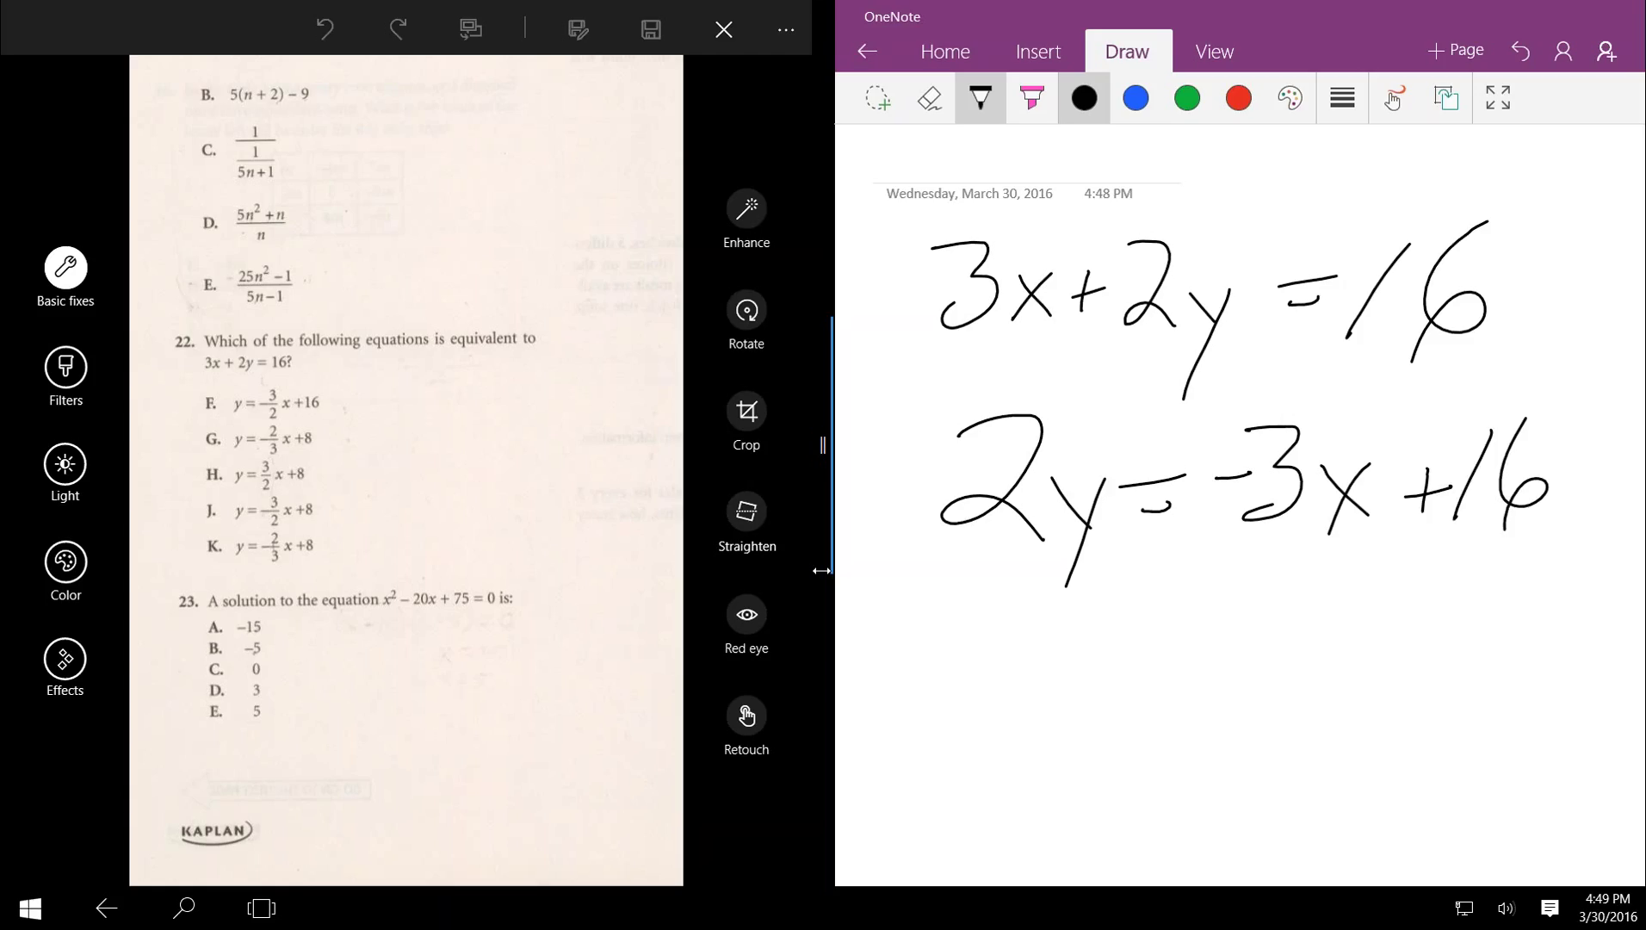
Step: Divide both terms by 2 as fractions, strike out the 2 before y, and stop inking
drag(1219, 542, 1403, 520)
mouse_move(1281, 559)
mouse_down()
mouse_move(1309, 594)
mouse_move(1373, 601)
mouse_up()
drag(1431, 530, 1560, 502)
mouse_move(1470, 544)
mouse_down()
mouse_move(1484, 600)
mouse_move(1595, 578)
mouse_up()
mouse_move(1034, 395)
mouse_down()
mouse_move(952, 570)
mouse_move(902, 613)
mouse_up()
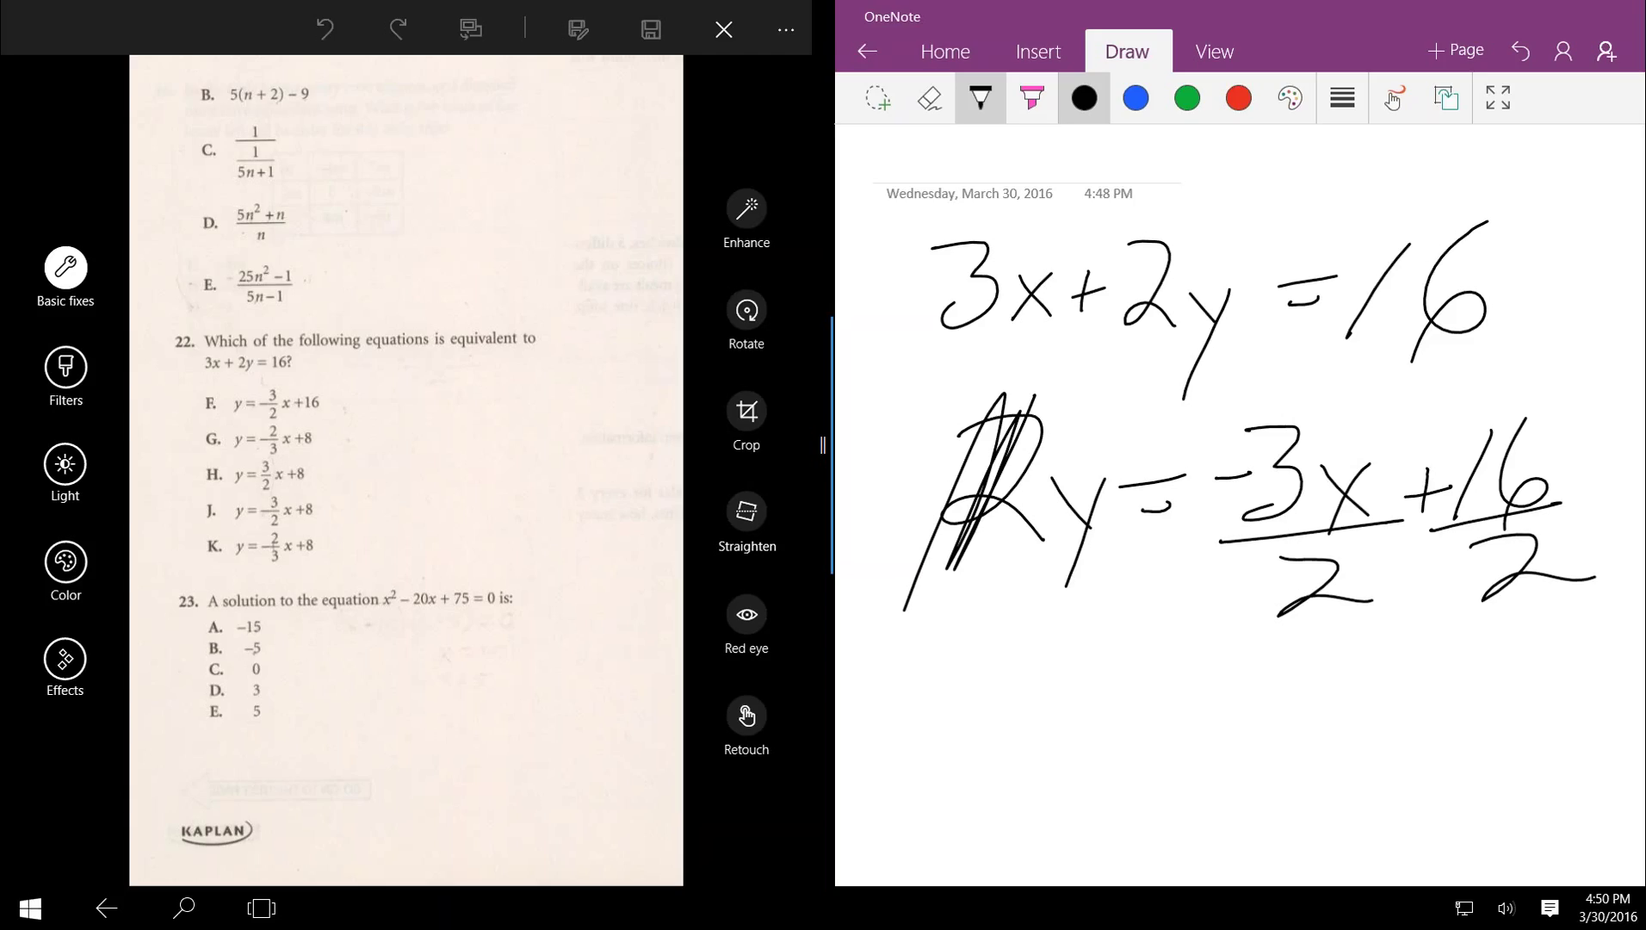
key(Escape)
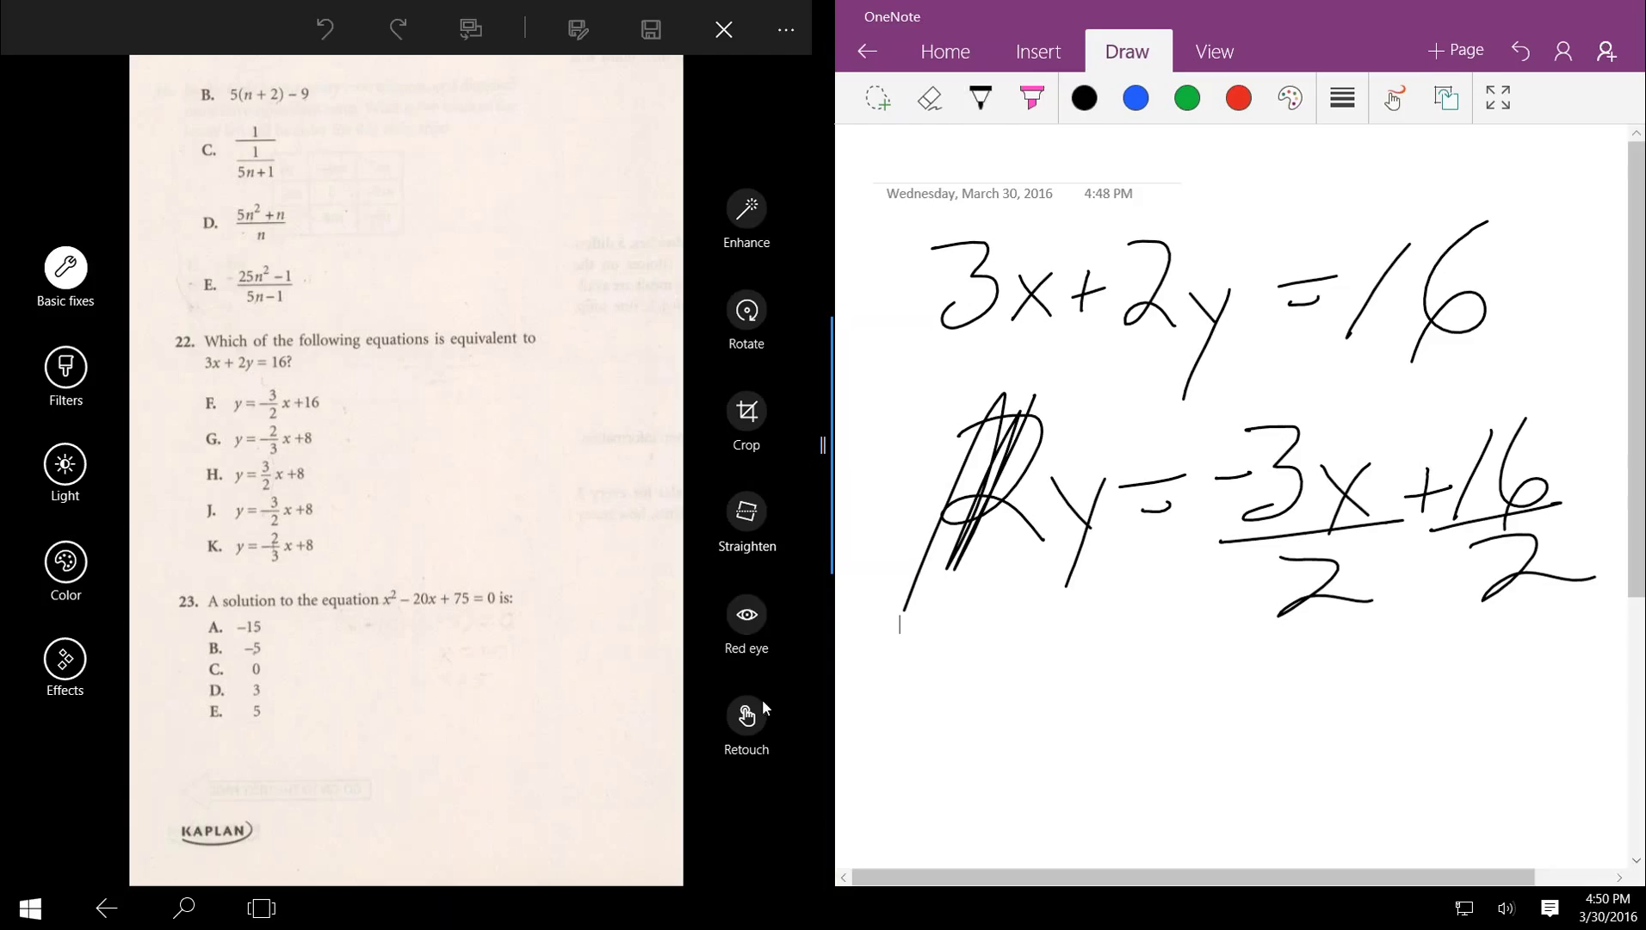
Step: On a new page, handwrite x²−20x+75=0 in black ink
click(1436, 53)
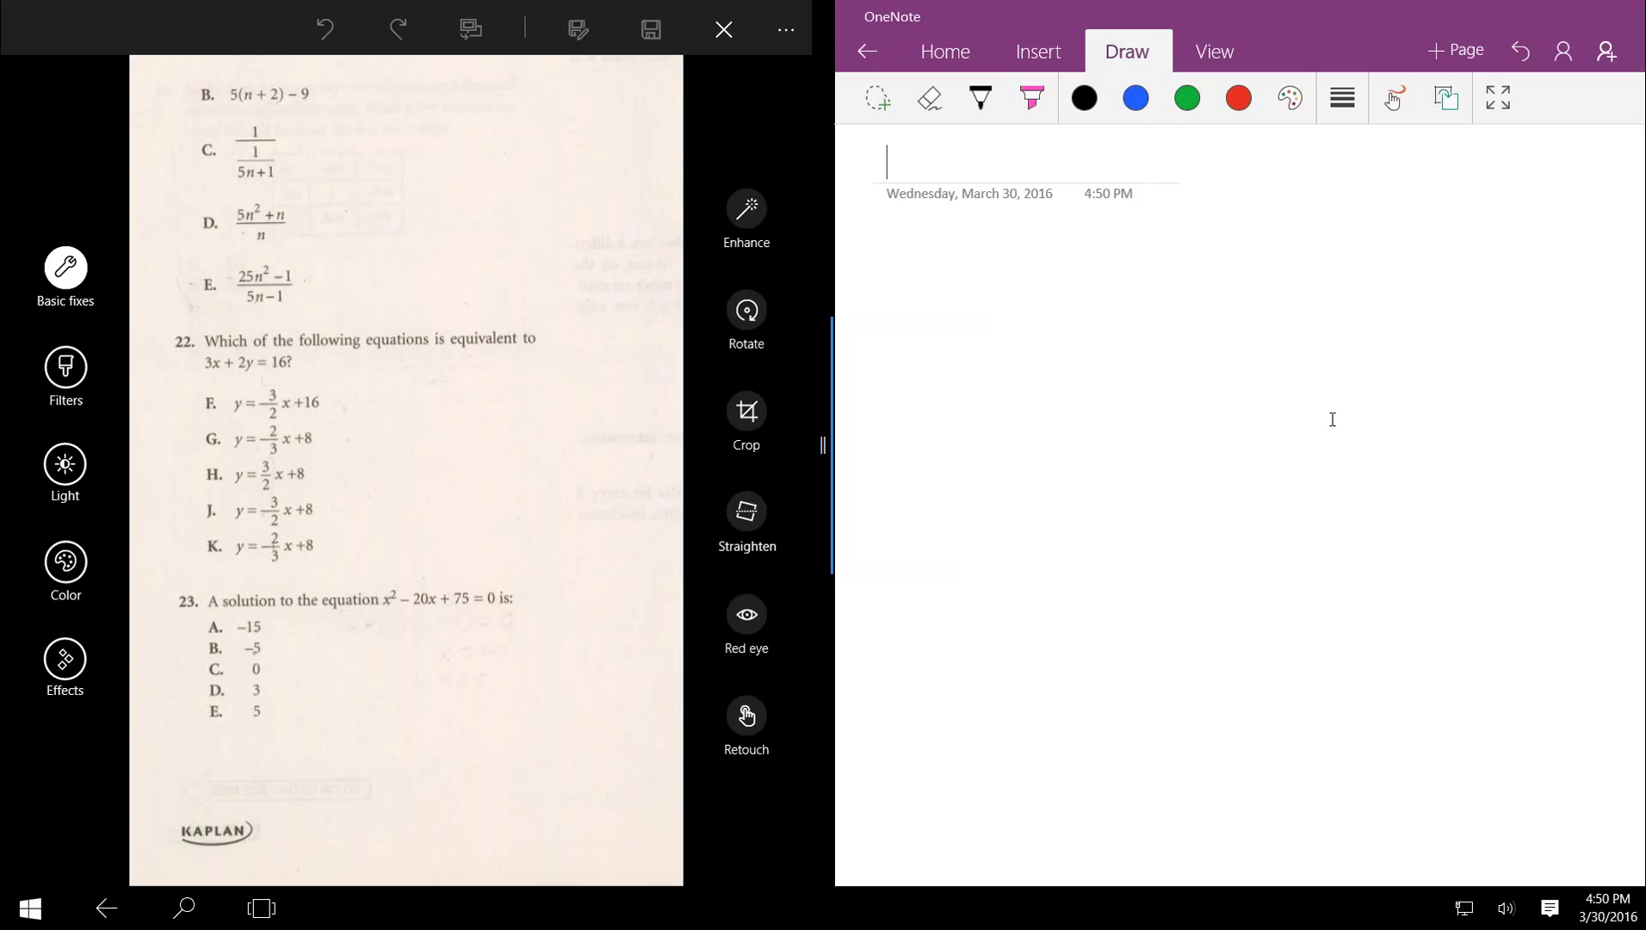
click(981, 97)
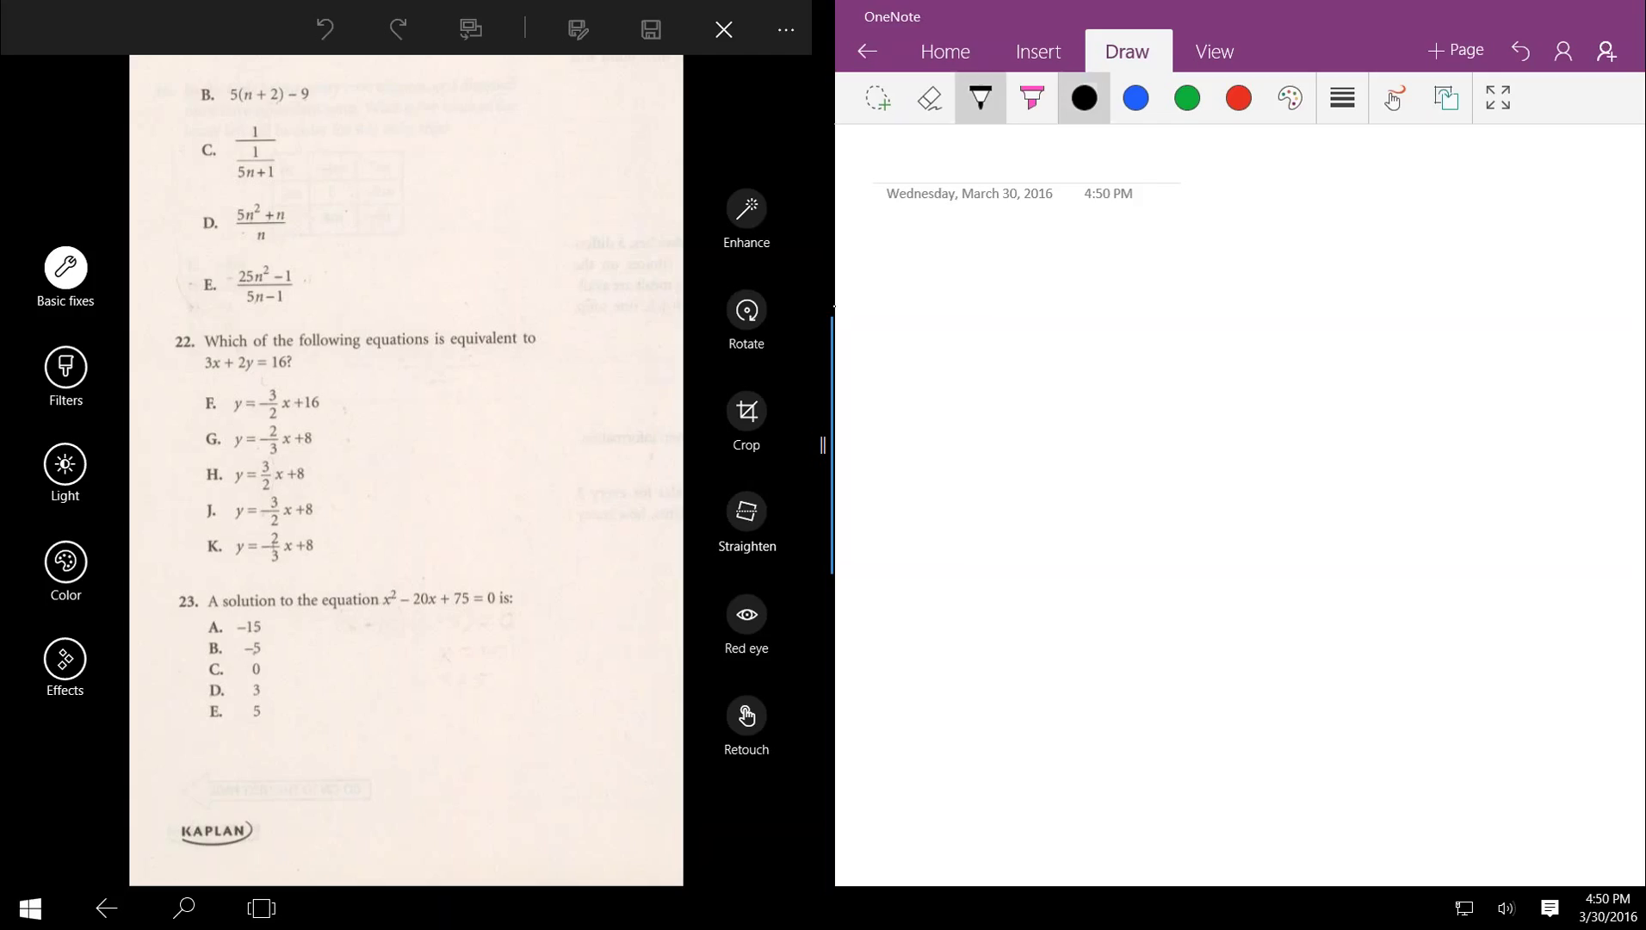
drag(947, 263, 985, 316)
drag(987, 266, 949, 328)
drag(990, 214, 1051, 228)
drag(1046, 287, 1138, 313)
mouse_move(1162, 254)
mouse_down()
mouse_move(1152, 269)
mouse_move(1228, 315)
mouse_up()
drag(1221, 274, 1194, 324)
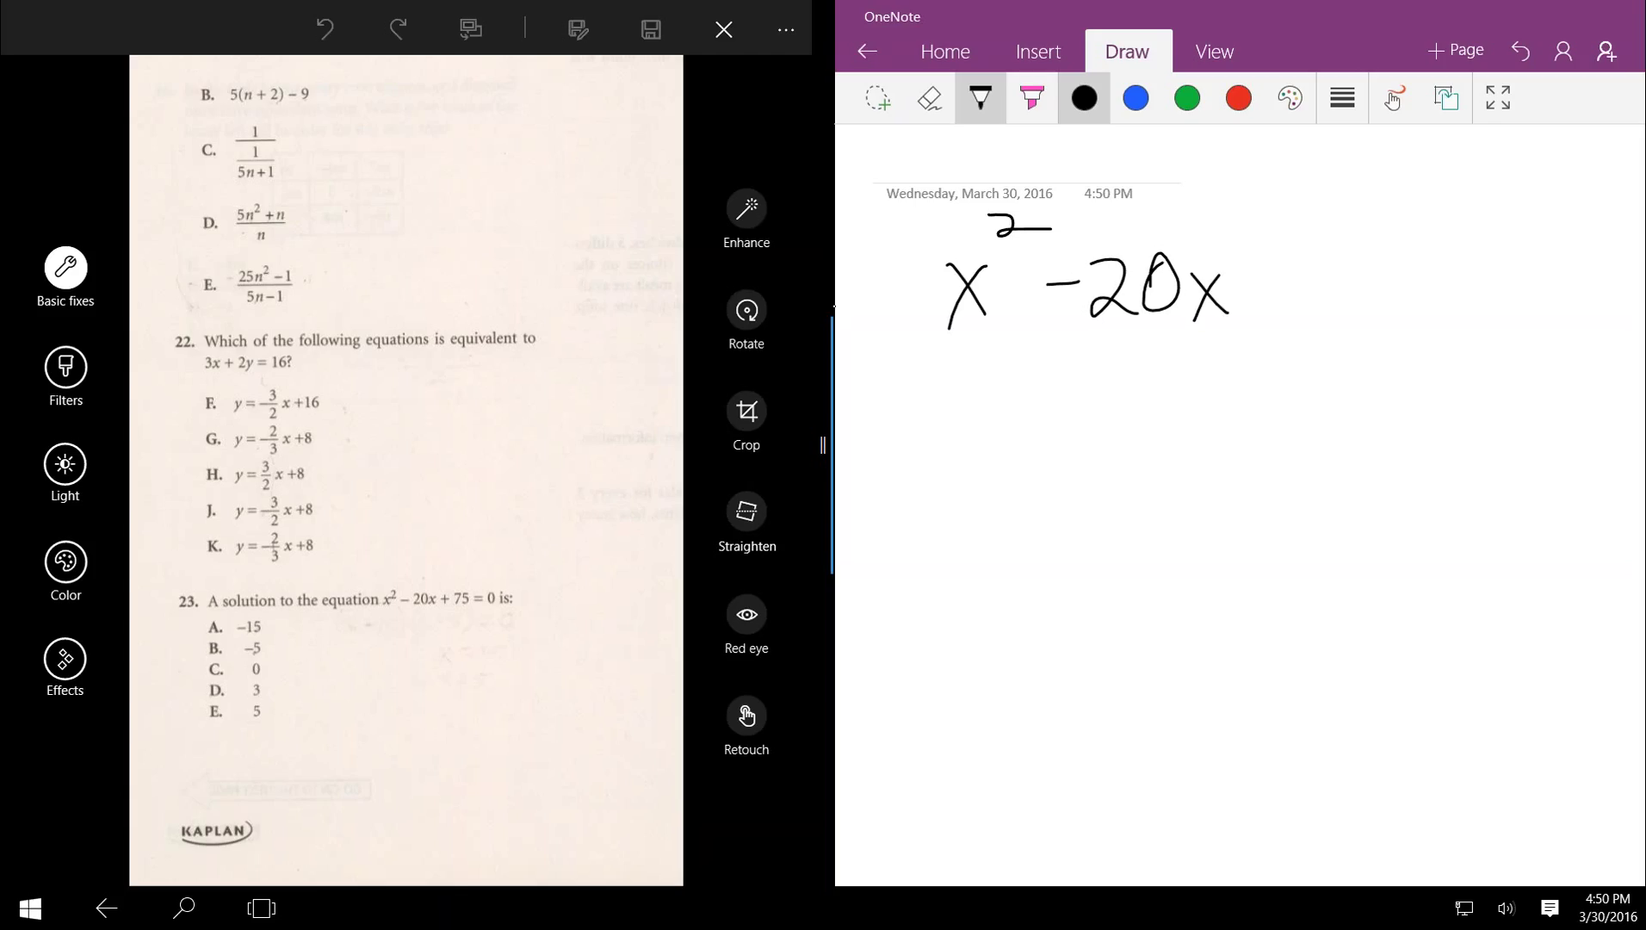
drag(1265, 267, 1256, 303)
drag(1248, 284, 1281, 277)
drag(1293, 257, 1306, 311)
mouse_move(1346, 256)
mouse_down()
mouse_move(1340, 303)
mouse_move(1408, 240)
mouse_move(1461, 276)
mouse_move(1479, 258)
mouse_up()
drag(1563, 228, 1541, 231)
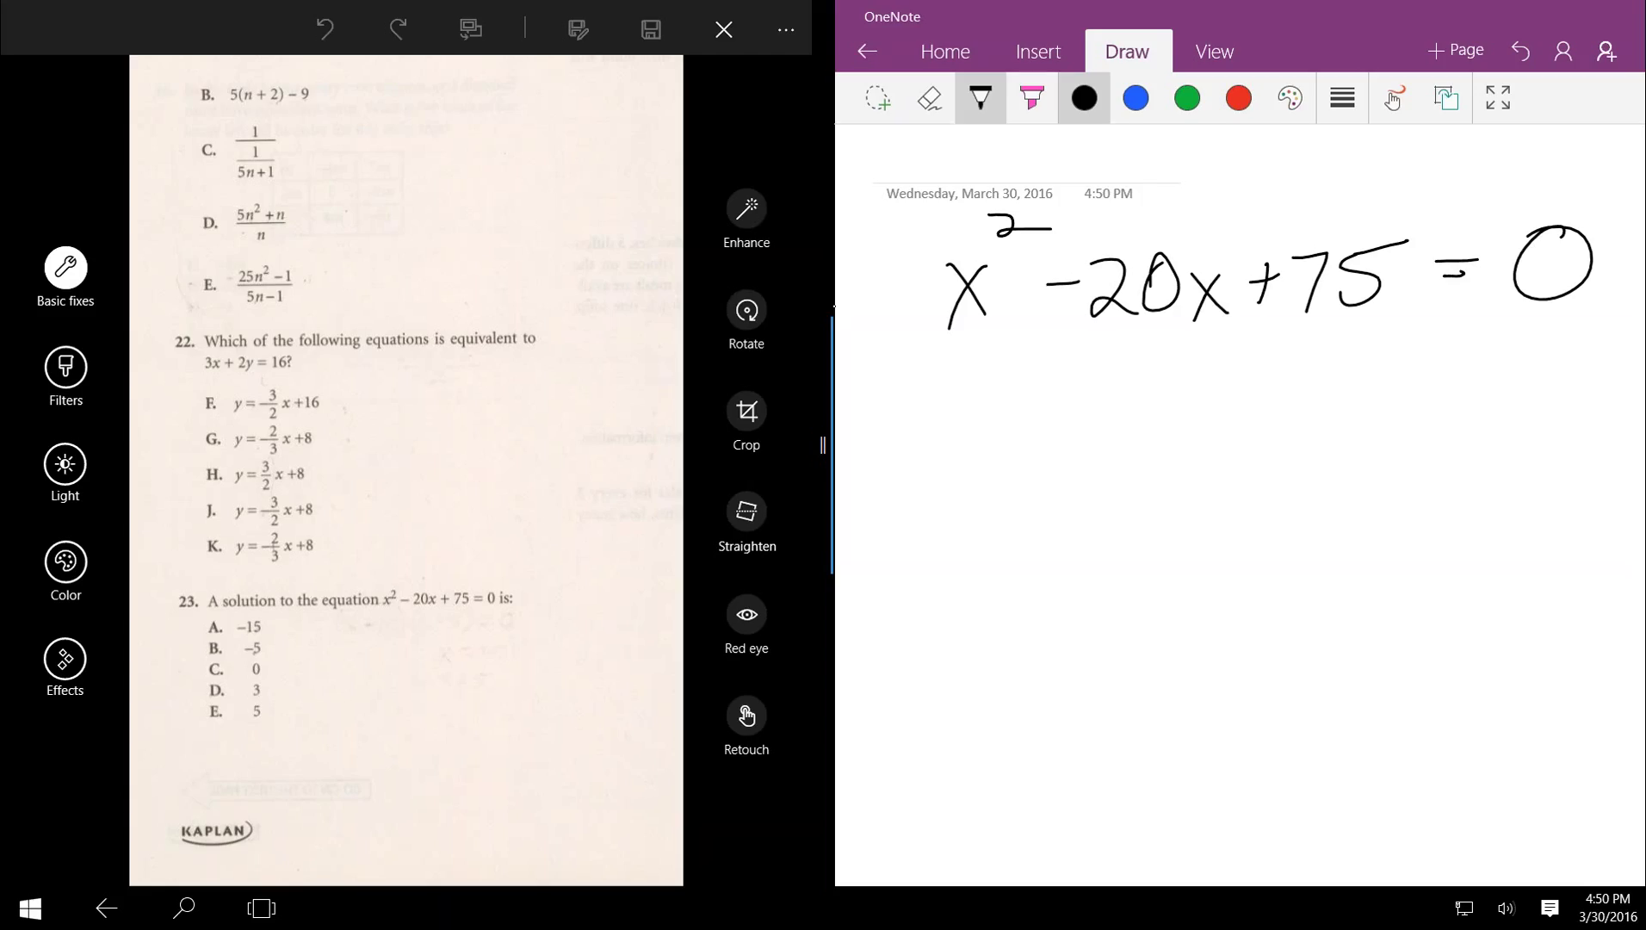
Step: Draw two empty pairs of parentheses below the equation for factoring
drag(910, 352, 937, 467)
drag(1087, 345, 1094, 471)
mouse_move(1182, 338)
mouse_down()
mouse_move(1152, 417)
mouse_move(1212, 467)
mouse_up()
drag(1372, 324, 1362, 490)
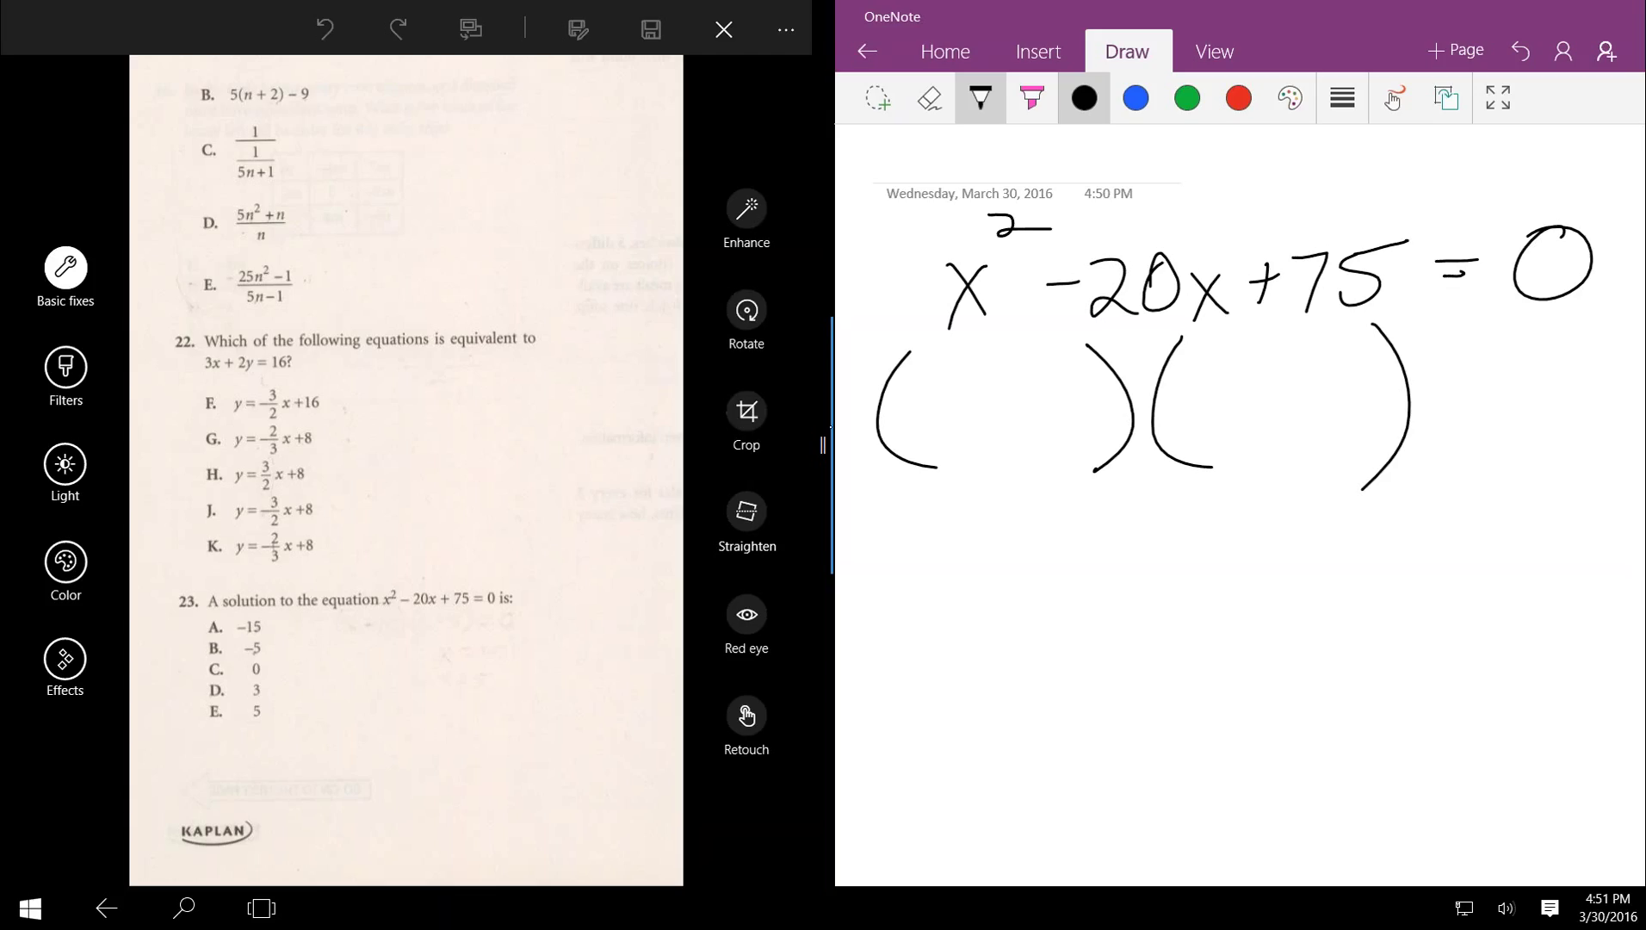
Step: Fill the brackets to read (x − 15)(x − 5) = 0
mouse_move(913, 380)
mouse_down()
mouse_move(956, 426)
mouse_move(896, 442)
mouse_up()
drag(1186, 369, 1233, 420)
drag(1225, 361, 1181, 440)
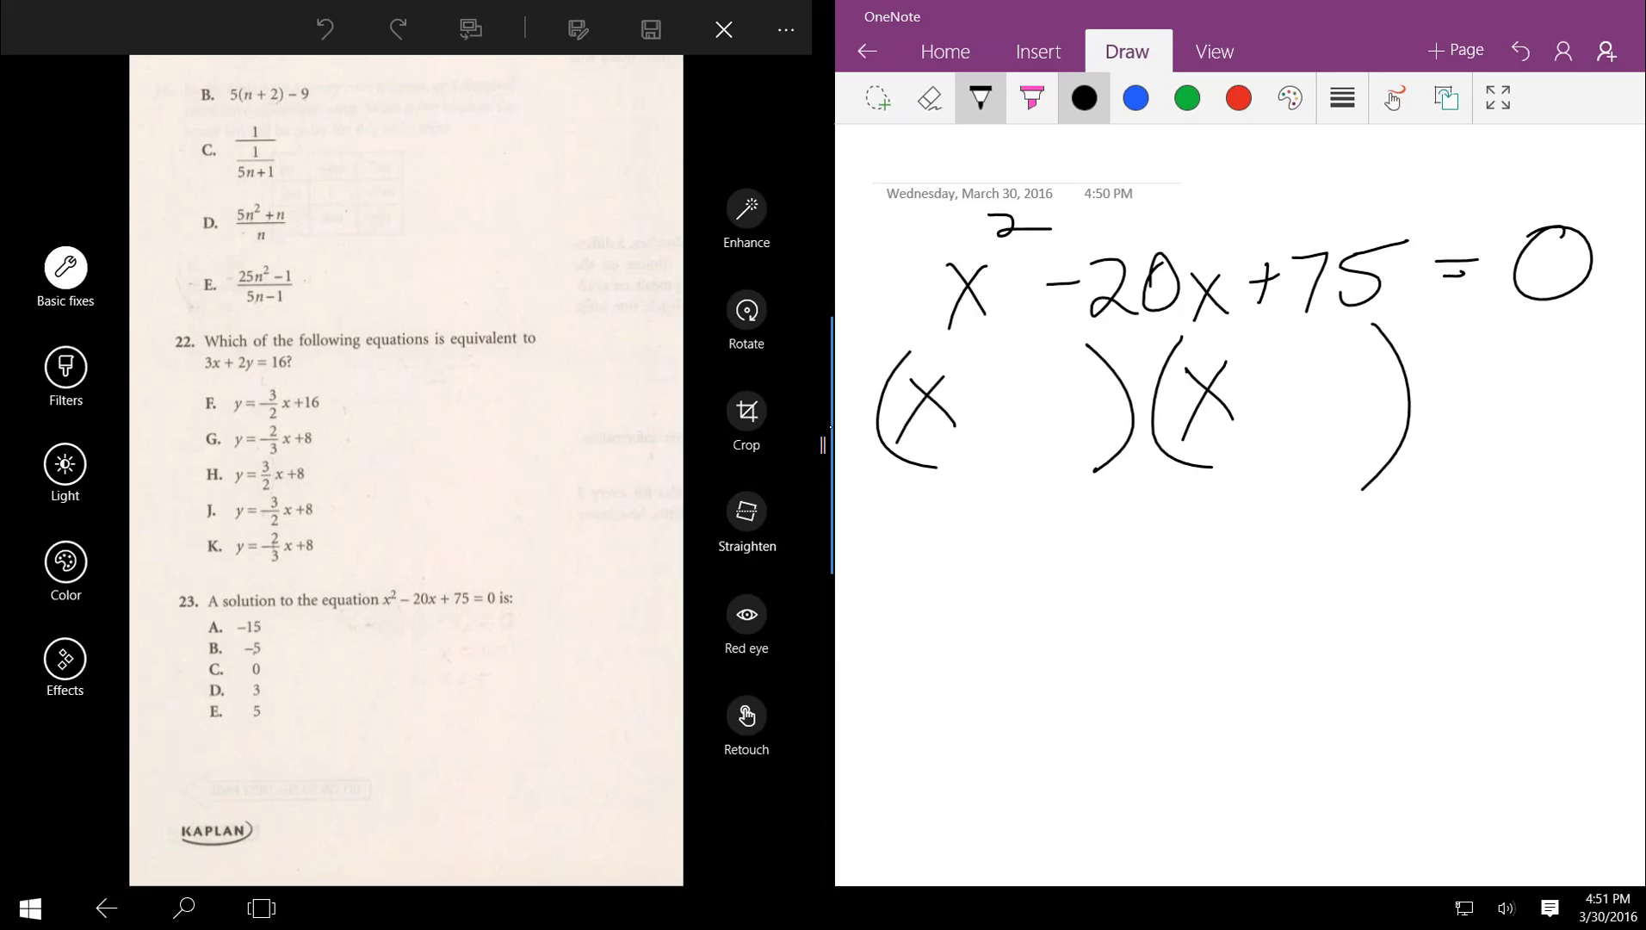
drag(1004, 398, 1054, 400)
drag(1258, 389, 1294, 389)
mouse_move(1073, 405)
mouse_down()
mouse_move(1049, 449)
mouse_move(1082, 443)
mouse_up()
drag(1100, 398, 1142, 387)
mouse_move(1337, 383)
mouse_down()
mouse_move(1310, 398)
mouse_move(1307, 441)
mouse_move(1388, 366)
mouse_move(1467, 392)
mouse_move(1499, 368)
mouse_up()
drag(1545, 344, 1532, 349)
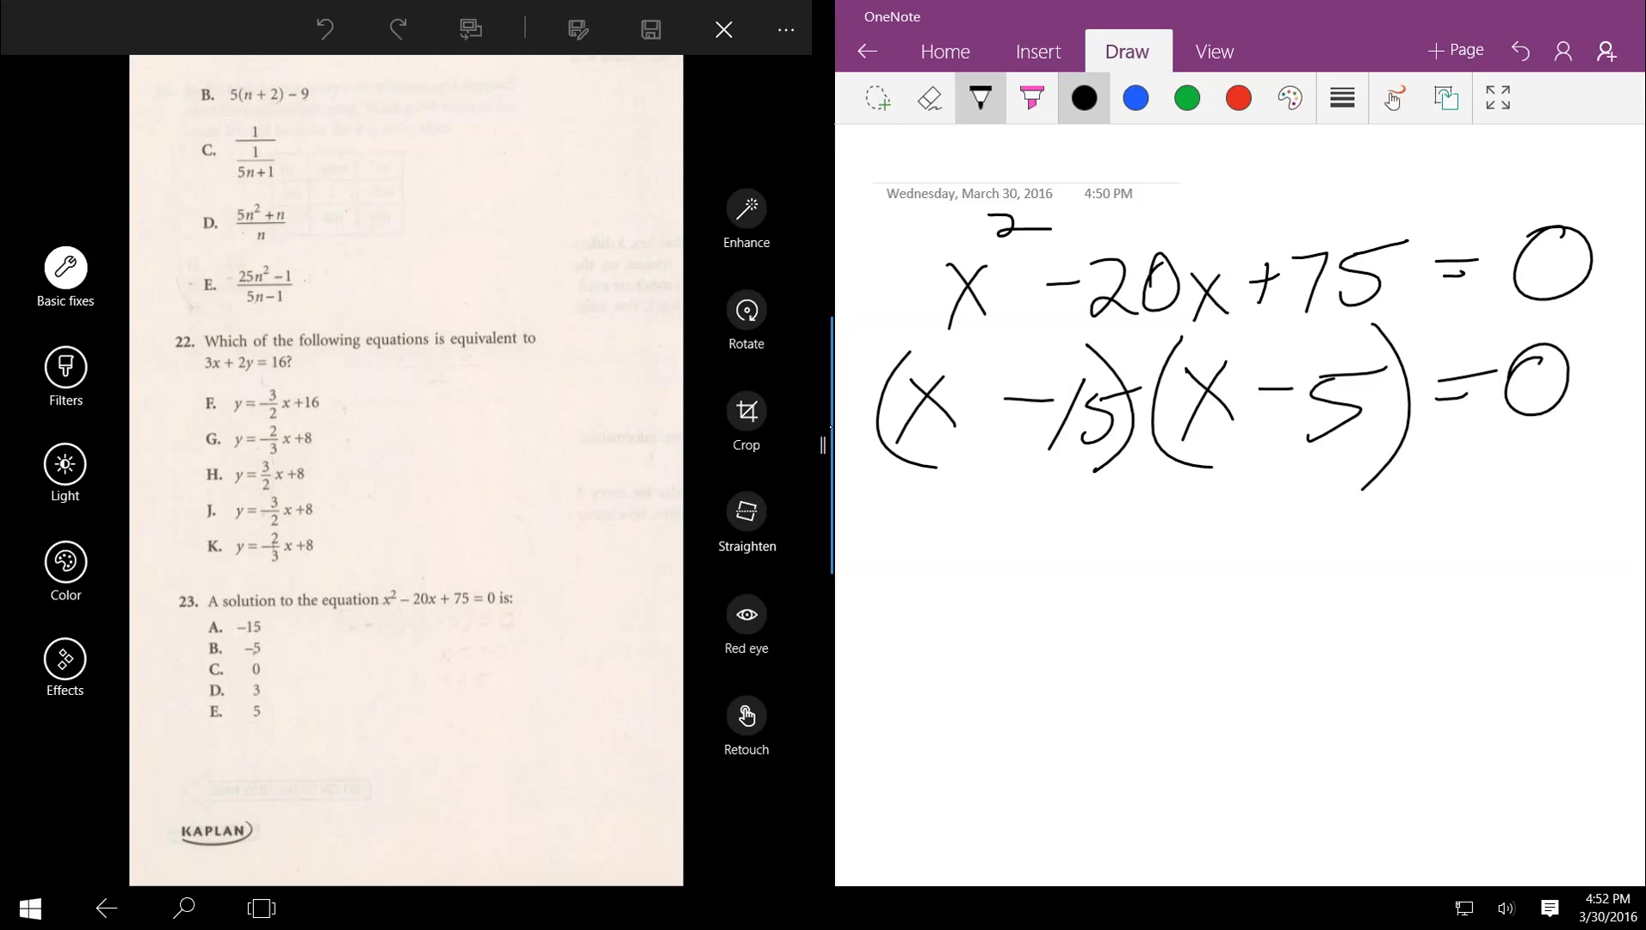
Step: Start the solution line "x =" beneath the factors
drag(1254, 514, 1307, 565)
drag(1301, 503, 1242, 572)
mouse_move(1342, 547)
mouse_down()
mouse_move(1378, 544)
mouse_move(1389, 521)
mouse_up()
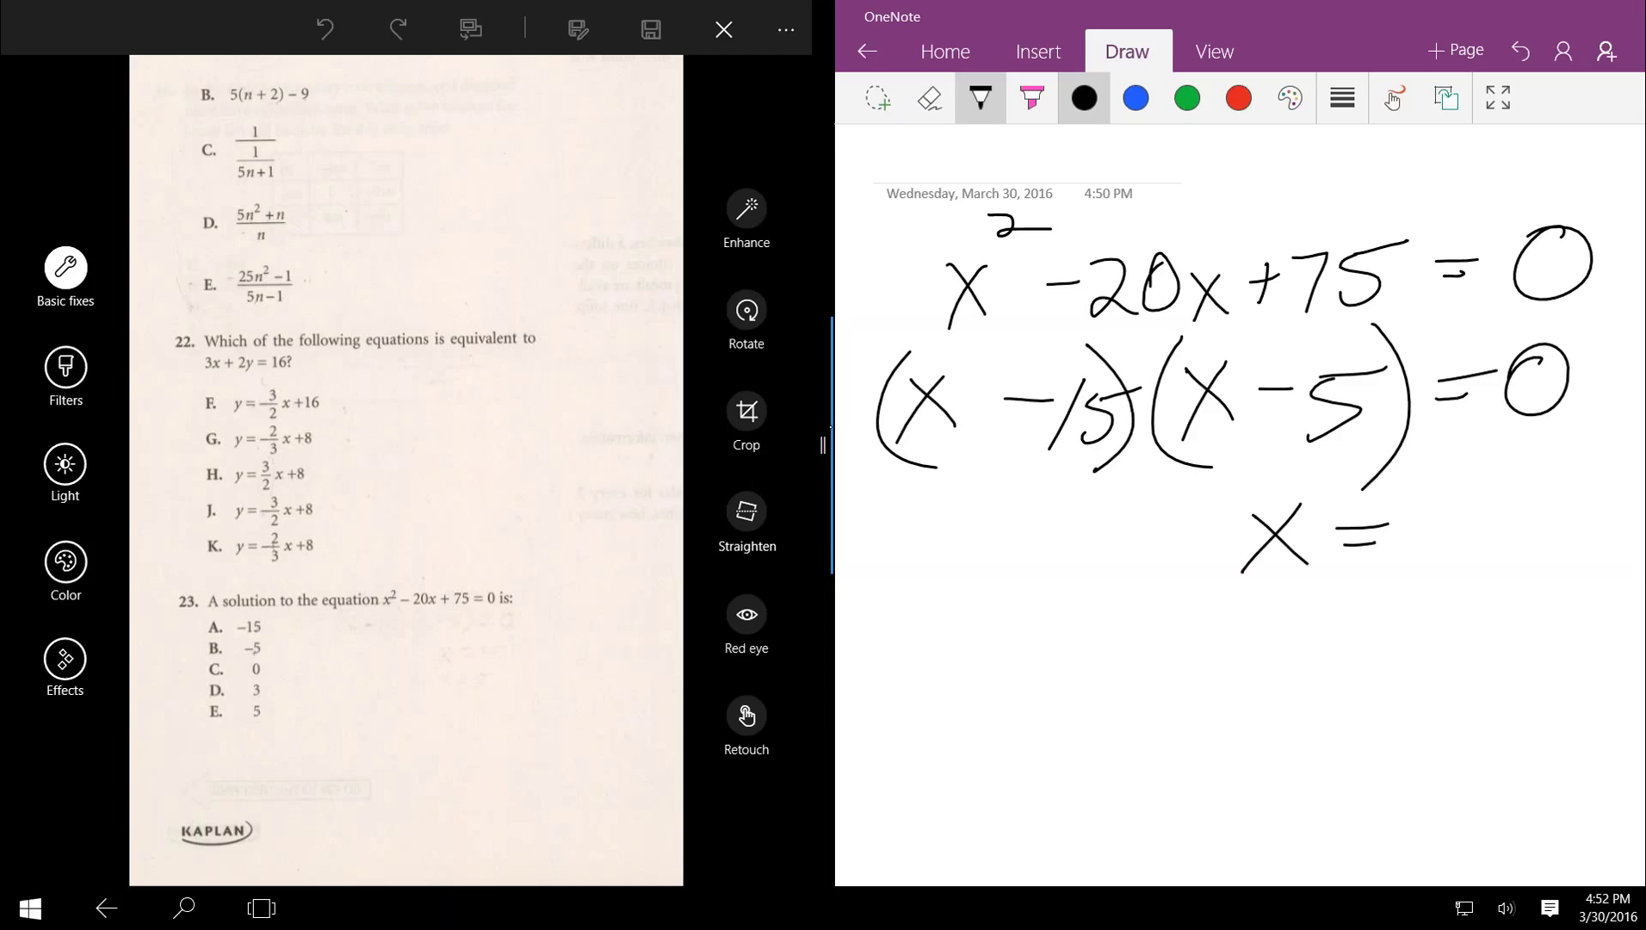
Step: Complete the solutions x = 15 and x = 5
drag(1459, 493, 1419, 558)
mouse_move(1466, 507)
mouse_down()
mouse_move(1459, 552)
mouse_move(1531, 492)
mouse_up()
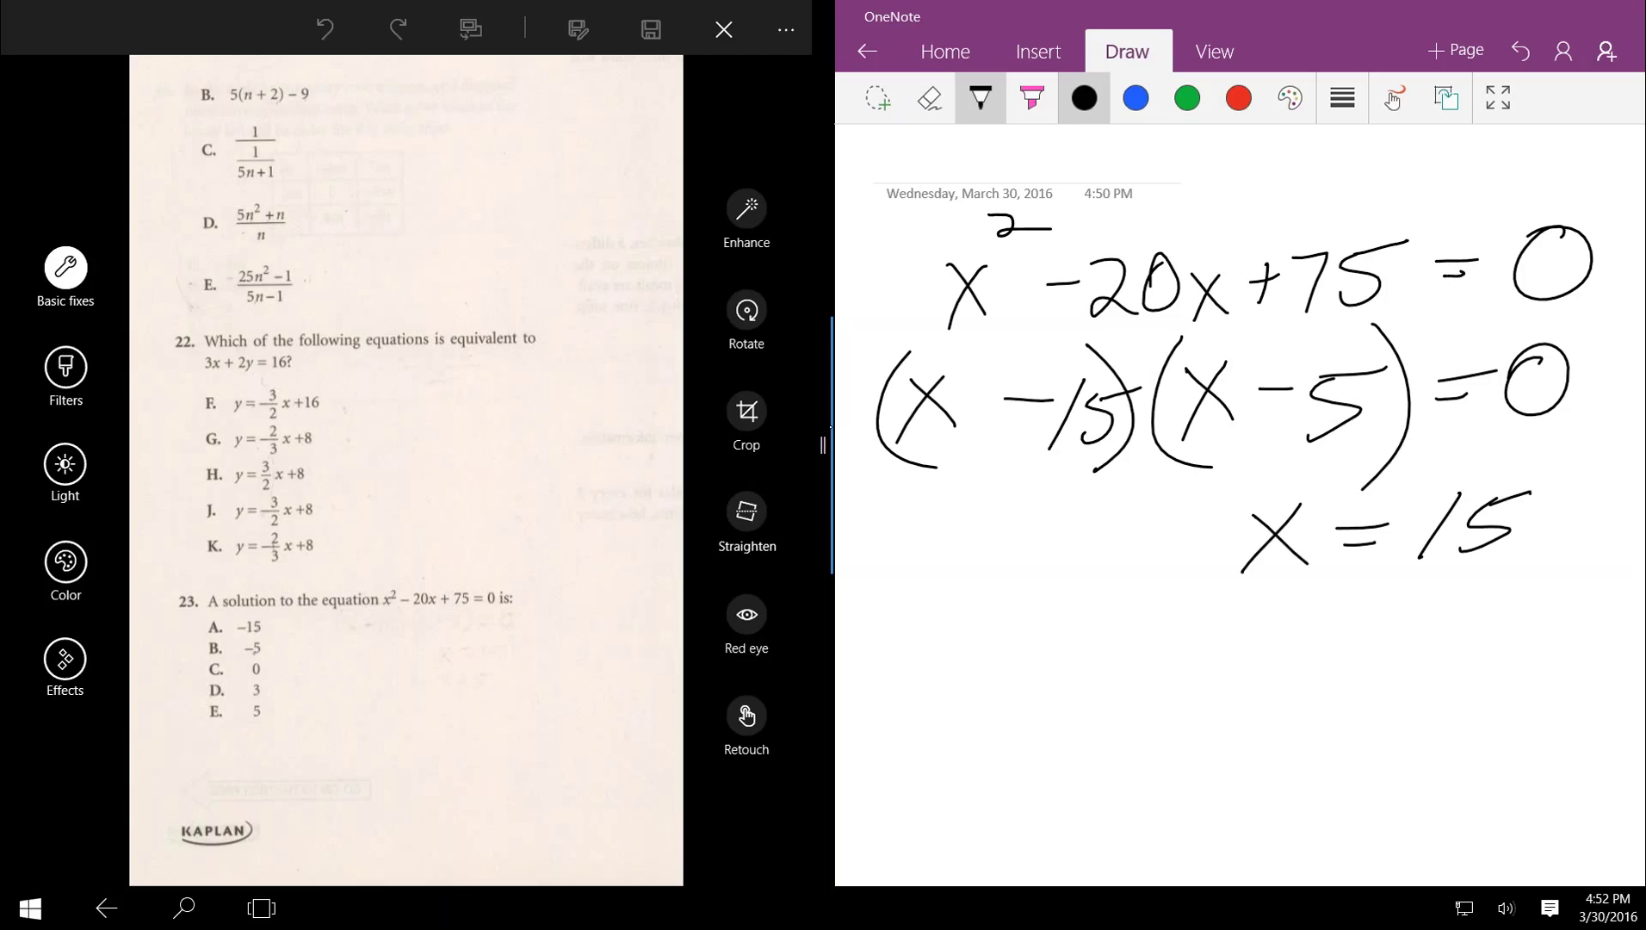
drag(1266, 605, 1319, 677)
mouse_move(1317, 610)
mouse_down()
mouse_move(1272, 674)
mouse_move(1388, 650)
mouse_up()
mouse_move(1362, 638)
mouse_down()
mouse_move(1415, 631)
mouse_move(1443, 677)
mouse_up()
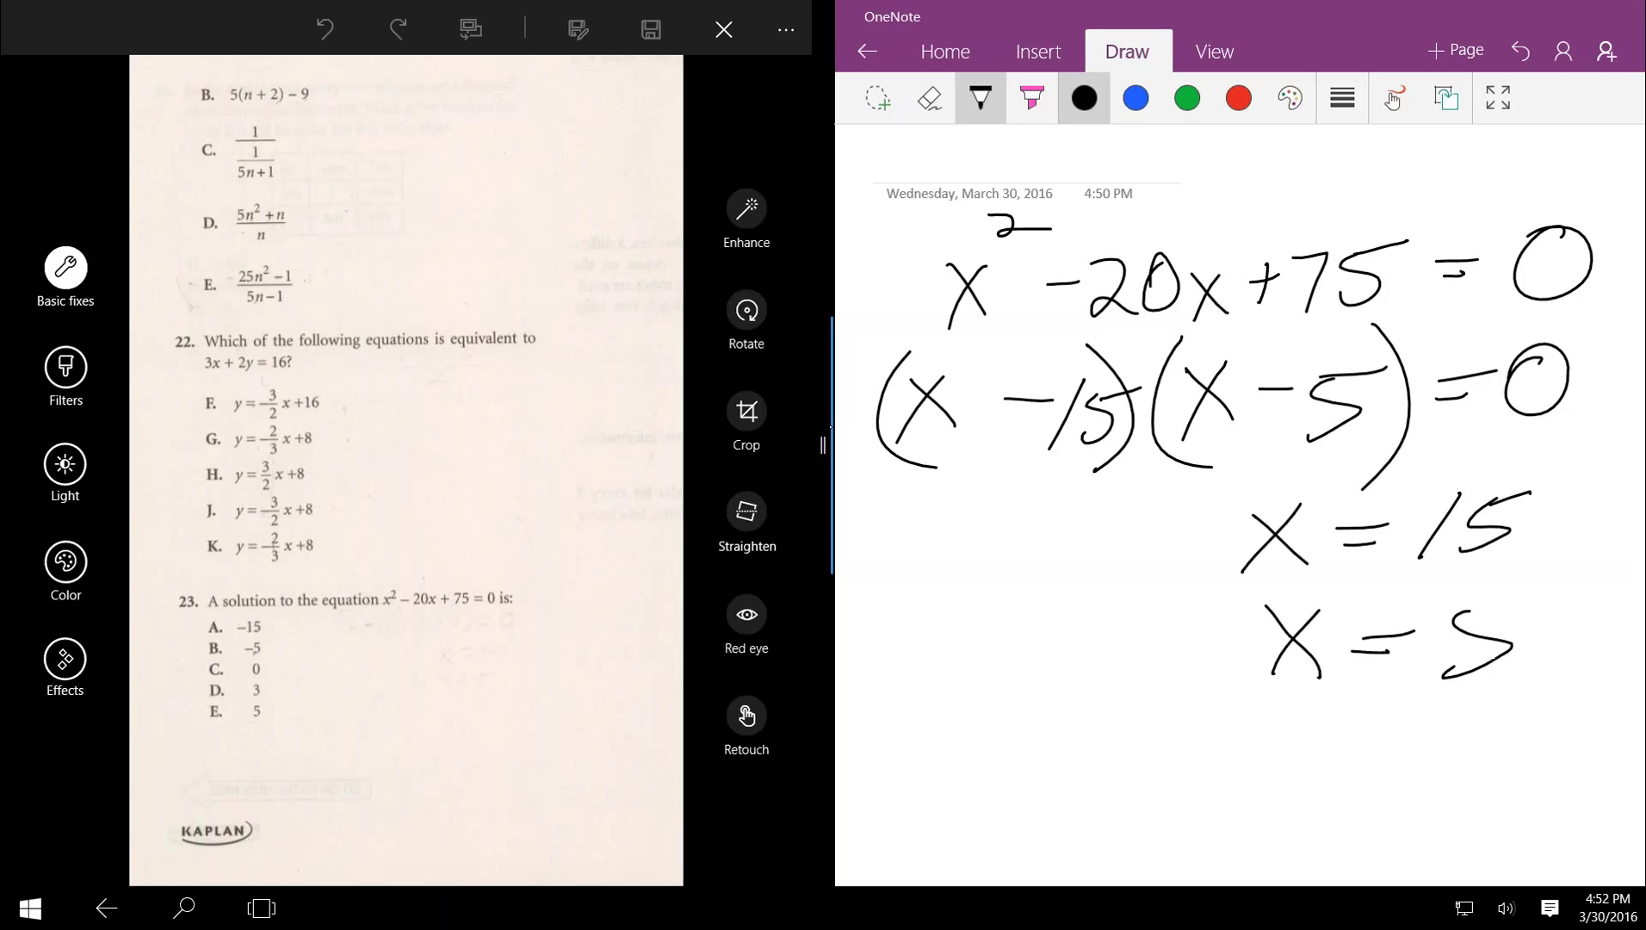
drag(1464, 603, 1545, 593)
Step: Circle −15 (changing it to +15) and −5, underline the first factor, and add a new page
mouse_move(1106, 337)
mouse_down()
mouse_move(1024, 488)
mouse_move(1175, 405)
mouse_up()
drag(1020, 361, 1024, 444)
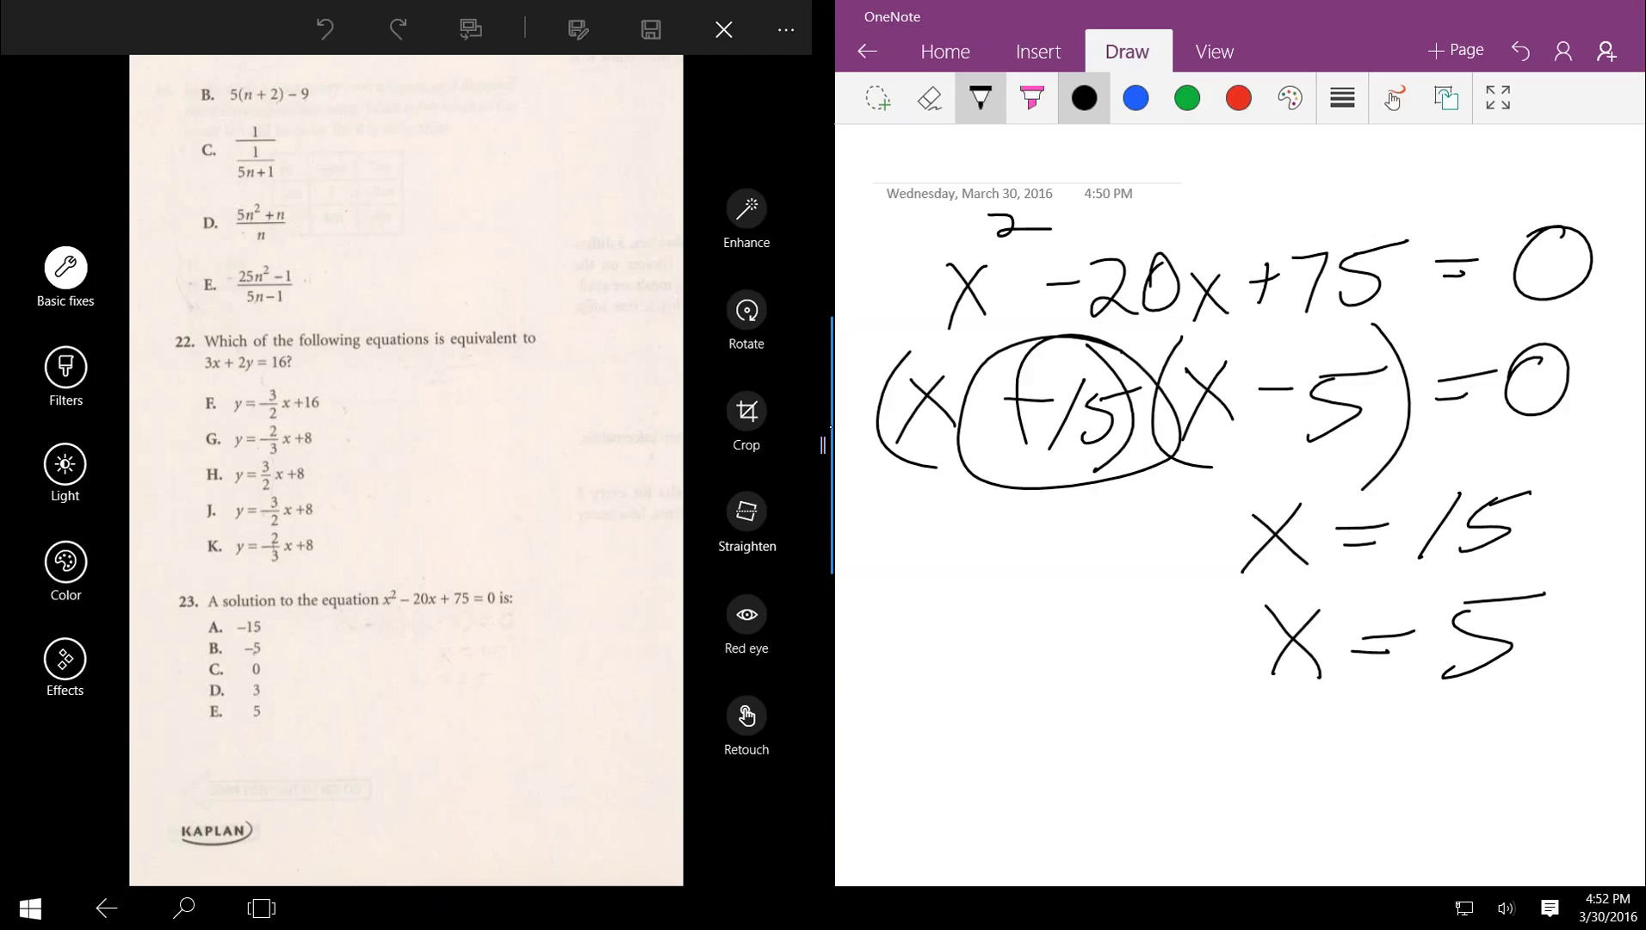
mouse_move(1424, 348)
mouse_down()
mouse_move(1342, 317)
mouse_move(1403, 340)
mouse_up()
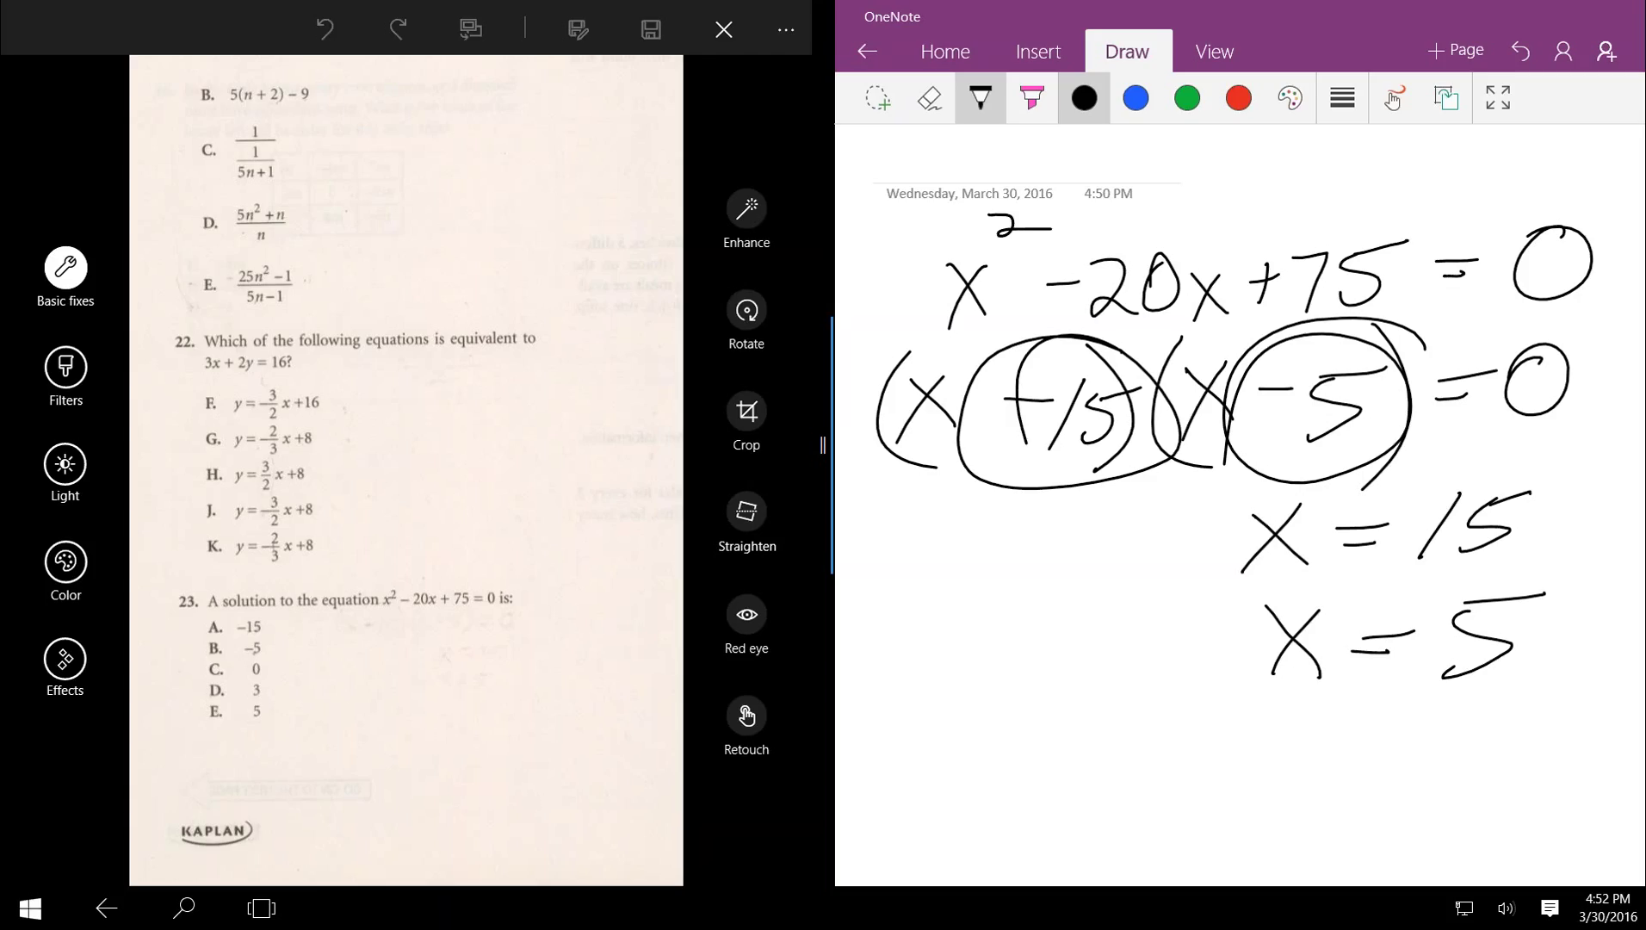
drag(869, 521, 1175, 508)
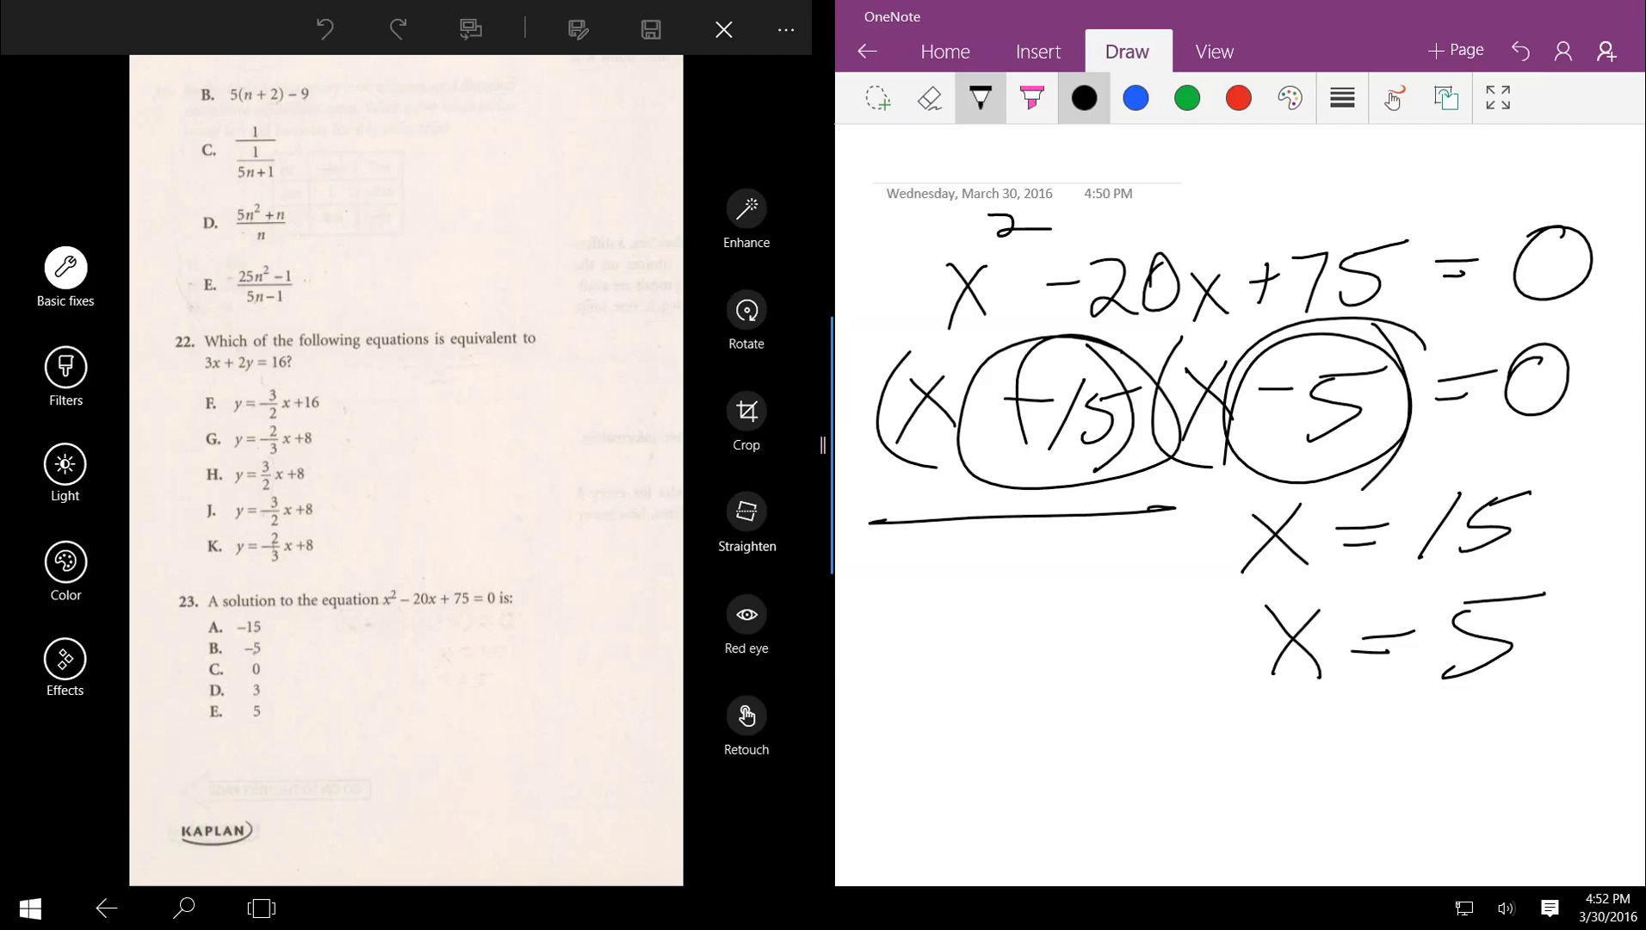
click(1454, 50)
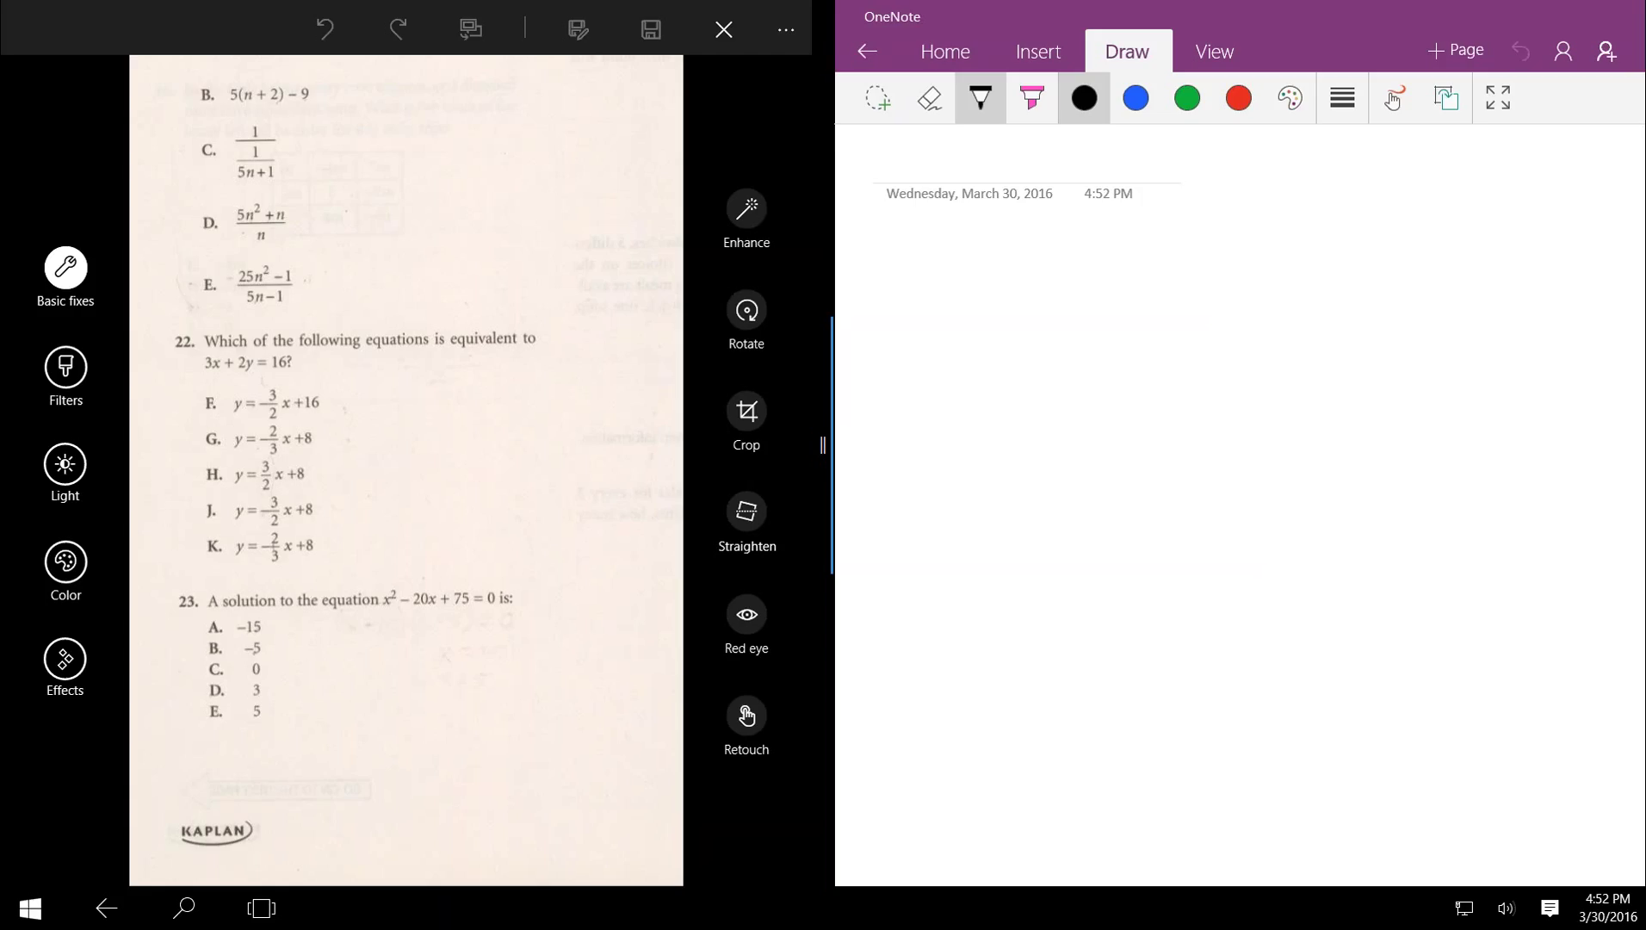
Step: Switch from typing back to inking with the black pen on the blank page
mouse_move(277, 400)
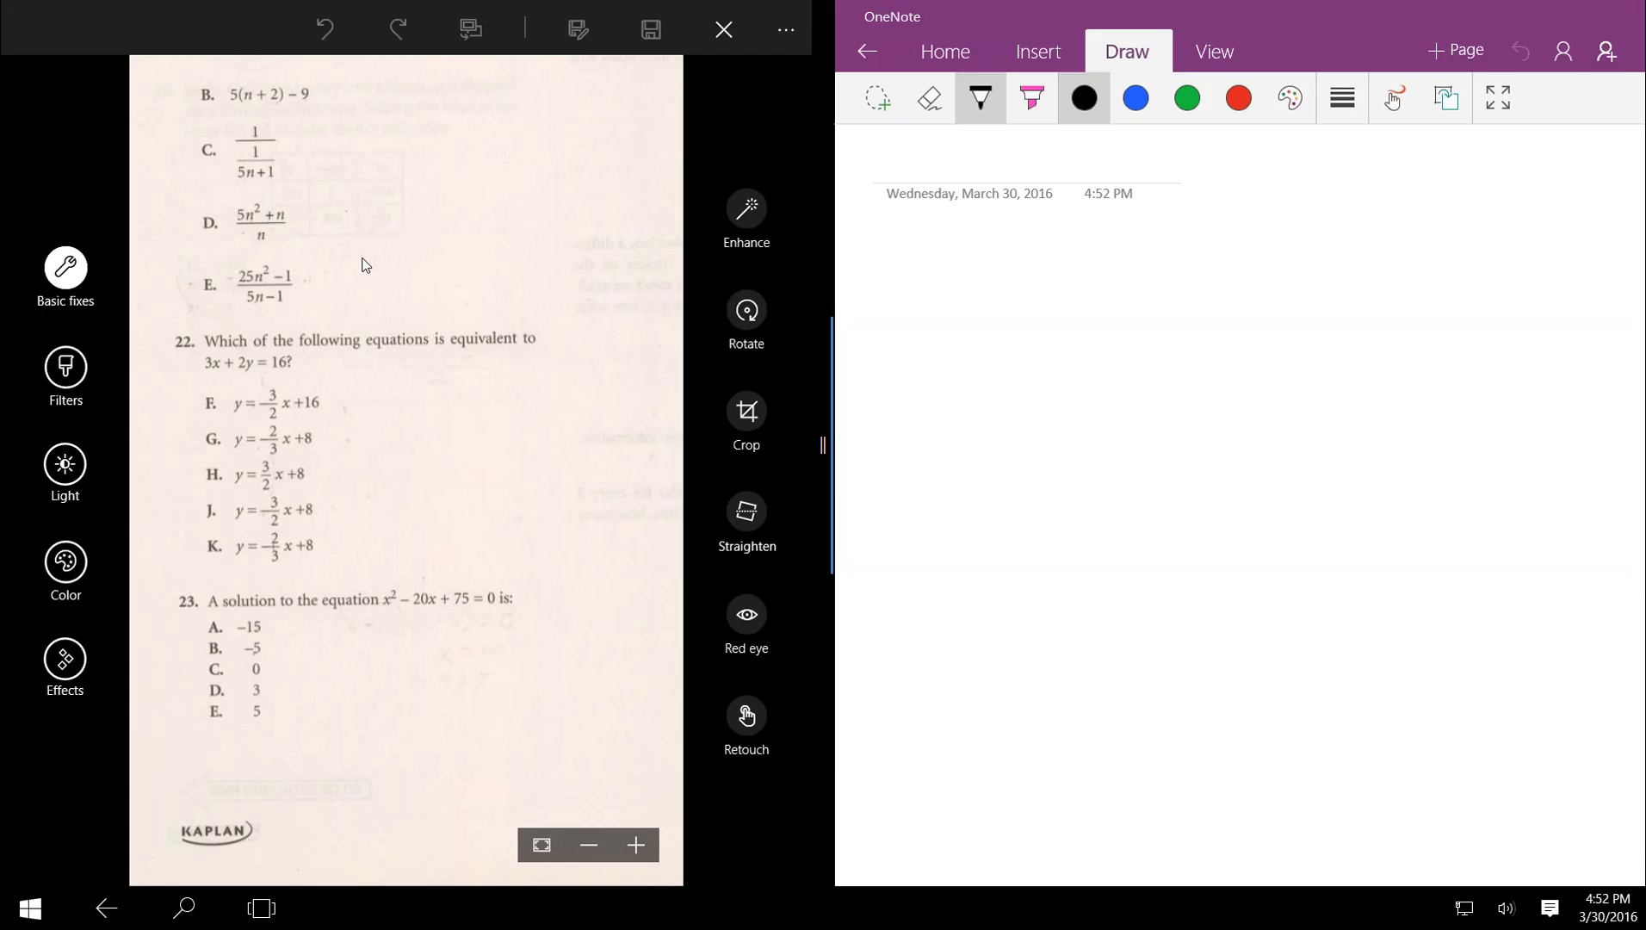
click(1392, 863)
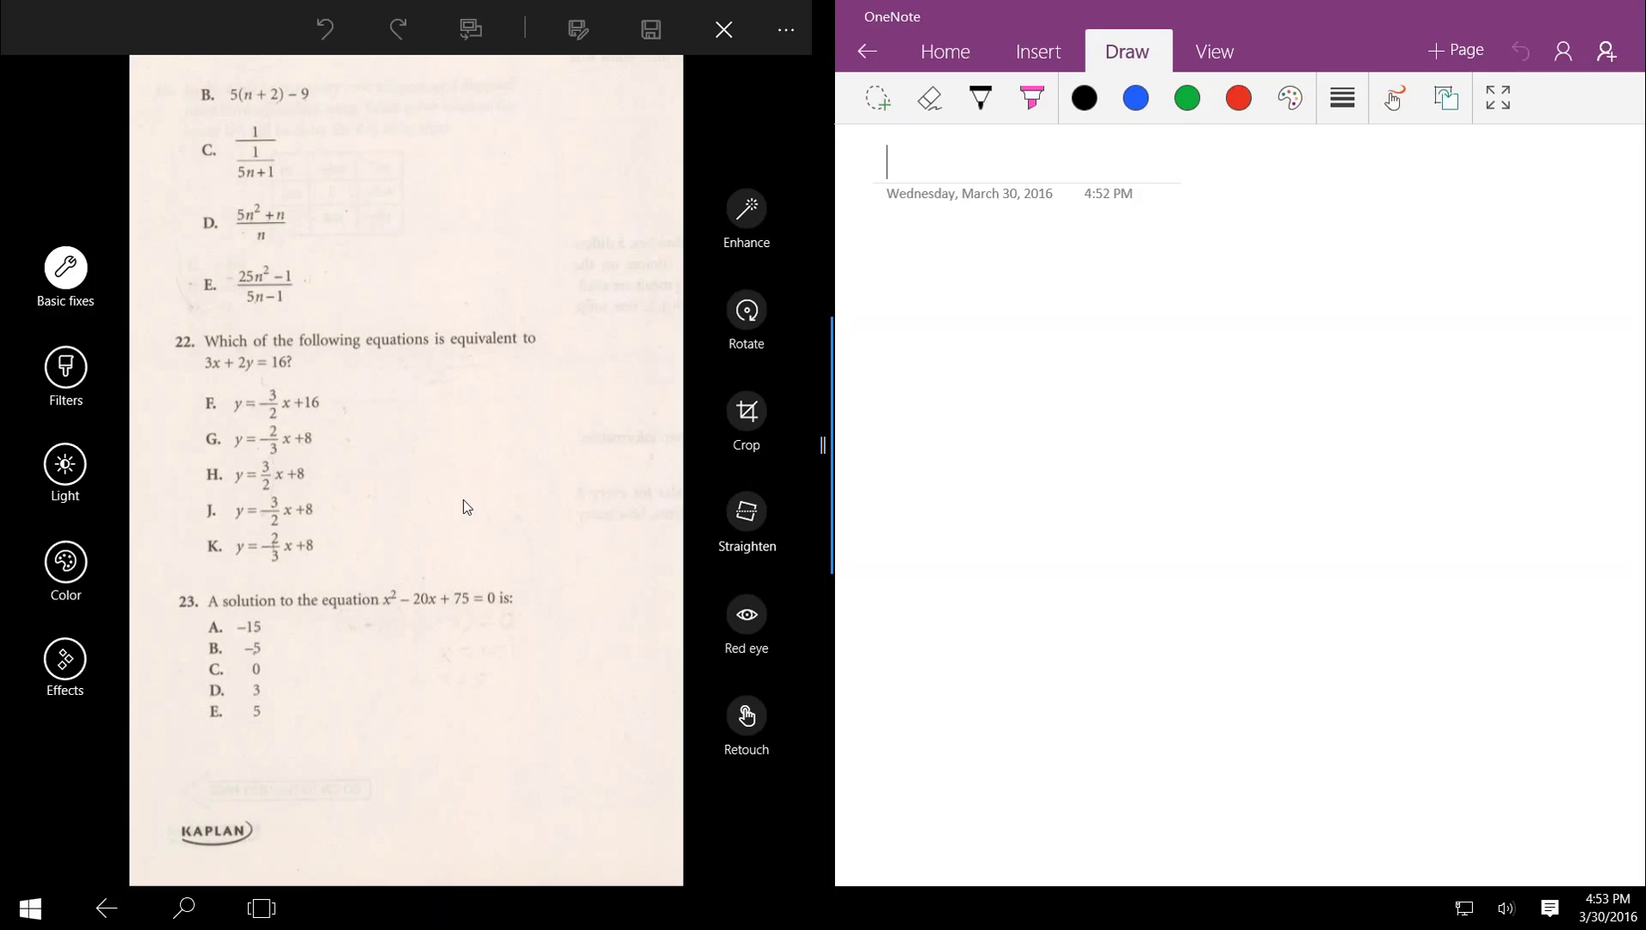
mouse_move(348, 492)
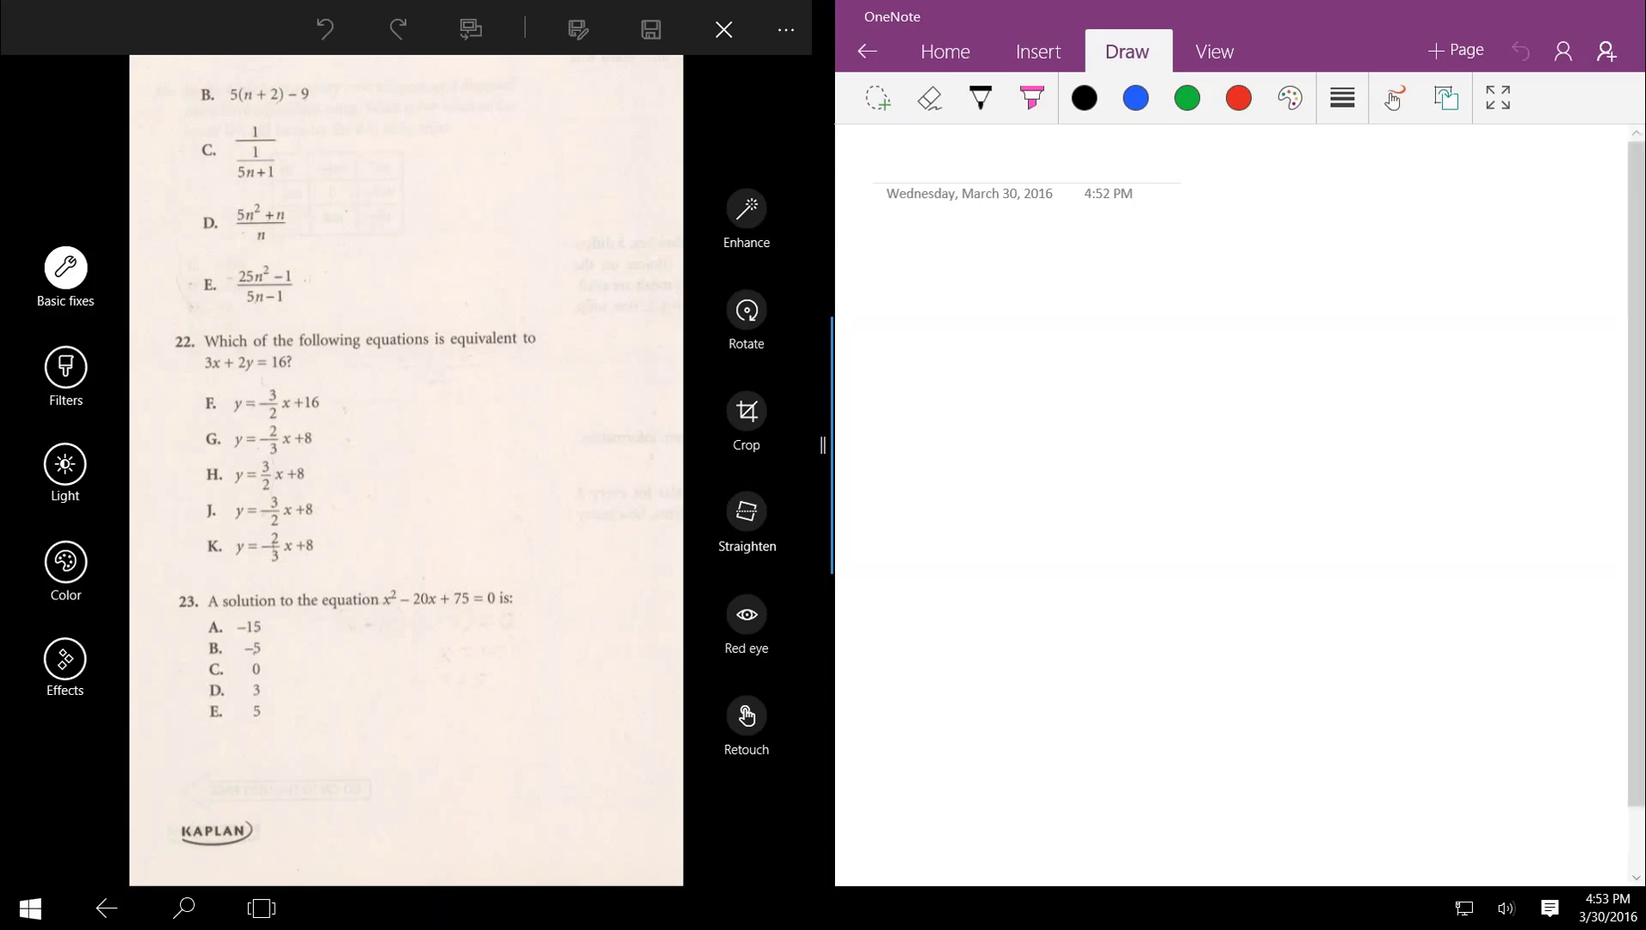
click(980, 97)
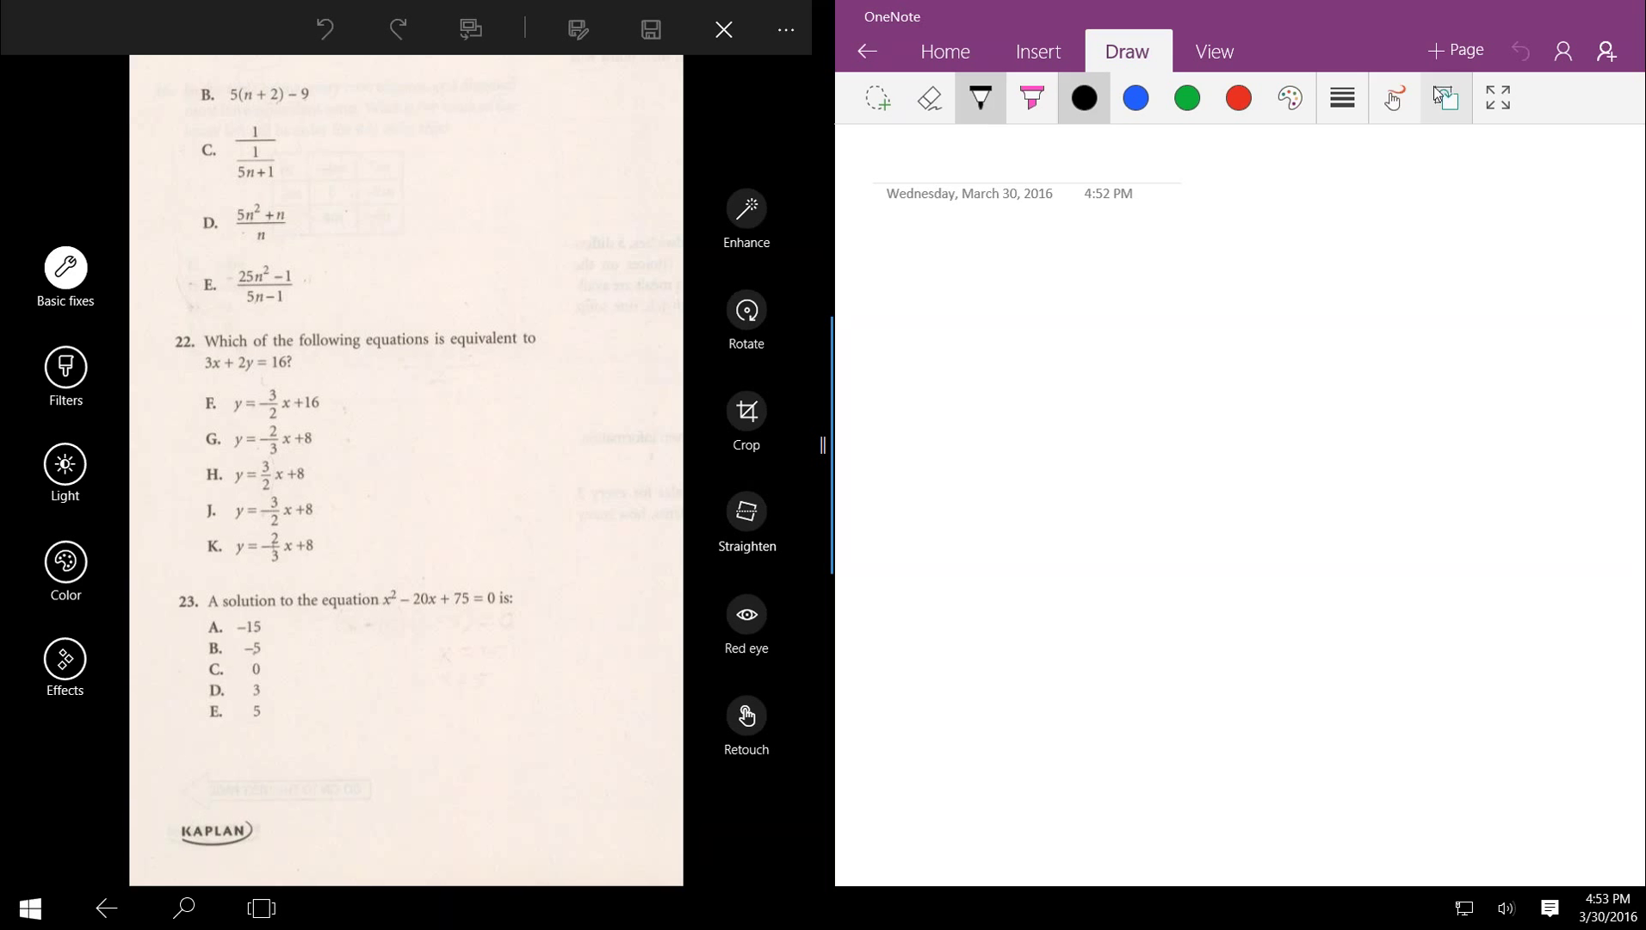
Step: Enable Draw with Touch and sketch a check-like stroke inside a rounded loop in black
click(1394, 97)
mouse_move(1044, 278)
mouse_down()
mouse_move(1073, 347)
mouse_move(1202, 324)
mouse_move(1194, 249)
mouse_move(992, 371)
mouse_move(1231, 275)
mouse_move(1240, 256)
mouse_up()
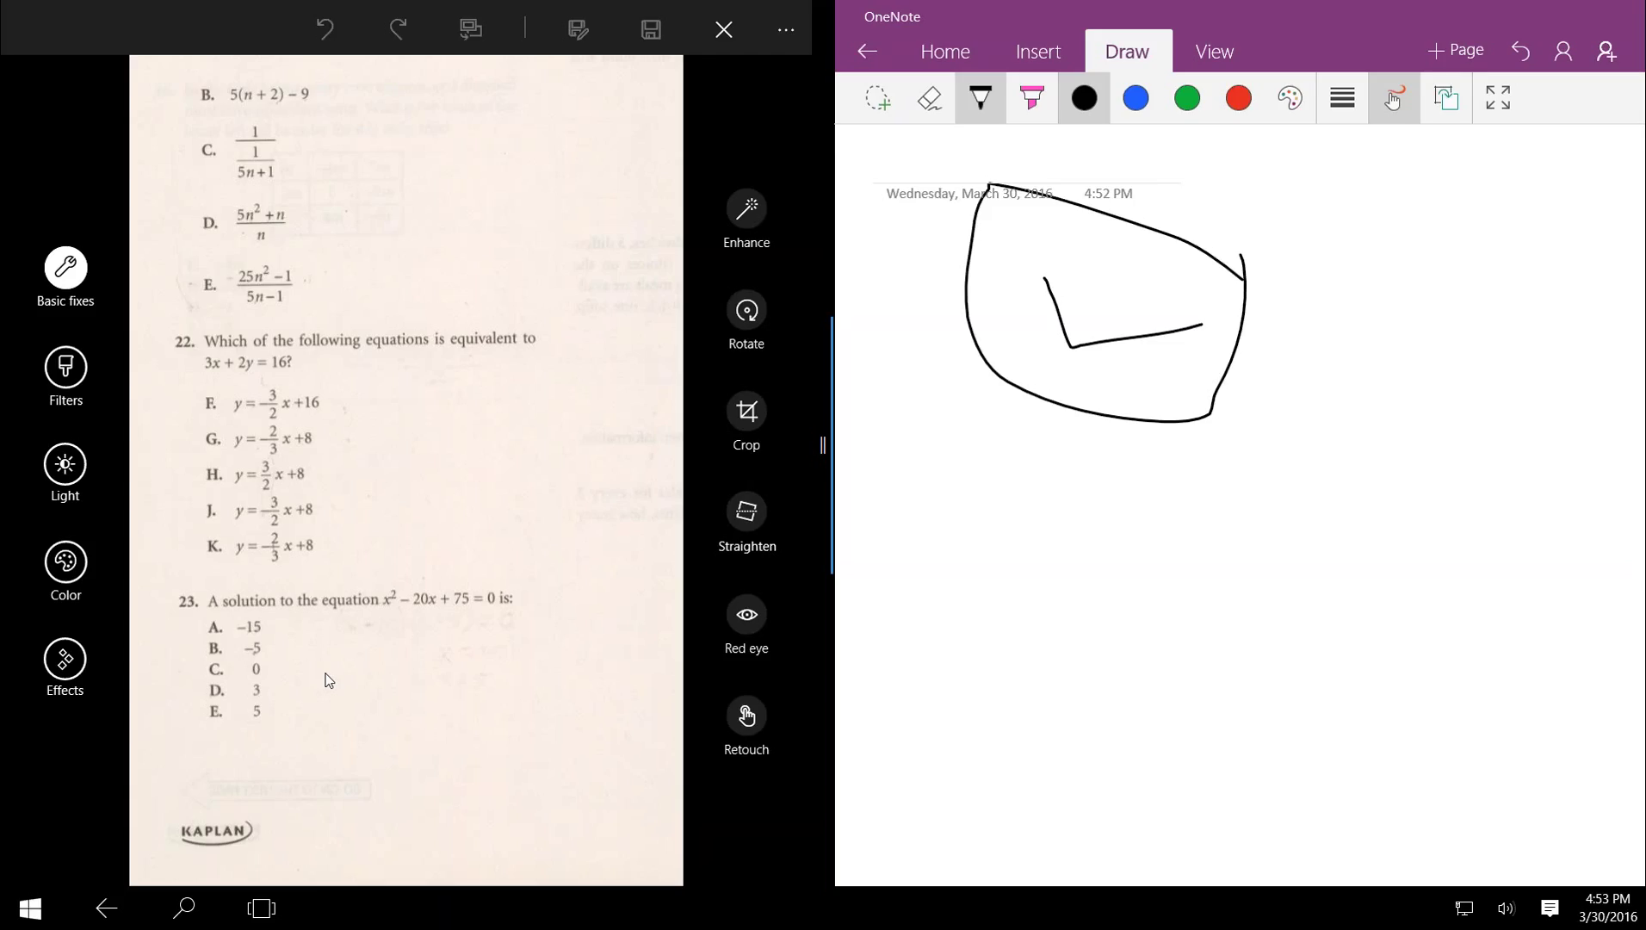
mouse_move(360, 526)
mouse_move(345, 489)
mouse_move(390, 407)
scroll(406, 470, up, 1)
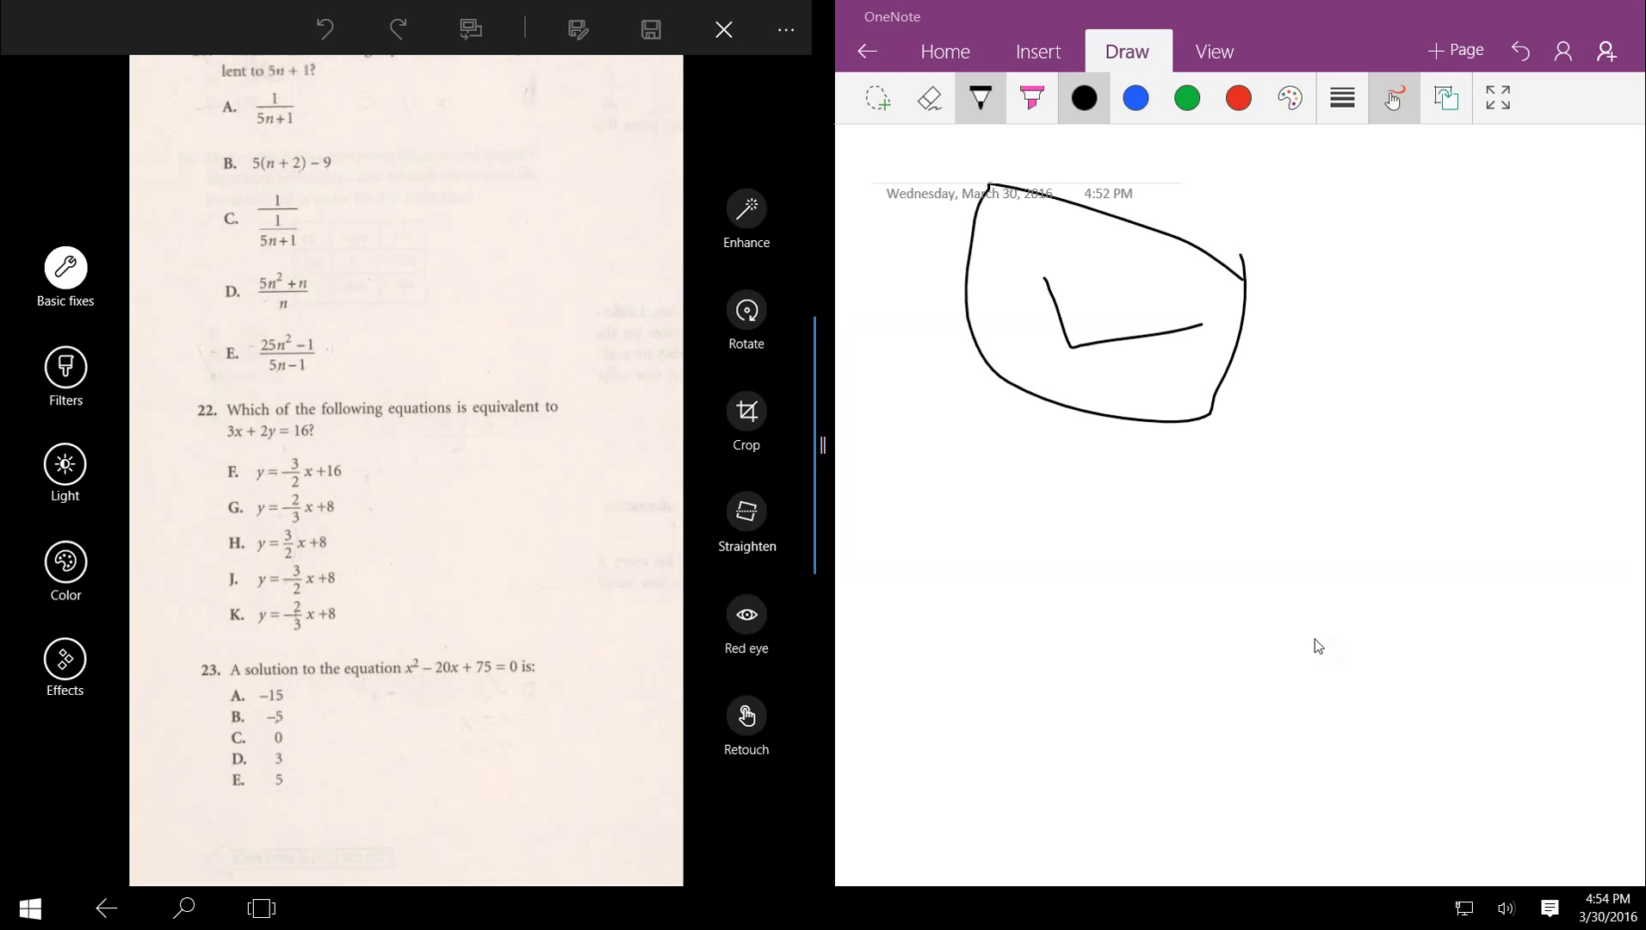
scroll(406, 470, down, 2)
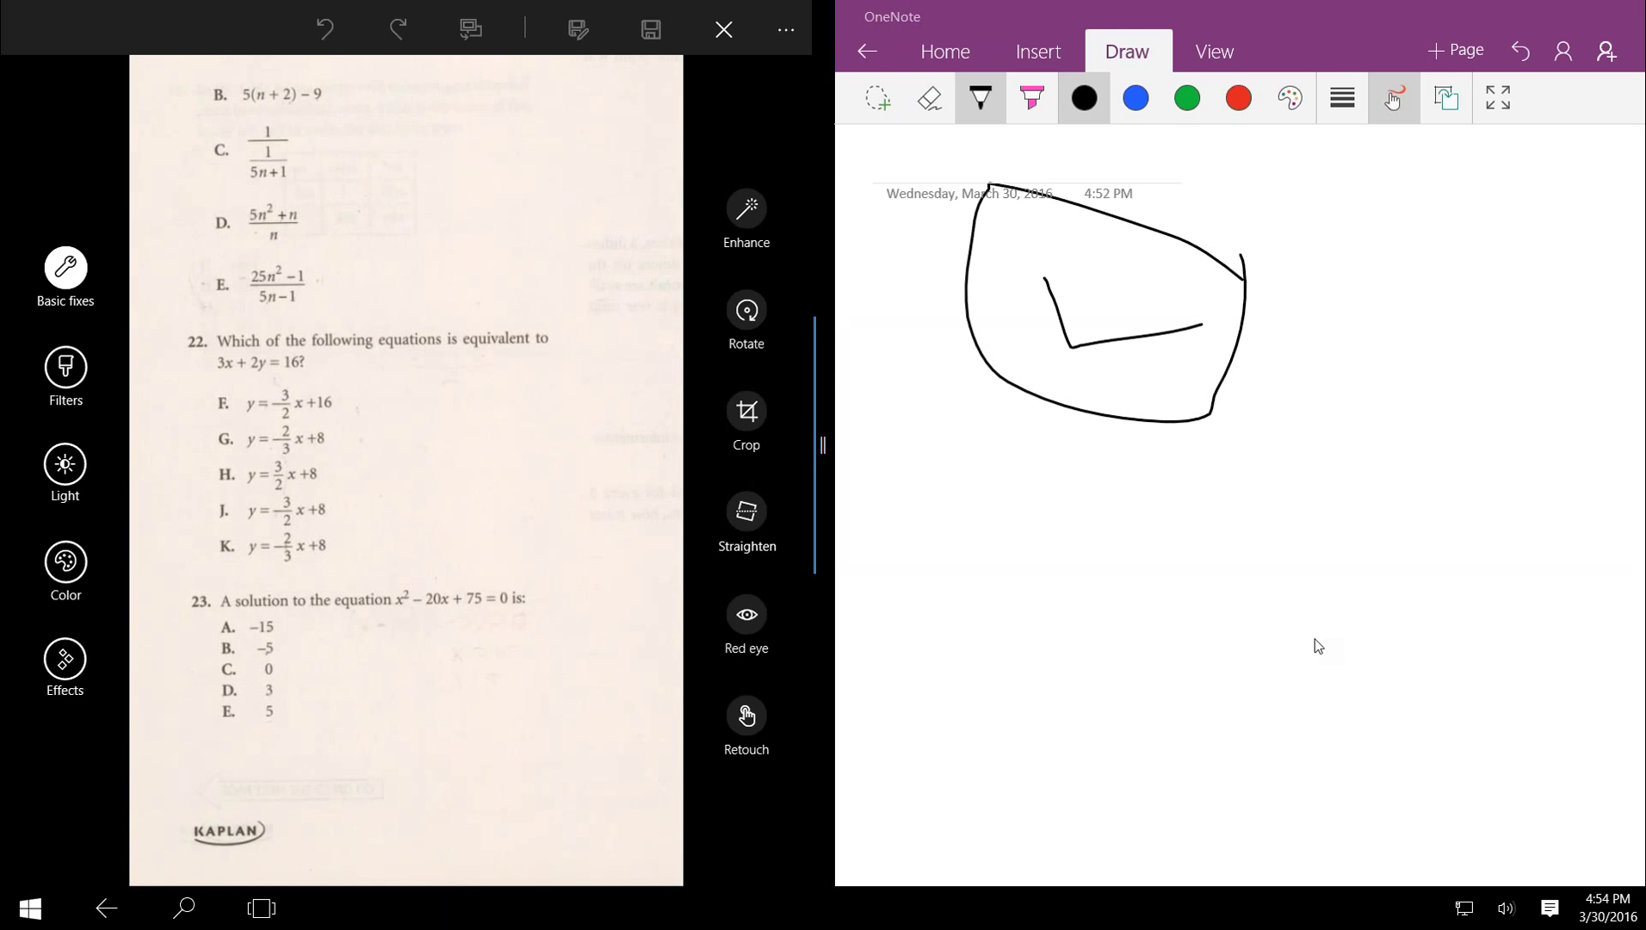
Step: Close Photos from Task View, snap the ACT folder beside OneNote, and select ACTtest2pg353
mouse_move(639, 764)
click(268, 913)
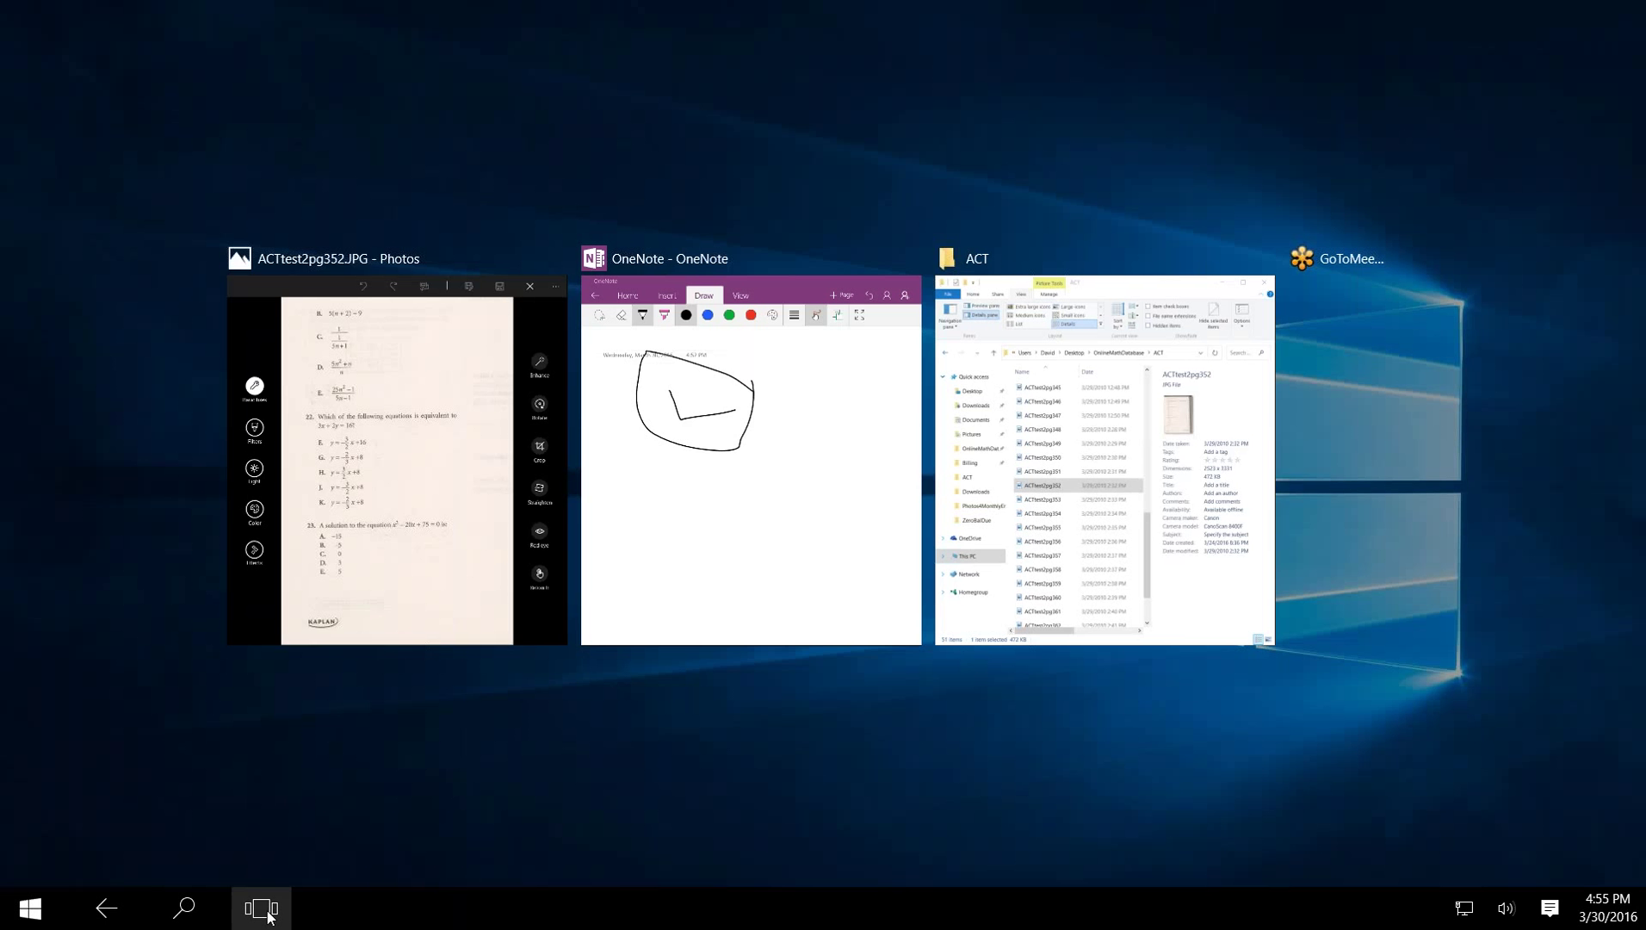
click(554, 259)
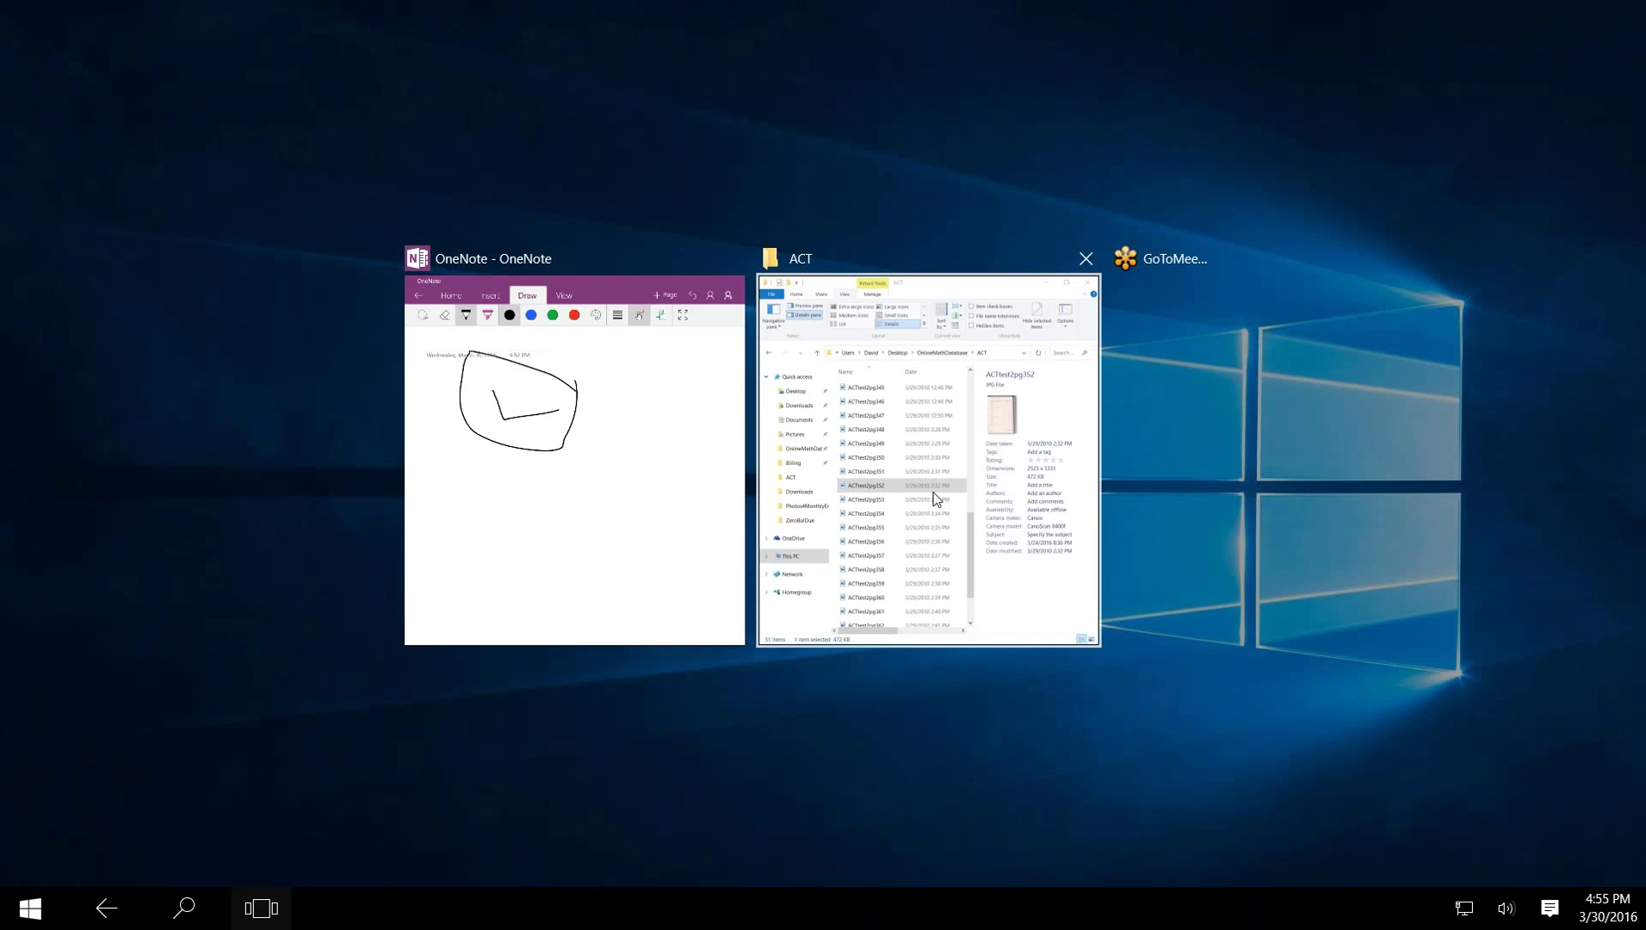
click(890, 485)
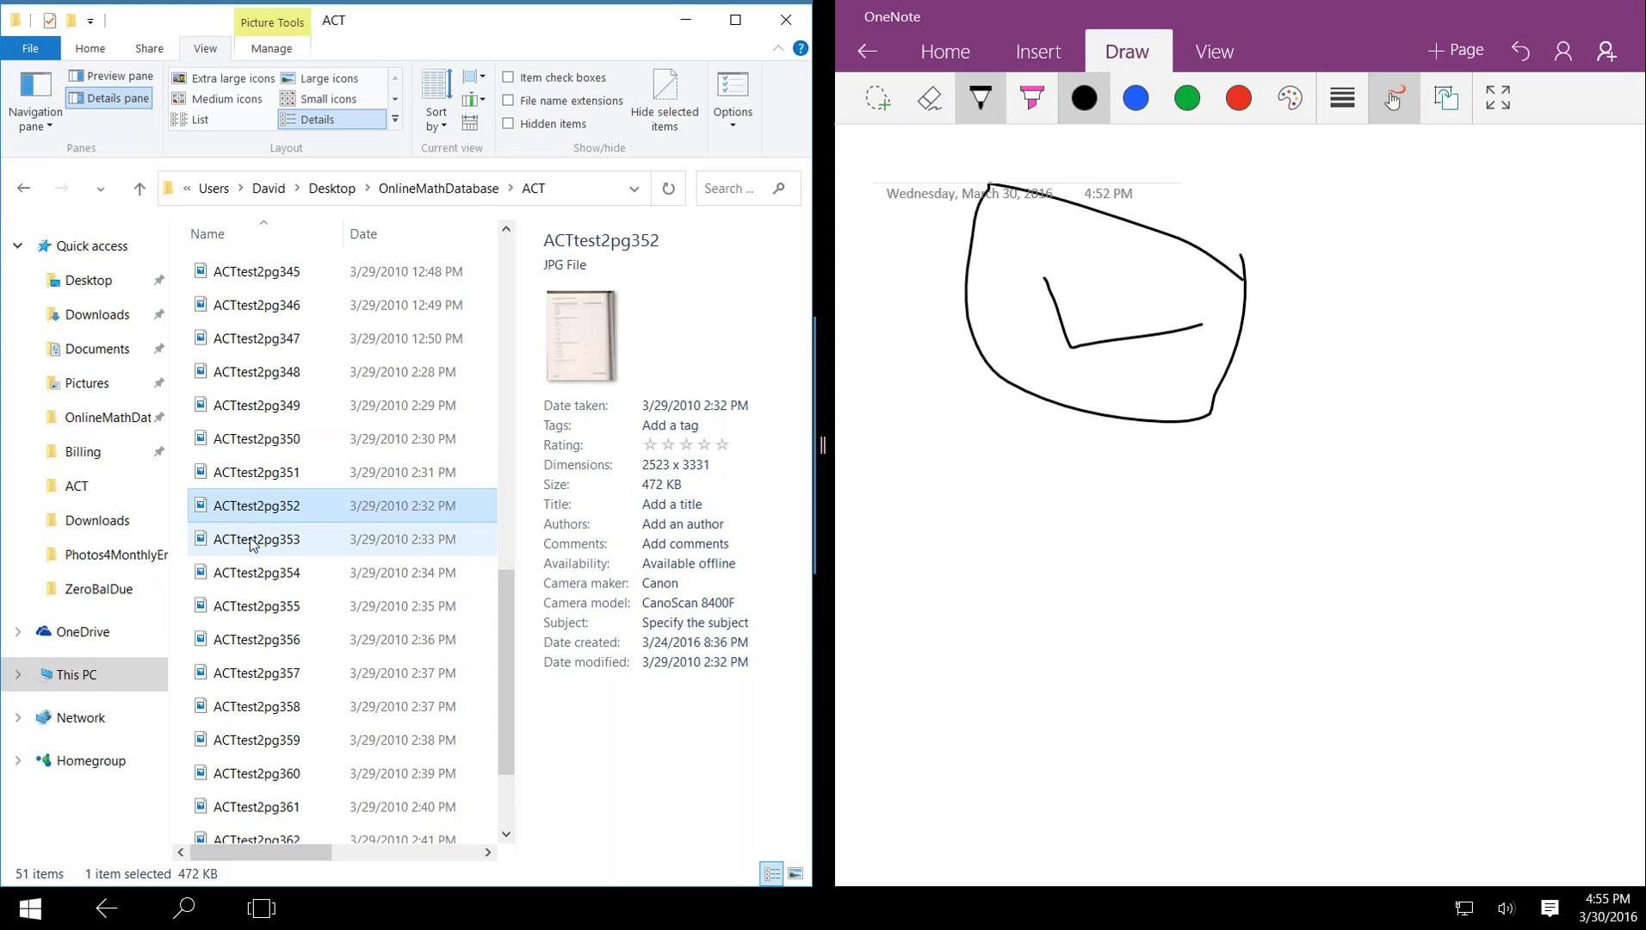
click(253, 541)
Step: Open ACTtest2pg353 in Photos to show questions 24 and 25
double_click(253, 541)
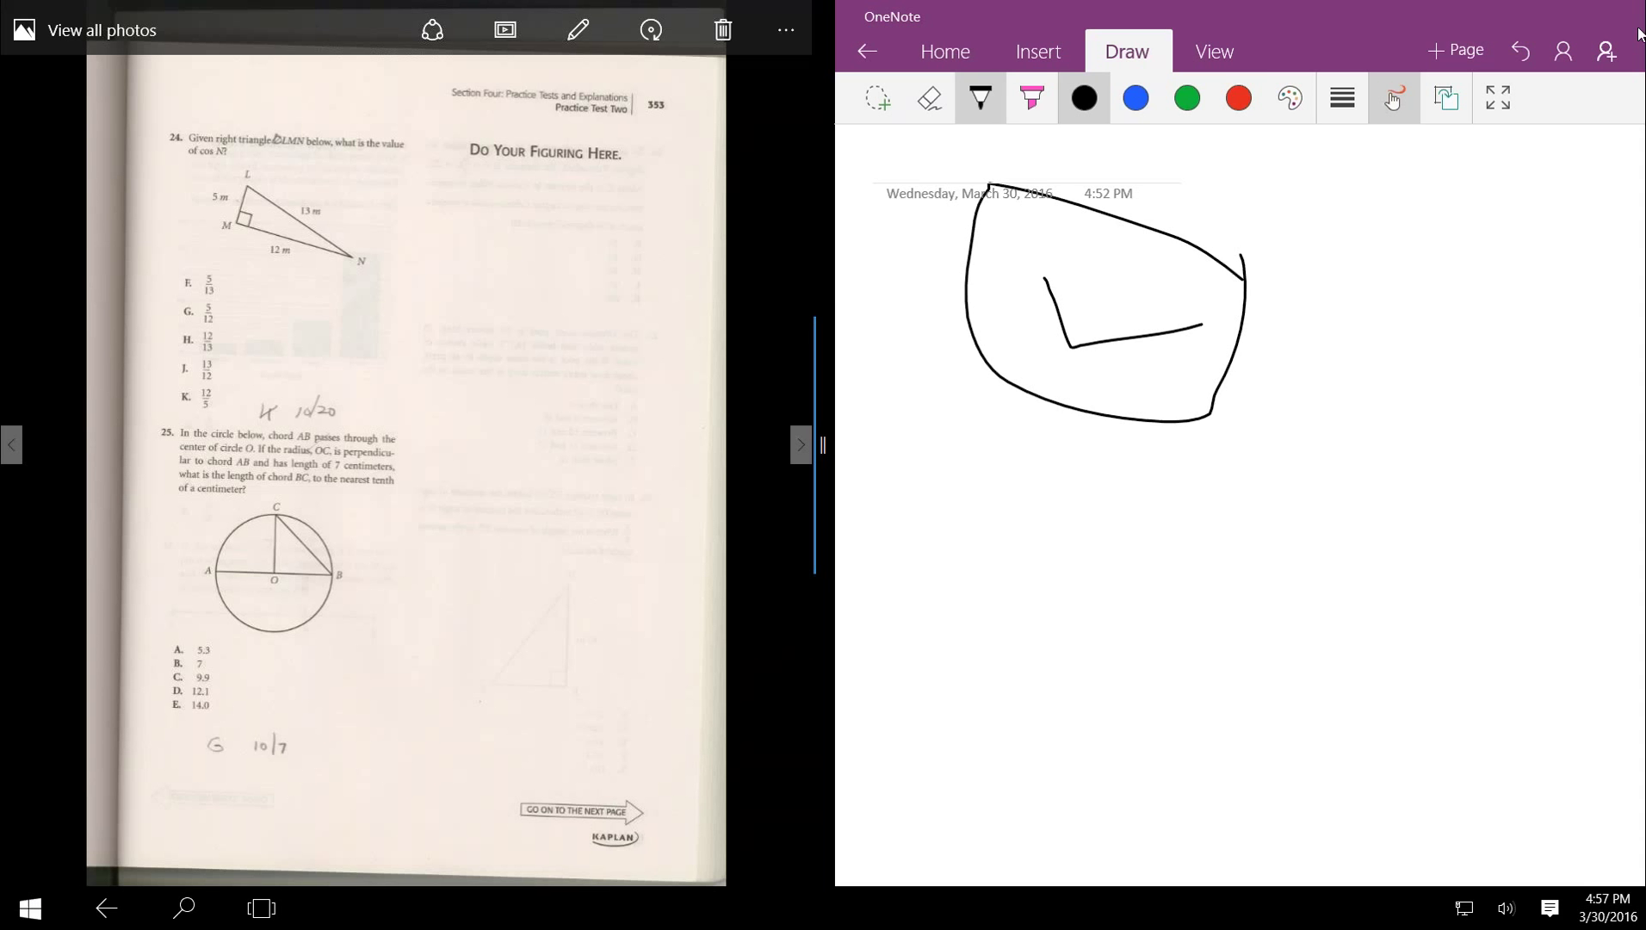
click(1443, 52)
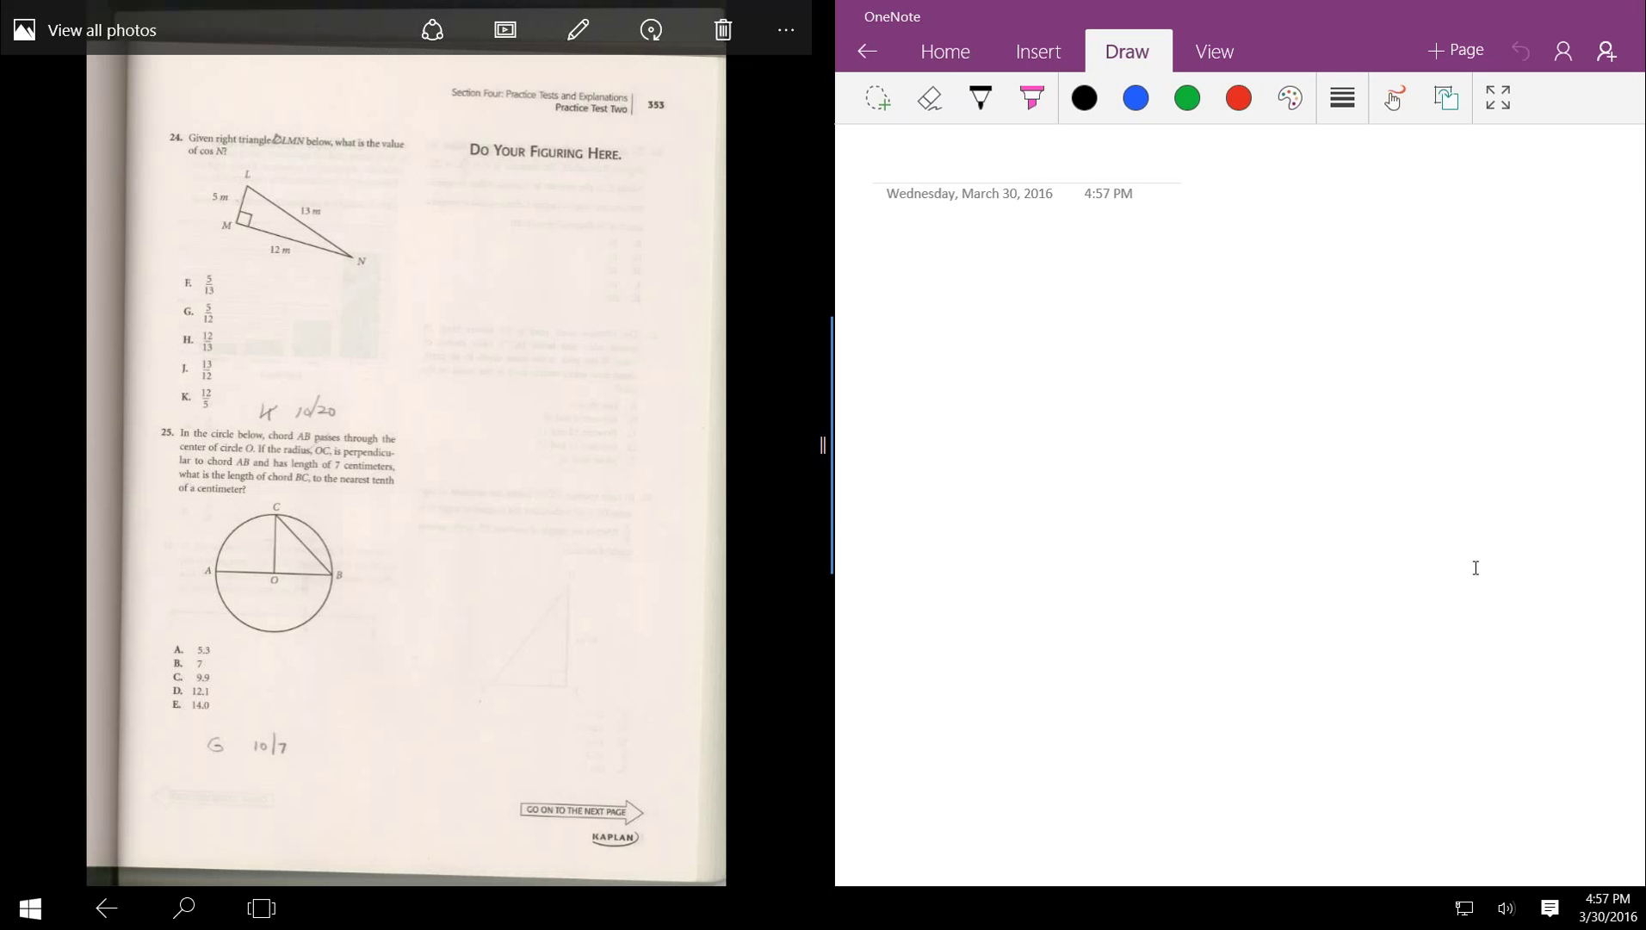
click(579, 35)
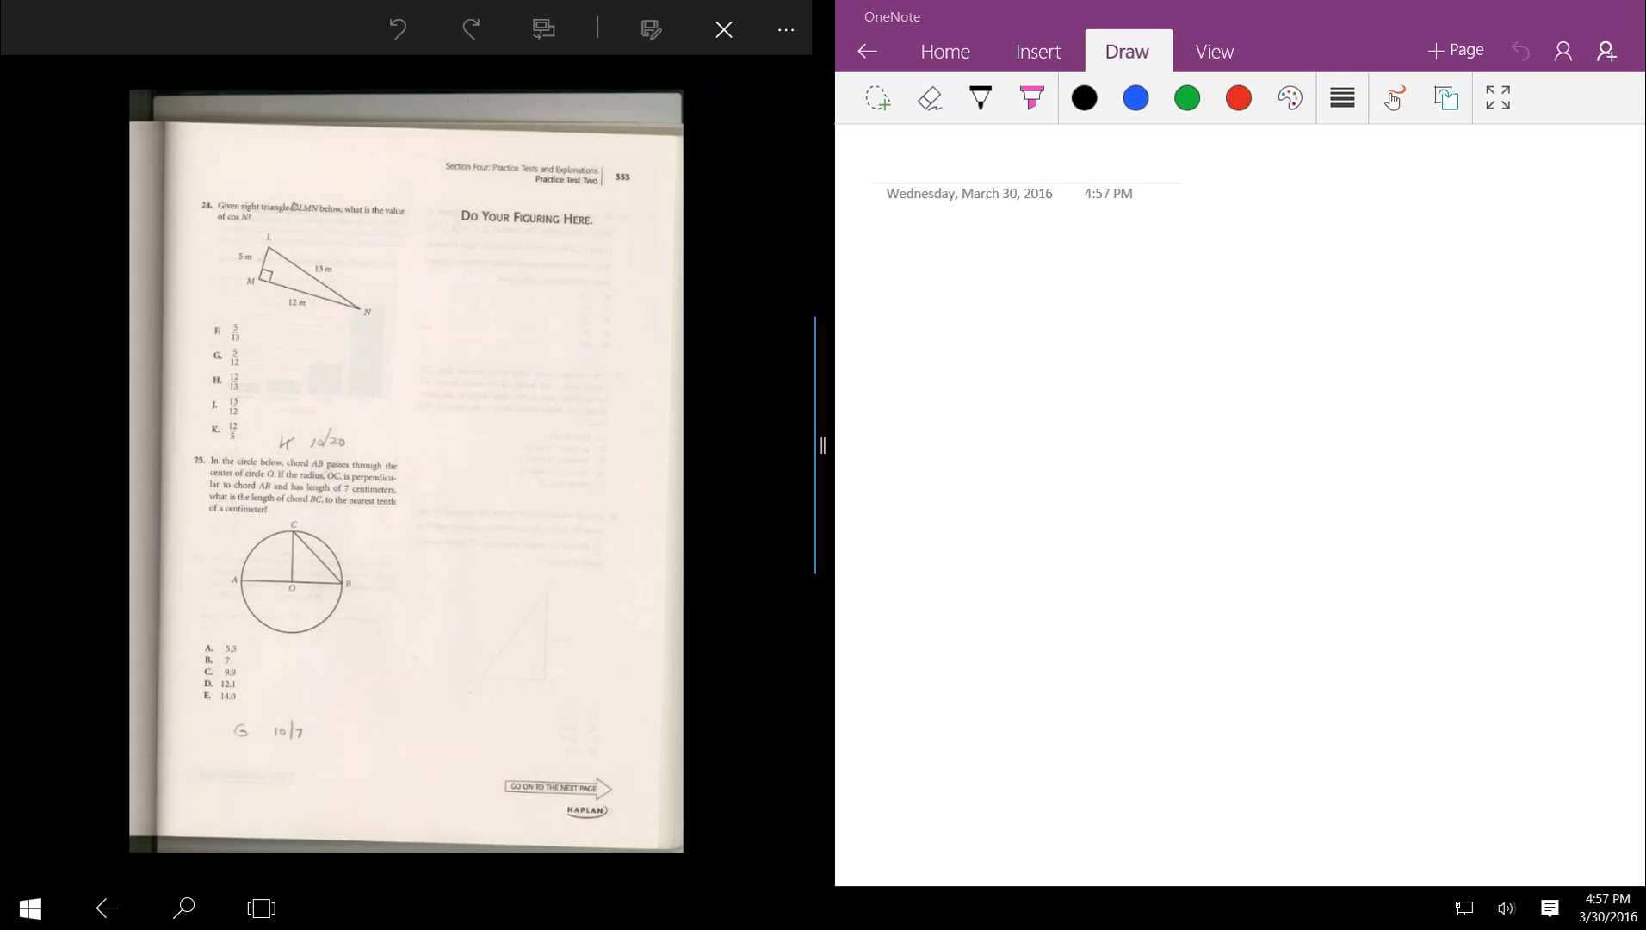
click(637, 846)
click(637, 846)
drag(398, 320, 345, 282)
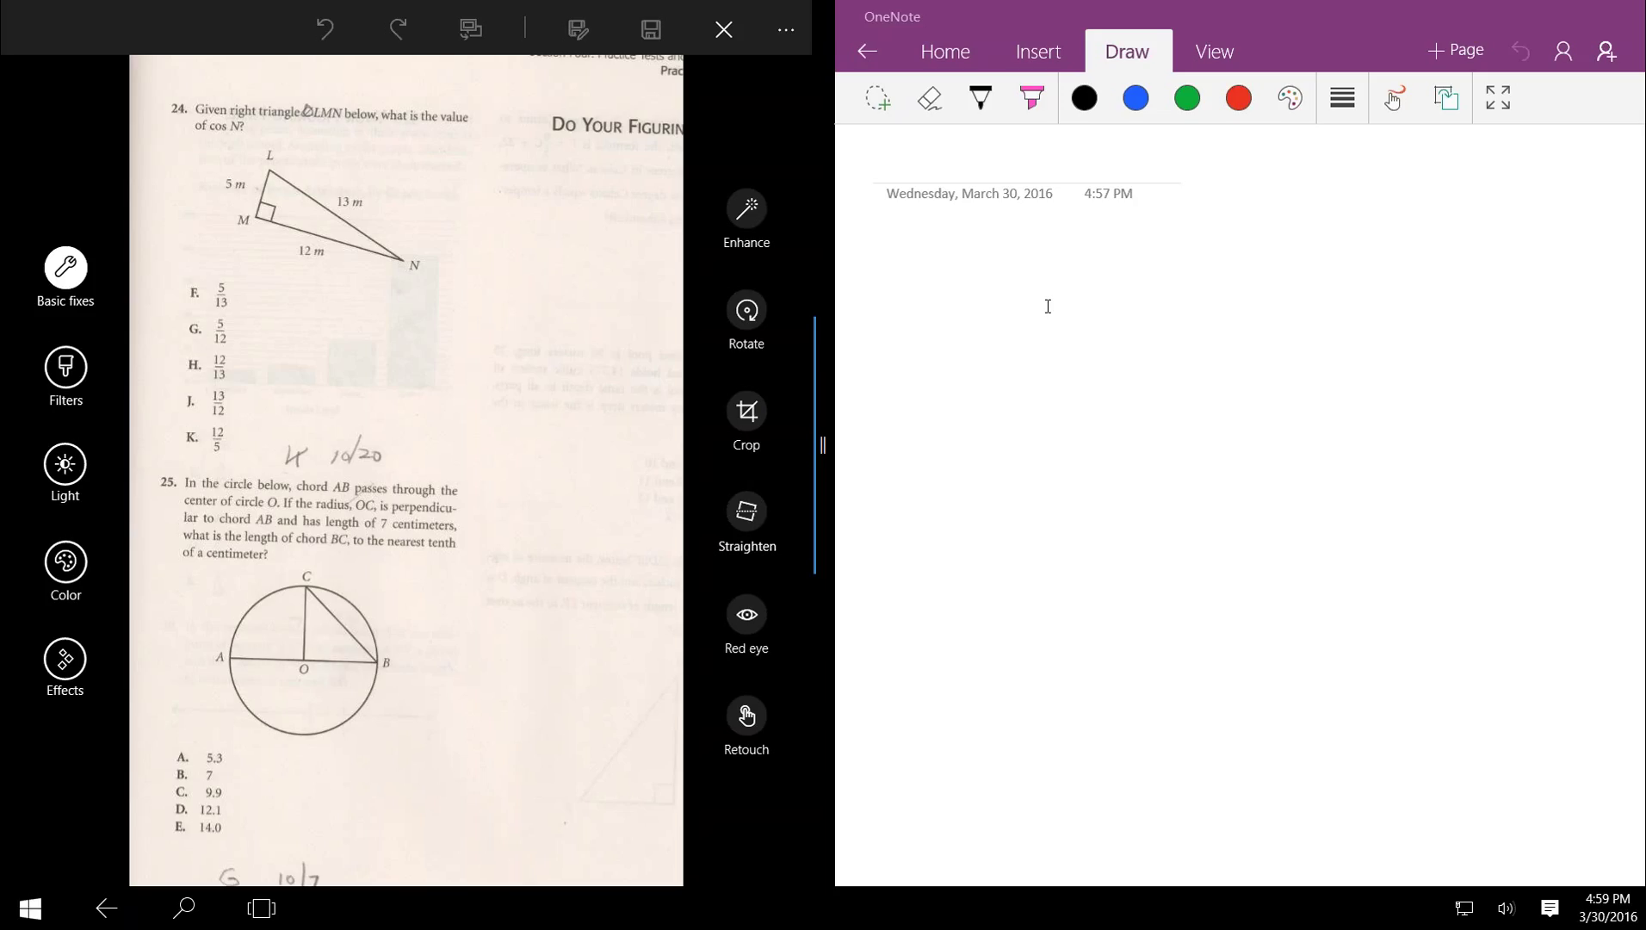
mouse_move(289, 223)
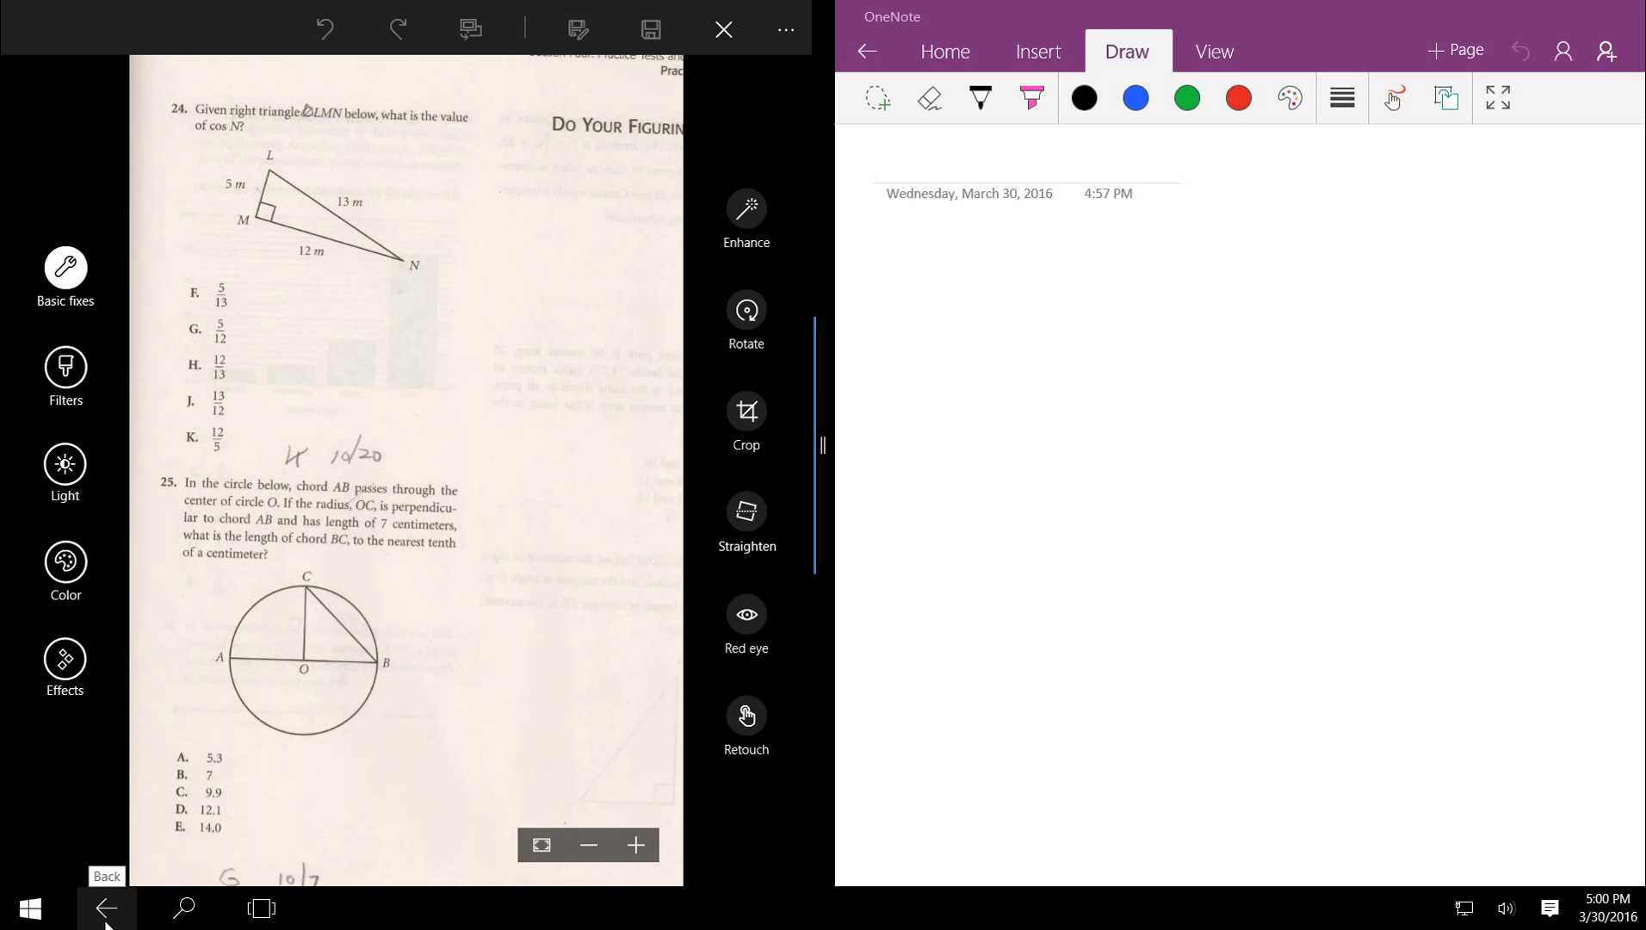
Step: Close the Photos test page via Task View and launch Google Chrome from Start
click(253, 917)
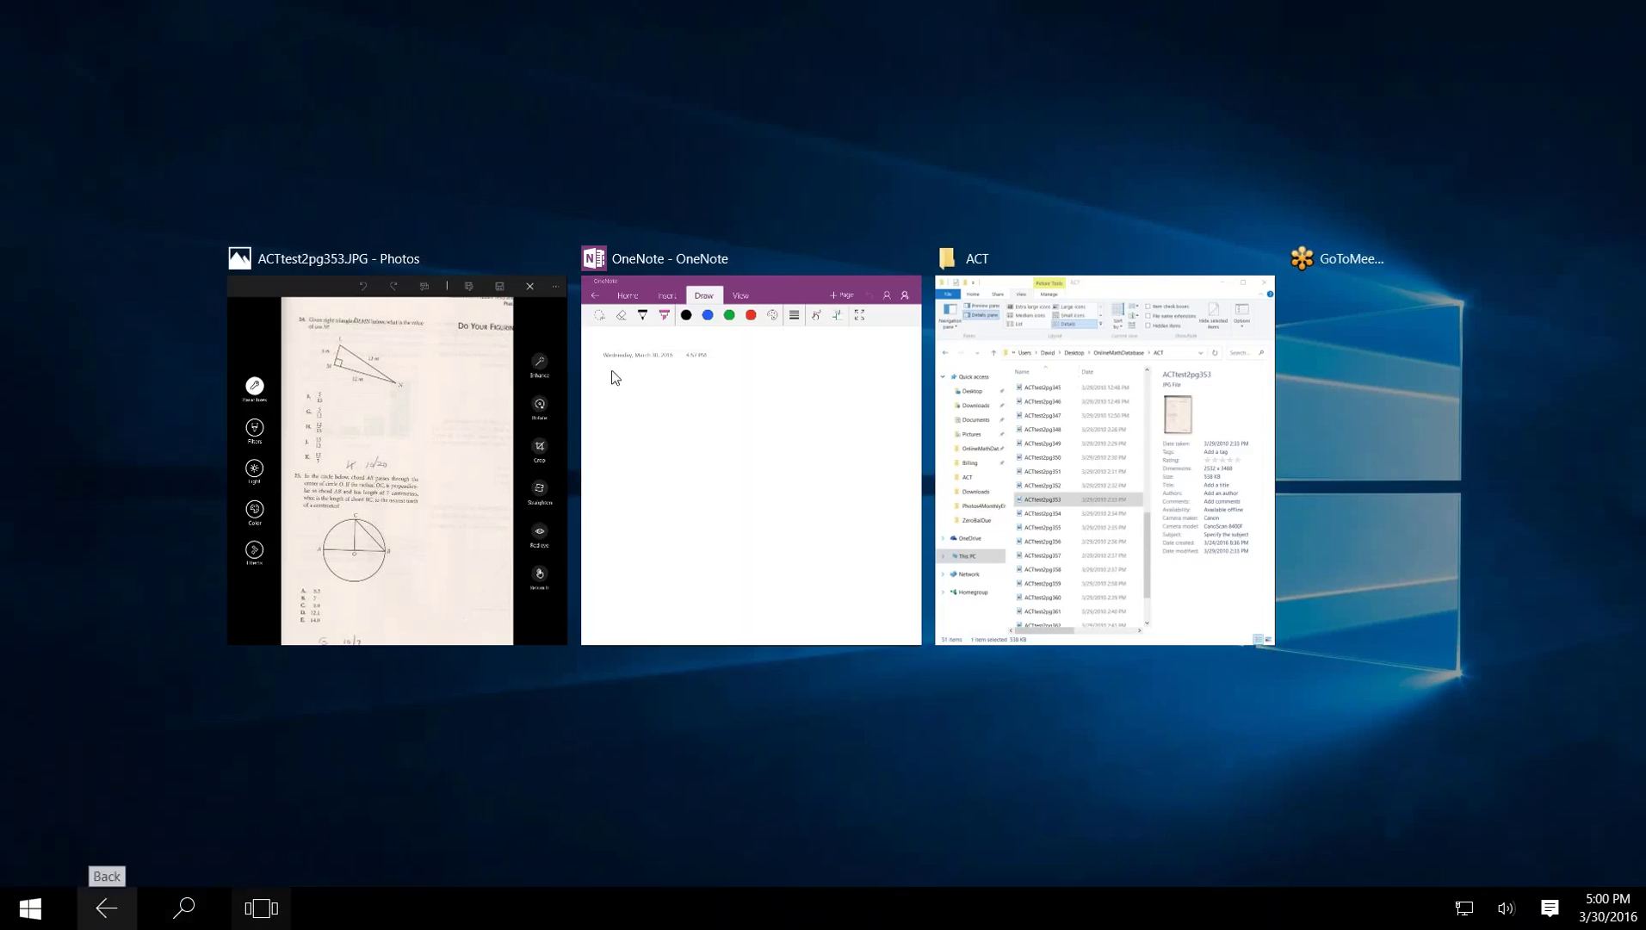
click(552, 260)
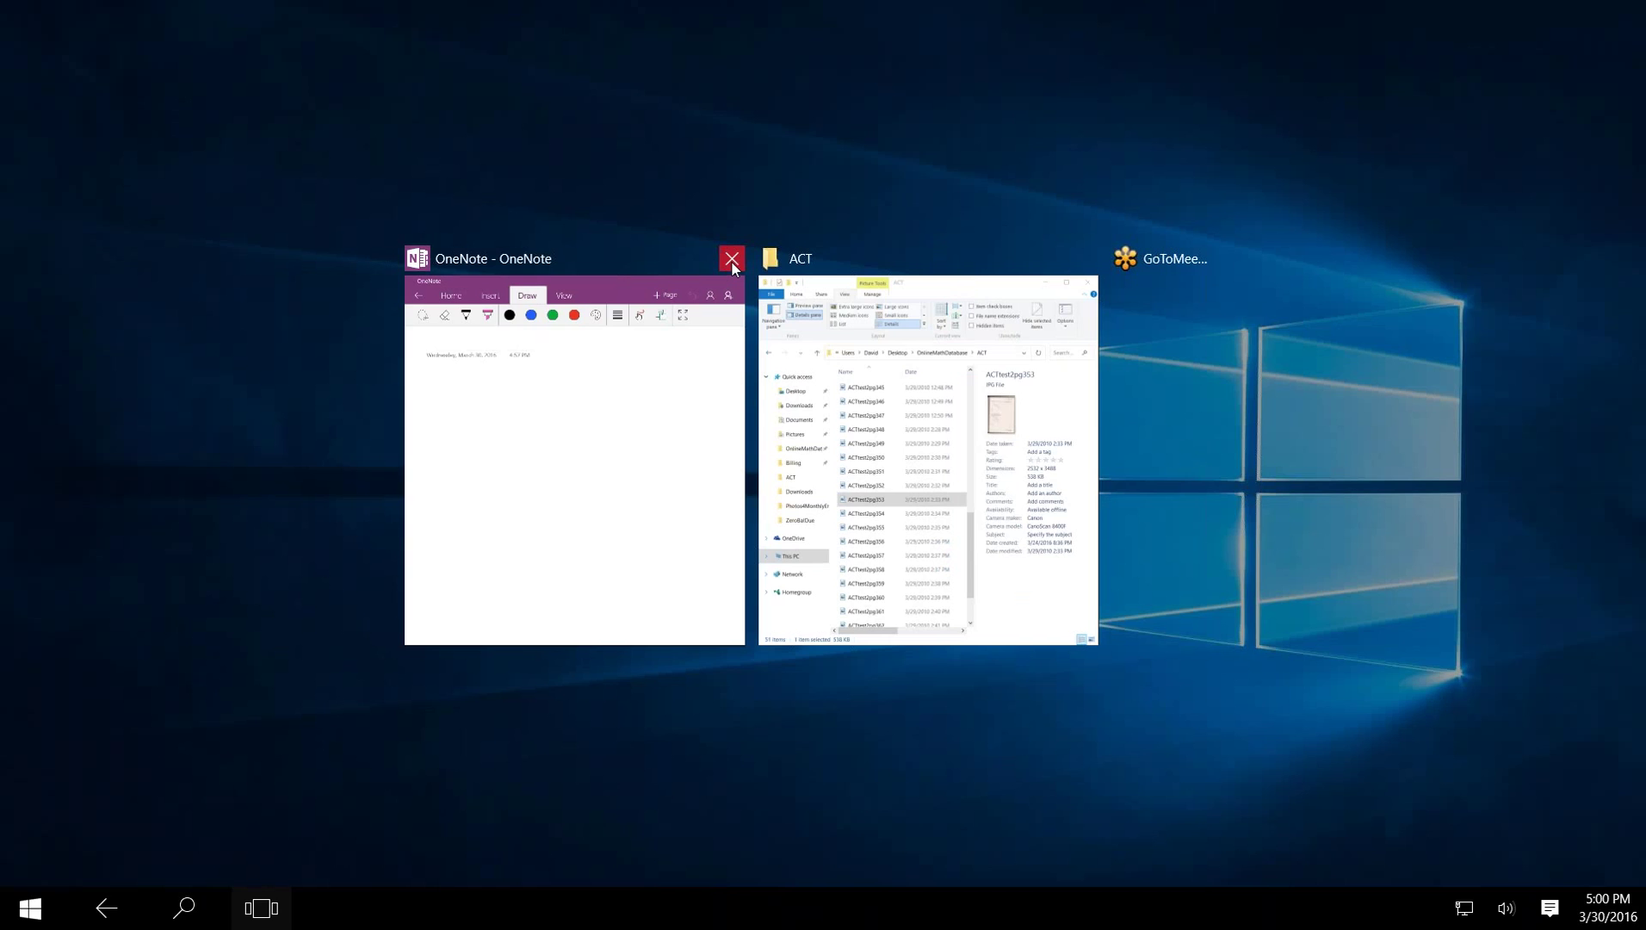
key(super)
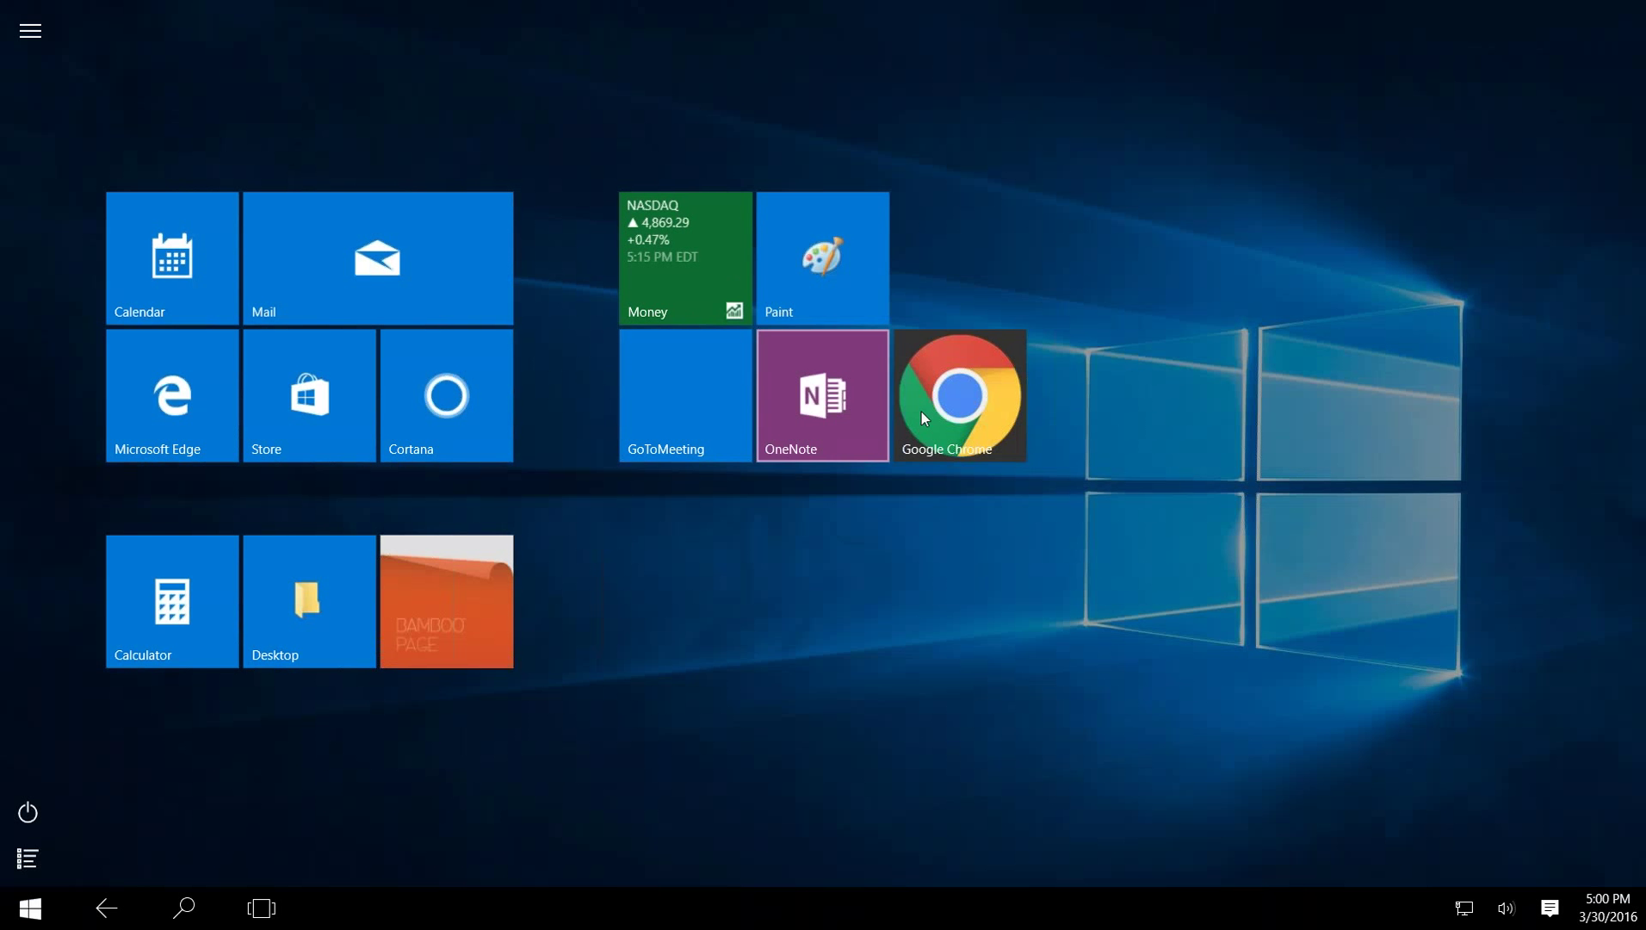
click(928, 414)
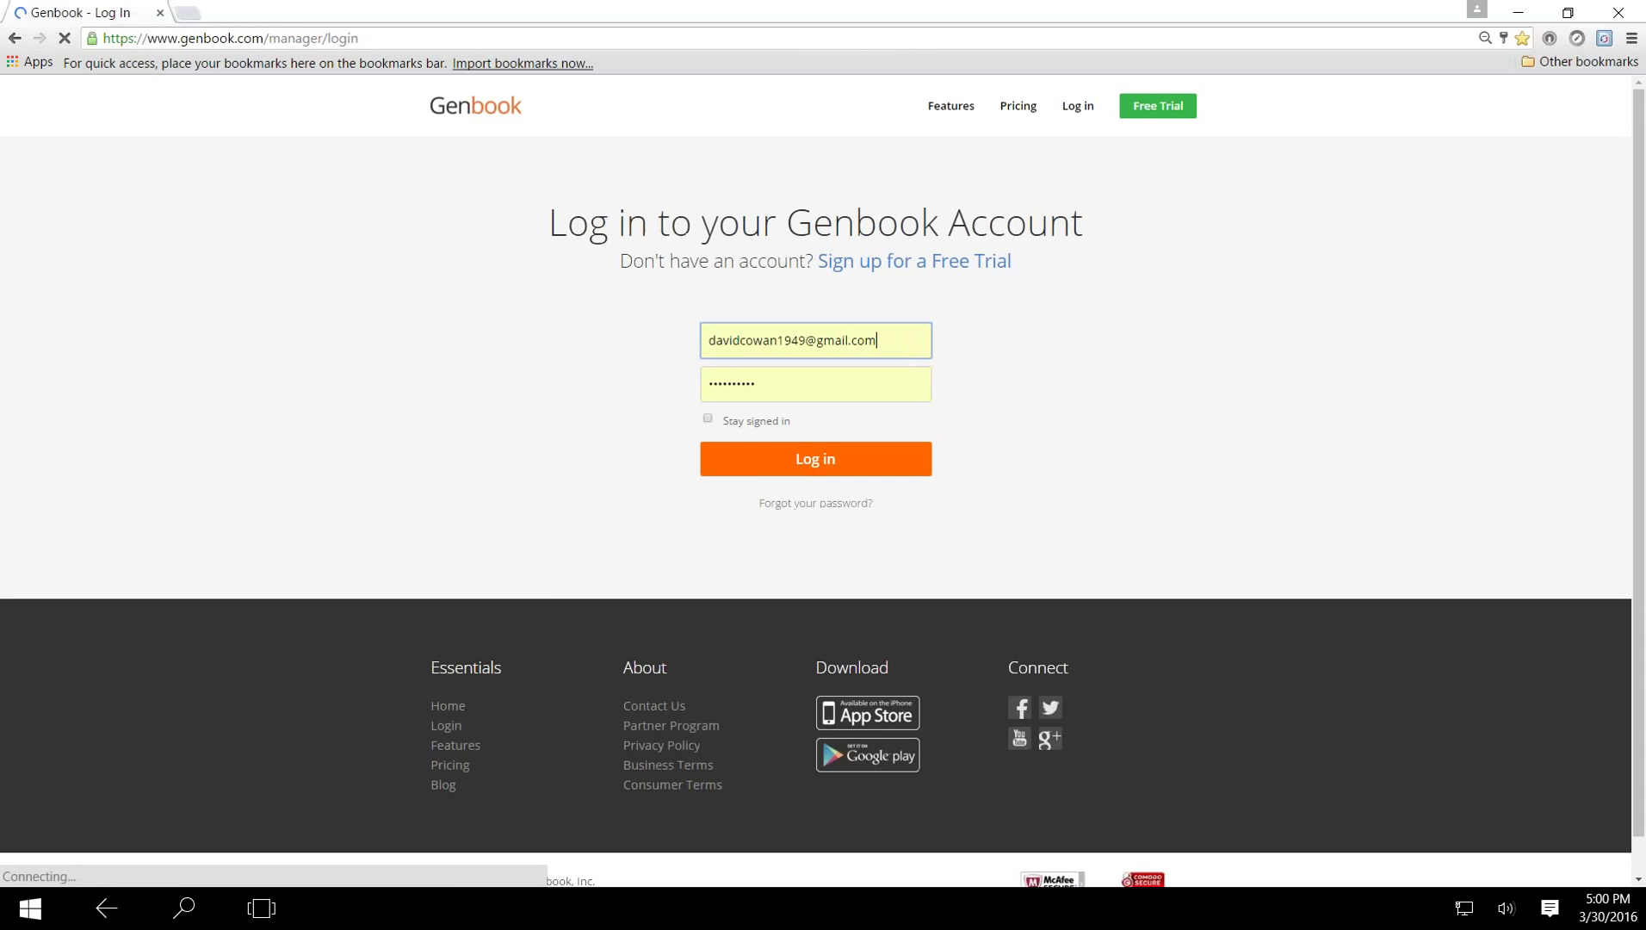
Step: Log in to Genbook with the autofilled credentials to reach the Mar 28 – Apr 3 calendar
click(790, 470)
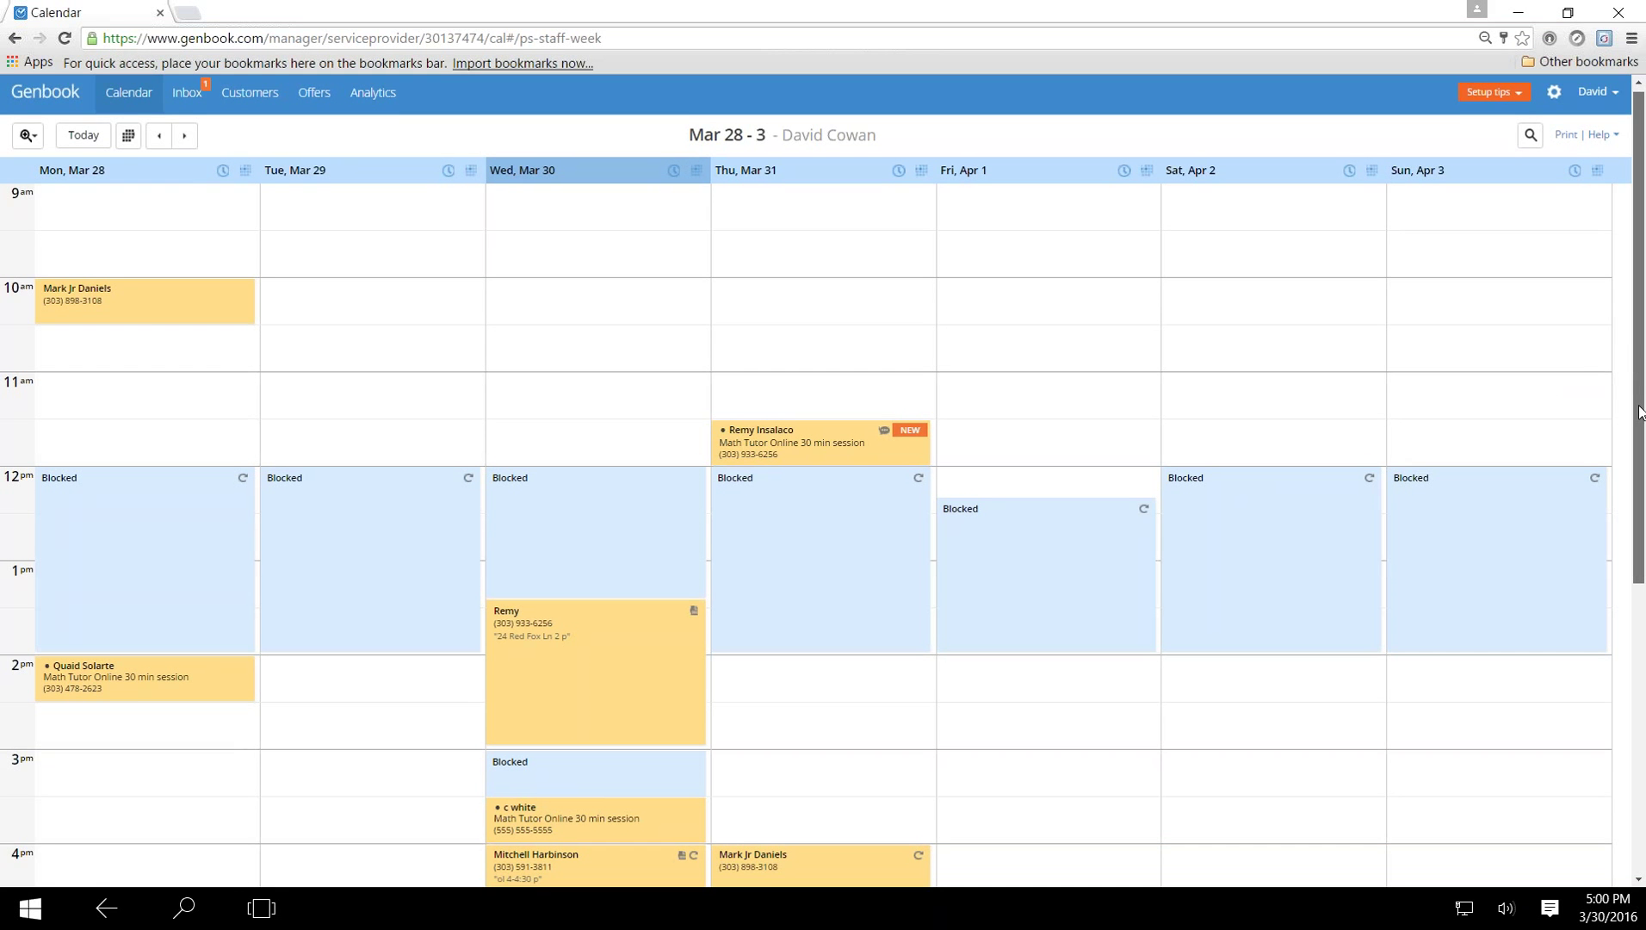
Step: In the Apr 4–10 week, reschedule Wednesday Apr 6's 4:30 pm session to 3:30 pm, this occurrence only
click(184, 140)
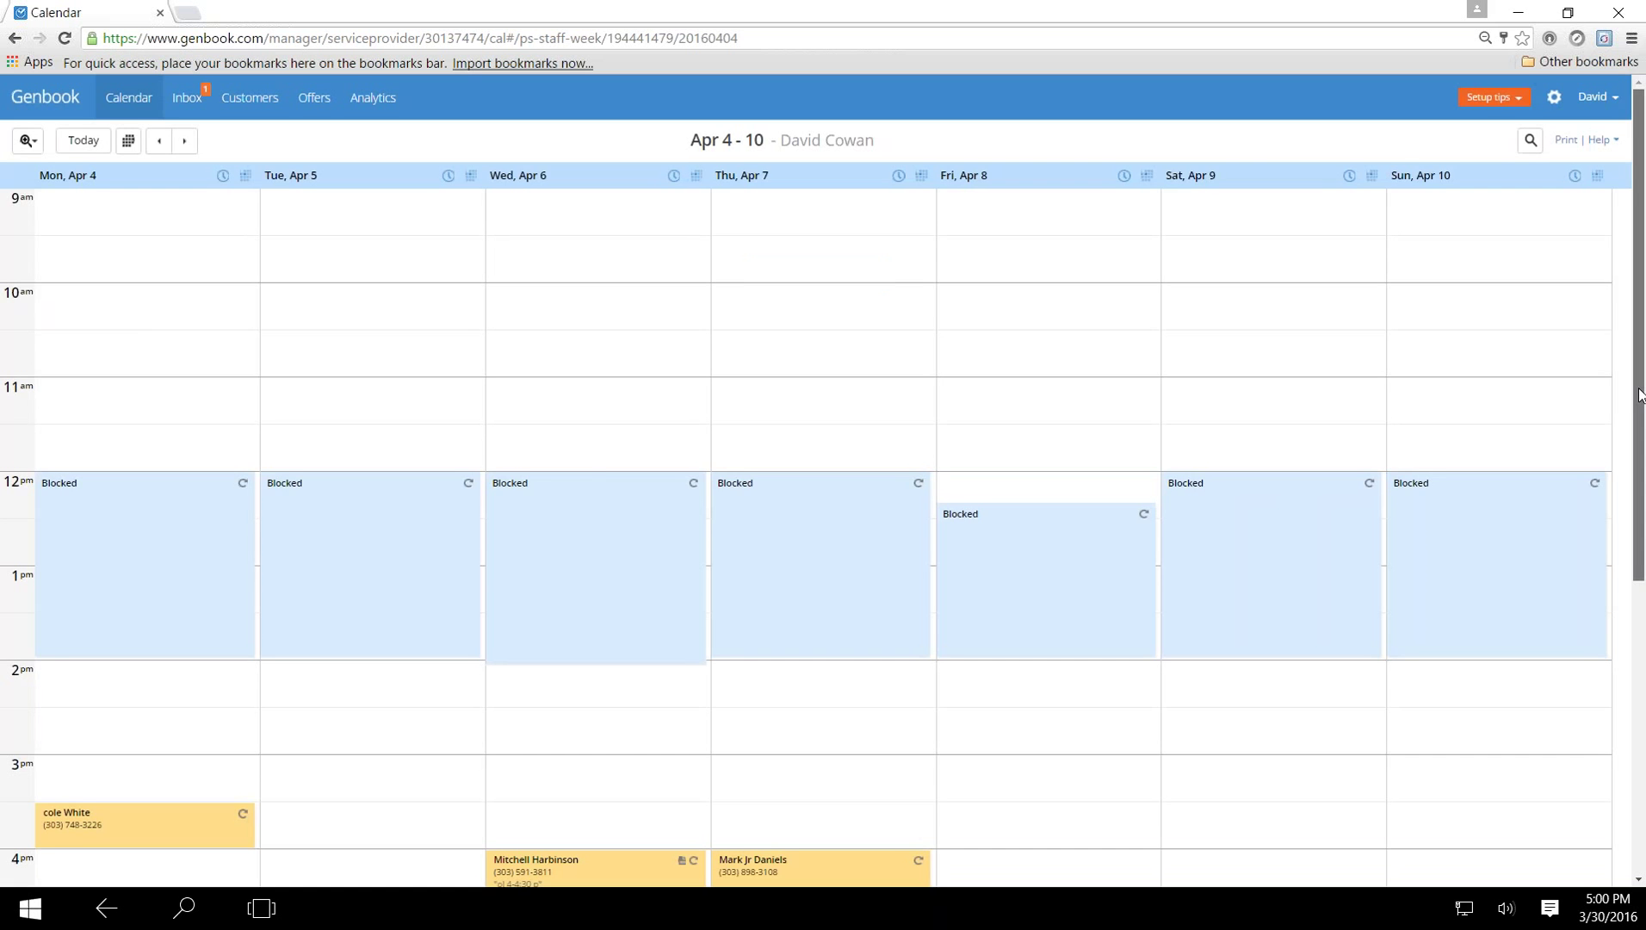
scroll(1640, 395, down, 4)
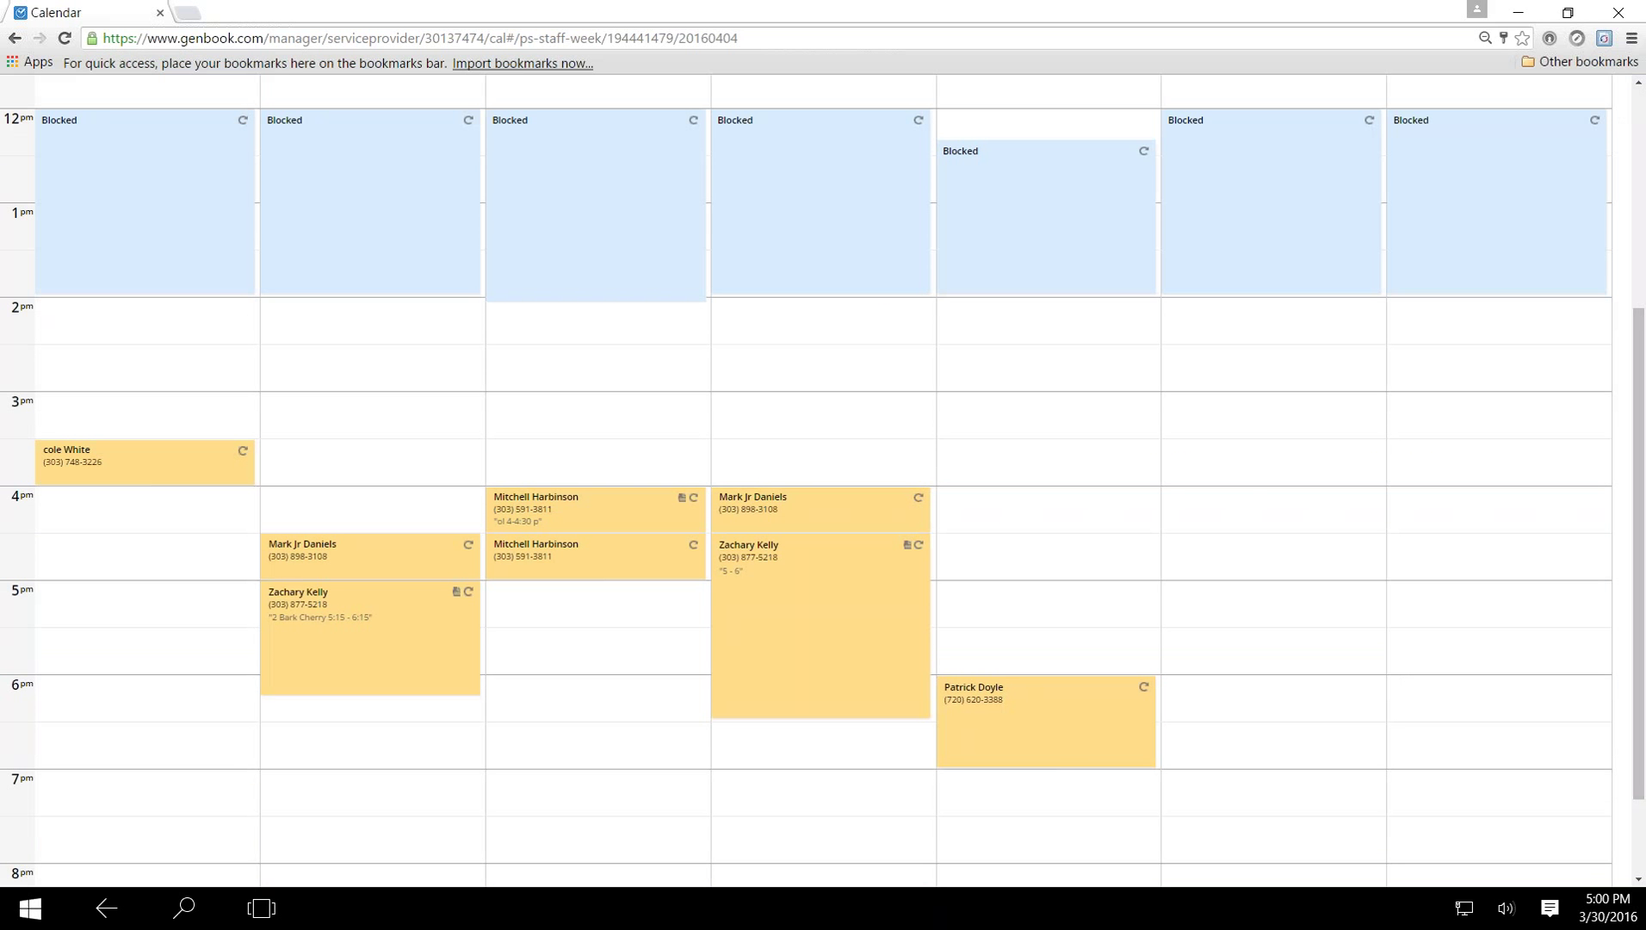
mouse_move(603, 465)
drag(608, 558, 612, 462)
click(750, 391)
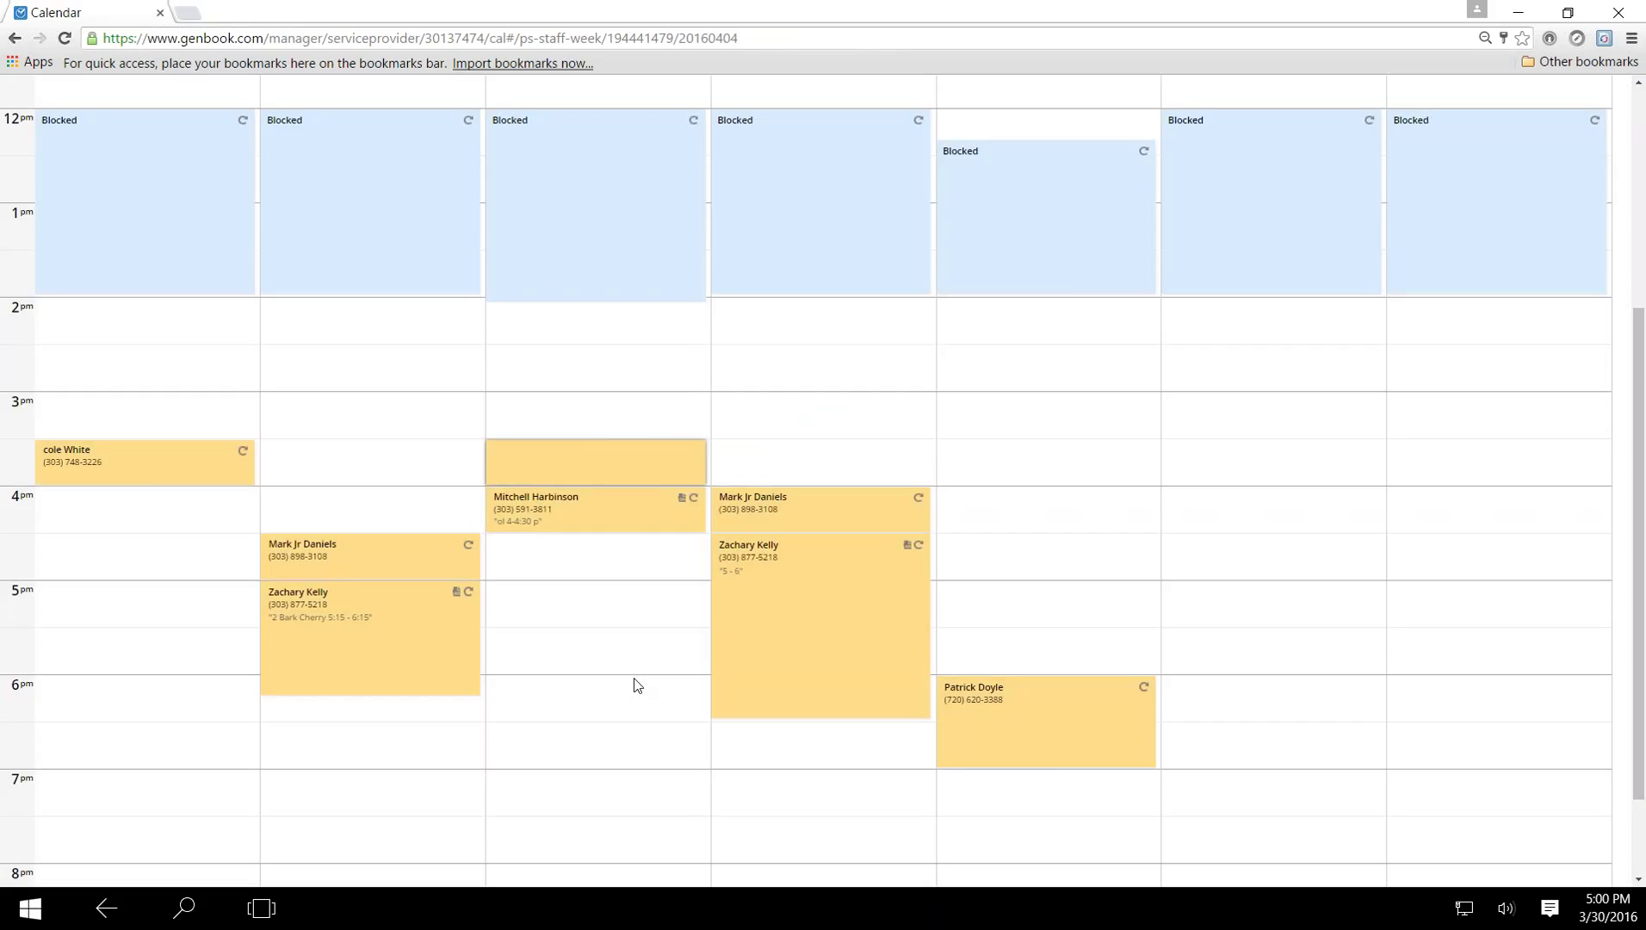